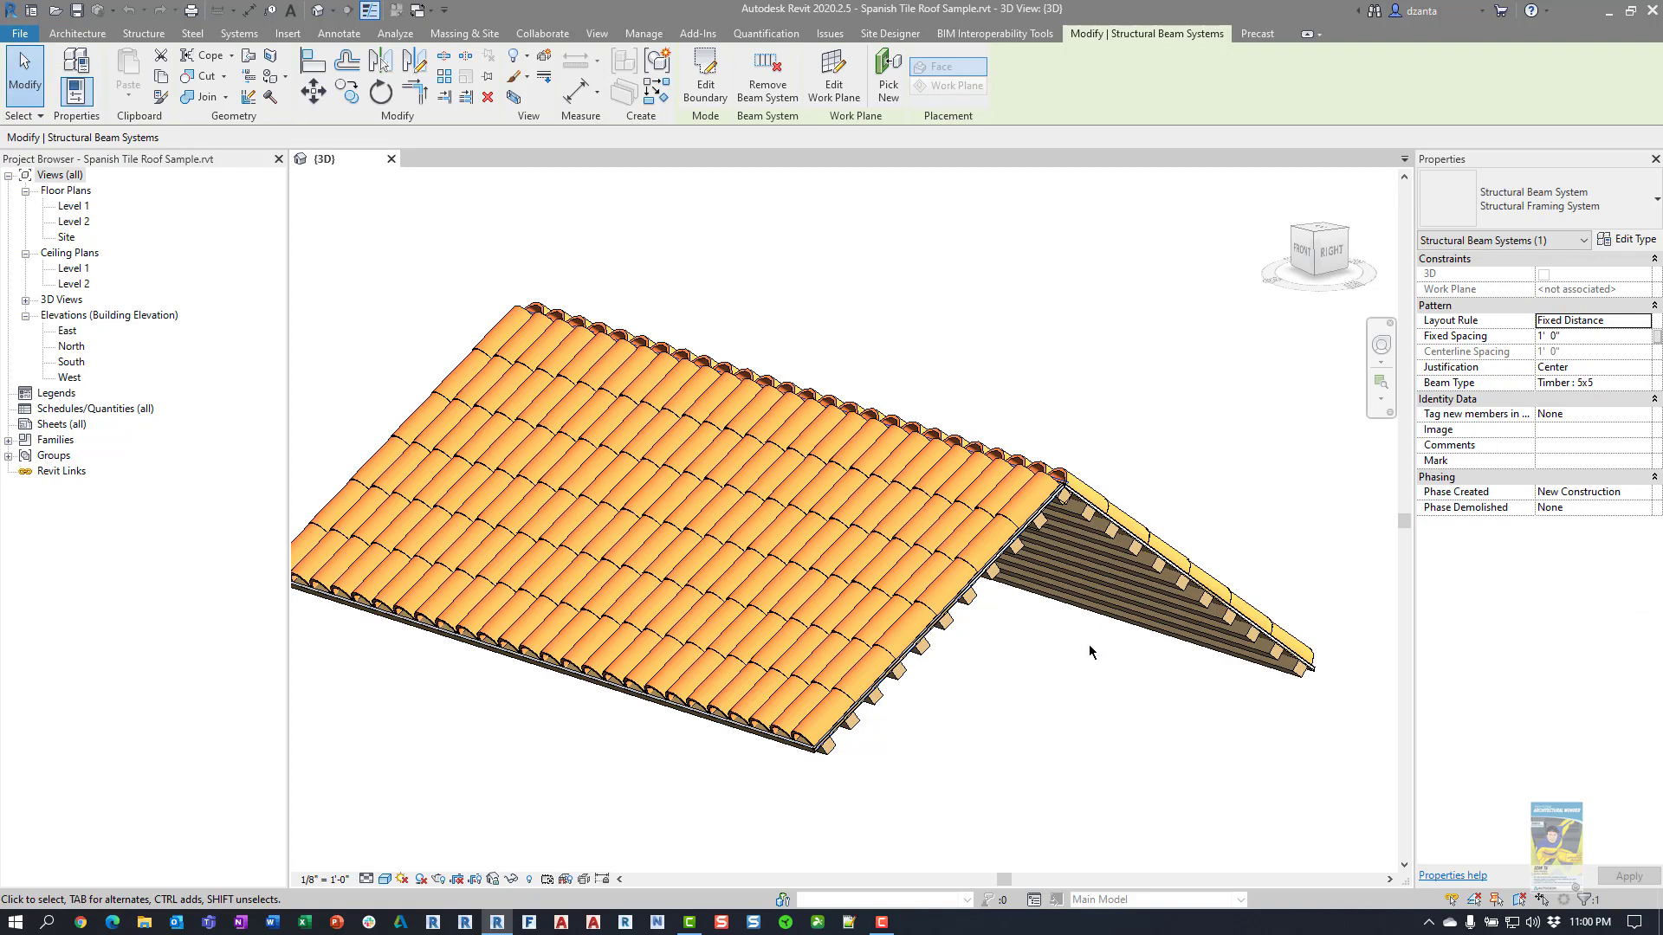
Examine the gable end of the tile roof, including the ridge tiles, the sloped glazing edge and the timber beams below
{"action": "left_click", "coordinate": [1090, 652]}
{"action": "scroll", "coordinate": [996, 659], "scroll_direction": "up", "scroll_amount": 4}
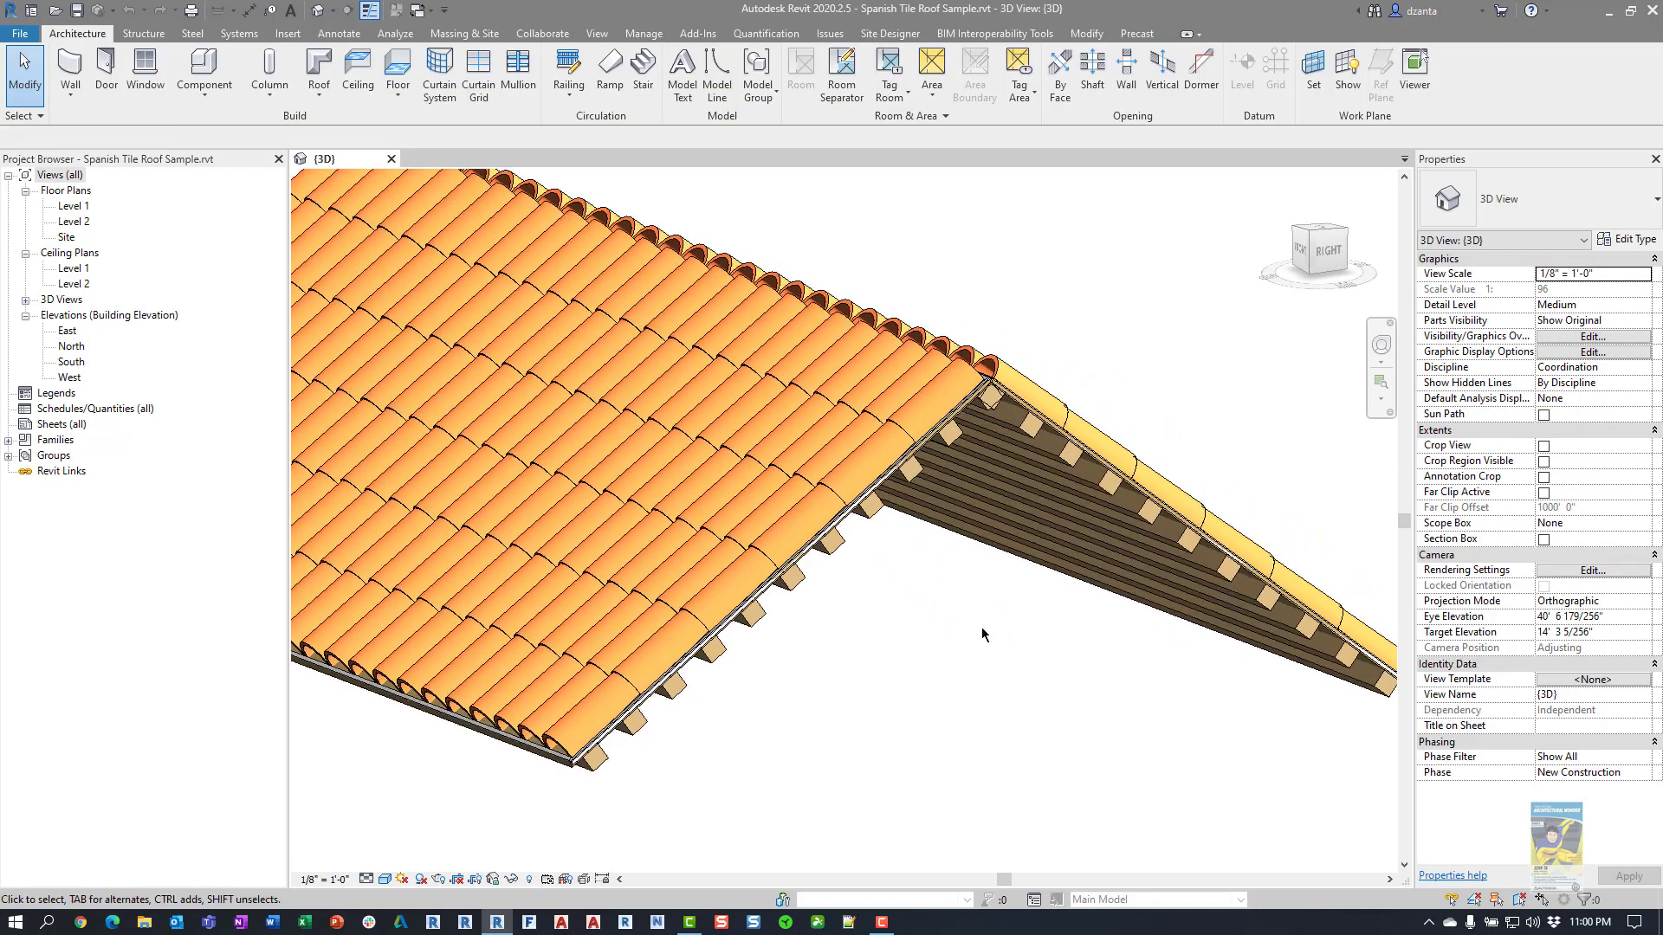
{"action": "scroll", "coordinate": [961, 498], "scroll_direction": "up", "scroll_amount": 2}
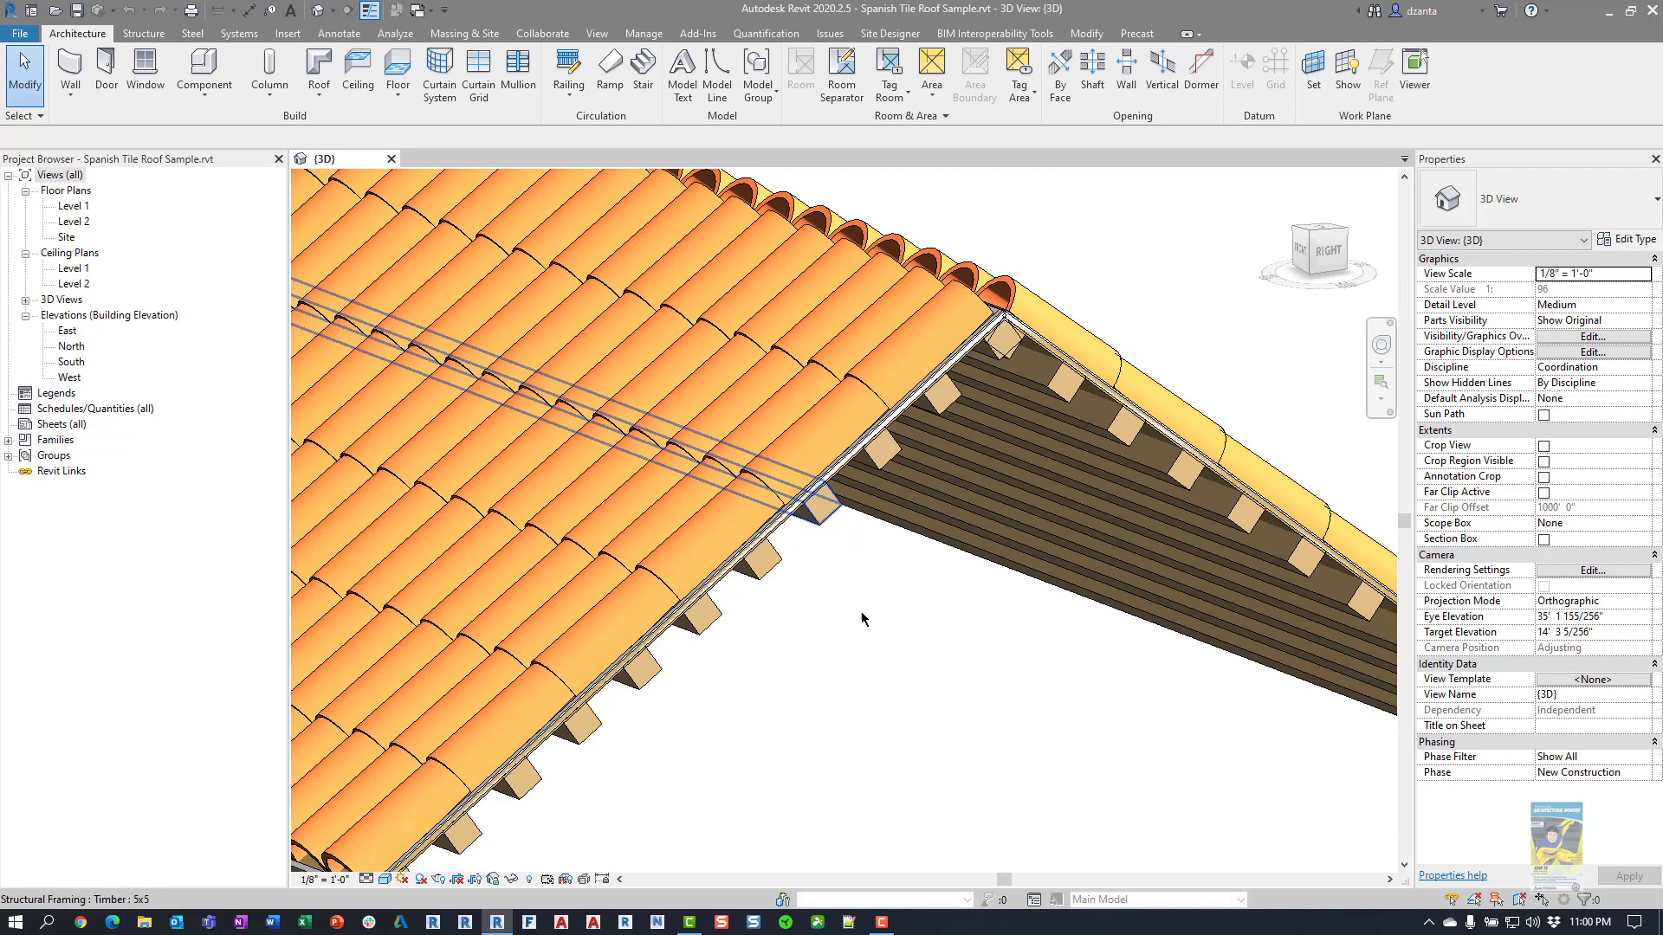
{"action": "middle_click_drag", "start_coordinate": [824, 521], "coordinate": [927, 338], "text": "shift"}
{"action": "scroll", "coordinate": [926, 338], "scroll_direction": "up", "scroll_amount": 5}
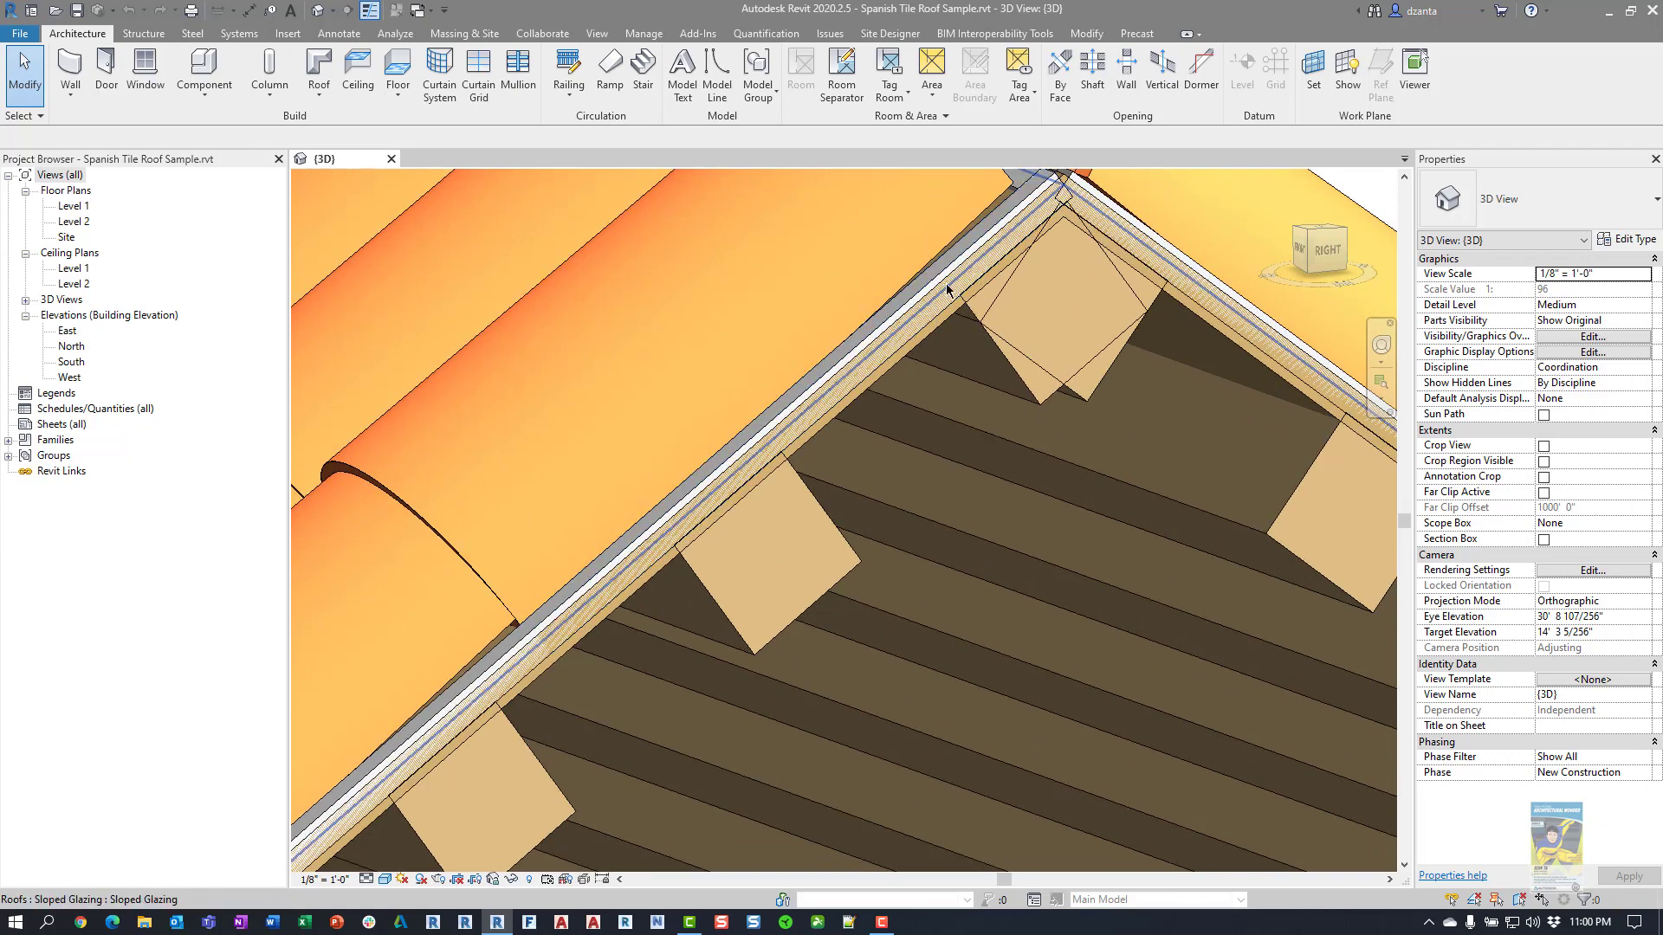
{"action": "left_click", "coordinate": [969, 245]}
{"action": "middle_click_drag", "start_coordinate": [969, 245], "coordinate": [1118, 305], "text": "shift"}
{"action": "left_click", "coordinate": [1118, 304]}
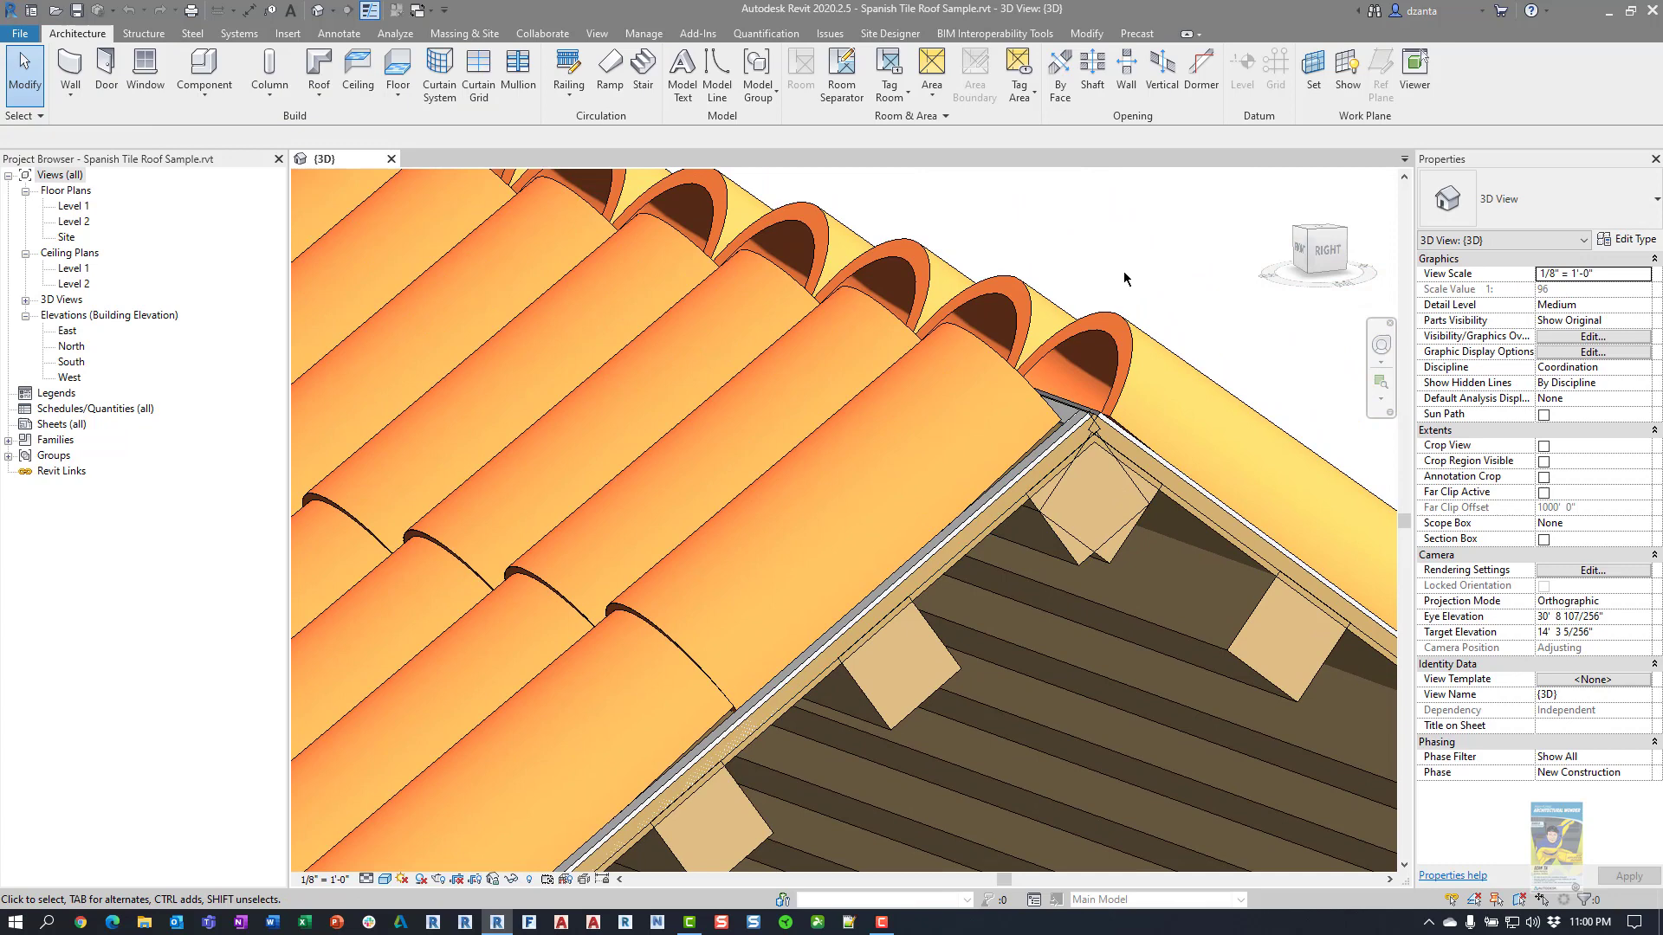
Review the type properties of the sloped glazing roof, including its curtain panel, grid spacing and mullions, without changing anything
{"action": "left_click", "coordinate": [1080, 430]}
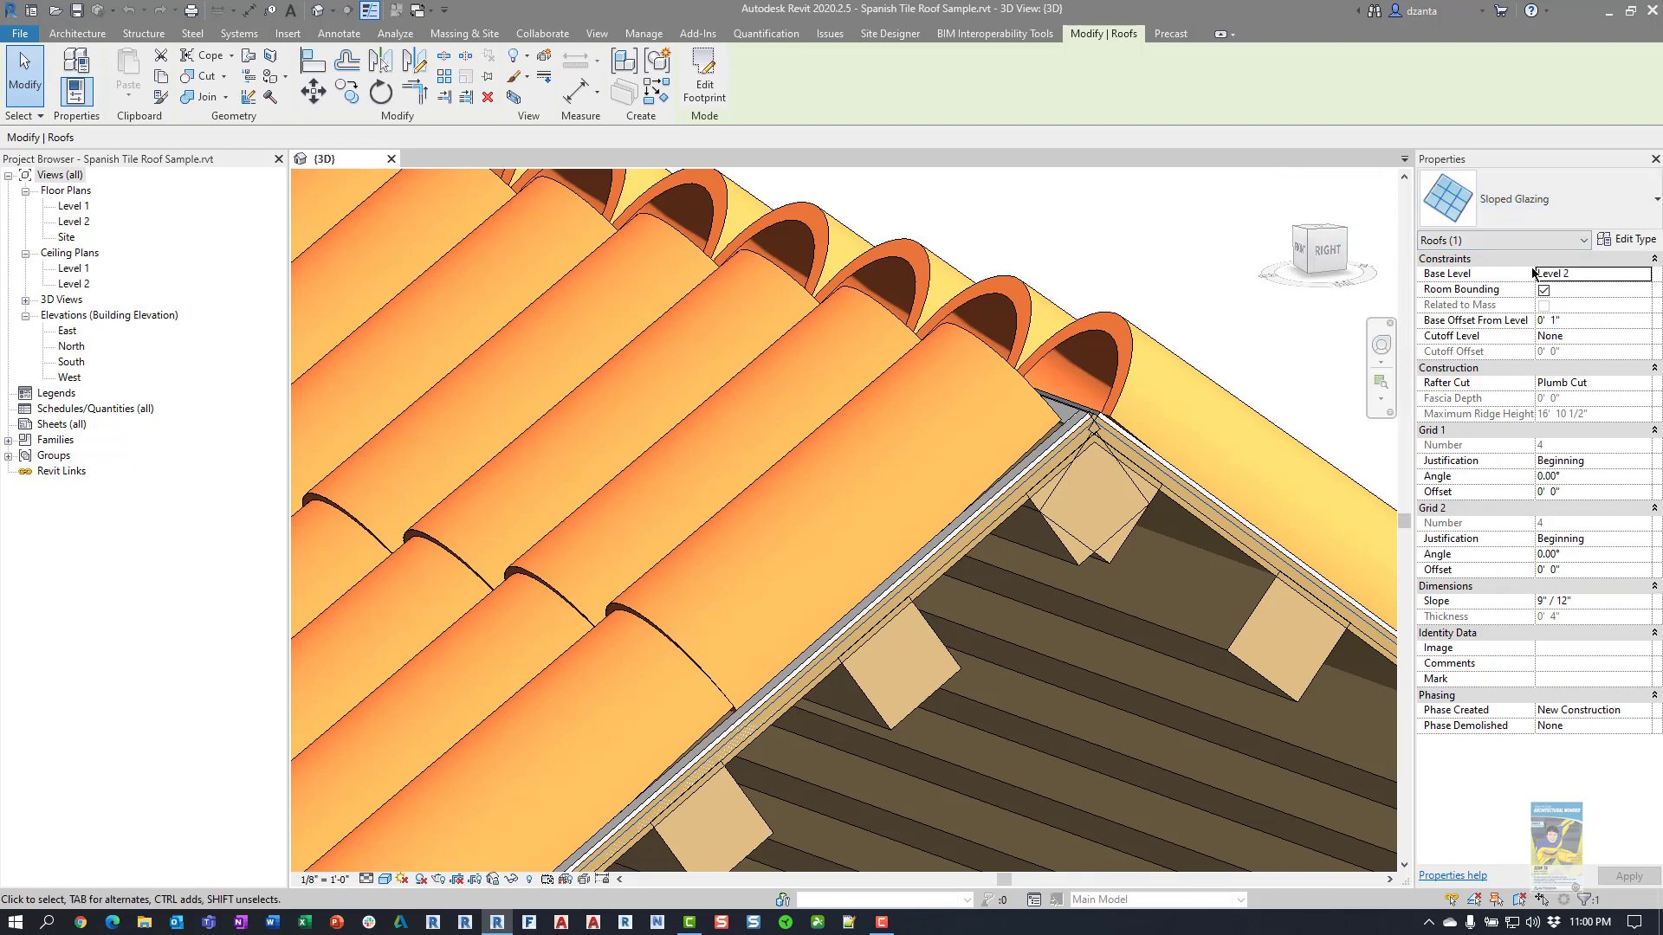
{"action": "left_click", "coordinate": [1629, 242]}
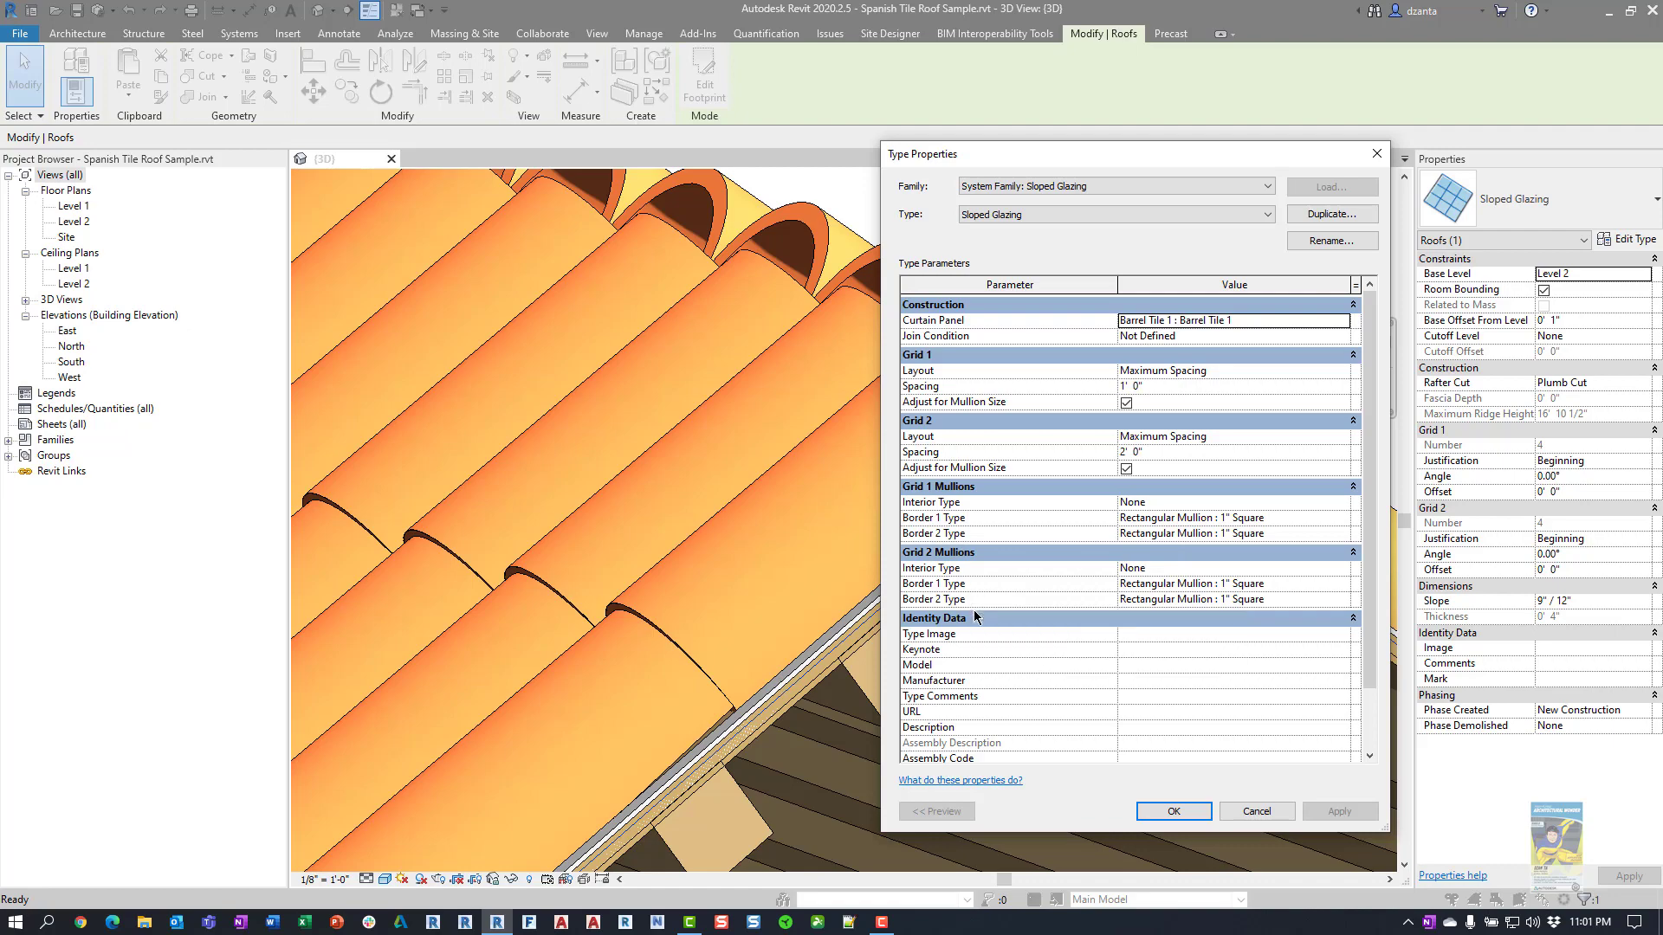
{"action": "left_click", "coordinate": [1257, 810]}
{"action": "scroll", "coordinate": [1021, 563], "scroll_direction": "down", "scroll_amount": 5}
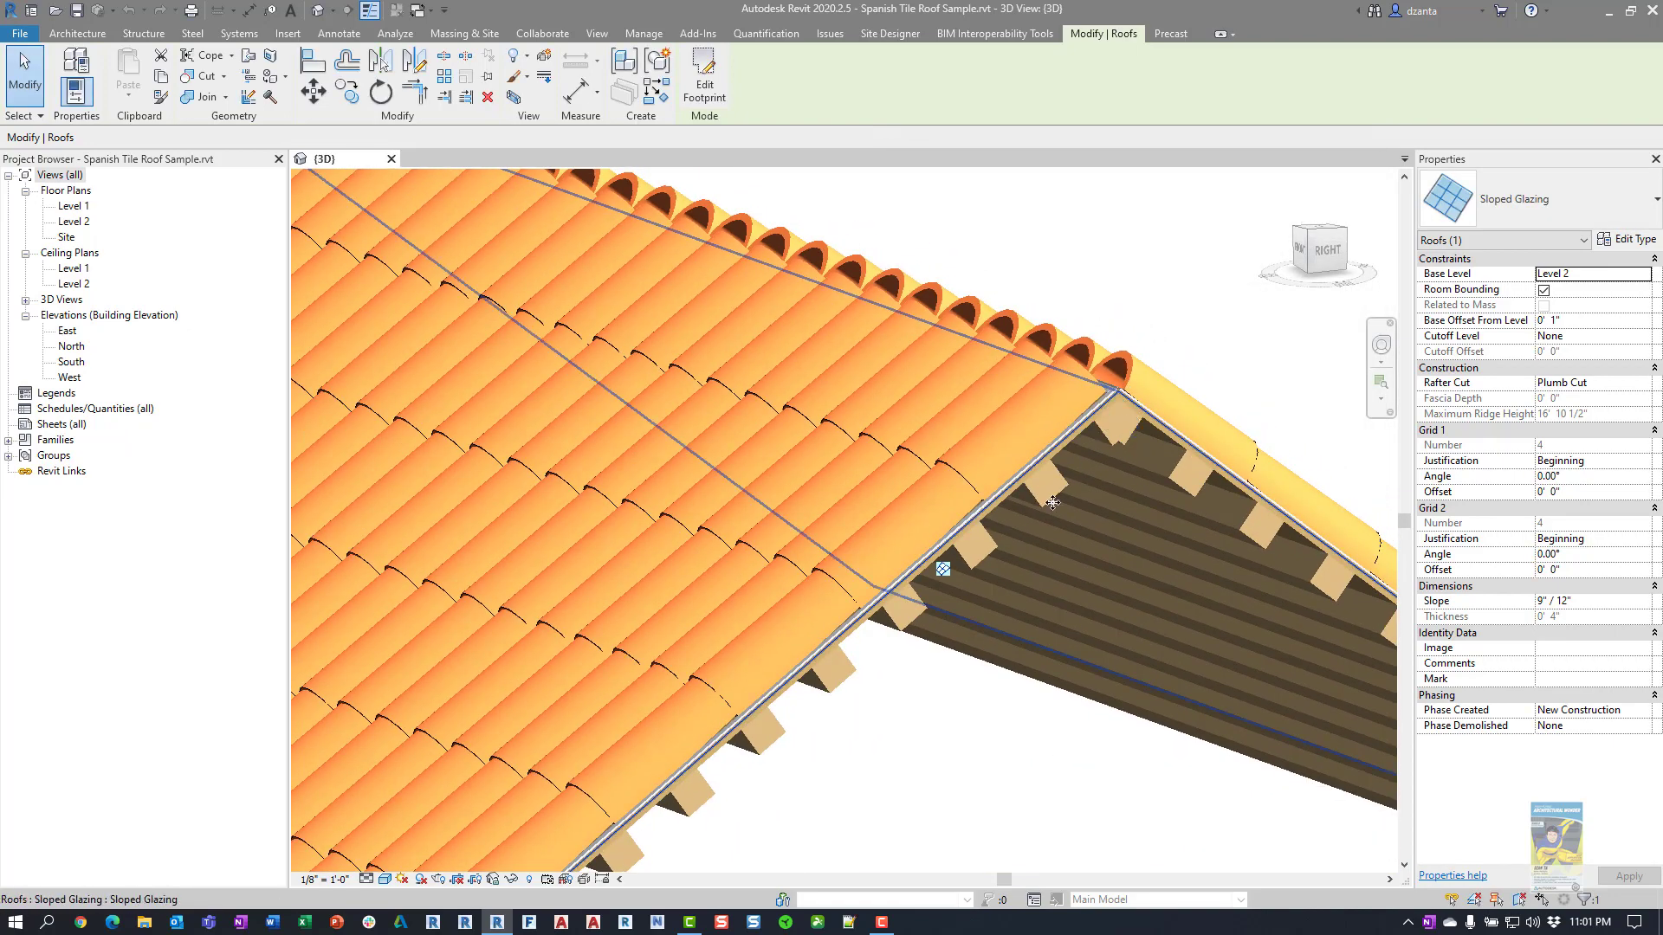
{"action": "middle_click_drag", "start_coordinate": [1021, 563], "coordinate": [1015, 648], "text": "shift"}
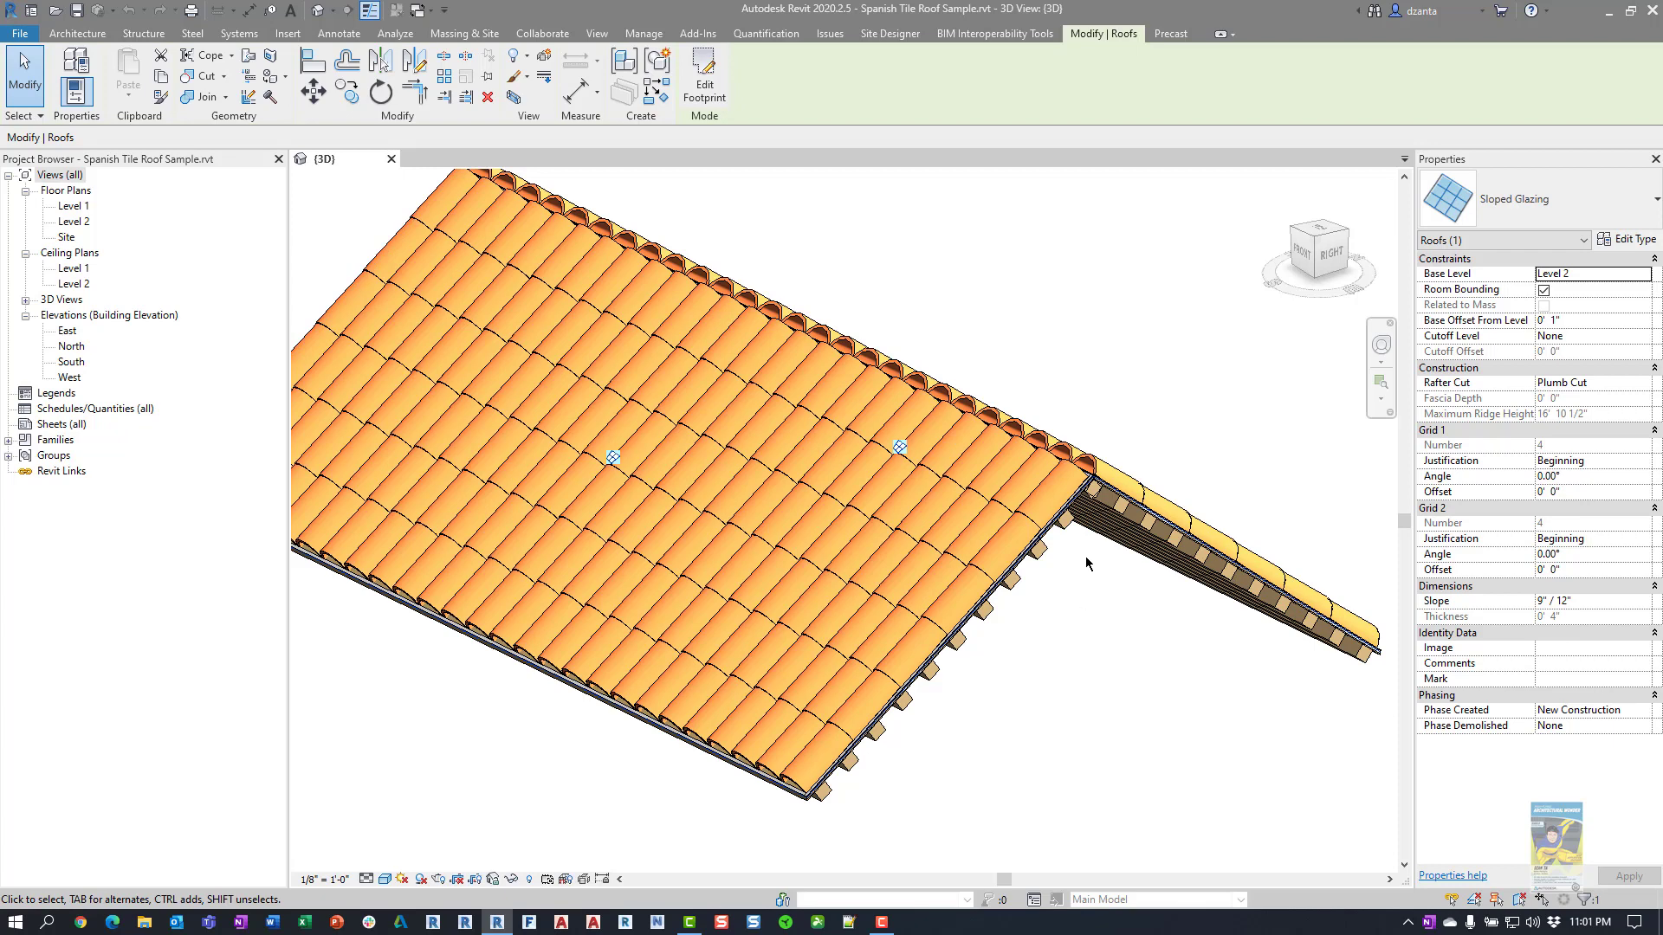
{"action": "left_click", "coordinate": [906, 352]}
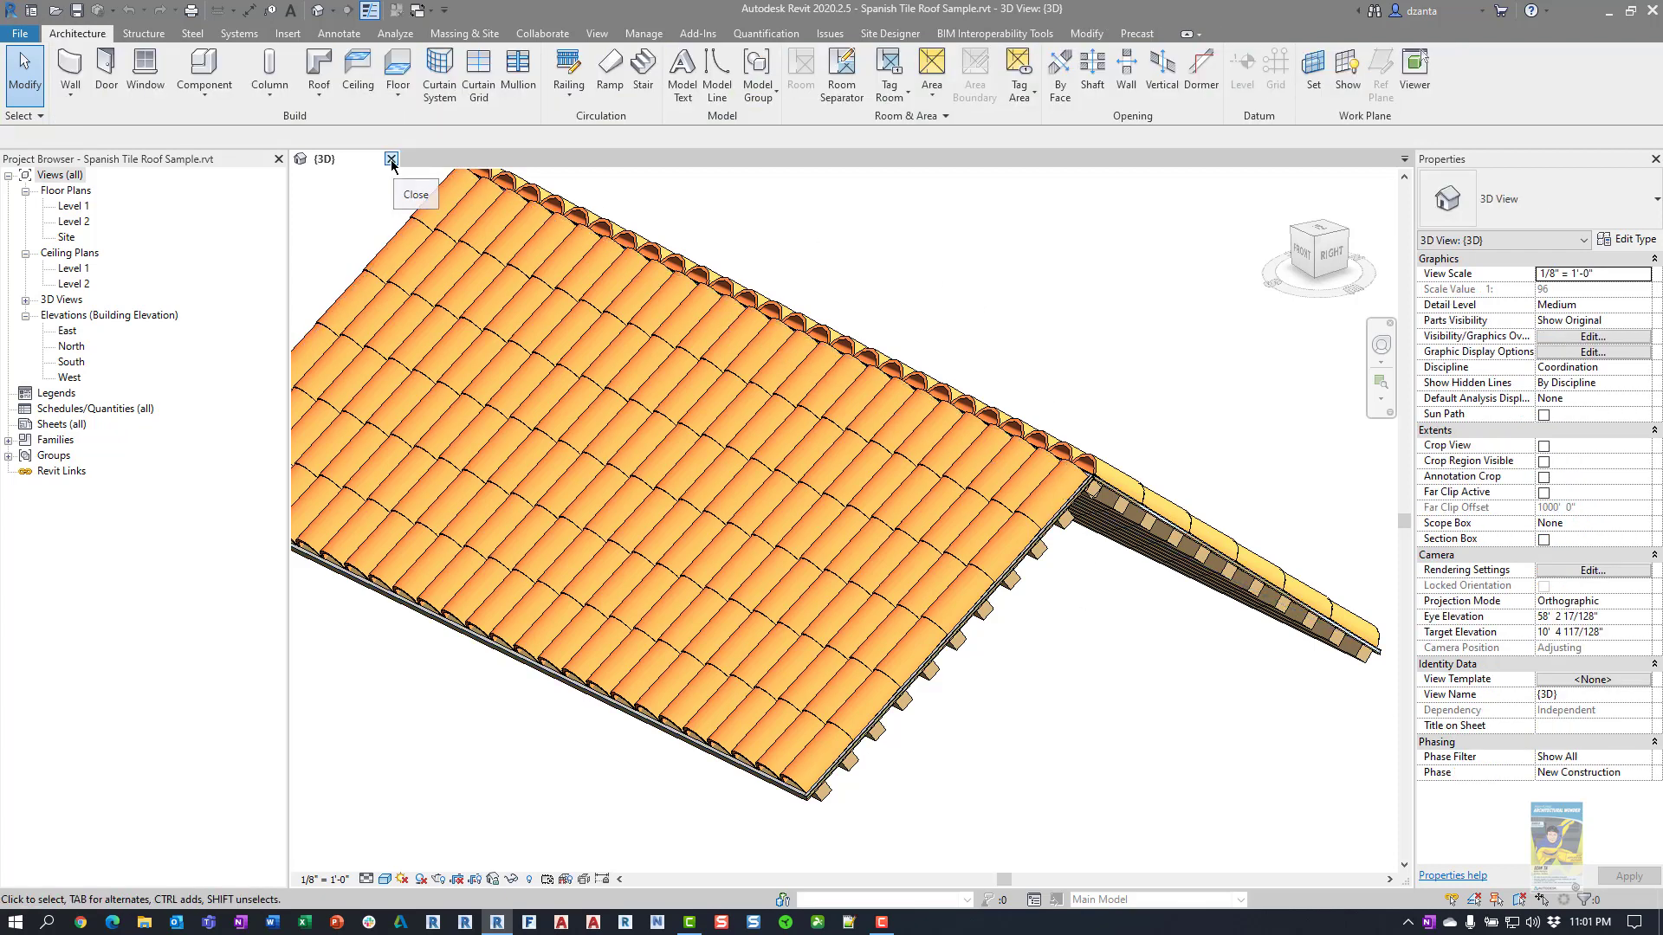
Close the sample roof's 3D view and create a new family from the Curtain Wall Panel.rft template
{"action": "left_click", "coordinate": [391, 159]}
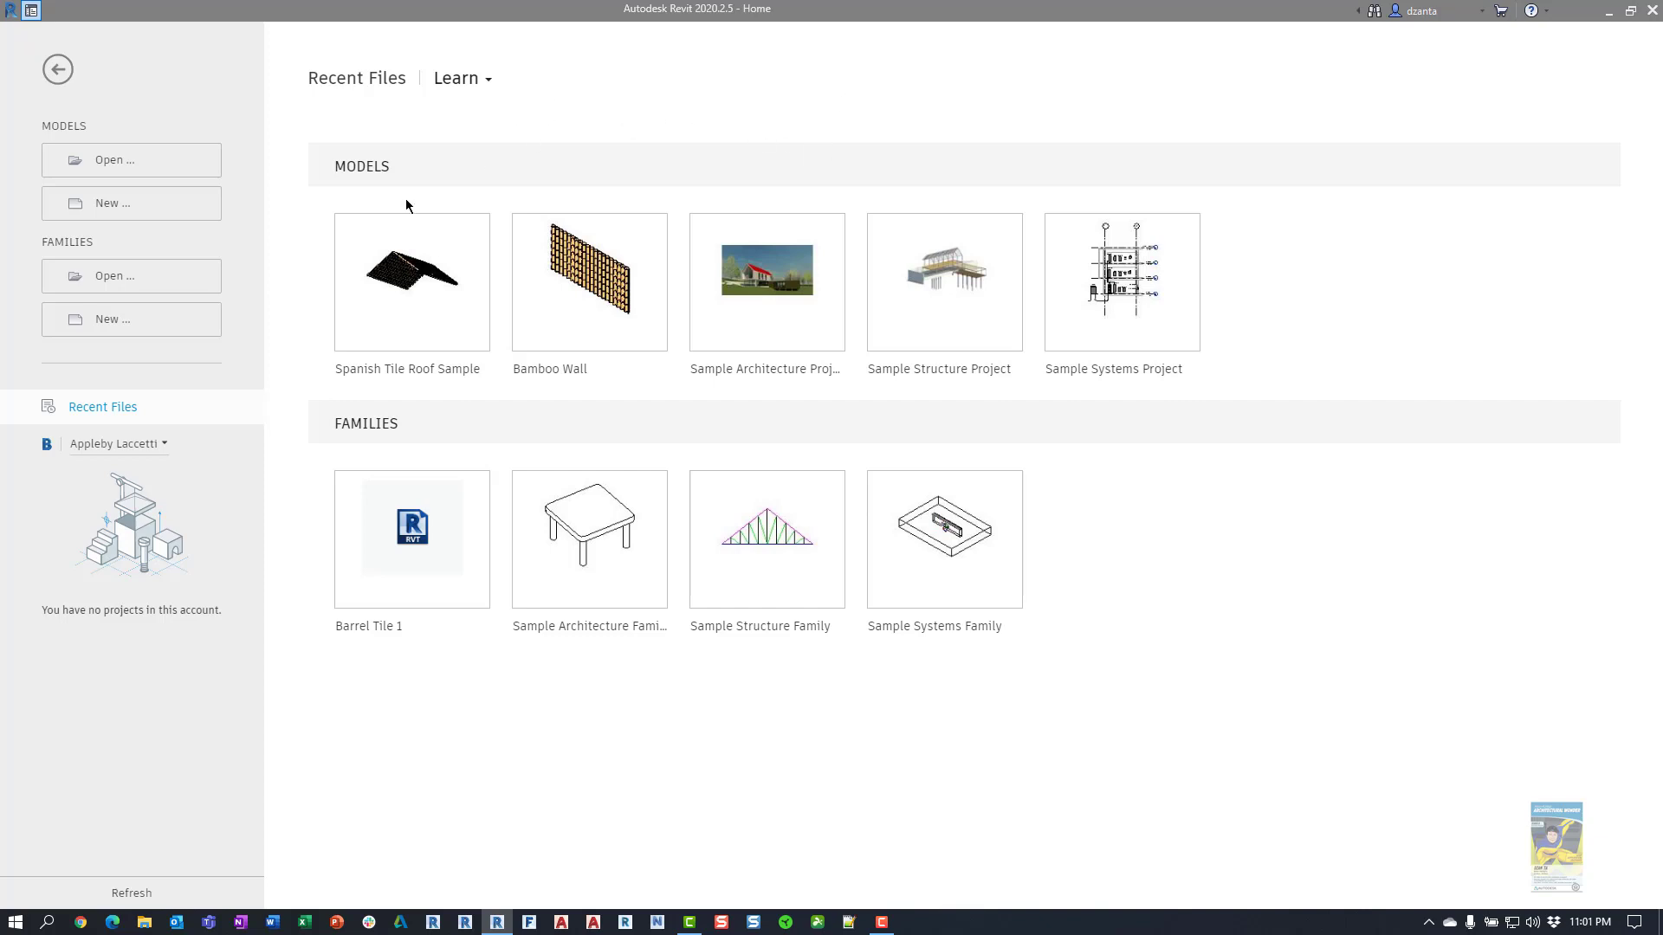
{"action": "left_click", "coordinate": [99, 327]}
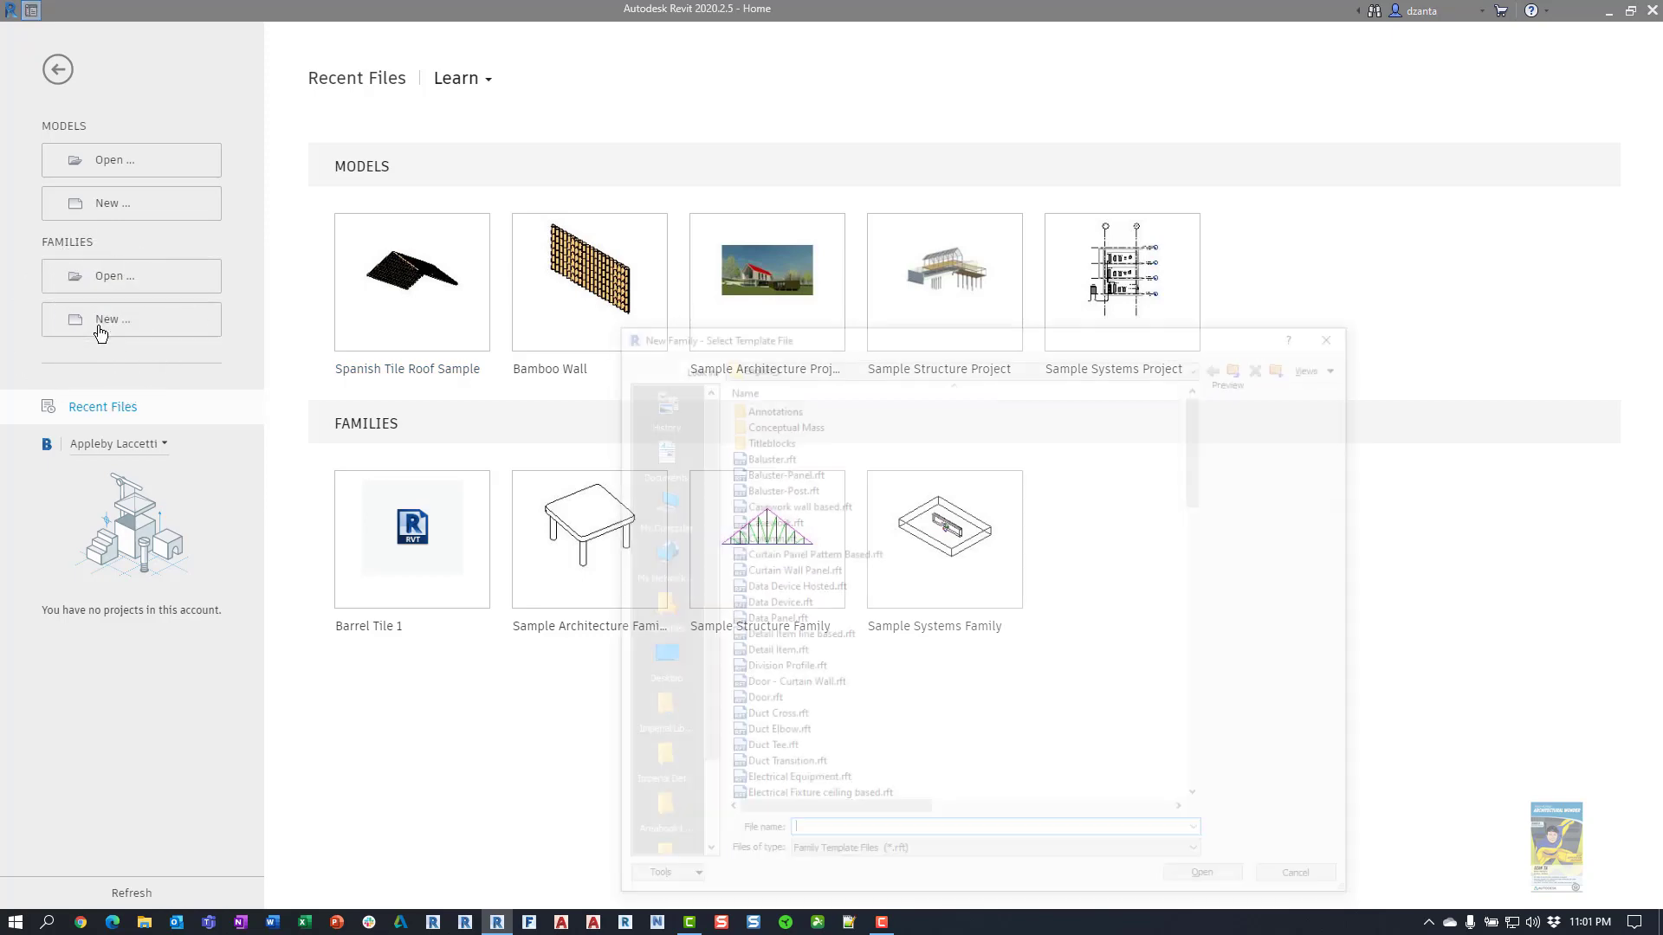
{"action": "left_click_drag", "start_coordinate": [791, 347], "coordinate": [635, 143]}
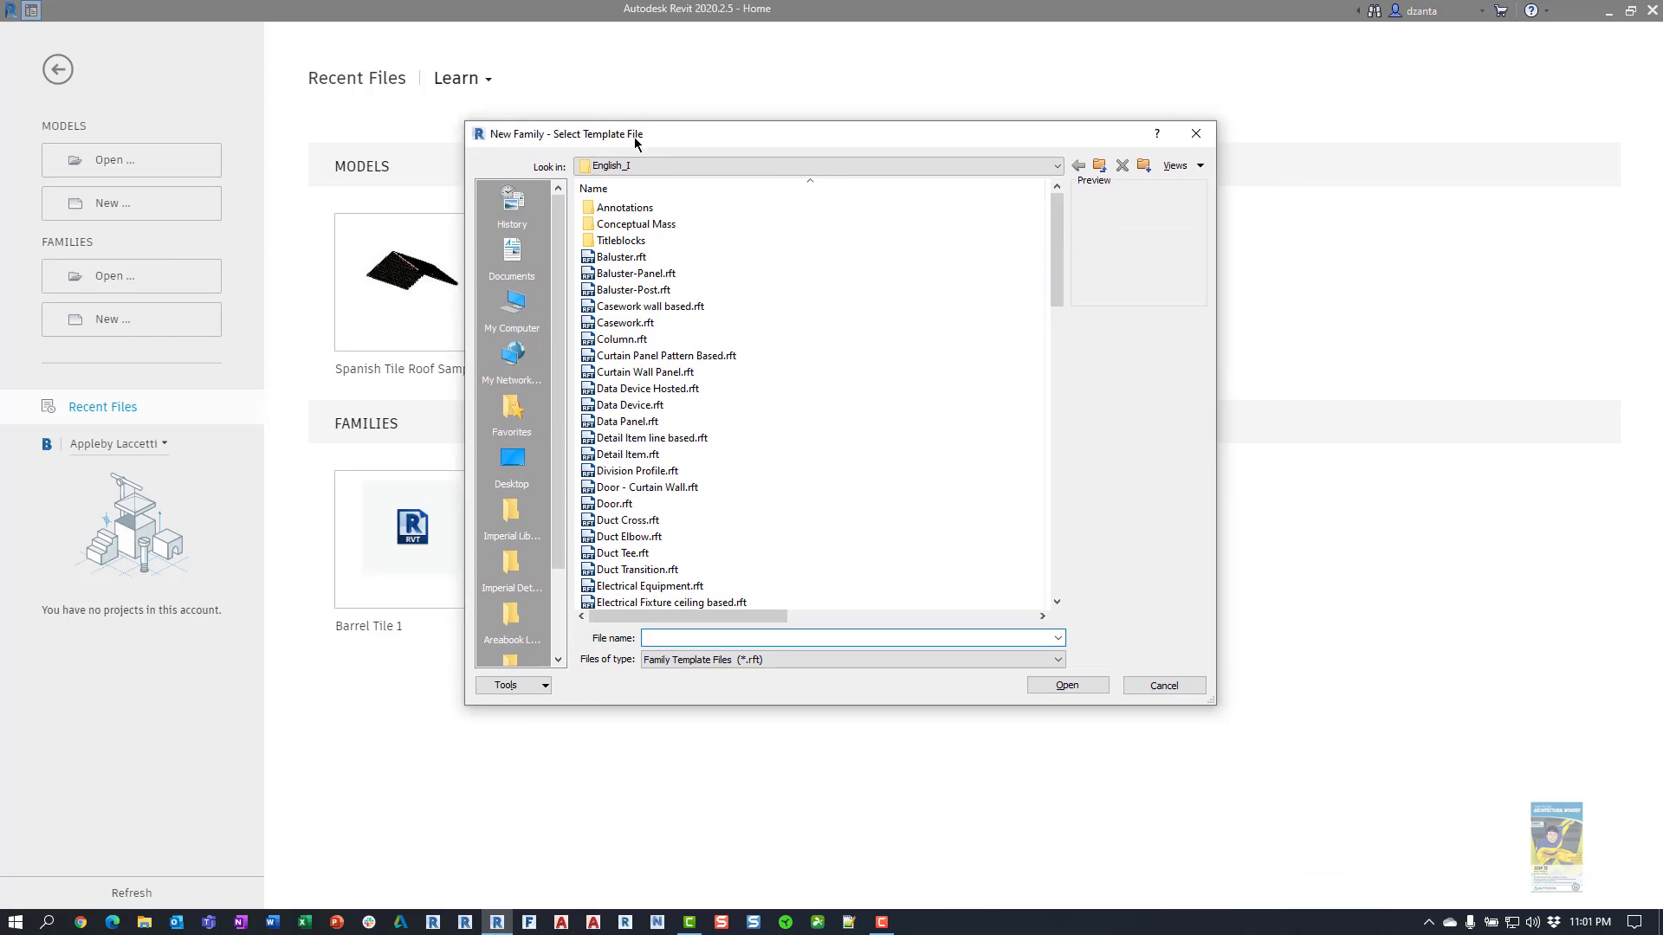
{"action": "left_click", "coordinate": [682, 376]}
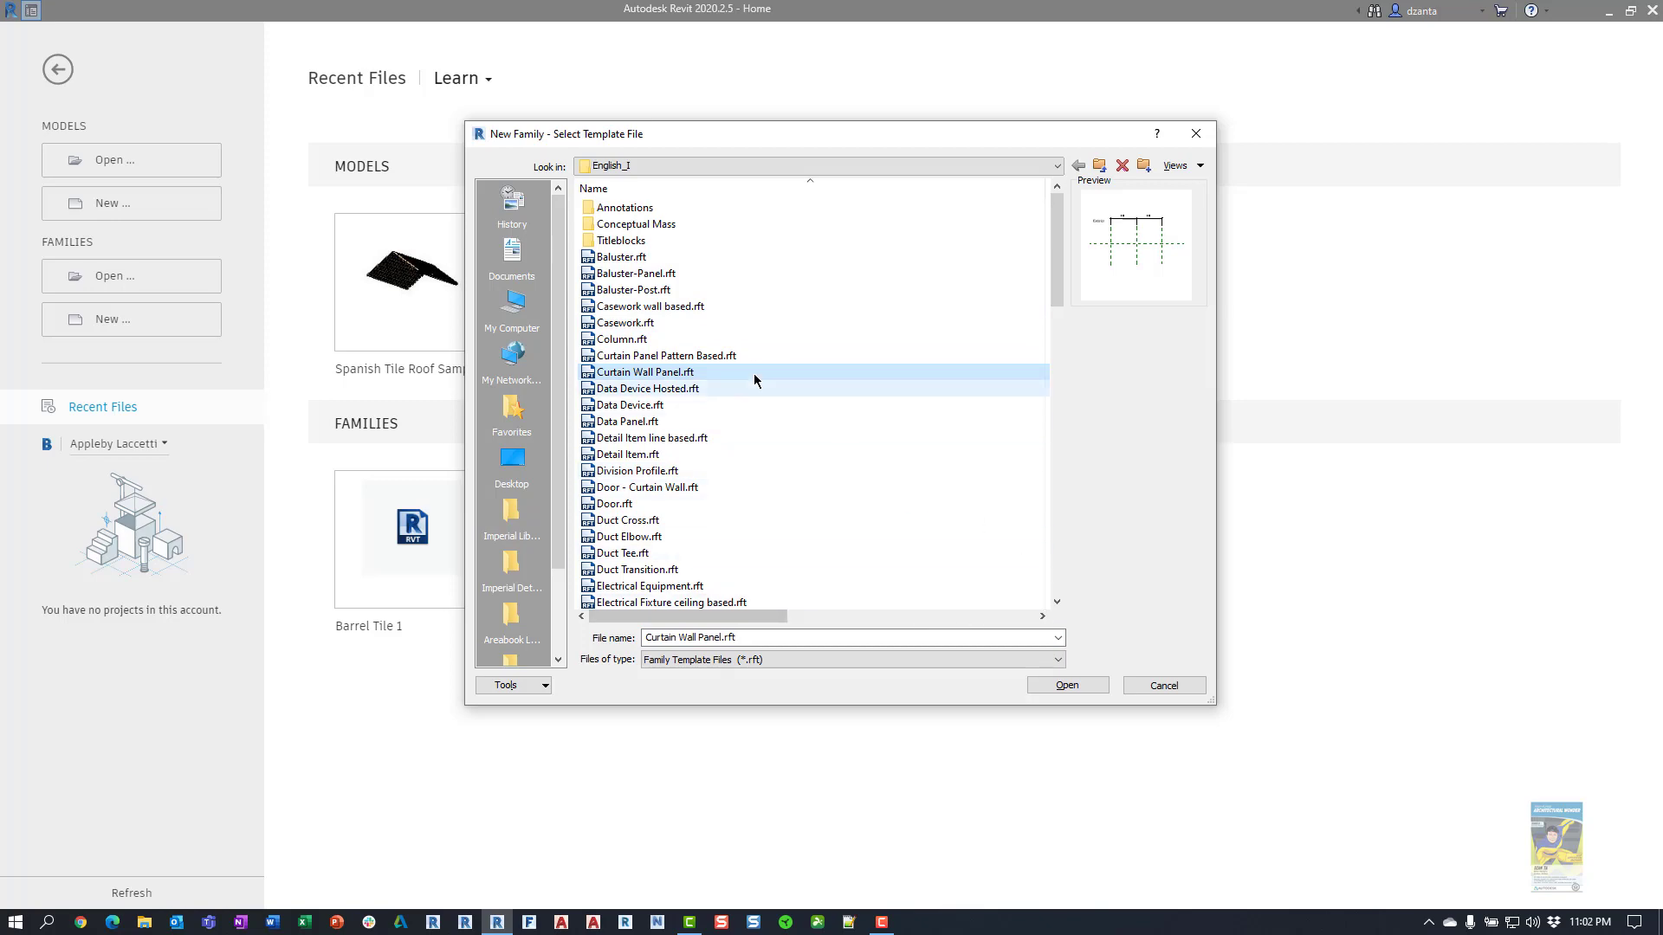
{"action": "left_click", "coordinate": [1072, 686]}
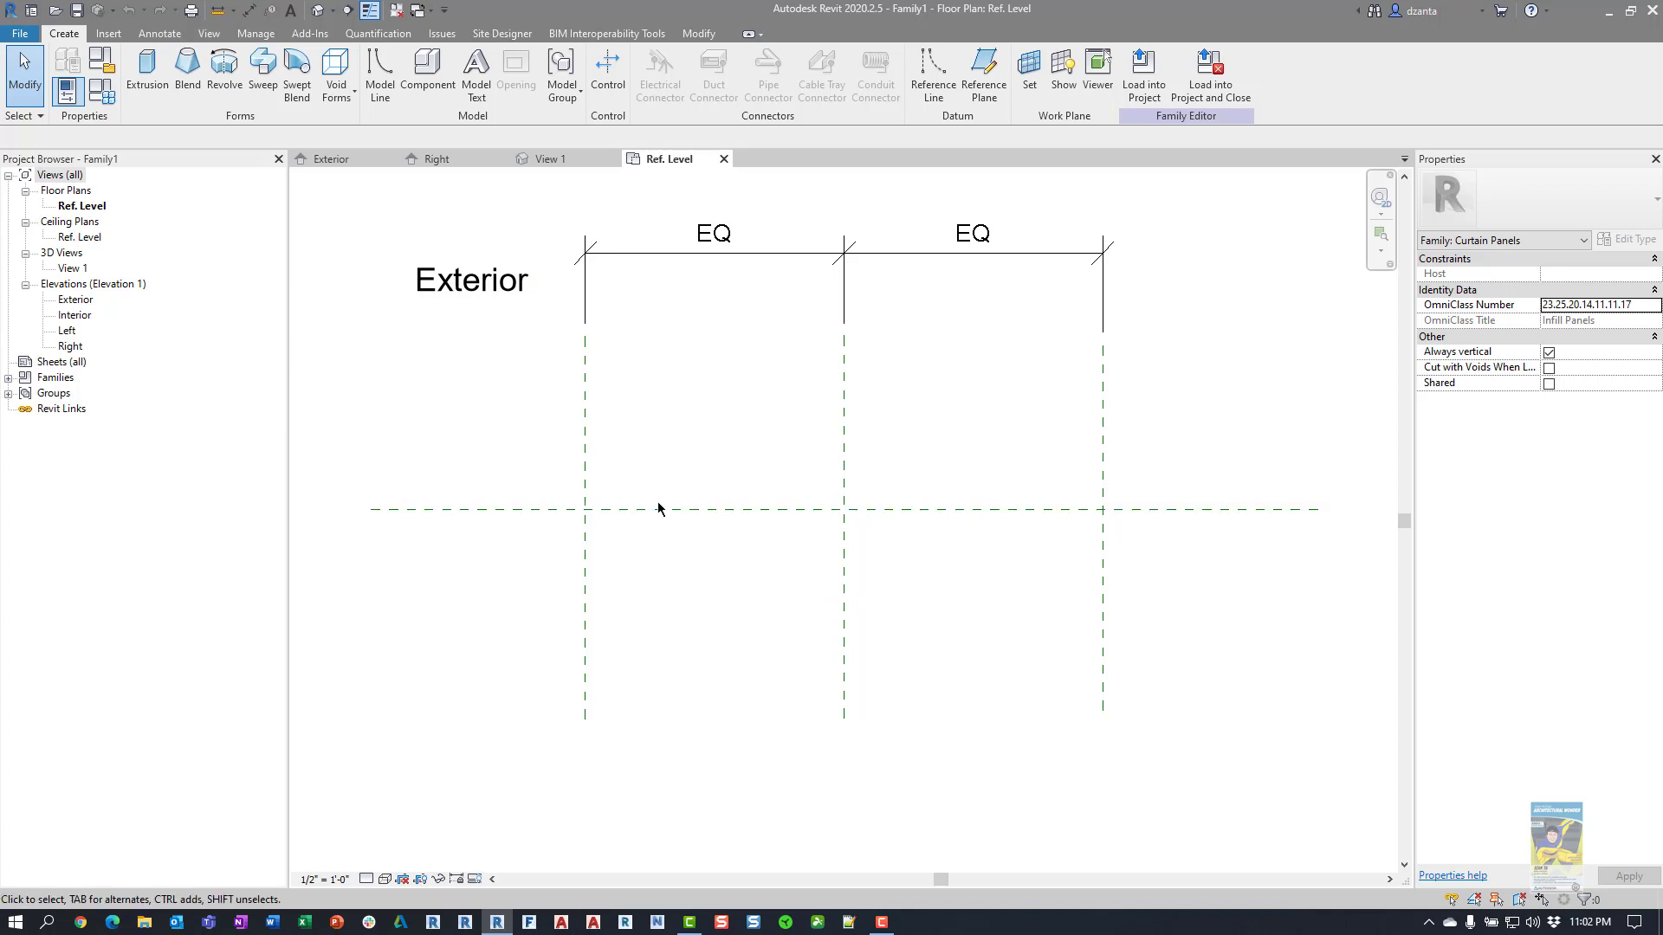
In the Exterior elevation, check the upper reference plane's name and name the reference plane at Ref. Level "Bottom"
{"action": "double_click", "coordinate": [80, 301]}
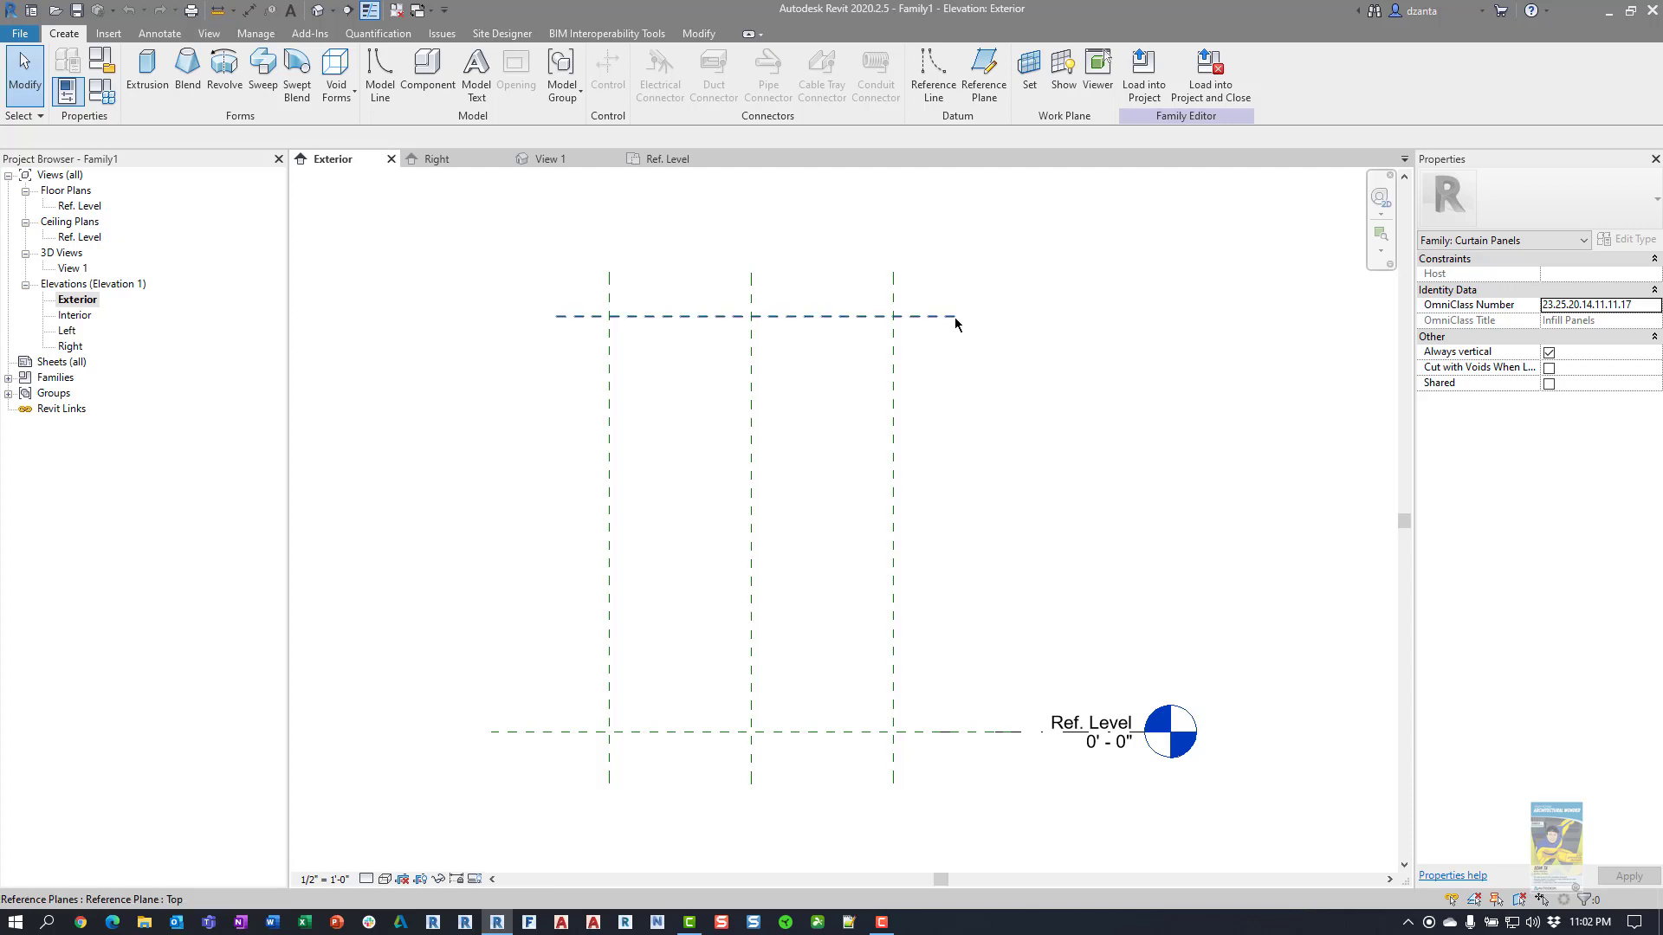
{"action": "key", "text": "ctrl"}
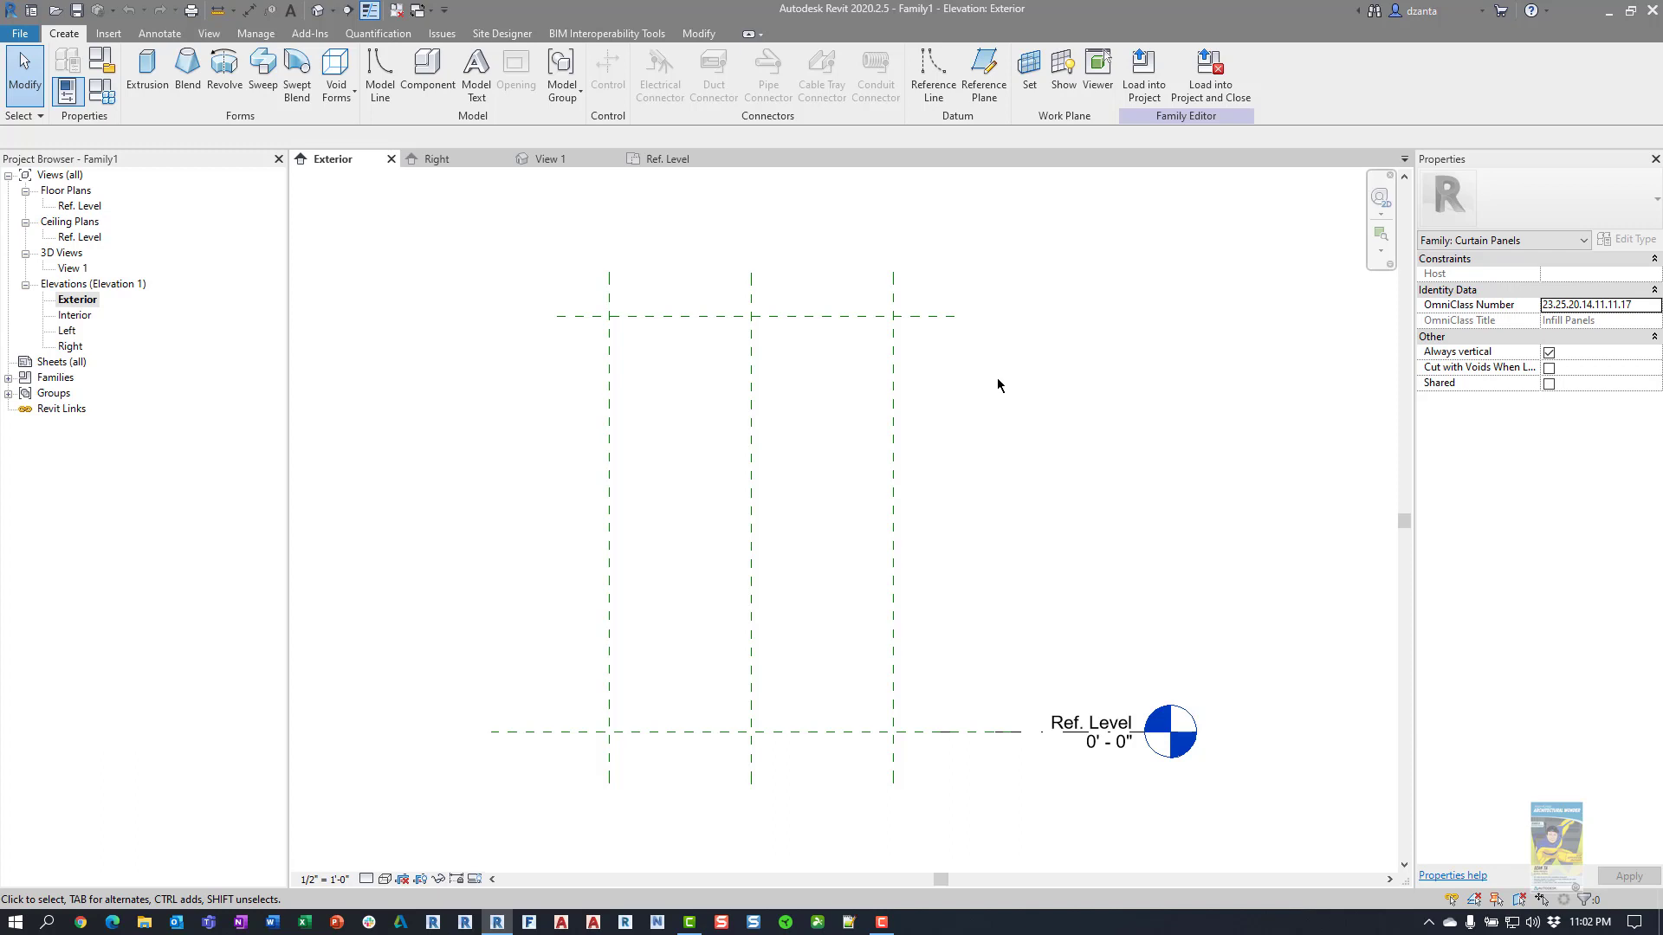
{"action": "left_click", "coordinate": [660, 322]}
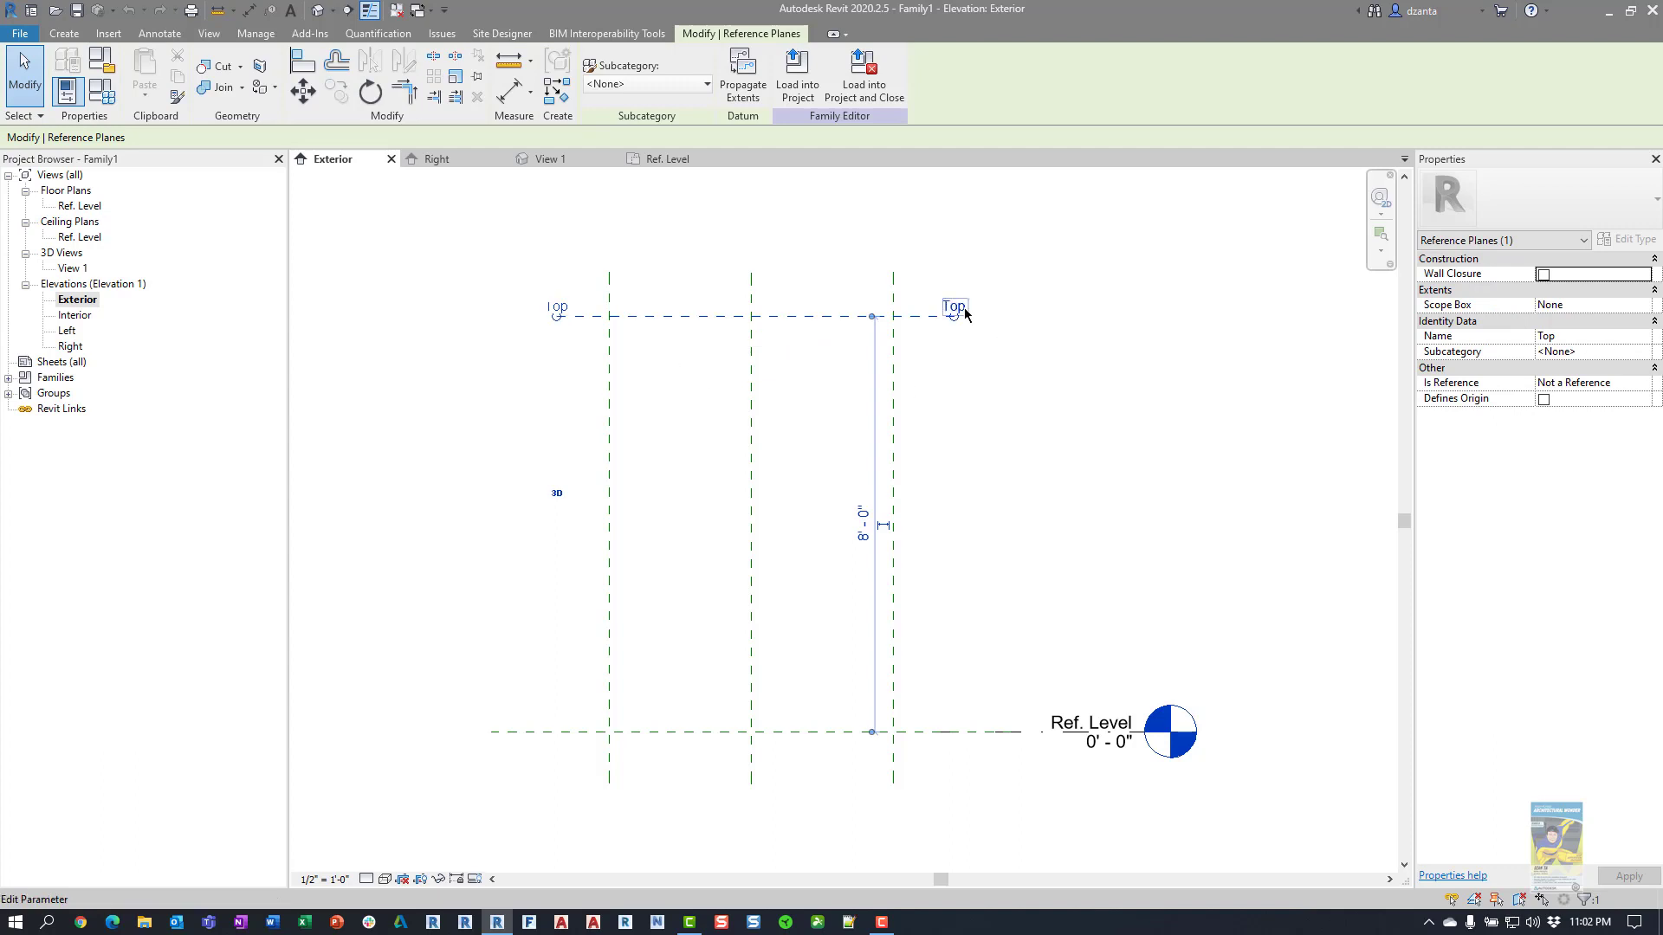
{"action": "left_click", "coordinate": [672, 732]}
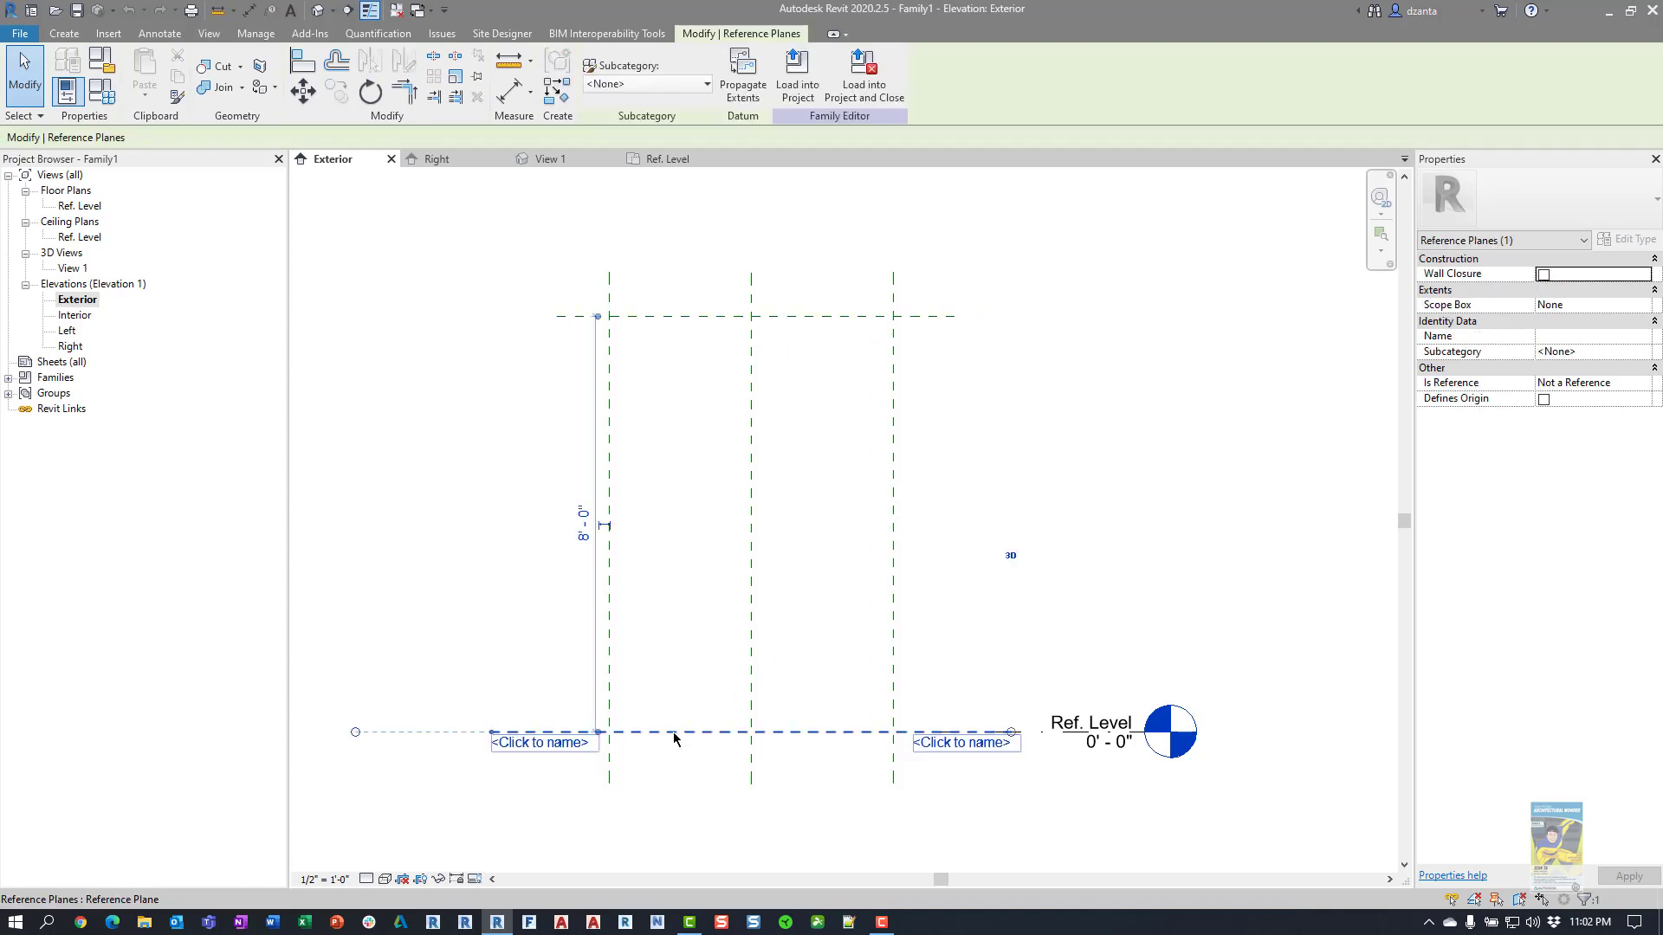
{"action": "left_click", "coordinate": [564, 747]}
{"action": "type", "text": "B"}
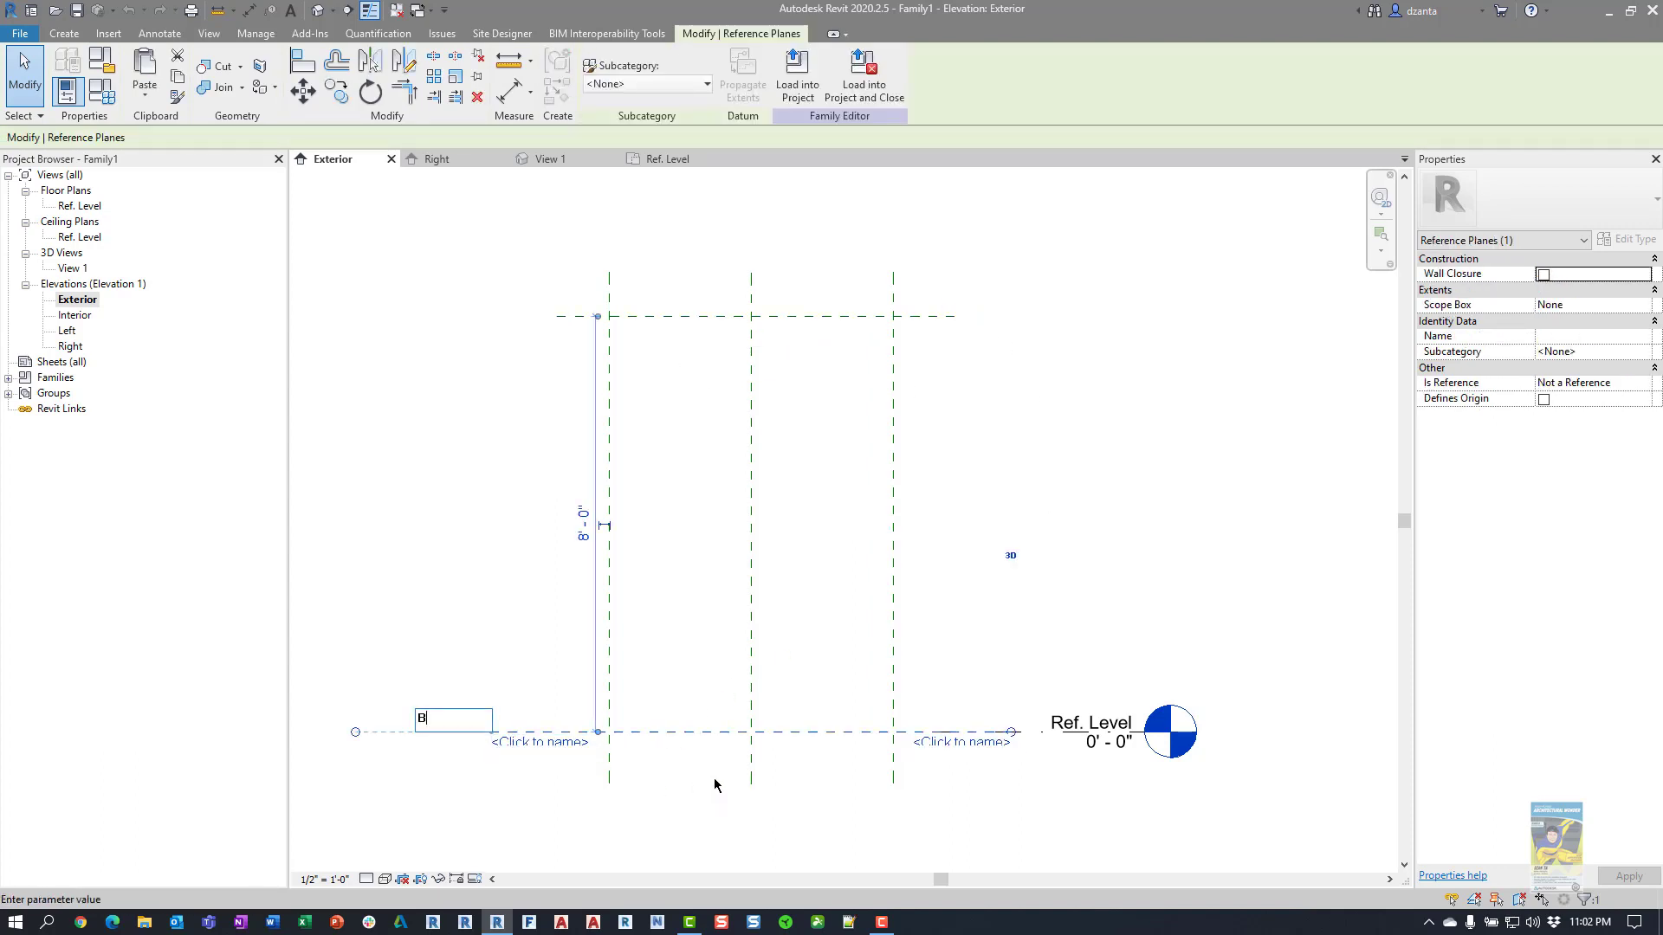
{"action": "type", "text": "ottom"}
{"action": "key", "text": "Return"}
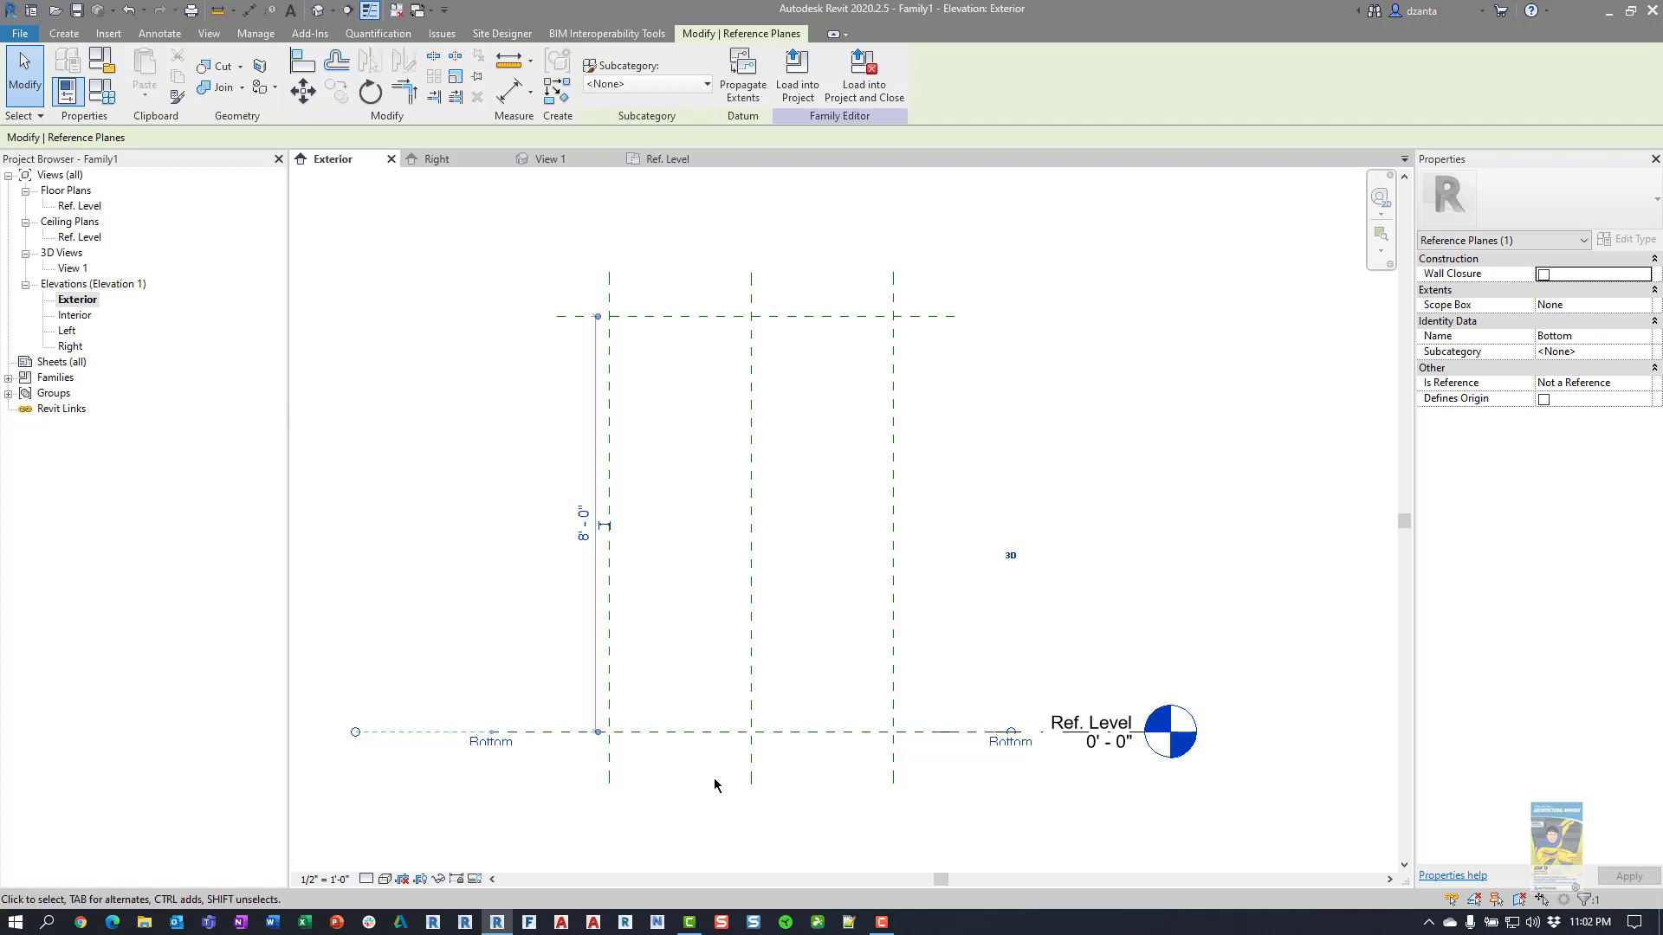
{"action": "left_click", "coordinate": [449, 432]}
In the Ref. Level floor plan, check the names of the two outer, the centre and the horizontal reference planes
{"action": "left_click", "coordinate": [672, 158]}
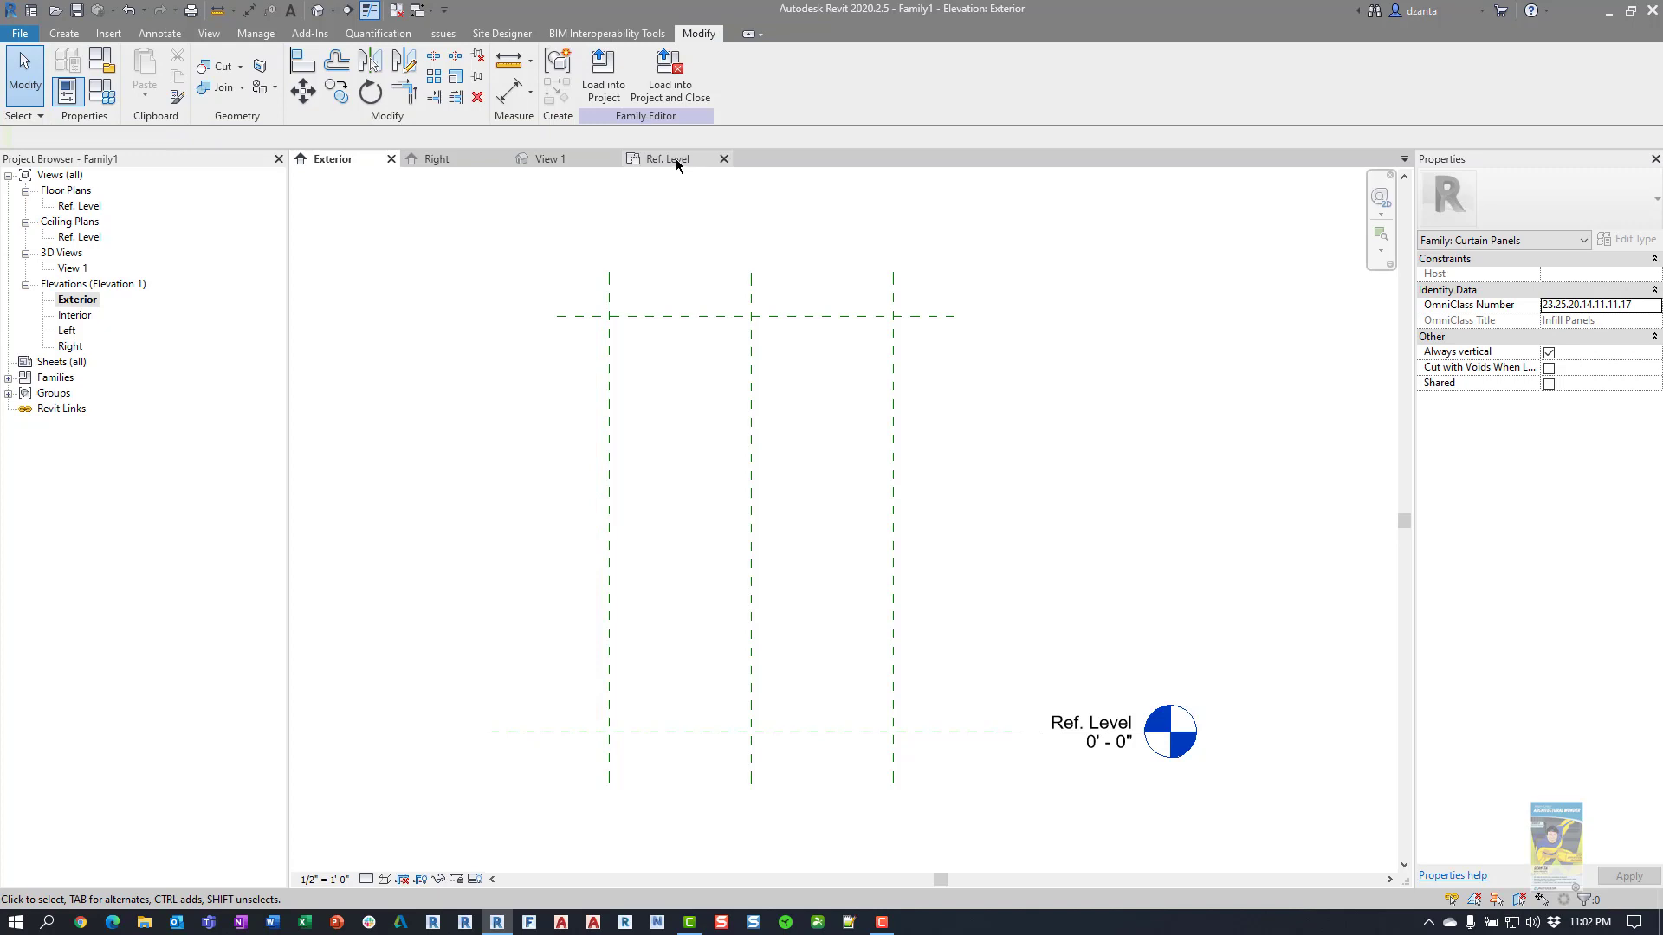
{"action": "left_click", "coordinate": [587, 638]}
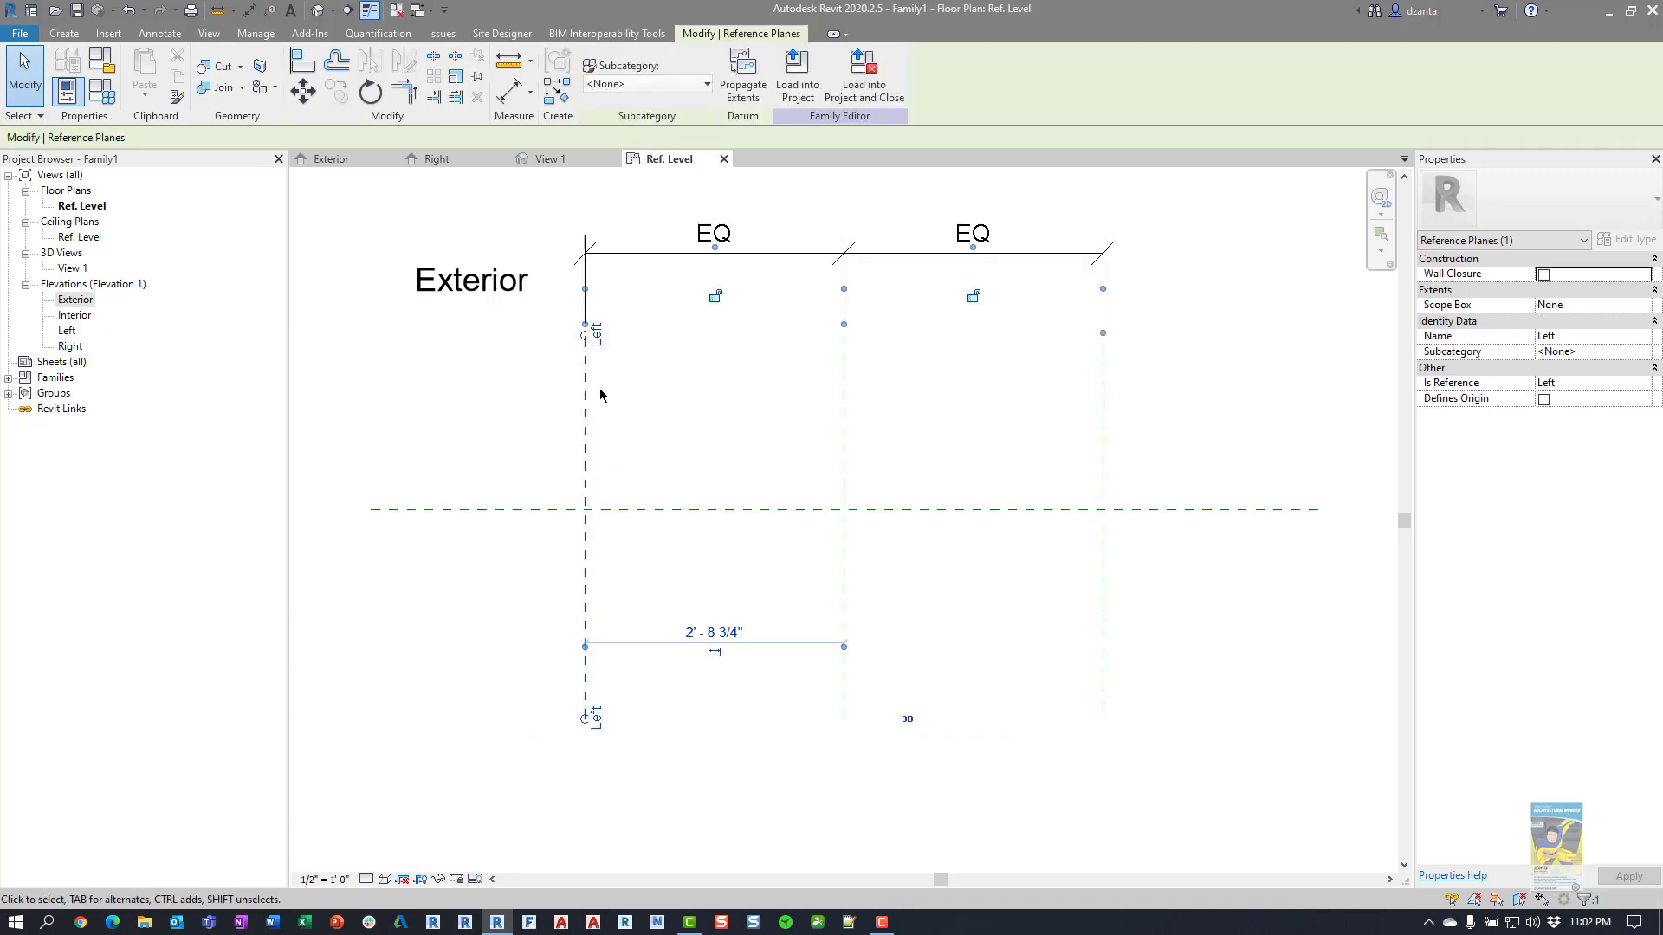
{"action": "left_click", "coordinate": [1076, 468]}
{"action": "left_click", "coordinate": [1104, 440]}
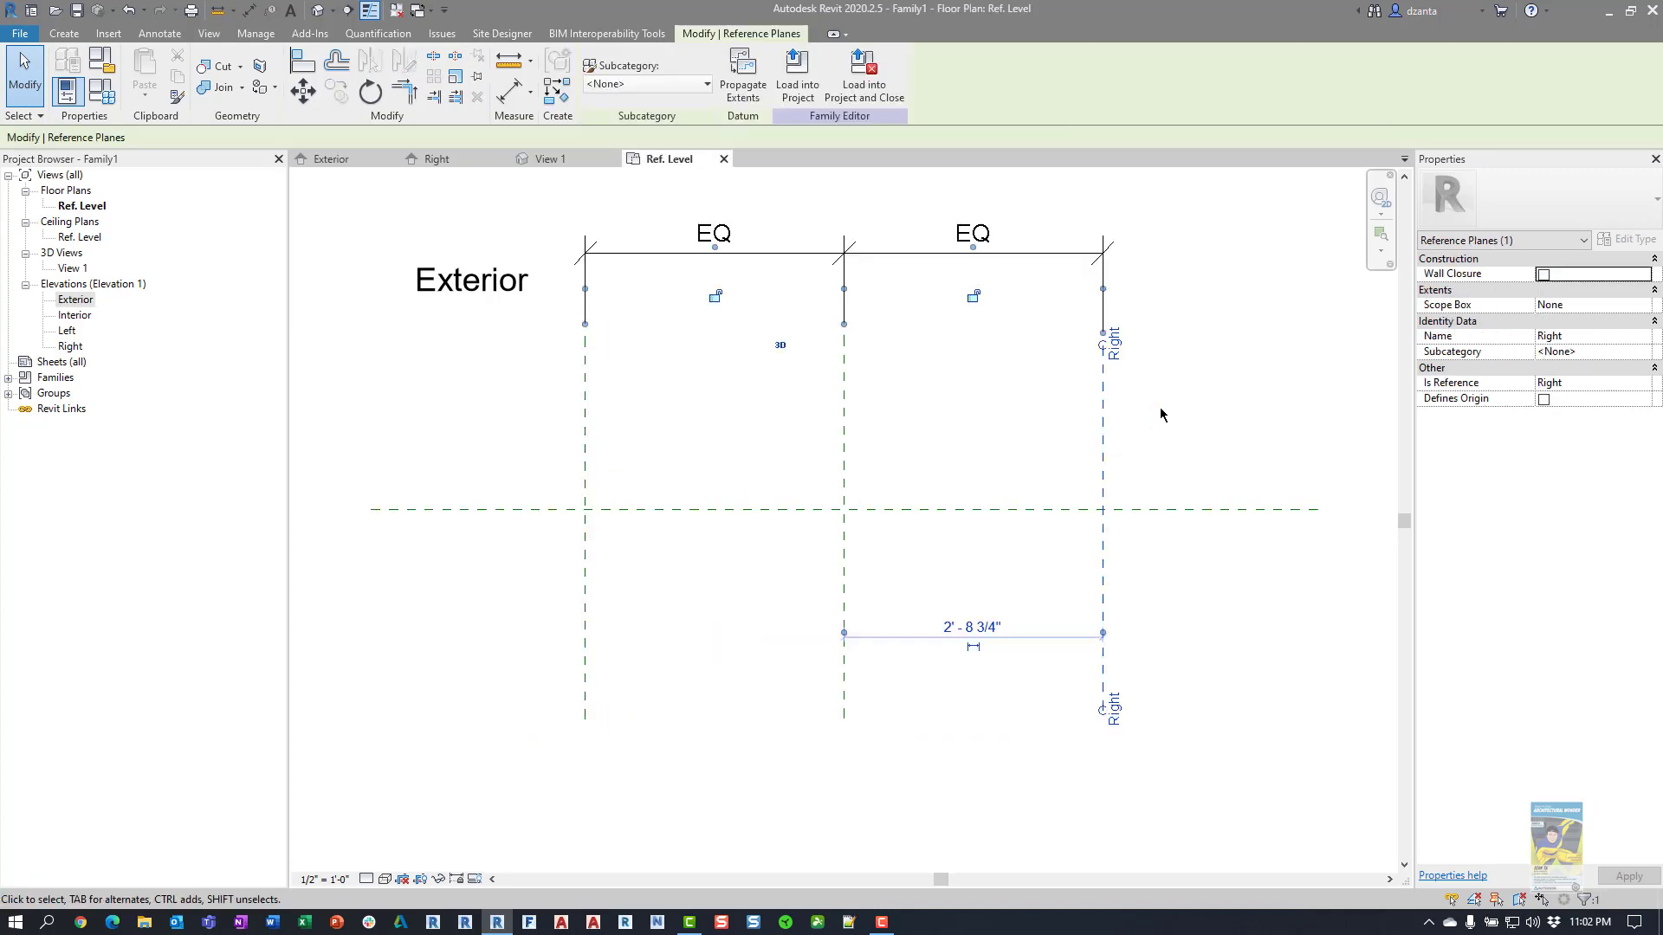
{"action": "left_click", "coordinate": [974, 421]}
{"action": "left_click", "coordinate": [853, 405]}
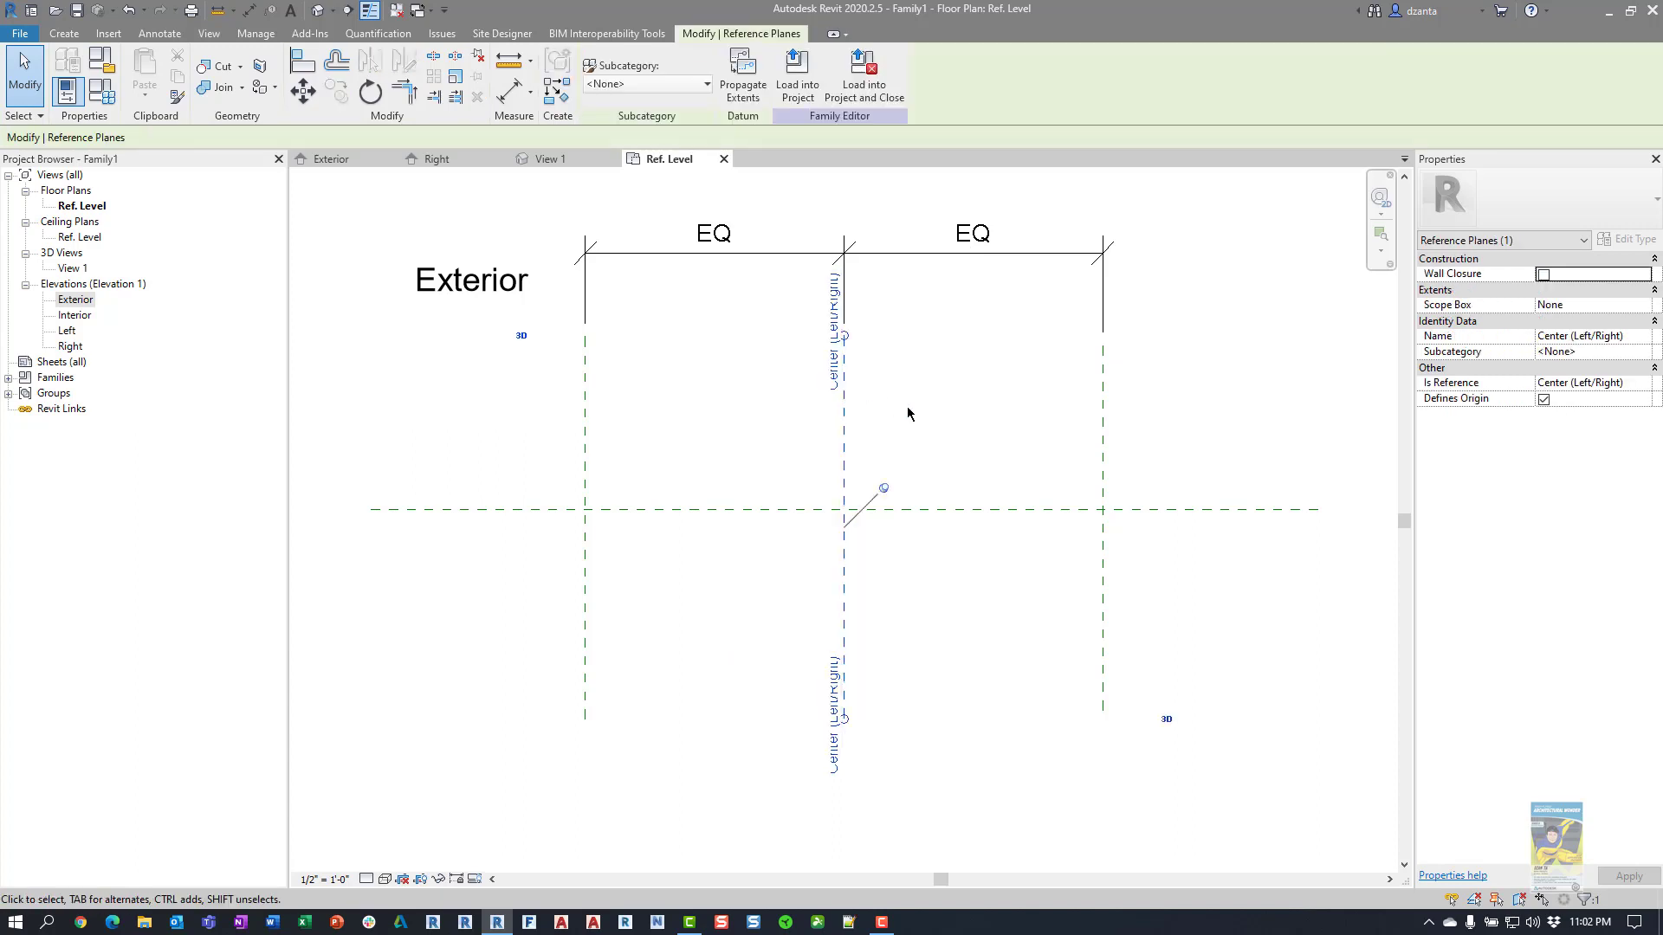
{"action": "left_click", "coordinate": [923, 442]}
{"action": "left_click", "coordinate": [945, 516]}
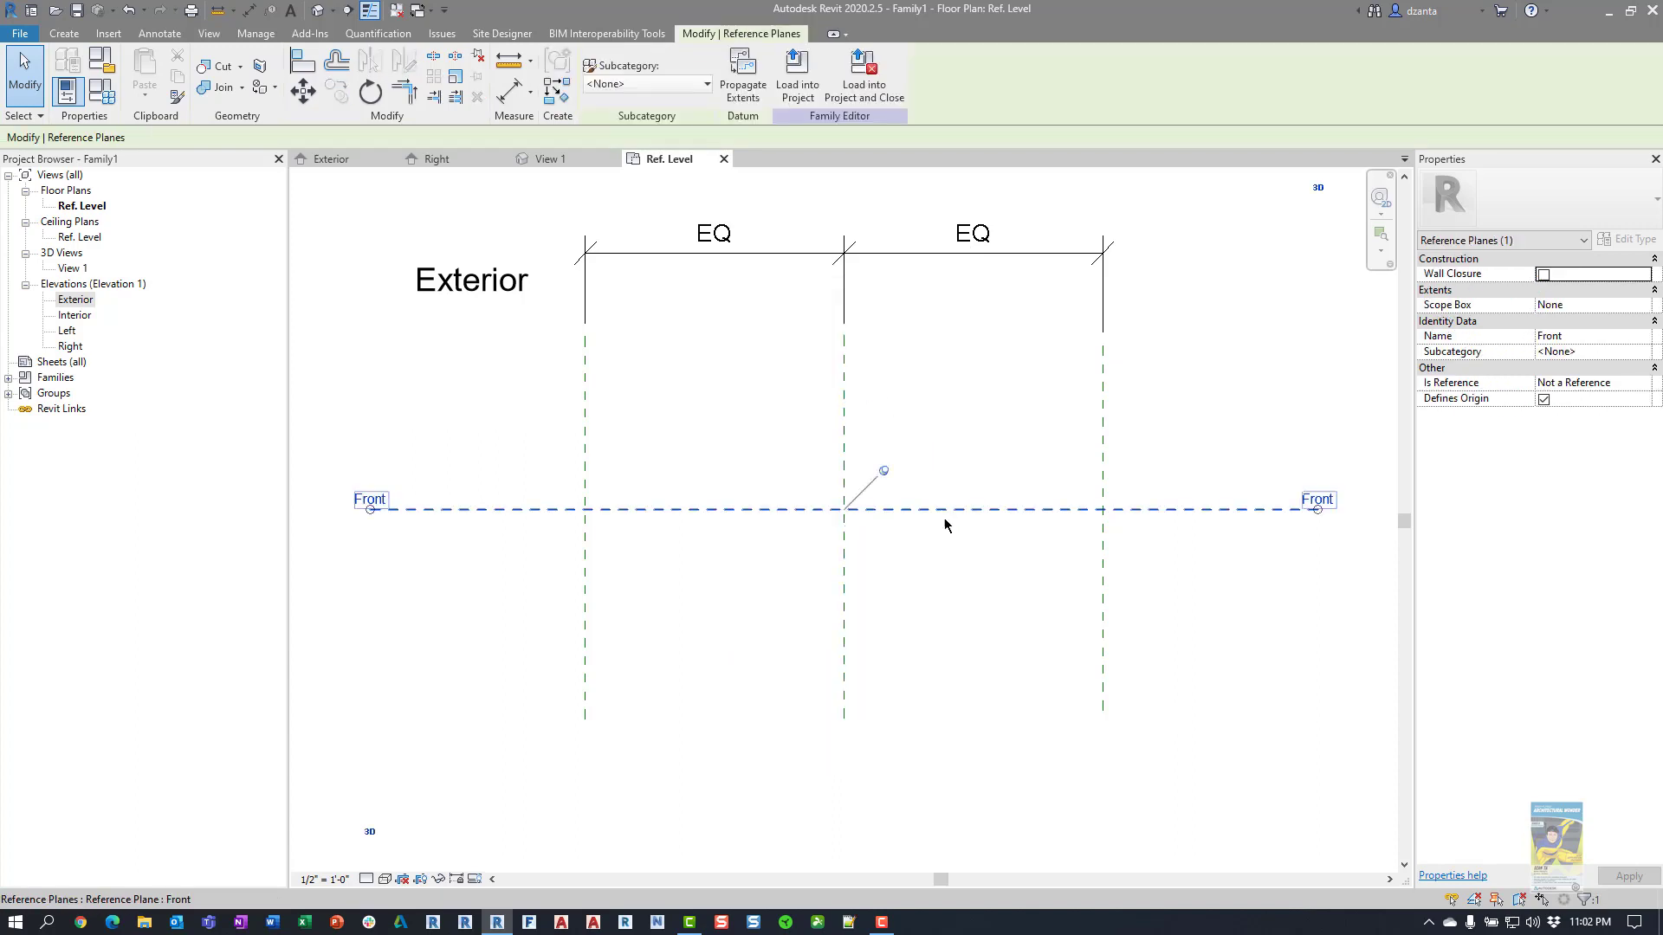
{"action": "left_click", "coordinate": [959, 598]}
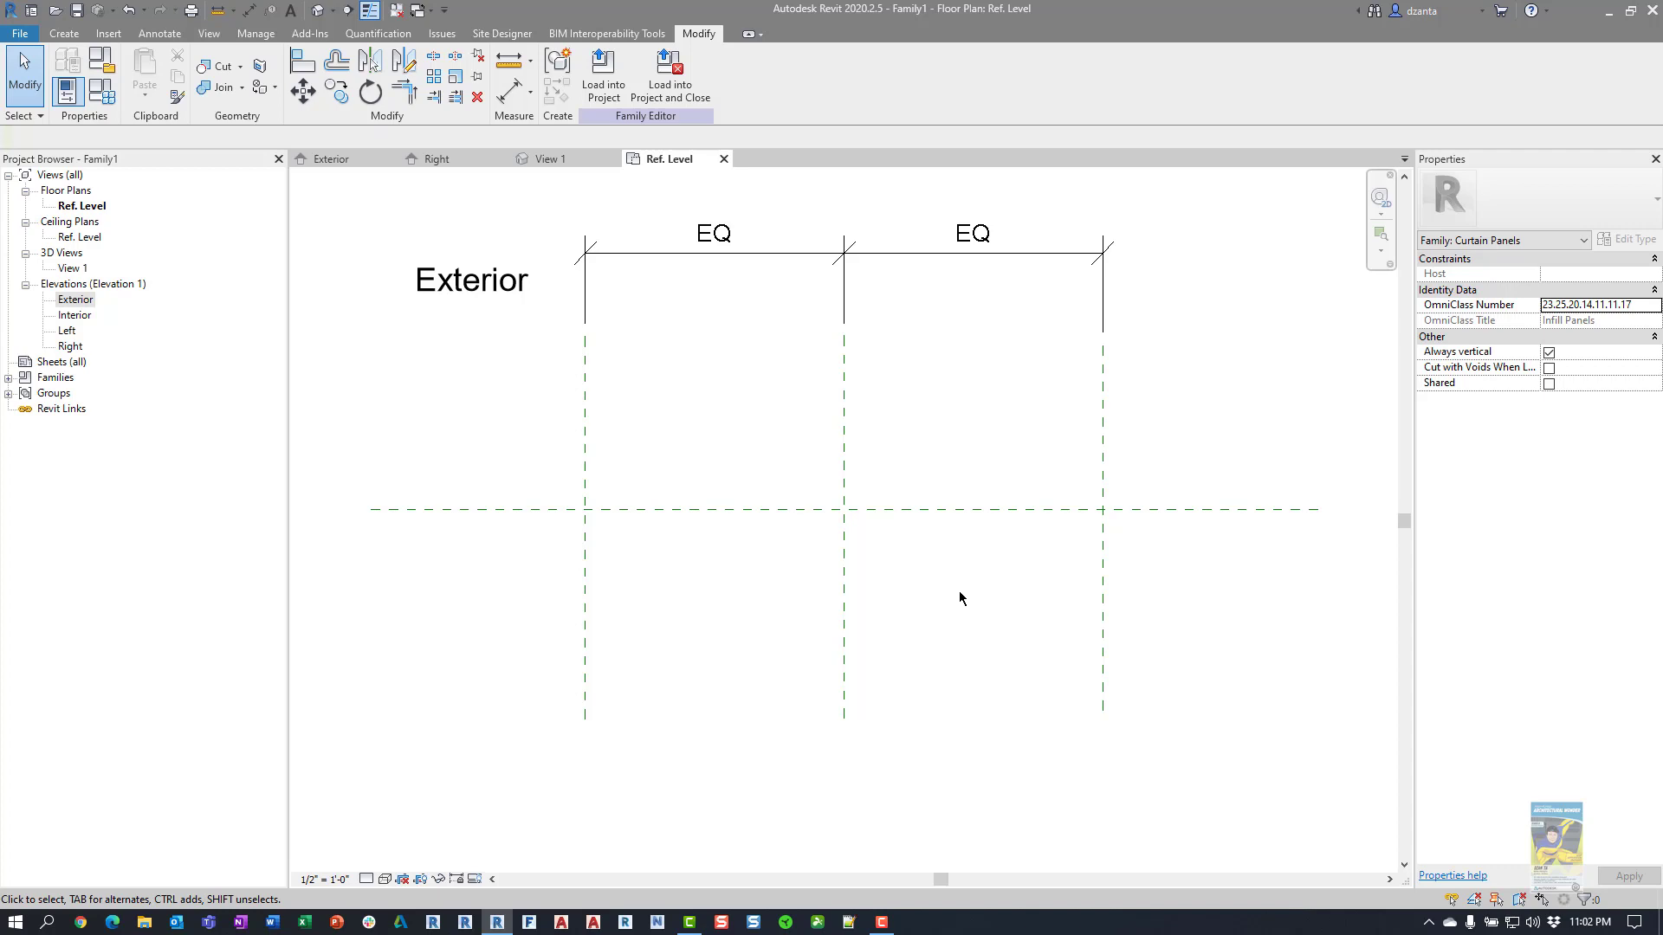
Move the Right reference plane toward the centre so that the outer planes are about 10 inches apart
{"action": "left_click", "coordinate": [1105, 567]}
{"action": "left_click_drag", "start_coordinate": [1082, 569], "coordinate": [889, 561]}
{"action": "left_click", "coordinate": [943, 568]}
Set the Ref. Level plan's view scale to 1" = 1'-0"
{"action": "scroll", "coordinate": [858, 486], "scroll_direction": "up", "scroll_amount": 2}
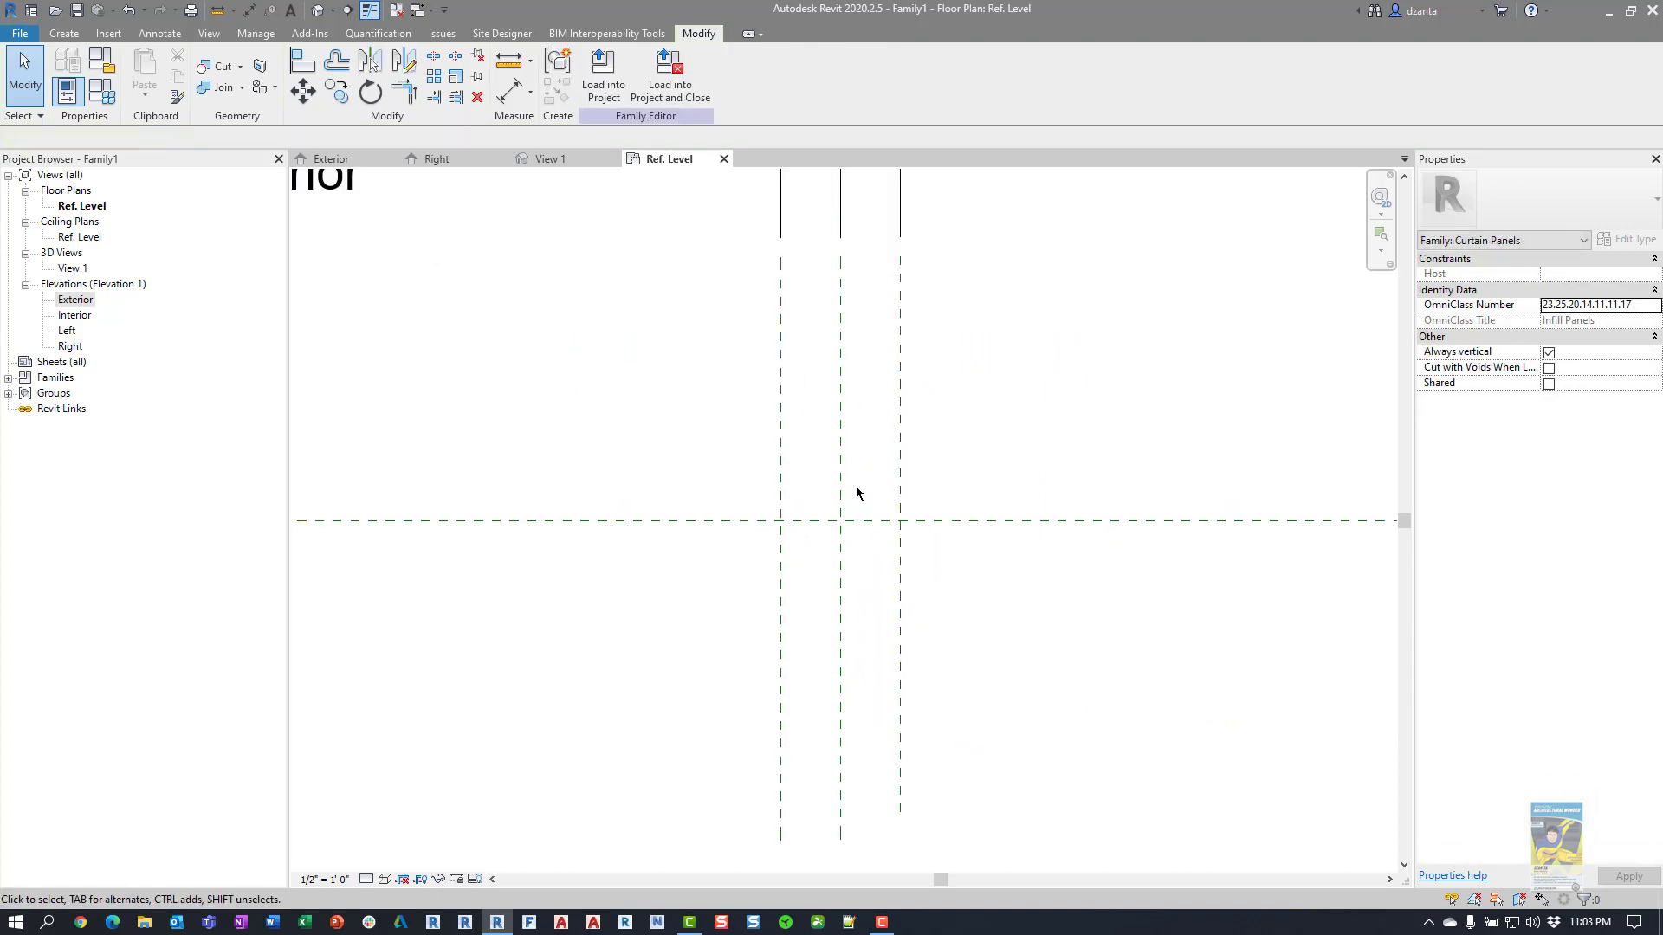
{"action": "scroll", "coordinate": [860, 487], "scroll_direction": "up", "scroll_amount": 2}
{"action": "middle_click_drag", "start_coordinate": [860, 487], "coordinate": [815, 643]}
{"action": "scroll", "coordinate": [806, 611], "scroll_direction": "down", "scroll_amount": 1}
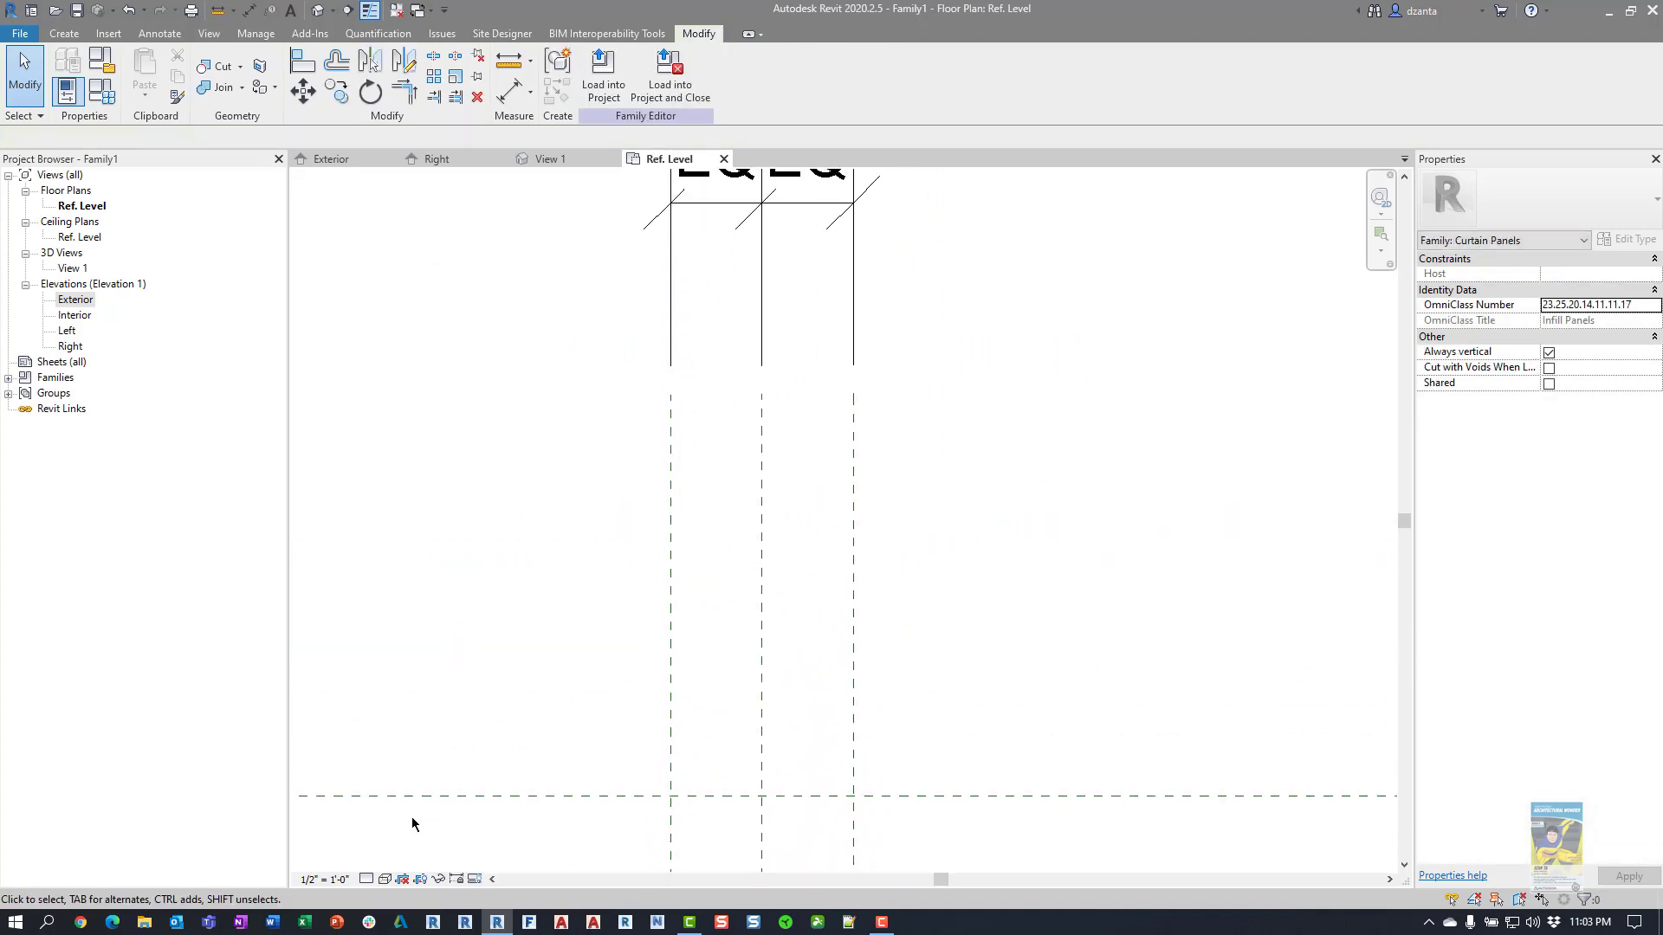
{"action": "left_click", "coordinate": [329, 878]}
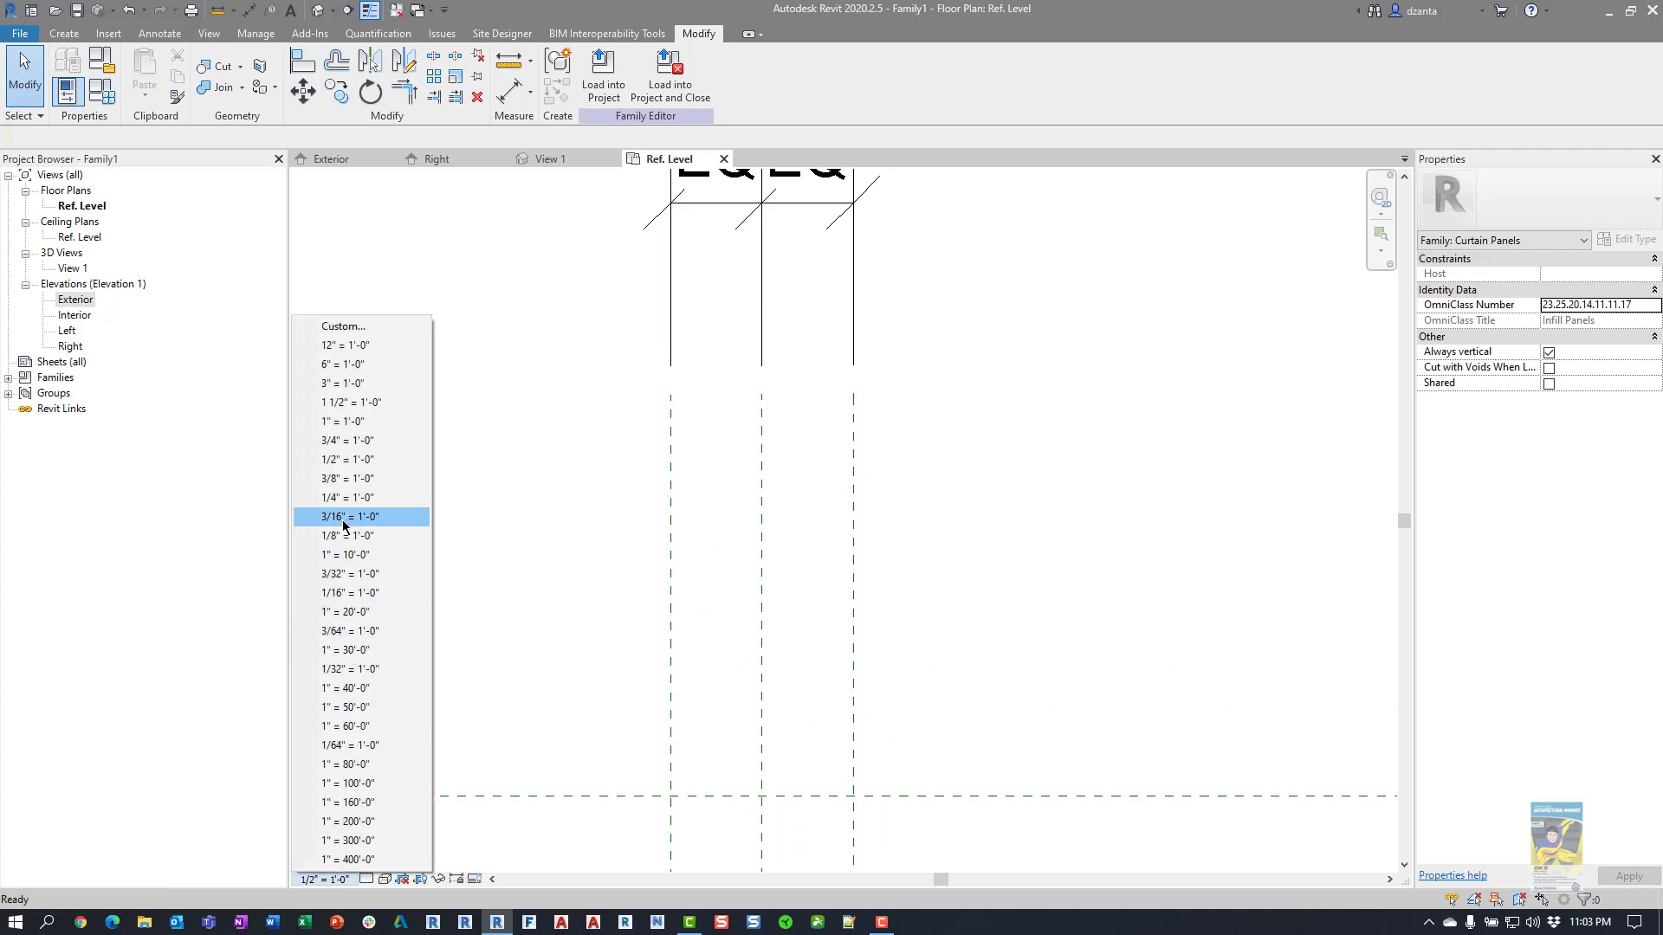
{"action": "left_click", "coordinate": [348, 427]}
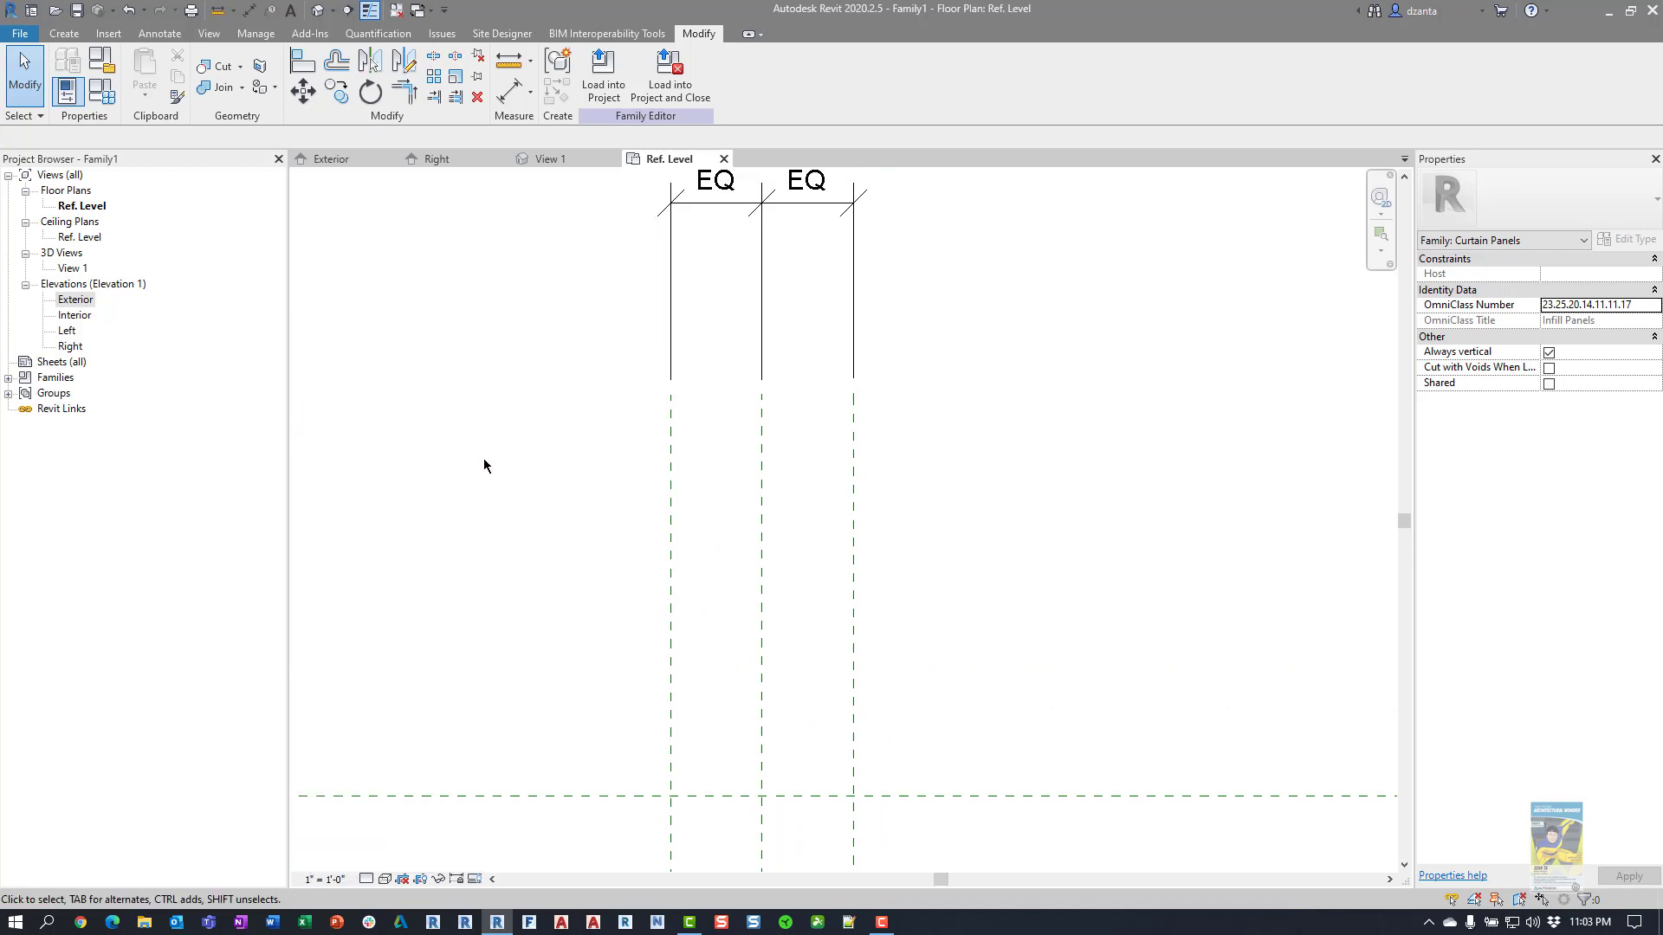
{"action": "scroll", "coordinate": [554, 528], "scroll_direction": "down", "scroll_amount": 2}
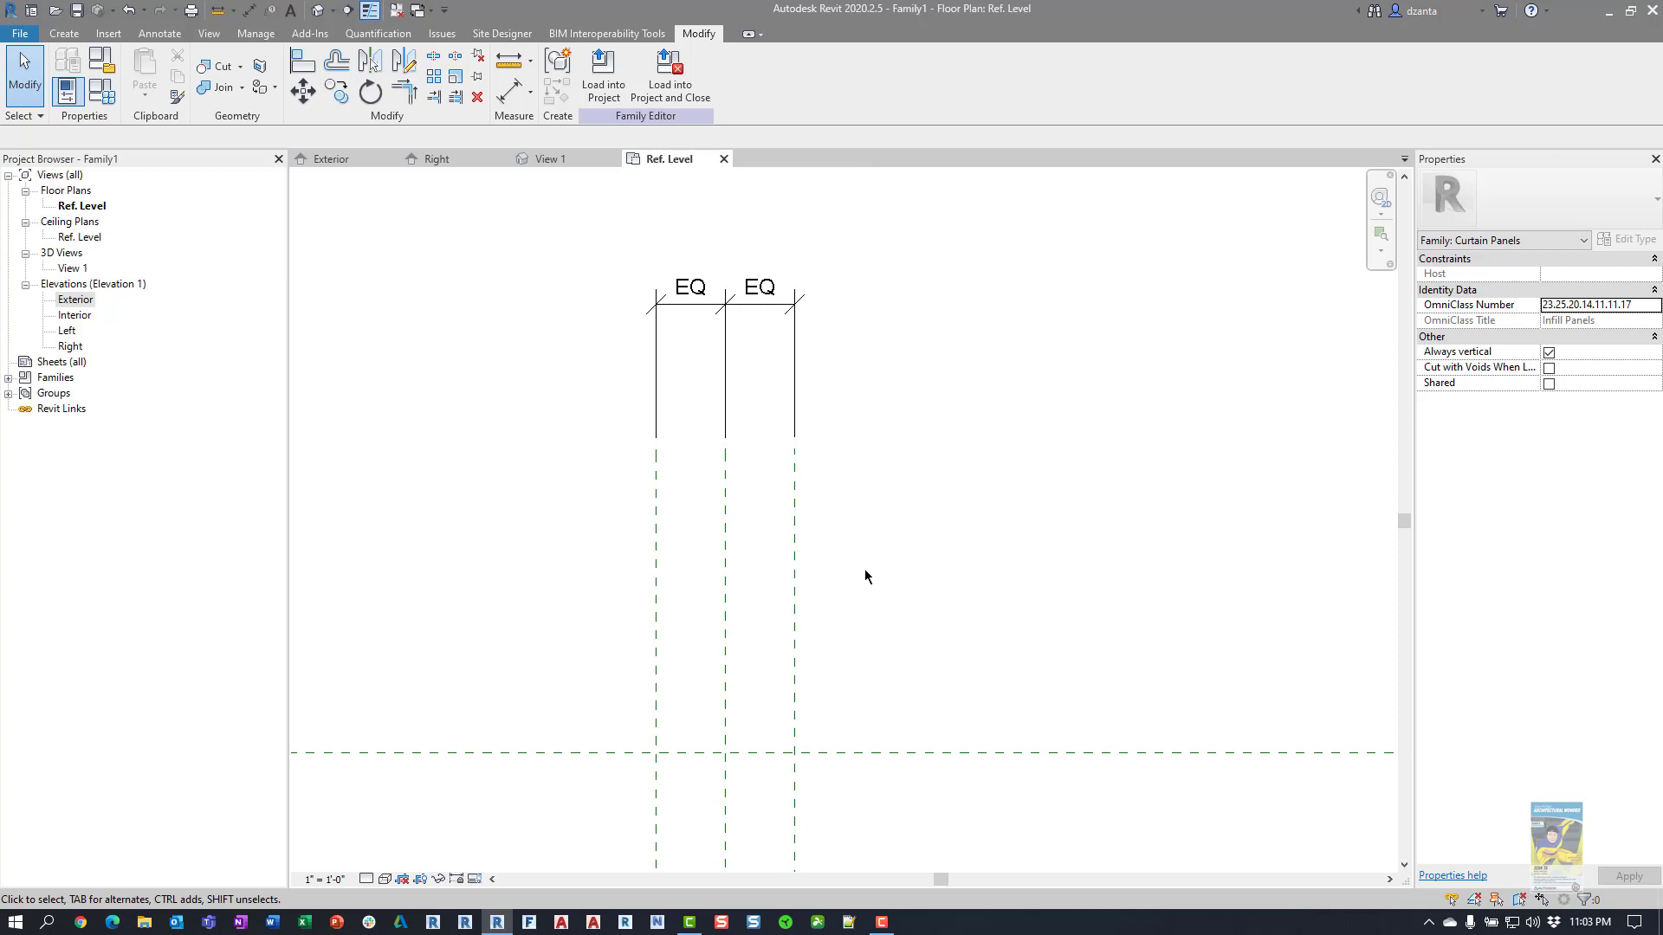
Add an aligned dimension between the Left and Right reference planes, placed above the EQ dimensions, and select it
{"action": "key", "text": "d"}
{"action": "key", "text": "i"}
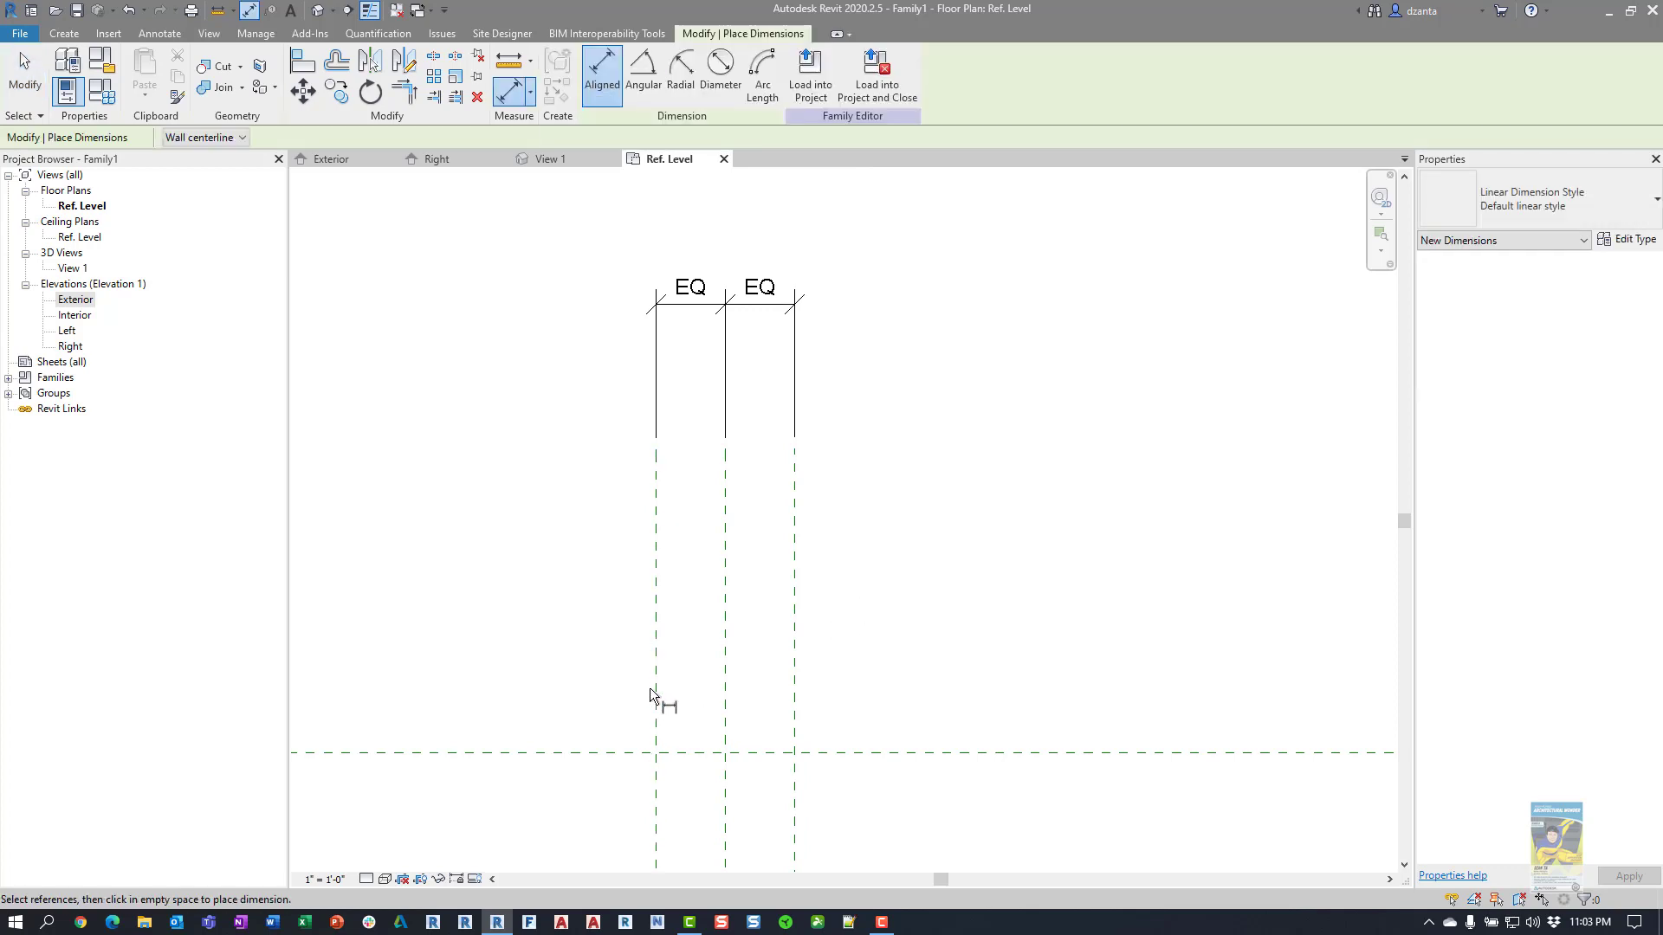
{"action": "left_click", "coordinate": [655, 690]}
{"action": "left_click", "coordinate": [796, 710]}
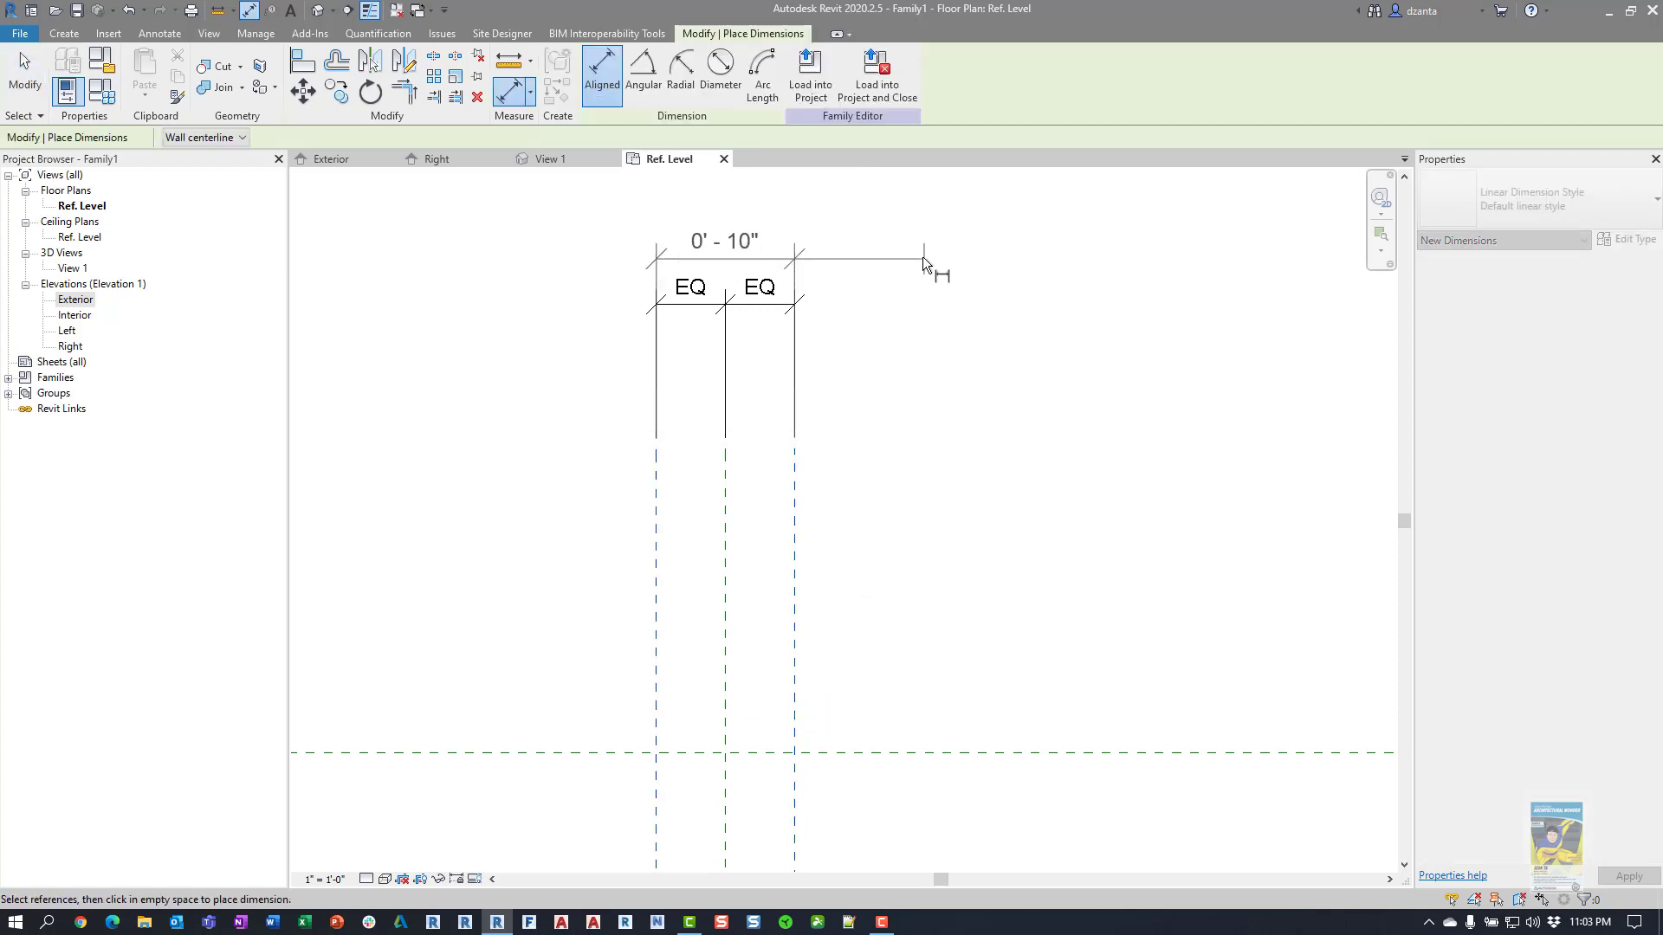
{"action": "left_click", "coordinate": [917, 245]}
{"action": "key", "text": "Escape"}
{"action": "key", "text": "Escape"}
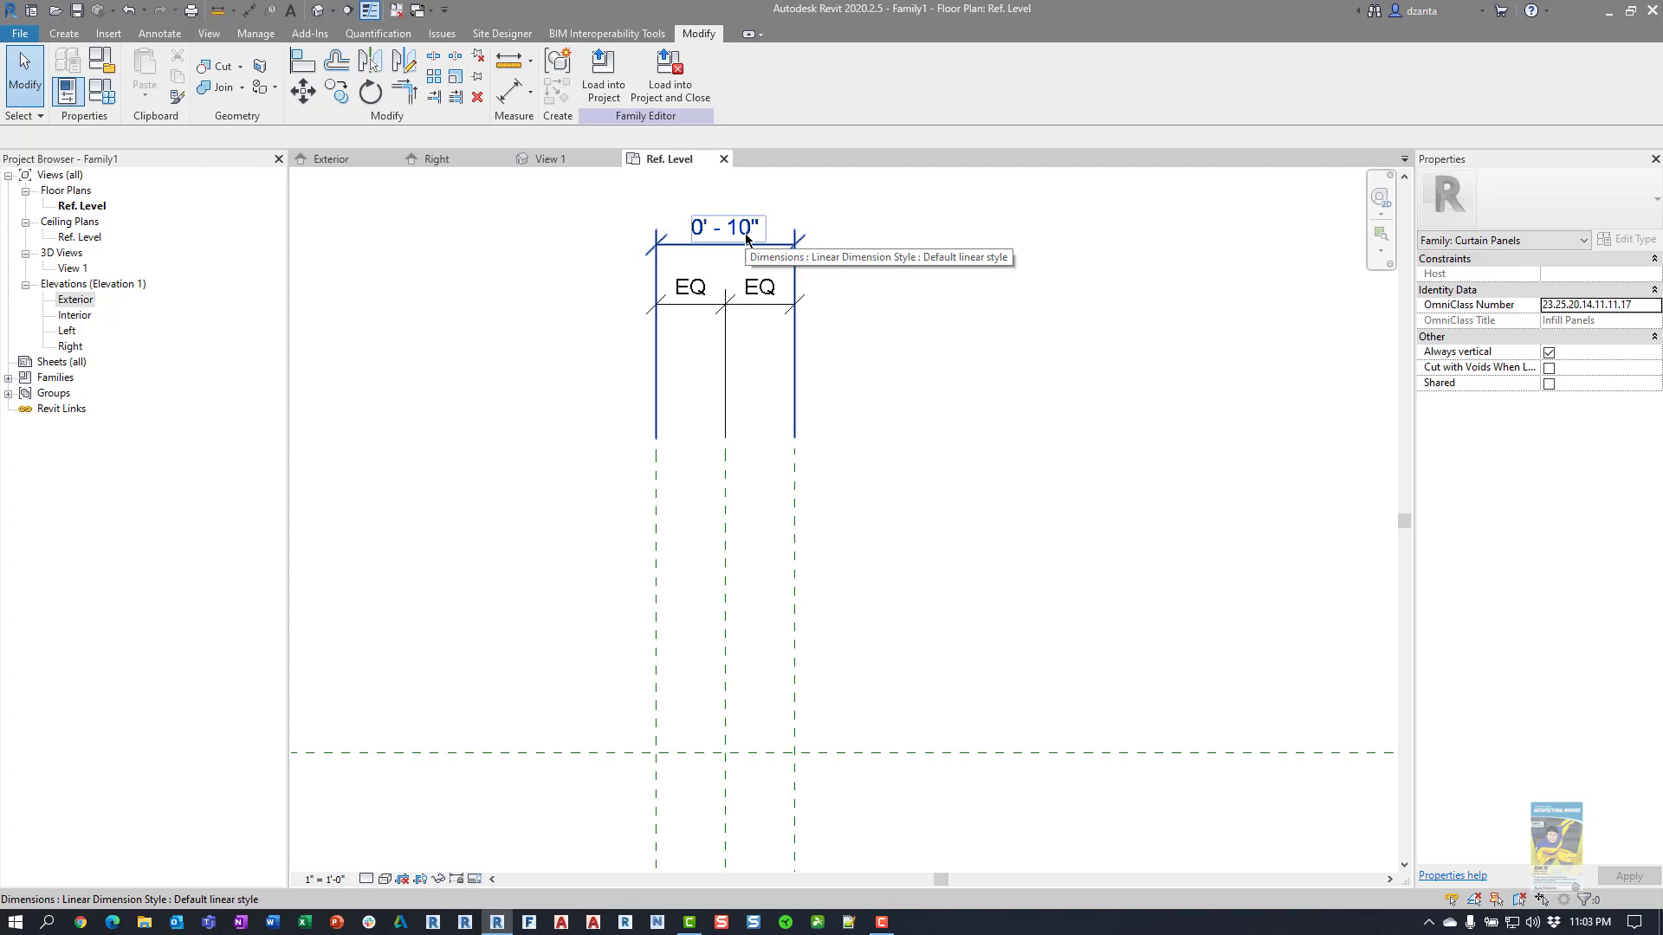
{"action": "left_click", "coordinate": [771, 245]}
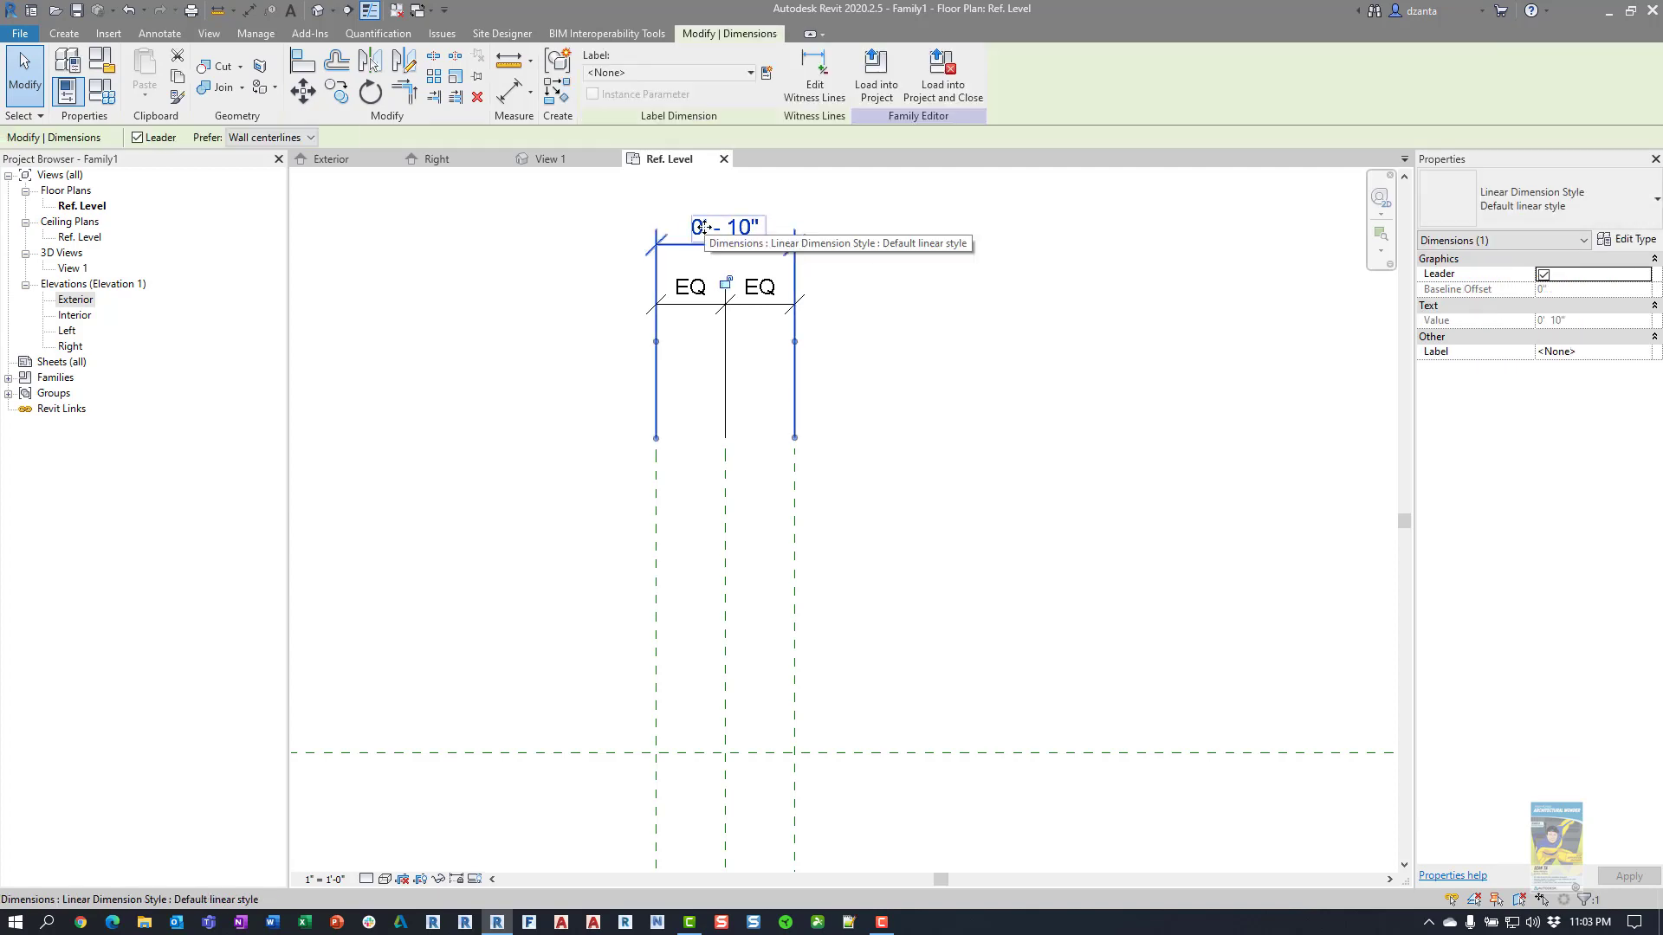
Move the Right reference plane outward so that the outer planes are about 1' 0 1/2" apart
{"action": "left_click", "coordinate": [850, 520]}
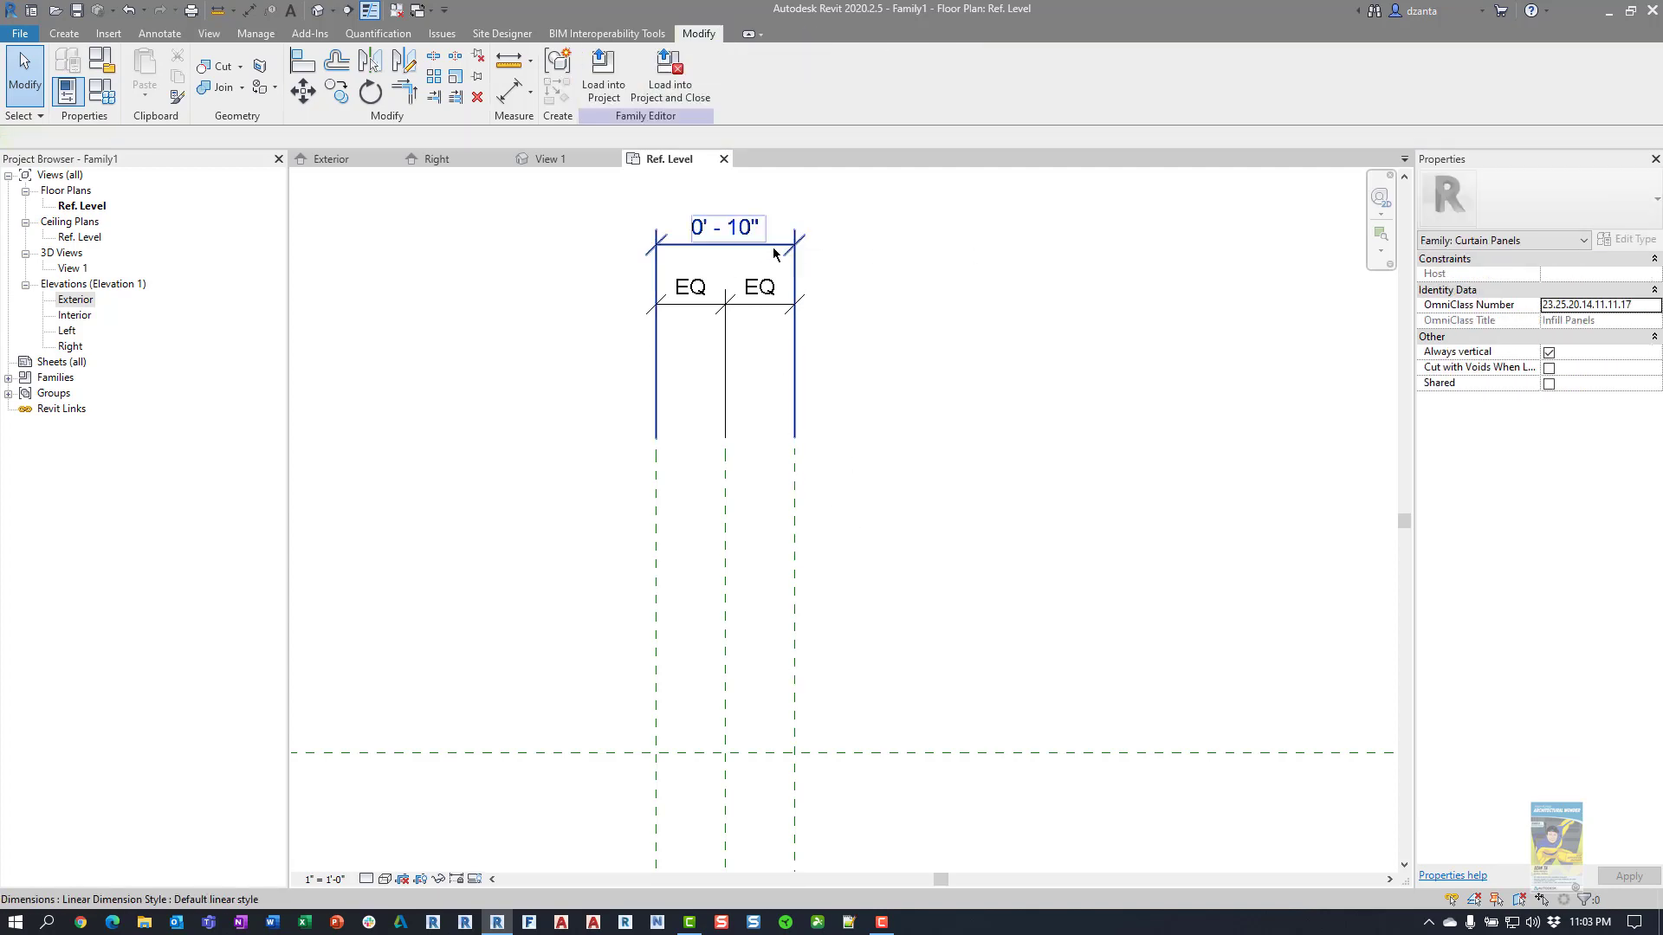
{"action": "left_click", "coordinate": [794, 509]}
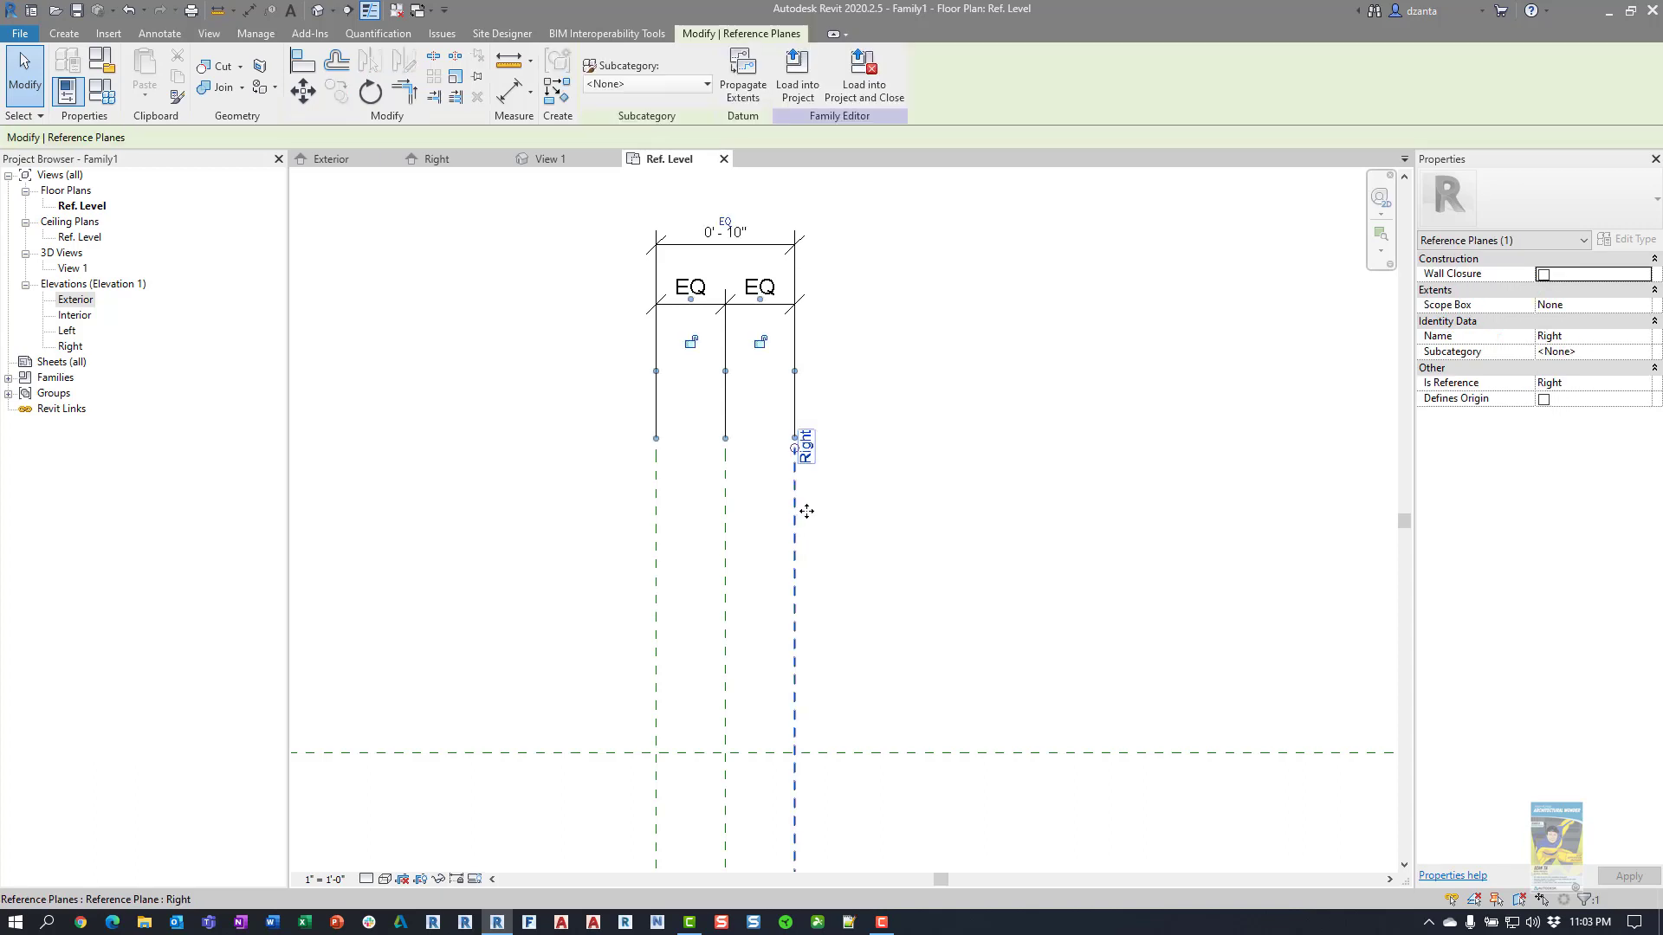
{"action": "left_click_drag", "start_coordinate": [805, 512], "coordinate": [809, 516]}
{"action": "left_click", "coordinate": [883, 283]}
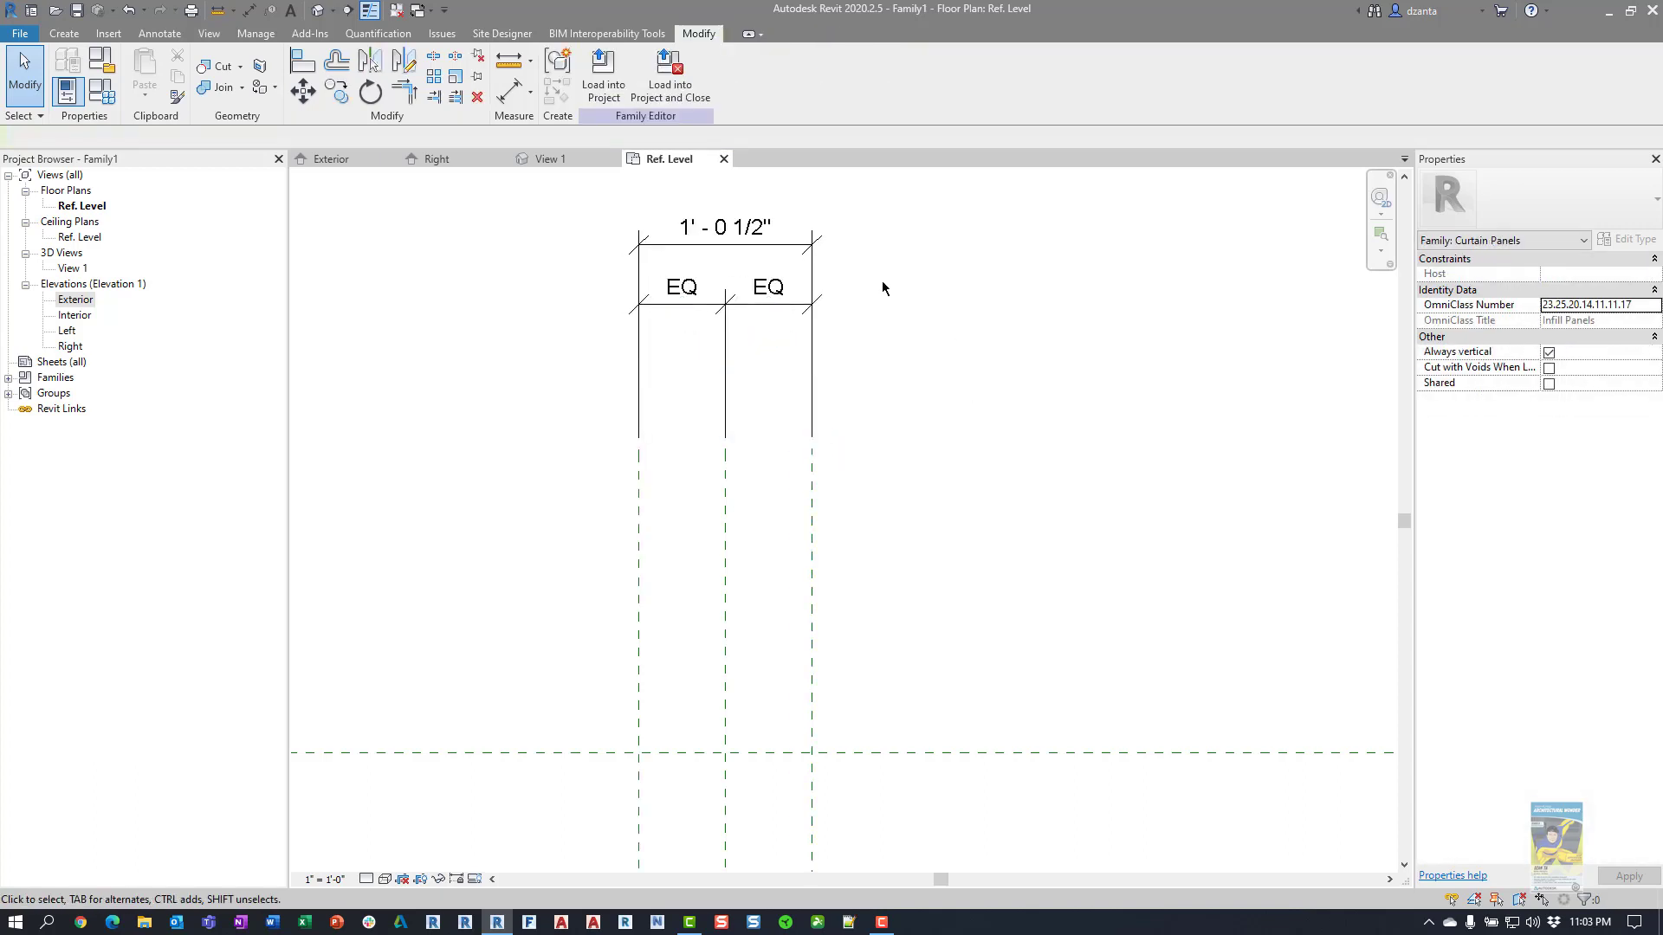
Delete the overall dimension between the Left and Right reference planes, keeping the EQ dimensions
{"action": "left_click", "coordinate": [823, 253]}
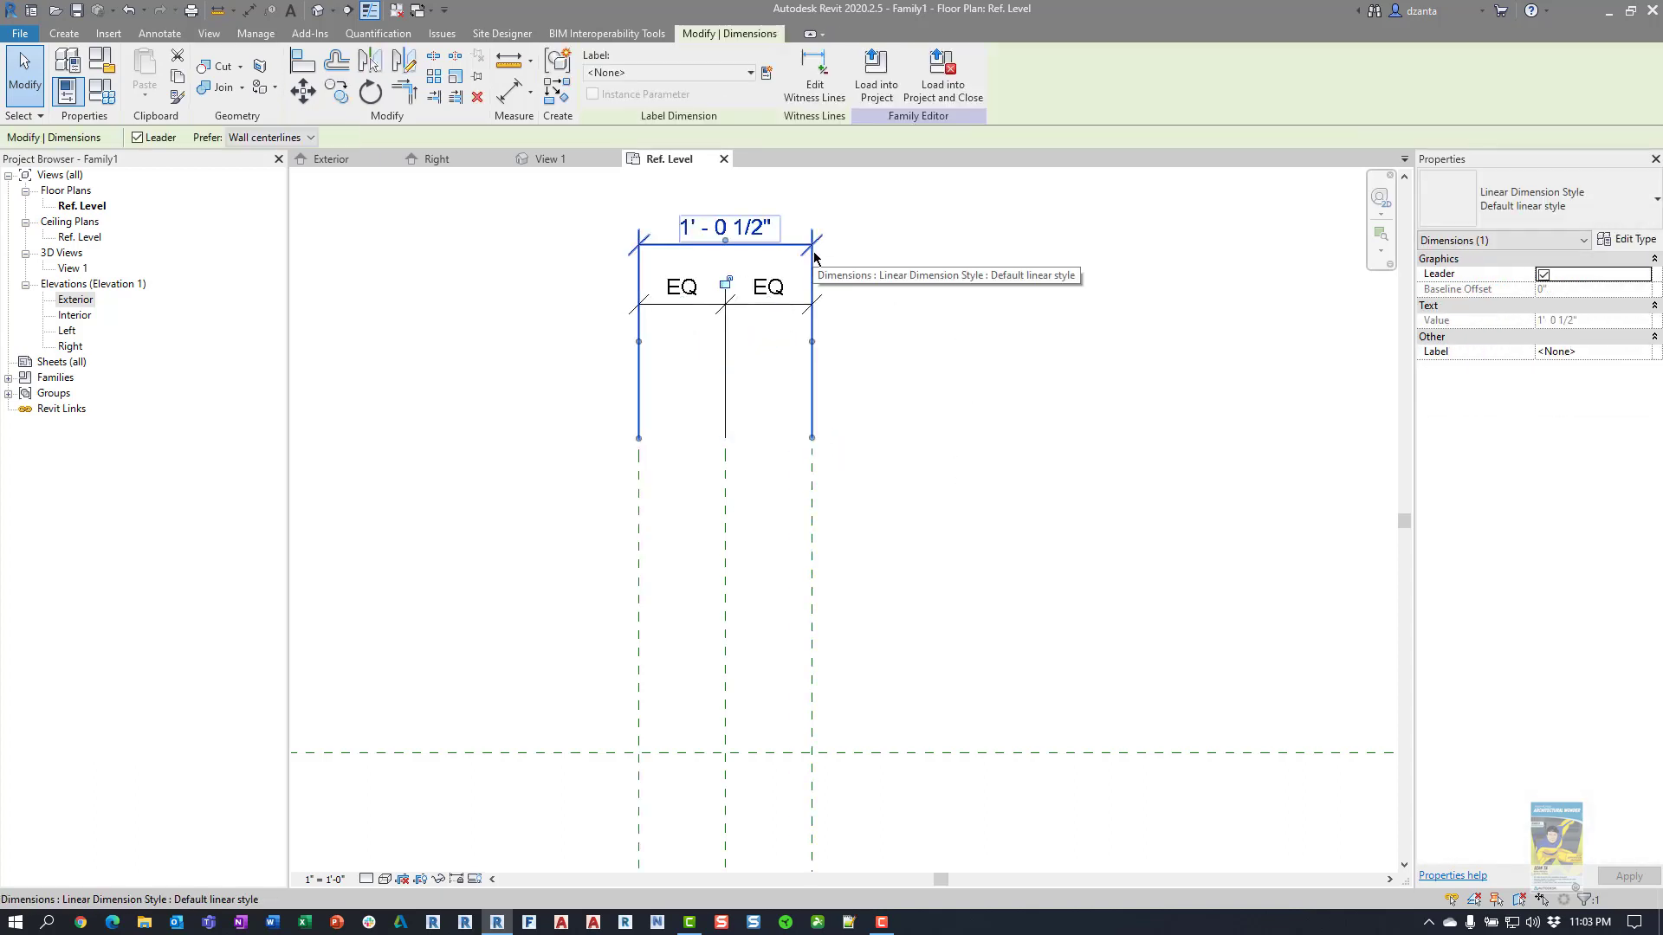
{"action": "key", "text": "Delete"}
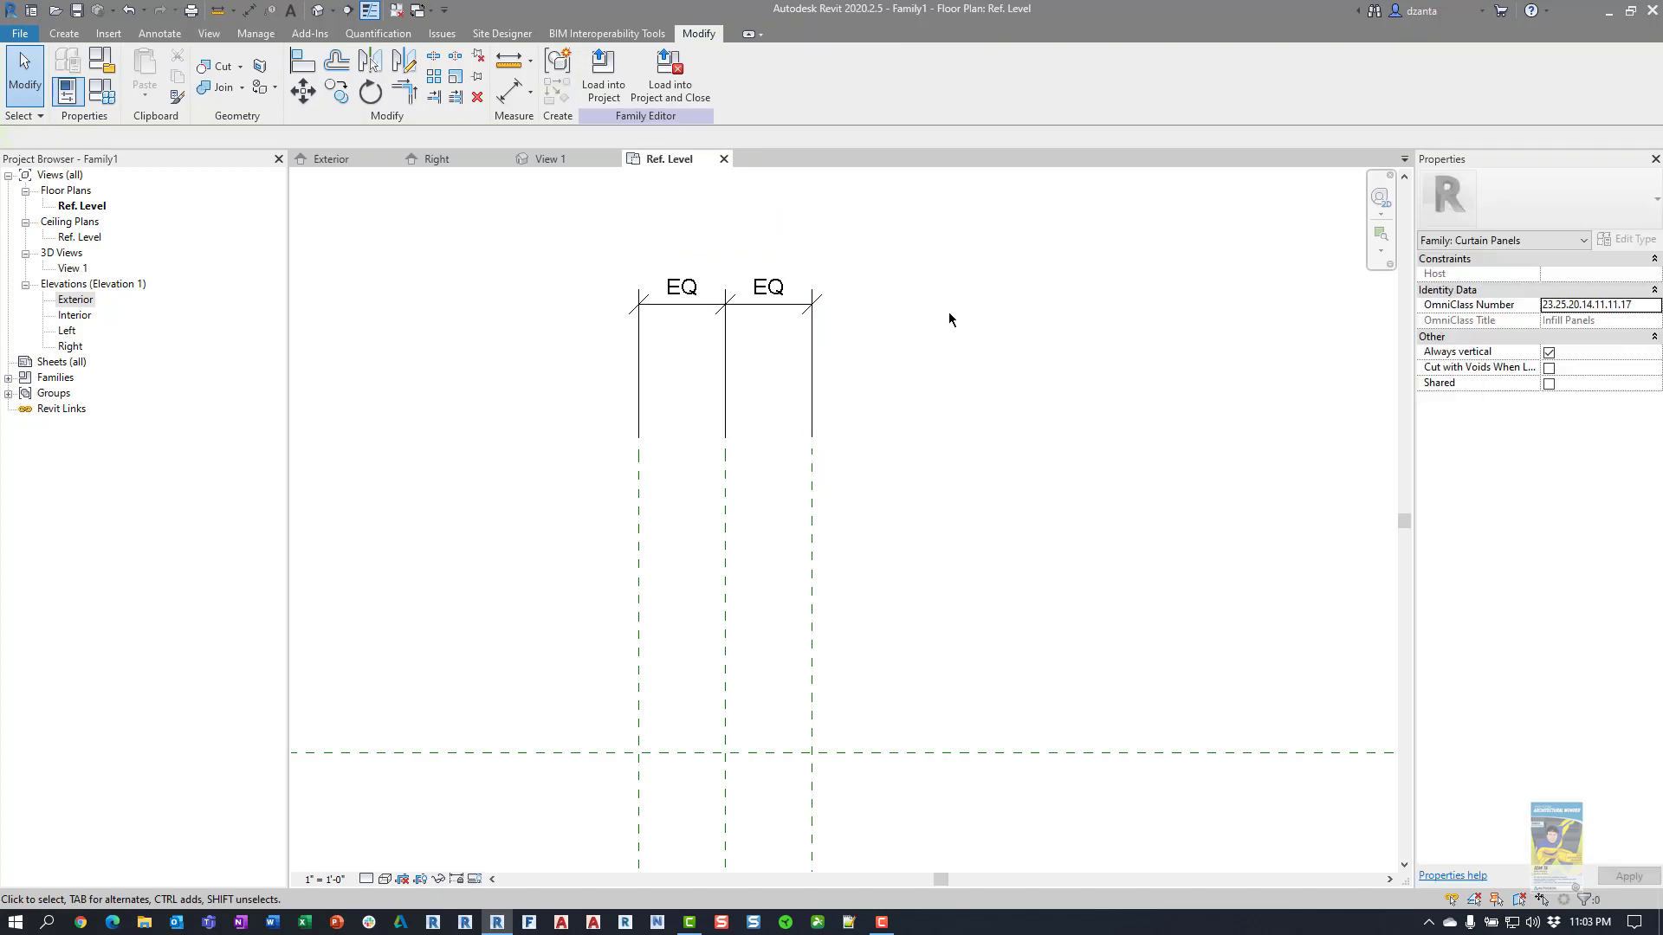
{"action": "scroll", "coordinate": [907, 386], "scroll_direction": "down", "scroll_amount": 2}
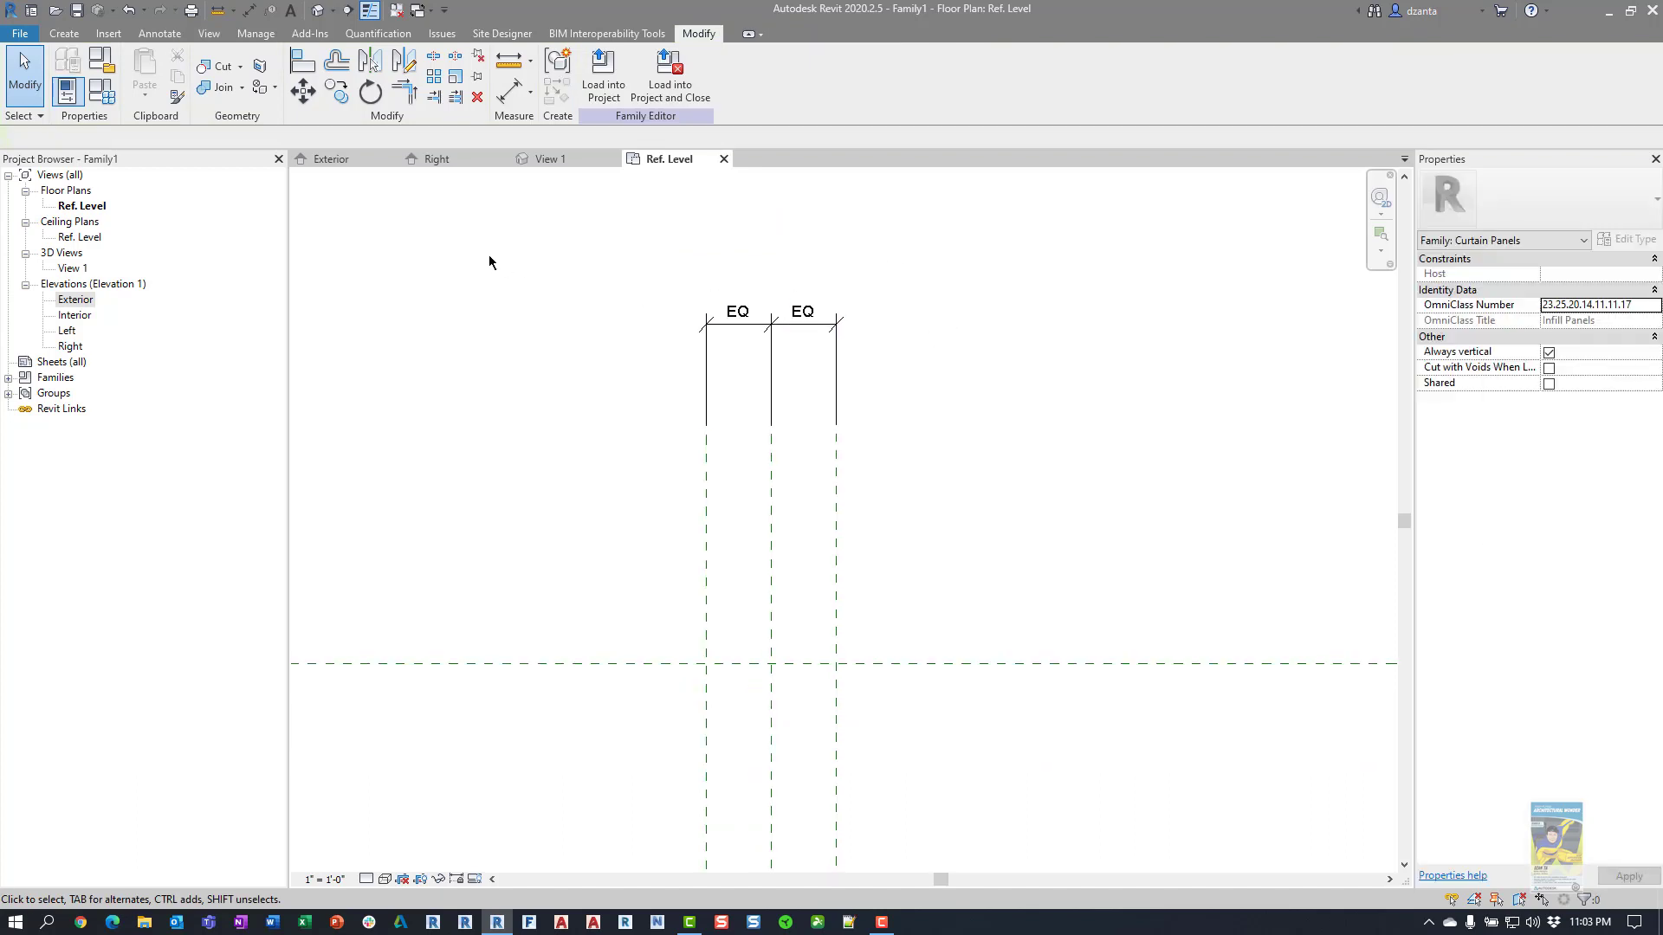
In the Exterior elevation, lower the Top reference plane and set its height to 2' above the Ref. Level
{"action": "double_click", "coordinate": [78, 299]}
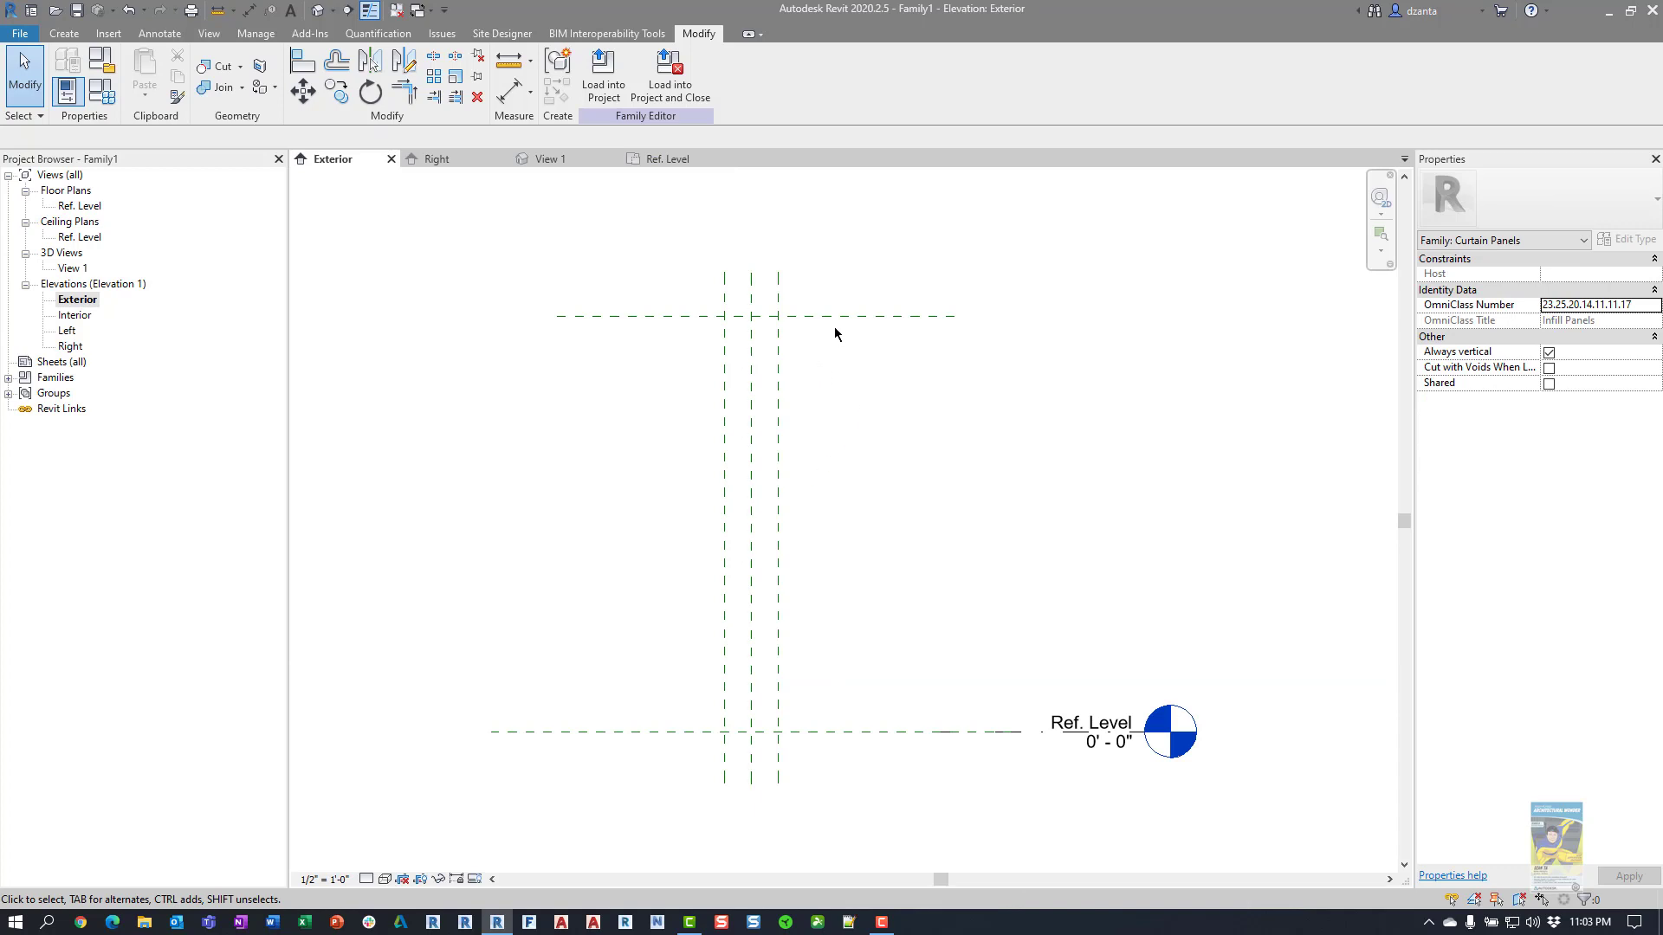
{"action": "left_click_drag", "start_coordinate": [836, 320], "coordinate": [850, 650]}
{"action": "left_click", "coordinate": [873, 683]}
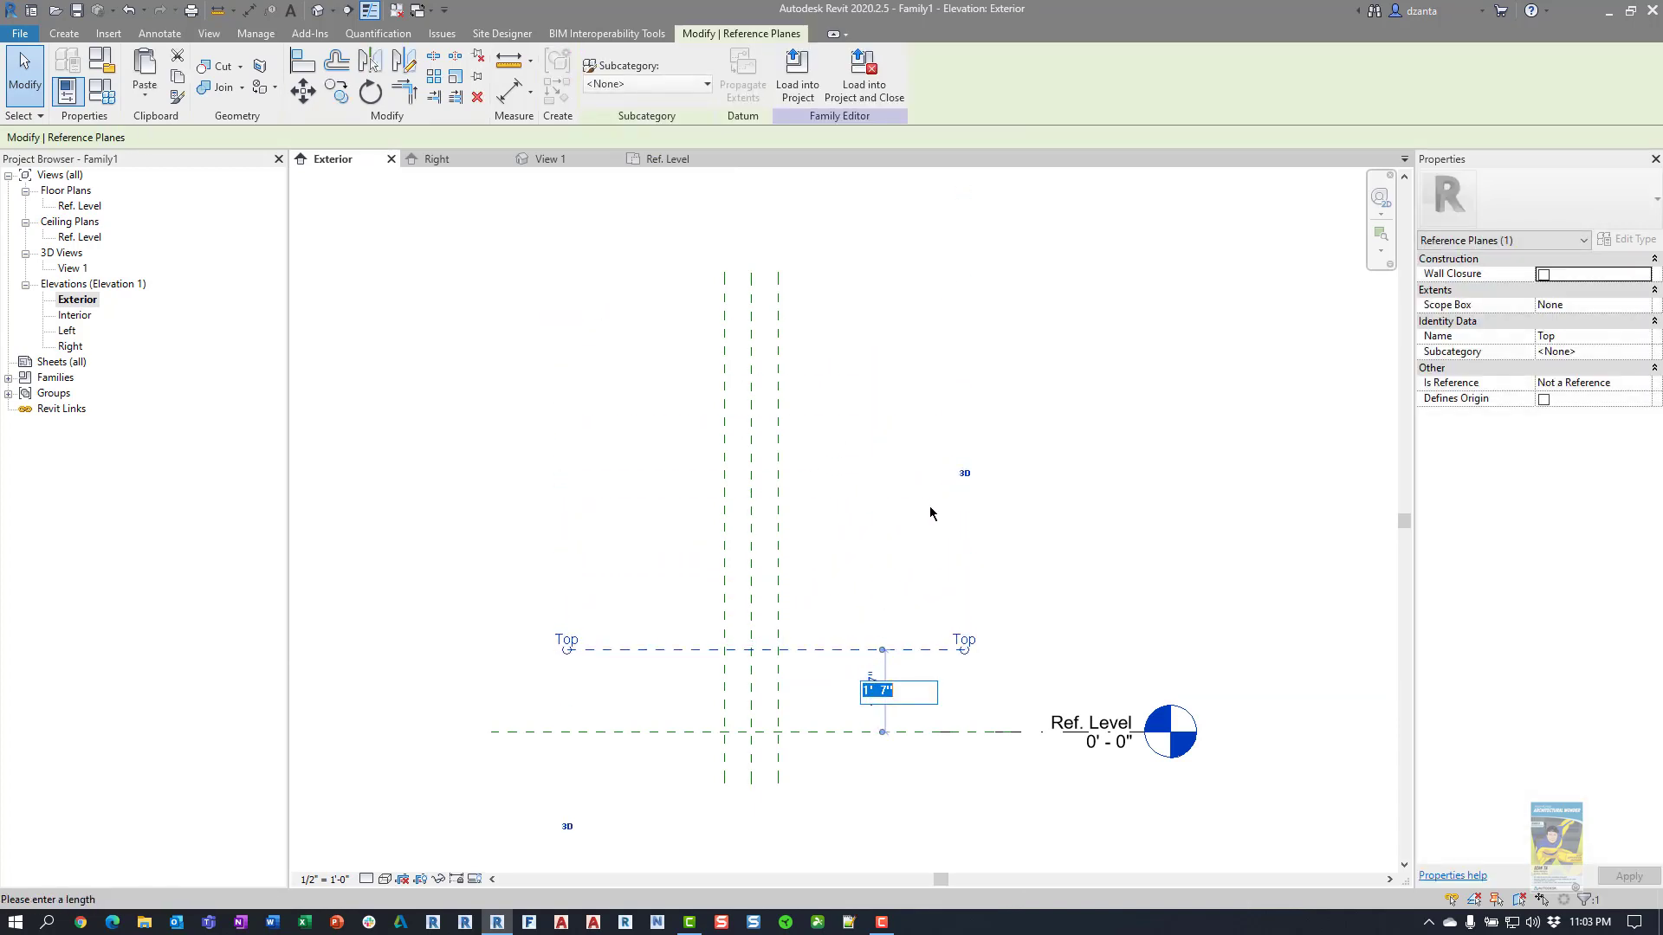
{"action": "type", "text": "2"}
{"action": "key", "text": "Return"}
{"action": "left_click", "coordinate": [792, 575]}
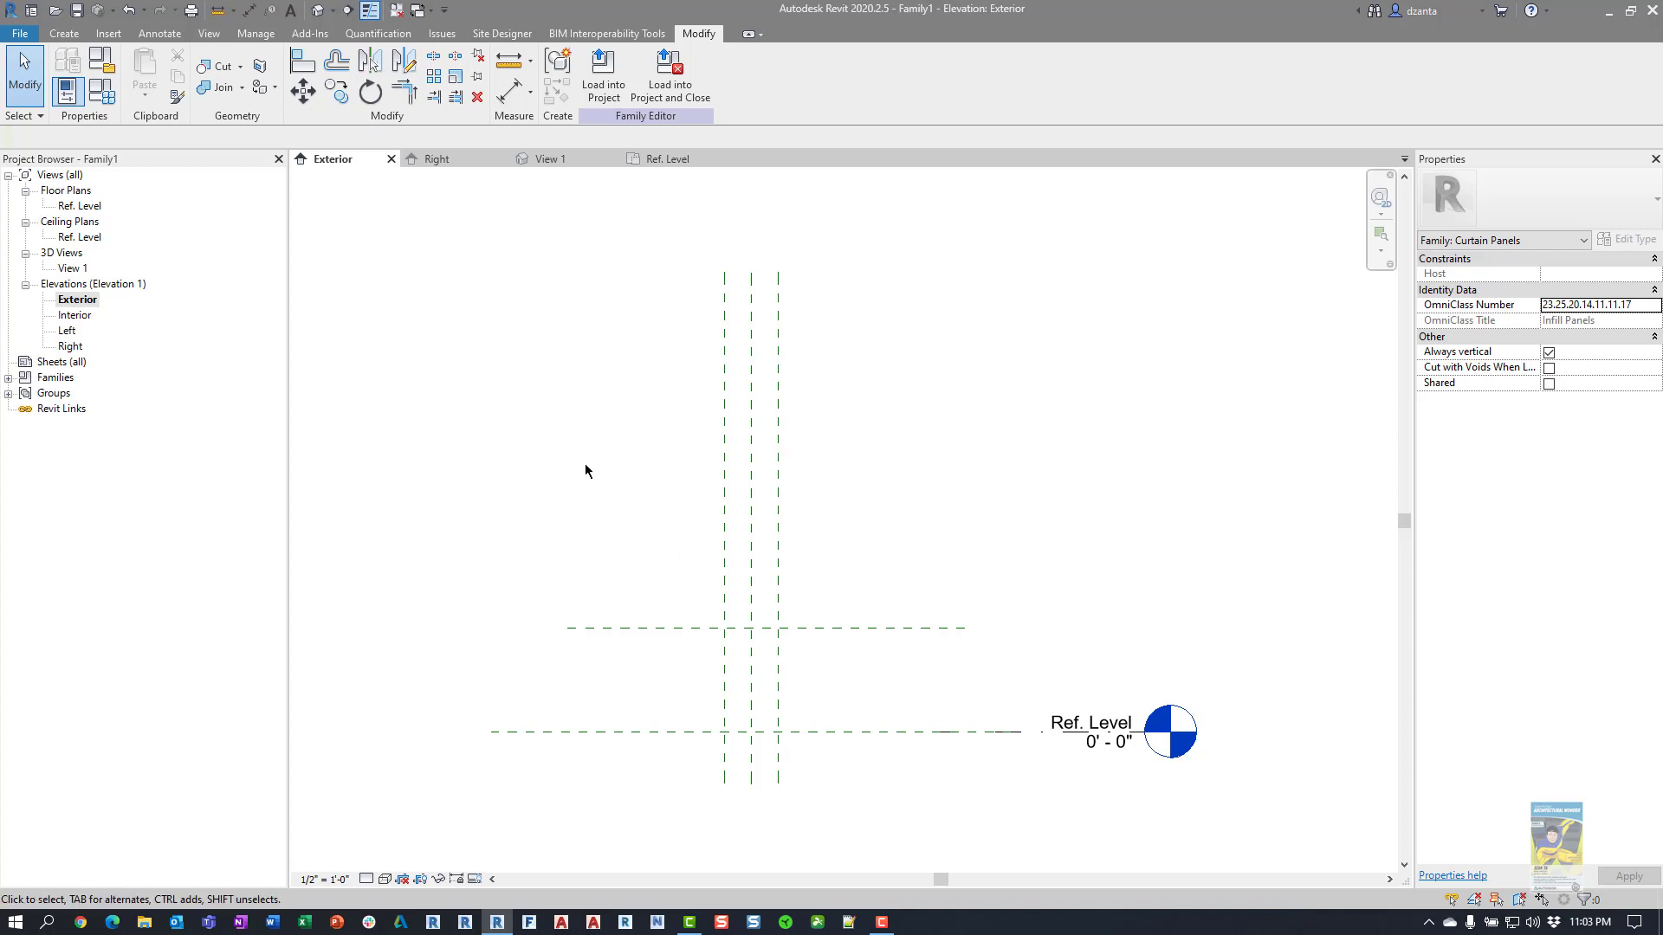
Switch to the Bamboo Wall project and select a single Barrel Tile 1 panel of the curtain wall in 3D
{"action": "left_click", "coordinate": [32, 10]}
{"action": "key", "text": "ctrl+d"}
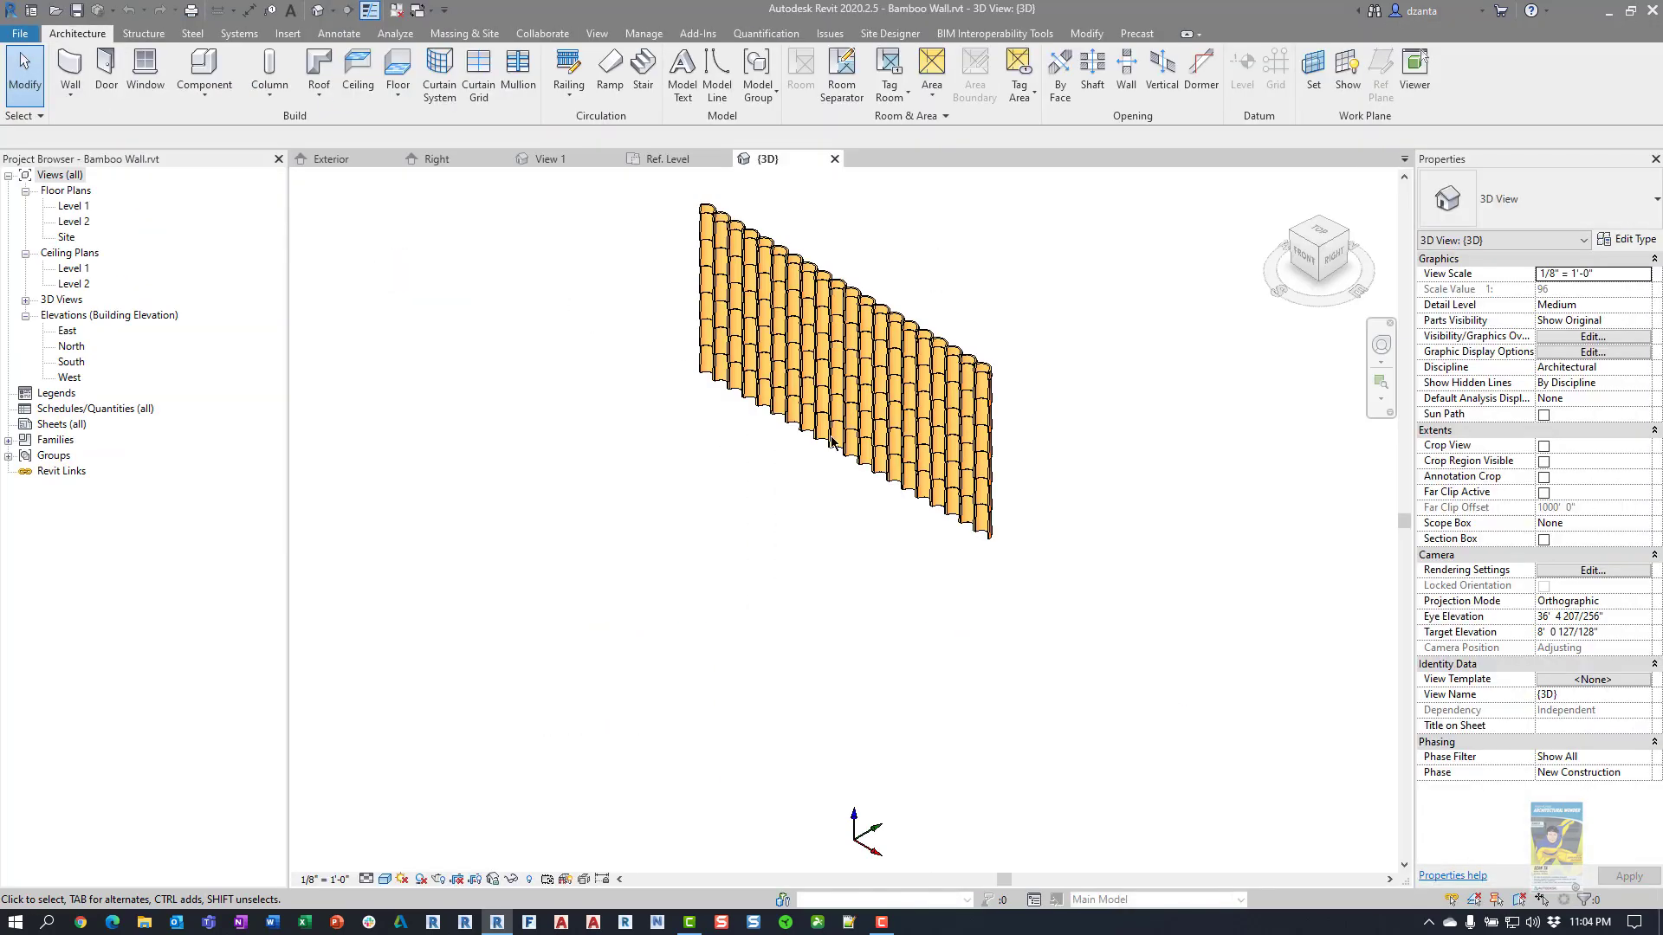
{"action": "middle_click_drag", "start_coordinate": [1067, 504], "coordinate": [683, 383], "text": "shift"}
{"action": "scroll", "coordinate": [683, 384], "scroll_direction": "up", "scroll_amount": 5}
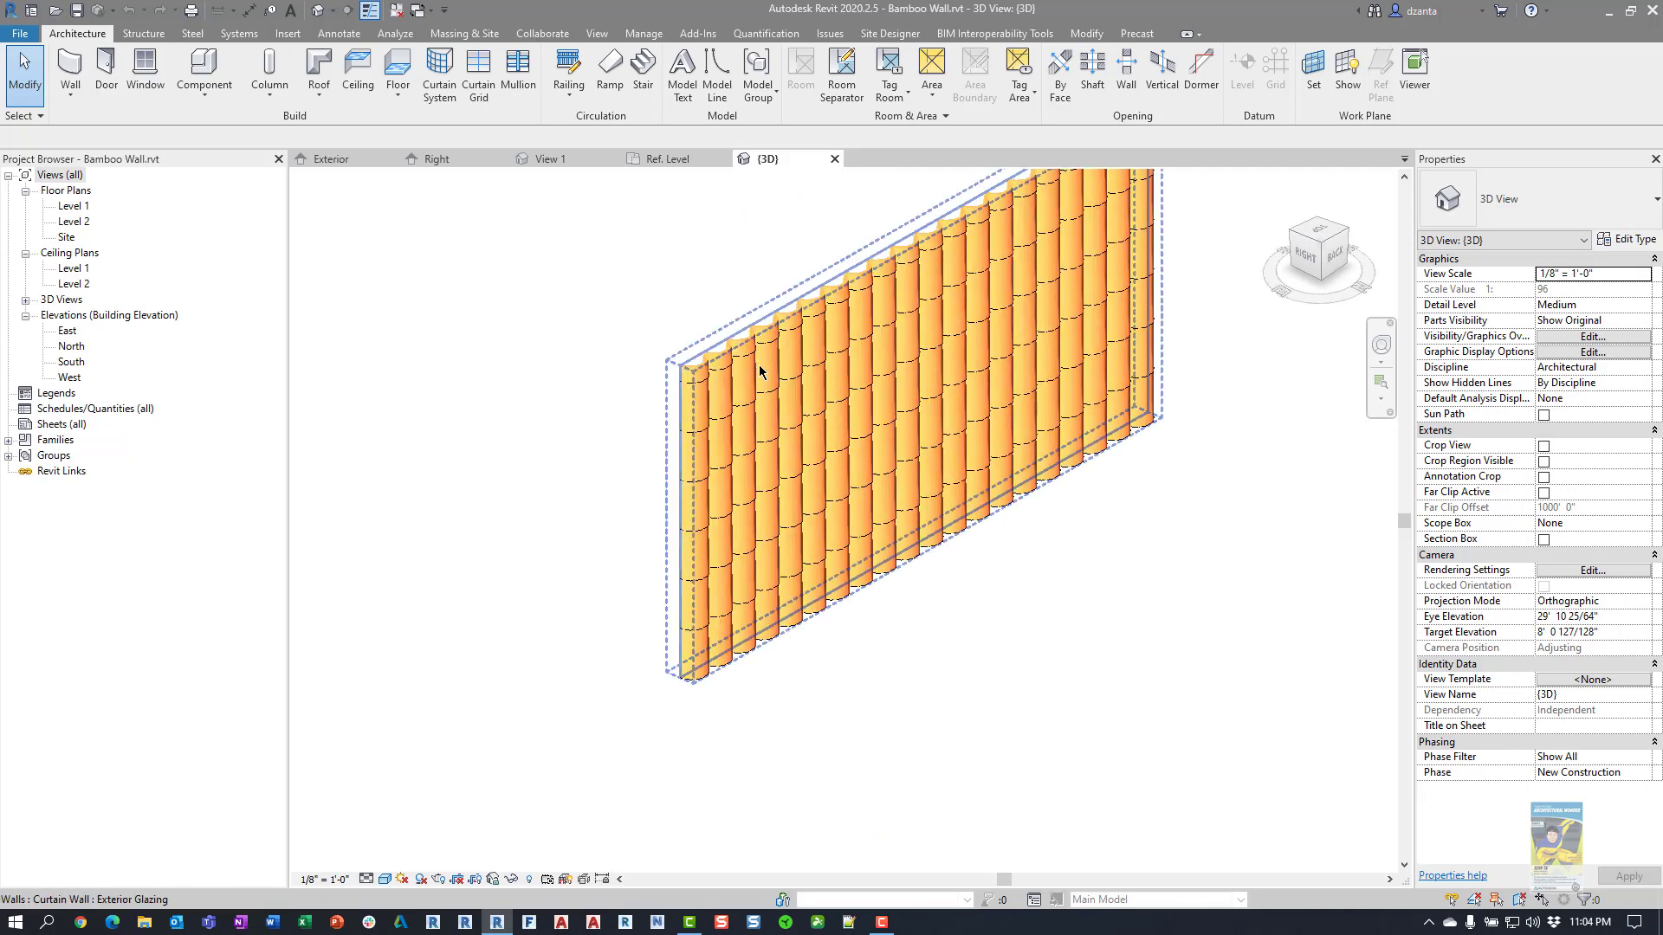
{"action": "key", "text": "Tab"}
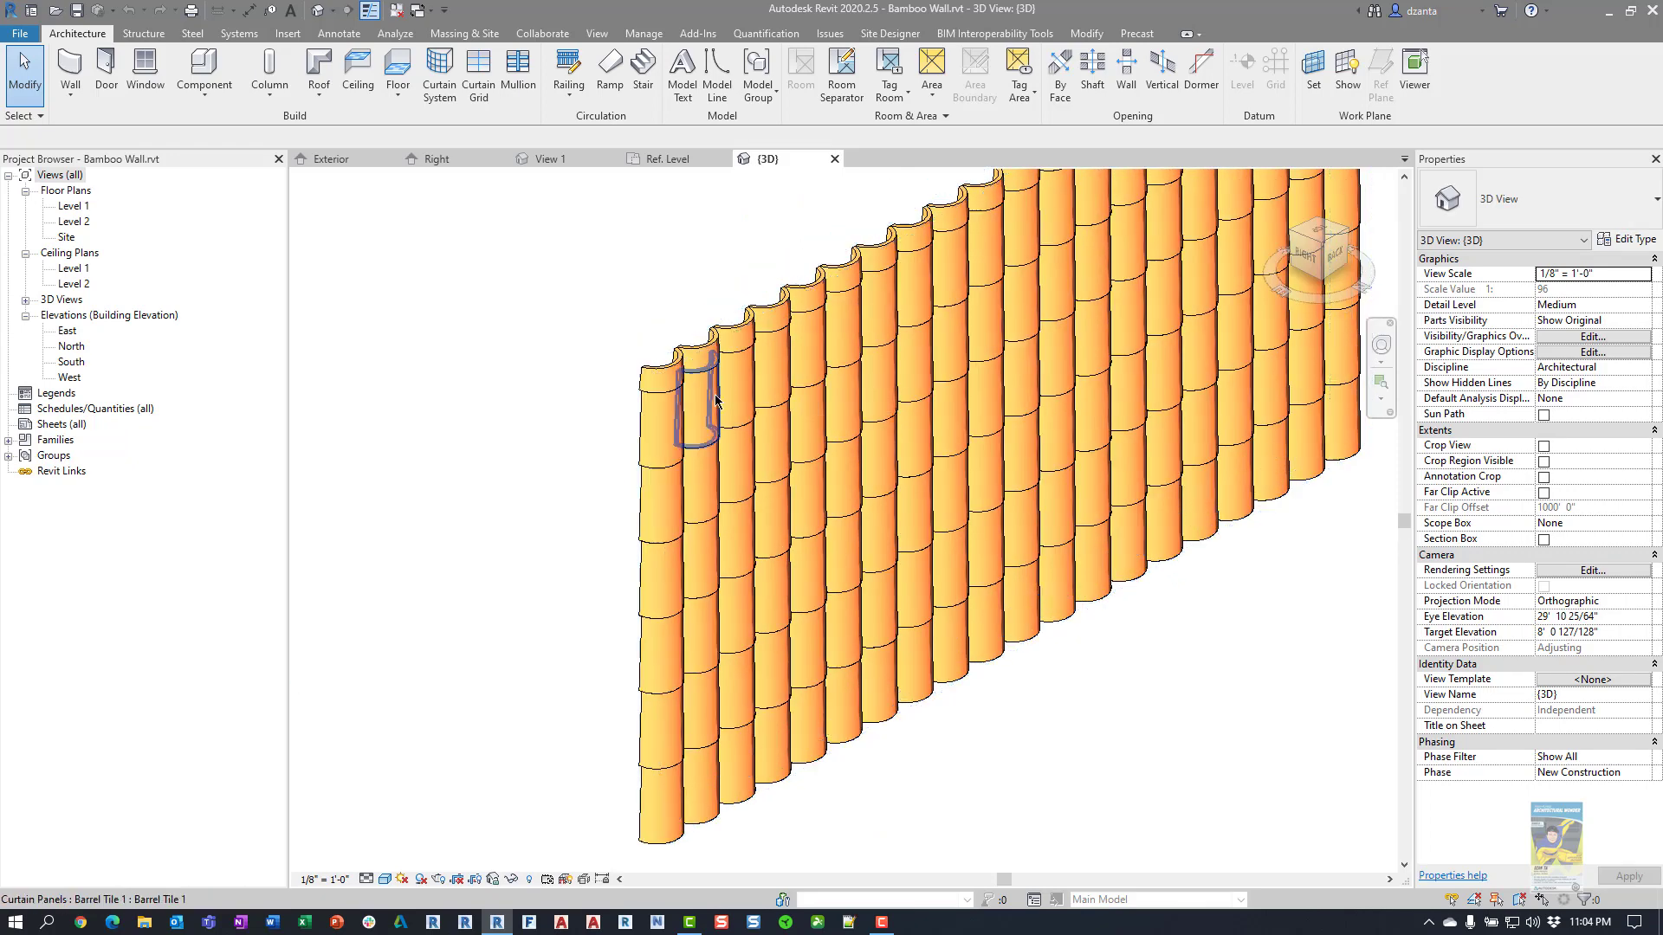
{"action": "left_click", "coordinate": [716, 400]}
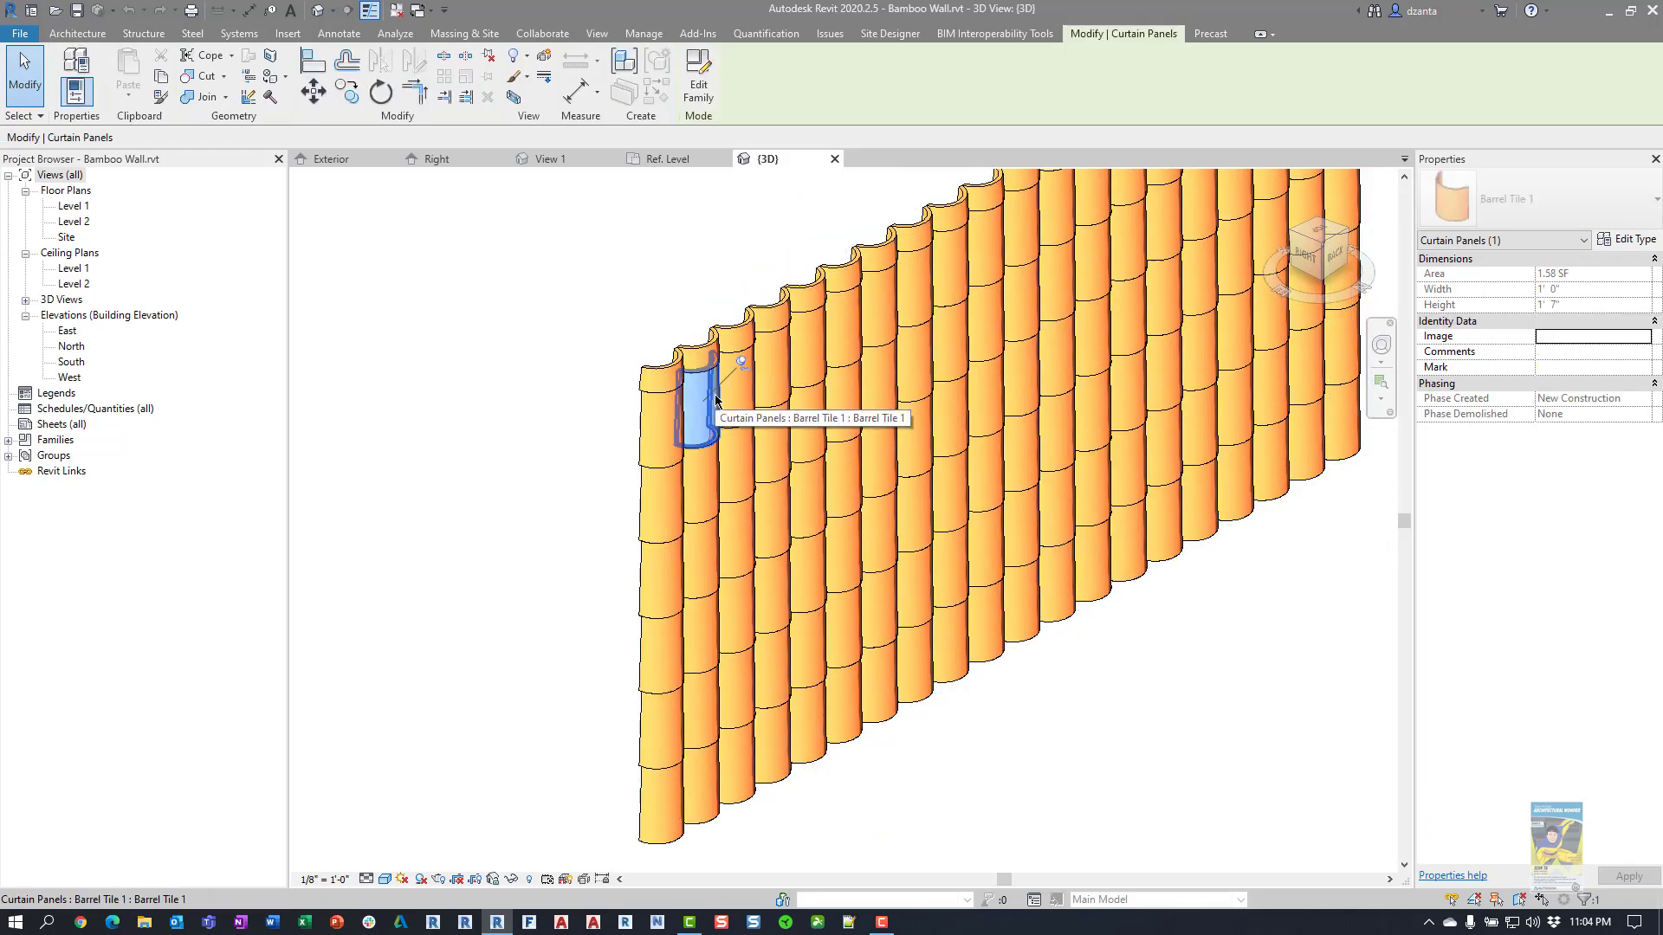
Open the Barrel Tile 1 family for editing and examine the blend that forms the tile
{"action": "left_click", "coordinate": [699, 86]}
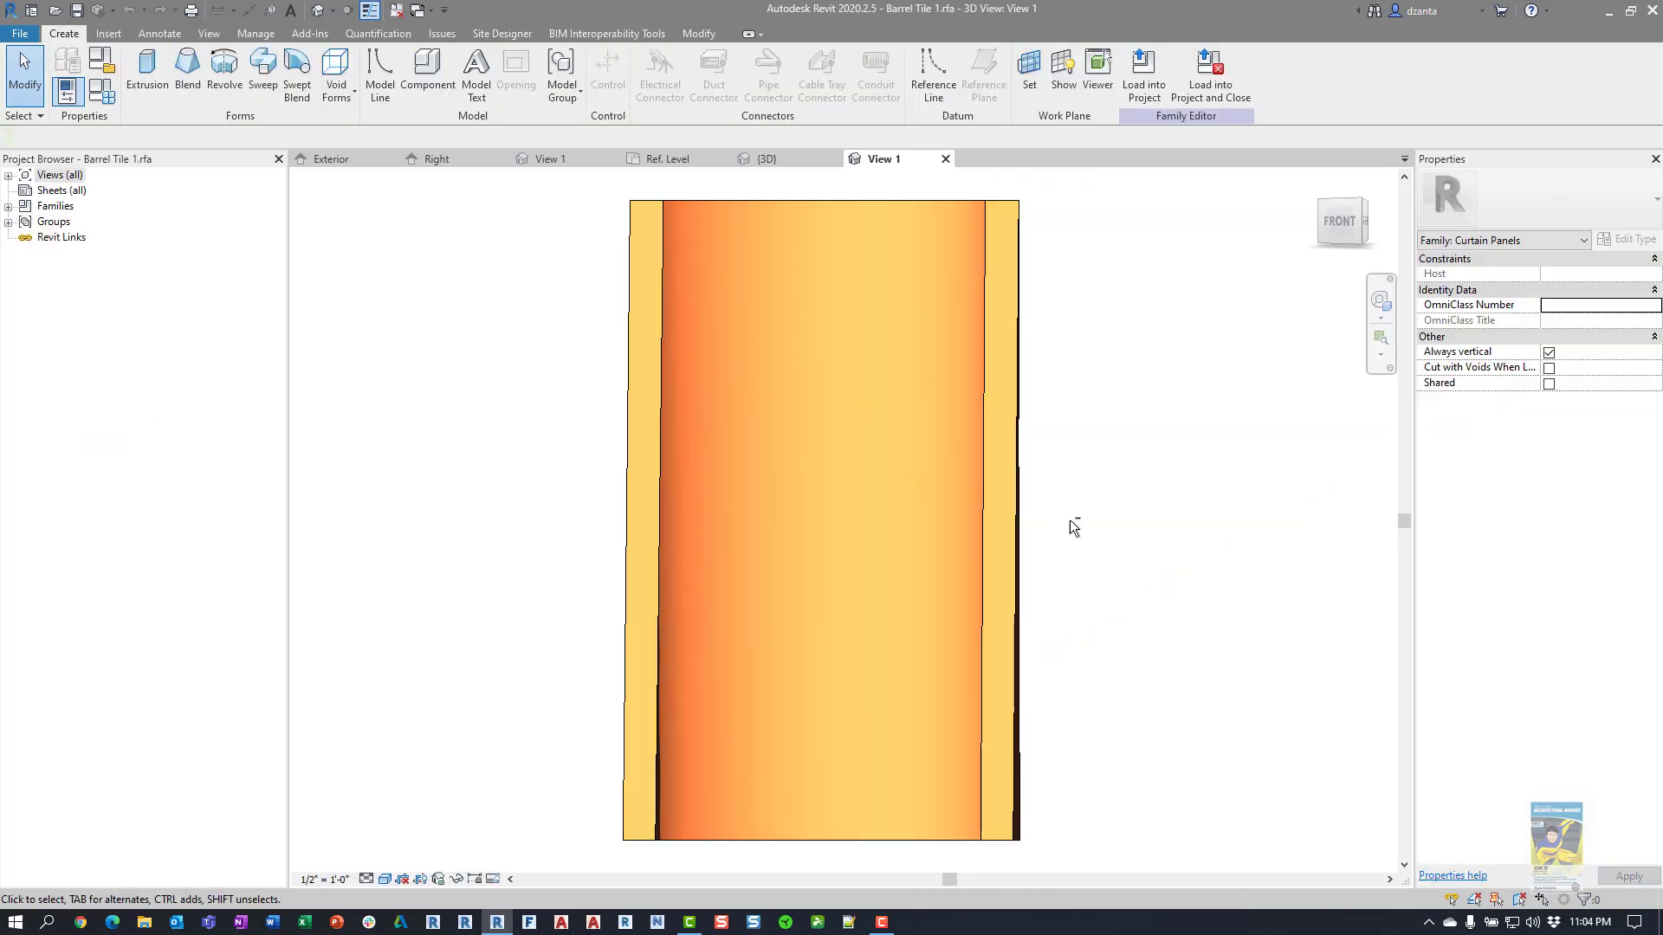
{"action": "middle_click_drag", "start_coordinate": [1074, 526], "coordinate": [936, 641], "text": "shift"}
{"action": "left_click", "coordinate": [910, 371]}
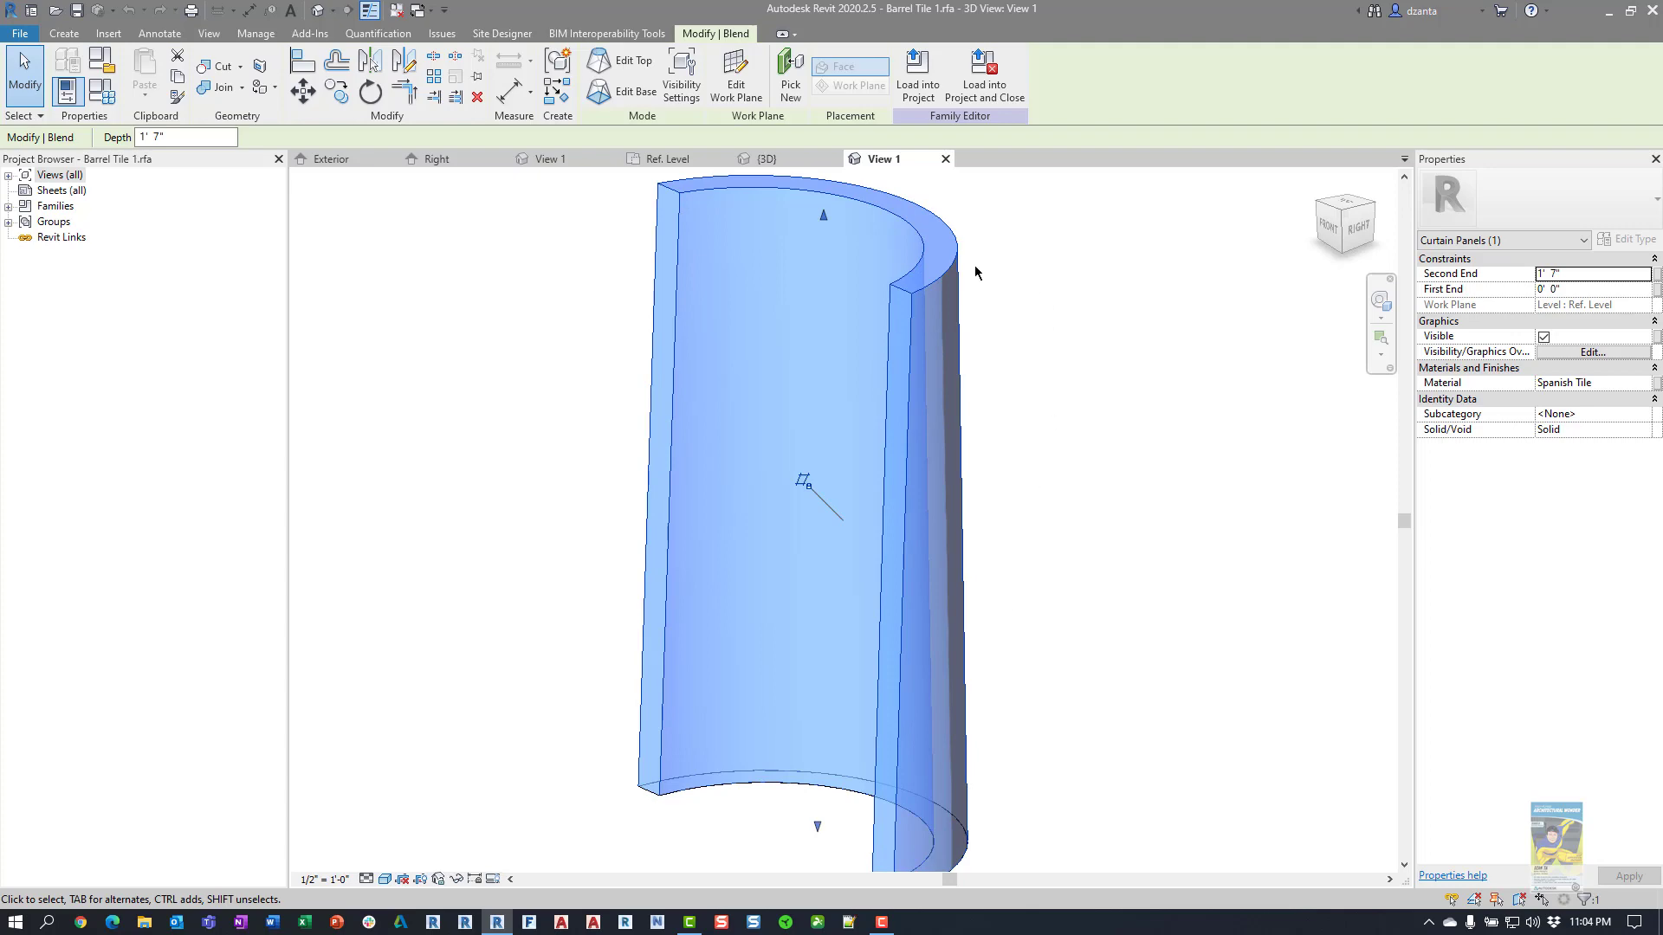
{"action": "left_click", "coordinate": [1041, 267]}
Close the Barrel Tile 1 family and the Bamboo Wall project without saving changes
{"action": "left_click", "coordinate": [946, 160]}
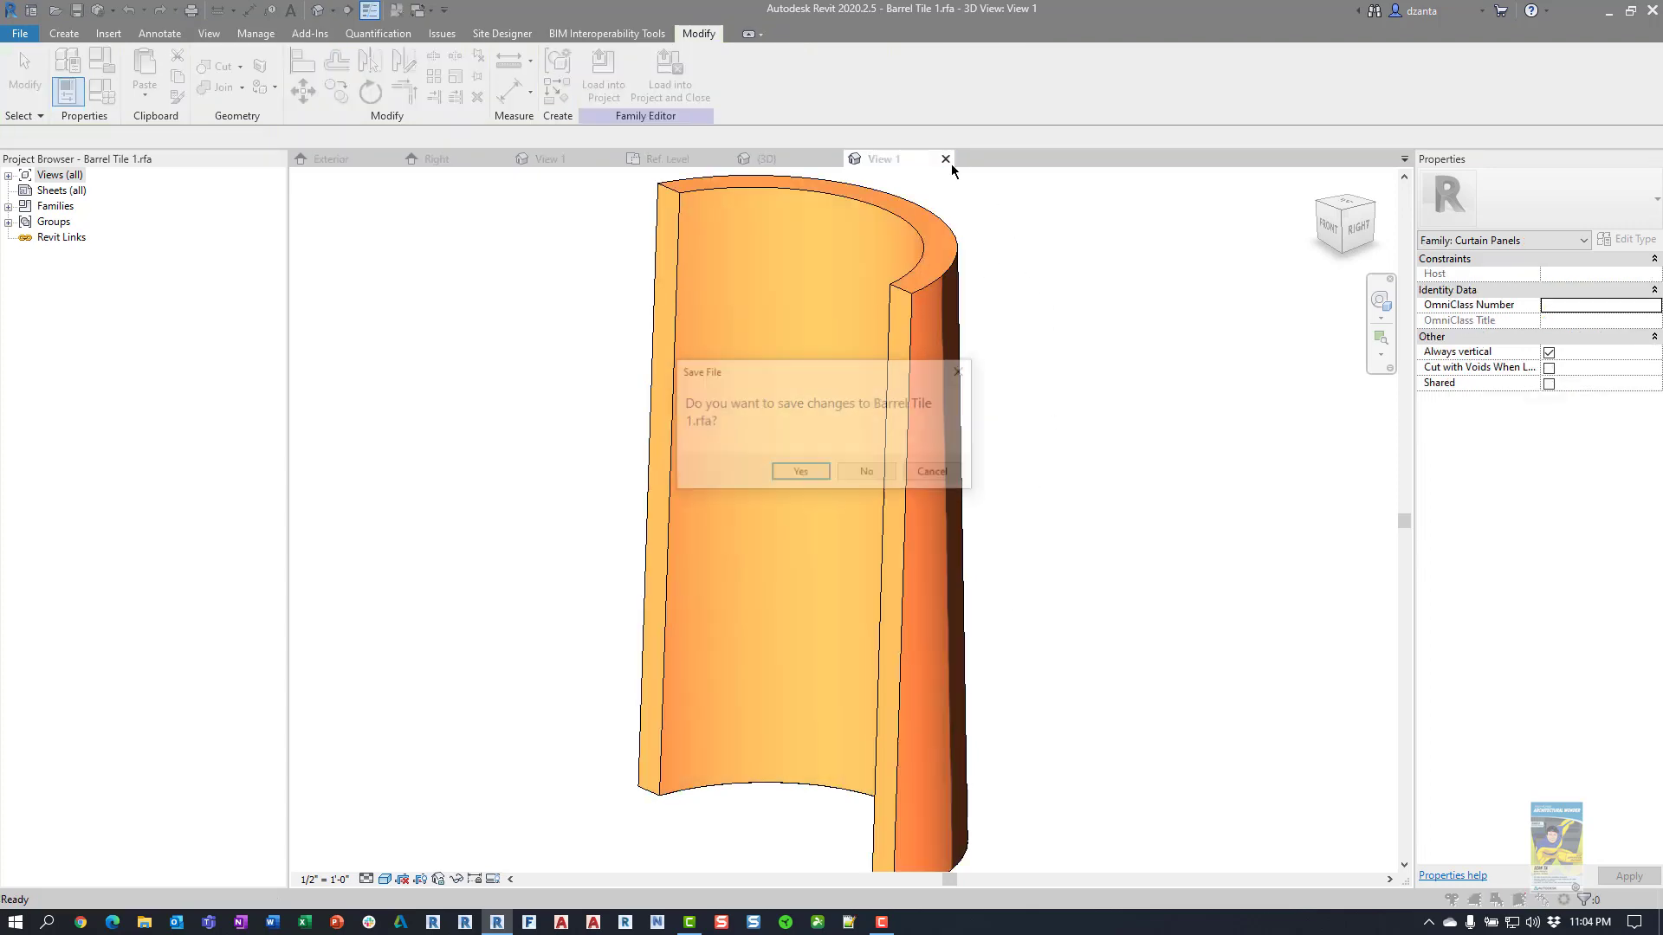
{"action": "left_click", "coordinate": [880, 475]}
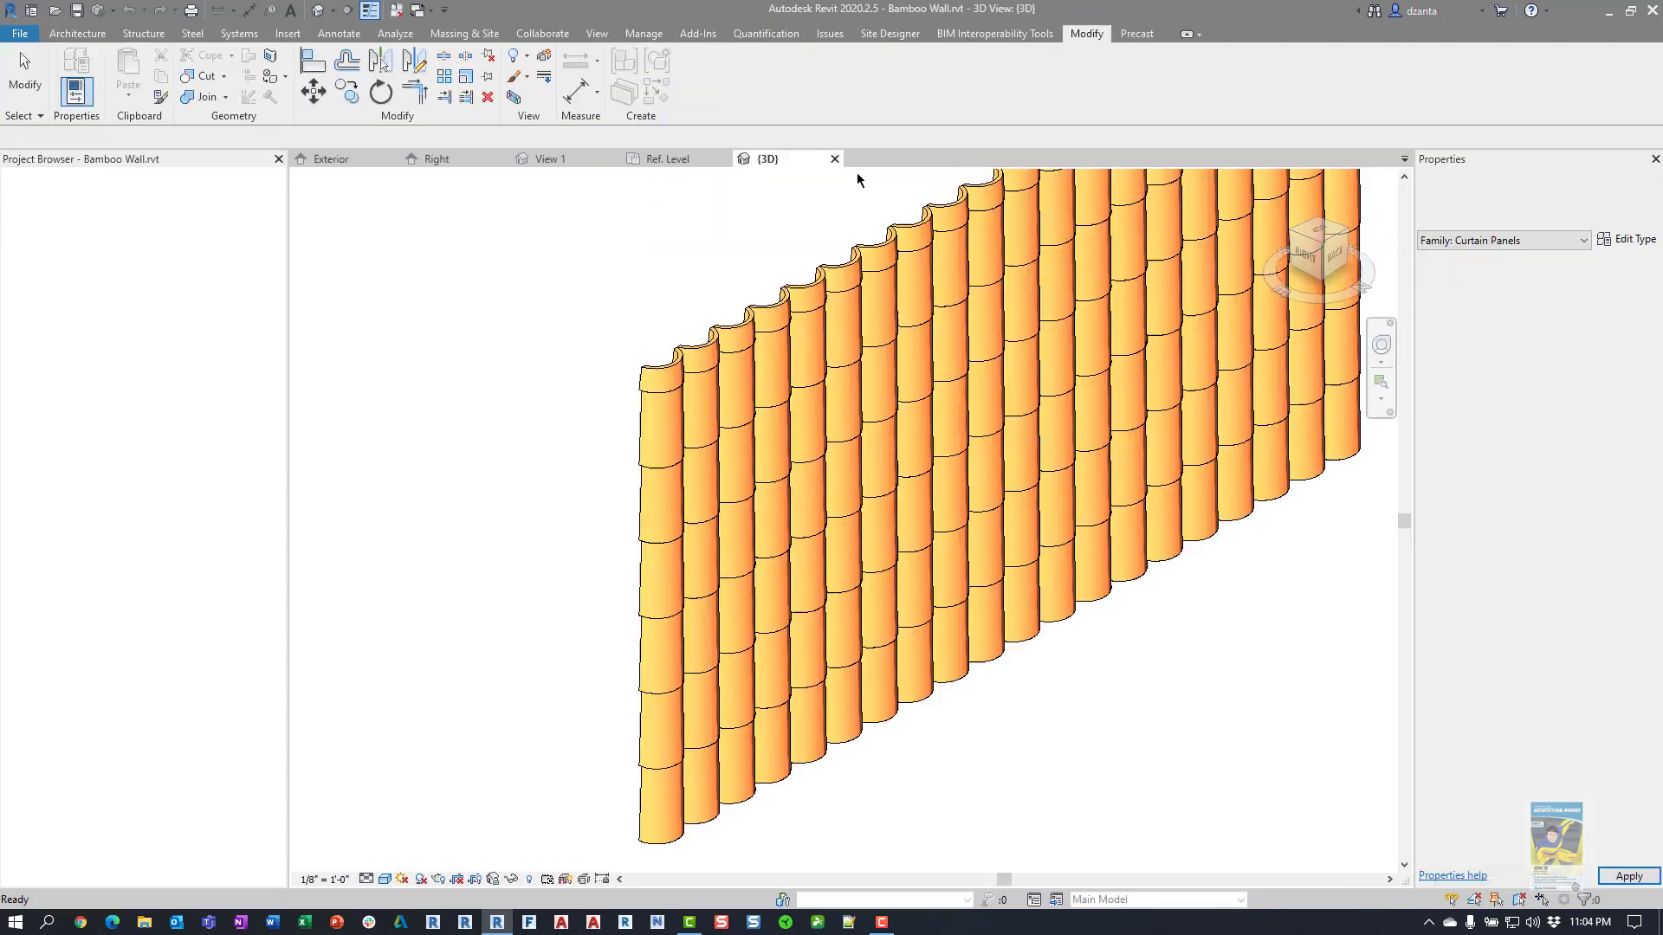
{"action": "left_click", "coordinate": [835, 158]}
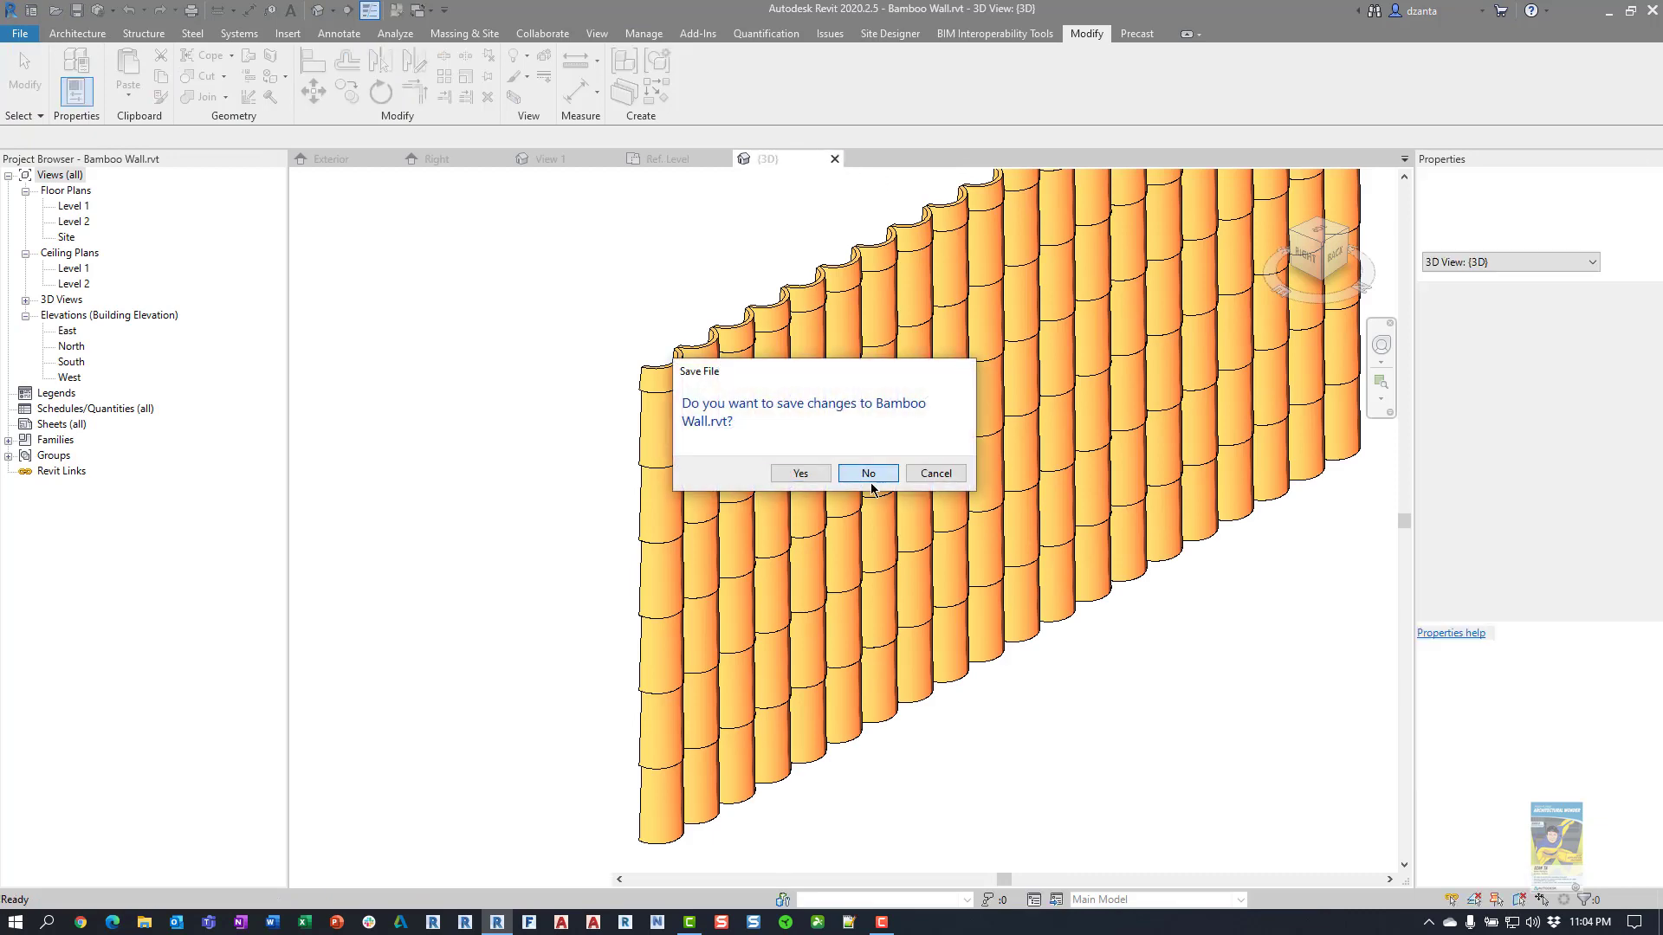
{"action": "left_click", "coordinate": [866, 475]}
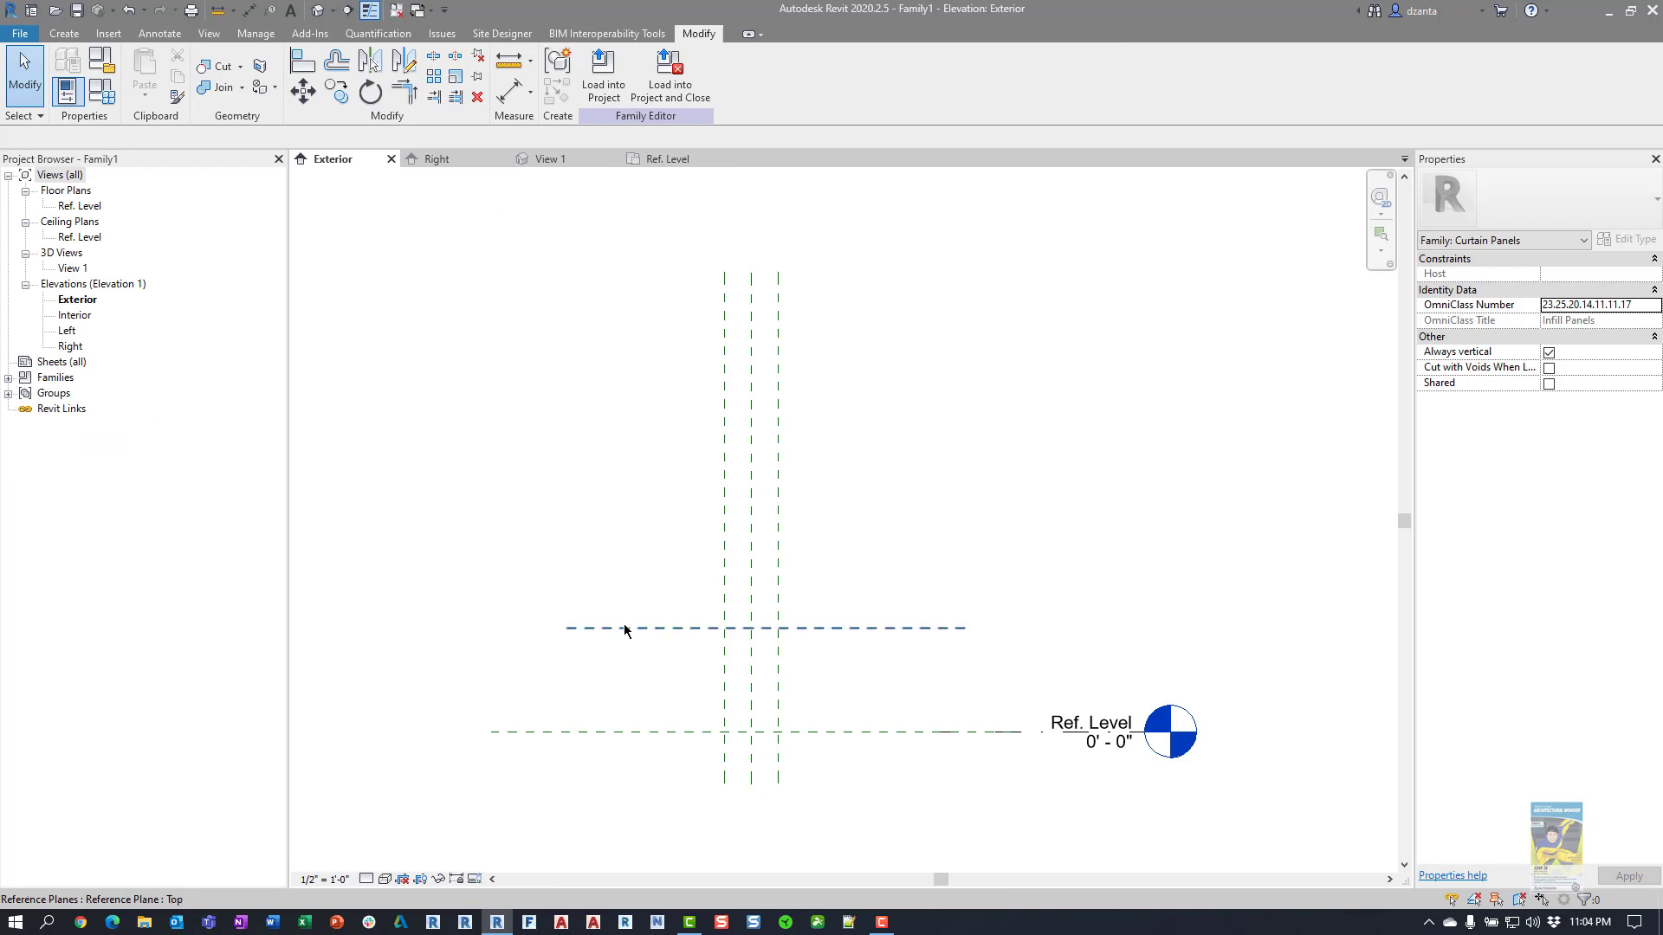
In the Ref. Level plan, start a Blend and sketch a semicircular base arc from the Left to the Right plane, bulging below the horizontal plane
{"action": "left_click", "coordinate": [631, 732]}
{"action": "left_click", "coordinate": [506, 344]}
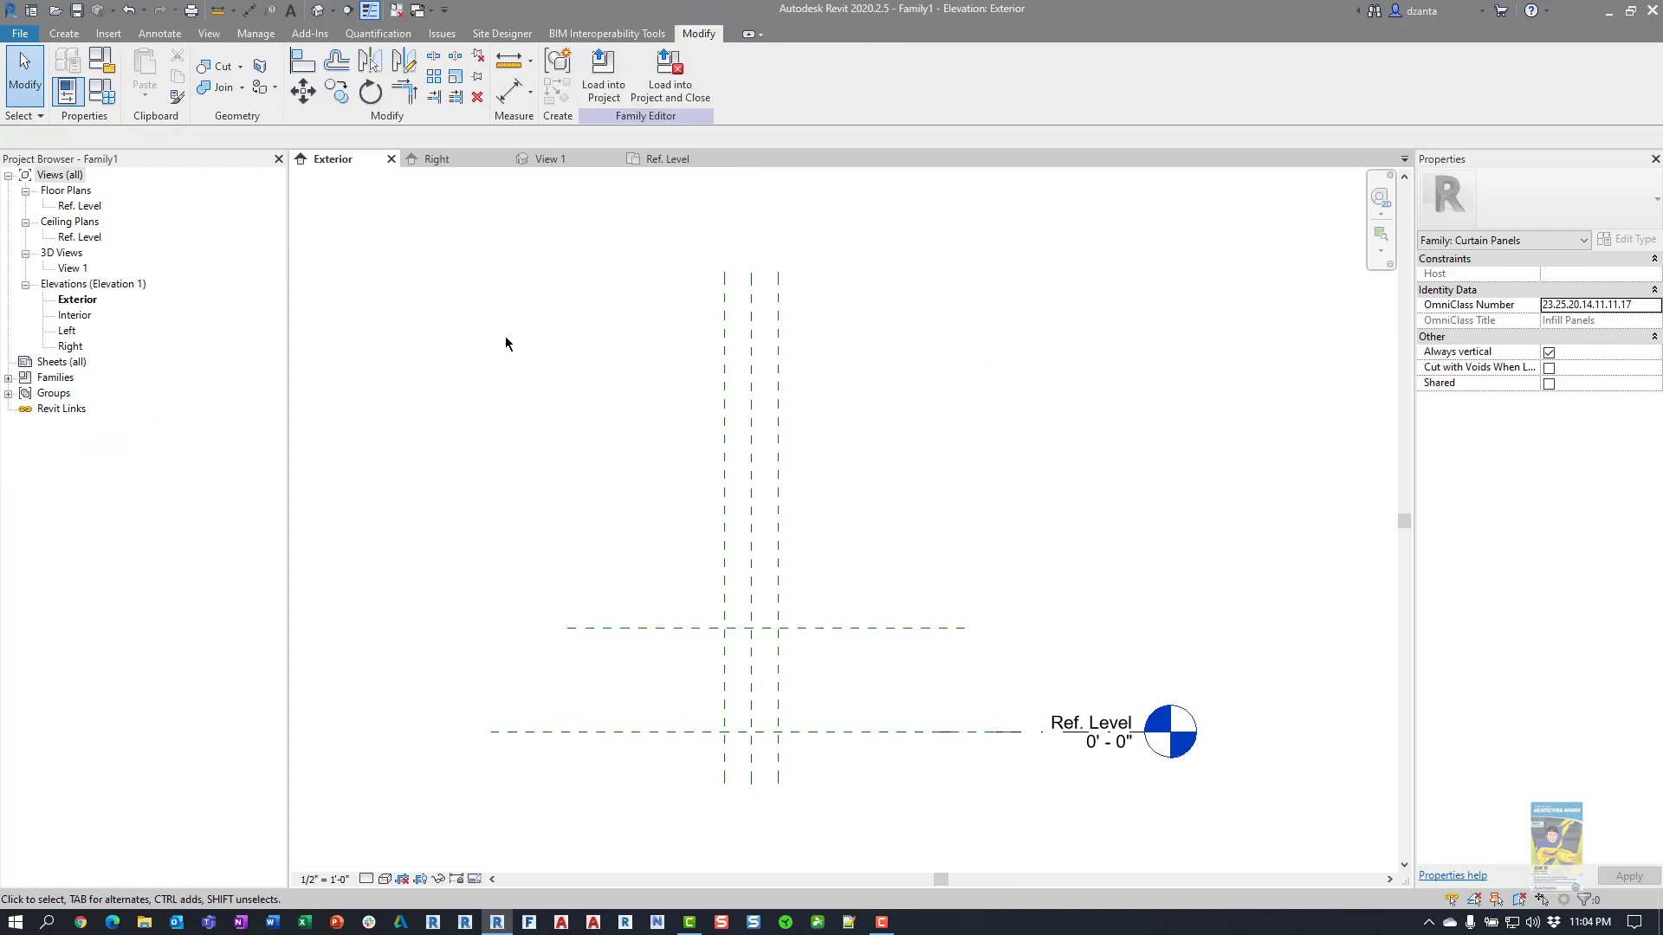
{"action": "left_click", "coordinate": [671, 159]}
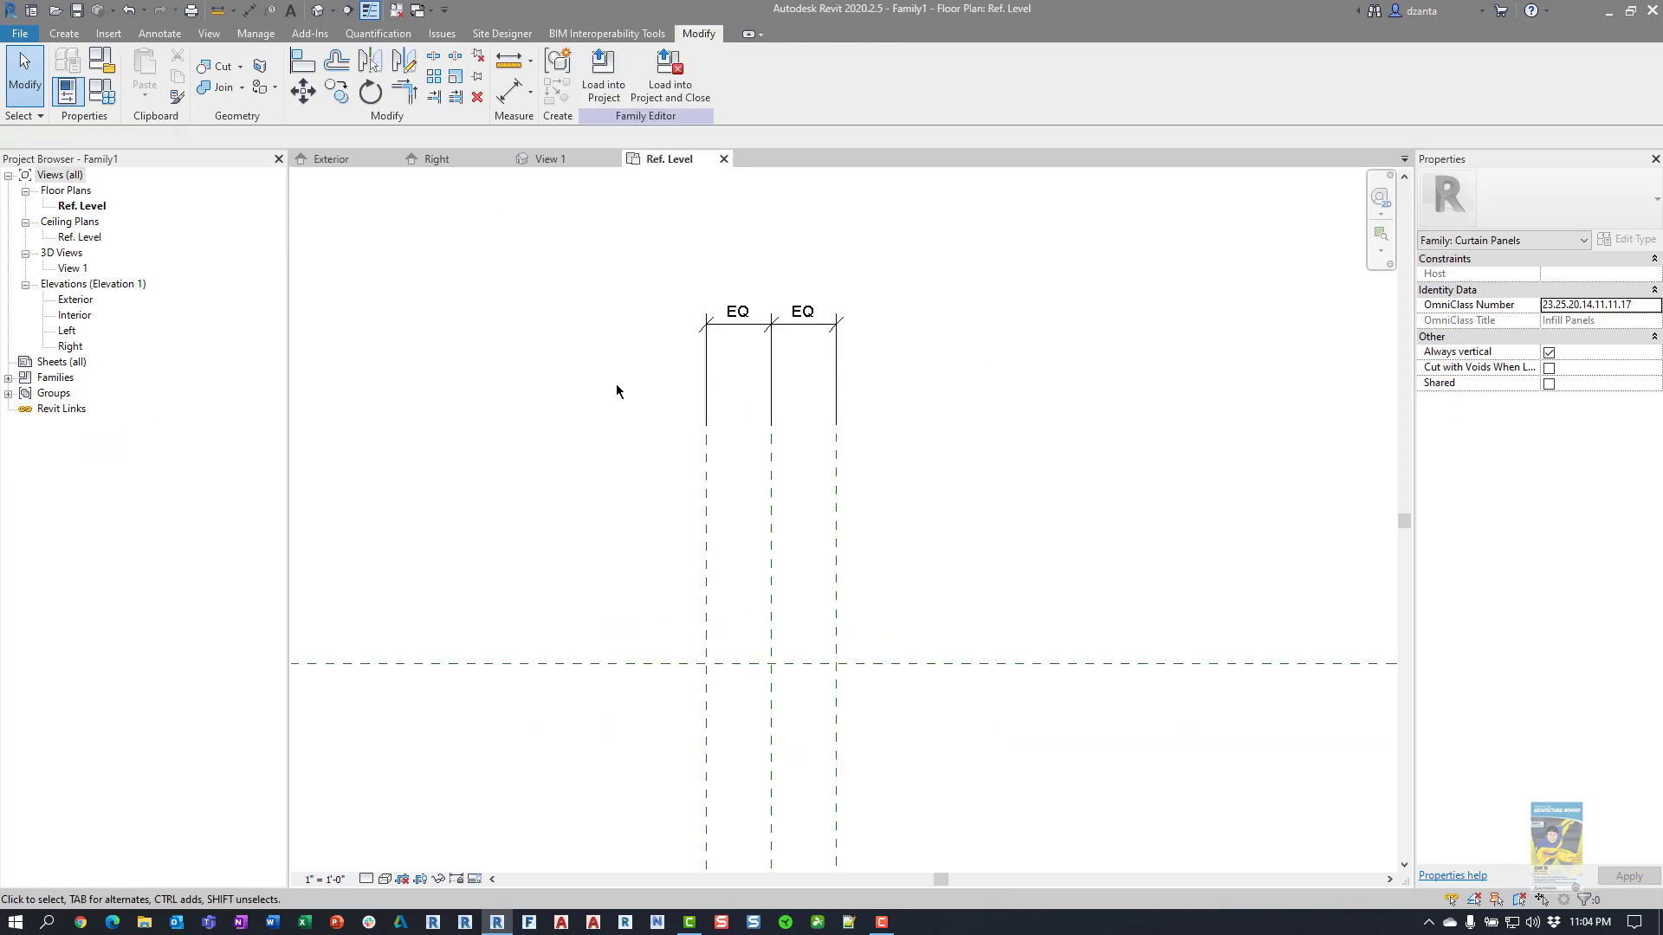
{"action": "left_click", "coordinate": [65, 35]}
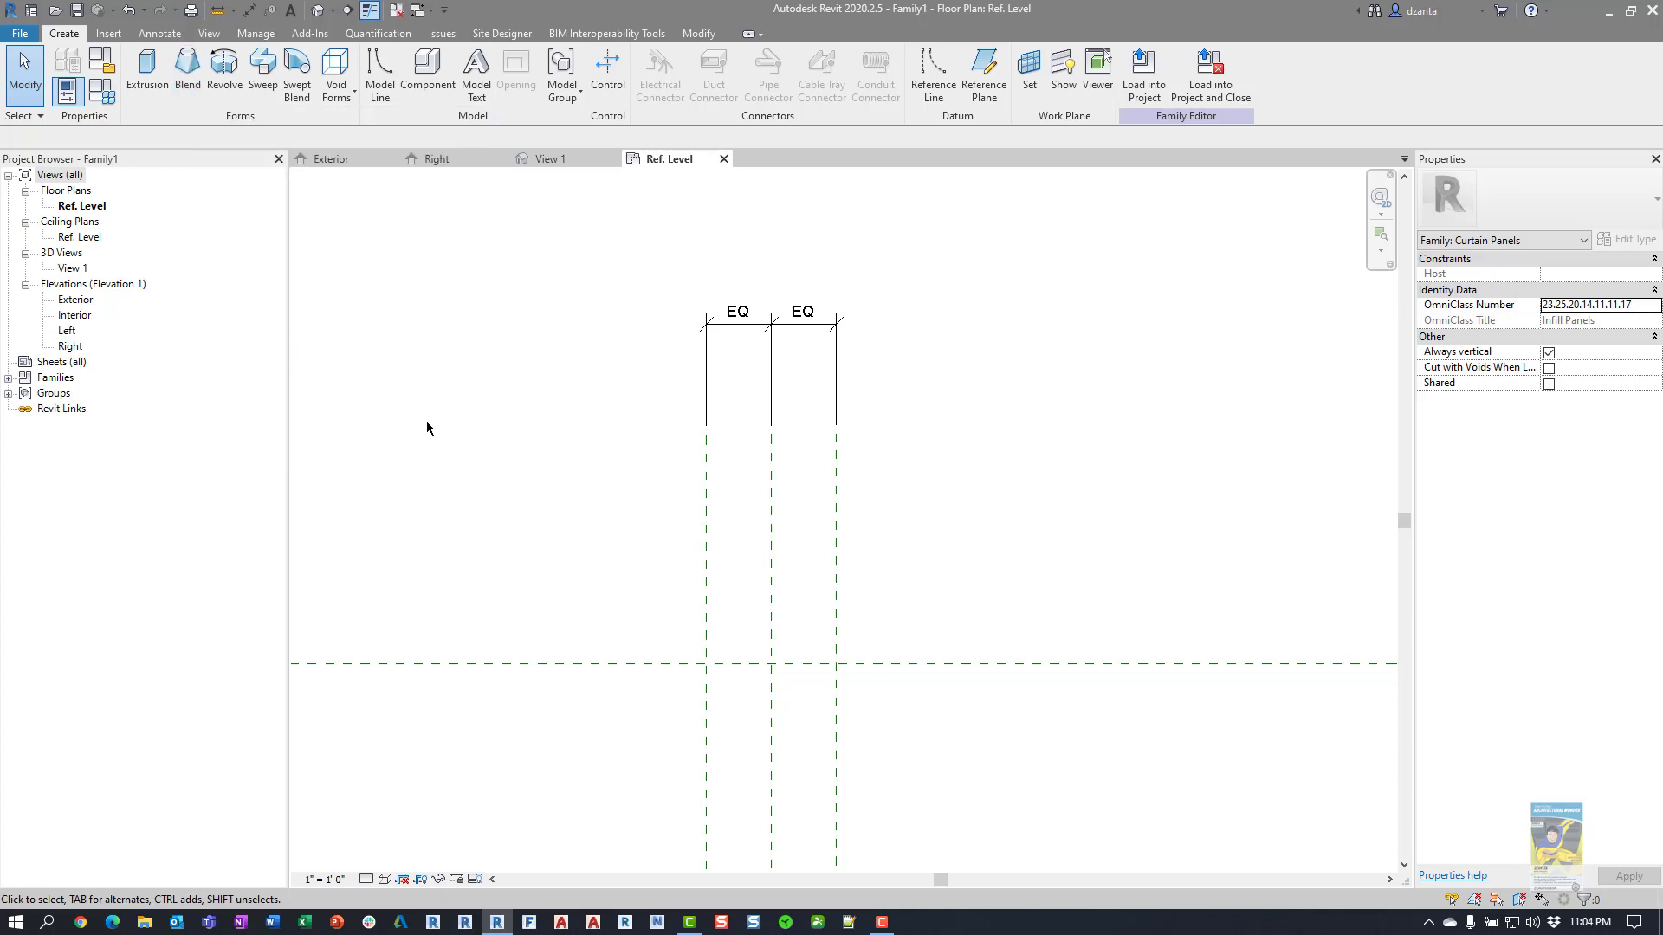
{"action": "left_click", "coordinate": [192, 91]}
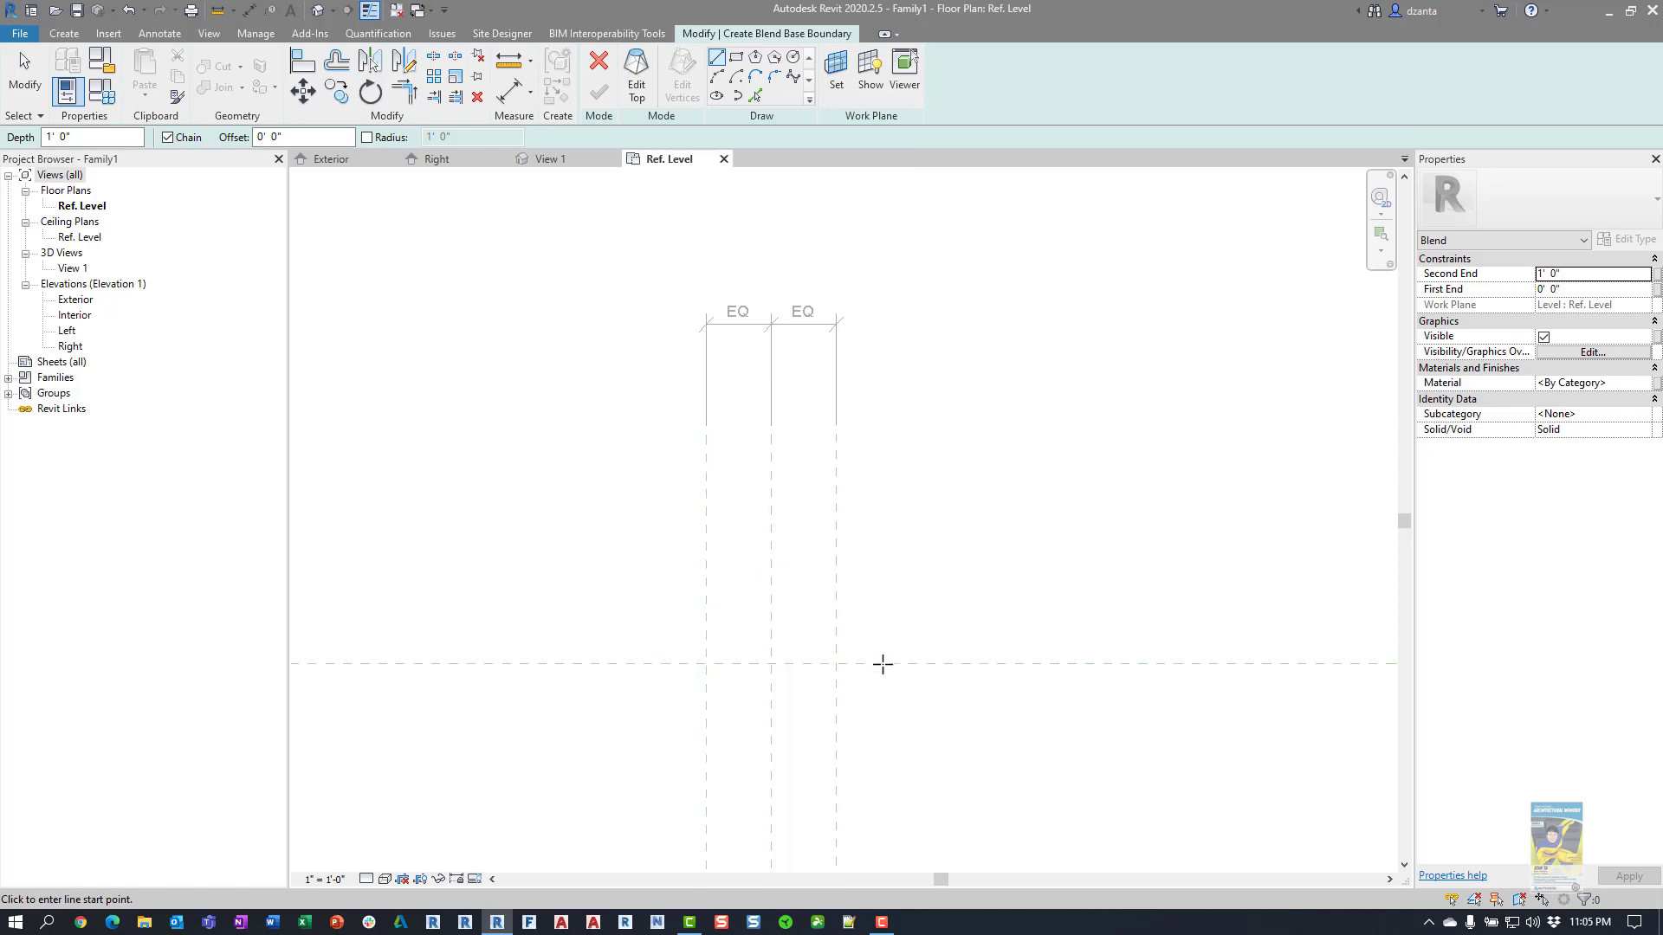
{"action": "scroll", "coordinate": [789, 726], "scroll_direction": "up", "scroll_amount": 4}
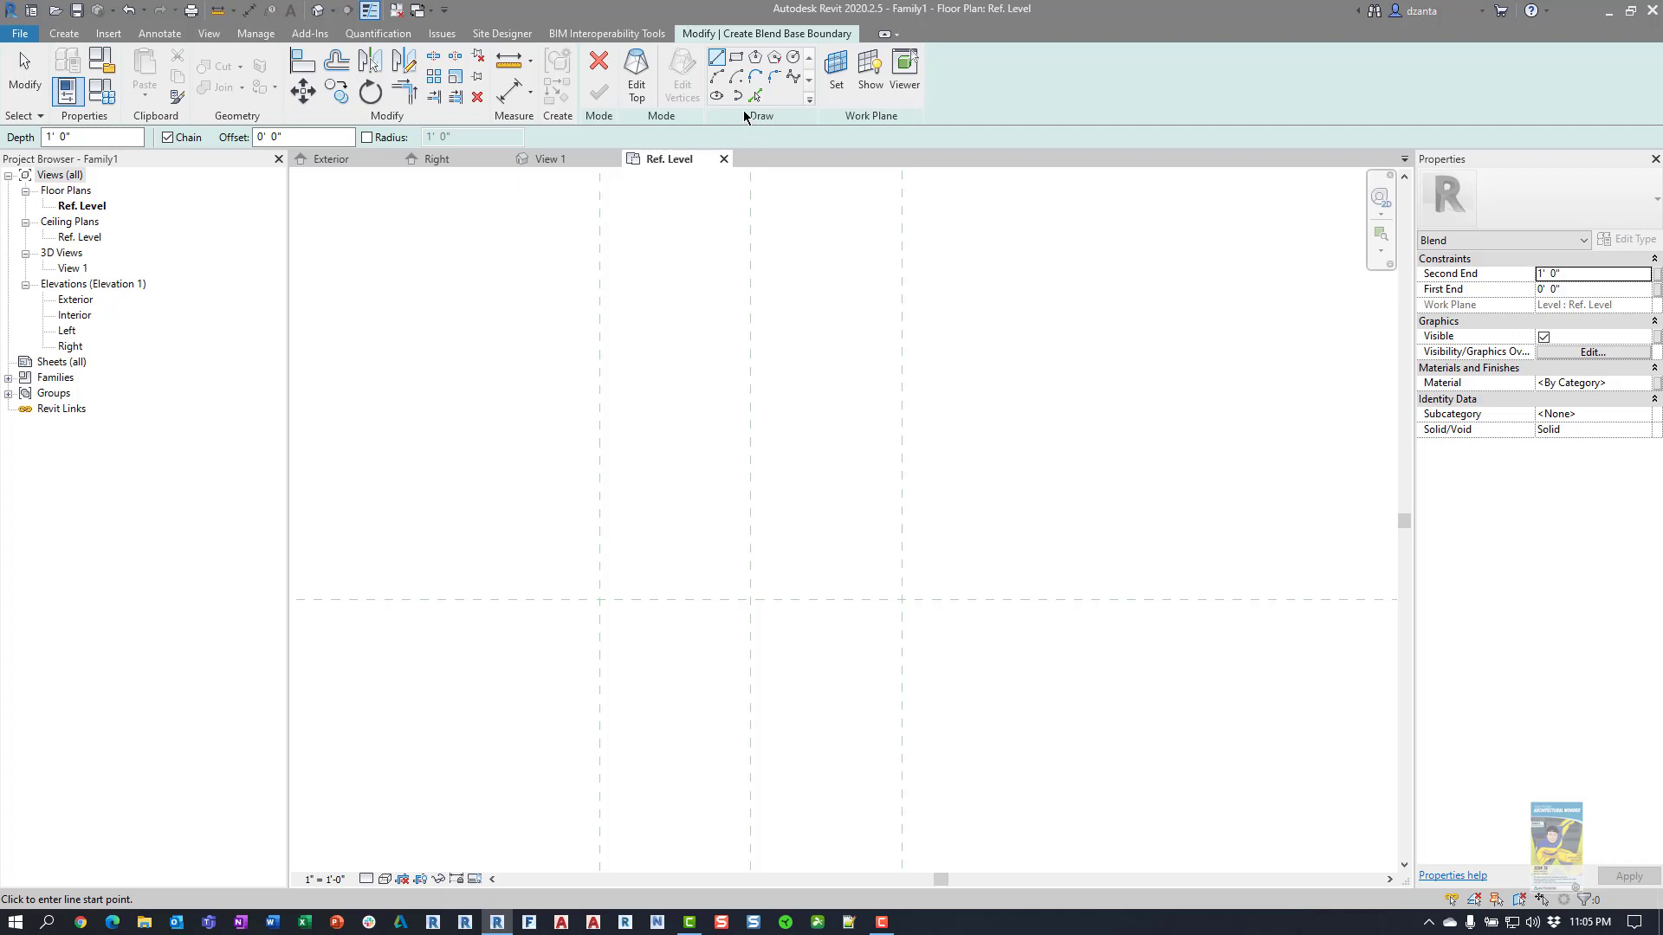
{"action": "left_click", "coordinate": [719, 78]}
{"action": "left_click", "coordinate": [599, 599]}
{"action": "left_click", "coordinate": [902, 599]}
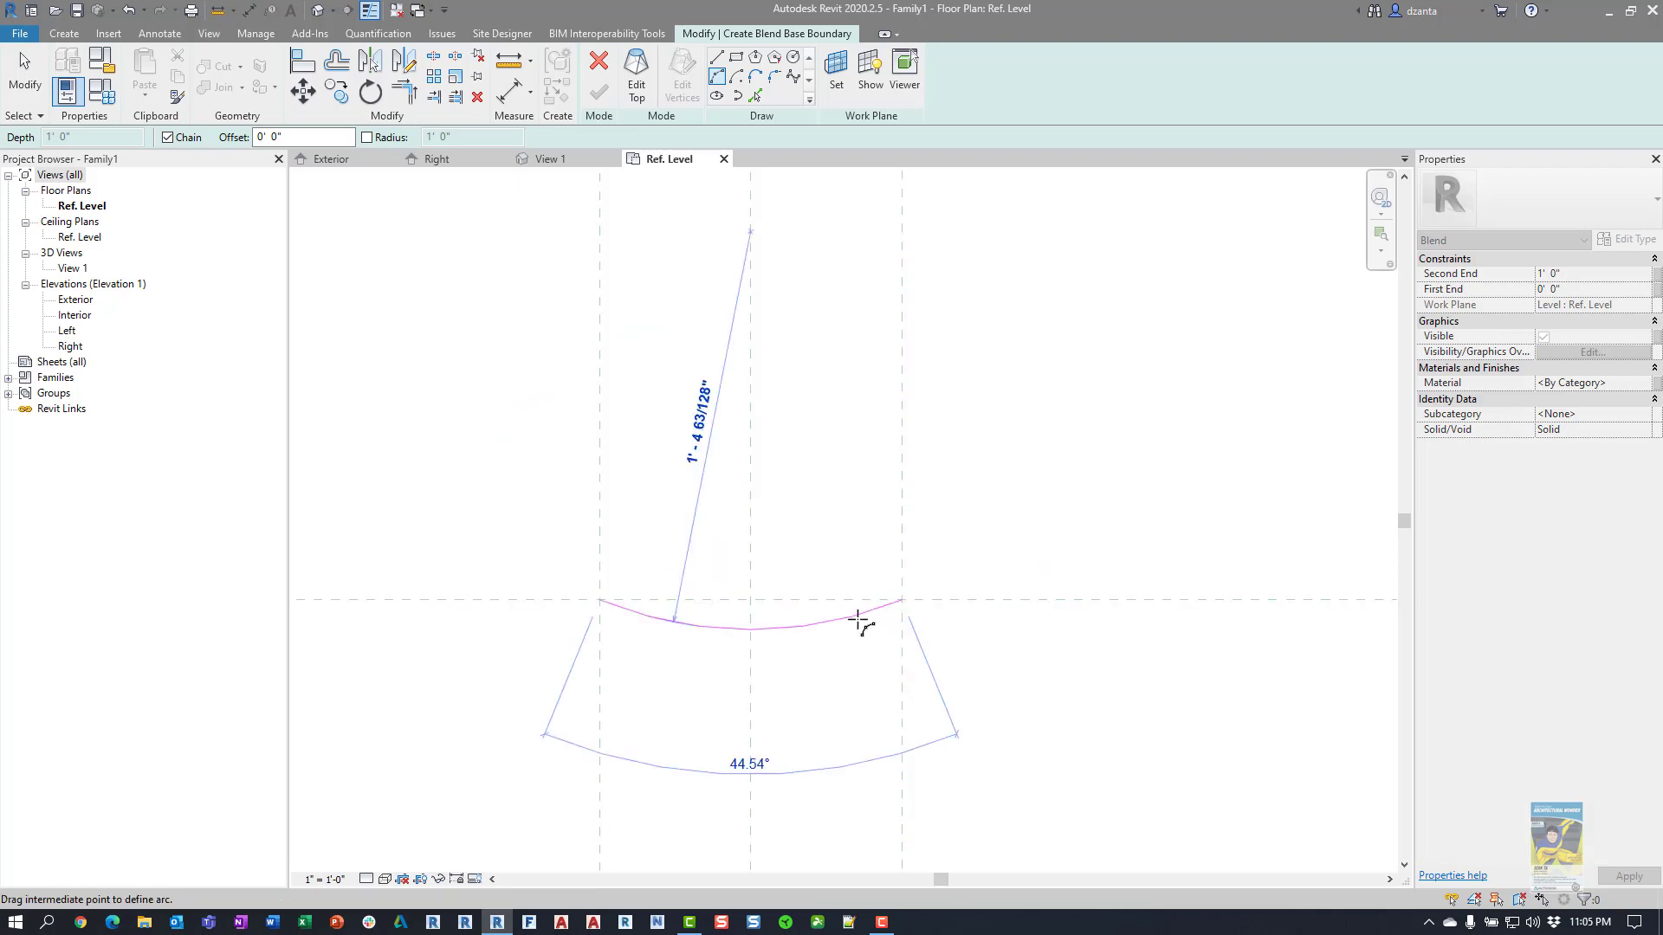
{"action": "left_click", "coordinate": [751, 737]}
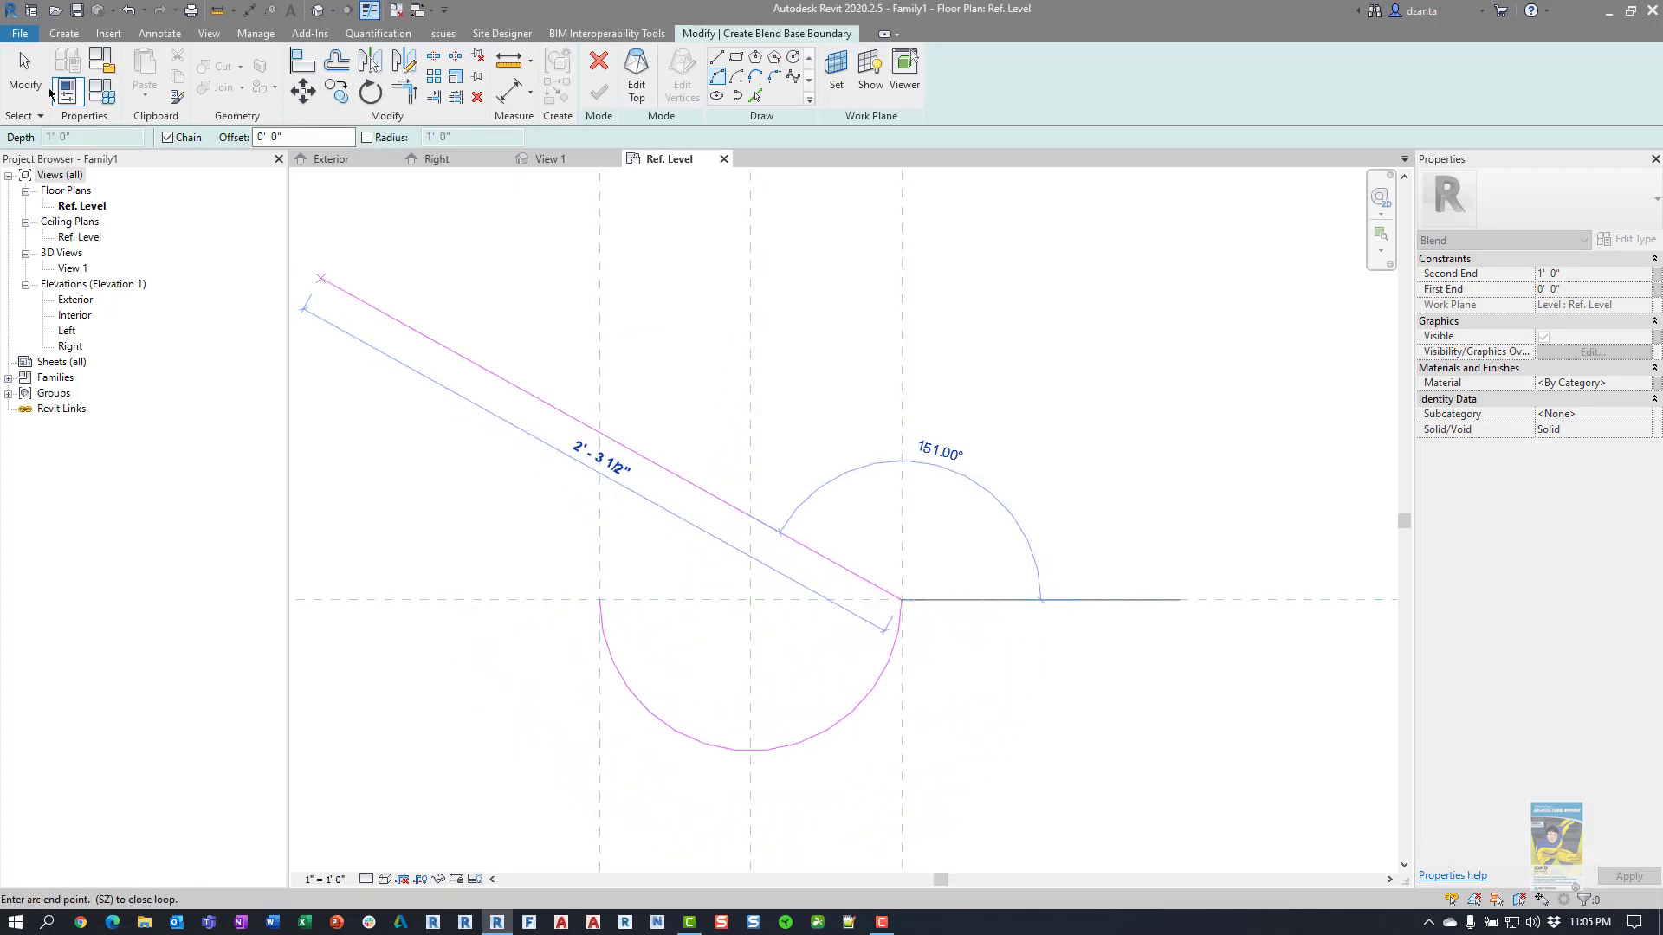
{"action": "left_click", "coordinate": [24, 74]}
Add a concentric copy of the base arc, offset 1/4" to the inside
{"action": "left_click", "coordinate": [754, 96]}
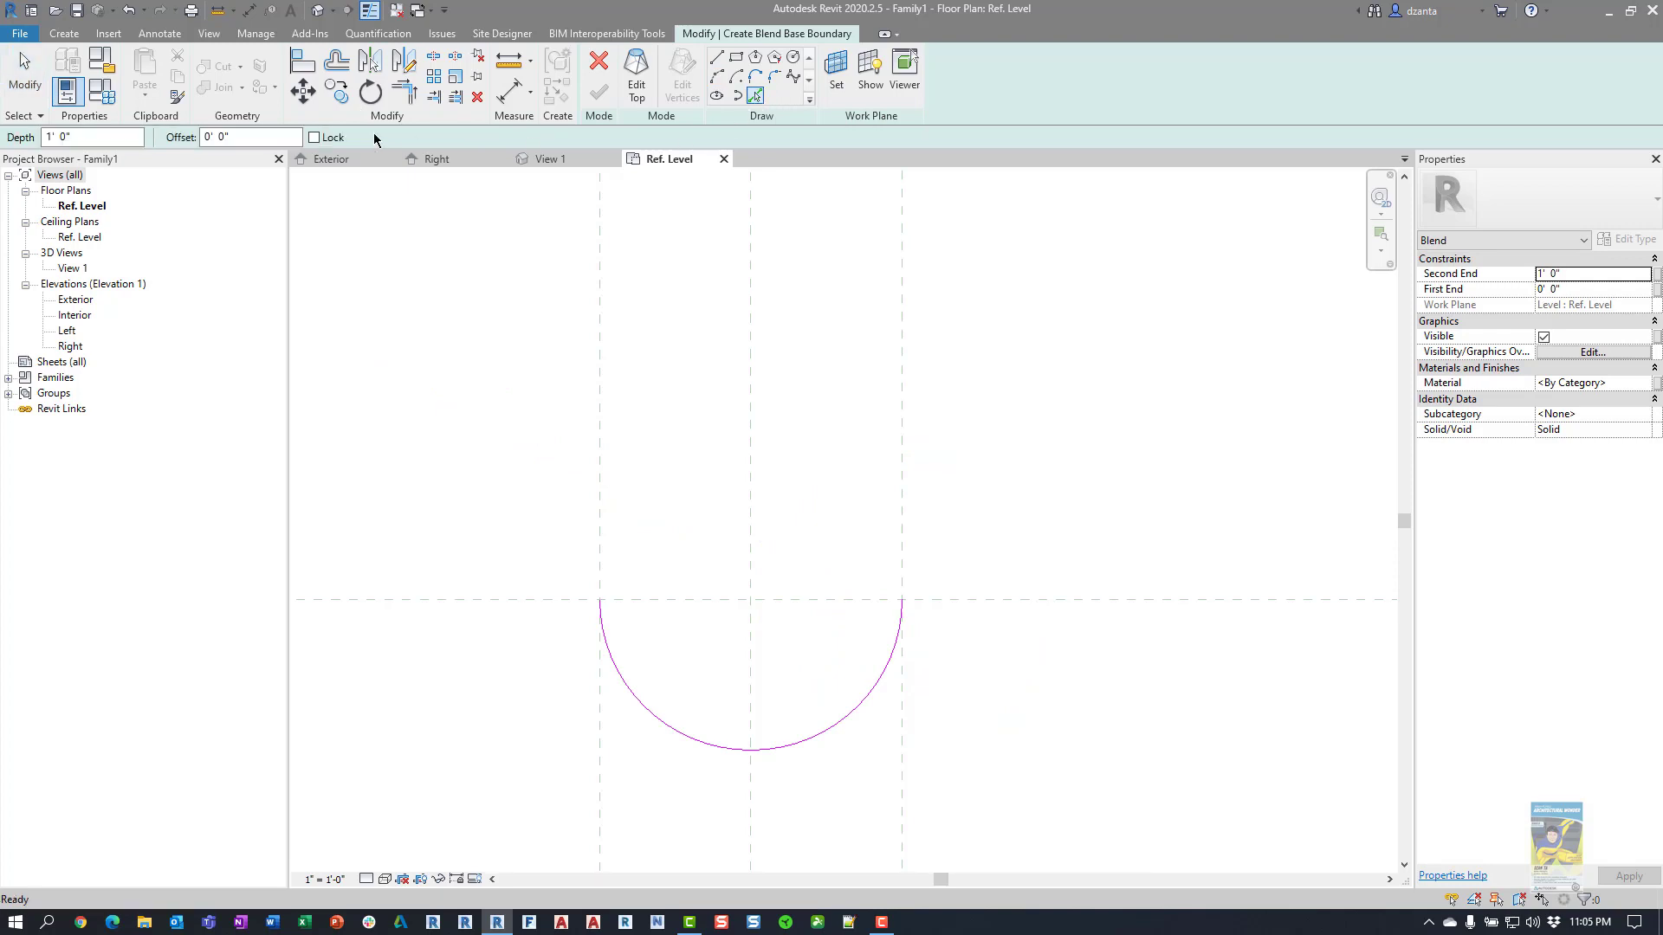
{"action": "left_click_drag", "start_coordinate": [230, 139], "coordinate": [191, 139]}
{"action": "type", "text": "1/4"}
{"action": "key", "text": "Return"}
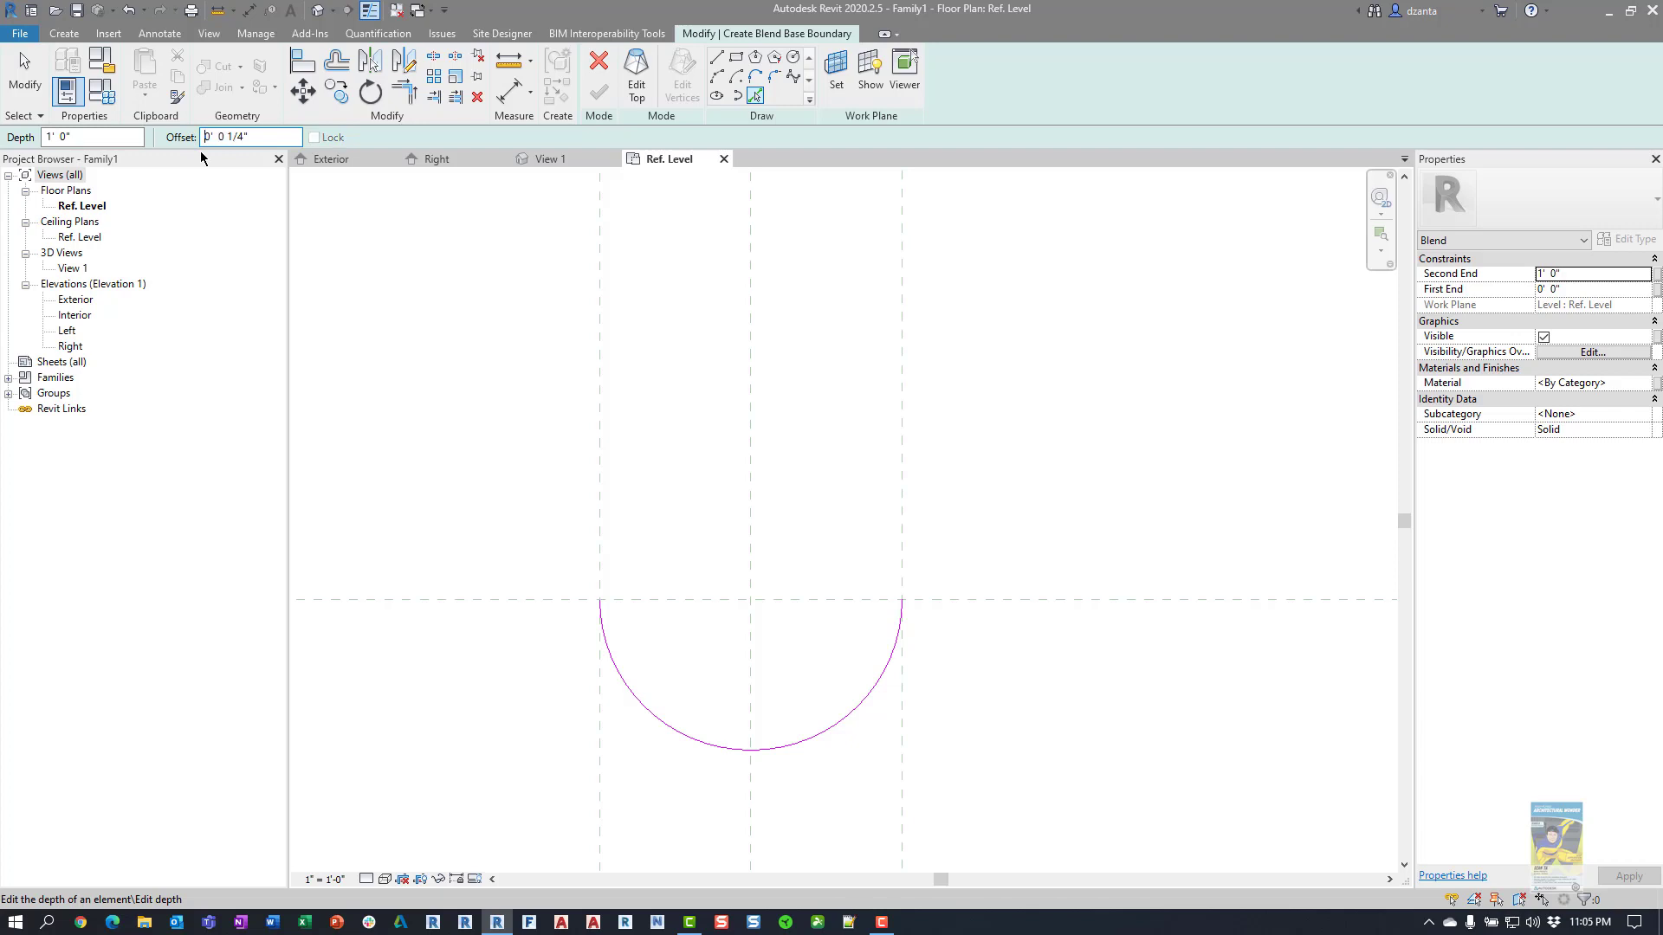
{"action": "left_click", "coordinate": [674, 726]}
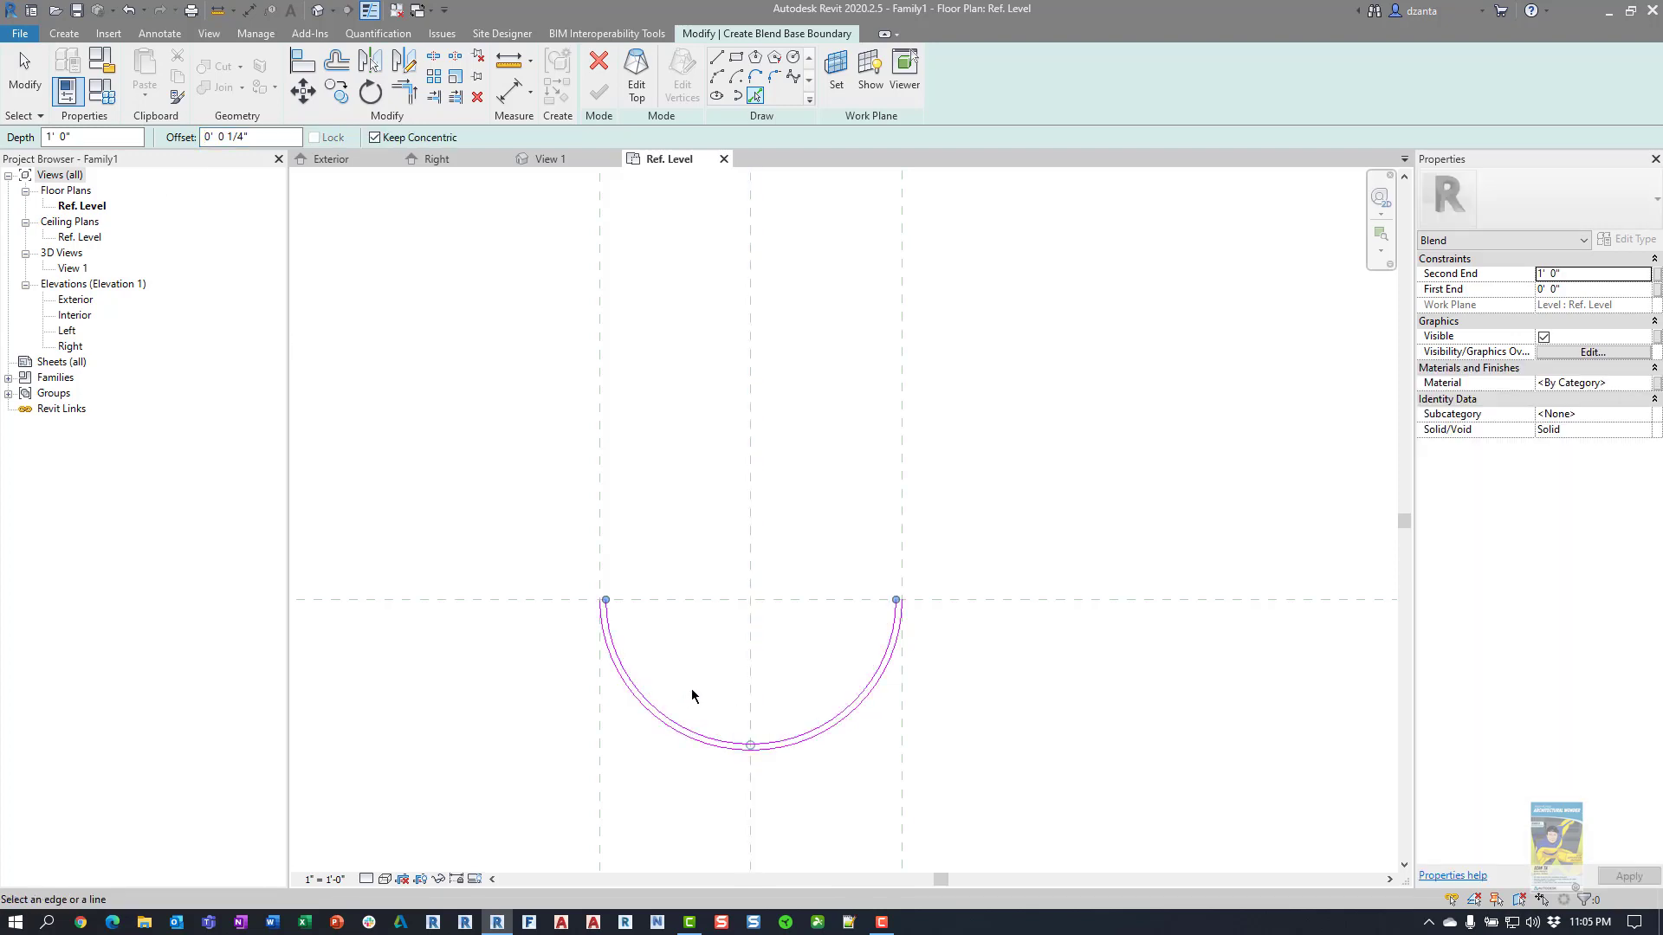
{"action": "key", "text": "Escape"}
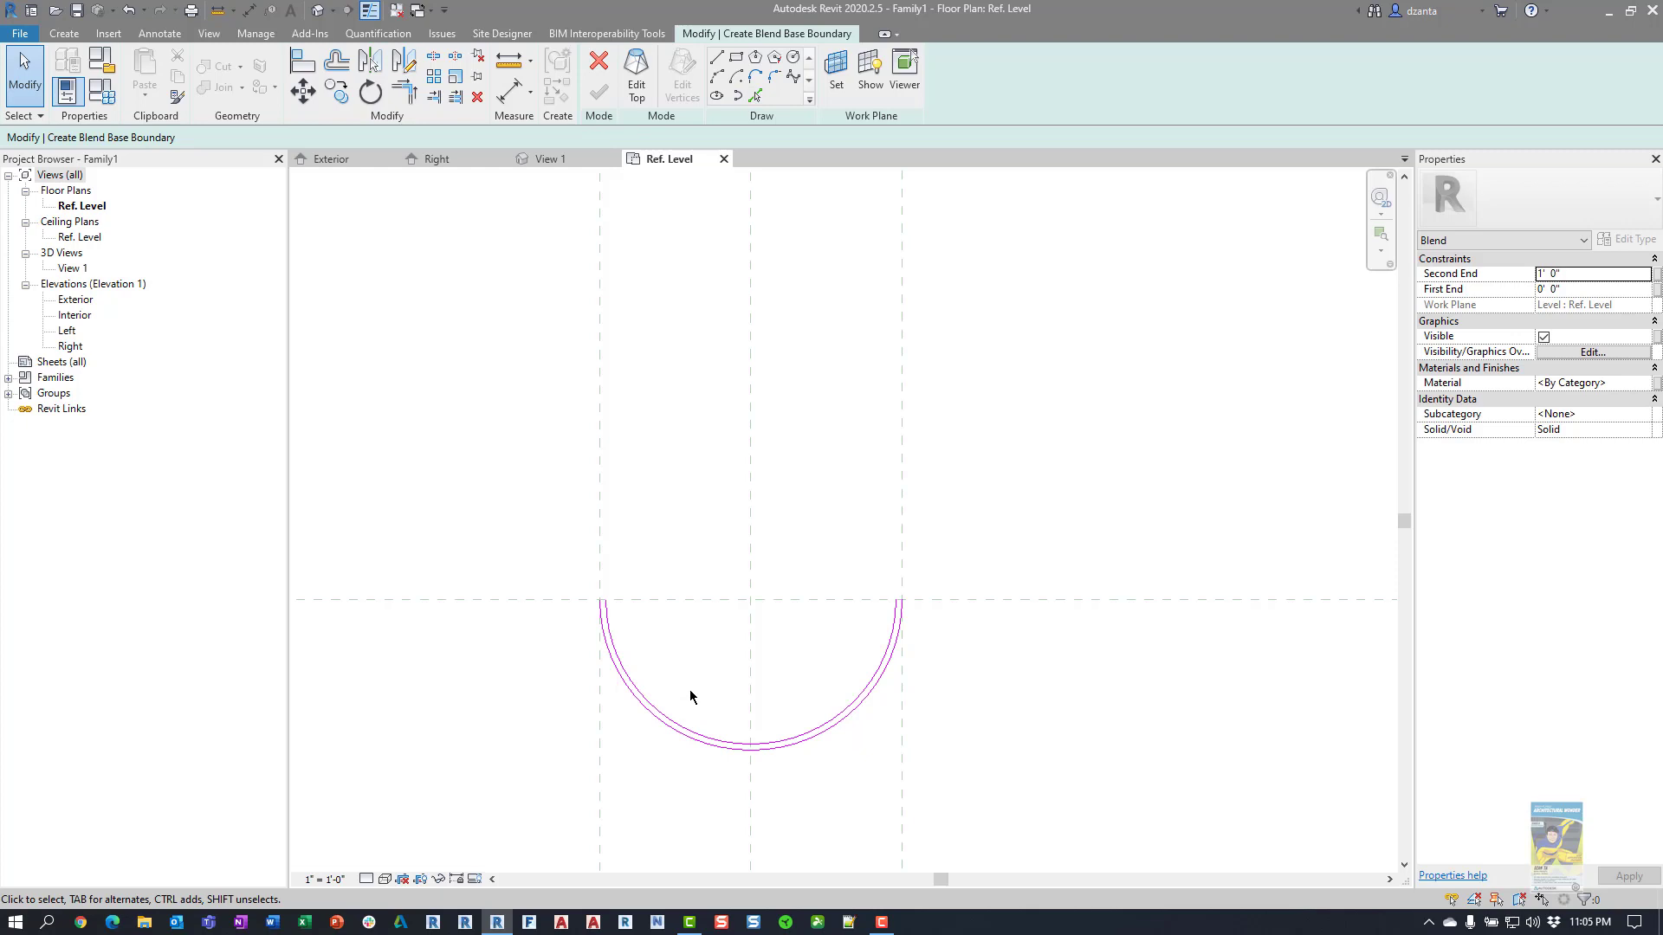
Delete the inner arc that was offset by 1/4"
{"action": "scroll", "coordinate": [691, 696], "scroll_direction": "up", "scroll_amount": 1}
{"action": "scroll", "coordinate": [686, 700], "scroll_direction": "up", "scroll_amount": 1}
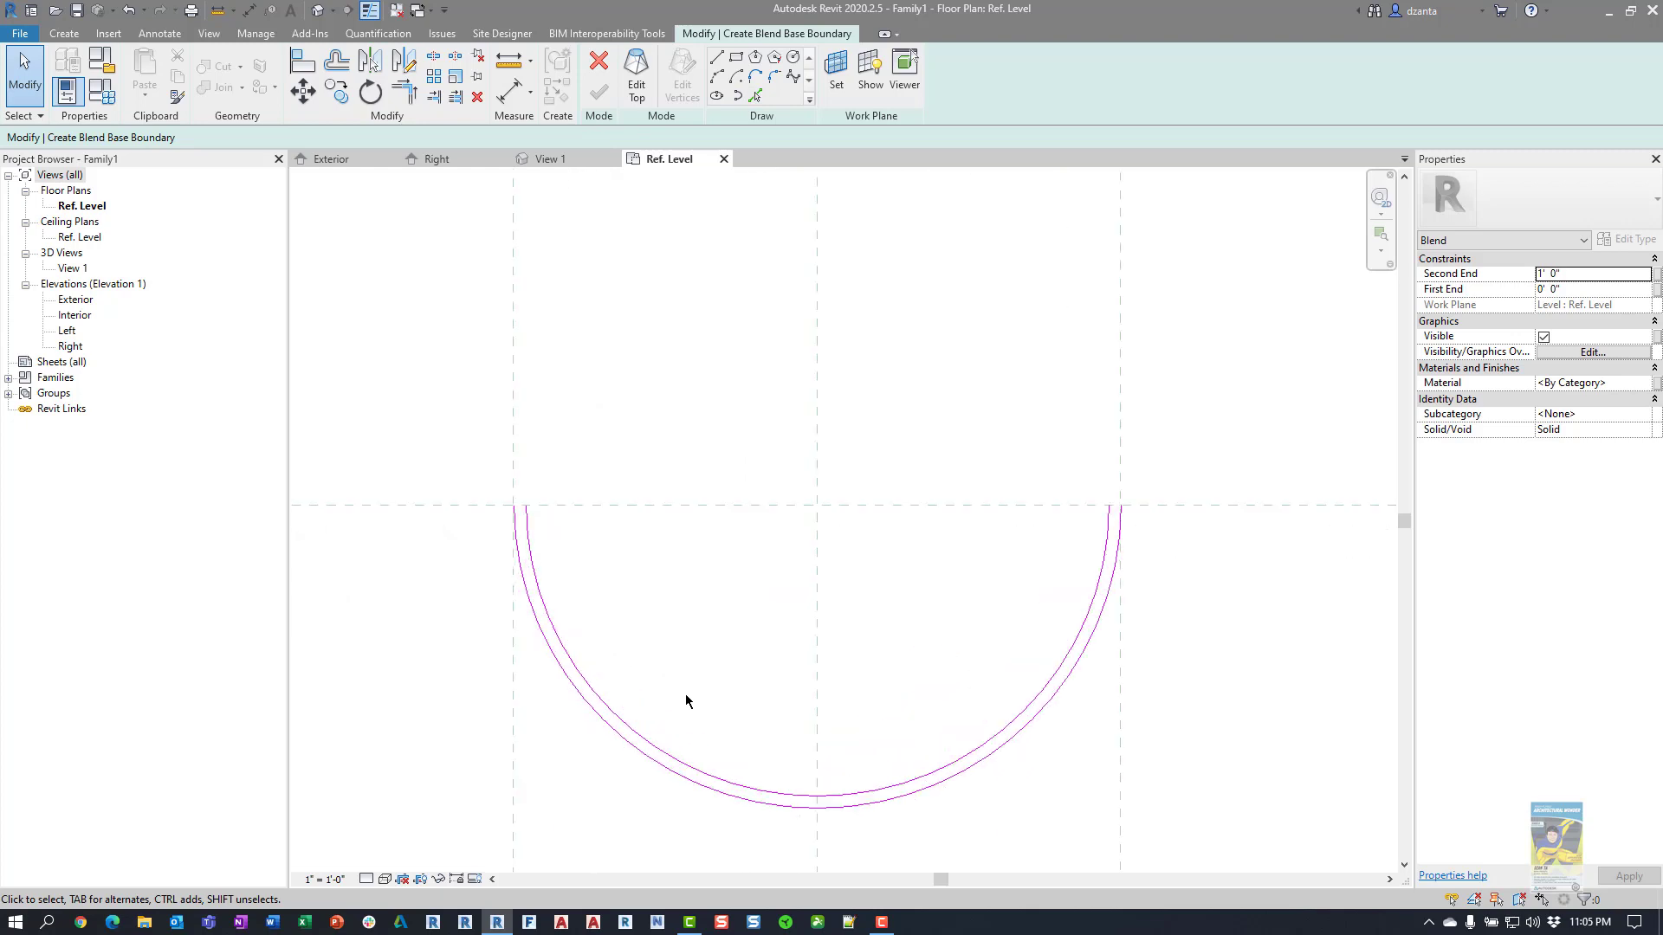
{"action": "left_click", "coordinate": [661, 732]}
{"action": "key", "text": "Delete"}
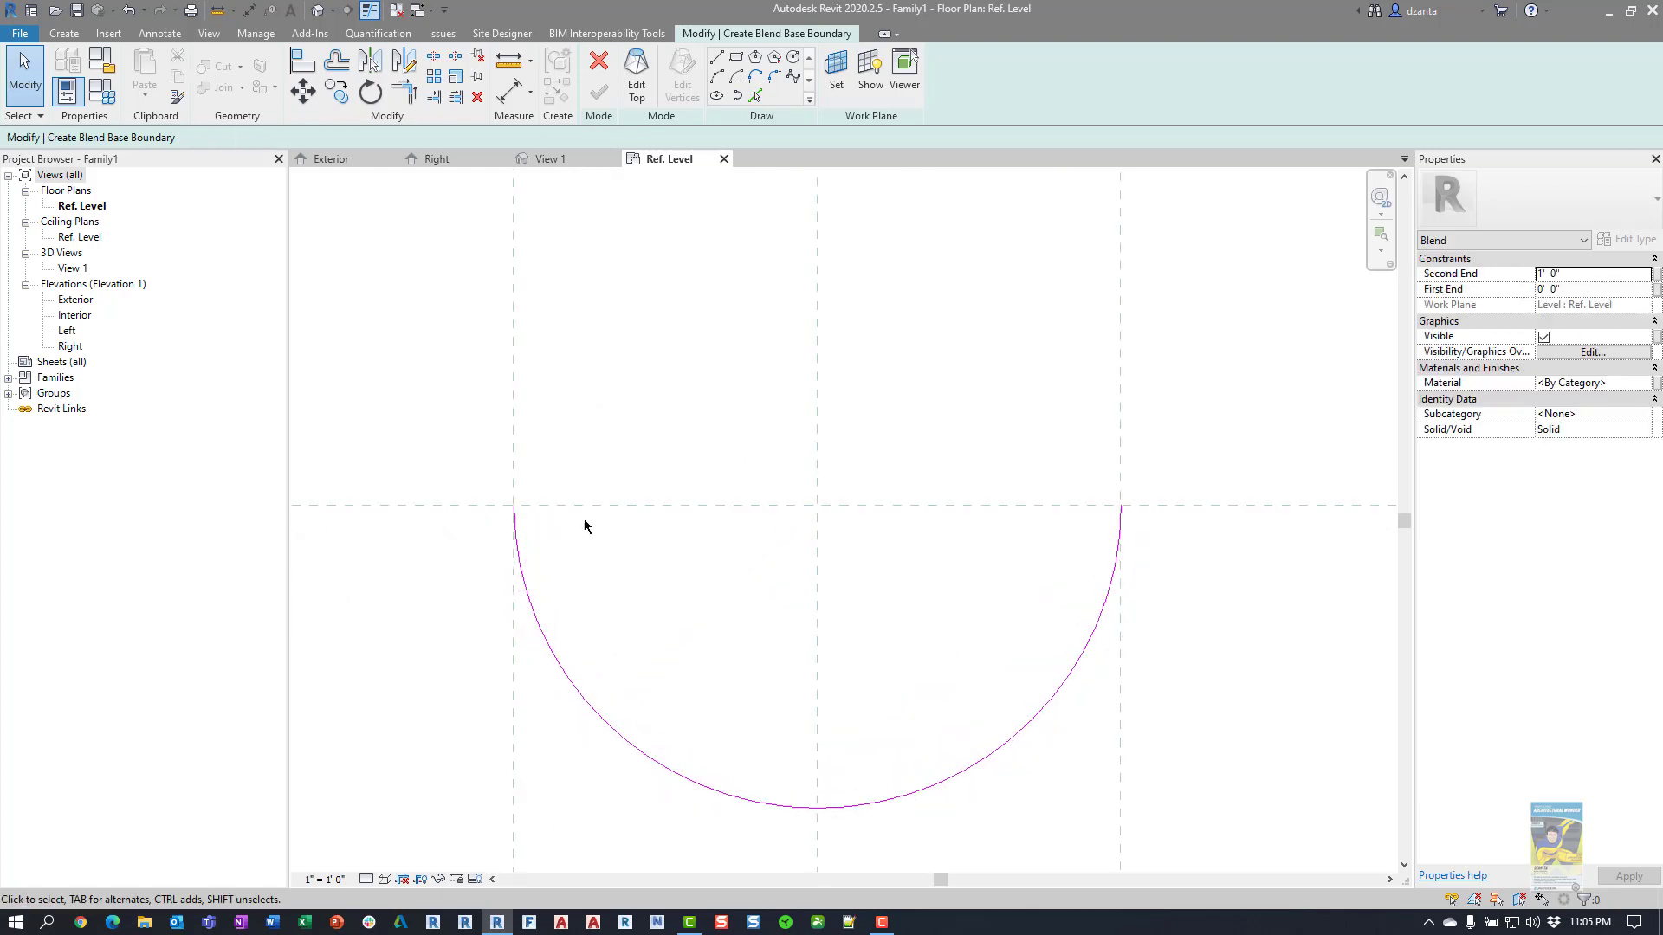
Add a concentric copy of the base arc, offset 1" to the inside, for the tile's thickness
{"action": "left_click", "coordinate": [755, 96]}
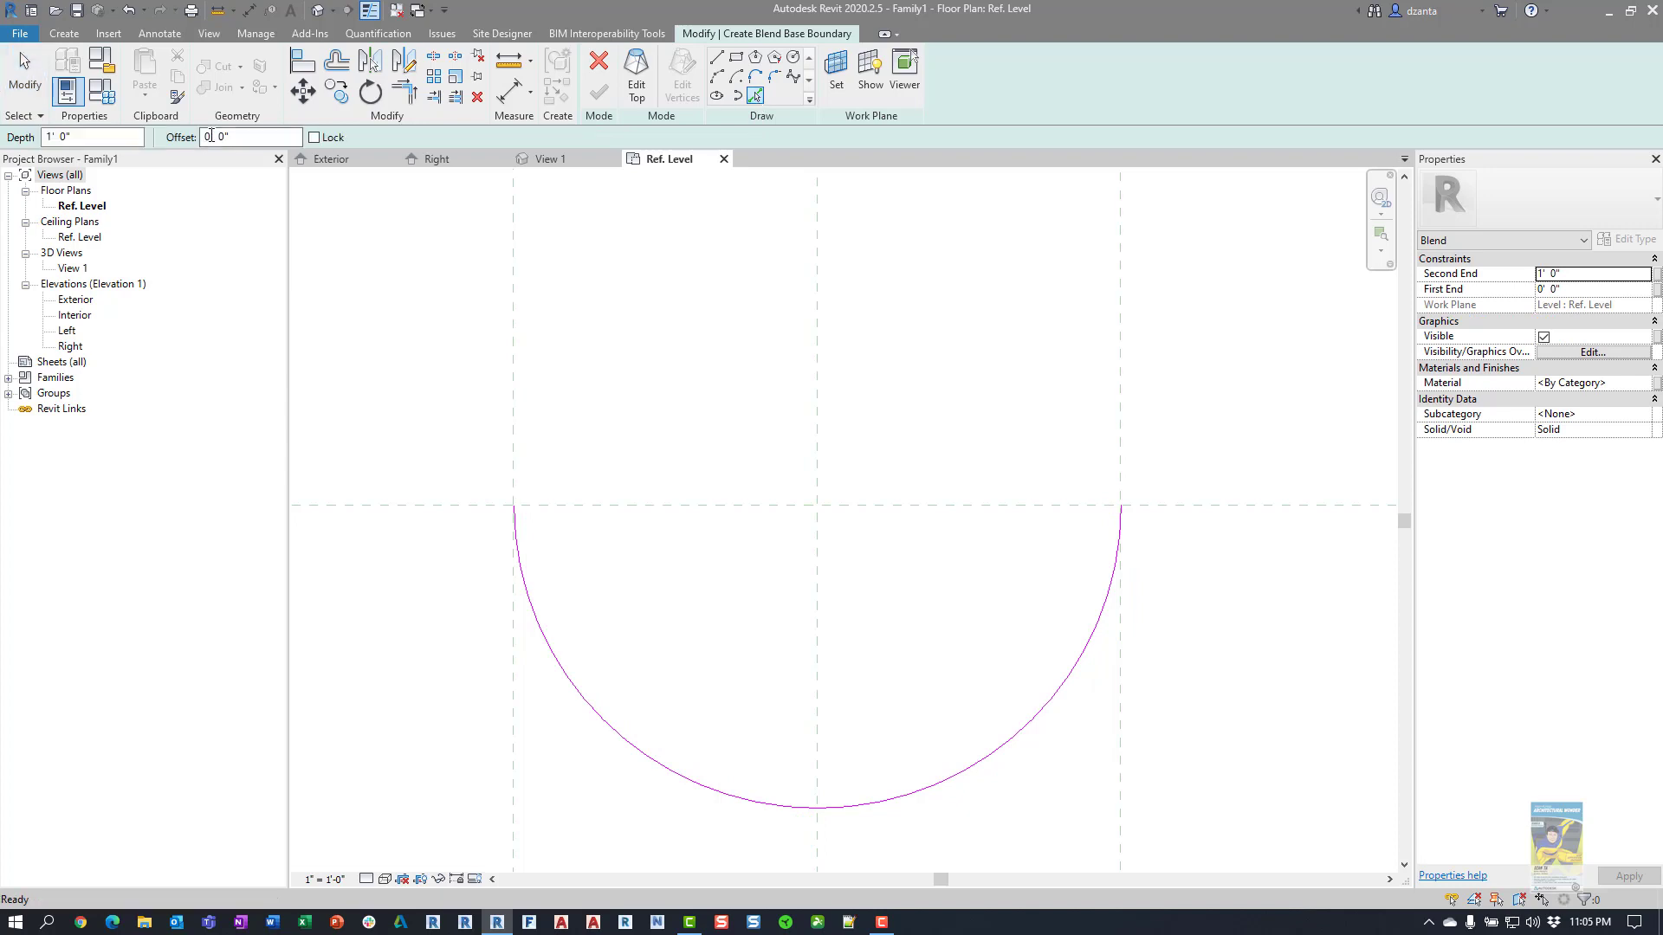
{"action": "left_click_drag", "start_coordinate": [225, 140], "coordinate": [202, 140]}
{"action": "type", "text": "1"}
{"action": "left_click", "coordinate": [611, 725]}
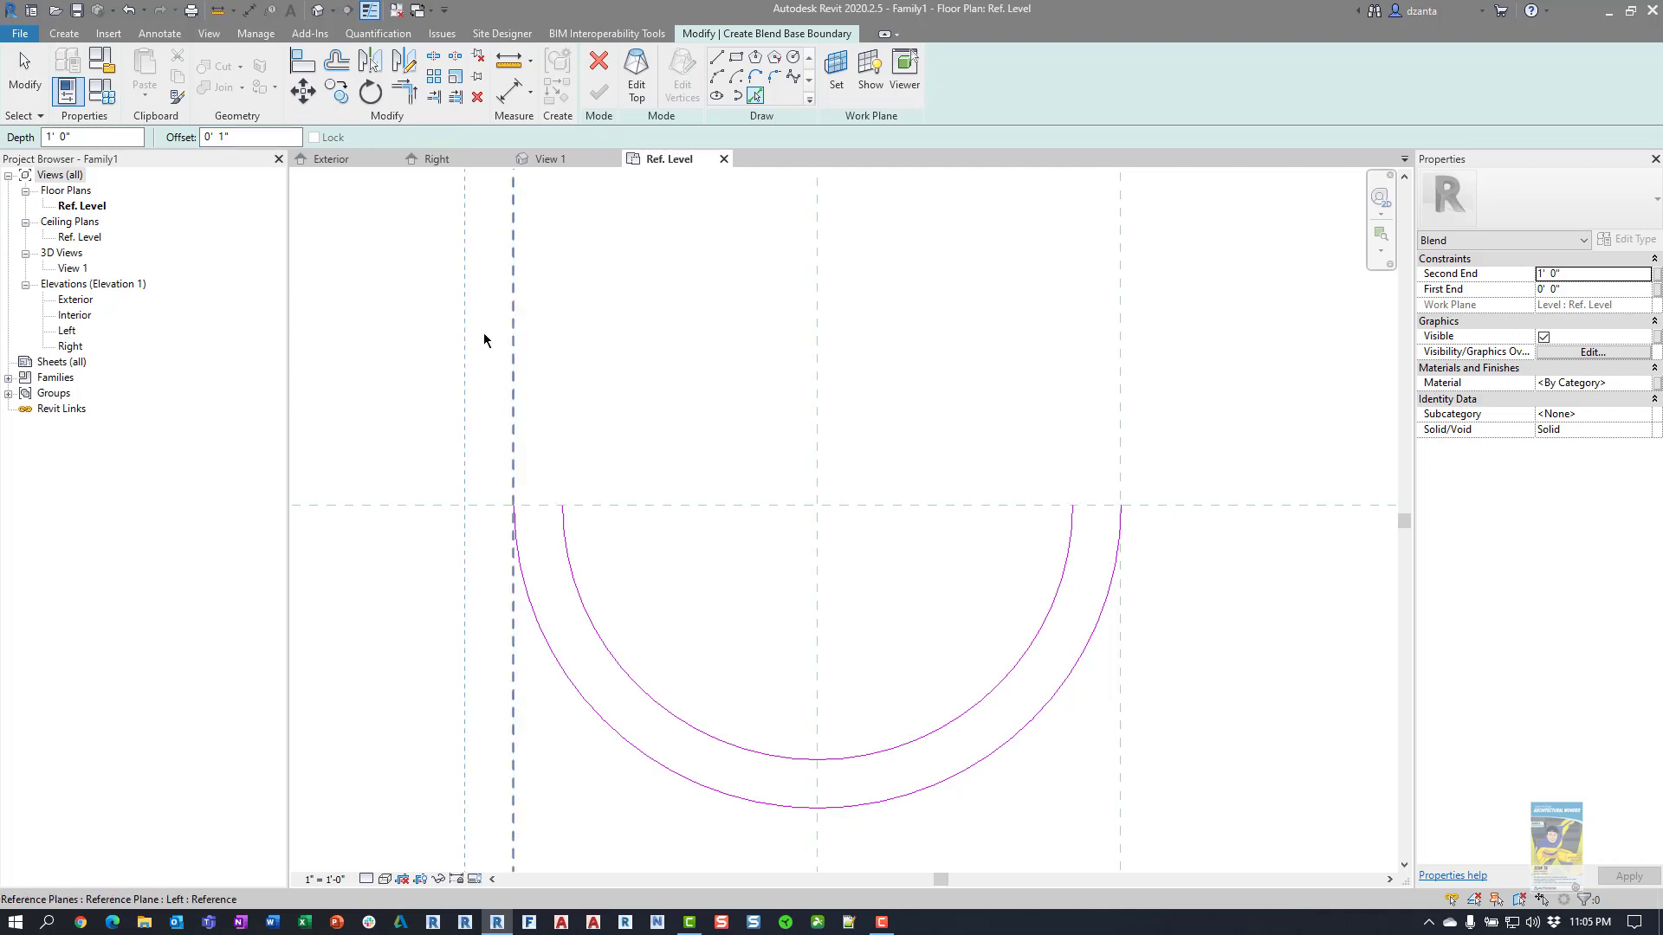
Try to draw a line closing the left end between the two base arcs, and delete the offset line
{"action": "left_click", "coordinate": [716, 59]}
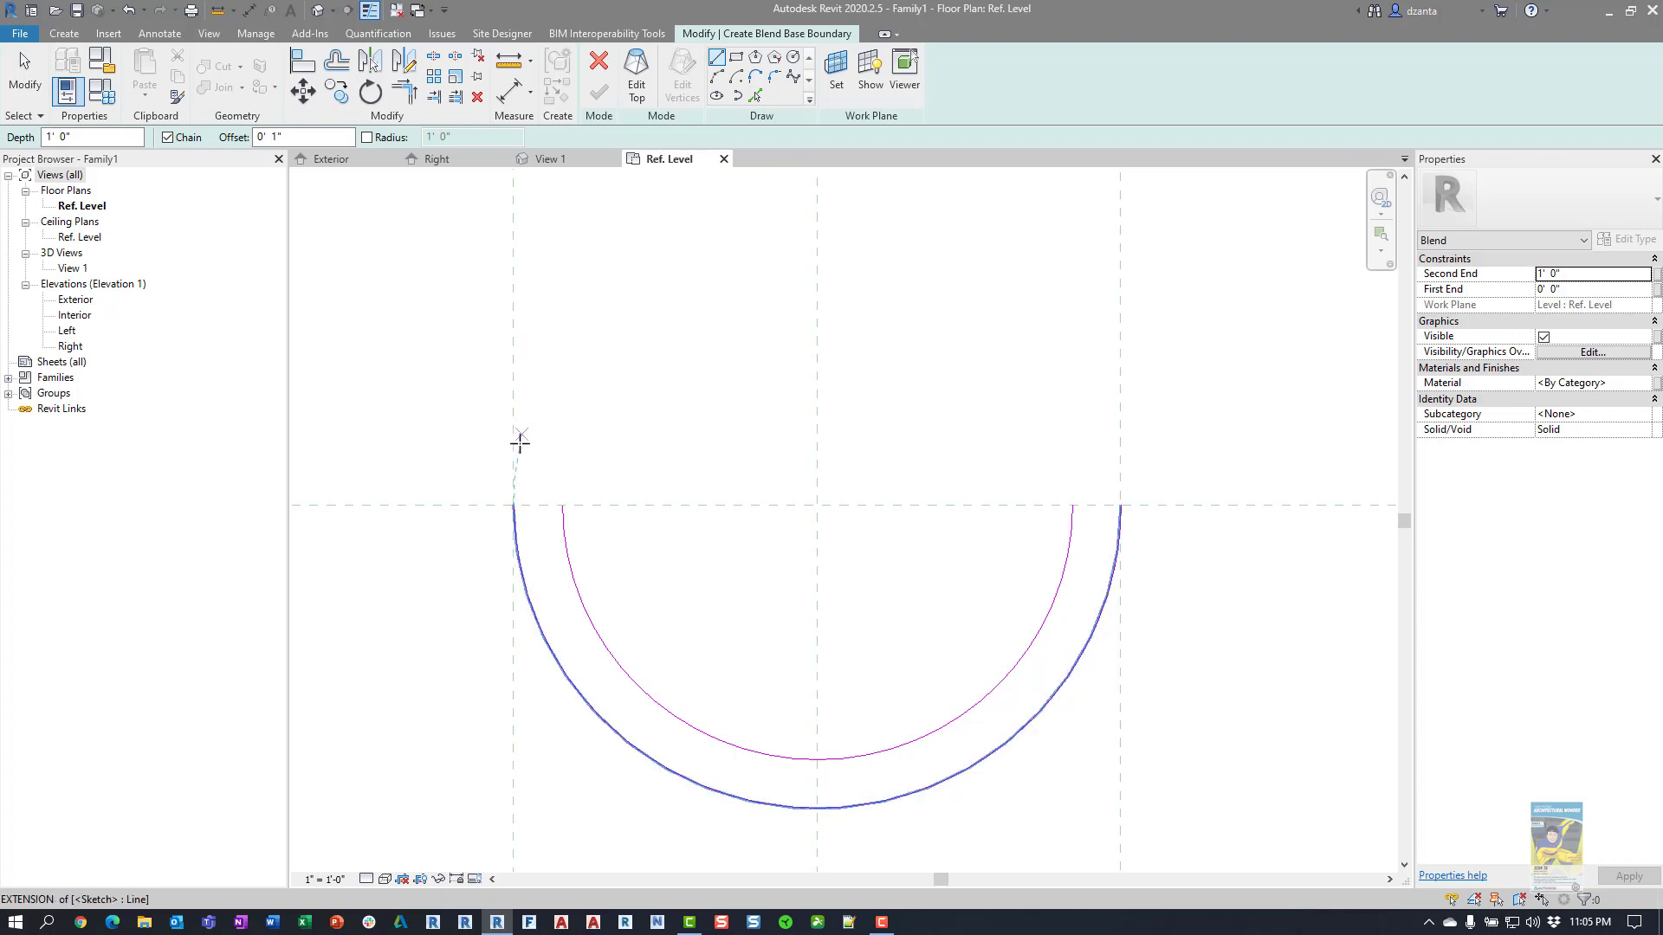
{"action": "left_click", "coordinate": [514, 505]}
{"action": "left_click", "coordinate": [560, 505]}
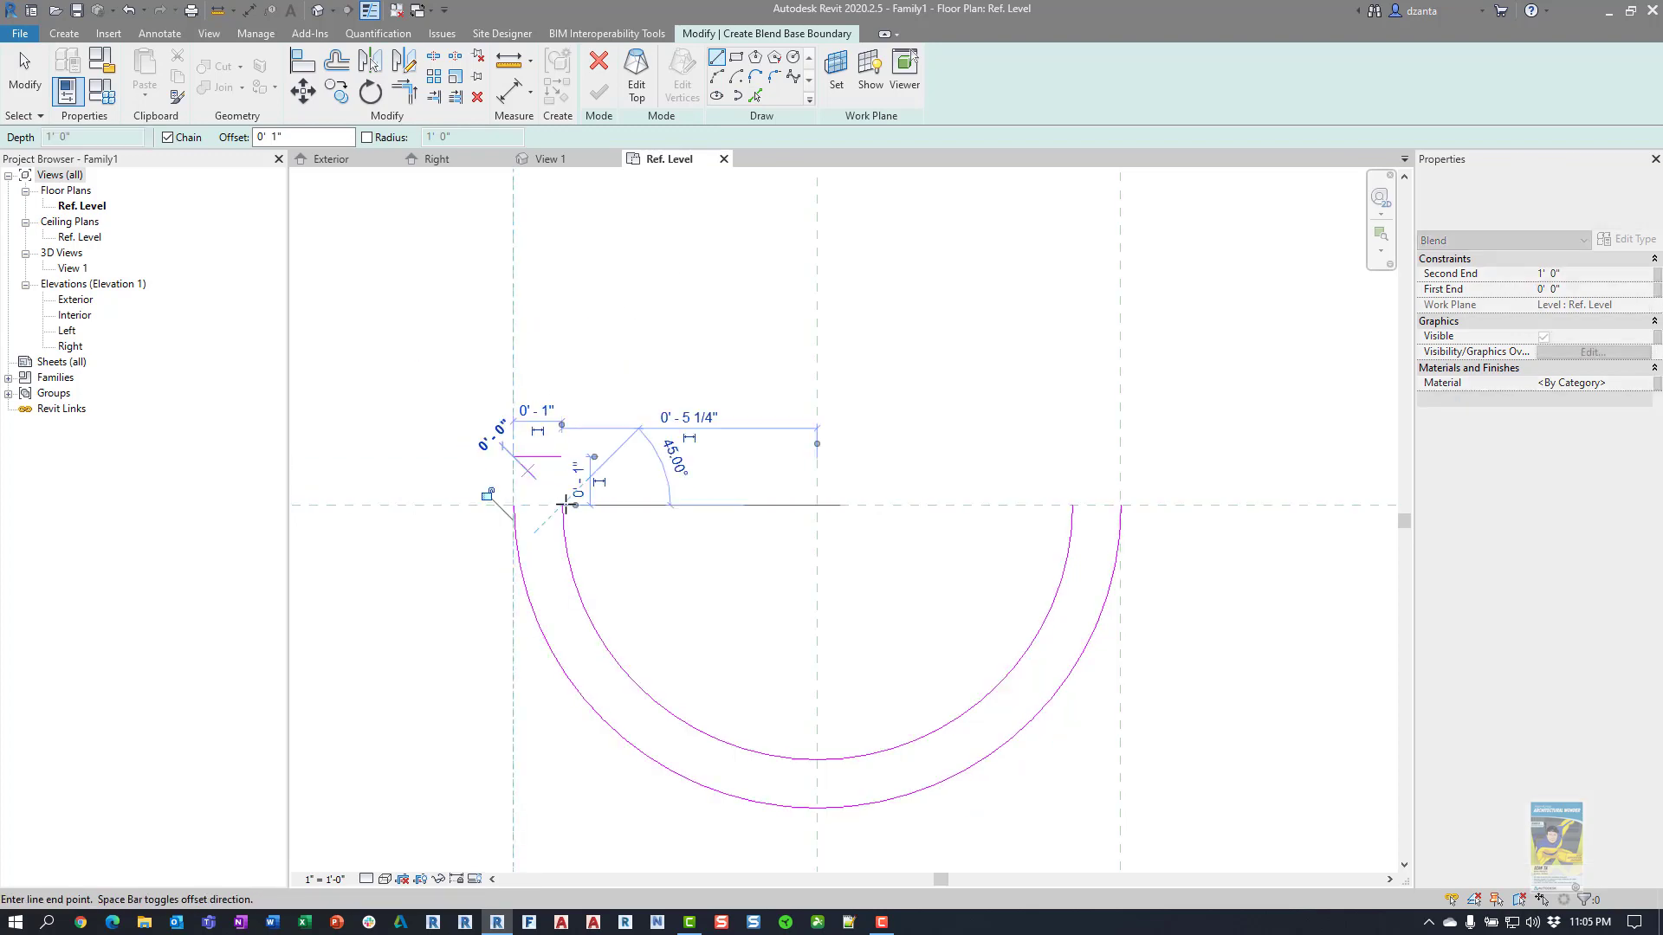
{"action": "key", "text": "Escape"}
{"action": "key", "text": "Escape"}
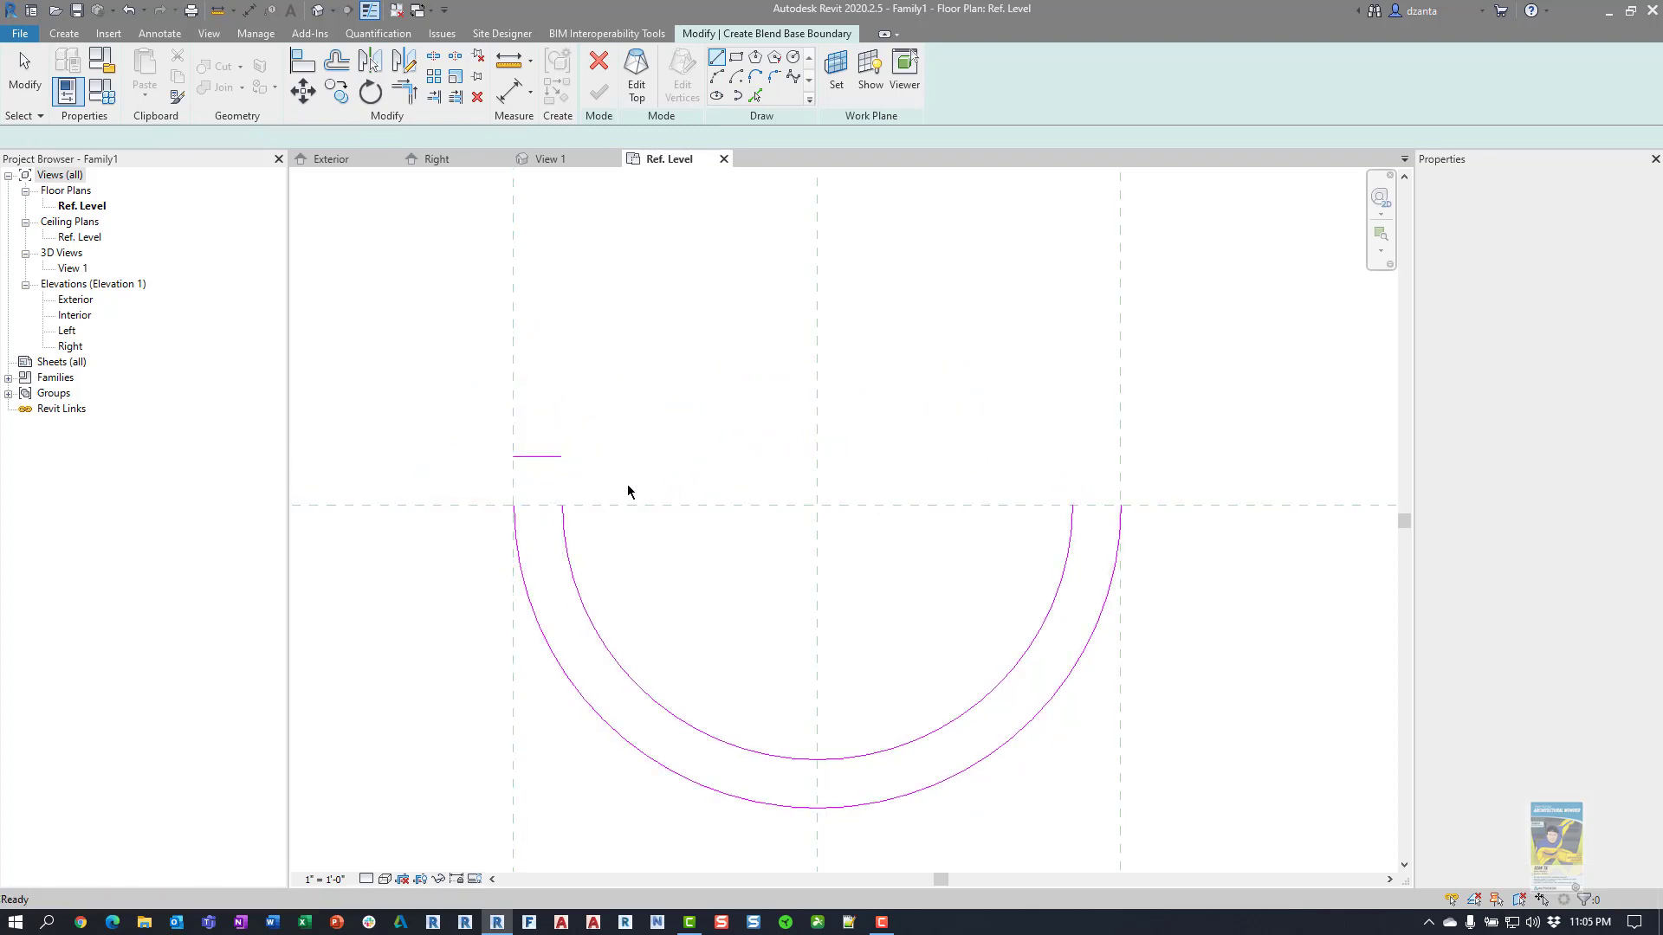
{"action": "left_click", "coordinate": [543, 456]}
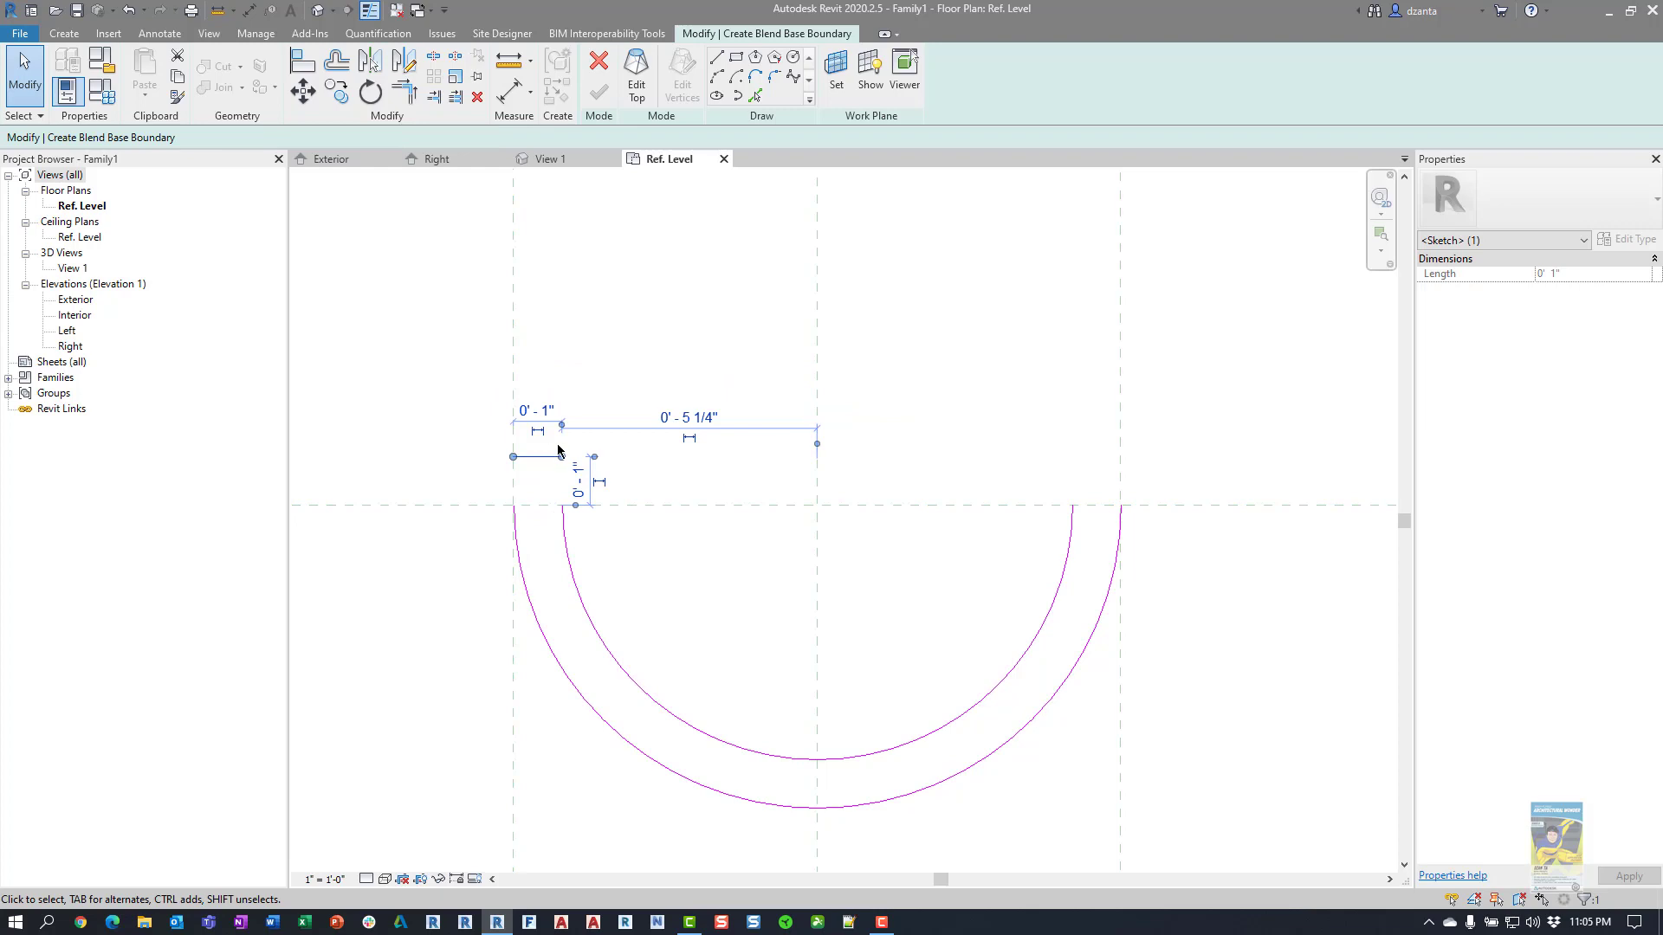
{"action": "key", "text": "Delete"}
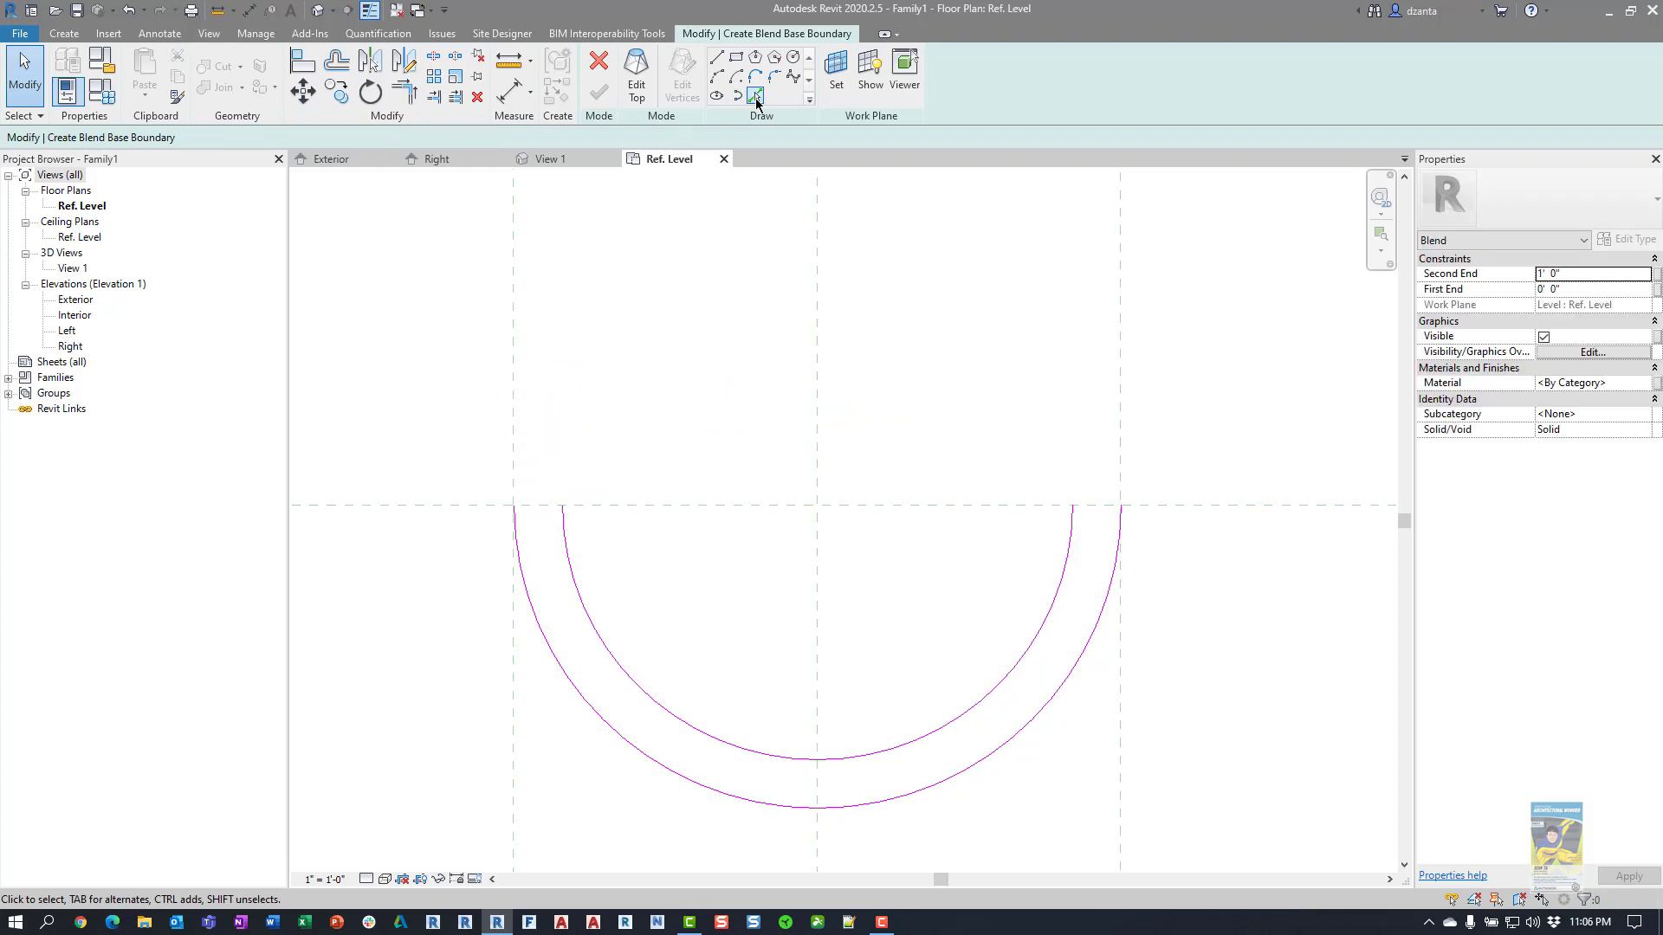
Close the left end of the base profile with a line locked to the horizontal reference plane and trimmed to both arcs
{"action": "left_click", "coordinate": [755, 97]}
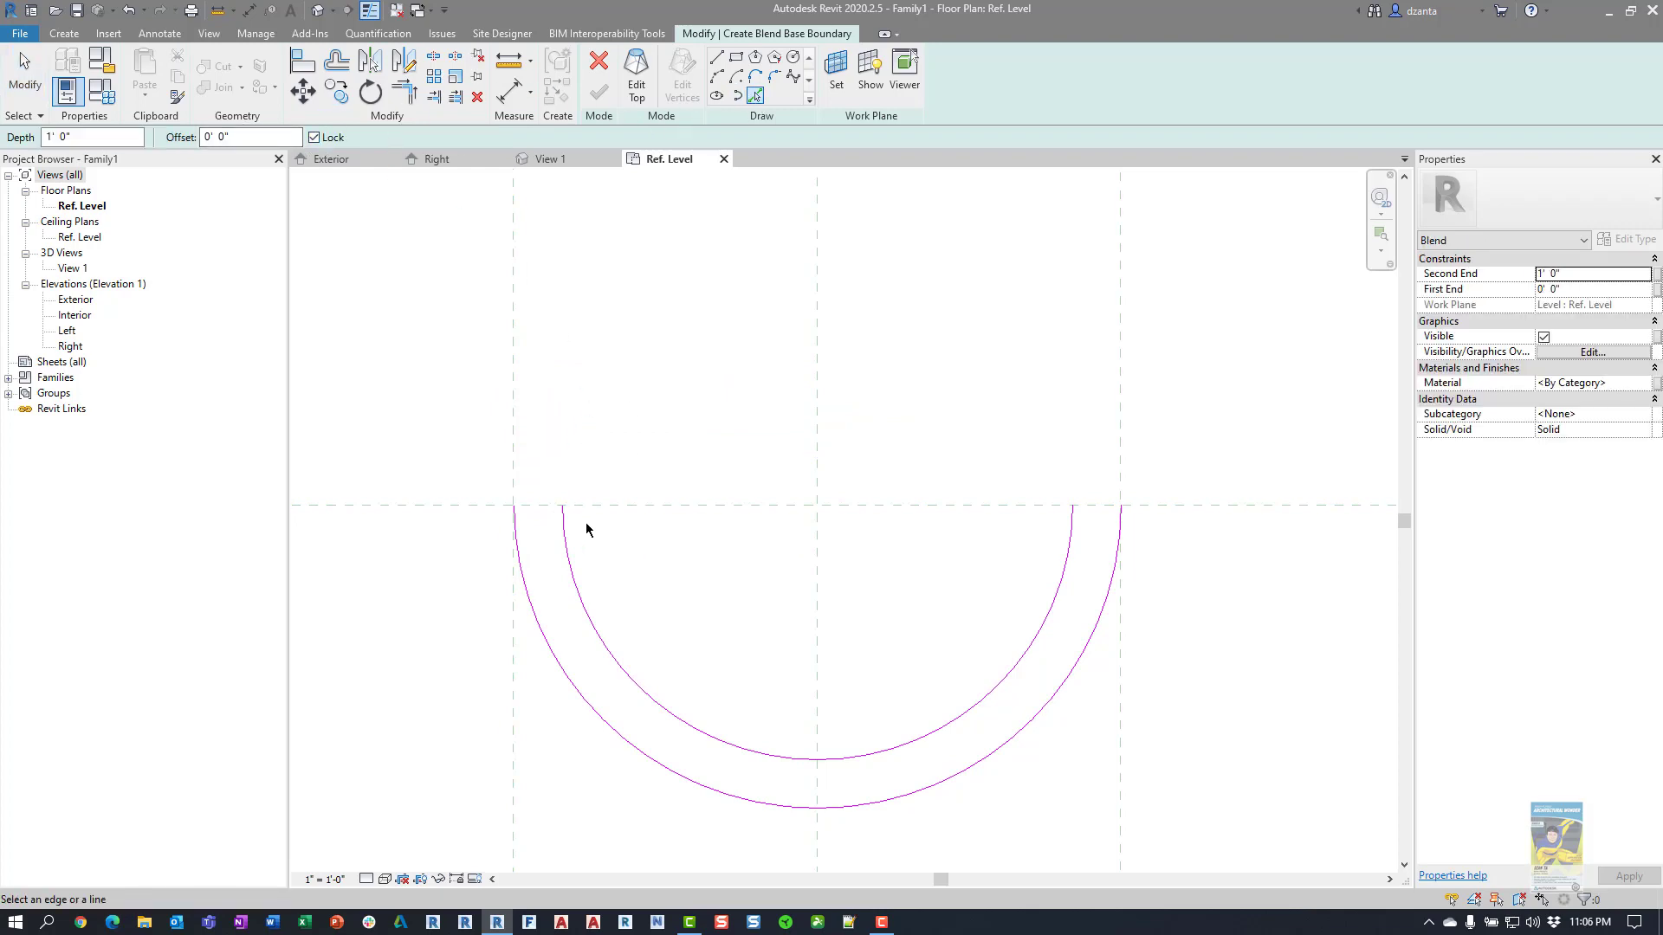
{"action": "left_click", "coordinate": [606, 505]}
{"action": "key", "text": "t"}
{"action": "key", "text": "r"}
{"action": "left_click", "coordinate": [578, 546]}
{"action": "left_click", "coordinate": [549, 508]}
{"action": "left_click", "coordinate": [526, 502]}
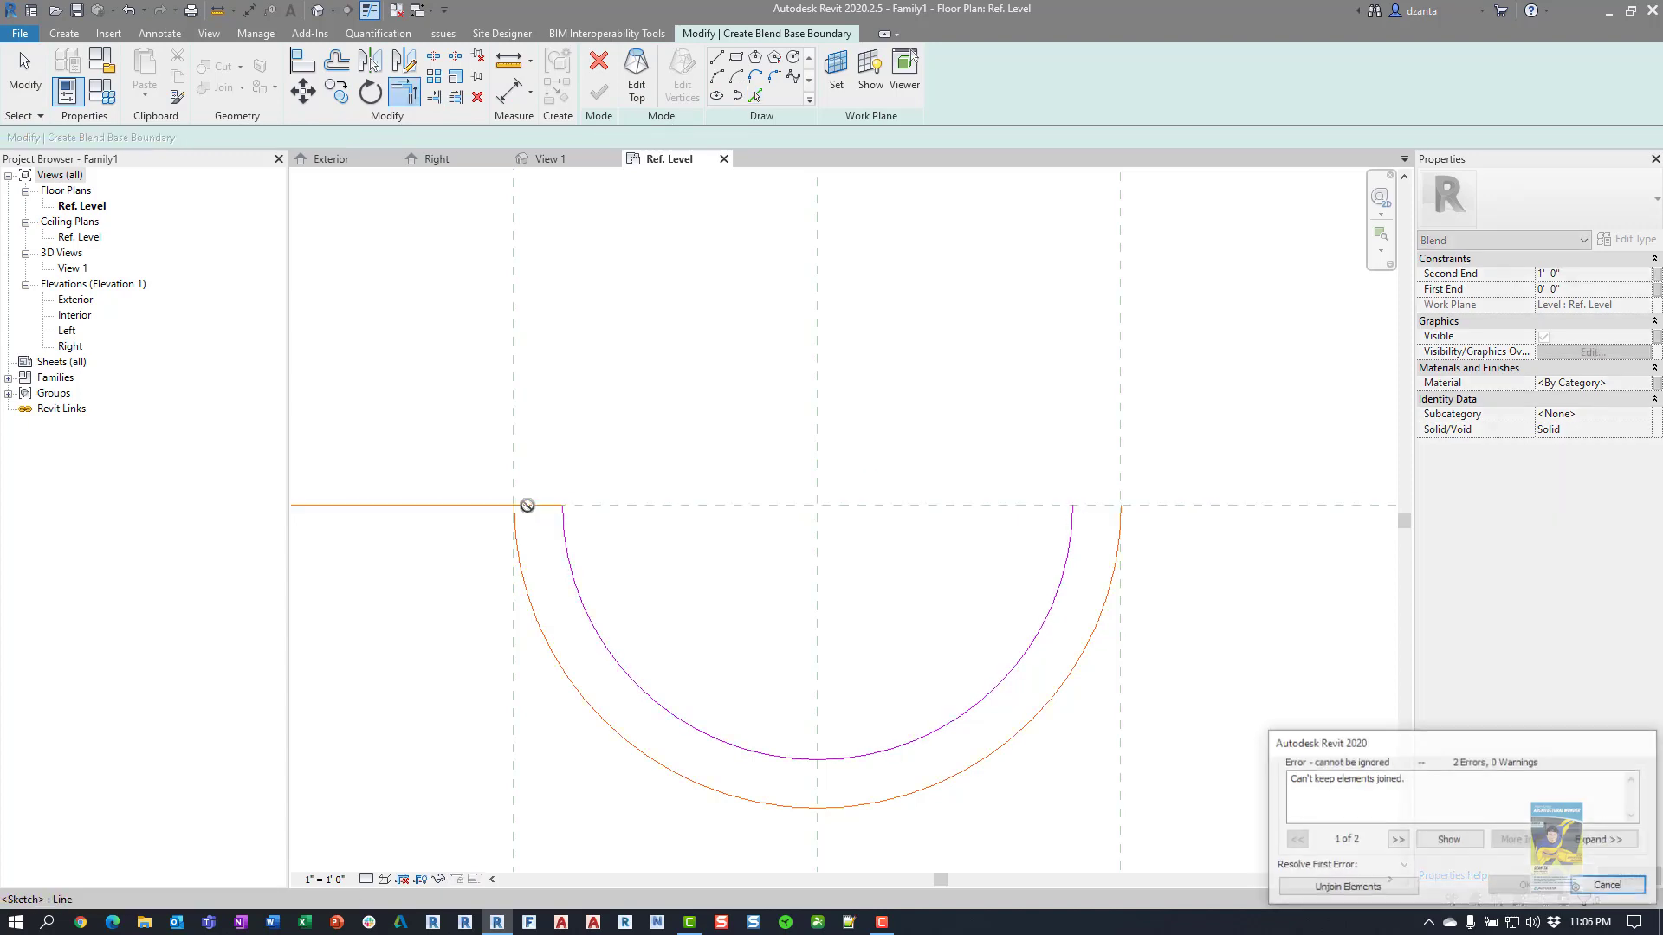
{"action": "left_click", "coordinate": [1299, 889]}
{"action": "left_click", "coordinate": [517, 554]}
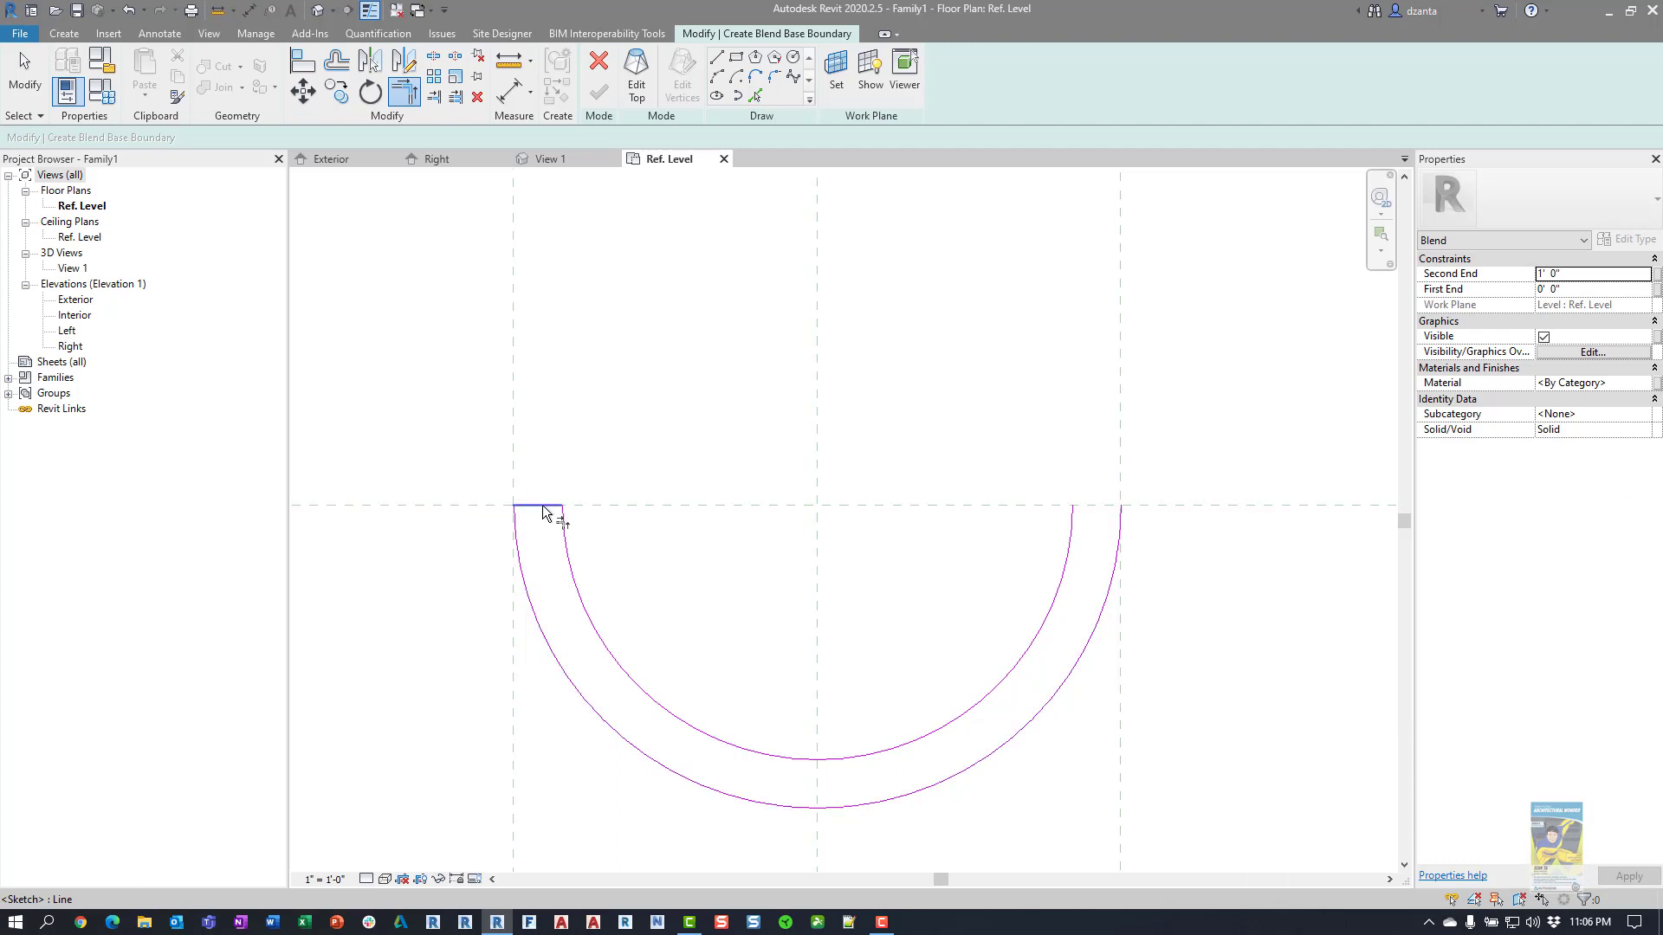
Close the right end of the base profile with a line picked from the horizontal reference plane and trimmed to both arcs
{"action": "left_click", "coordinate": [755, 97]}
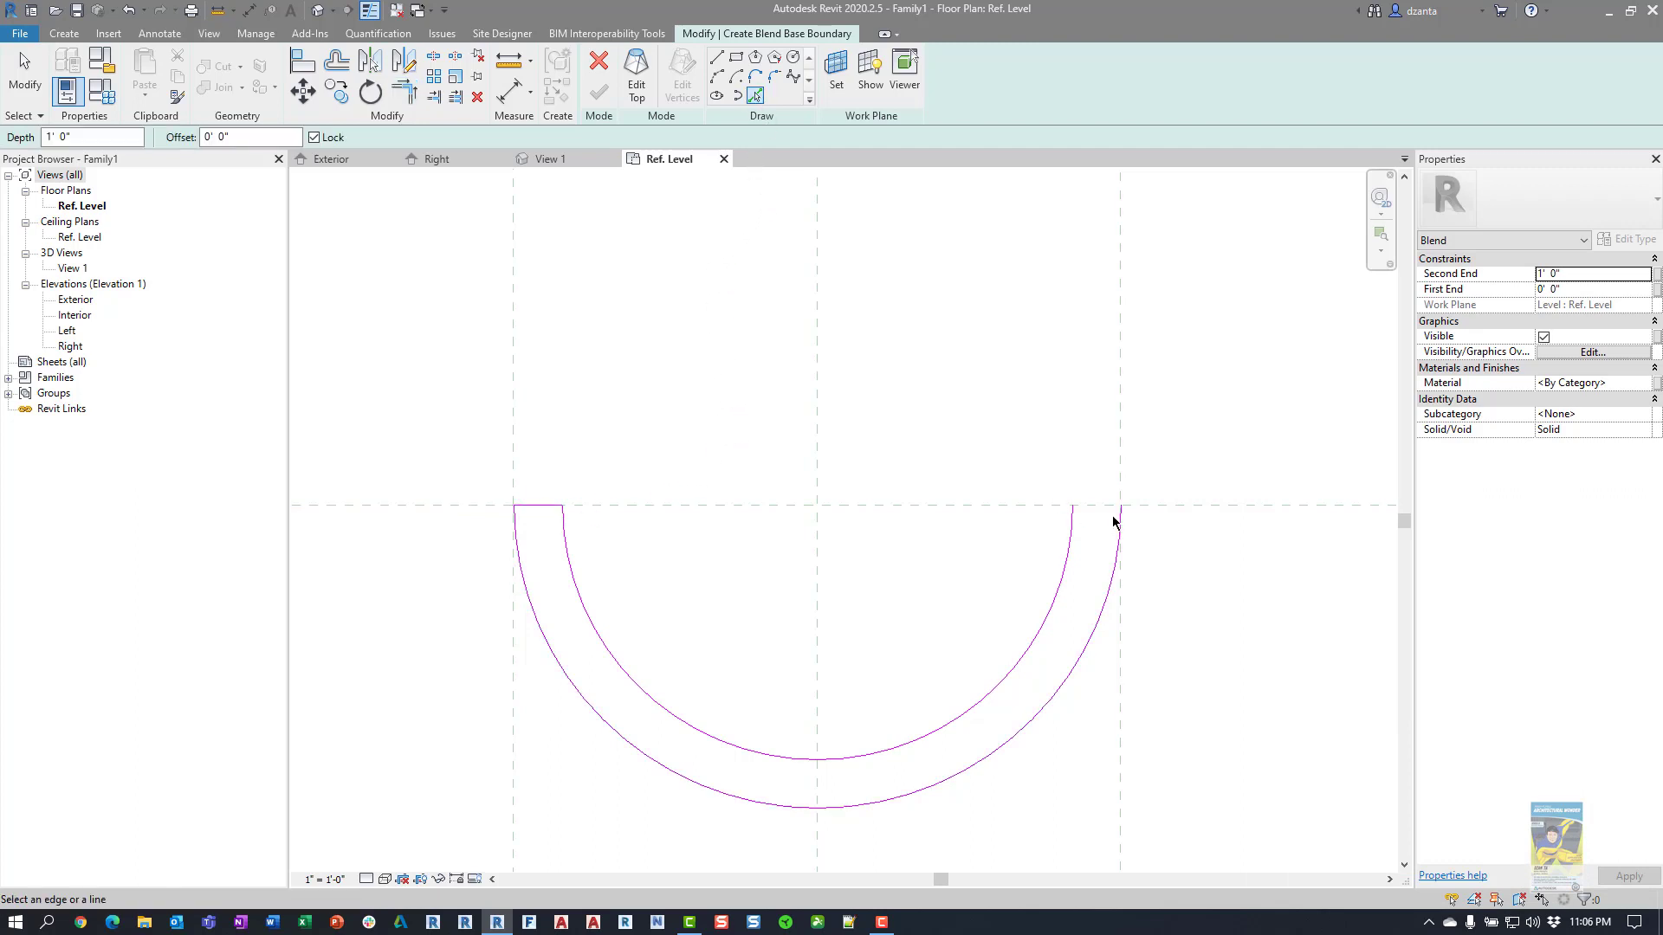
{"action": "left_click", "coordinate": [1104, 513]}
{"action": "key", "text": "t"}
{"action": "key", "text": "r"}
{"action": "left_click", "coordinate": [1114, 511]}
{"action": "left_click", "coordinate": [1066, 539]}
{"action": "left_click", "coordinate": [24, 74]}
Check the base sketch in the Exterior elevation, and start the blend's top boundary on the work plane Reference Plane : Top
{"action": "scroll", "coordinate": [743, 434], "scroll_direction": "down", "scroll_amount": 2}
{"action": "middle_click_drag", "start_coordinate": [783, 501], "coordinate": [786, 568]}
{"action": "scroll", "coordinate": [795, 561], "scroll_direction": "down", "scroll_amount": 1}
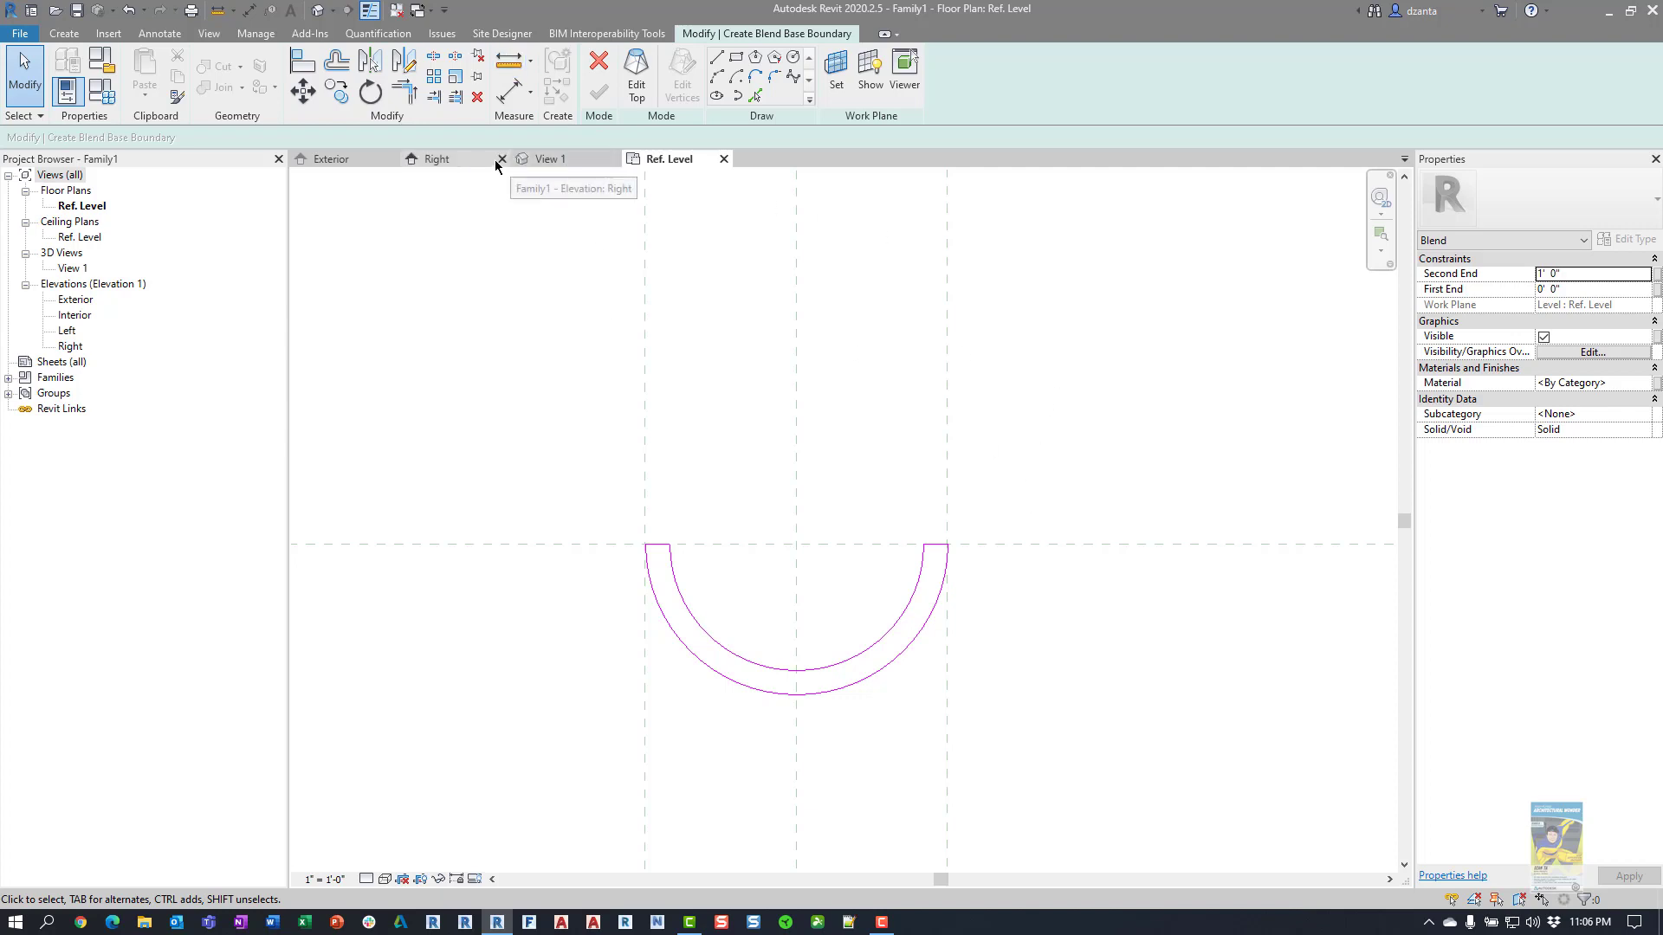
{"action": "left_click", "coordinate": [353, 158]}
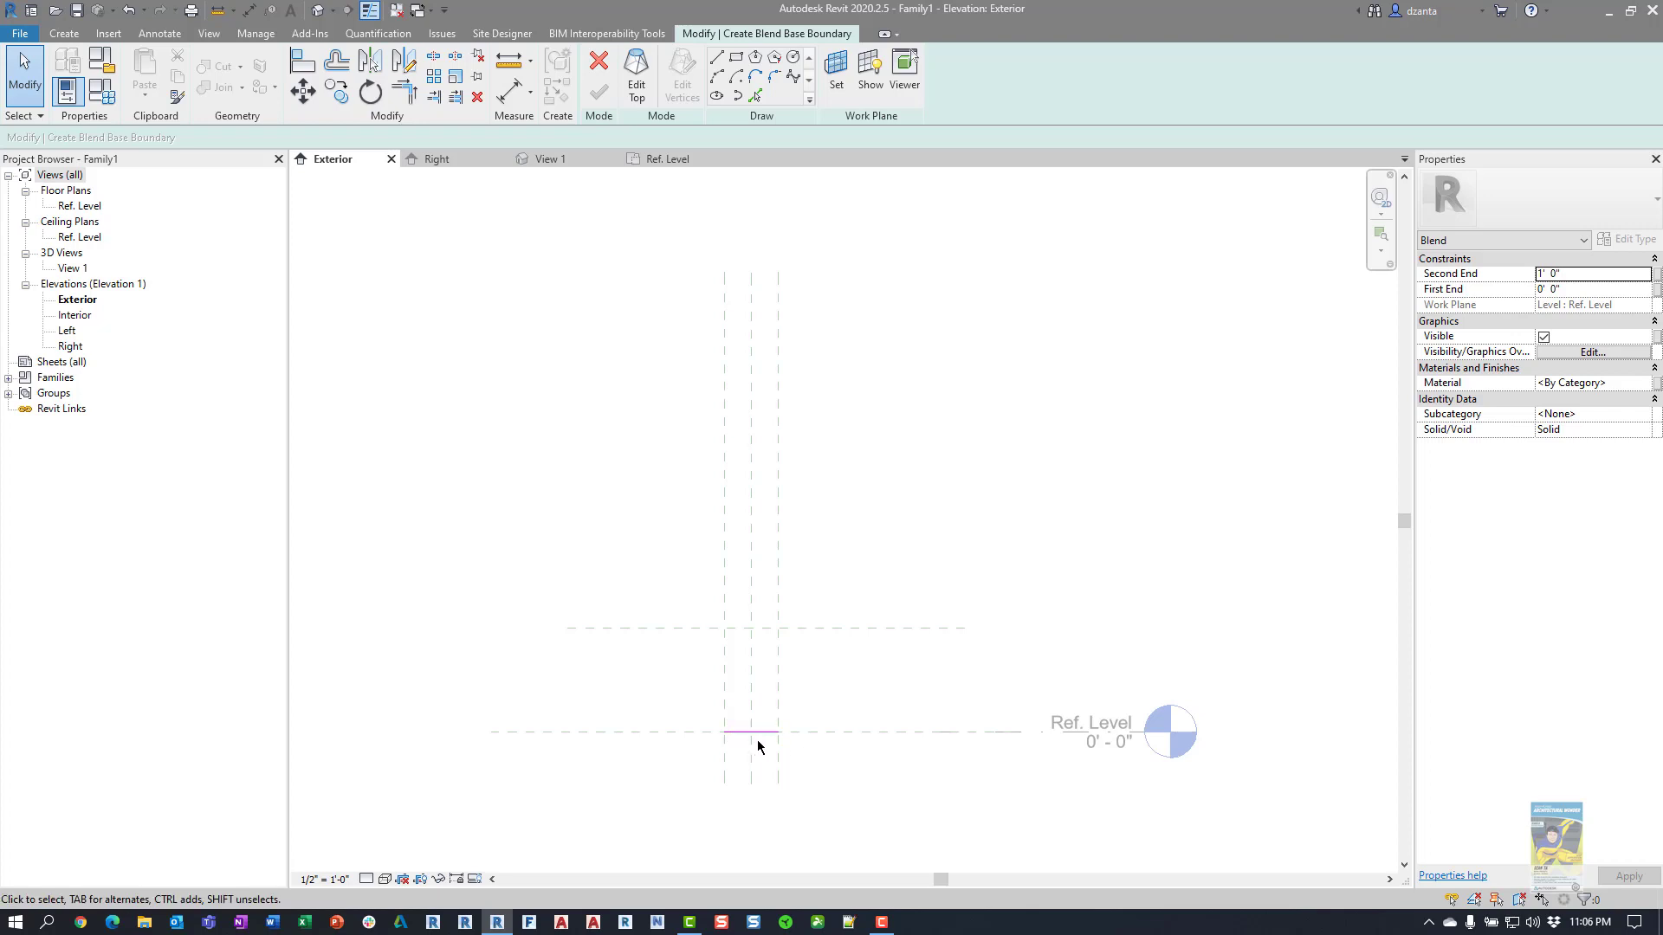
{"action": "left_click", "coordinate": [657, 159]}
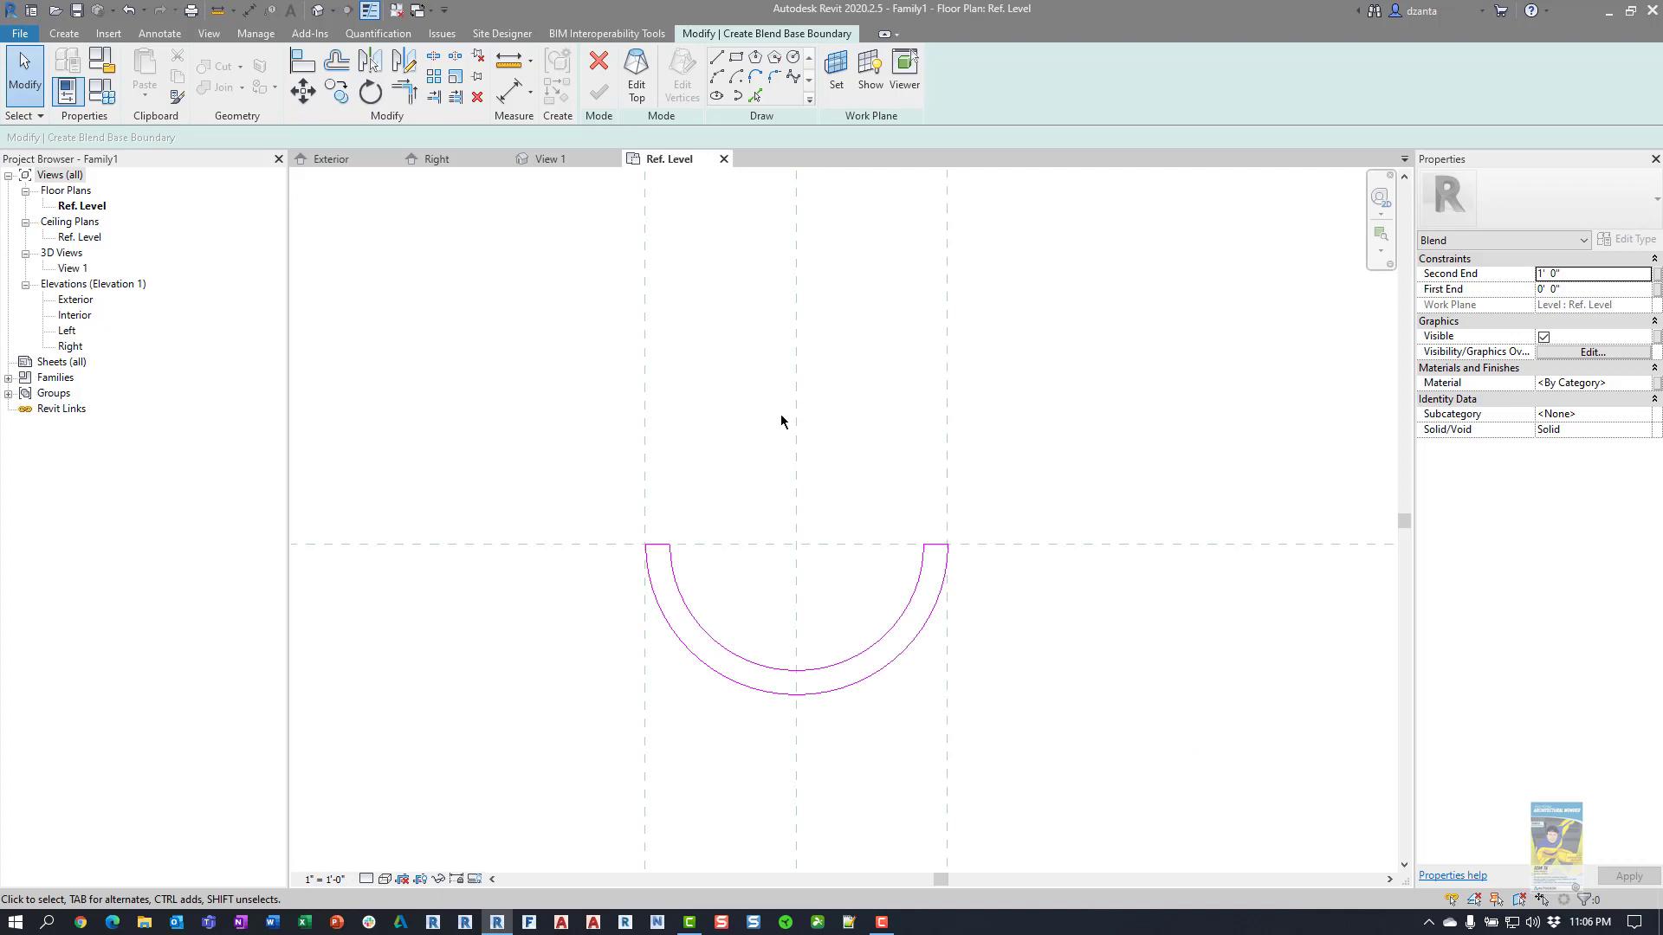
{"action": "left_click", "coordinate": [645, 88]}
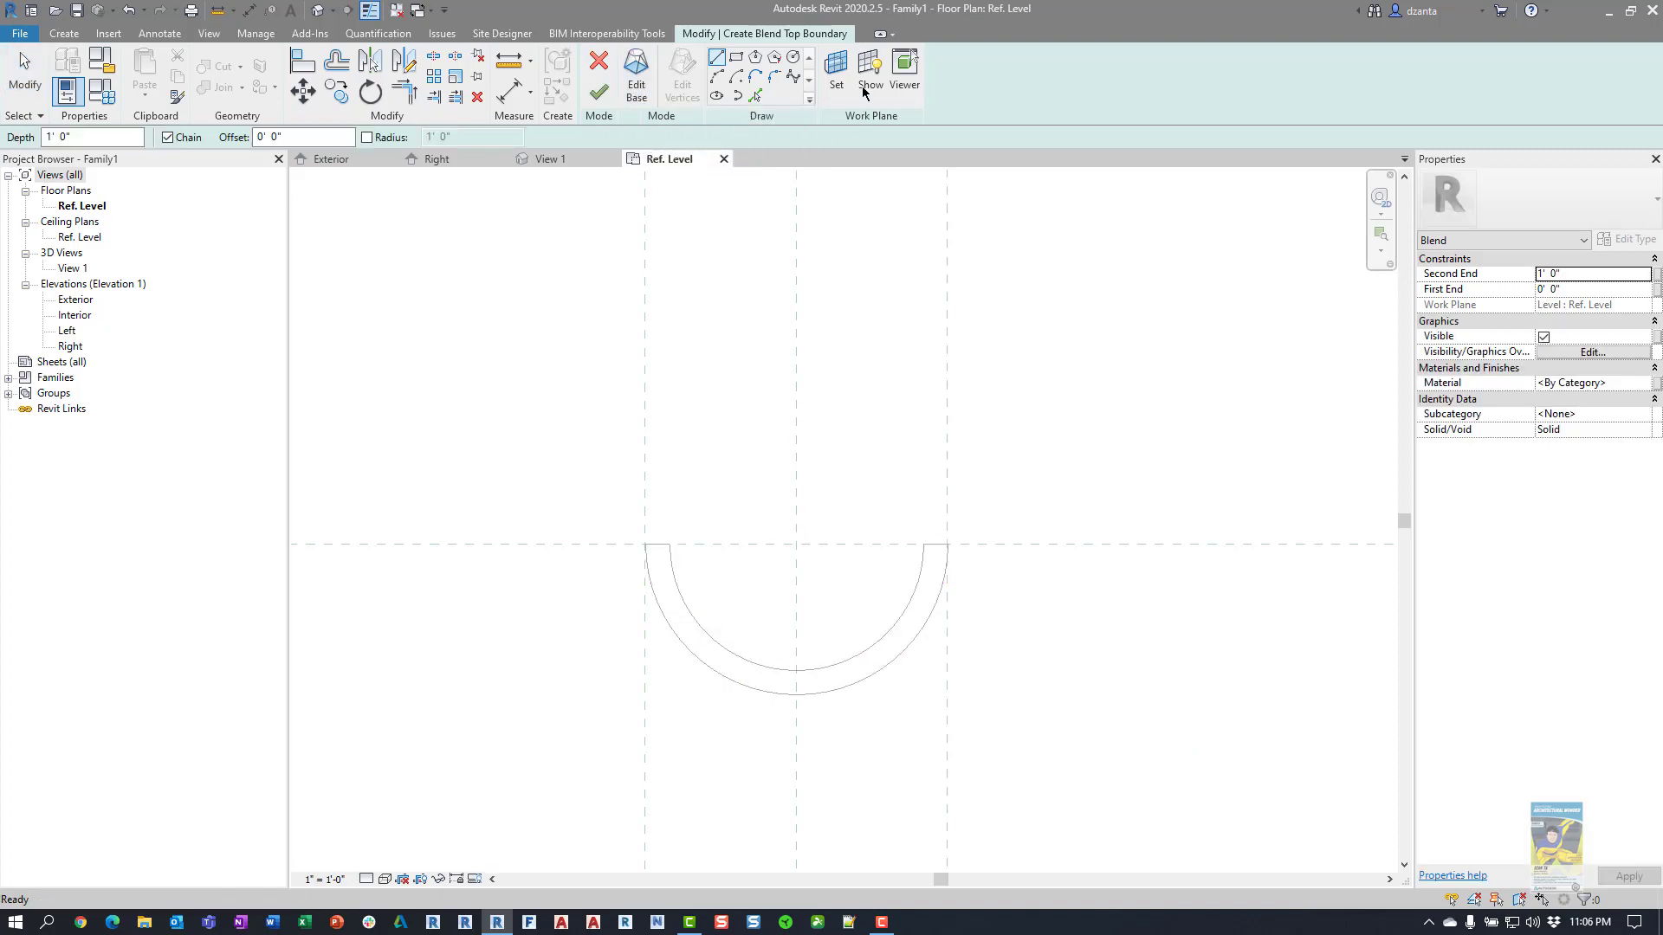
{"action": "left_click", "coordinate": [836, 84]}
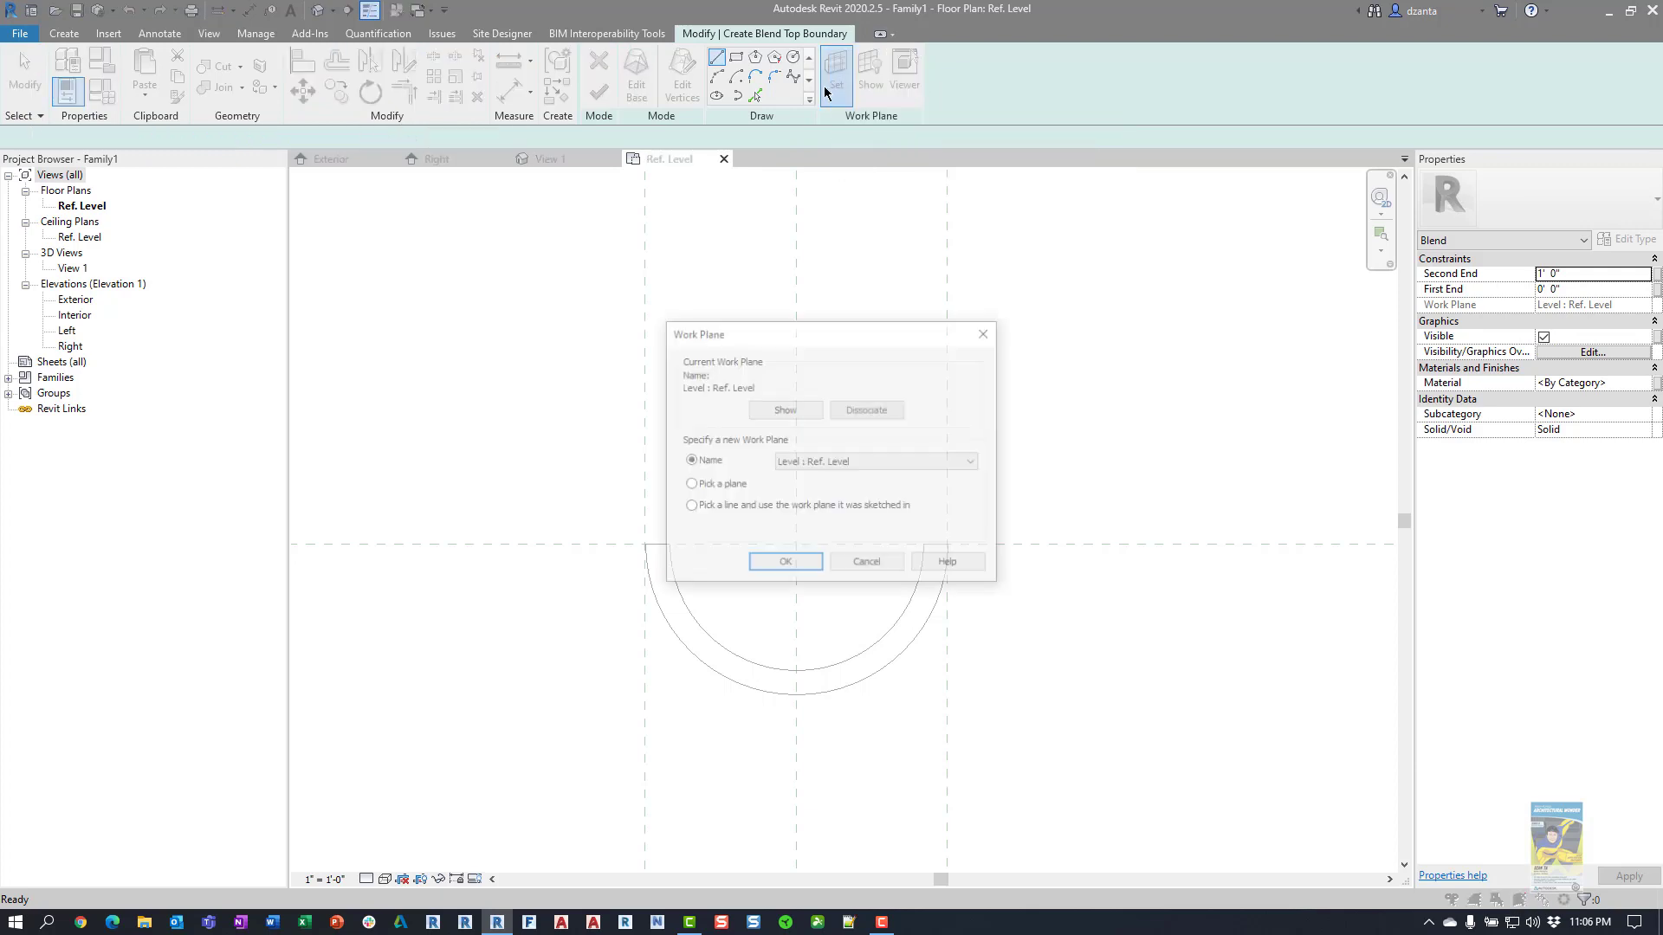
{"action": "left_click", "coordinate": [783, 462]}
{"action": "left_click", "coordinate": [815, 502]}
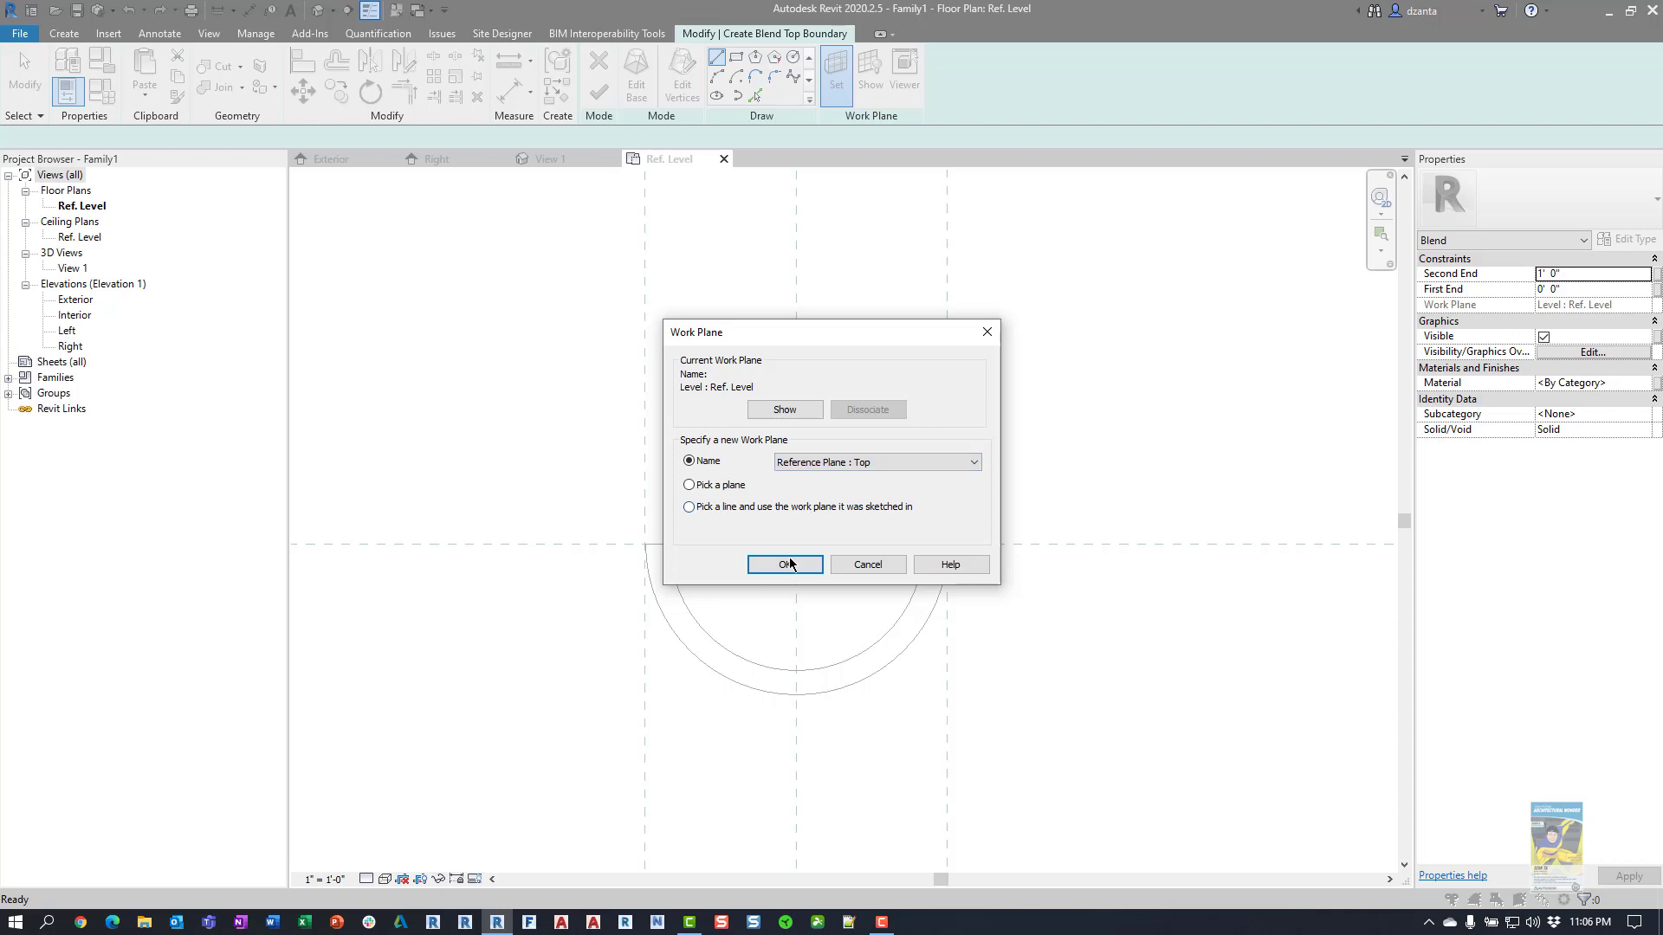
{"action": "left_click", "coordinate": [788, 564]}
Sketch a semicircular top arc directly over the base's inner arc, from one inner endpoint to the other
{"action": "scroll", "coordinate": [814, 563], "scroll_direction": "up", "scroll_amount": 3}
{"action": "left_click", "coordinate": [716, 76]}
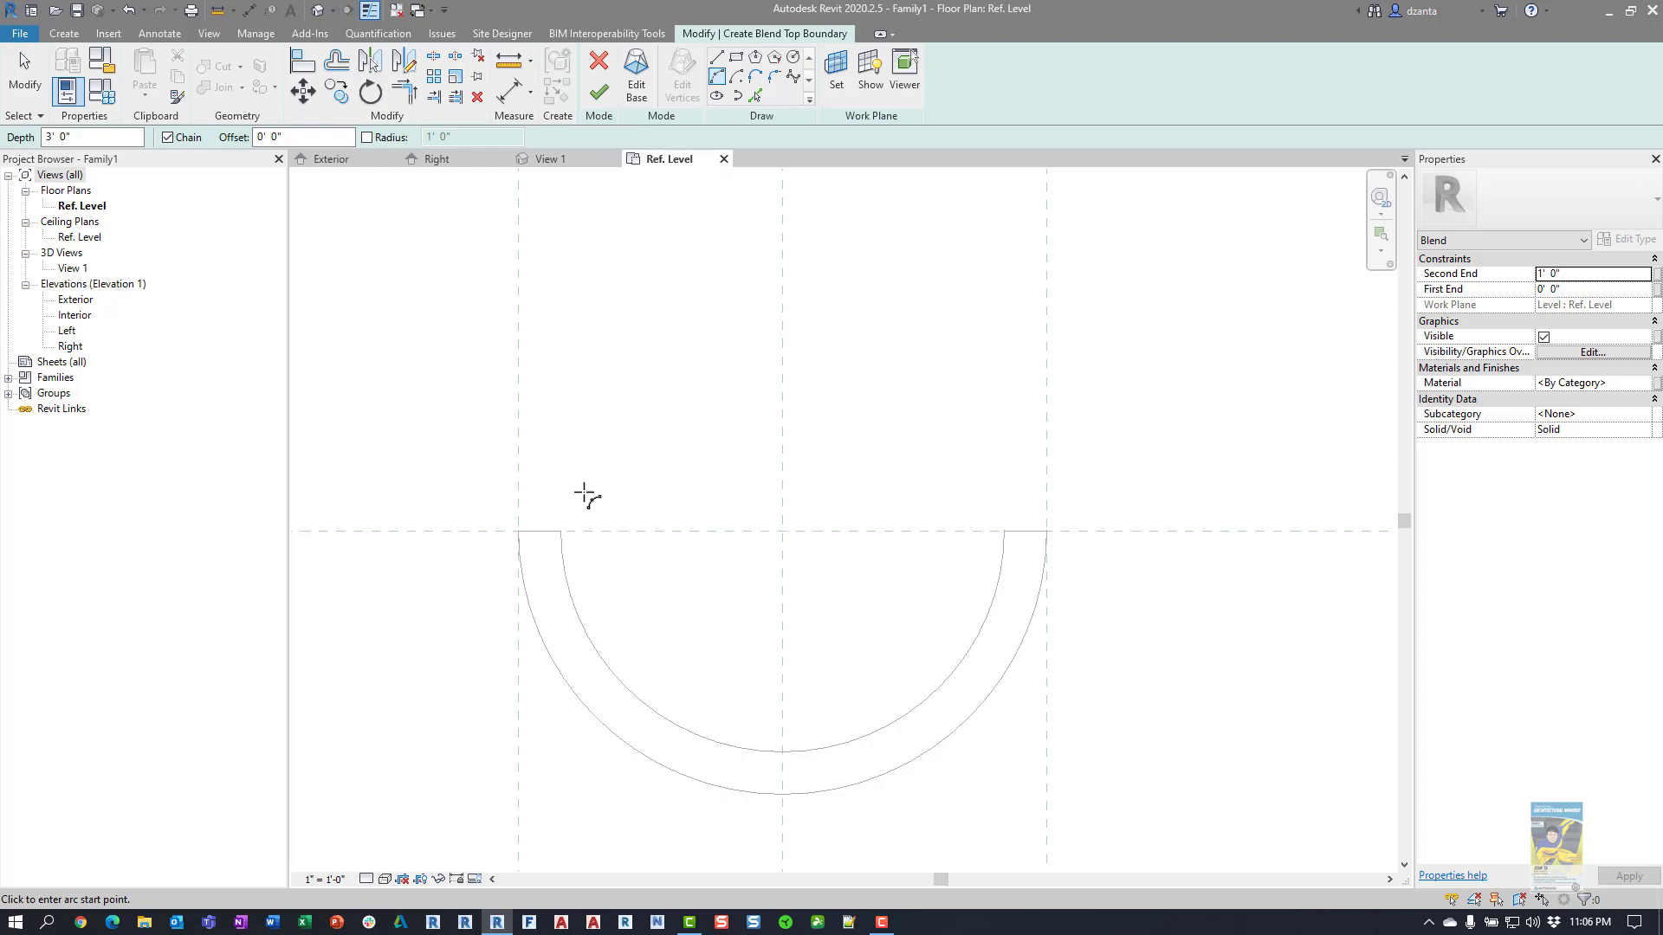
{"action": "left_click", "coordinate": [562, 531]}
{"action": "left_click", "coordinate": [996, 531]}
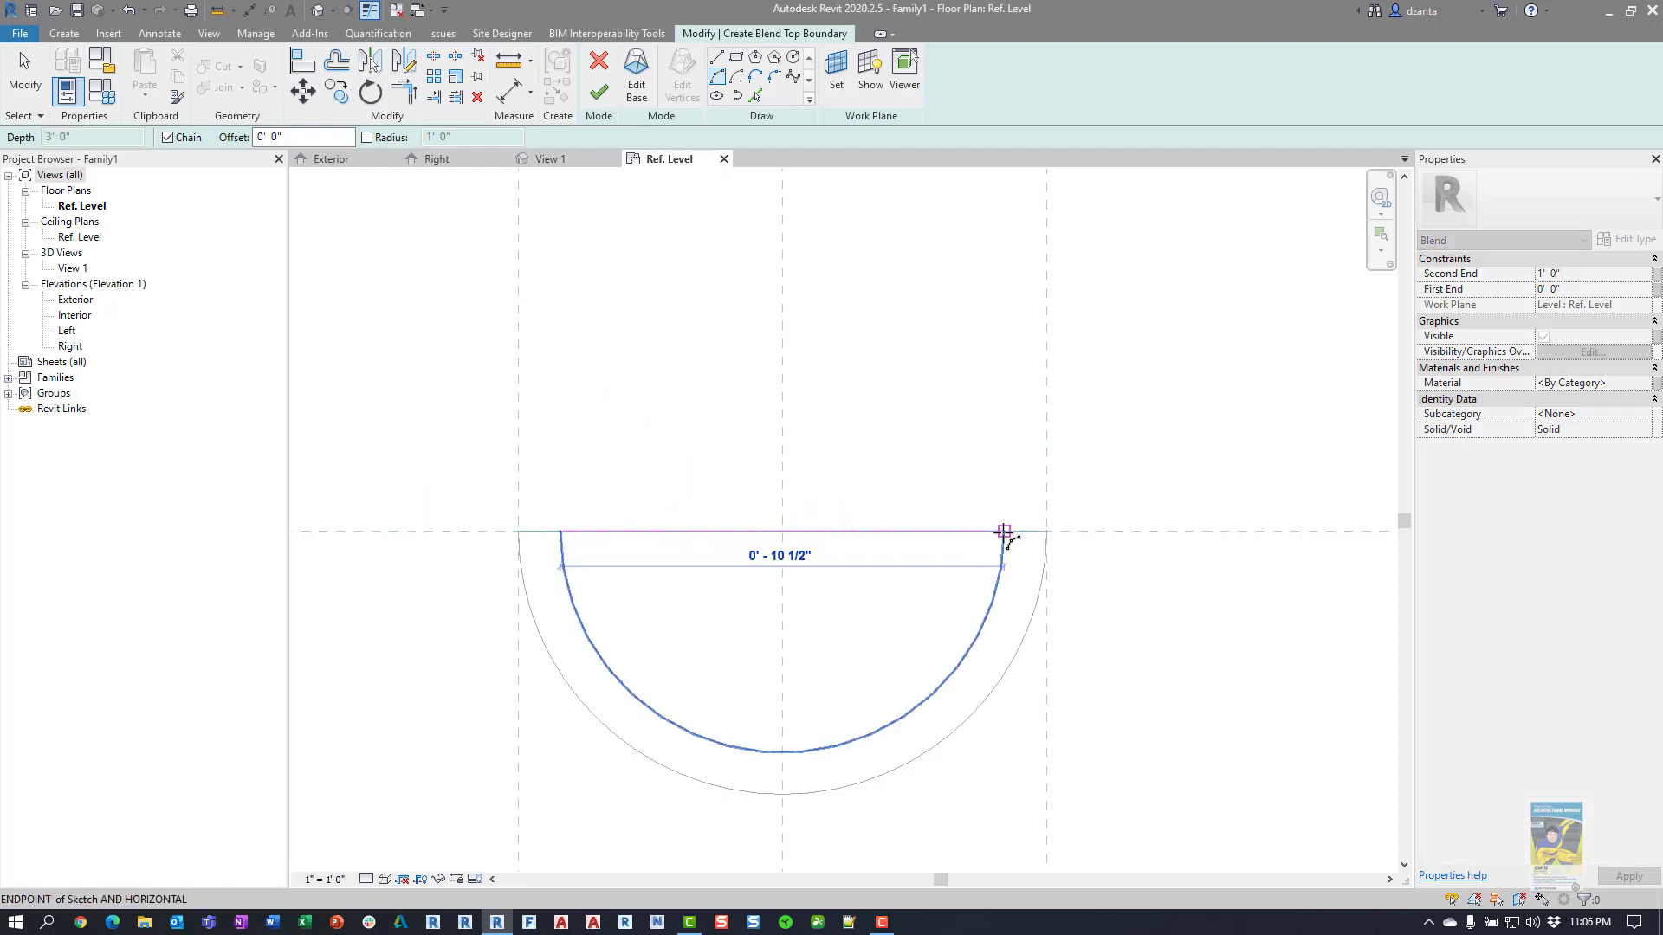
{"action": "left_click", "coordinate": [783, 750]}
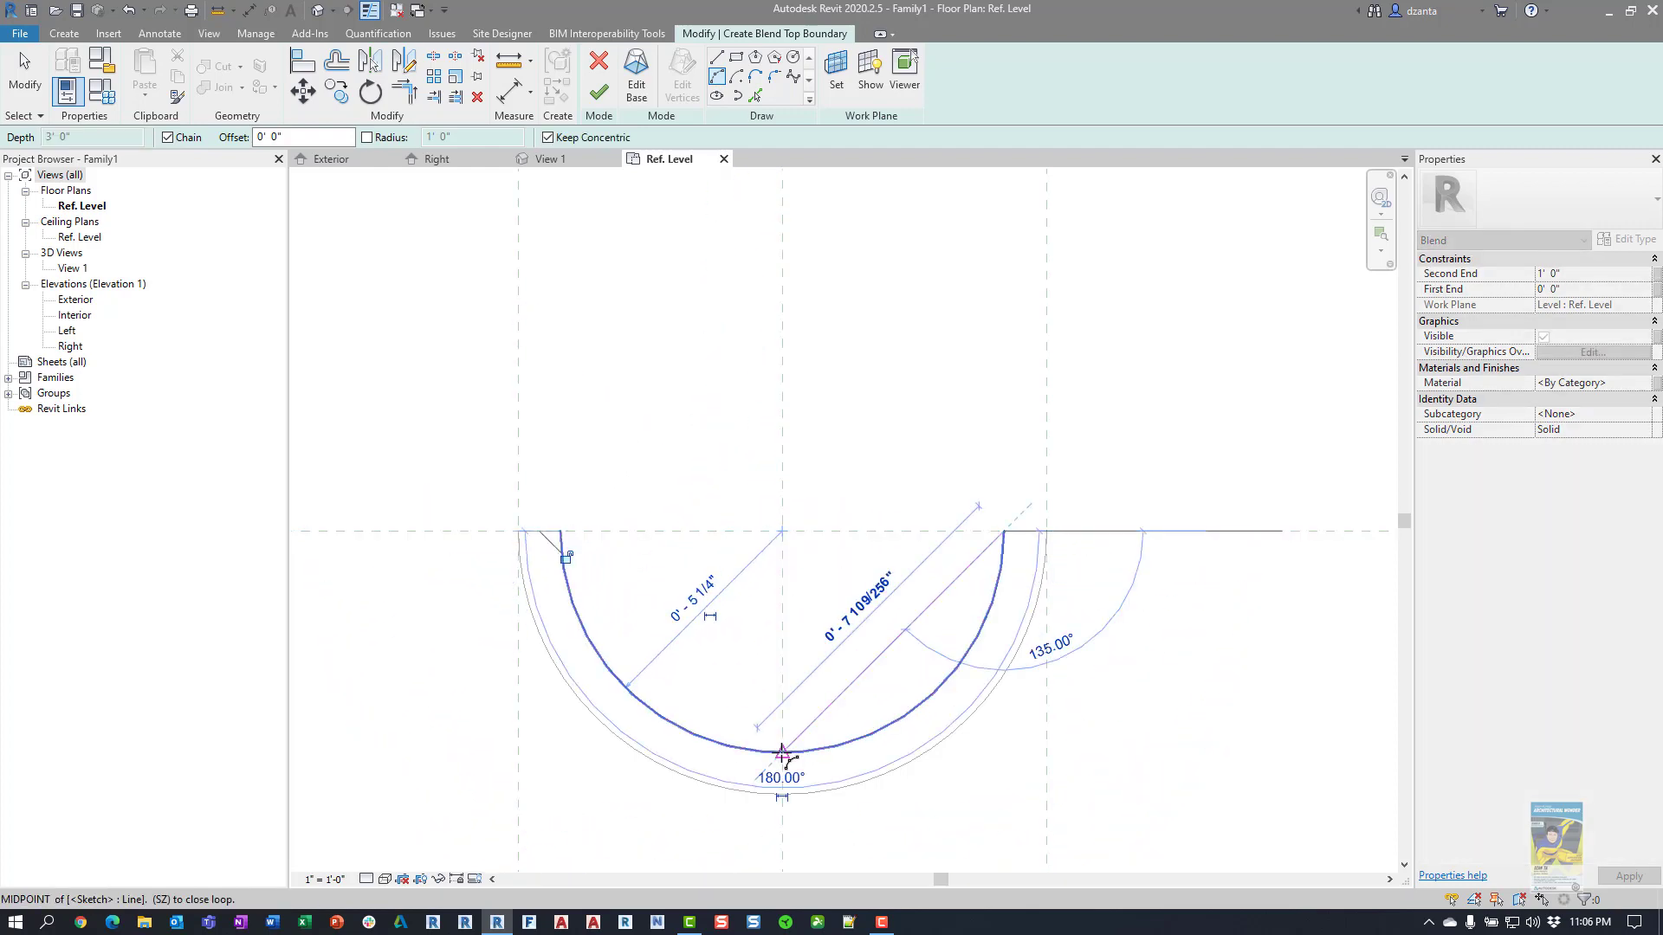
{"action": "left_click", "coordinate": [23, 82]}
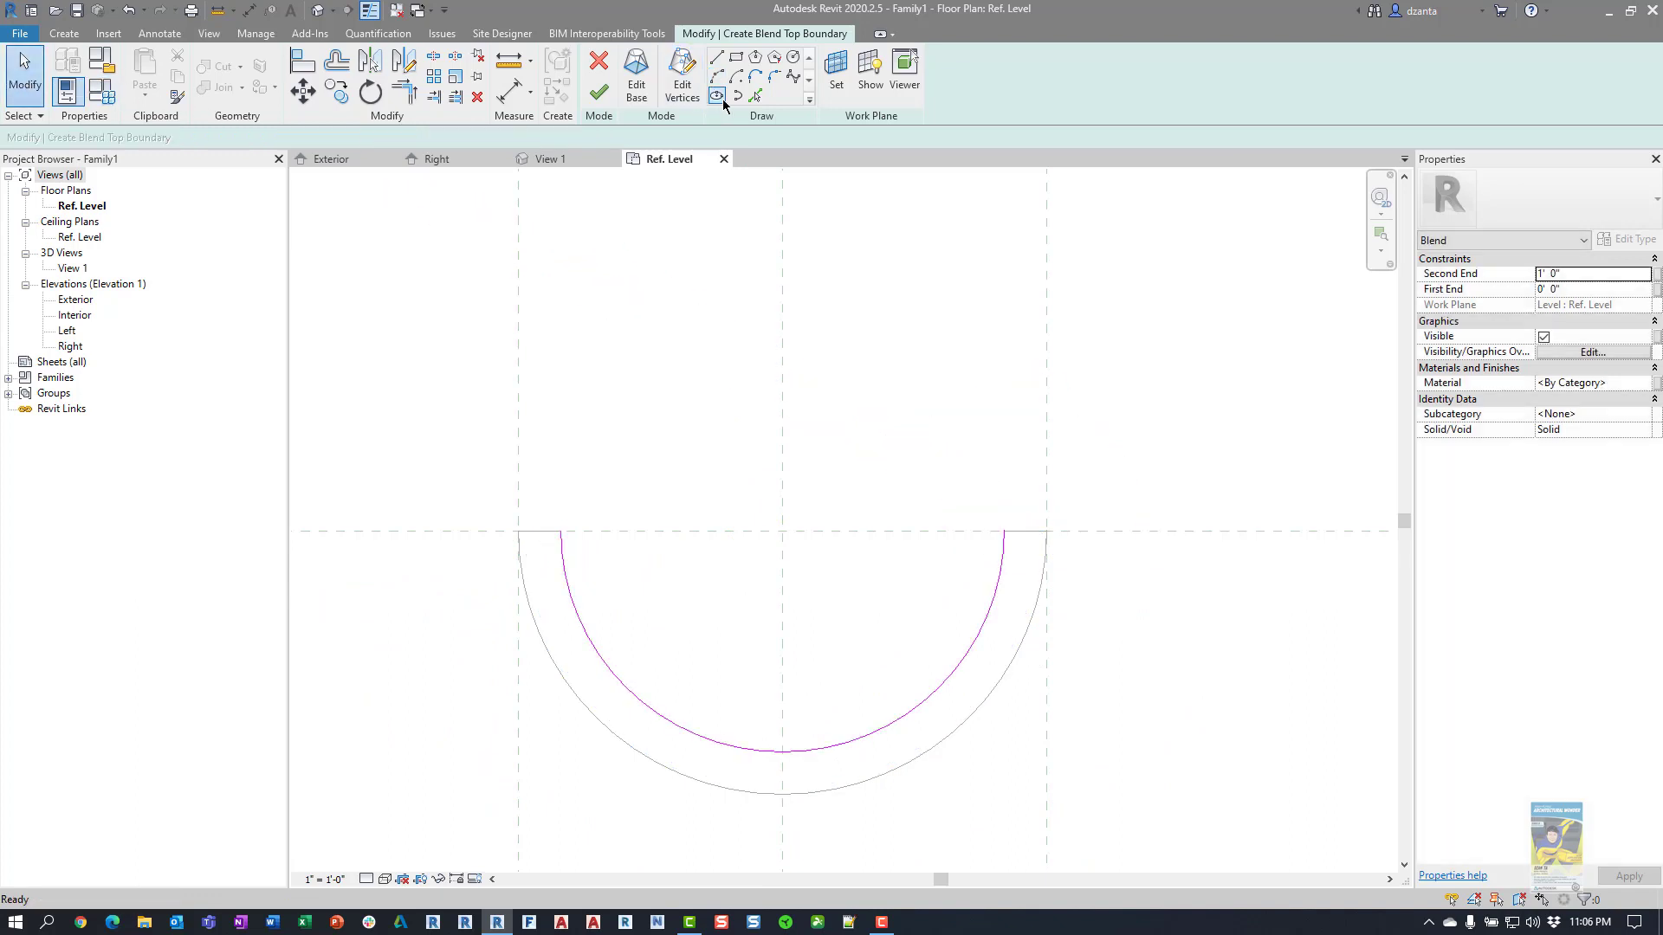
Add a concentric copy of the top arc, offset 1" to the inside
{"action": "left_click", "coordinate": [756, 97]}
{"action": "left_click", "coordinate": [215, 137]}
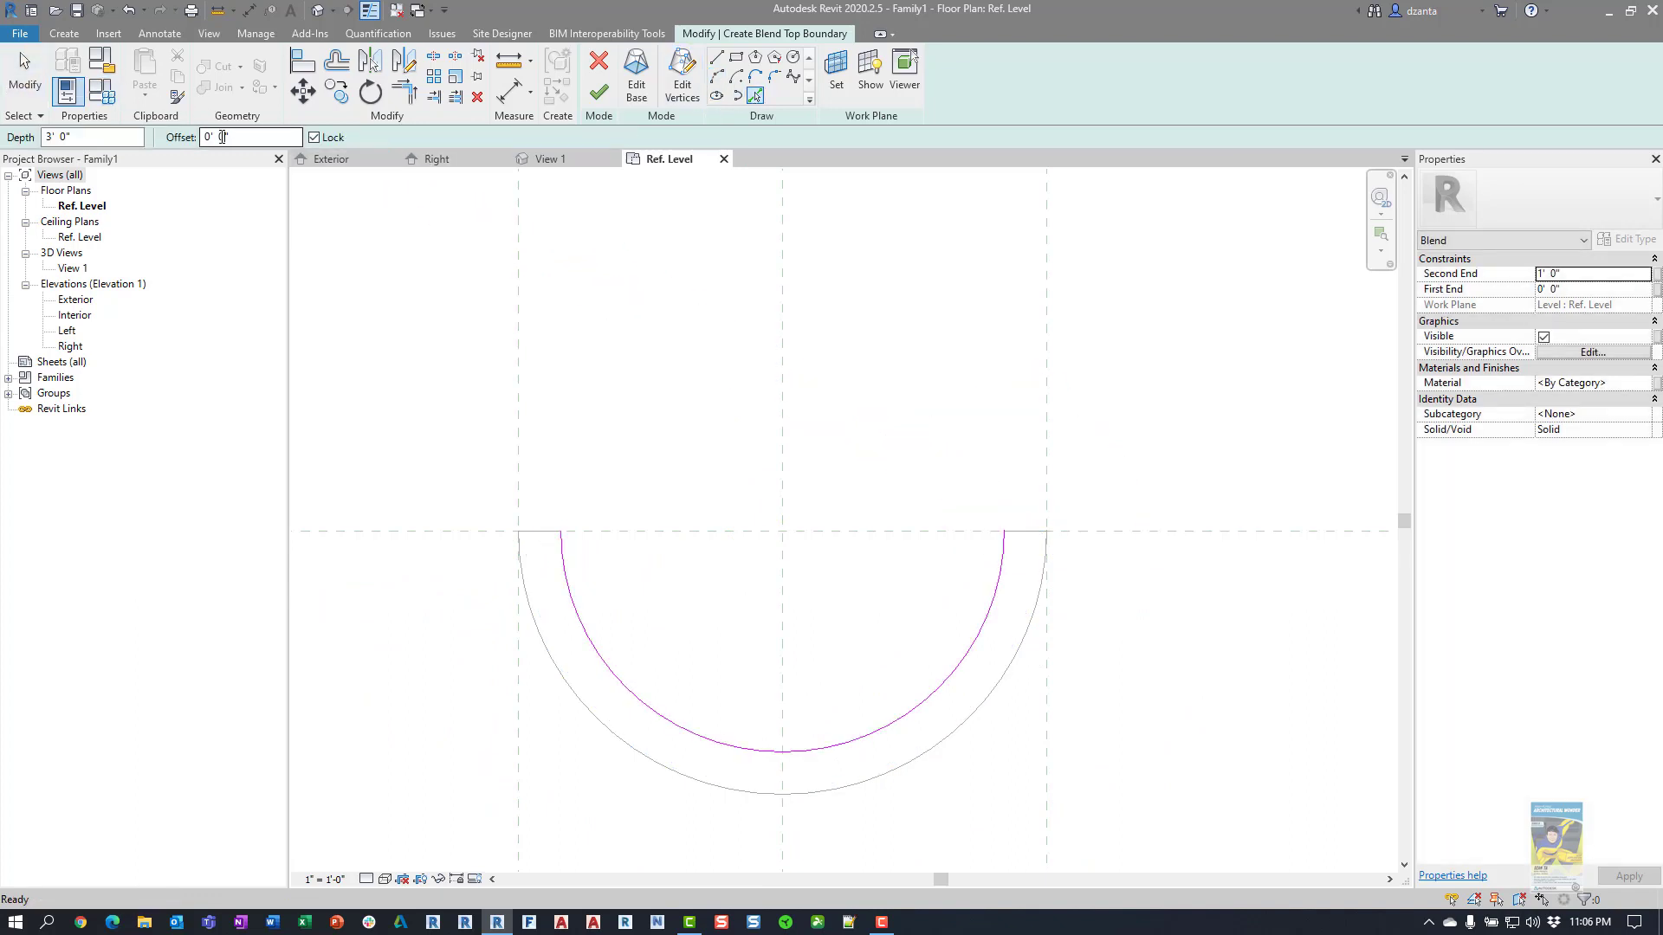
{"action": "type", "text": "1\""}
{"action": "left_click", "coordinate": [616, 675]}
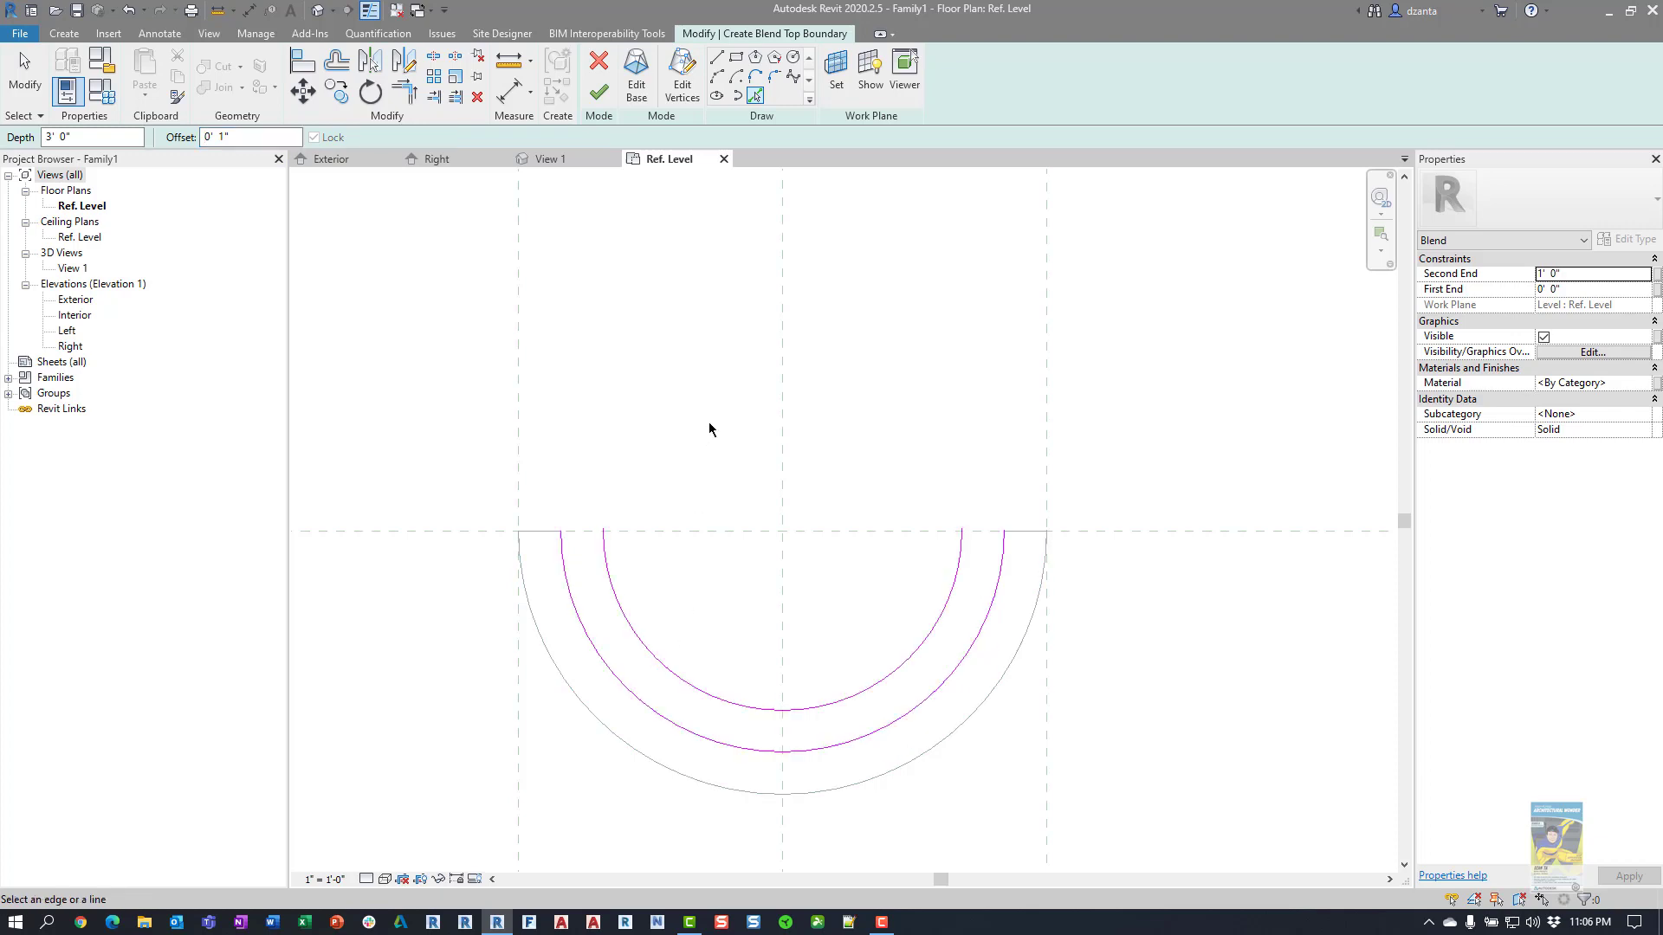
{"action": "key", "text": "Escape"}
Close the left end of the top profile with a line picked from the horizontal reference plane and trimmed to both arcs
{"action": "left_click", "coordinate": [756, 97]}
{"action": "left_click", "coordinate": [858, 532]}
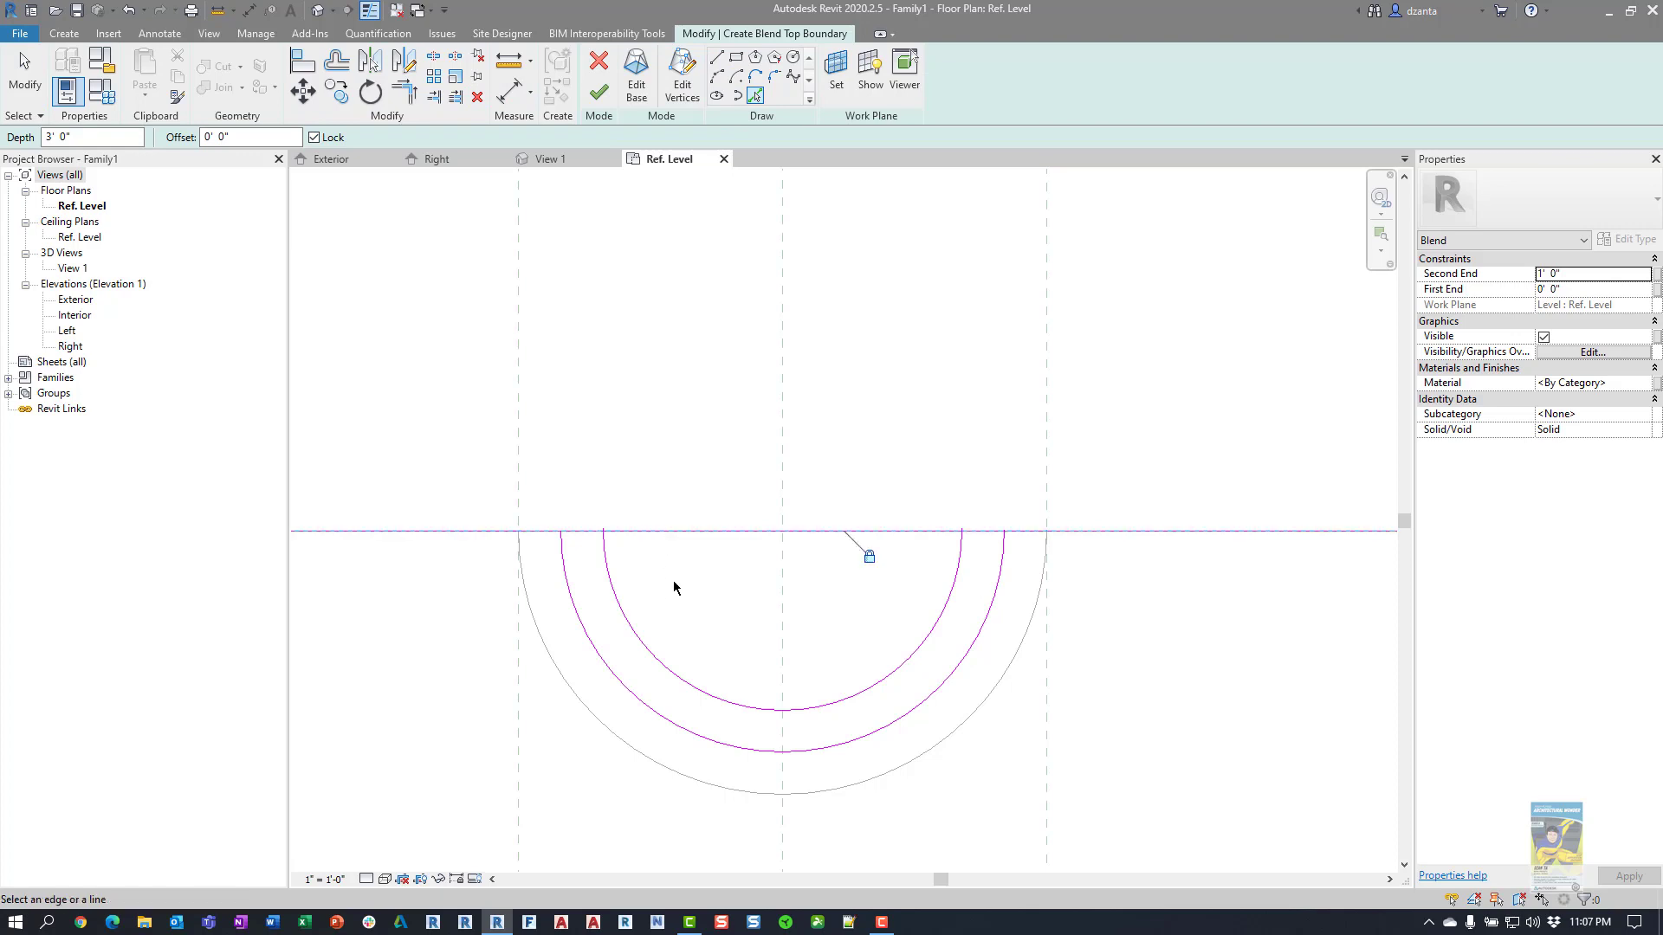
{"action": "key", "text": "t"}
{"action": "key", "text": "r"}
{"action": "left_click", "coordinate": [594, 533]}
{"action": "left_click", "coordinate": [568, 548]}
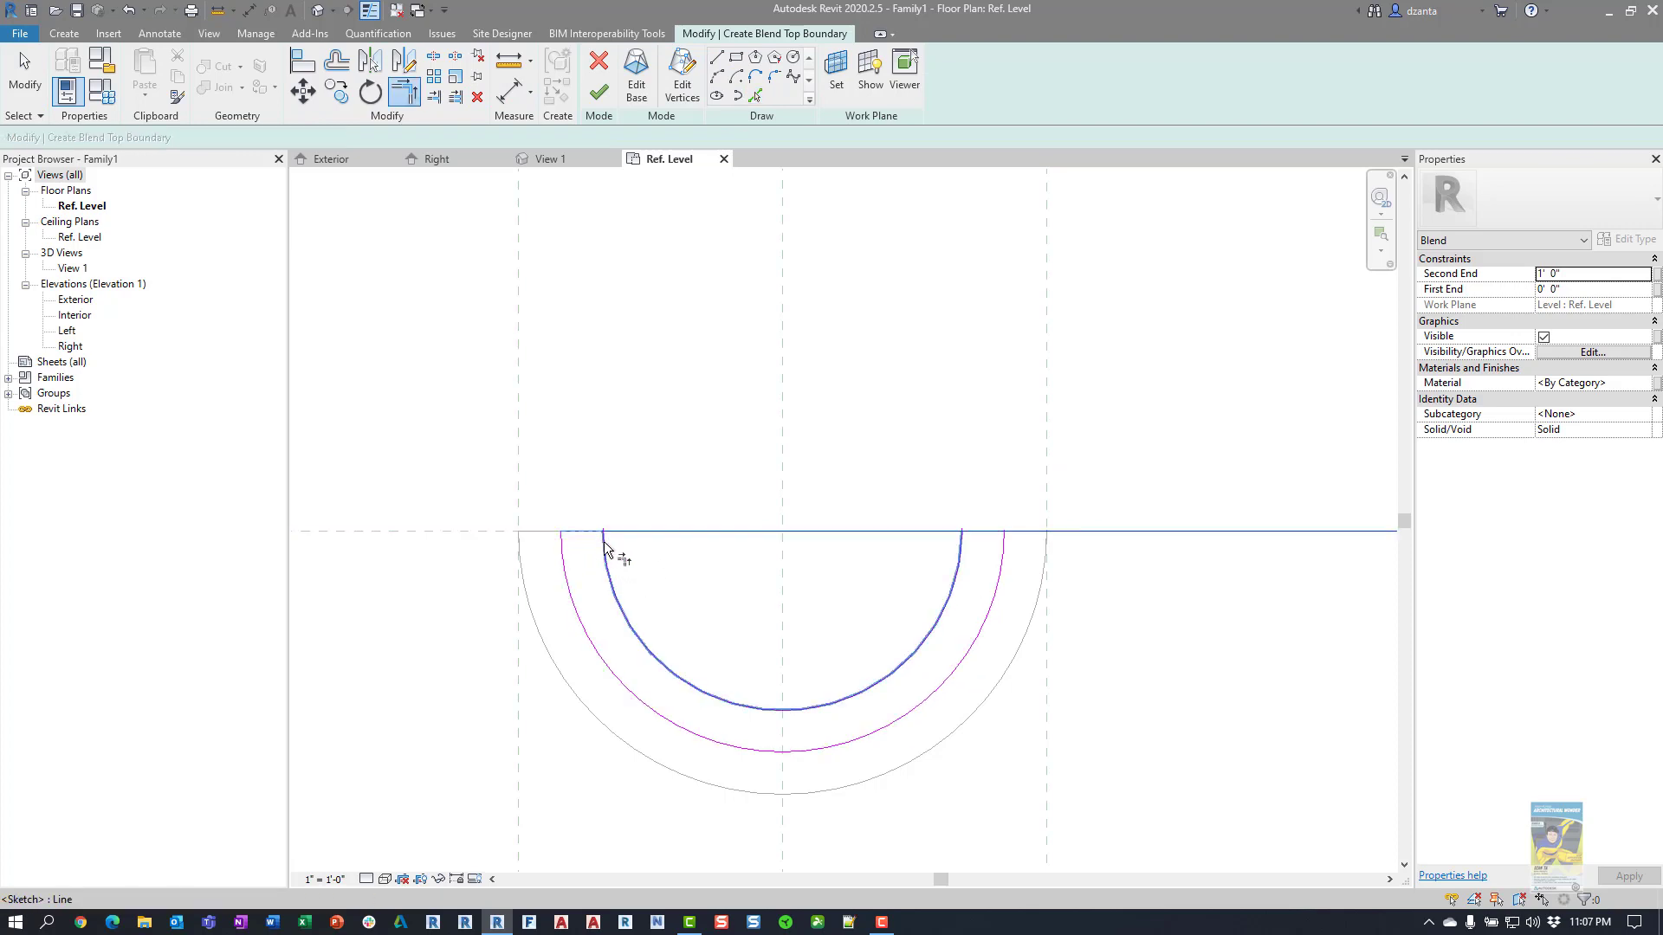
{"action": "left_click", "coordinate": [610, 549]}
{"action": "left_click", "coordinate": [1334, 888]}
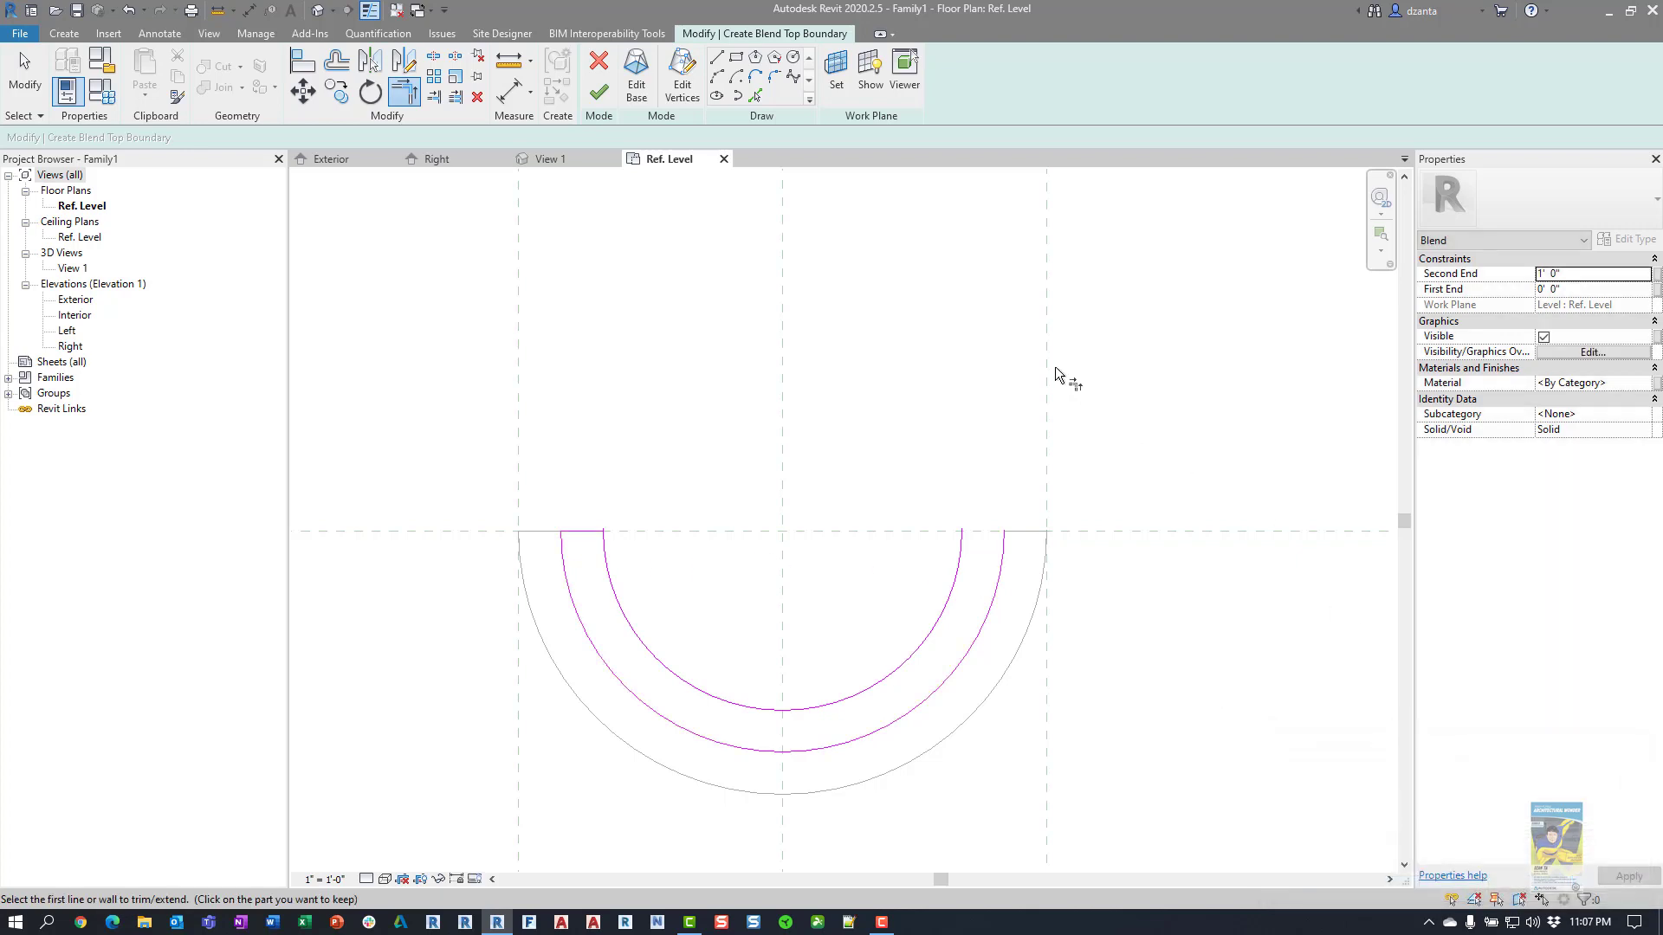
Close the right end of the top profile with a line on the horizontal reference plane, trimmed to both arcs
{"action": "left_click", "coordinate": [755, 95]}
{"action": "left_click", "coordinate": [936, 533]}
{"action": "key", "text": "t"}
{"action": "key", "text": "r"}
{"action": "left_click", "coordinate": [963, 558]}
{"action": "left_click", "coordinate": [983, 534]}
{"action": "left_click", "coordinate": [1002, 554]}
{"action": "key", "text": "Escape"}
Examine the corners of the top boundary where the end lines meet the arcs
{"action": "scroll", "coordinate": [987, 543], "scroll_direction": "up", "scroll_amount": 2}
{"action": "scroll", "coordinate": [993, 543], "scroll_direction": "up", "scroll_amount": 3}
{"action": "scroll", "coordinate": [994, 542], "scroll_direction": "down", "scroll_amount": 2}
{"action": "scroll", "coordinate": [995, 534], "scroll_direction": "up", "scroll_amount": 3}
{"action": "scroll", "coordinate": [996, 527], "scroll_direction": "down", "scroll_amount": 2}
{"action": "scroll", "coordinate": [995, 526], "scroll_direction": "up", "scroll_amount": 3}
{"action": "scroll", "coordinate": [978, 489], "scroll_direction": "down", "scroll_amount": 3}
{"action": "scroll", "coordinate": [979, 494], "scroll_direction": "down", "scroll_amount": 1}
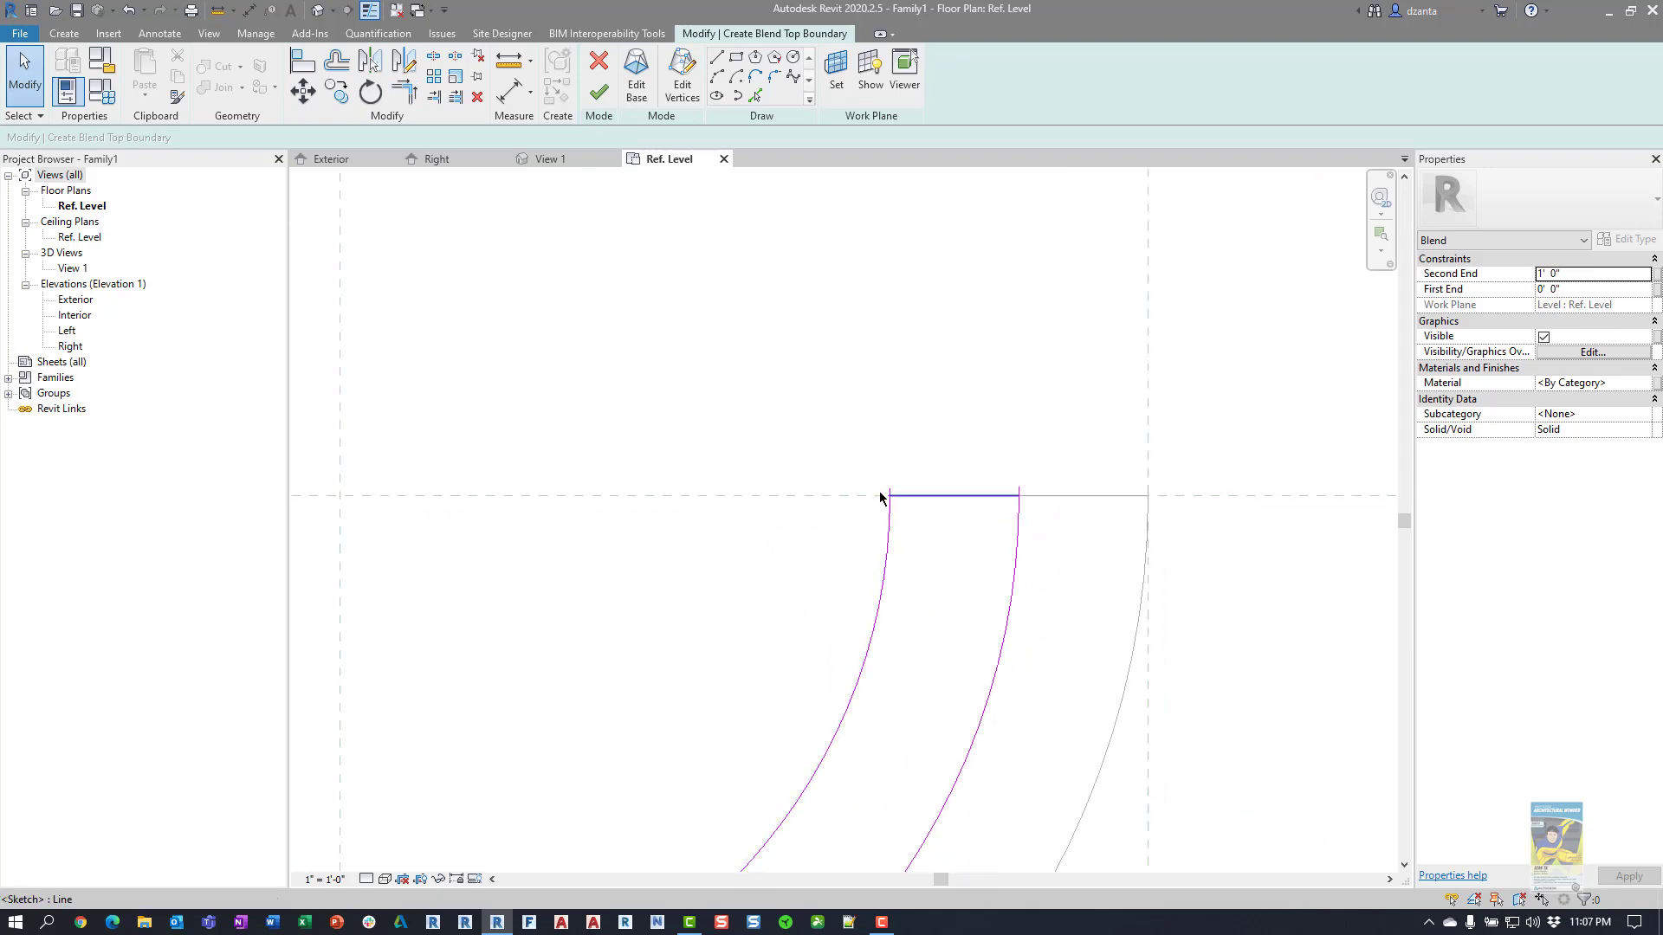
{"action": "scroll", "coordinate": [1005, 503], "scroll_direction": "down", "scroll_amount": 4}
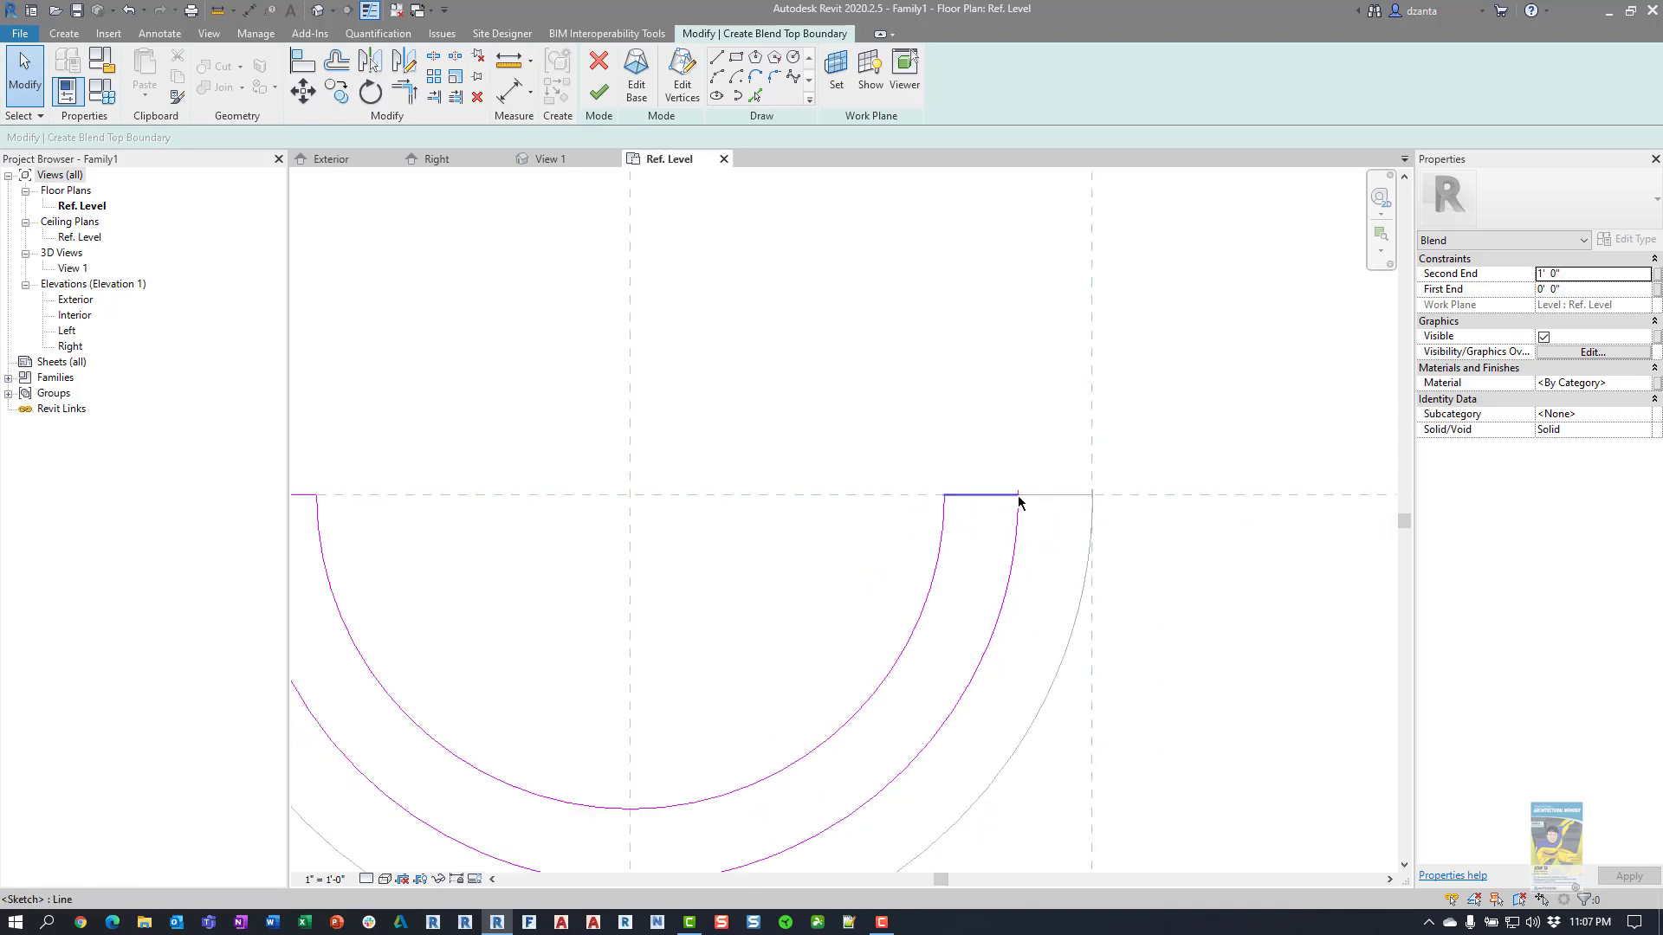
{"action": "middle_click_drag", "start_coordinate": [865, 537], "coordinate": [967, 520]}
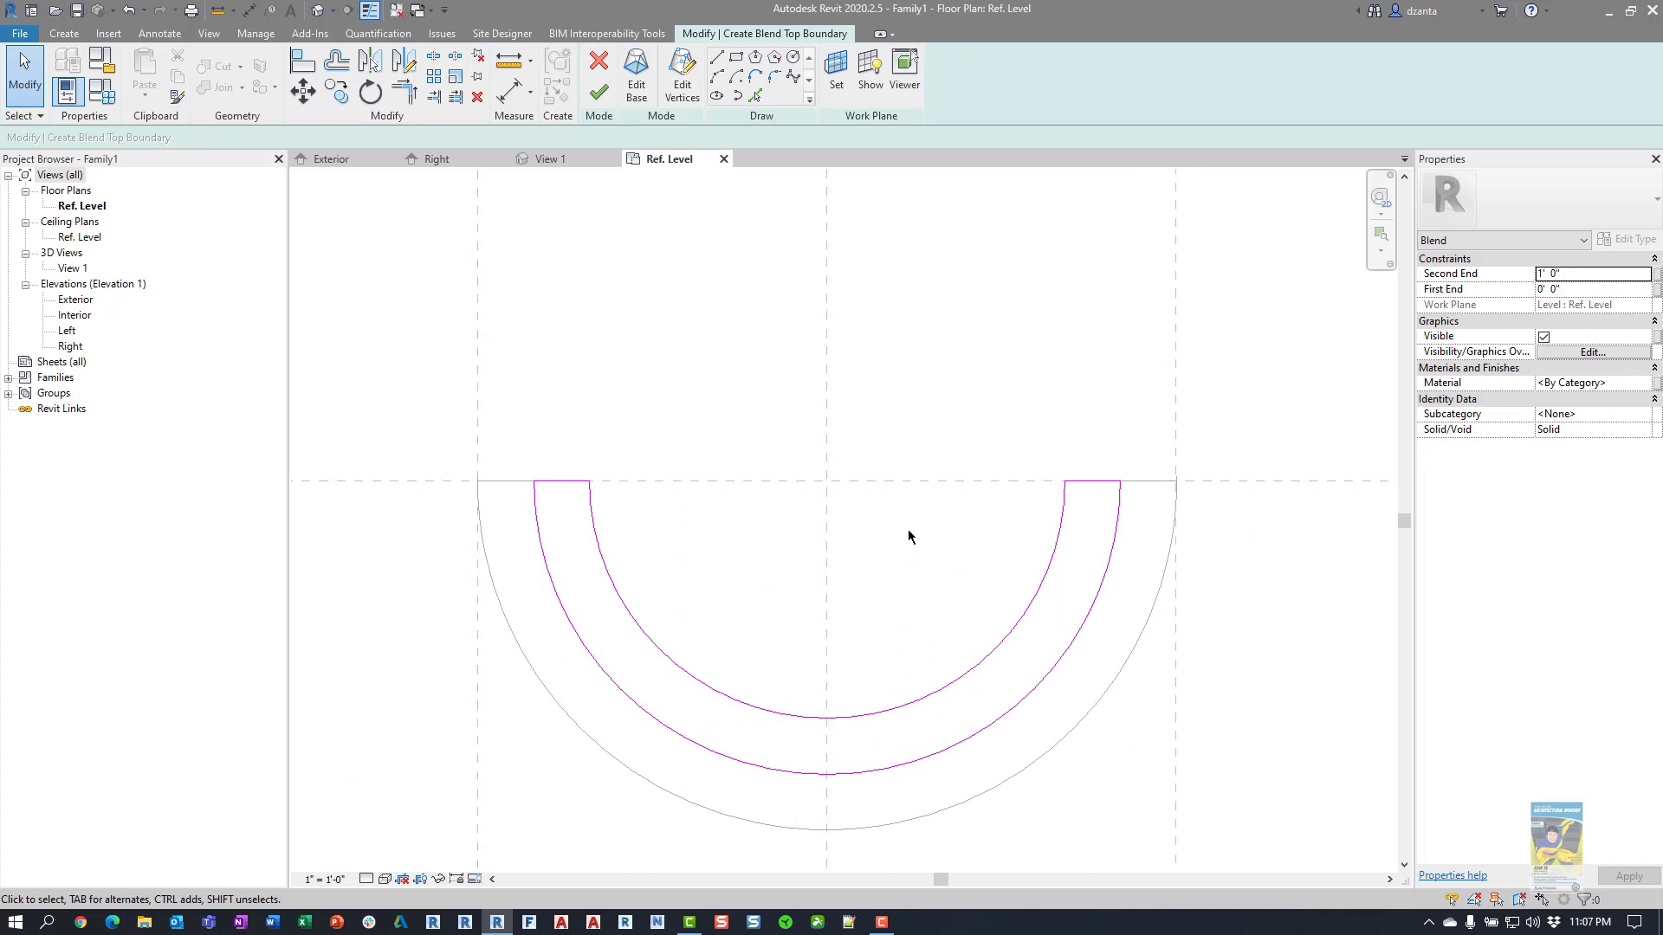
{"action": "scroll", "coordinate": [962, 555], "scroll_direction": "down", "scroll_amount": 2}
{"action": "mouse_move", "coordinate": [958, 550]}
{"action": "middle_mouse_down"}
{"action": "mouse_move", "coordinate": [909, 575]}
{"action": "mouse_move", "coordinate": [871, 568]}
{"action": "middle_mouse_up"}
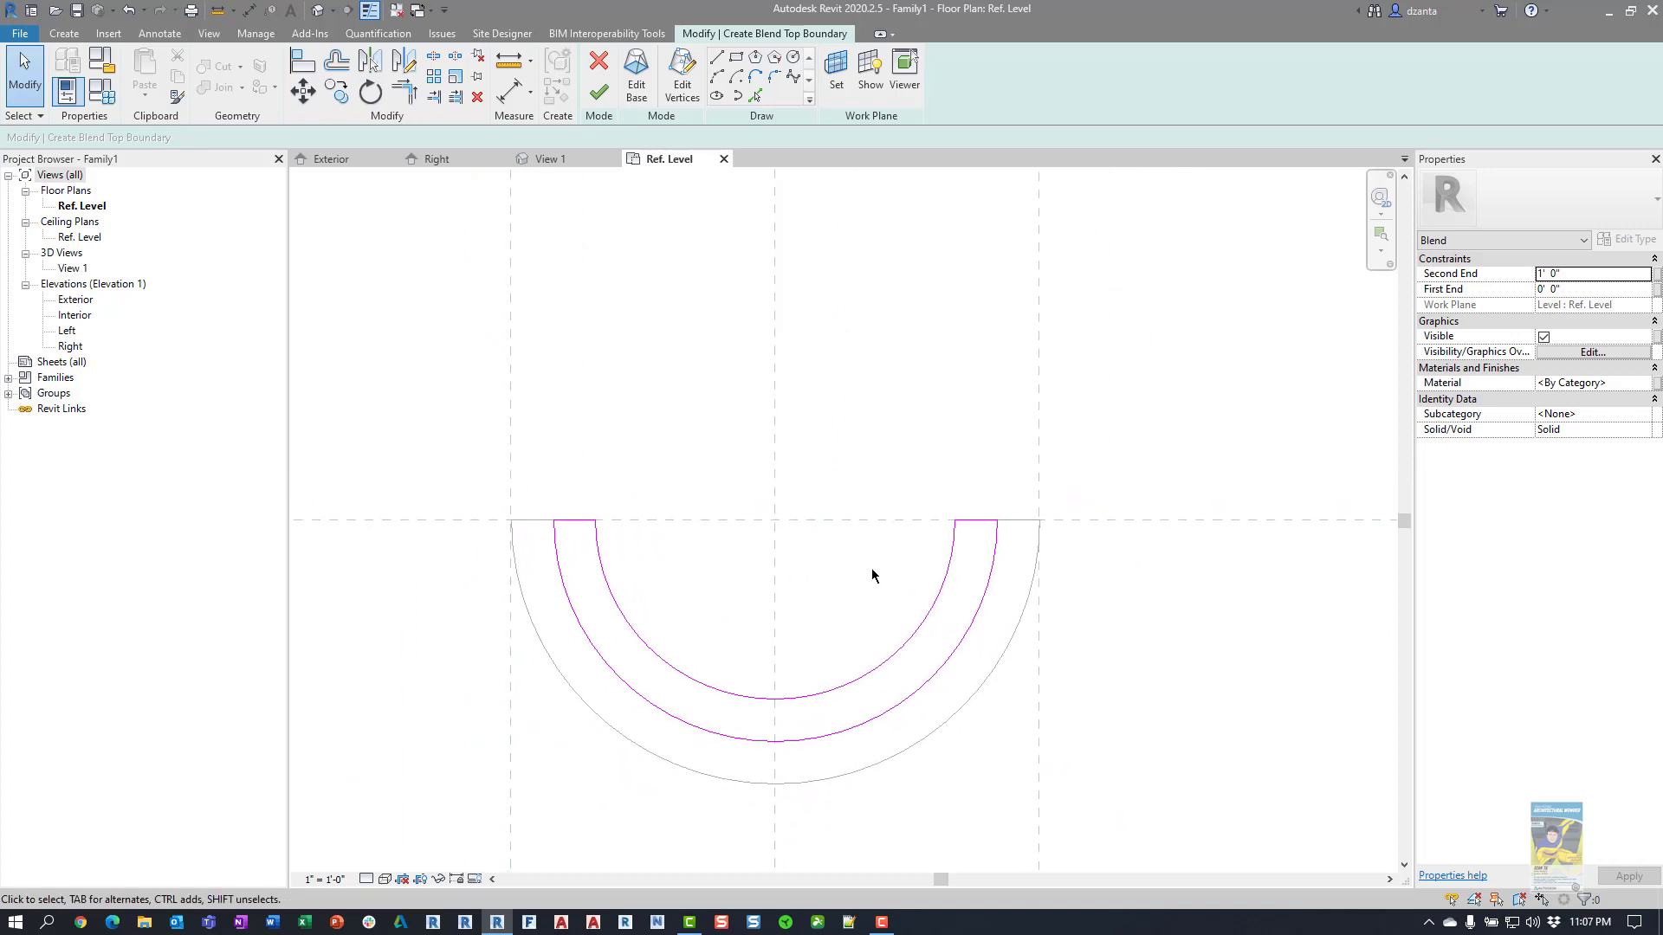
{"action": "scroll", "coordinate": [872, 568], "scroll_direction": "down", "scroll_amount": 2}
{"action": "scroll", "coordinate": [712, 545], "scroll_direction": "up", "scroll_amount": 2}
Change the Ref. Level plan's visual style, set its detail level to Fine, and recheck the top profile's left corner
{"action": "left_click", "coordinate": [385, 879]}
{"action": "left_click", "coordinate": [394, 809]}
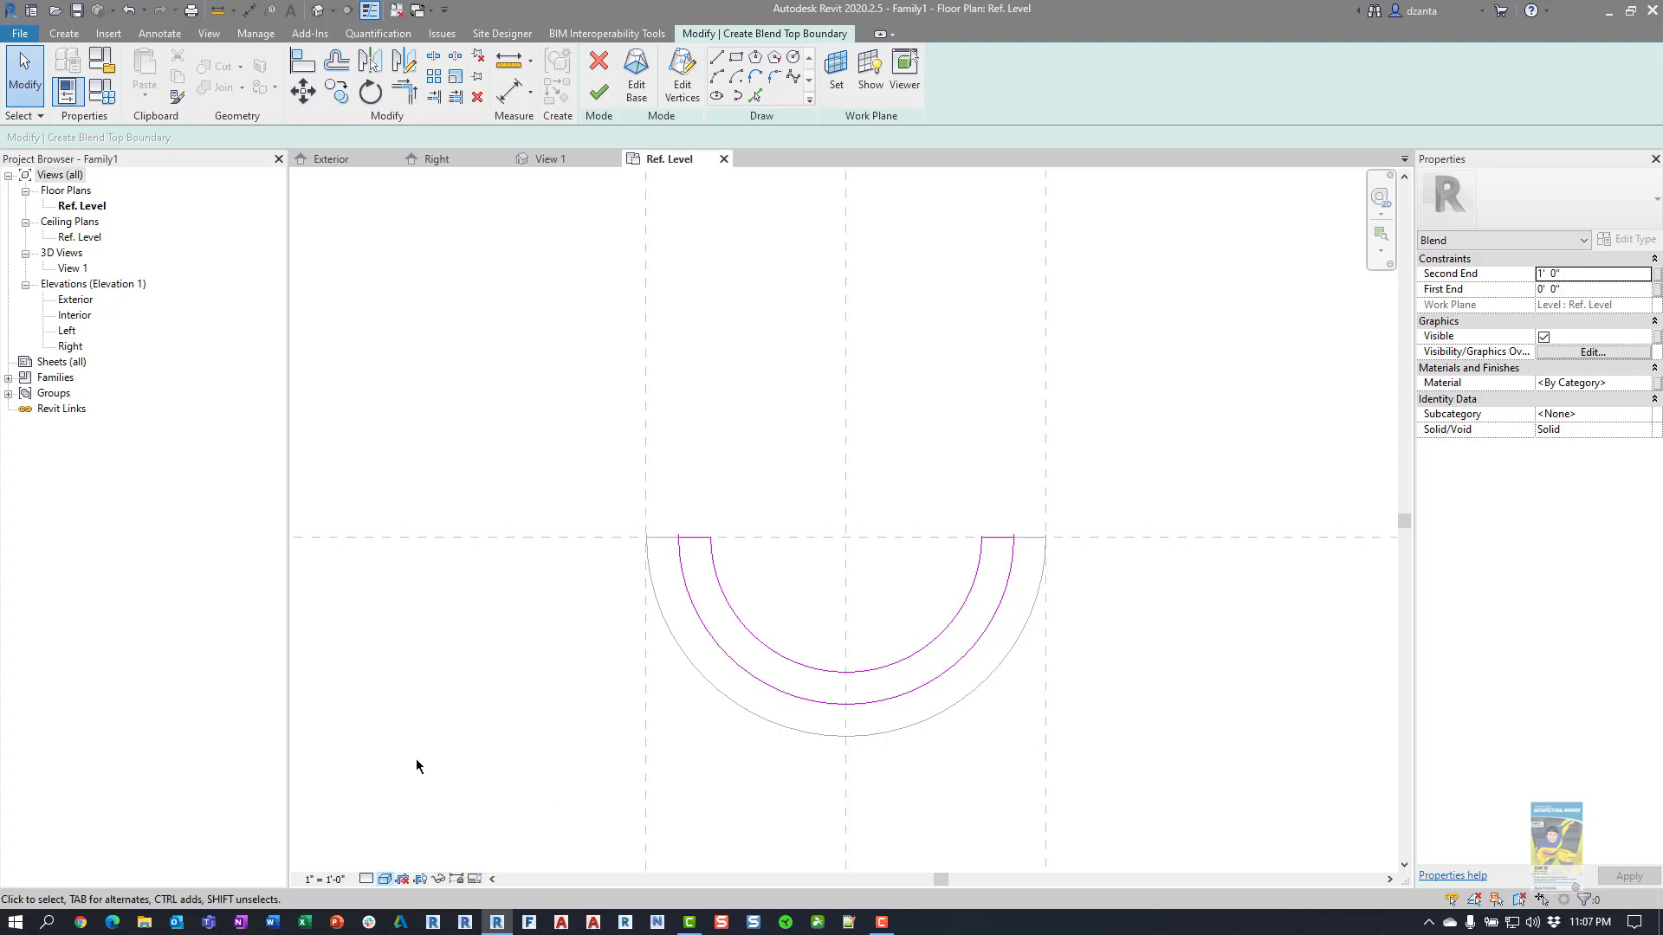
{"action": "left_click", "coordinate": [367, 880]}
{"action": "left_click", "coordinate": [384, 861]}
{"action": "scroll", "coordinate": [684, 539], "scroll_direction": "up", "scroll_amount": 10}
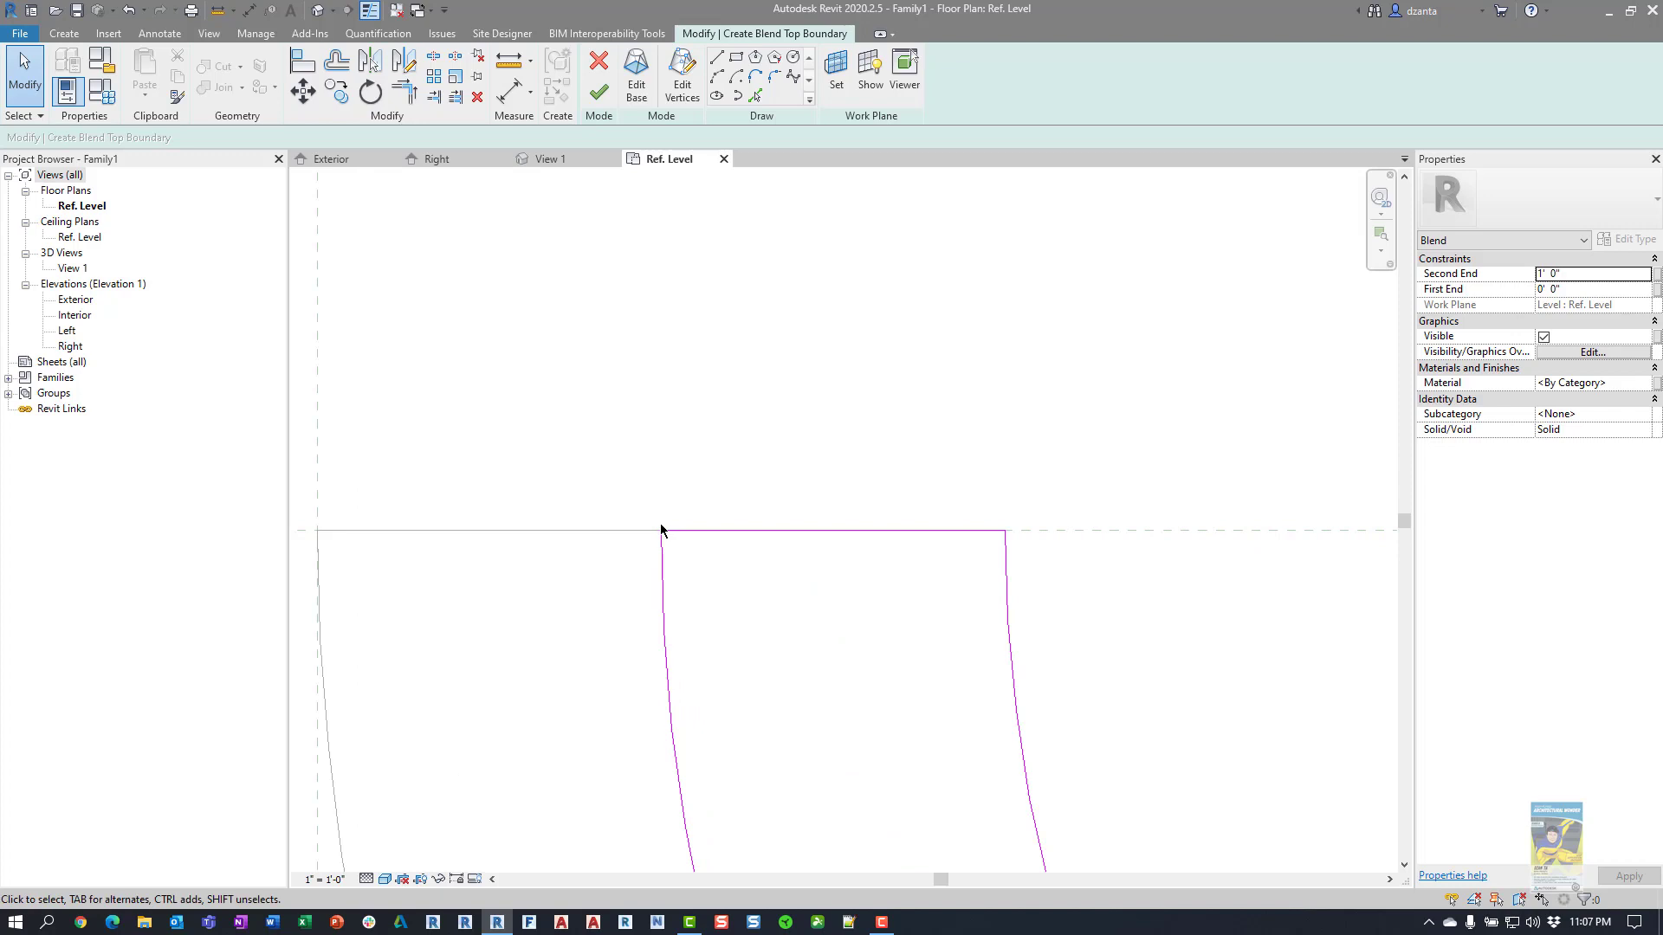
{"action": "scroll", "coordinate": [662, 523], "scroll_direction": "down", "scroll_amount": 10}
{"action": "middle_click_drag", "start_coordinate": [825, 509], "coordinate": [731, 557]}
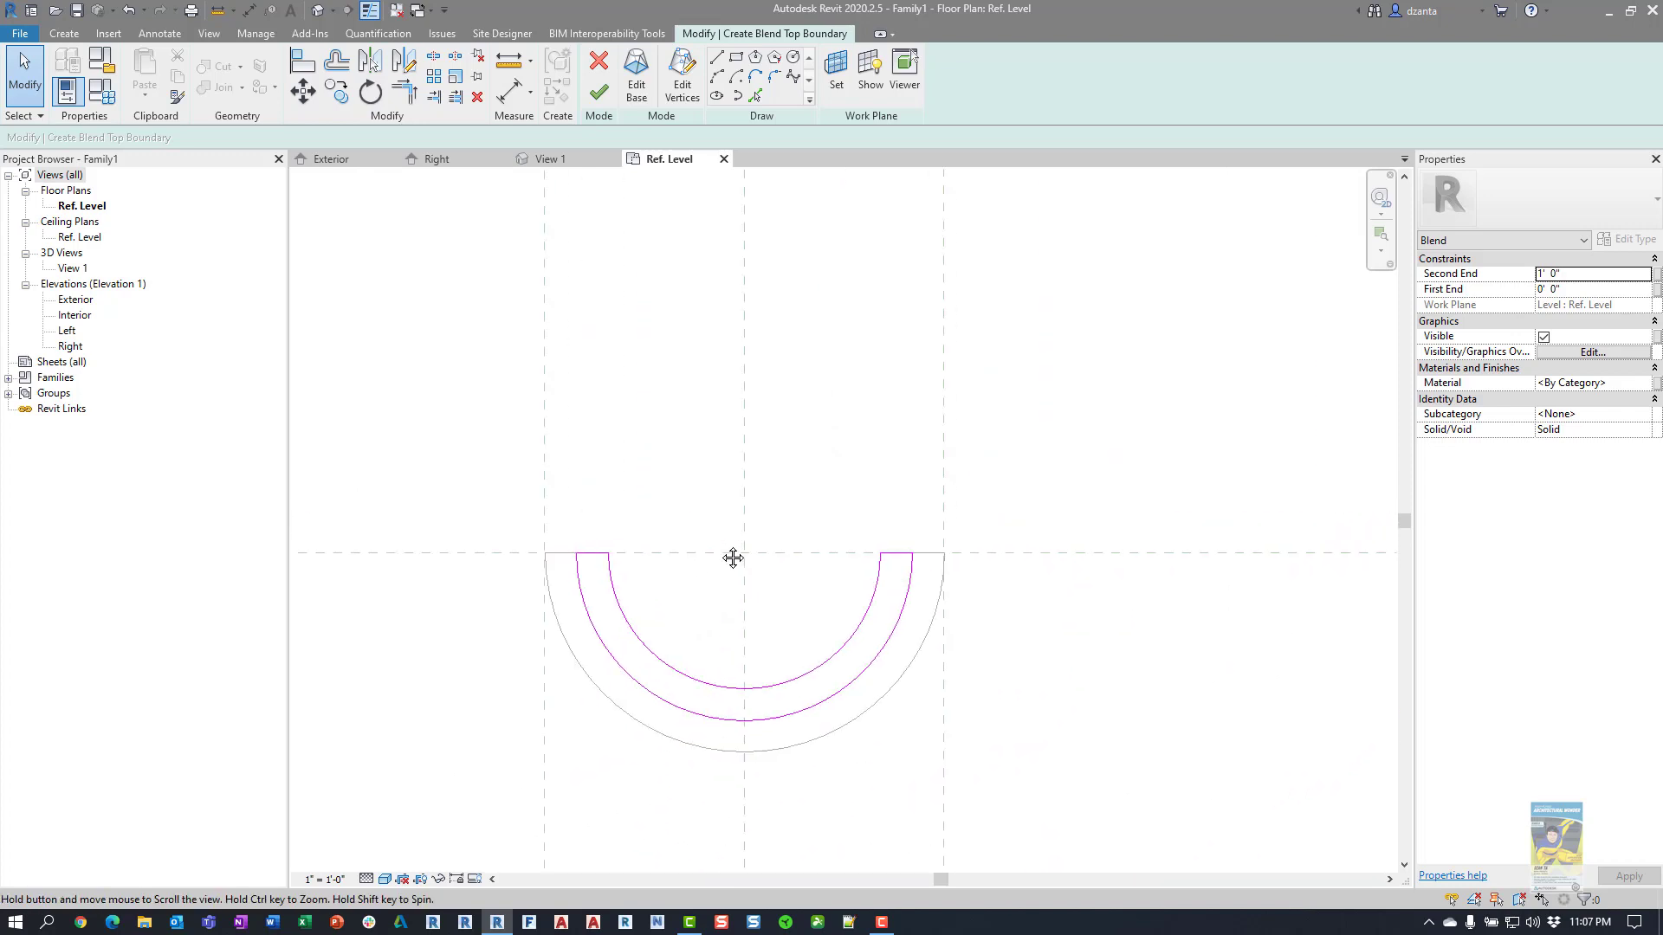
Check both profiles in the Exterior elevation and the default 3D view, and finish the blend
{"action": "left_click", "coordinate": [363, 164]}
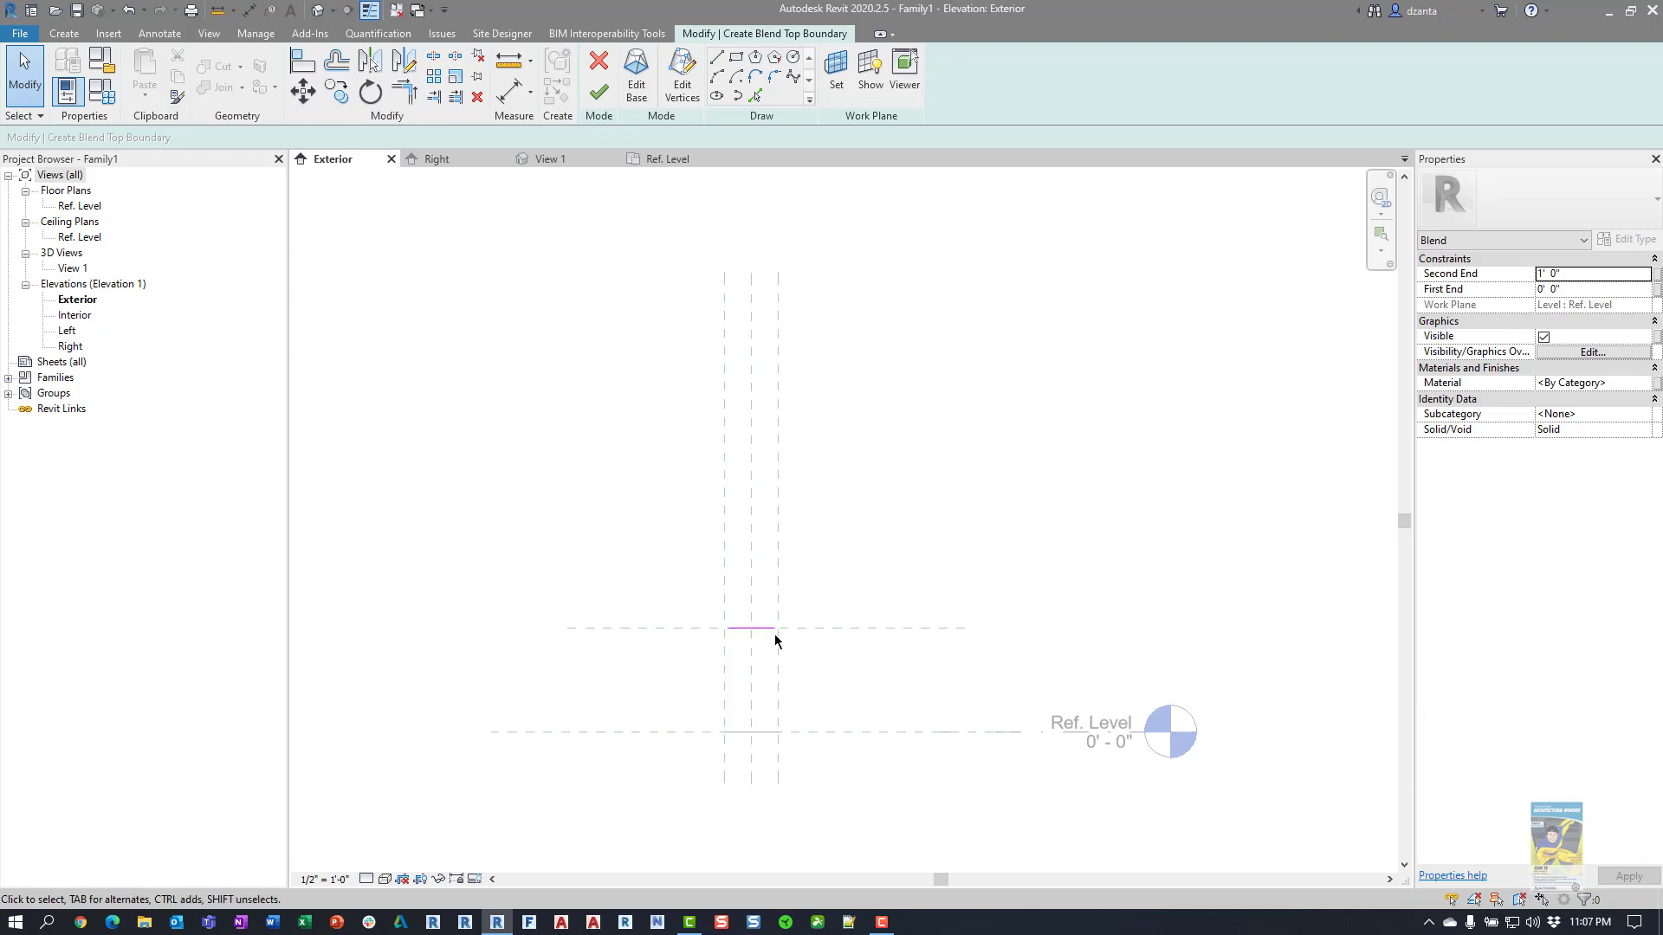
{"action": "left_click", "coordinate": [318, 9]}
{"action": "scroll", "coordinate": [892, 502], "scroll_direction": "down", "scroll_amount": 3}
{"action": "mouse_move", "coordinate": [920, 561]}
{"action": "middle_mouse_down"}
{"action": "mouse_move", "coordinate": [957, 530]}
{"action": "mouse_move", "coordinate": [931, 583]}
{"action": "mouse_move", "coordinate": [816, 658]}
{"action": "middle_mouse_up"}
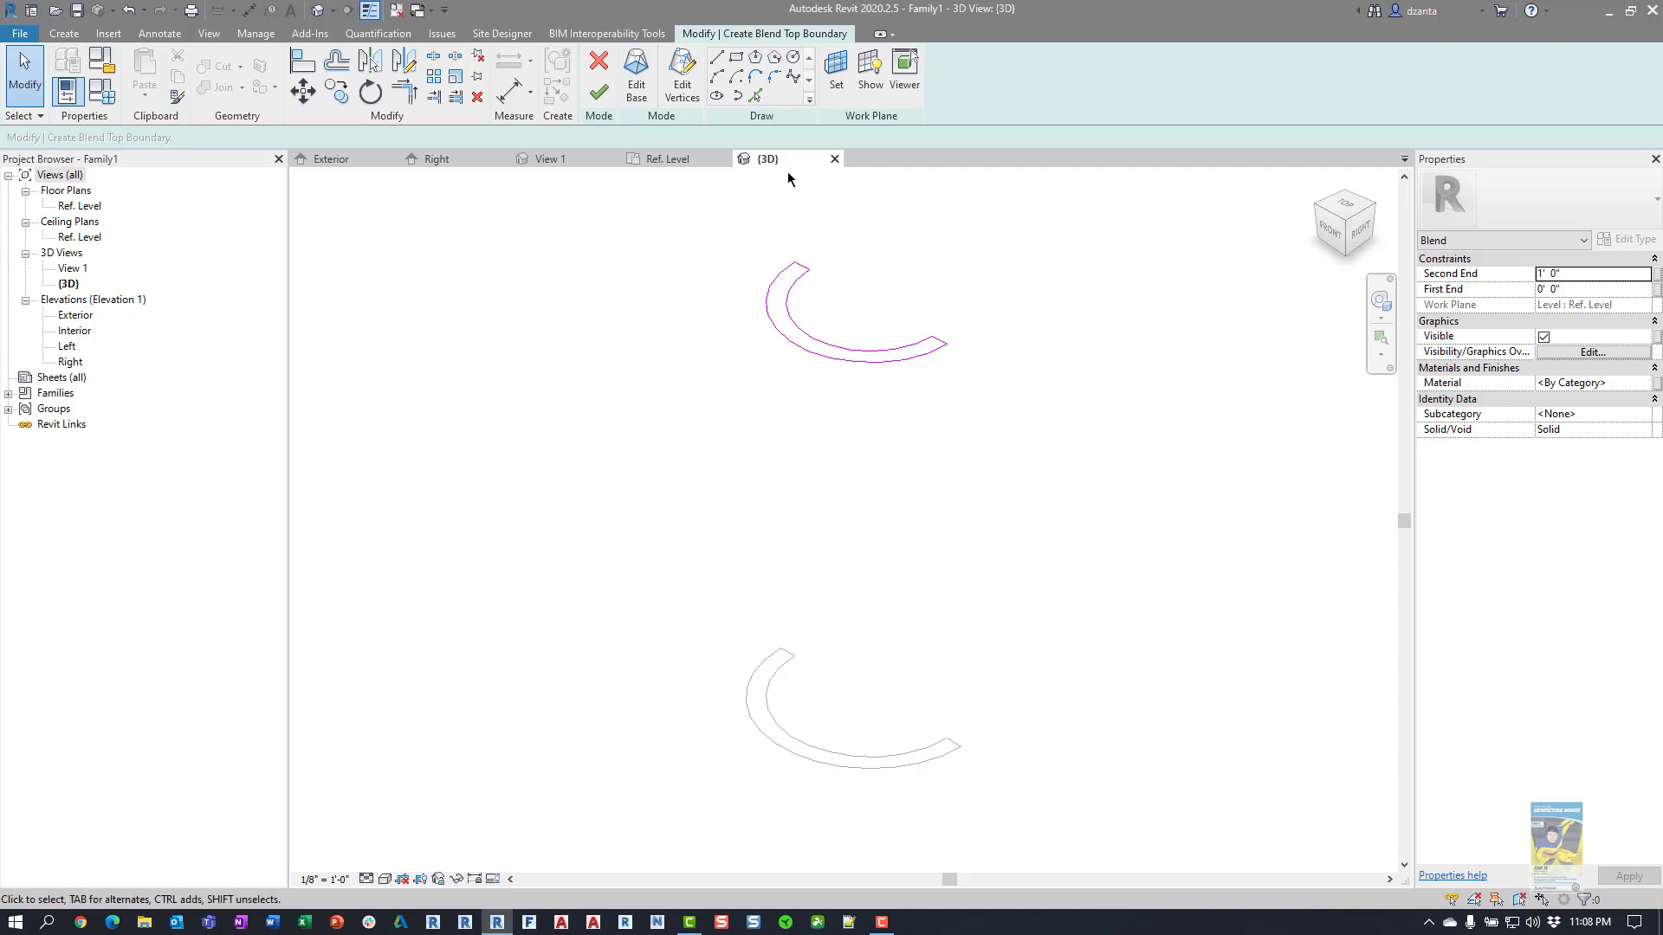
{"action": "left_click", "coordinate": [599, 91]}
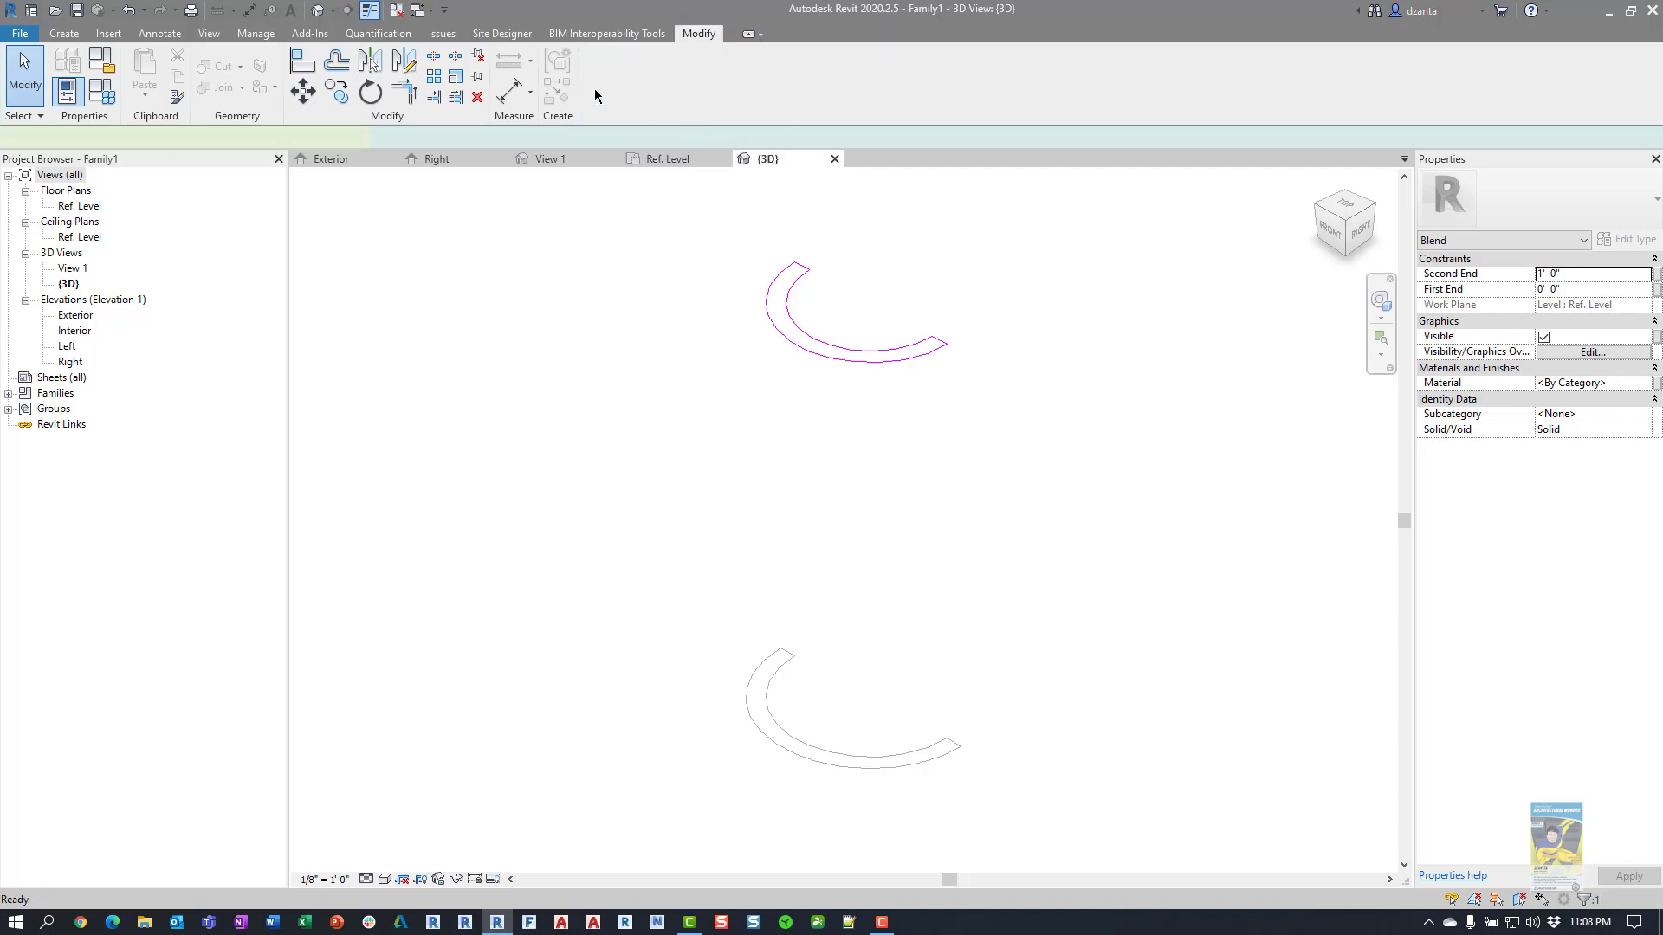
{"action": "left_click", "coordinate": [516, 419]}
{"action": "scroll", "coordinate": [559, 509], "scroll_direction": "down", "scroll_amount": 3}
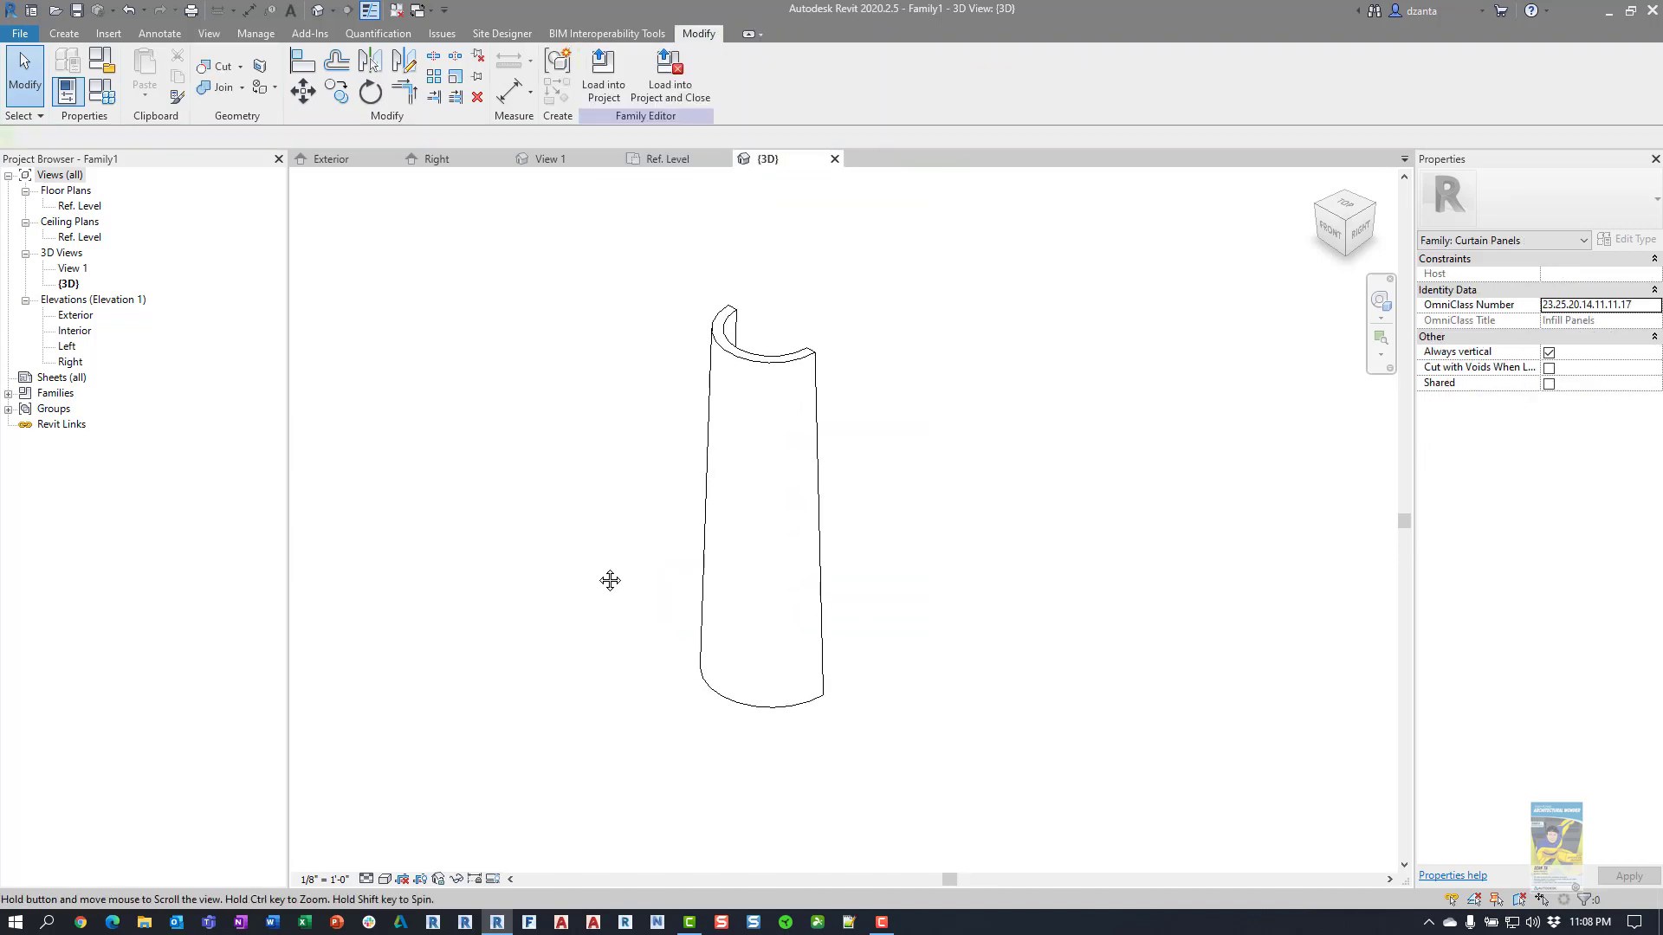
Shade the Exterior elevation and lower the blend's top end to the horizontal reference plane
{"action": "left_click", "coordinate": [338, 158]}
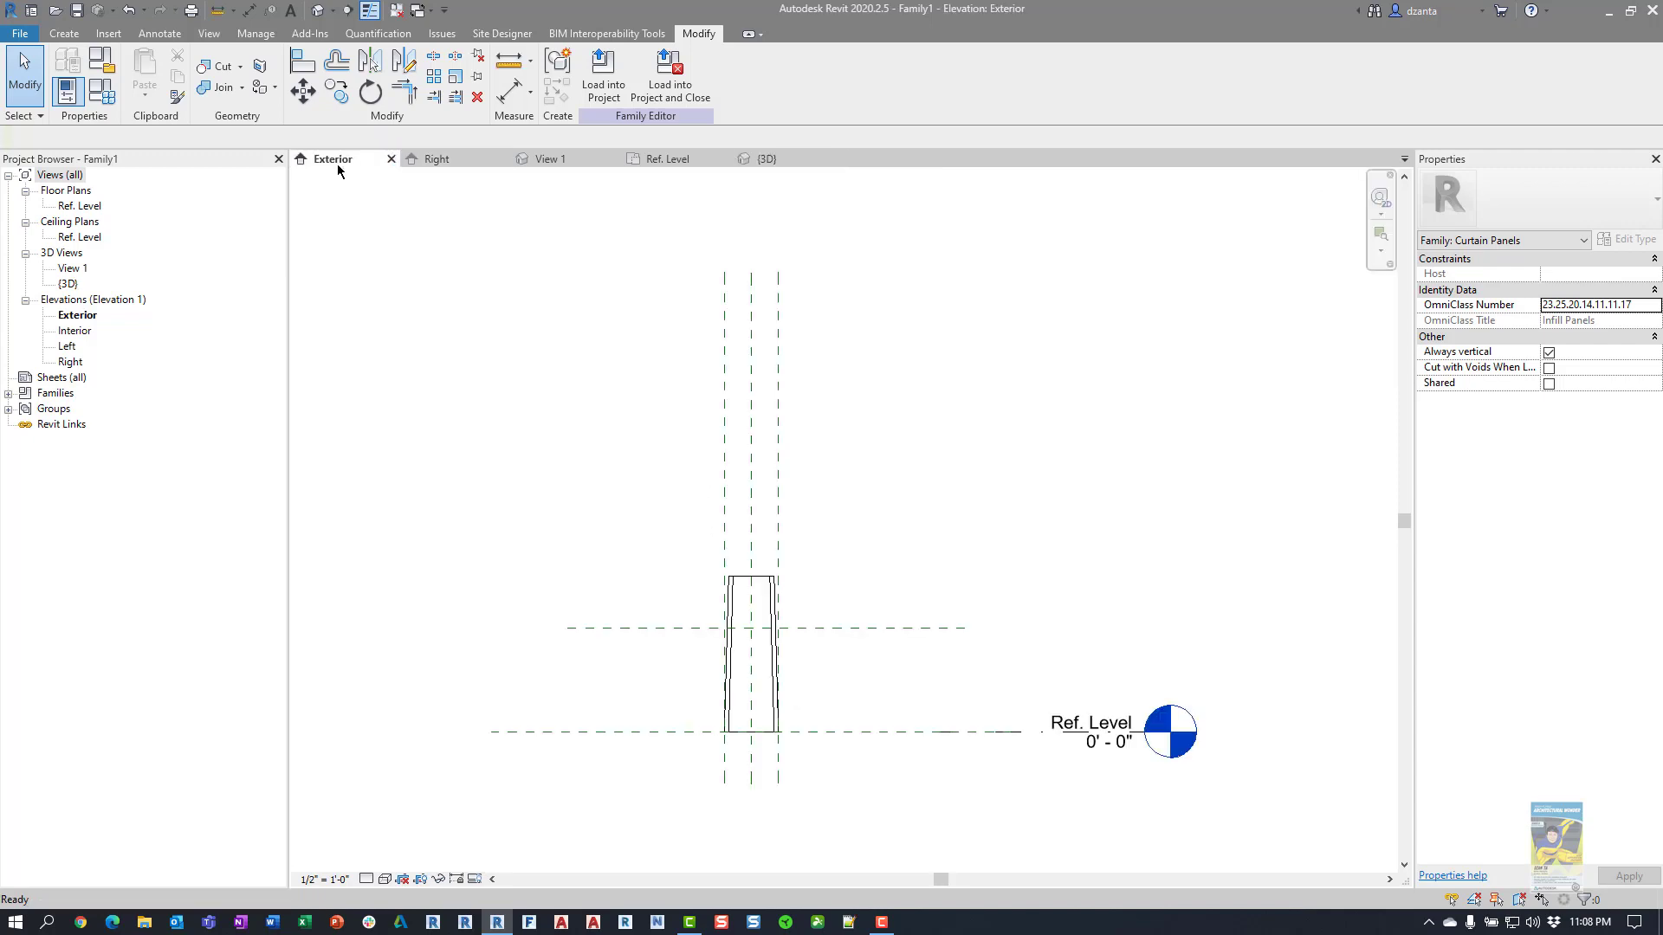
{"action": "key", "text": "s"}
{"action": "key", "text": "d"}
{"action": "scroll", "coordinate": [727, 716], "scroll_direction": "up", "scroll_amount": 2}
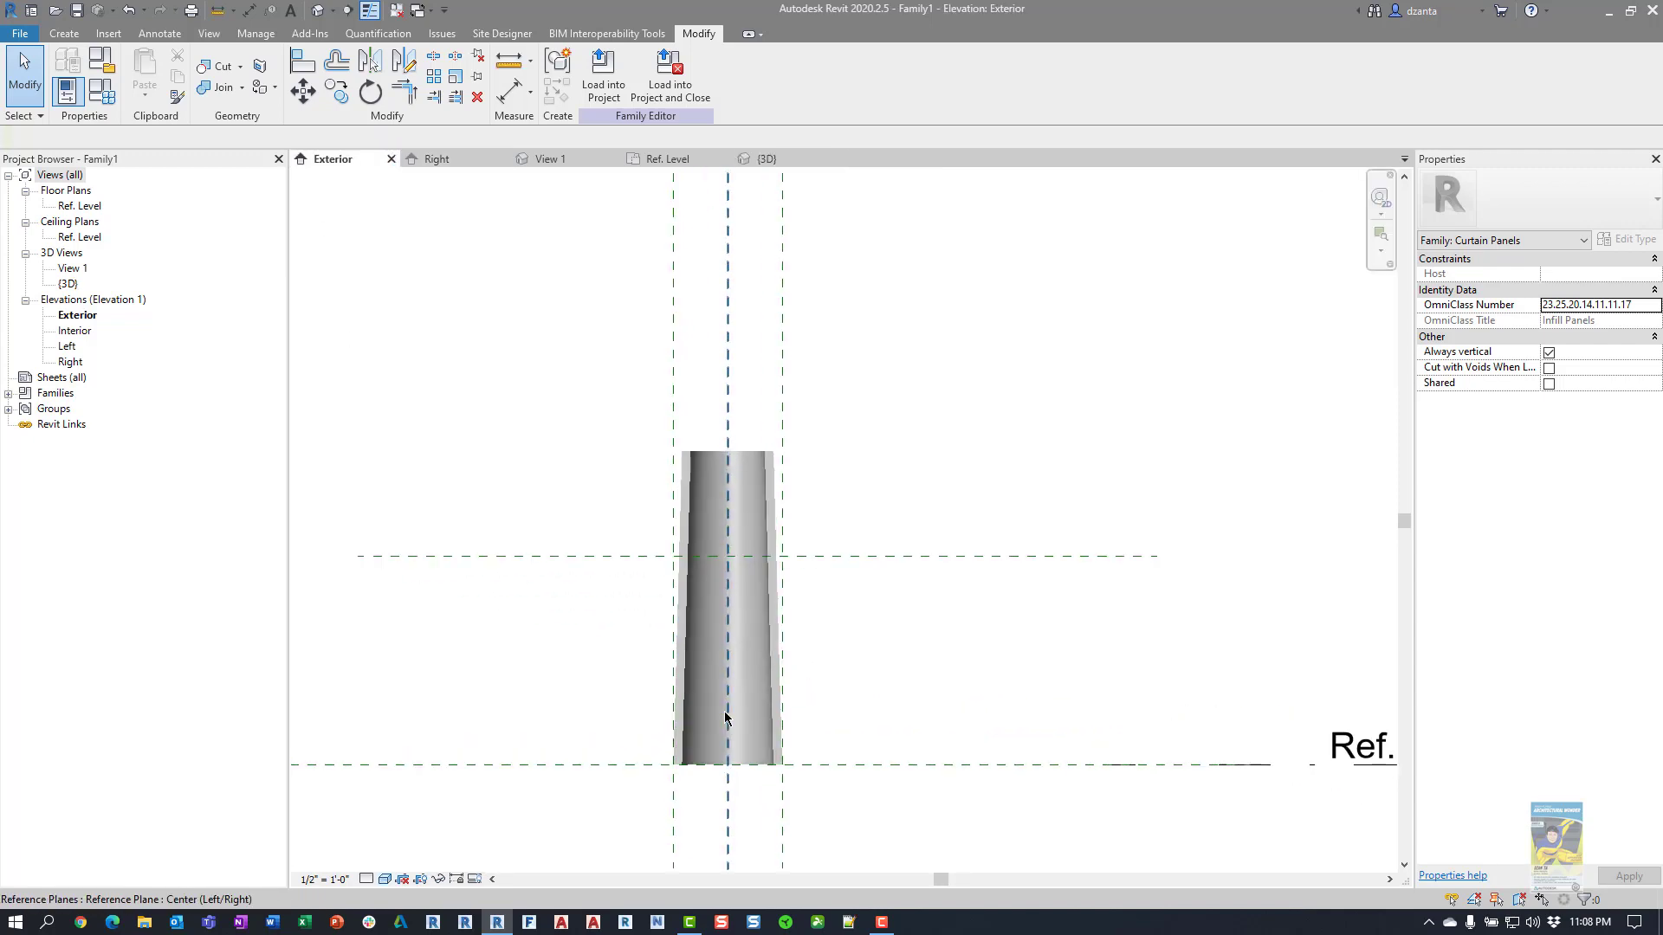
{"action": "middle_click_drag", "start_coordinate": [902, 673], "coordinate": [1006, 634]}
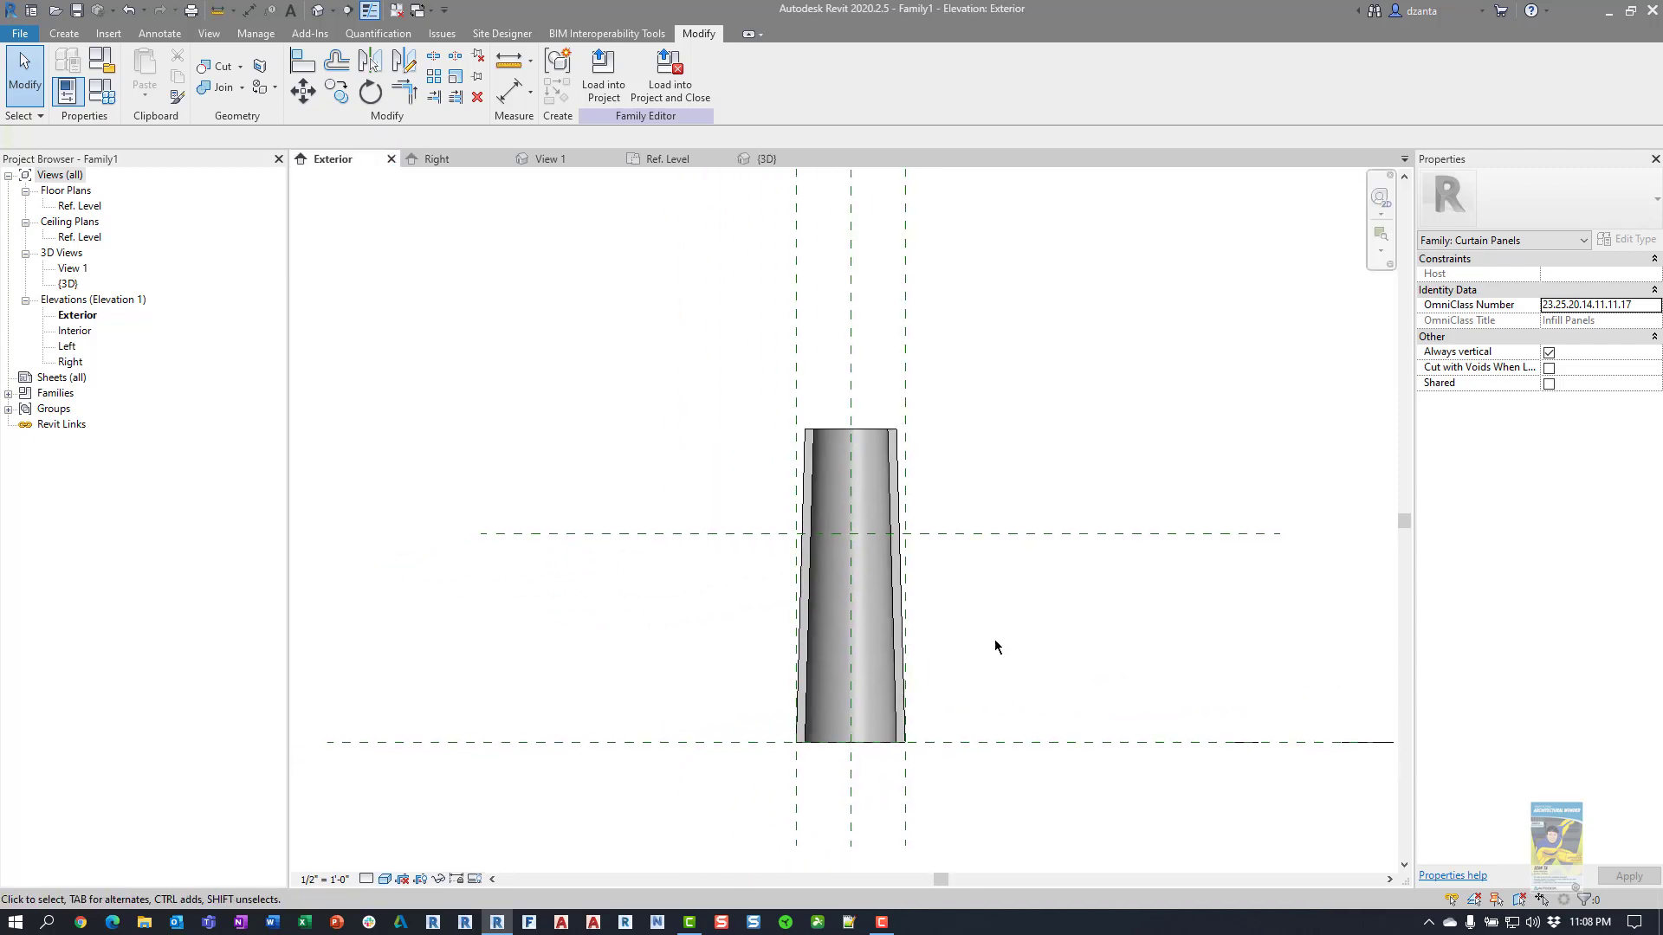
{"action": "scroll", "coordinate": [974, 651], "scroll_direction": "up", "scroll_amount": 1}
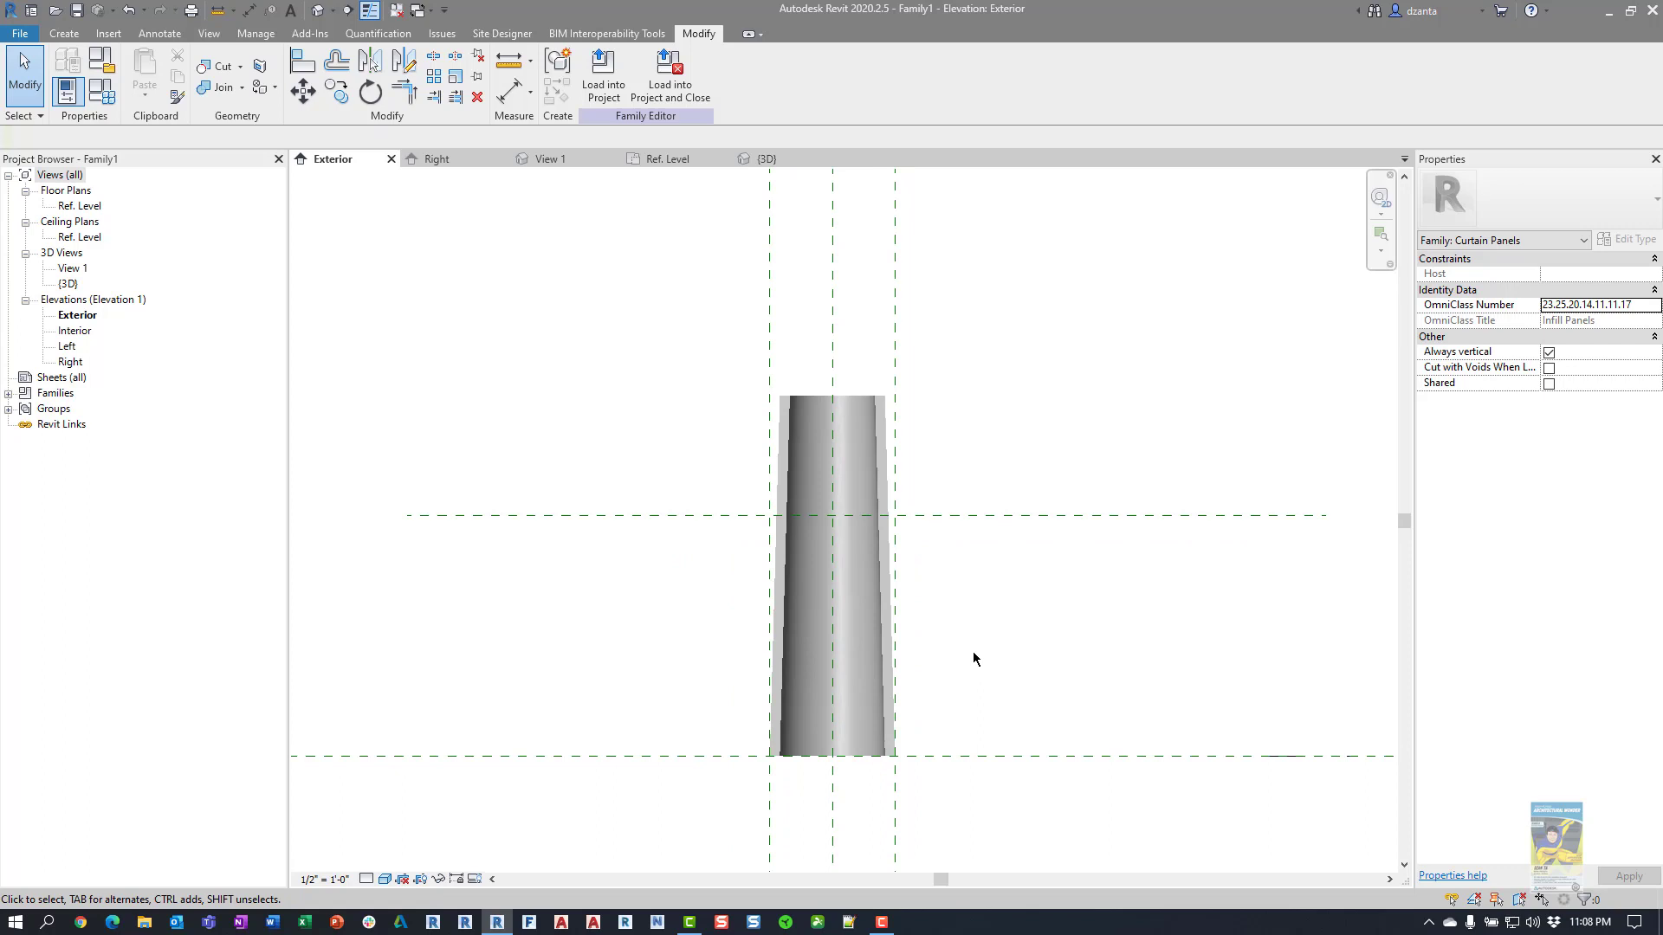
{"action": "left_click", "coordinate": [862, 410]}
{"action": "left_click_drag", "start_coordinate": [834, 384], "coordinate": [838, 516]}
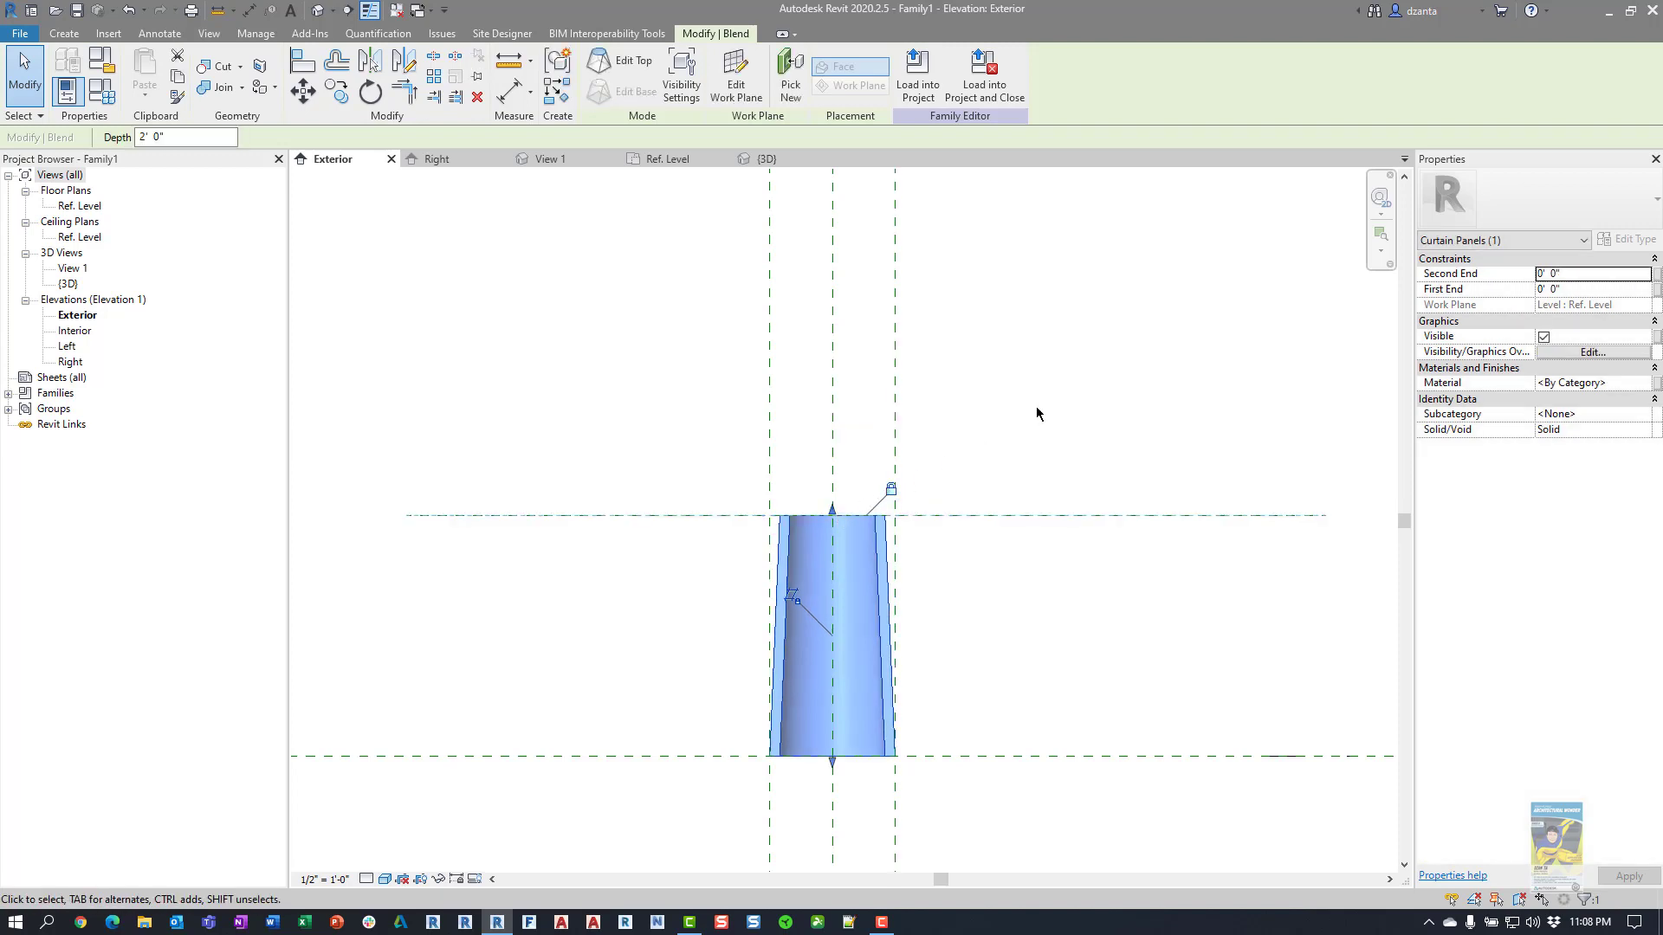
Align the blend's bottom end with the Ref. Level line in the Exterior elevation
{"action": "middle_click_drag", "start_coordinate": [1023, 582], "coordinate": [1011, 460]}
{"action": "scroll", "coordinate": [829, 641], "scroll_direction": "up", "scroll_amount": 3}
{"action": "mouse_move", "coordinate": [819, 642]}
{"action": "left_mouse_down"}
{"action": "mouse_move", "coordinate": [819, 708]}
{"action": "mouse_move", "coordinate": [818, 633]}
{"action": "left_mouse_up"}
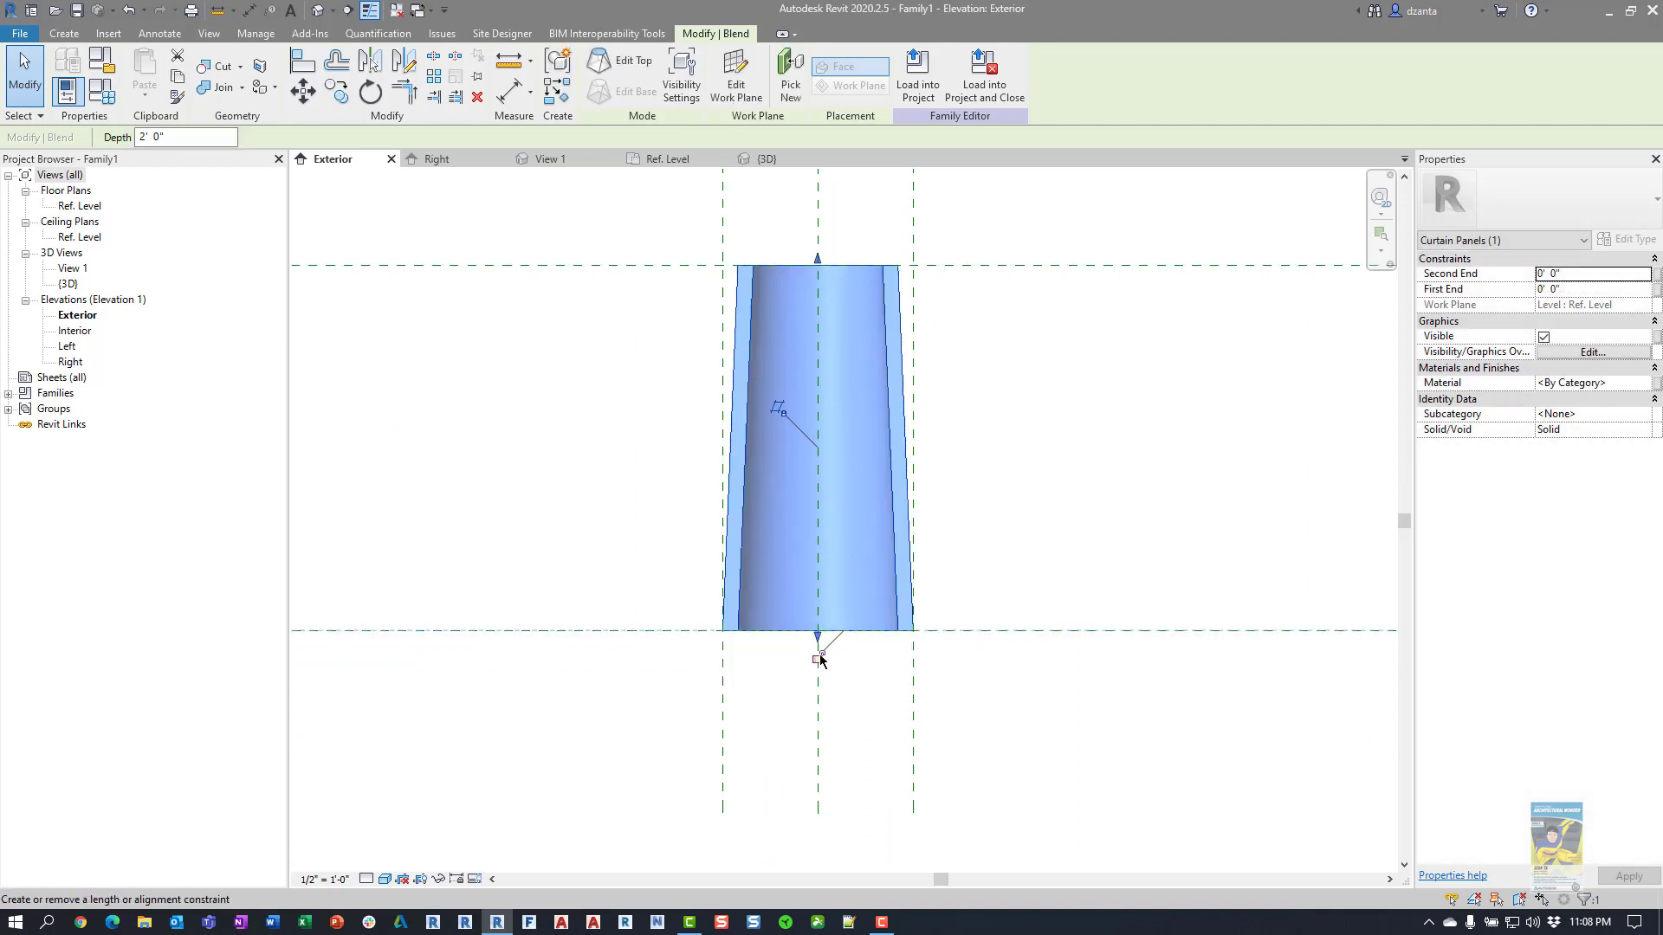
{"action": "left_click", "coordinate": [1021, 500]}
{"action": "scroll", "coordinate": [1026, 499], "scroll_direction": "down", "scroll_amount": 2}
{"action": "middle_click_drag", "start_coordinate": [1025, 499], "coordinate": [938, 528]}
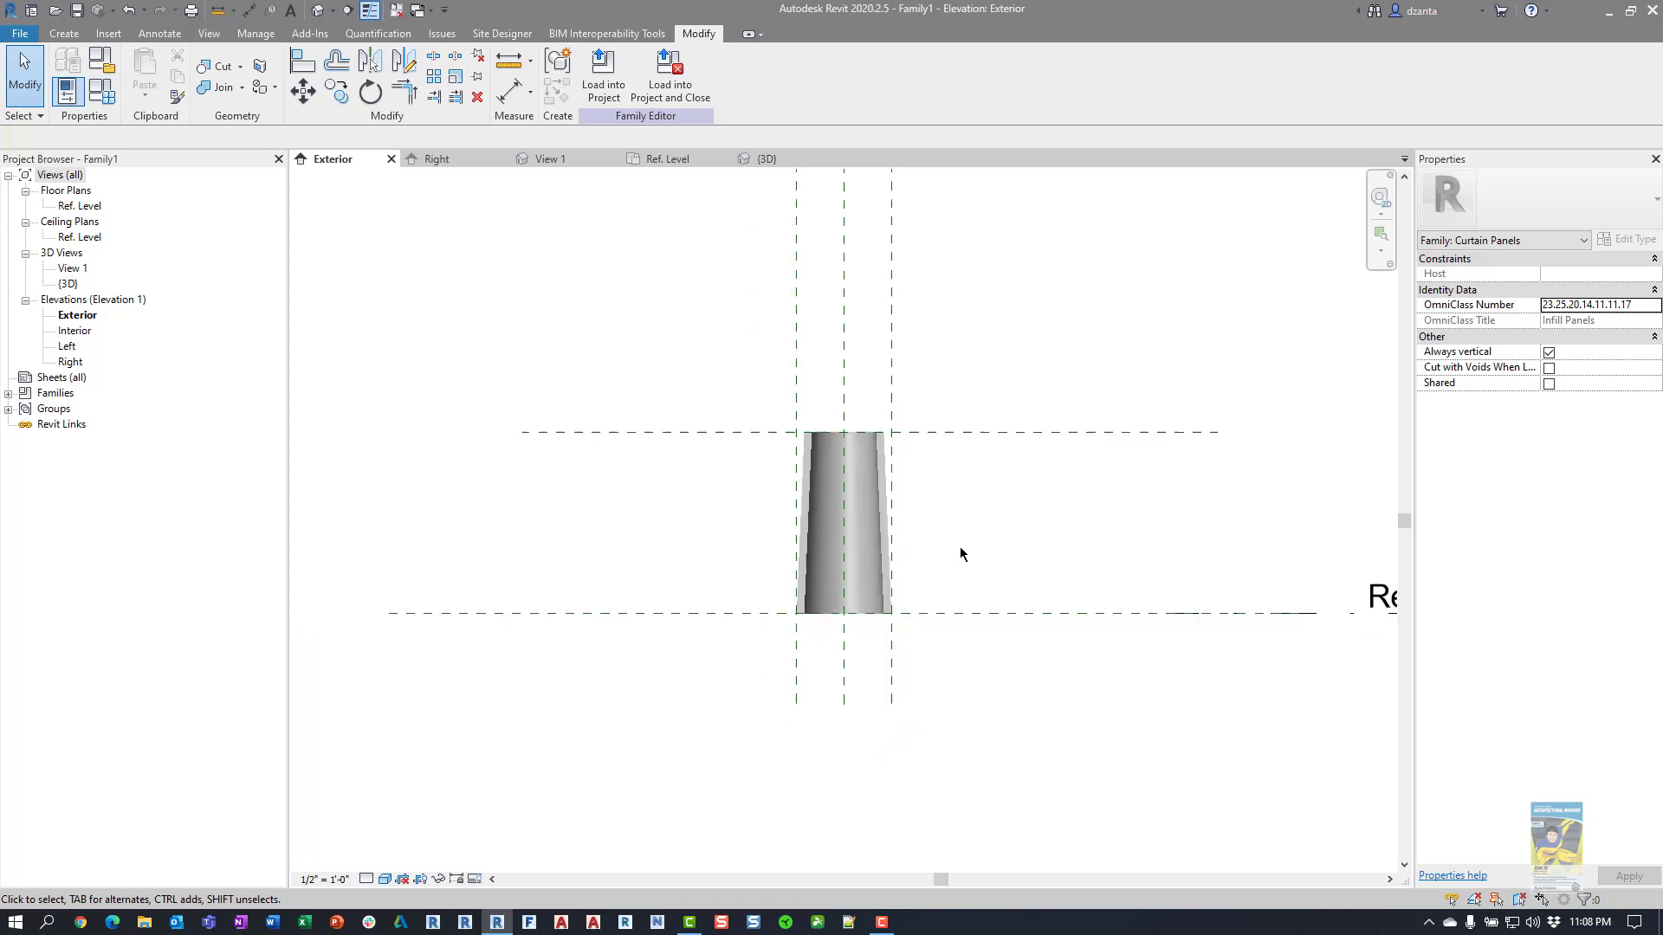
Set the default 3D view to the Shaded visual style and look at the tapered tile
{"action": "left_click", "coordinate": [780, 159]}
{"action": "key", "text": "s"}
{"action": "key", "text": "d"}
{"action": "mouse_move", "coordinate": [932, 598]}
{"action": "middle_mouse_down", "text": "shift"}
{"action": "mouse_move", "coordinate": [849, 612]}
{"action": "mouse_move", "coordinate": [936, 572]}
{"action": "mouse_move", "coordinate": [936, 523]}
{"action": "mouse_move", "coordinate": [883, 472]}
{"action": "middle_mouse_up", "text": "shift"}
Associate the blend's material with a new type family parameter named barrel tile material, grouped under Materials and Finishes
{"action": "left_click", "coordinate": [736, 520]}
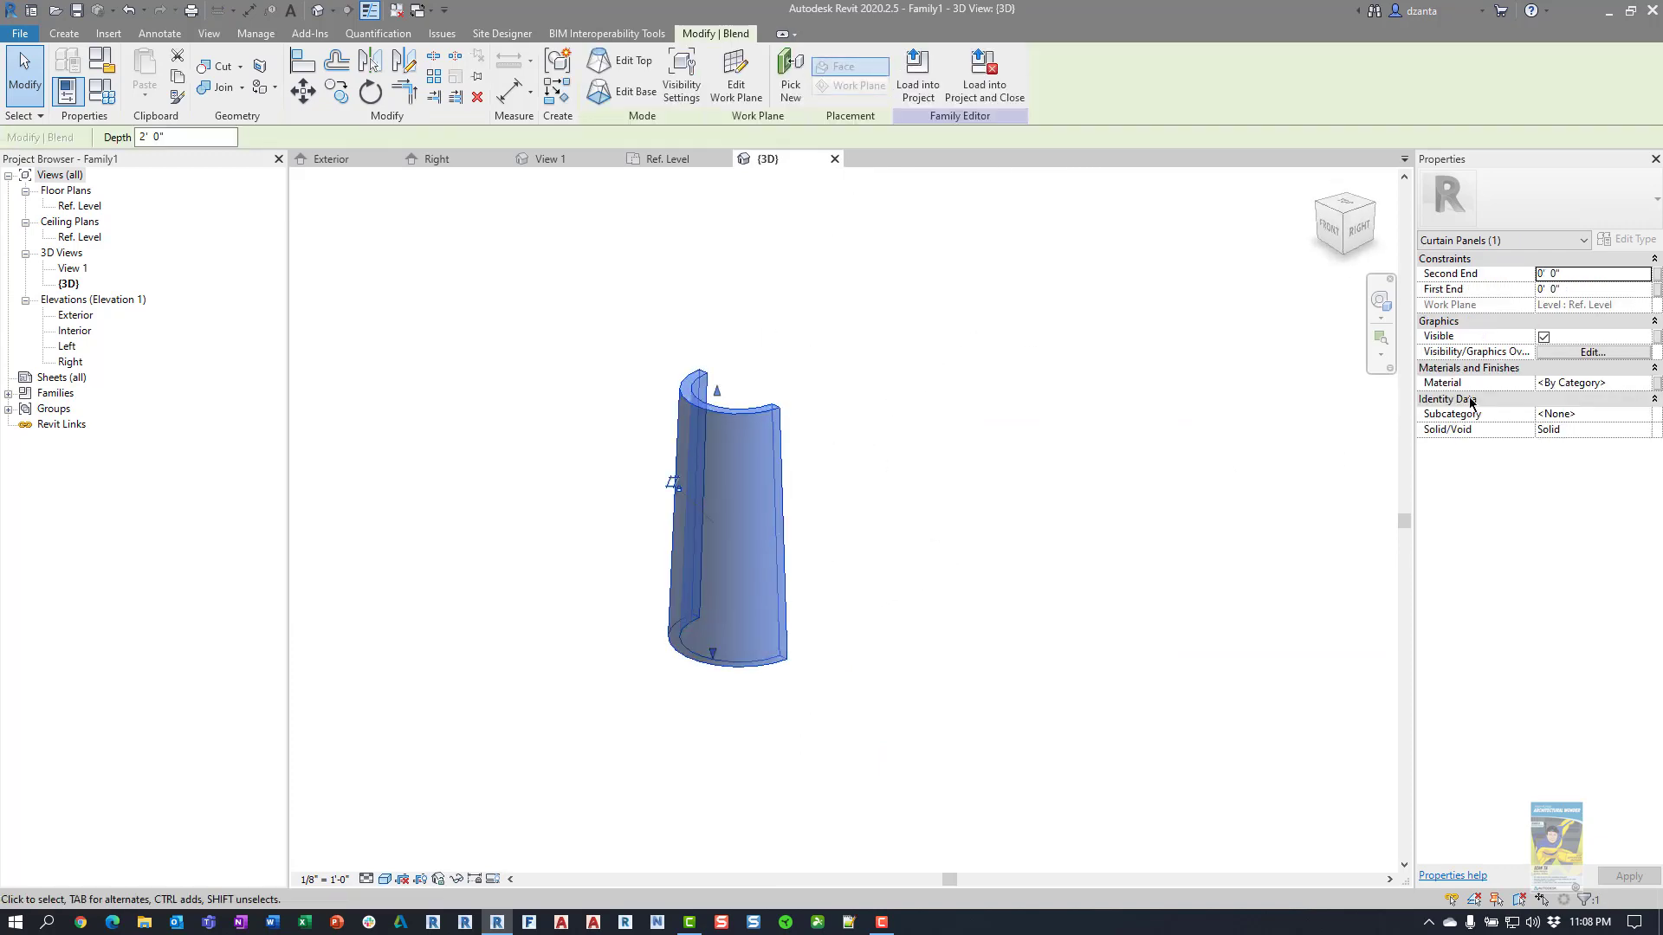
{"action": "left_click", "coordinate": [1487, 388]}
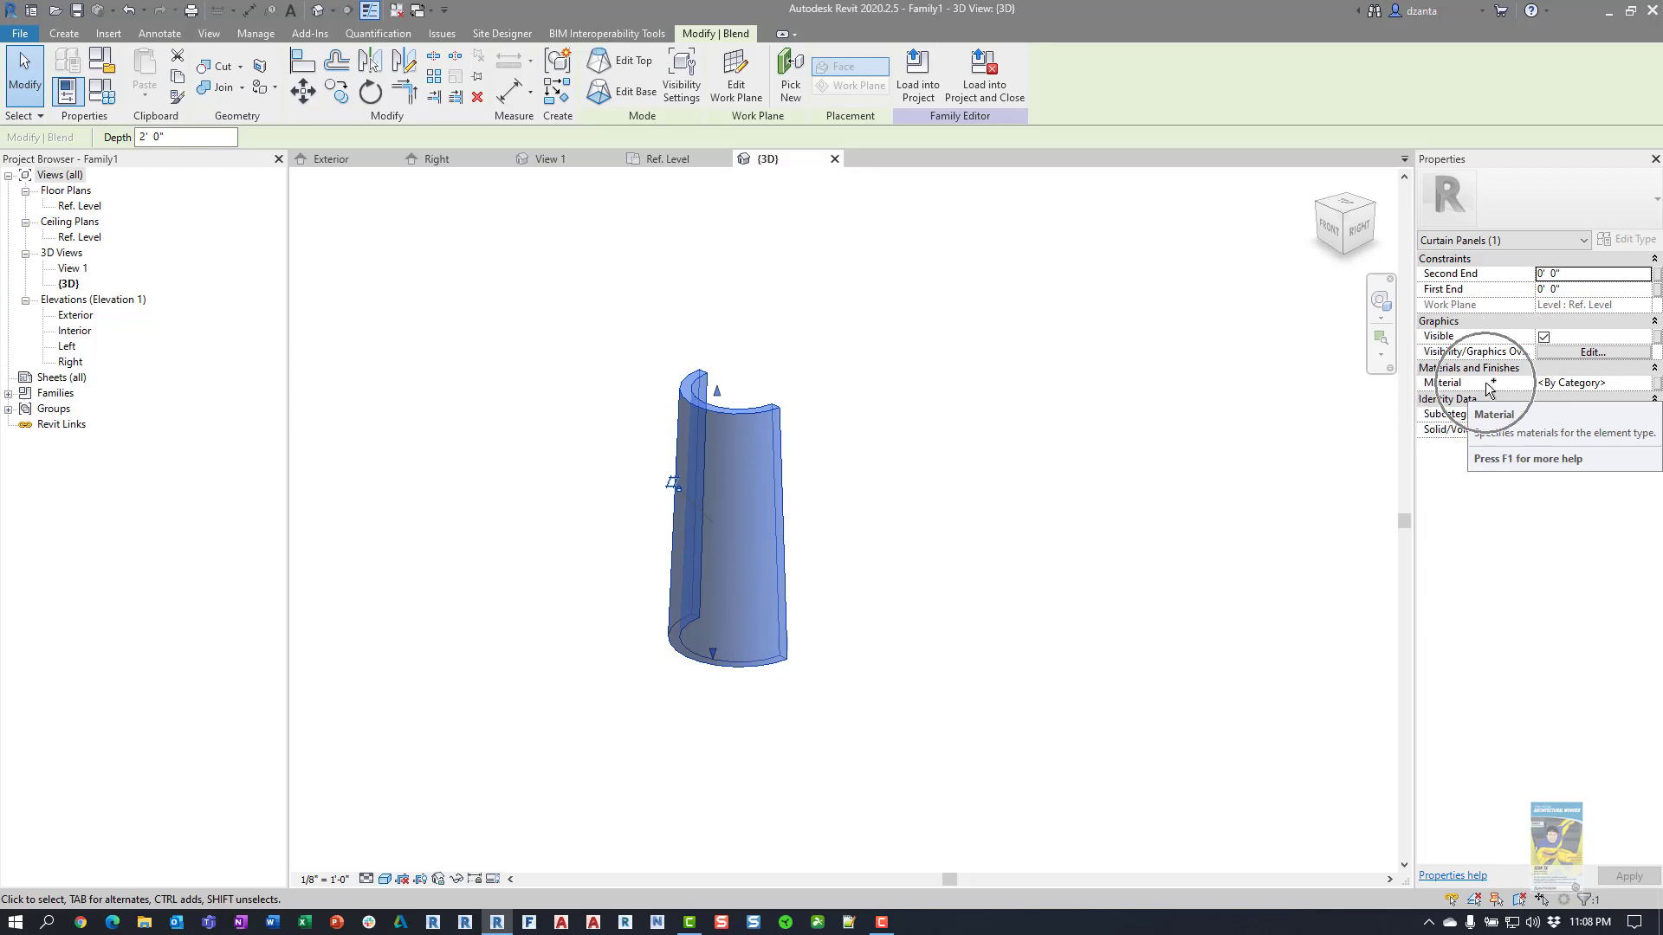
{"action": "left_click", "coordinate": [1656, 385]}
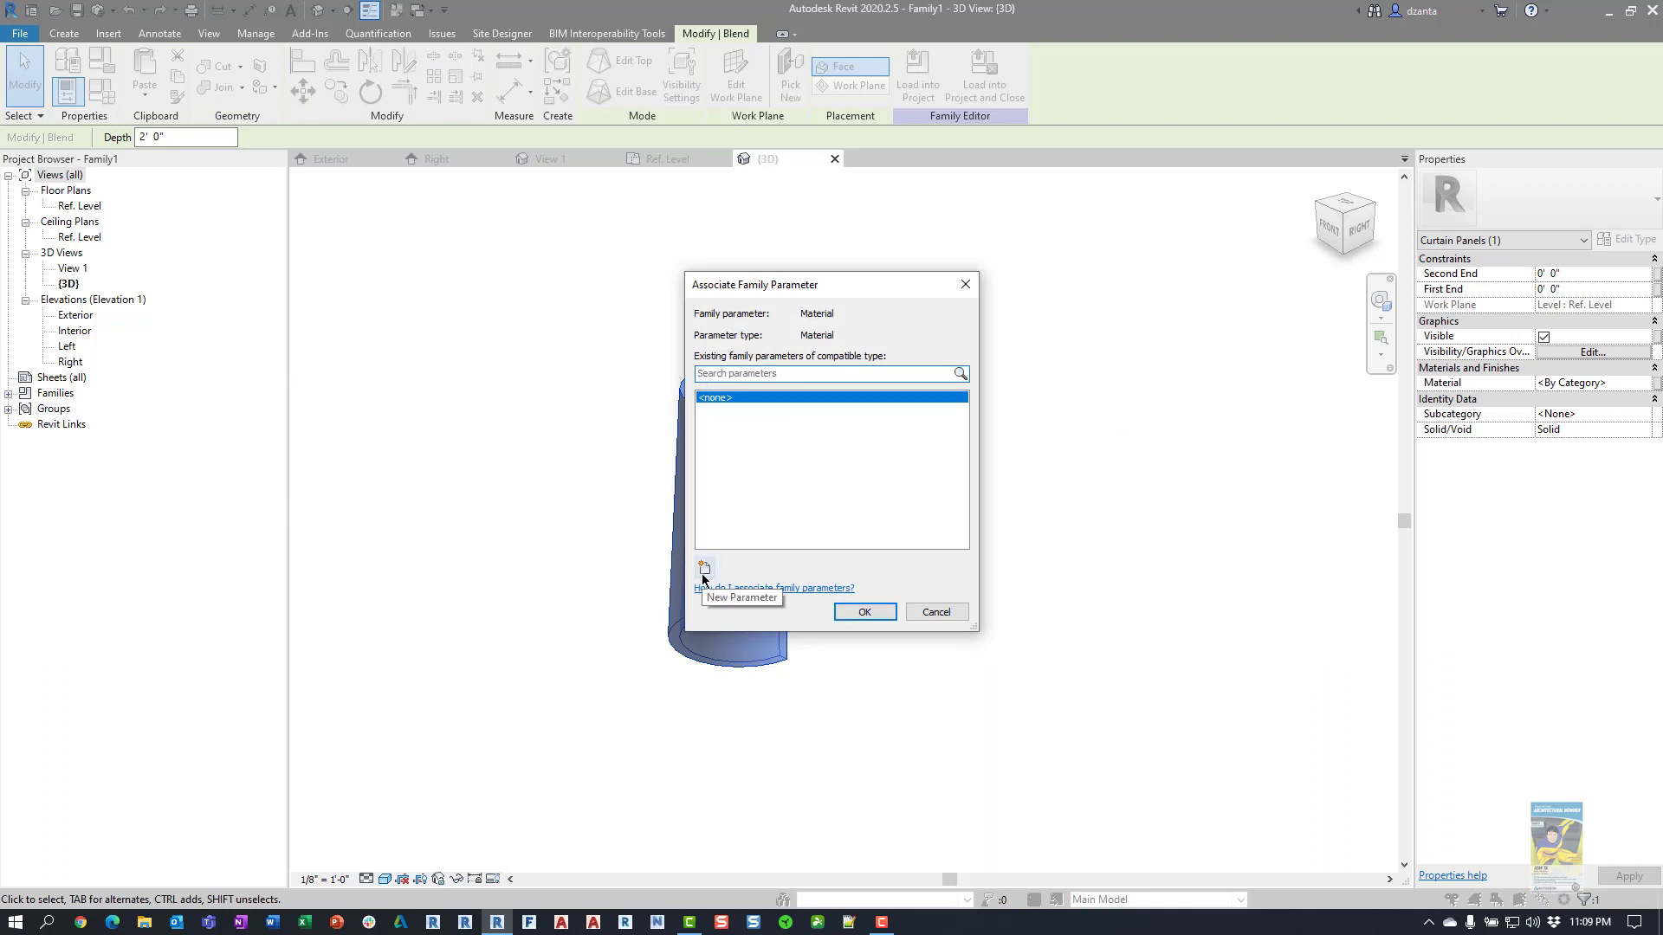
{"action": "left_click", "coordinate": [705, 569]}
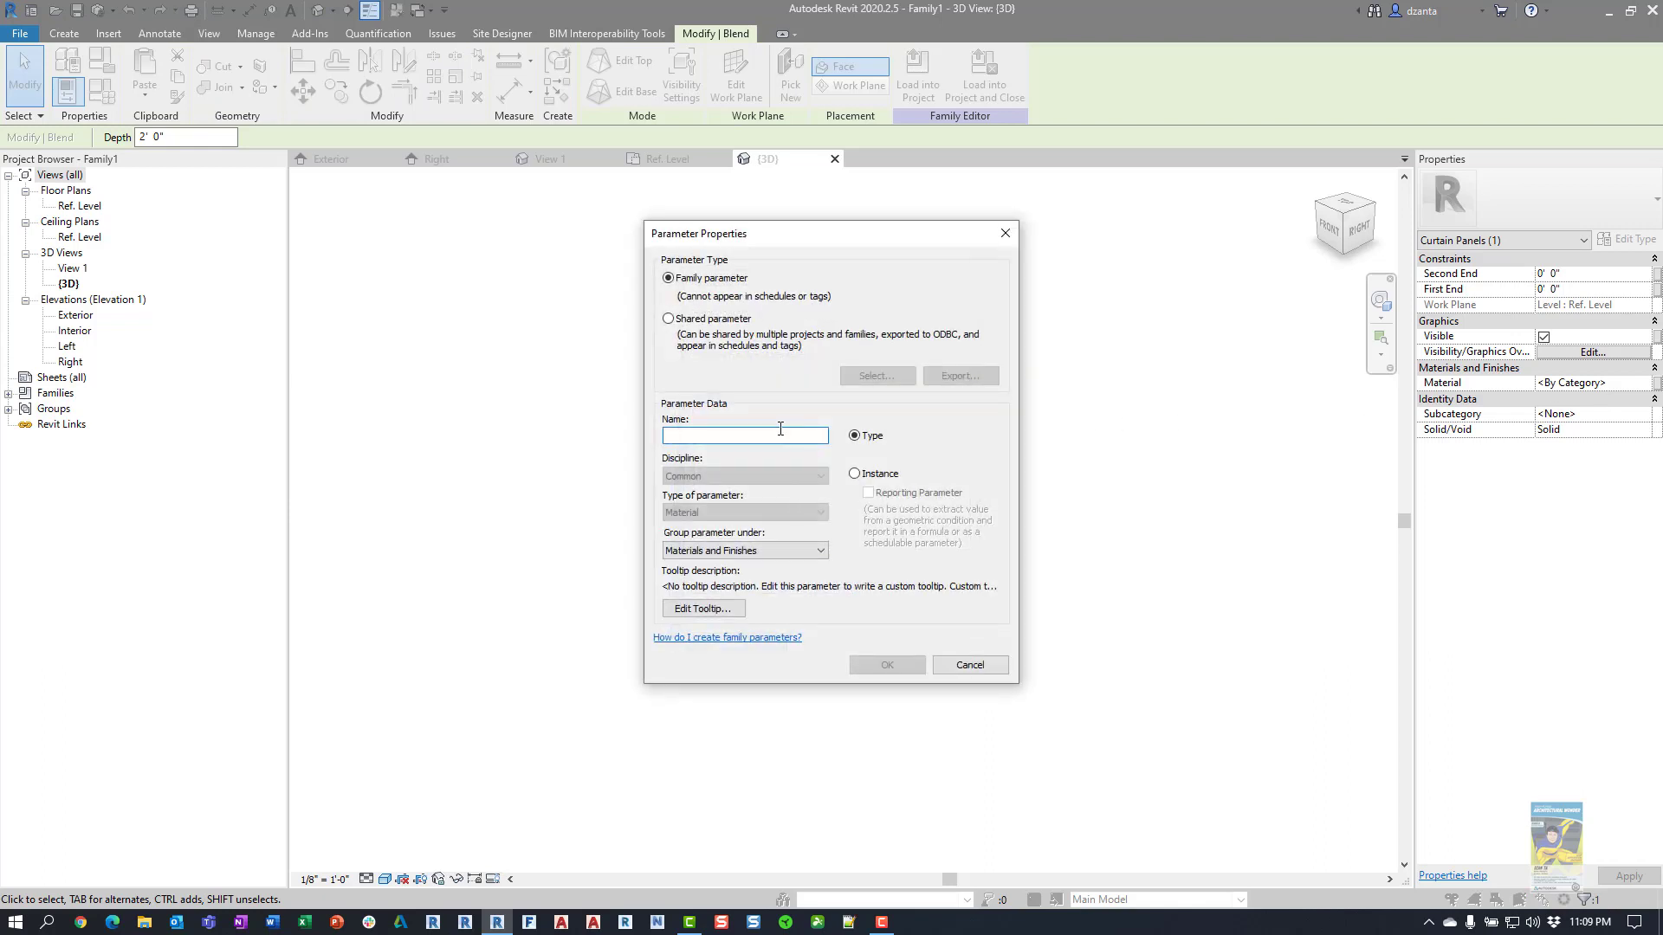
{"action": "type", "text": "barrel tile material"}
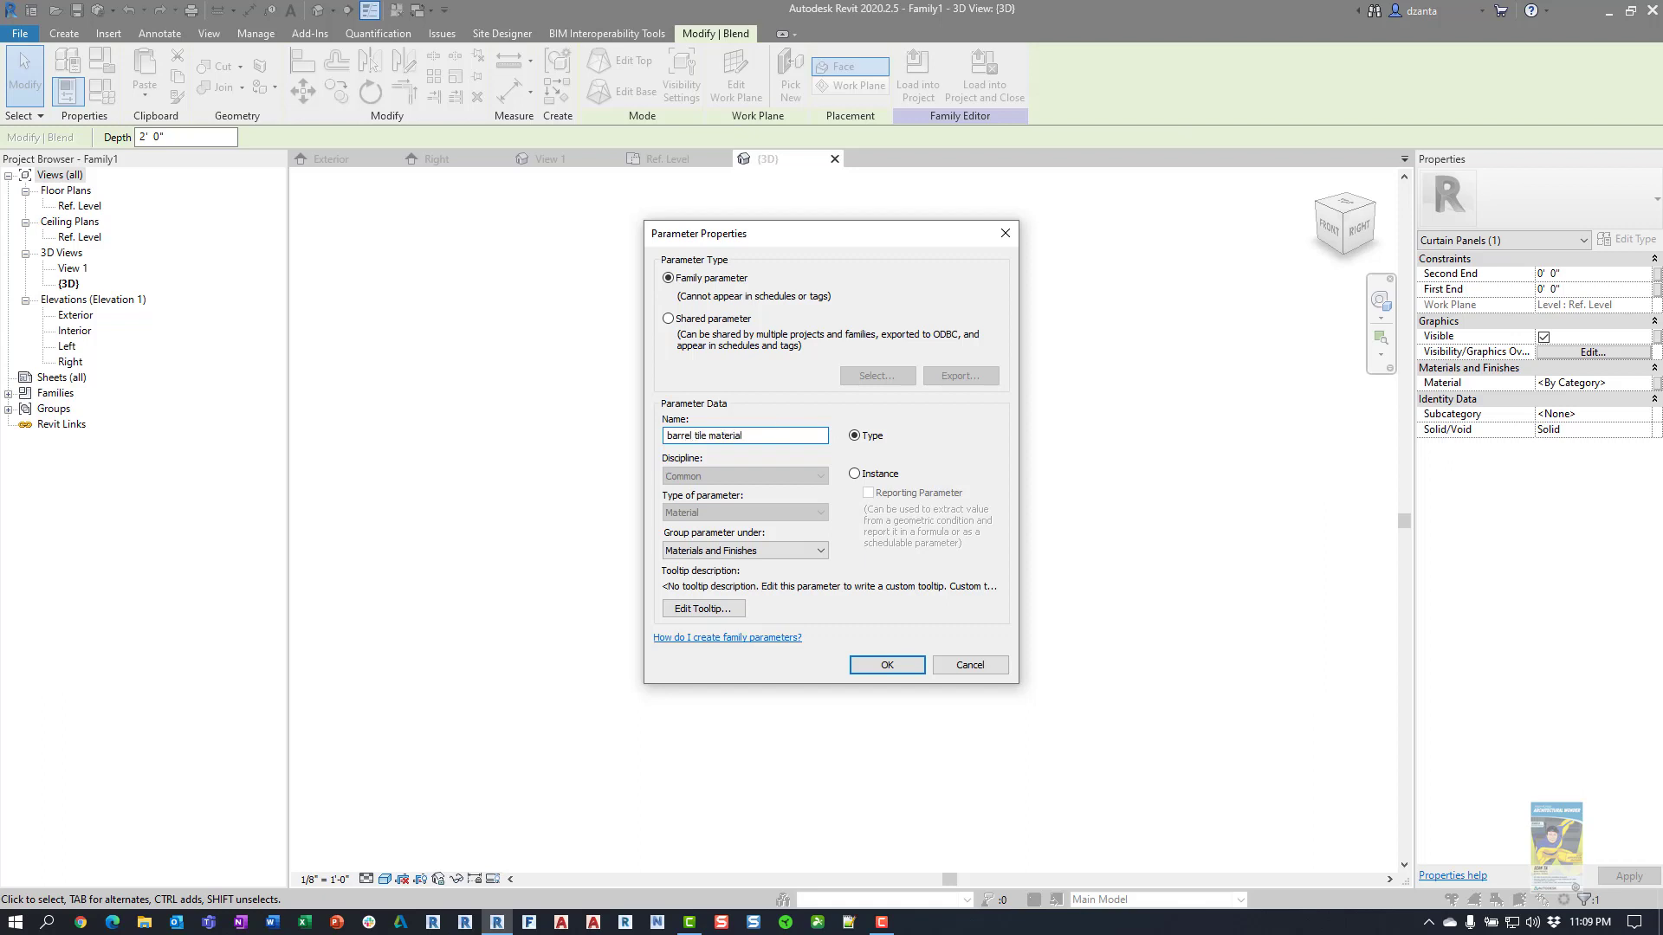
{"action": "left_click", "coordinate": [879, 667]}
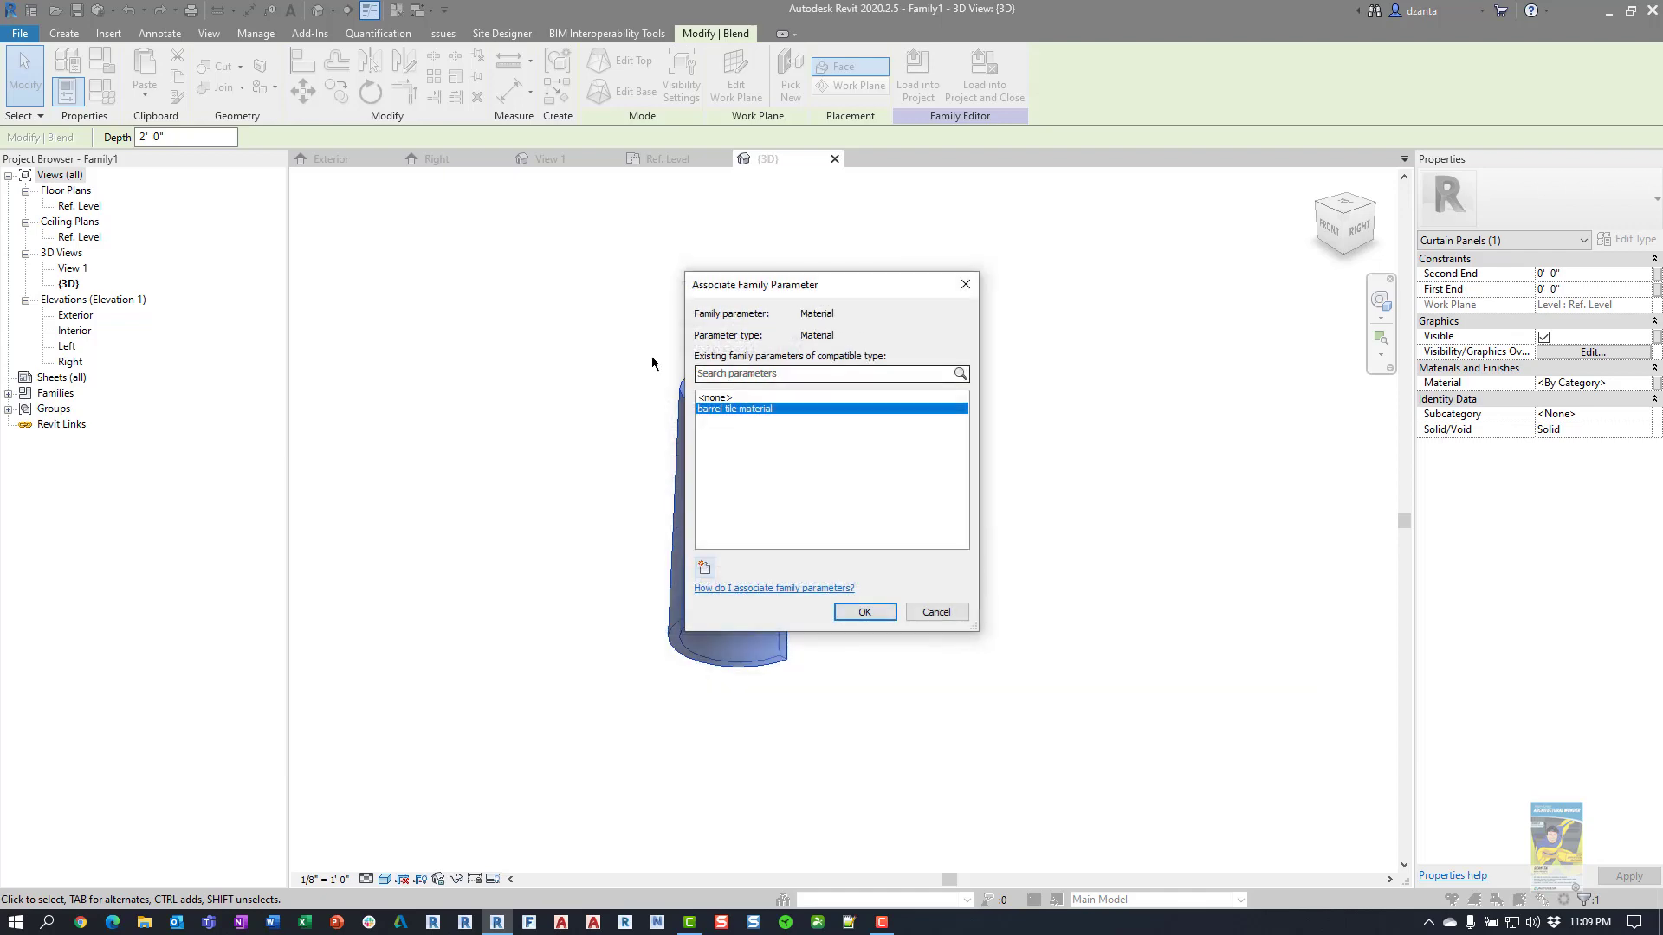
{"action": "left_click", "coordinate": [865, 606]}
{"action": "left_click", "coordinate": [498, 300]}
Search the material library for clay and assign Roofing, Tile to the barrel tile material parameter
{"action": "left_click", "coordinate": [101, 90]}
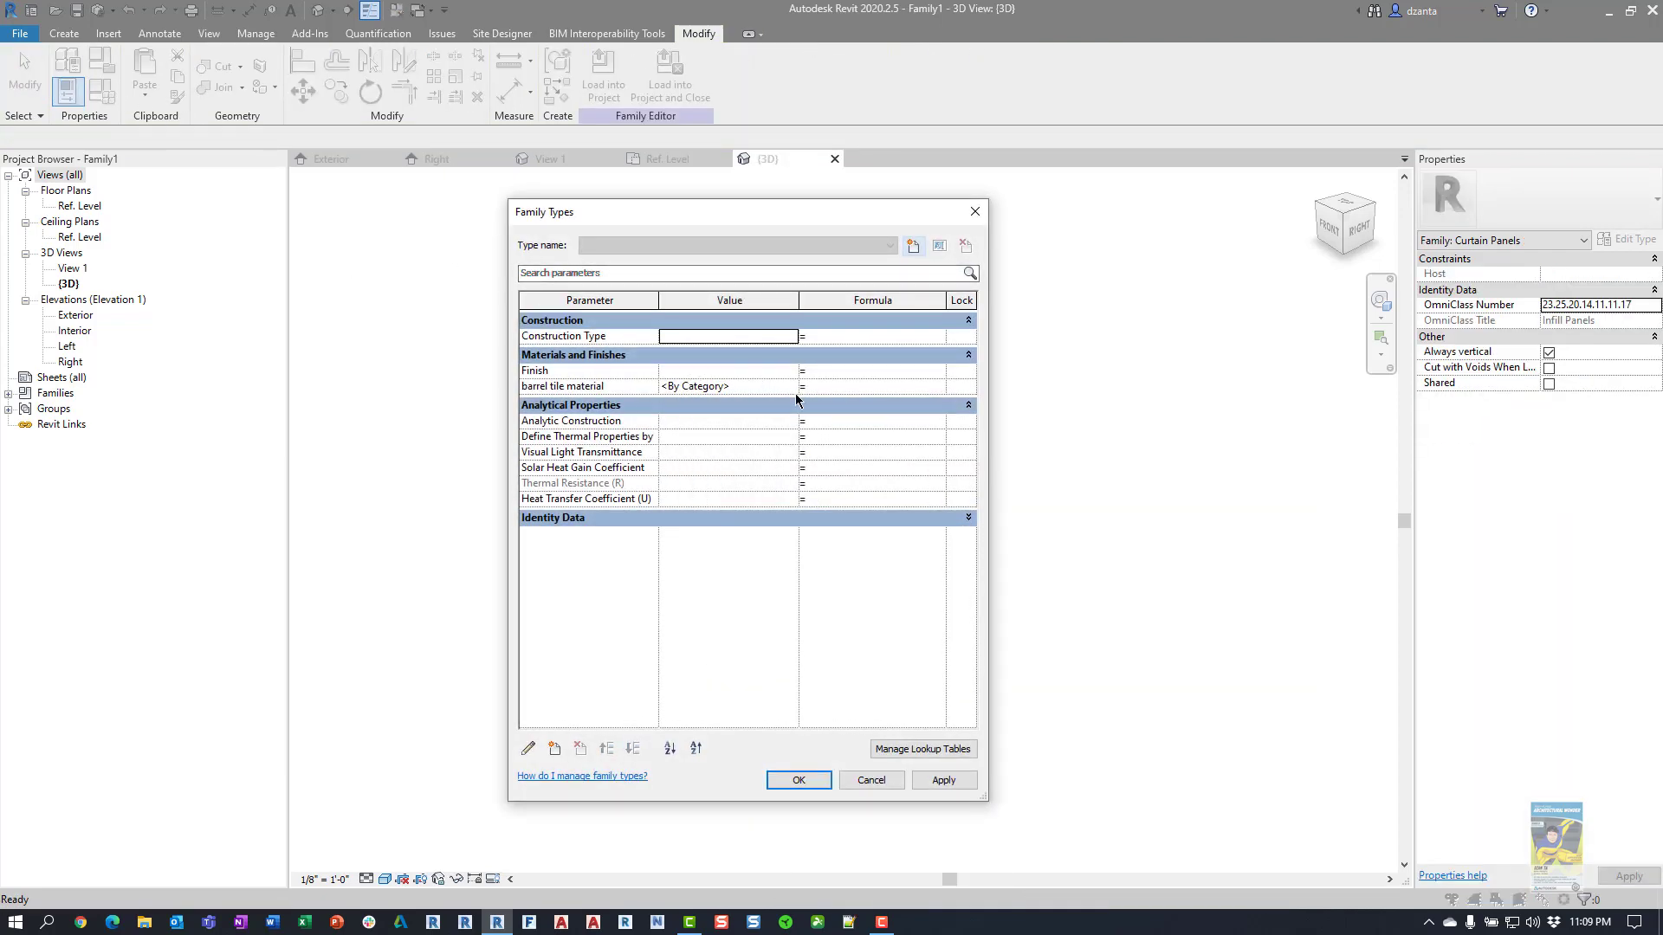
{"action": "left_click", "coordinate": [796, 387]}
{"action": "left_click", "coordinate": [792, 386]}
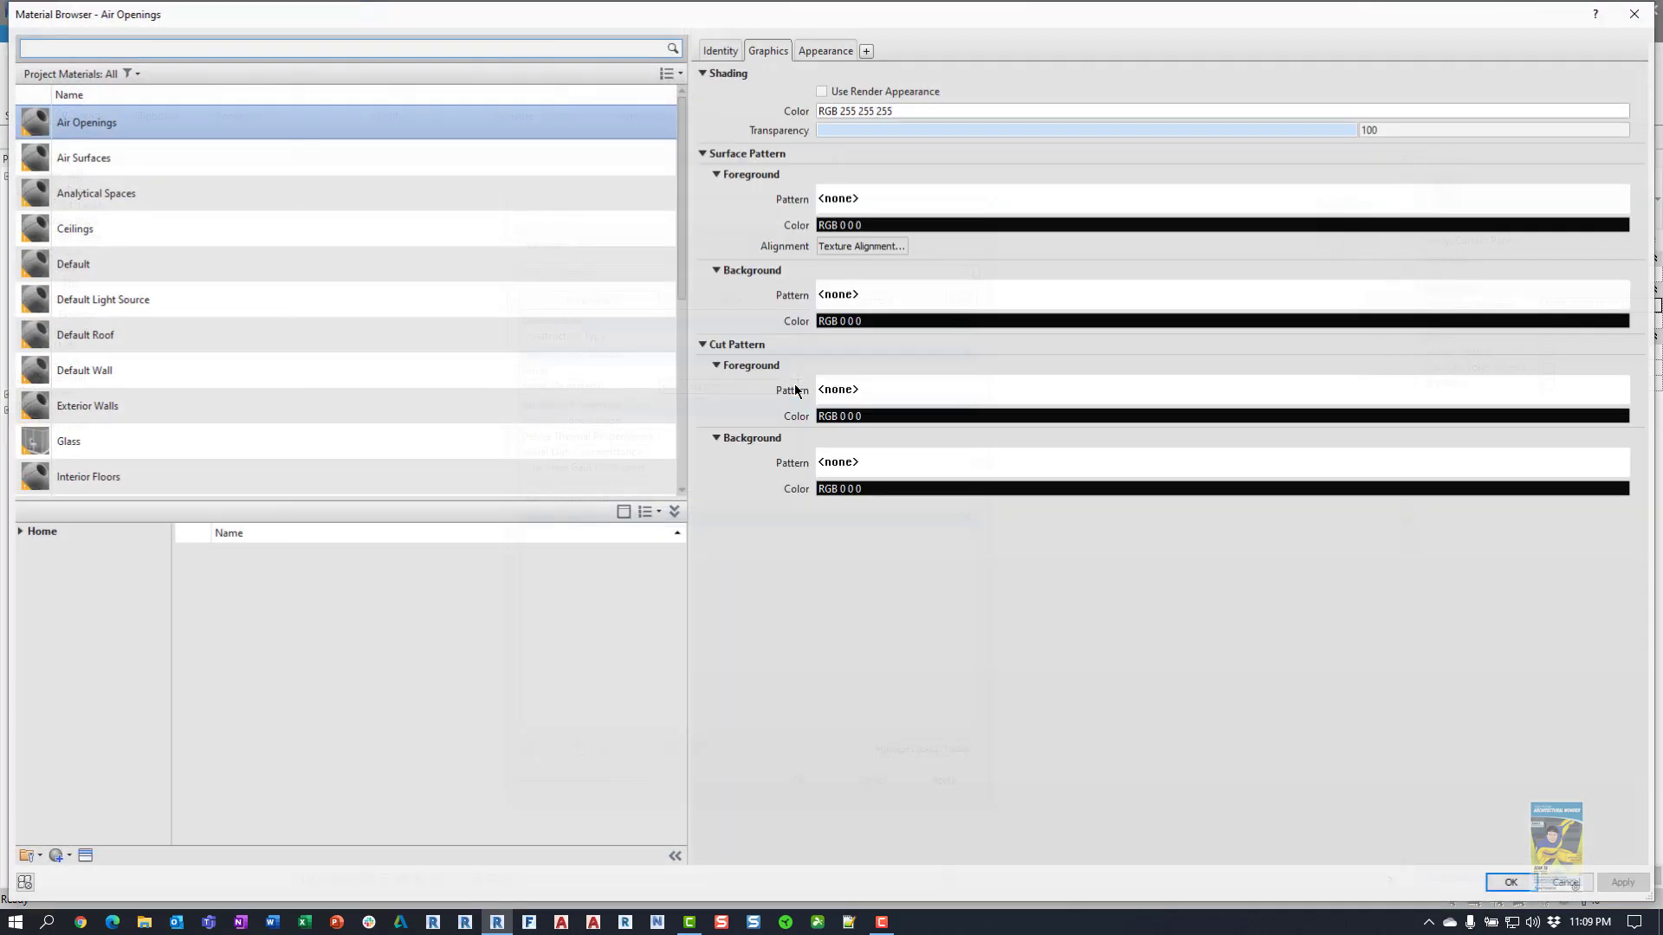
{"action": "left_click_drag", "start_coordinate": [6, 7], "coordinate": [365, 119]}
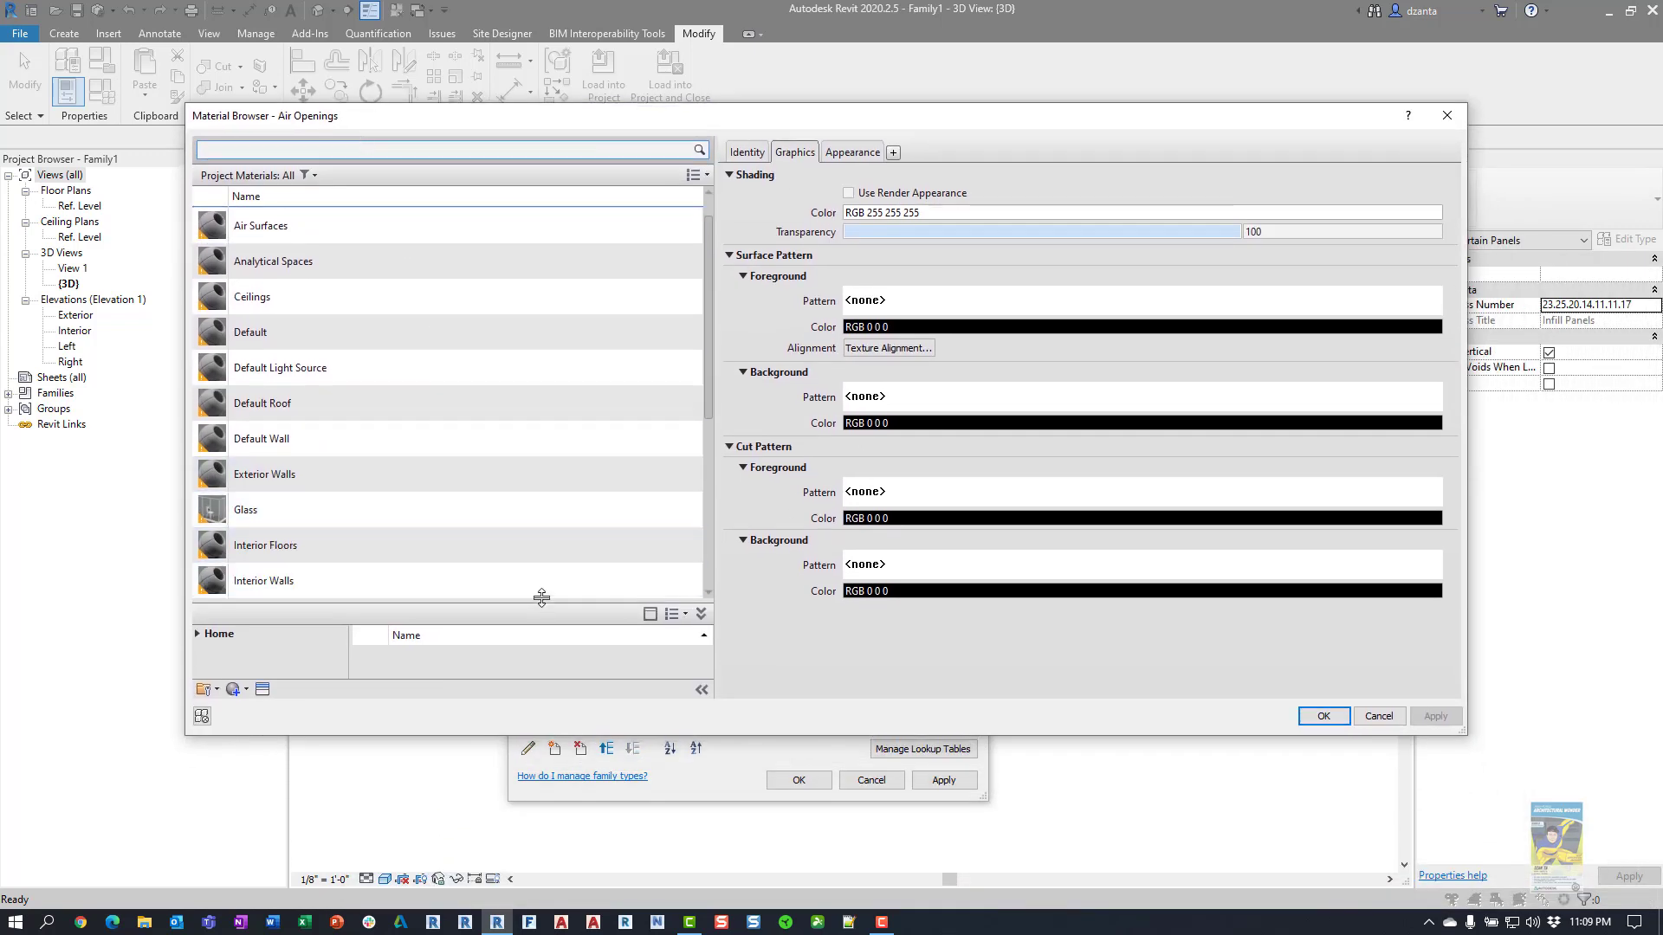
{"action": "left_click_drag", "start_coordinate": [541, 606], "coordinate": [509, 431]}
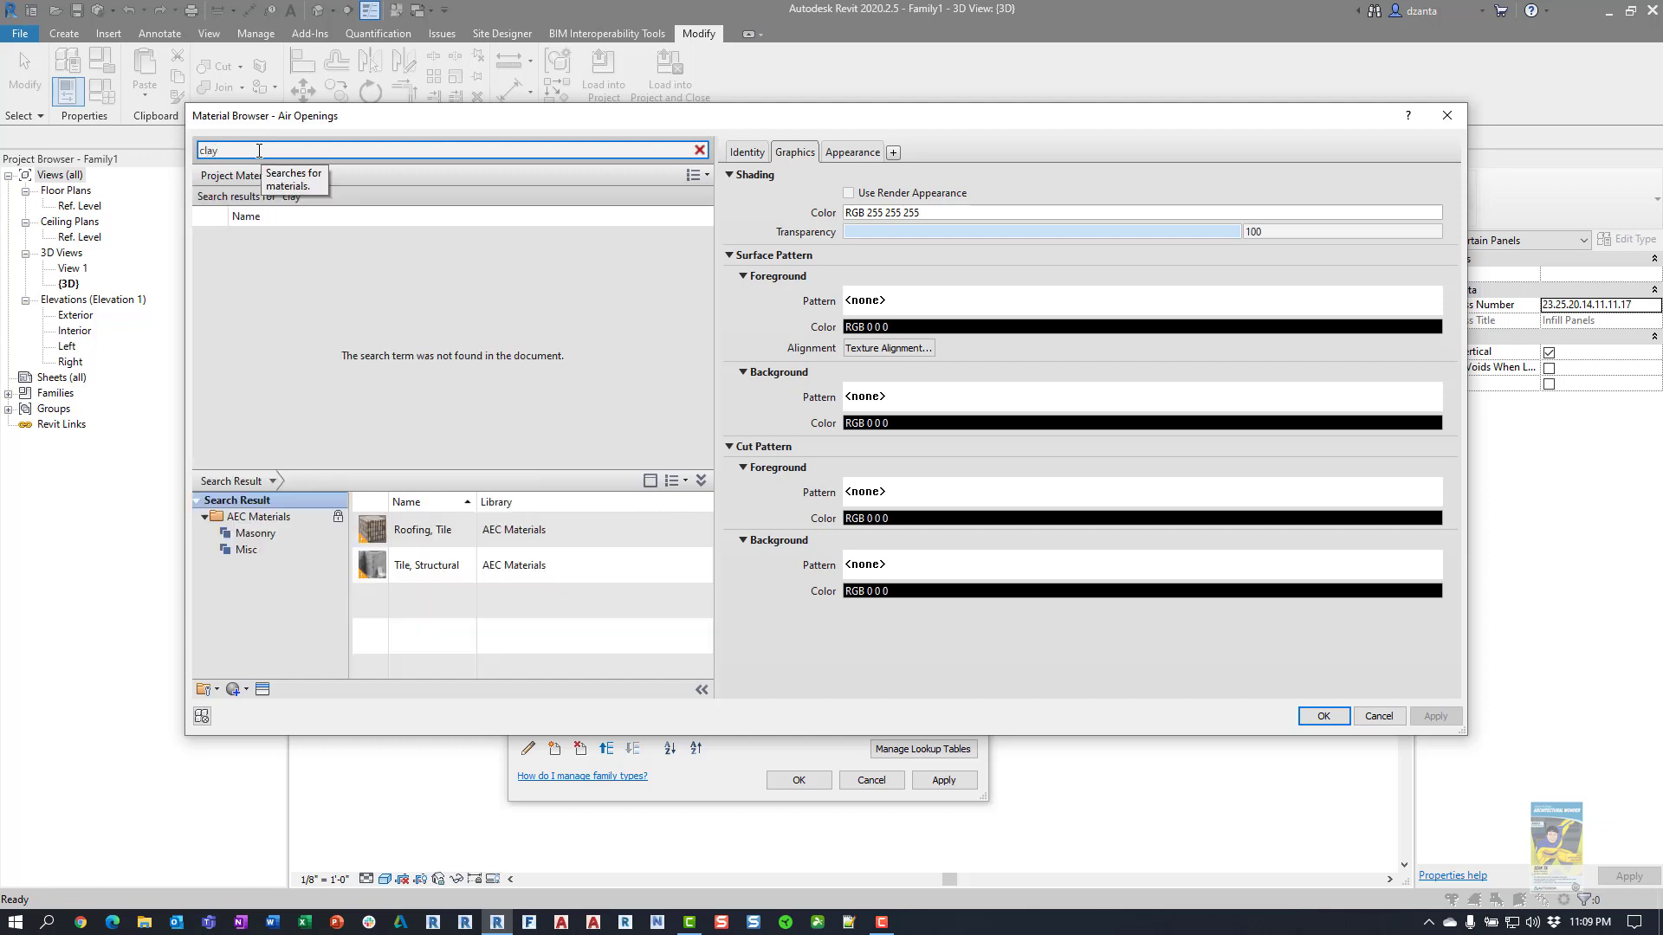
{"action": "mouse_move", "coordinate": [447, 540]}
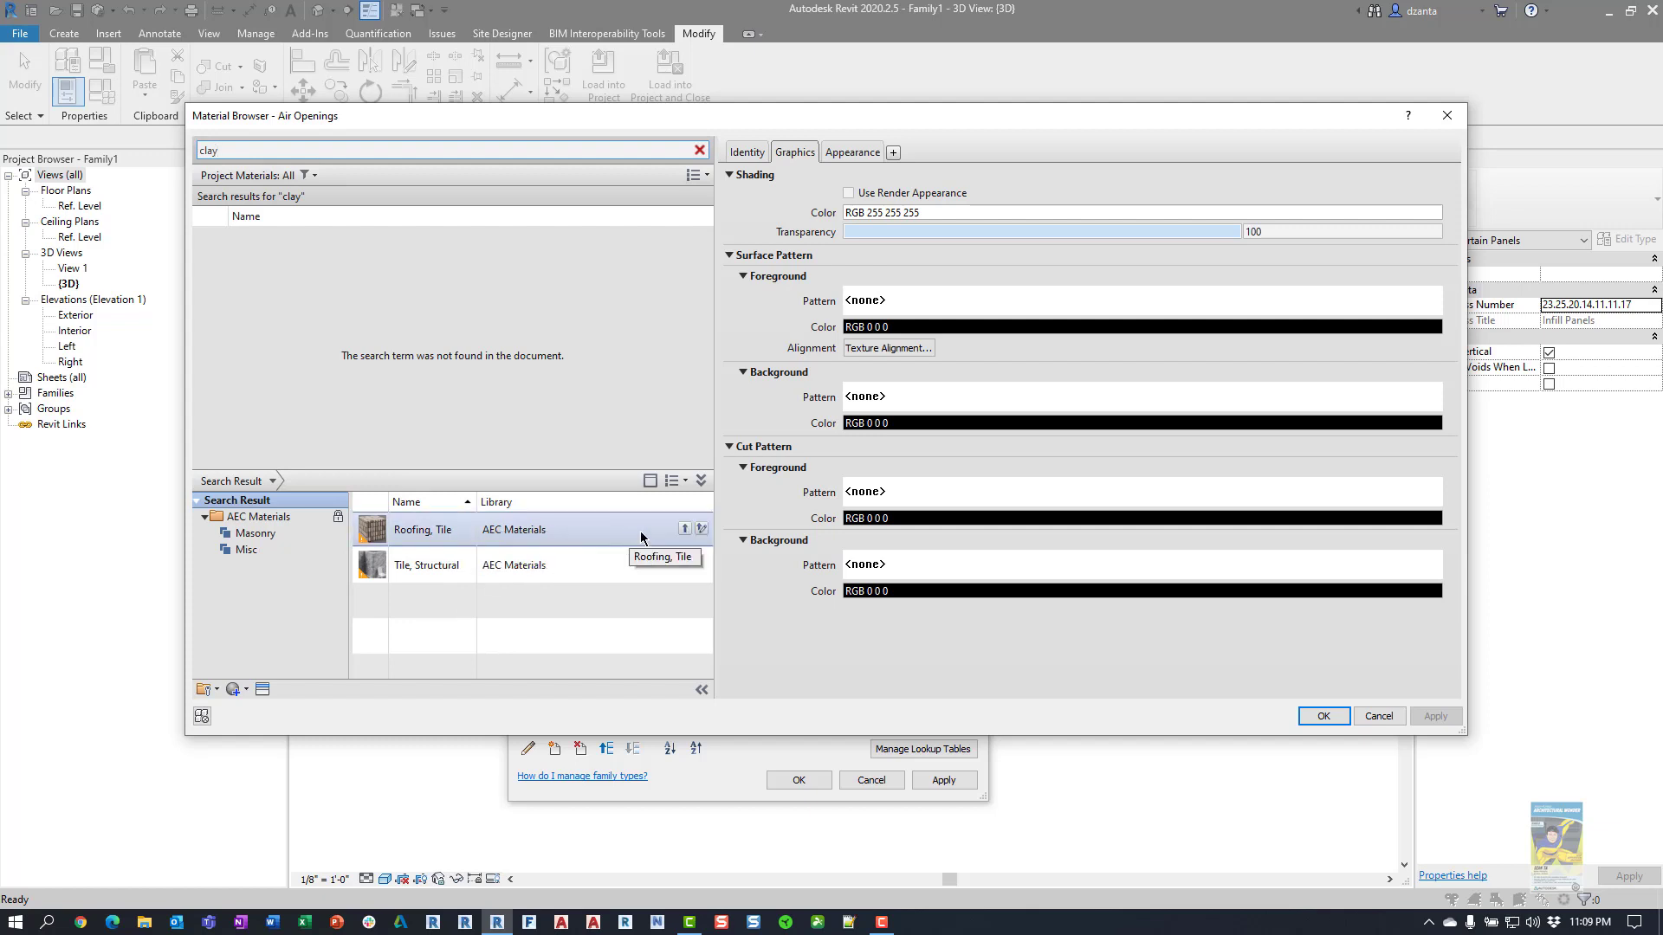
{"action": "left_click", "coordinate": [682, 530]}
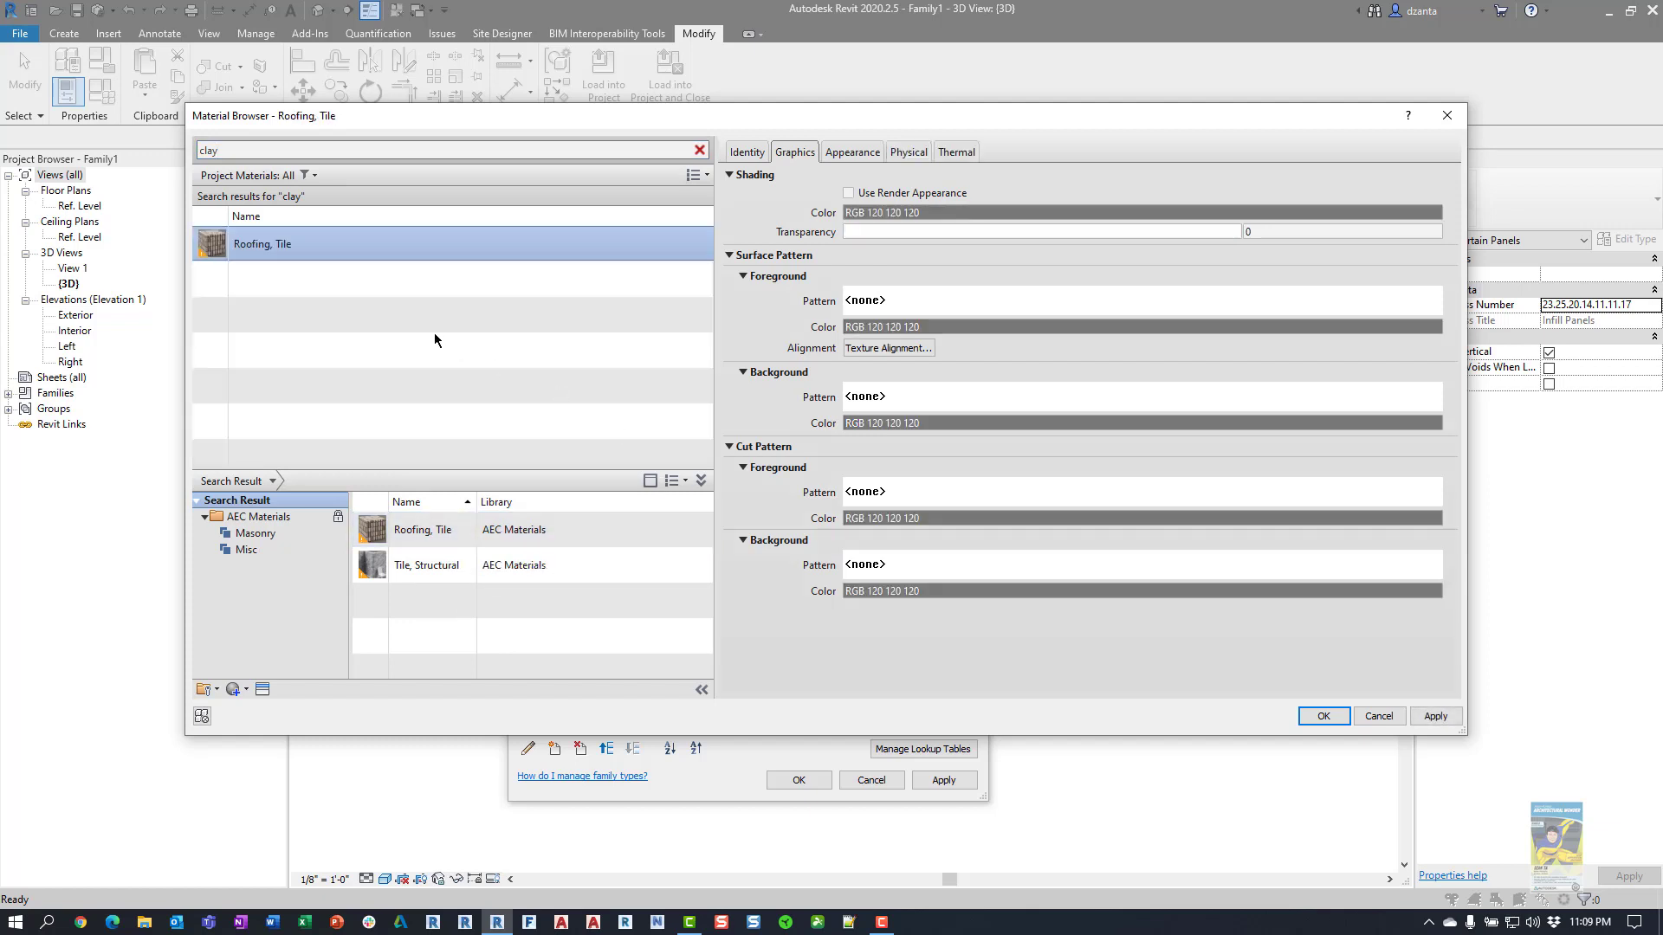
{"action": "left_click", "coordinate": [1323, 716]}
{"action": "left_click", "coordinate": [799, 781]}
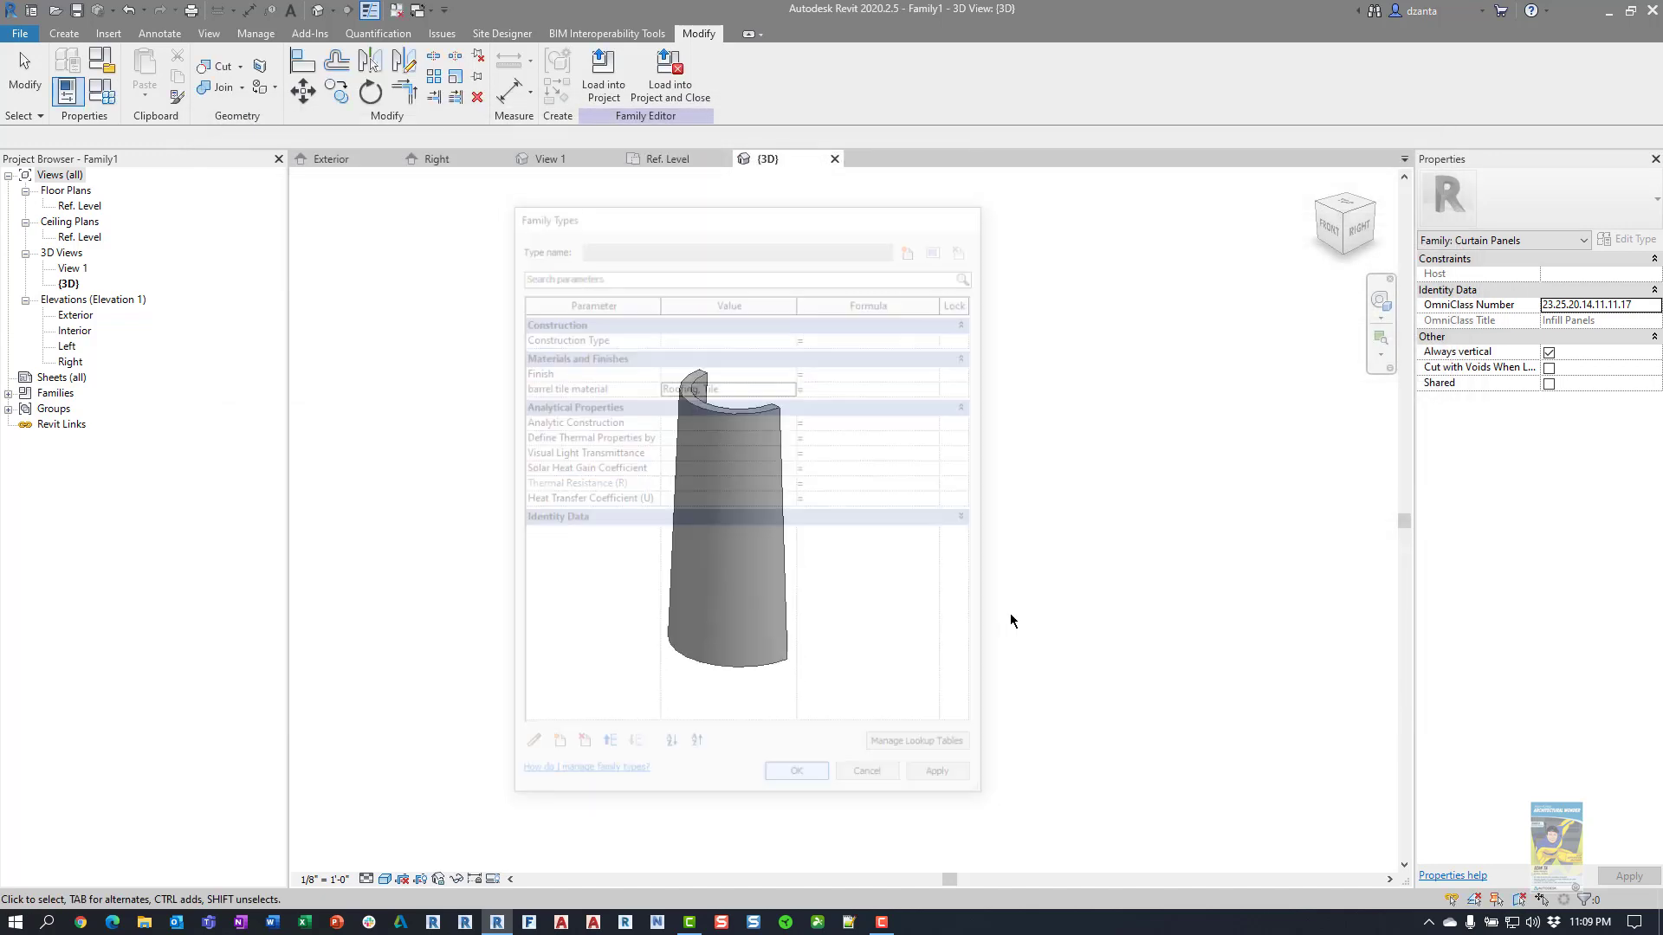
Switch the 3D view to the Realistic visual style and inspect the tile's material from another angle
{"action": "left_click", "coordinate": [382, 879]}
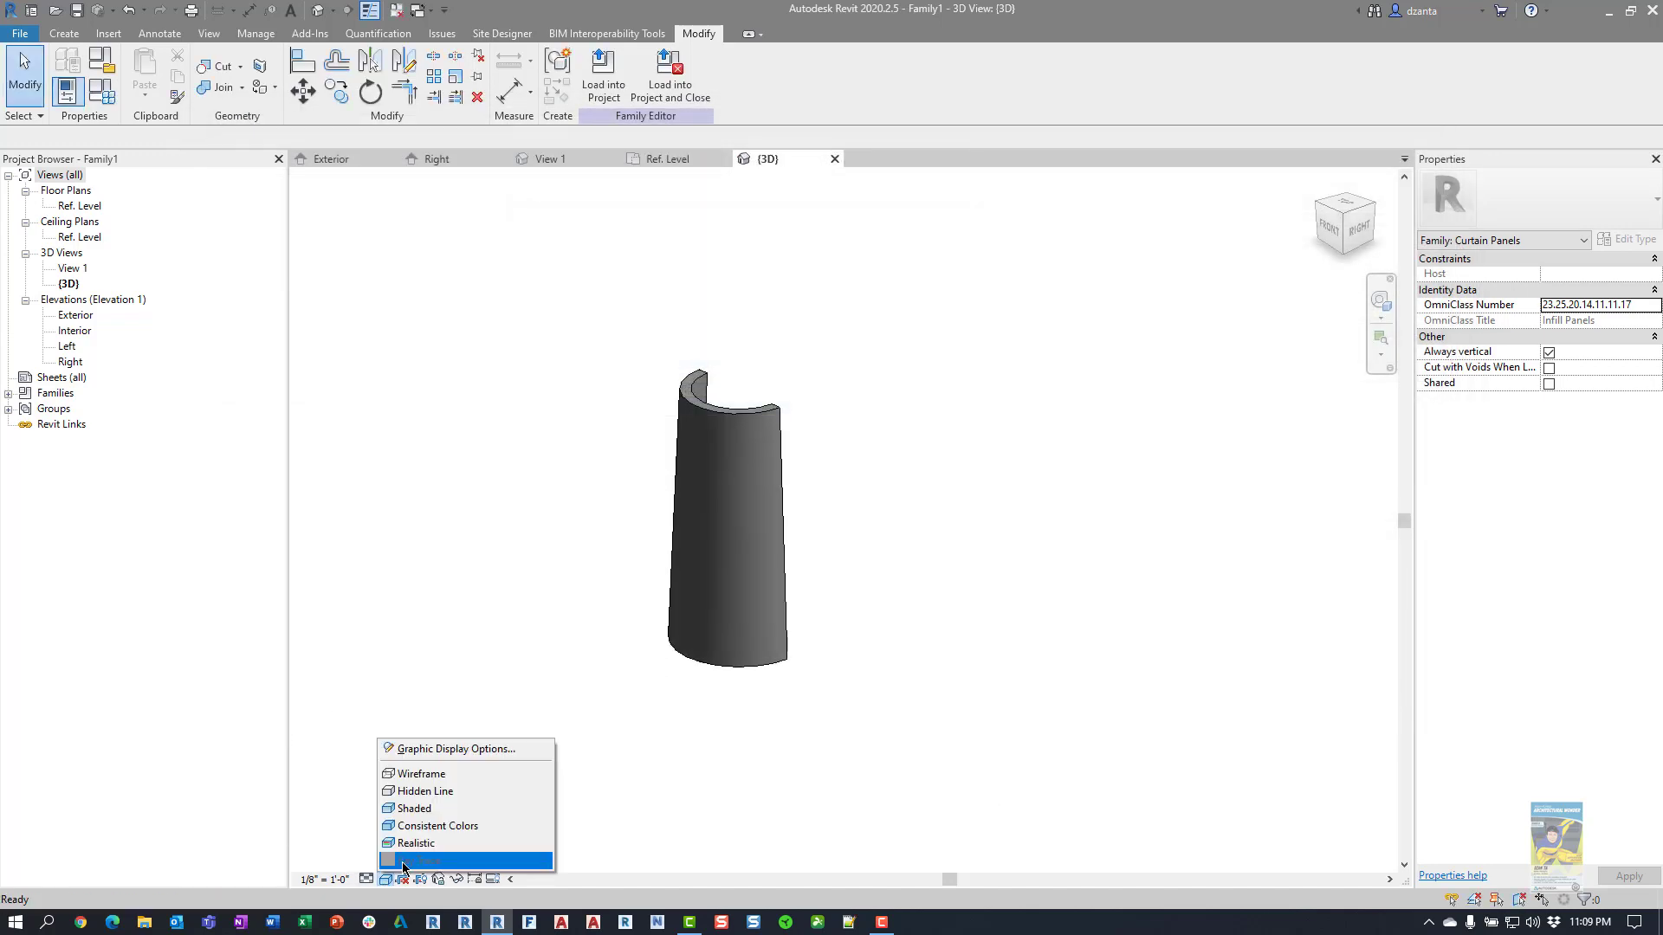
{"action": "left_click", "coordinate": [427, 849]}
{"action": "scroll", "coordinate": [705, 594], "scroll_direction": "up", "scroll_amount": 5}
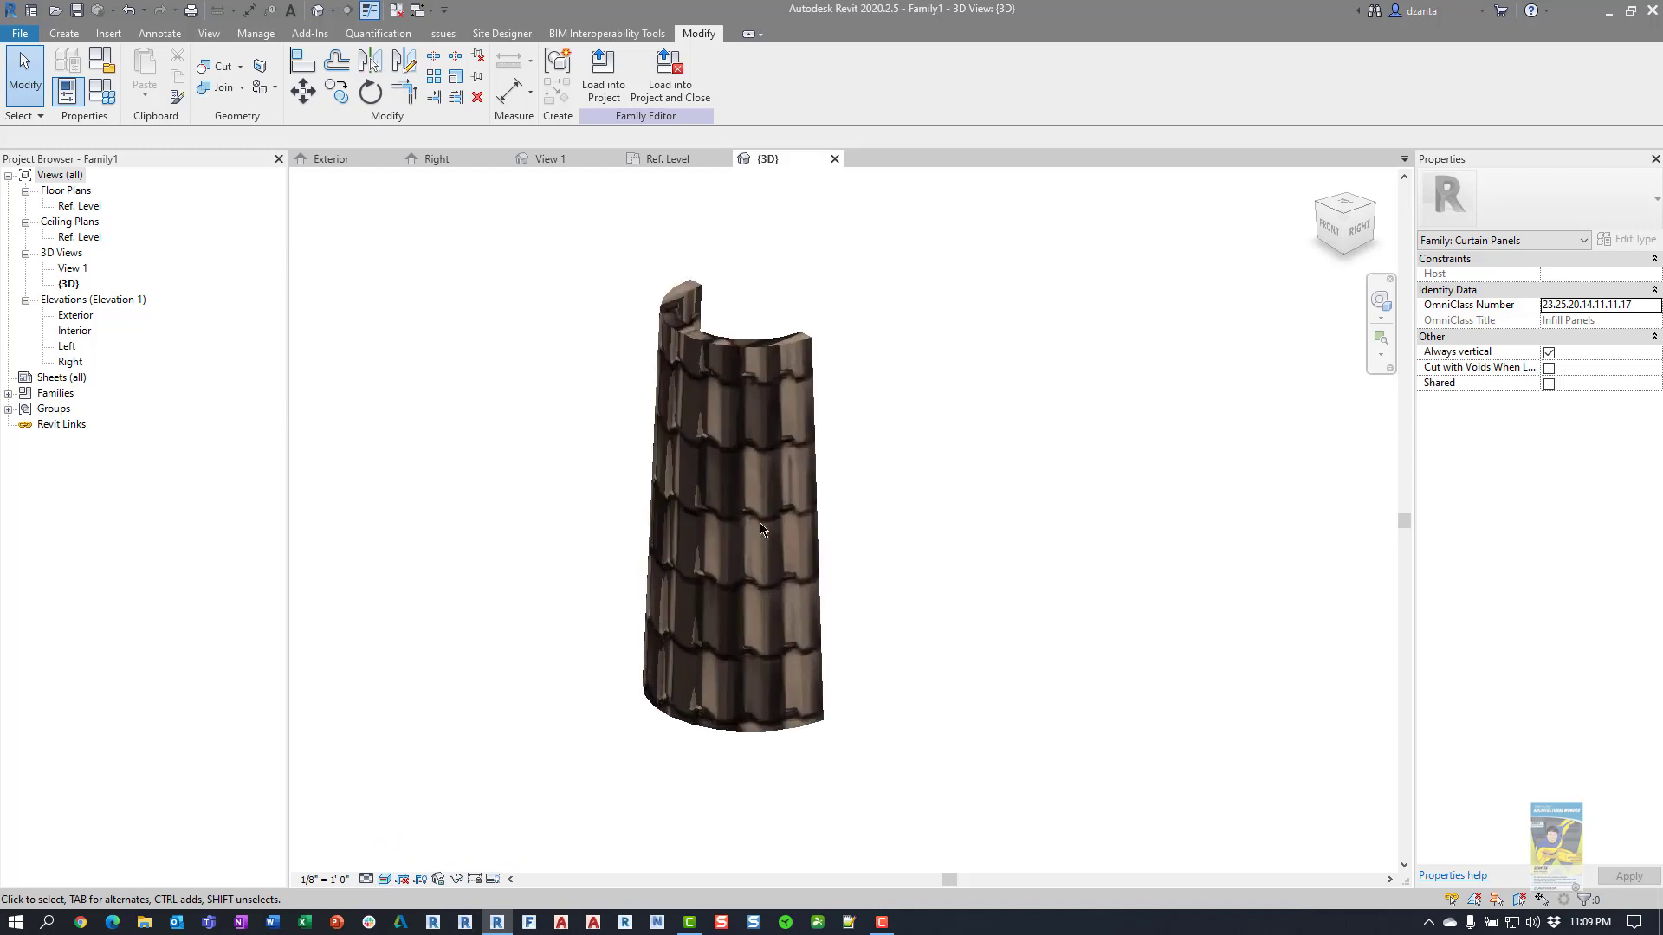
{"action": "middle_click_drag", "start_coordinate": [854, 600], "coordinate": [937, 509], "text": "shift"}
{"action": "scroll", "coordinate": [880, 550], "scroll_direction": "down", "scroll_amount": 3}
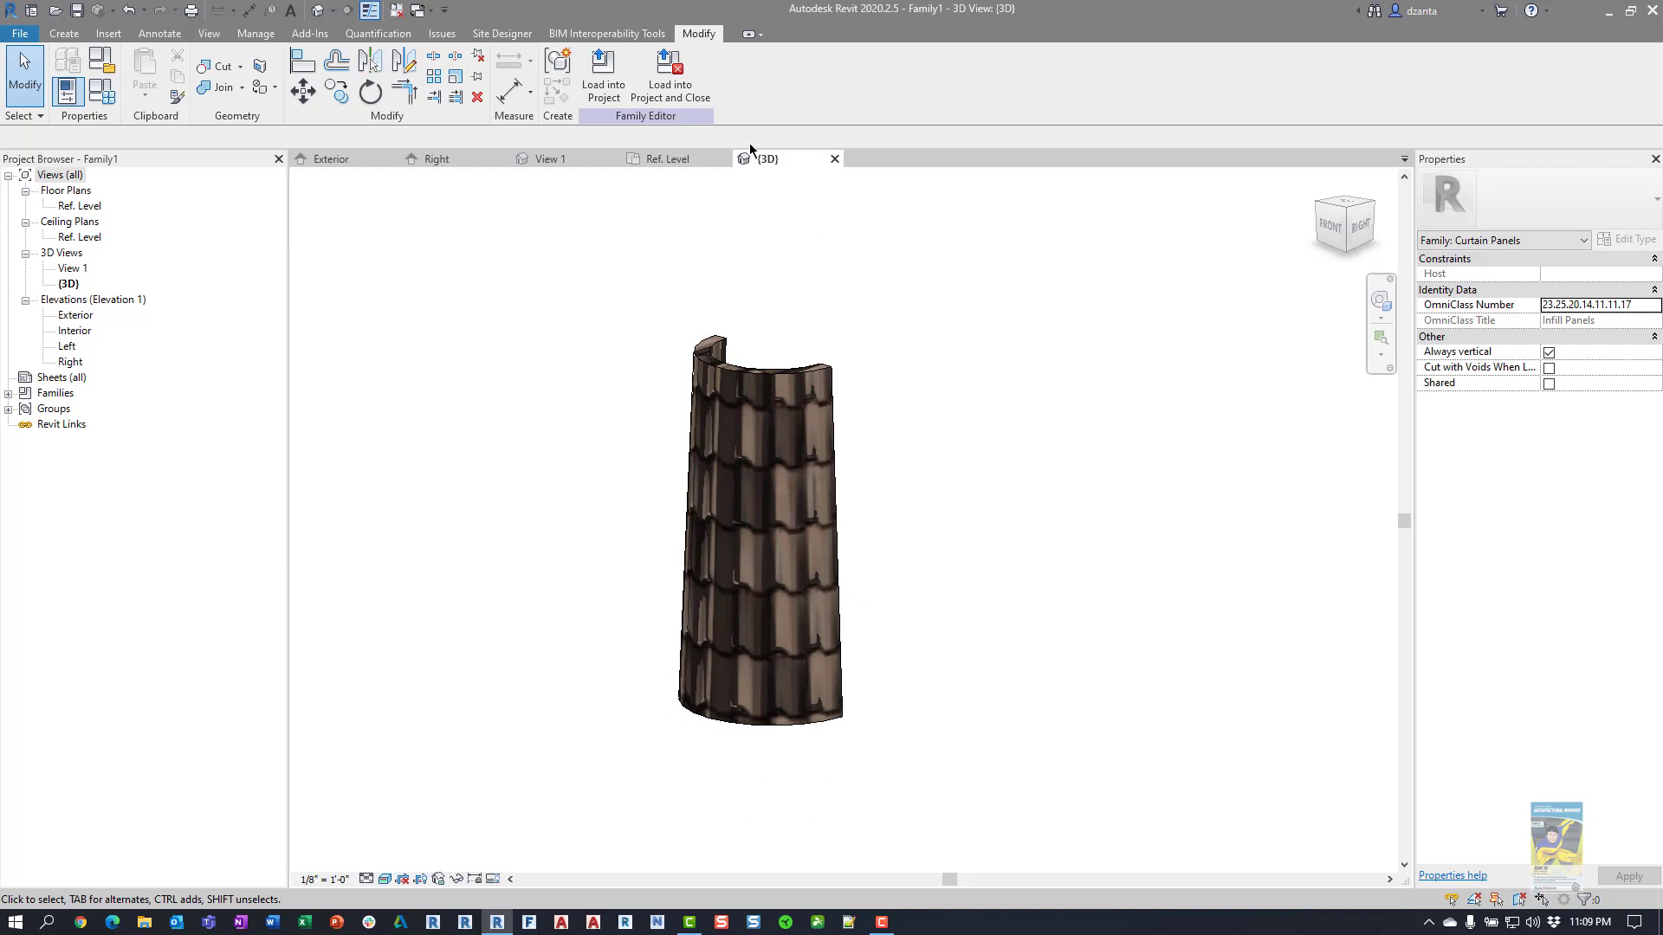
Search the material library for stone and set the barrel tile material parameter to Limestone from the Stone category
{"action": "left_click", "coordinate": [102, 91]}
{"action": "left_click", "coordinate": [792, 390]}
{"action": "left_click", "coordinate": [792, 387]}
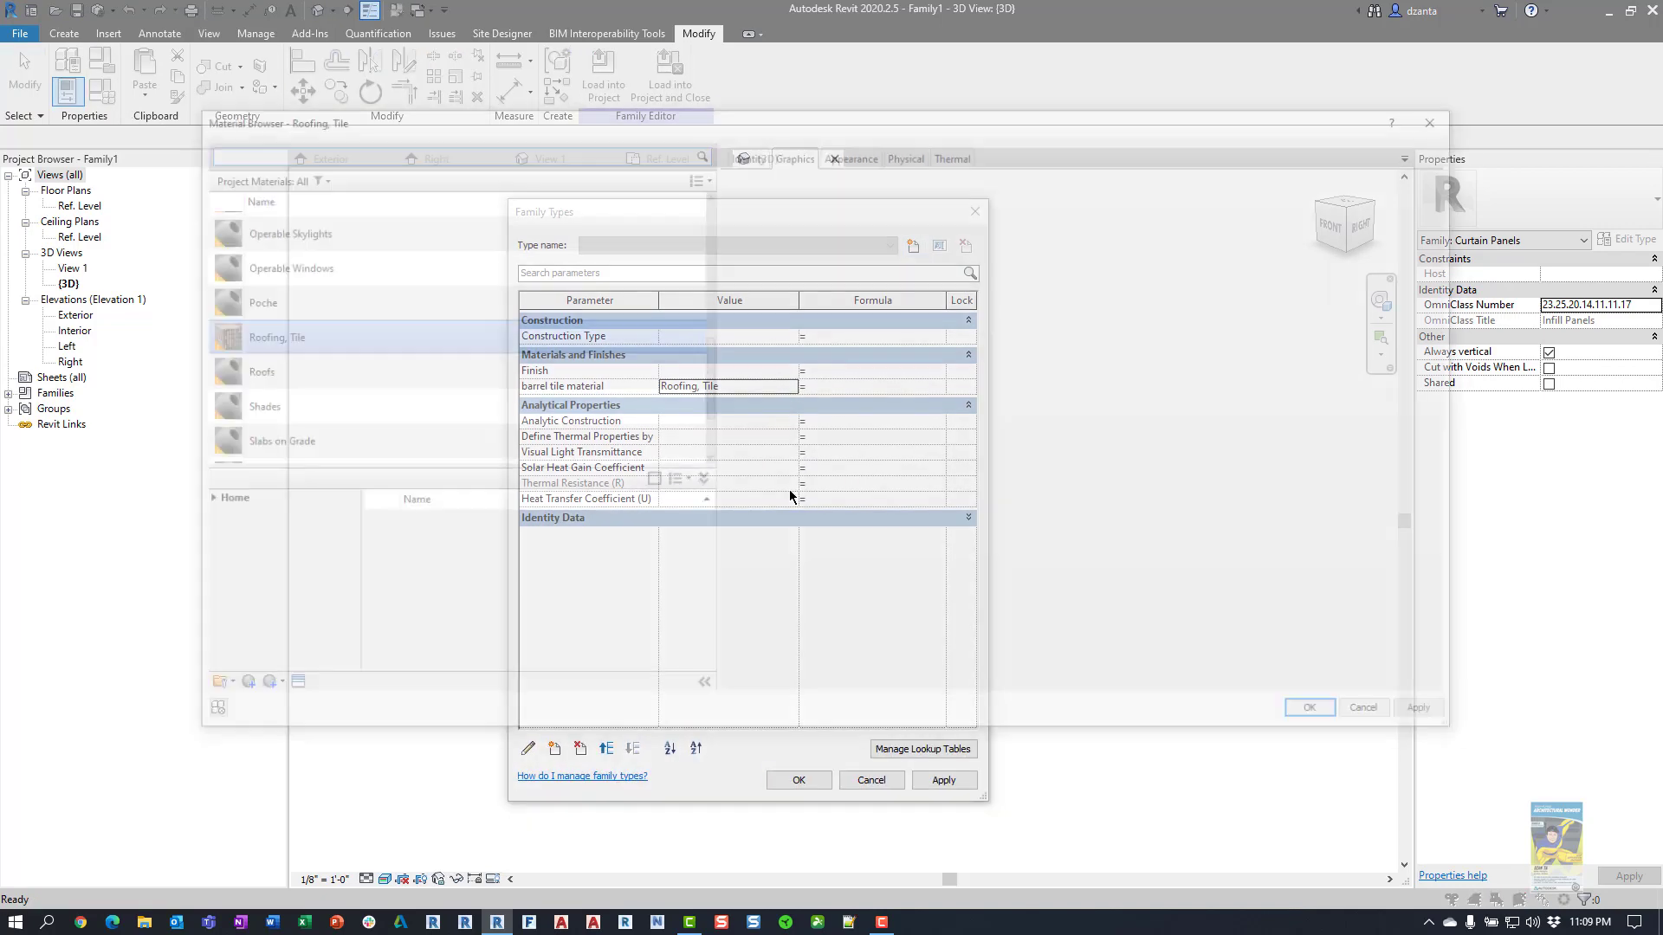
{"action": "left_click", "coordinate": [427, 151]}
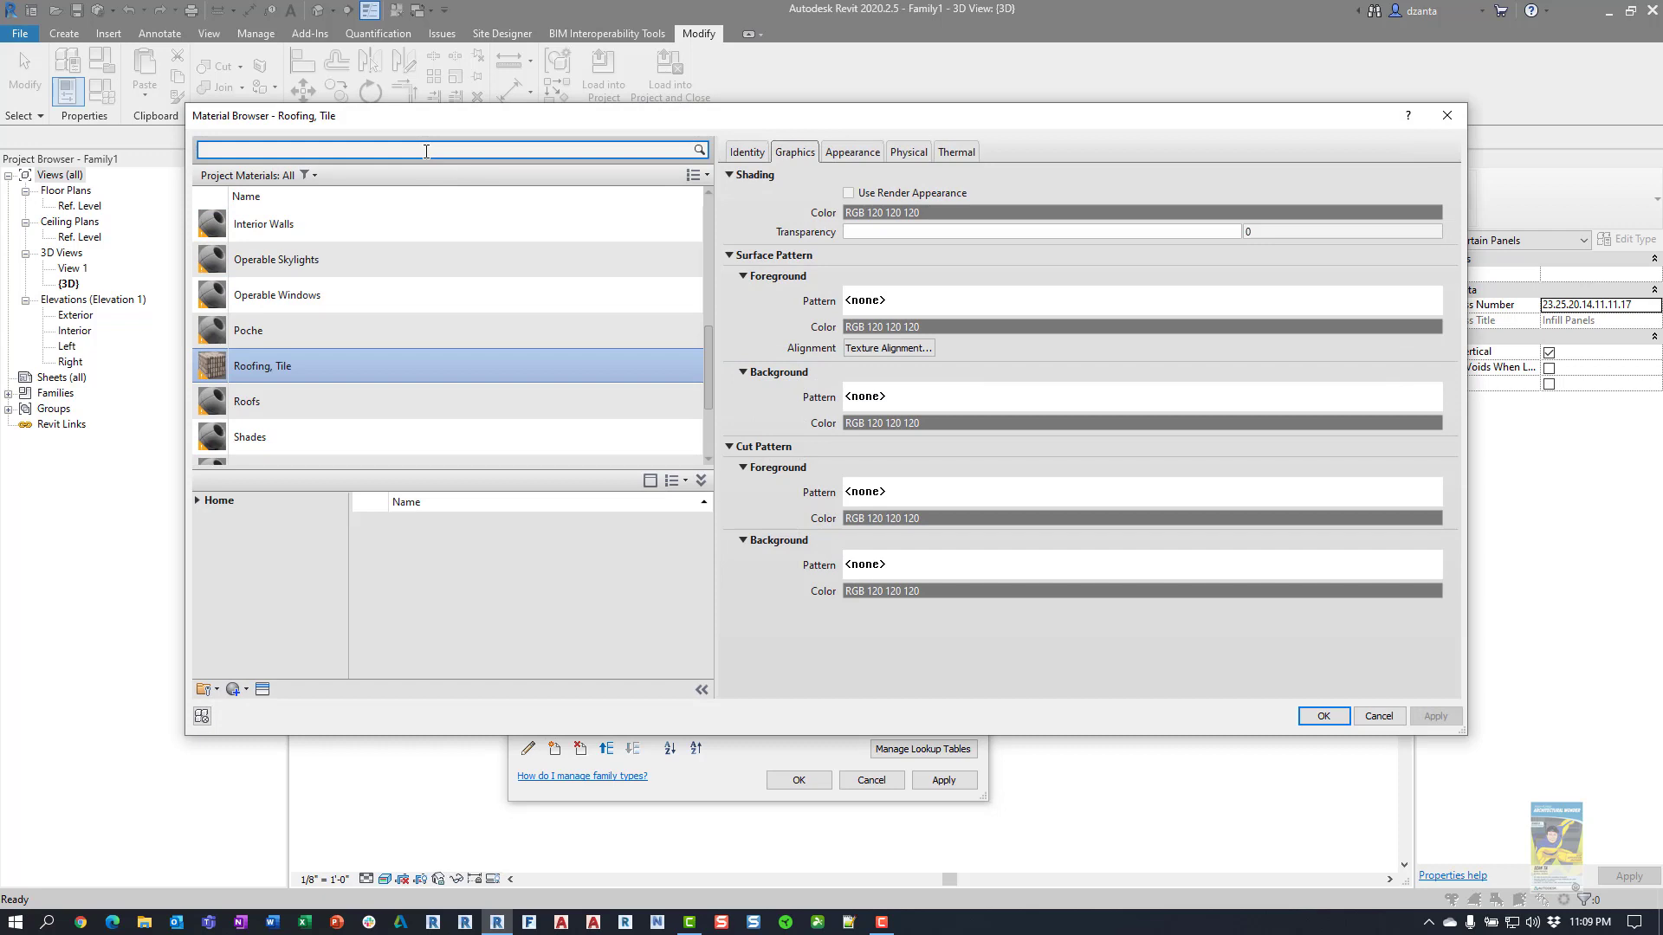
{"action": "type", "text": "stone"}
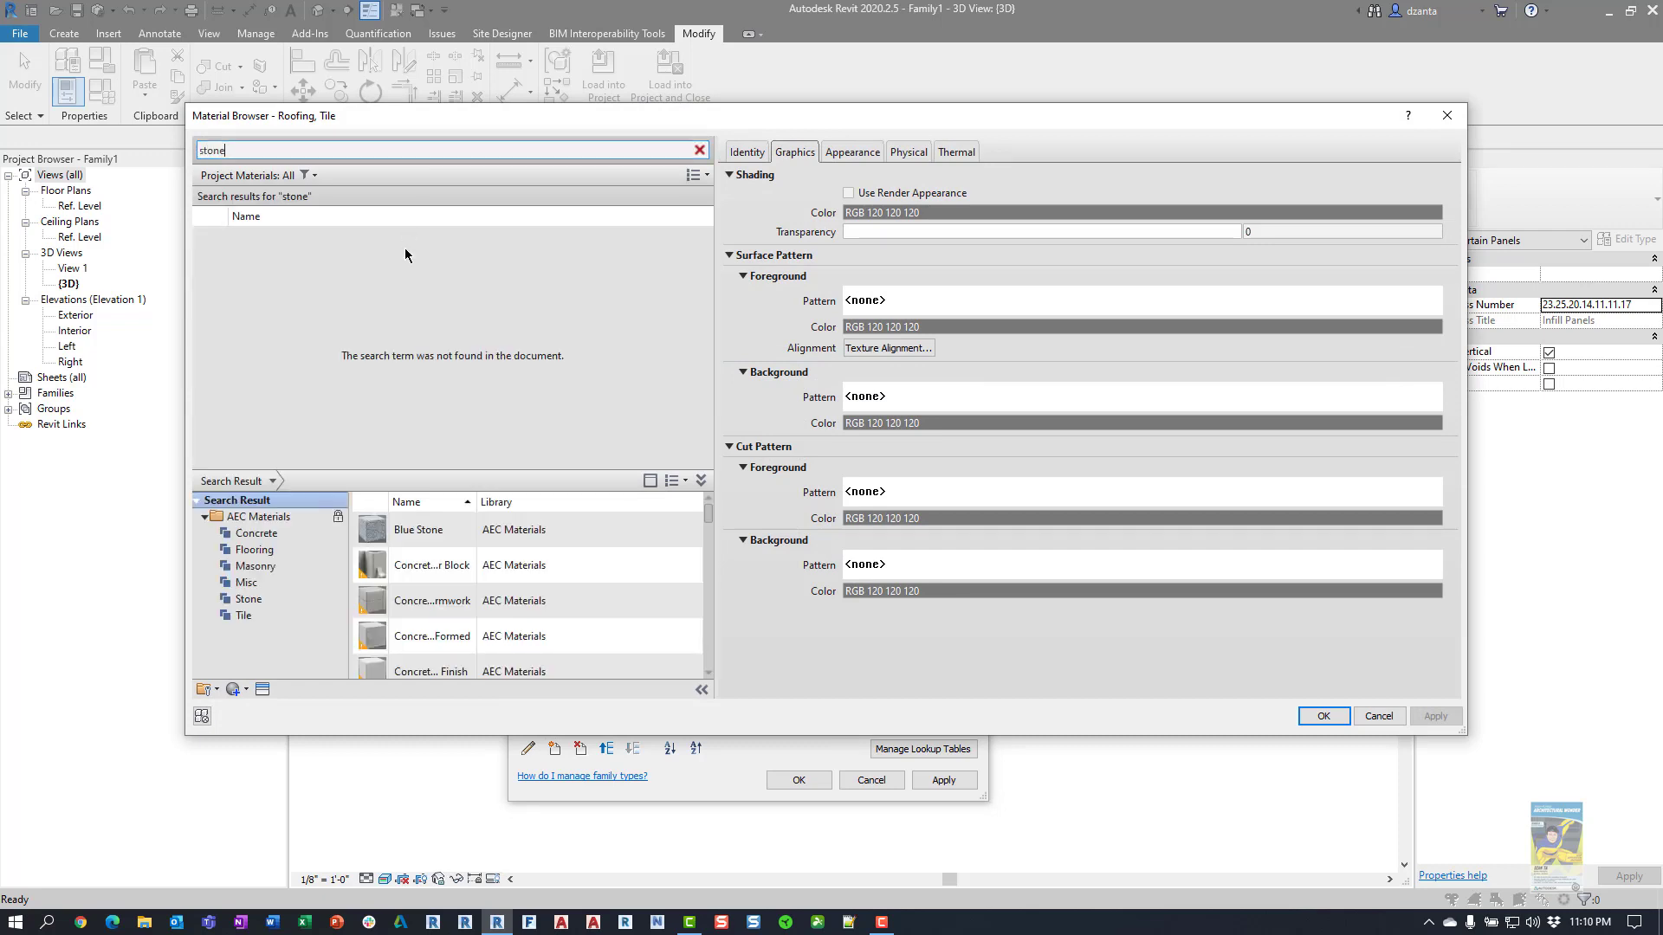
{"action": "left_click_drag", "start_coordinate": [530, 468], "coordinate": [509, 338]}
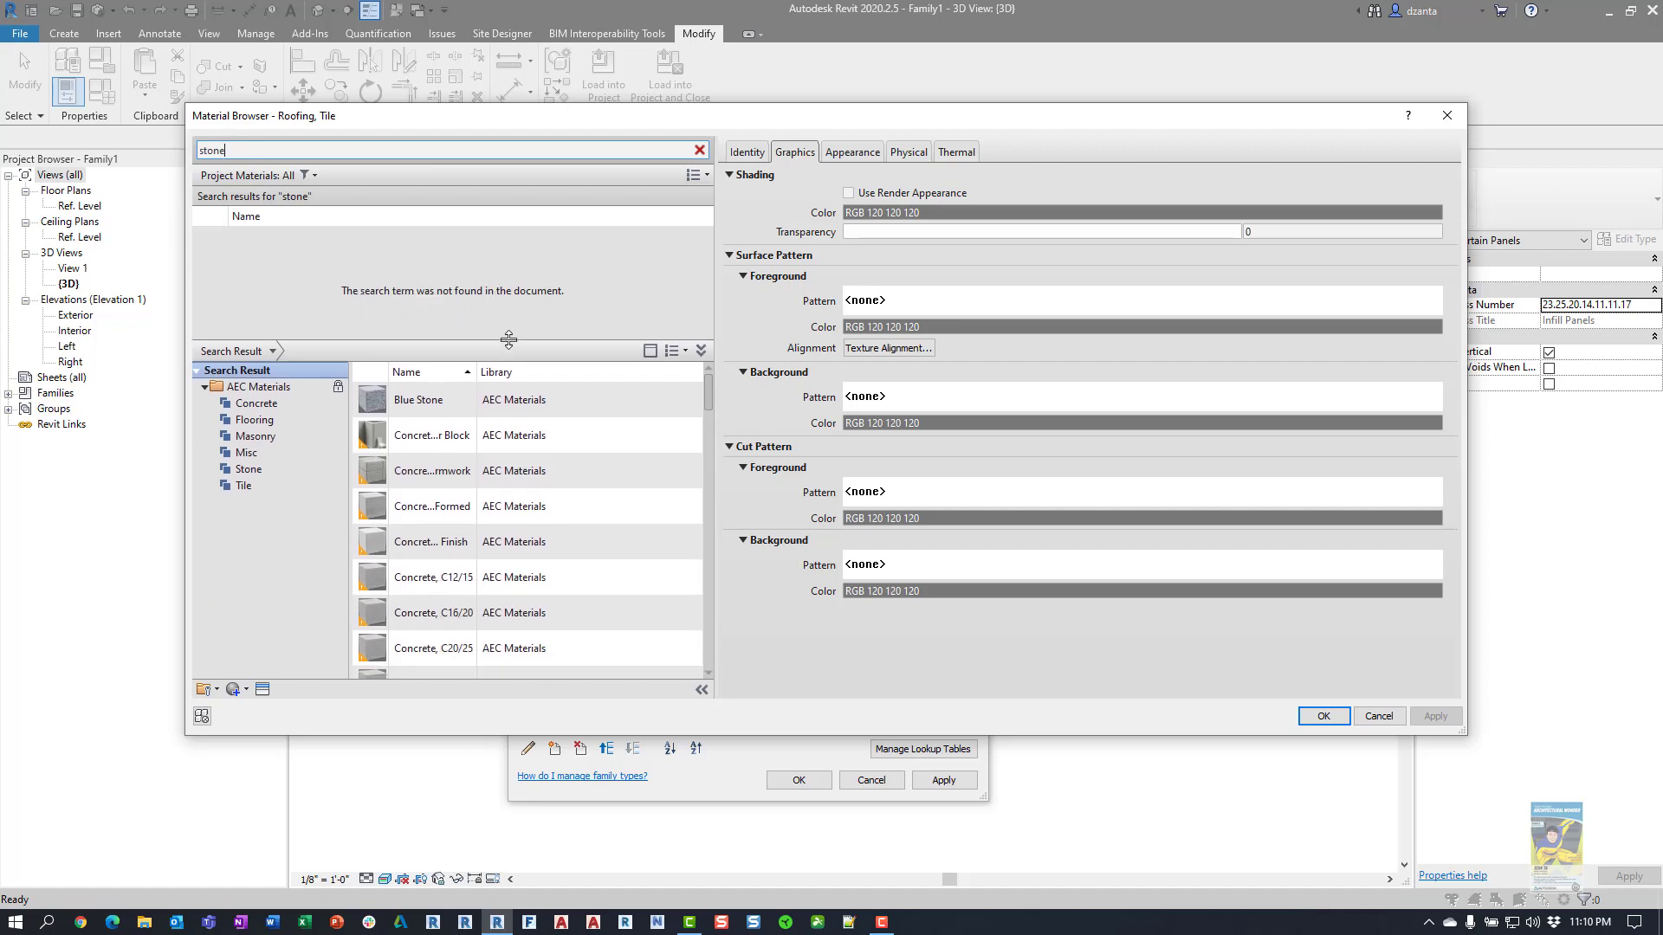
{"action": "left_click", "coordinate": [255, 437]}
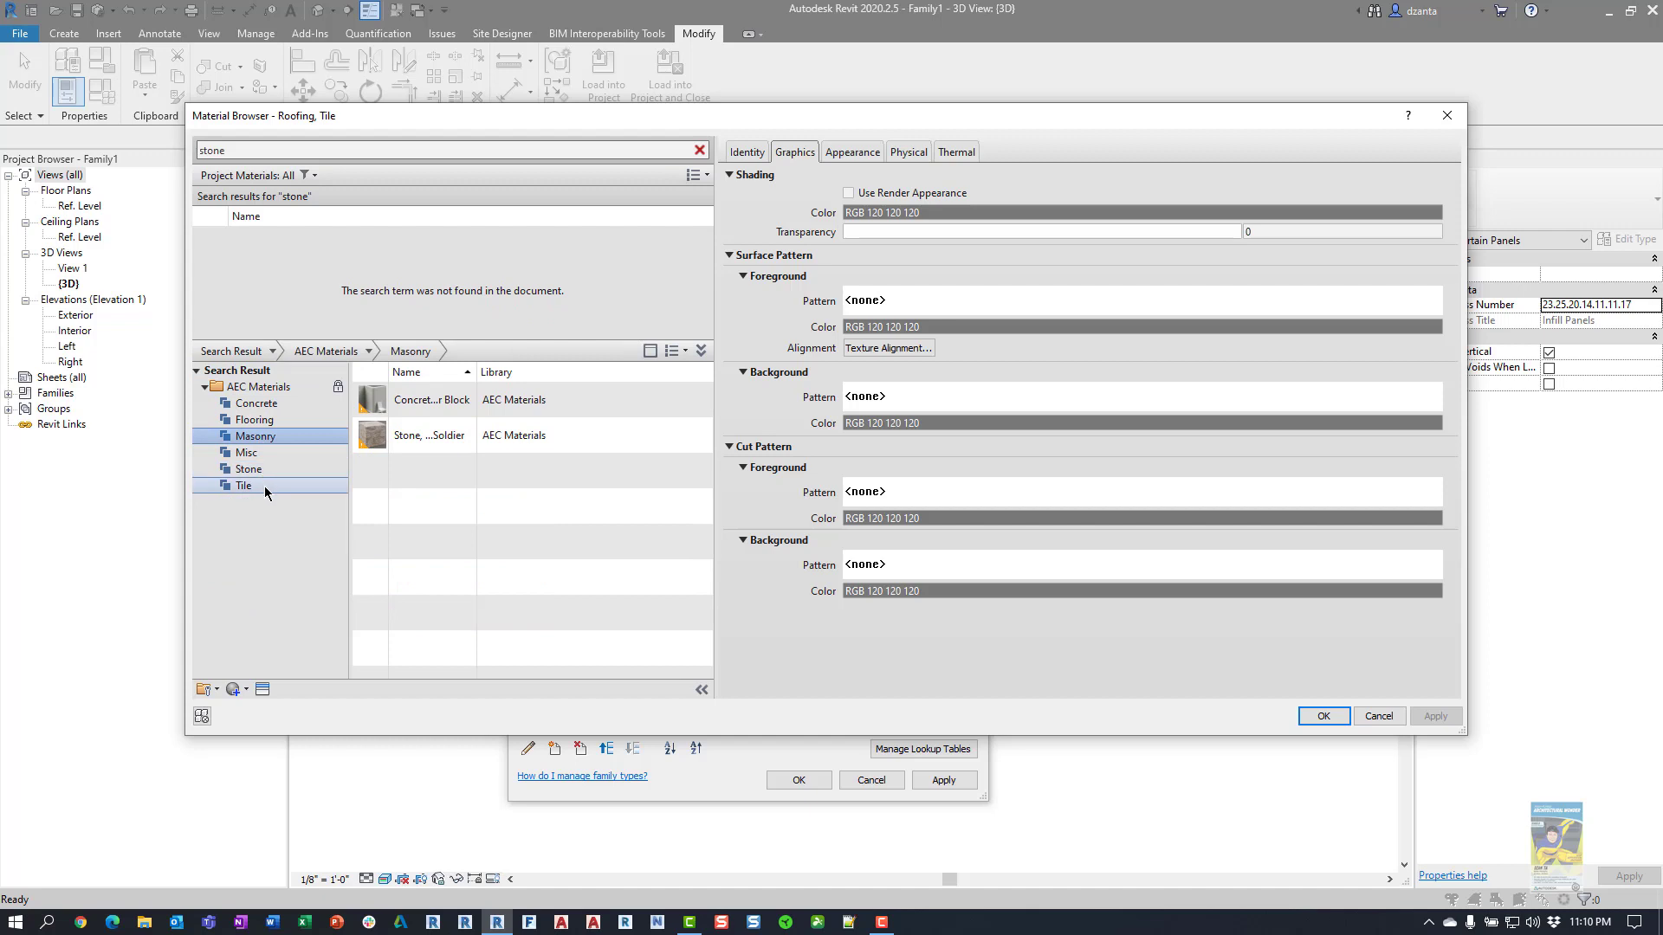
{"action": "left_click", "coordinate": [250, 469]}
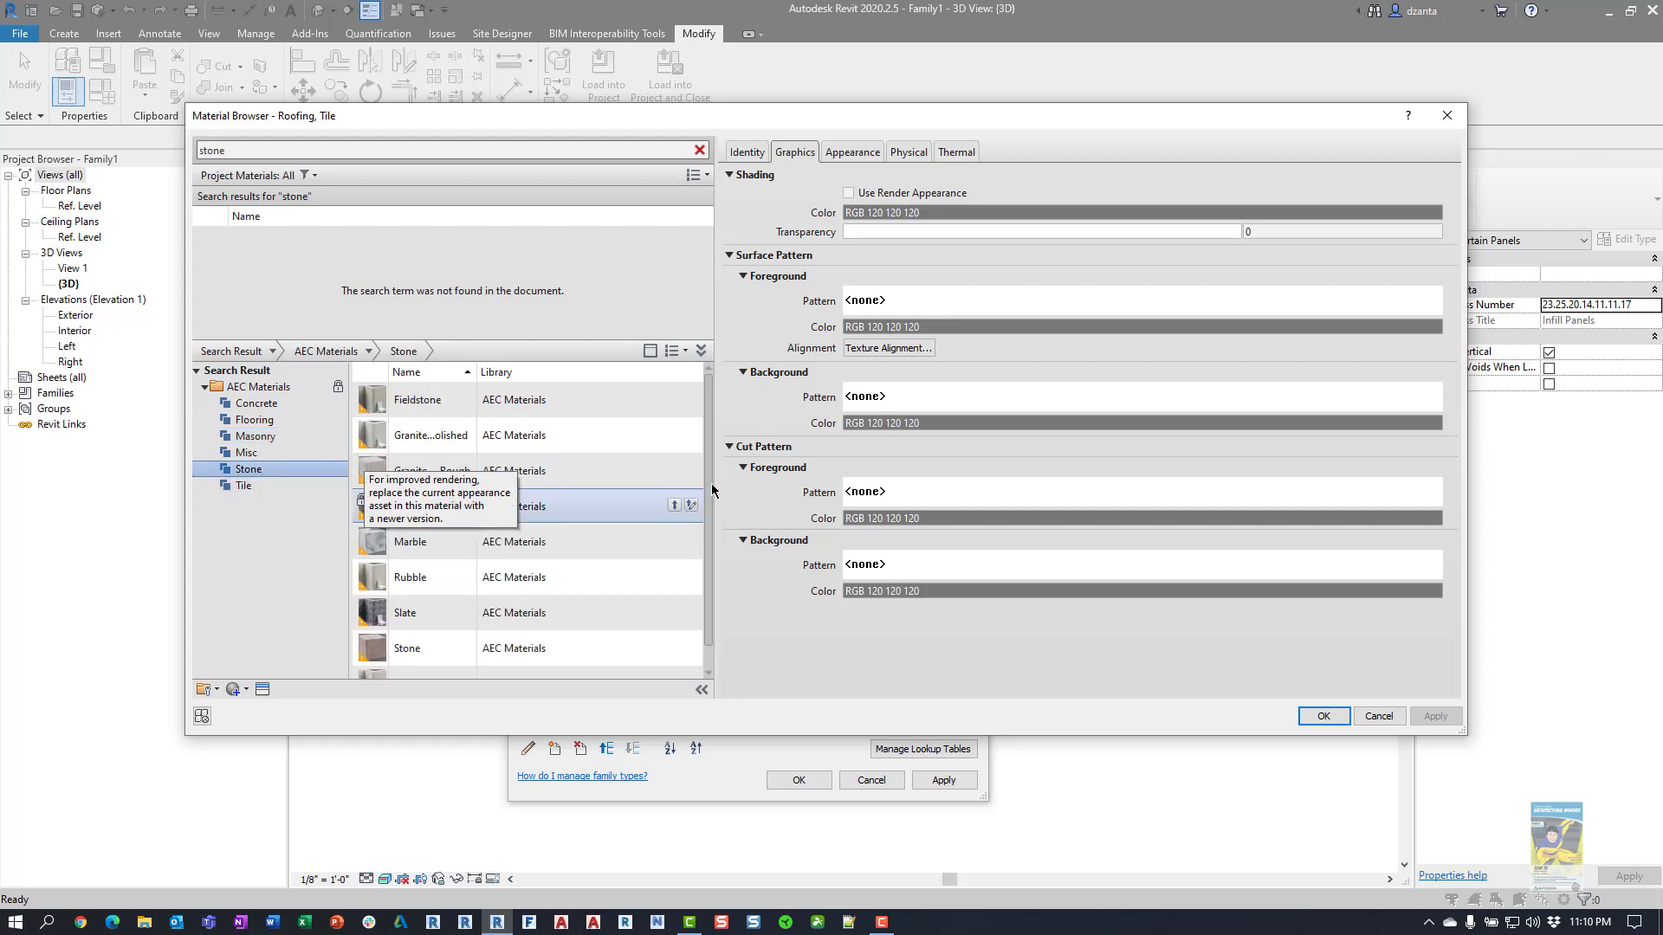
{"action": "left_click", "coordinate": [674, 505]}
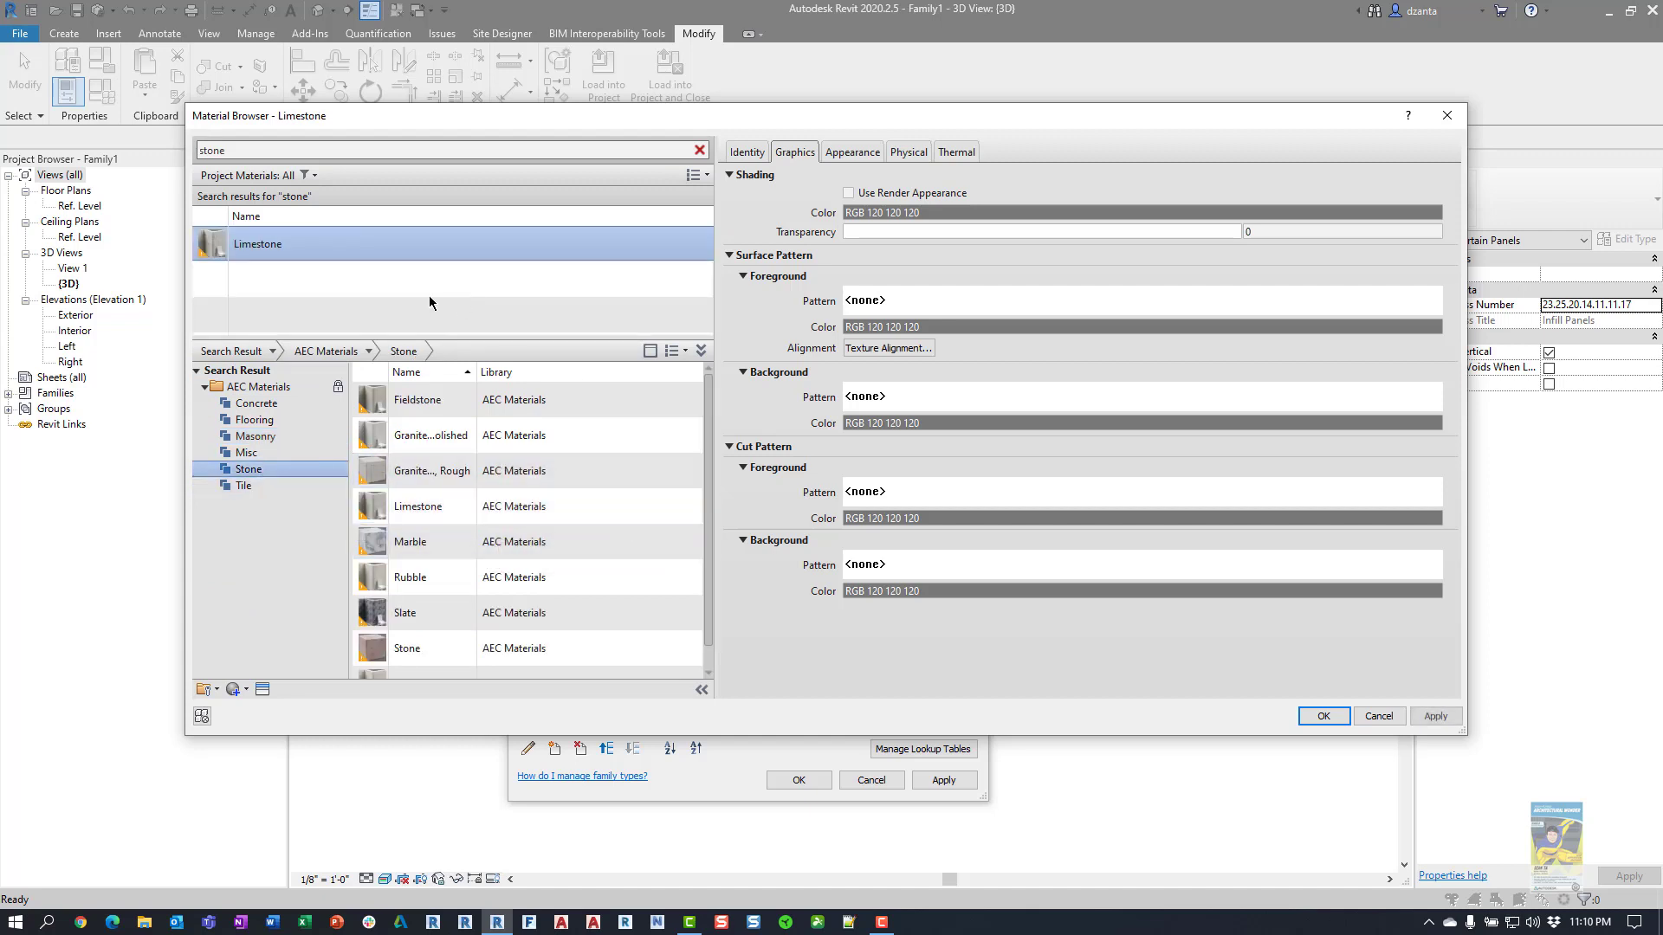
{"action": "left_click", "coordinate": [1323, 715]}
{"action": "left_click", "coordinate": [930, 771]}
{"action": "left_click", "coordinate": [811, 779]}
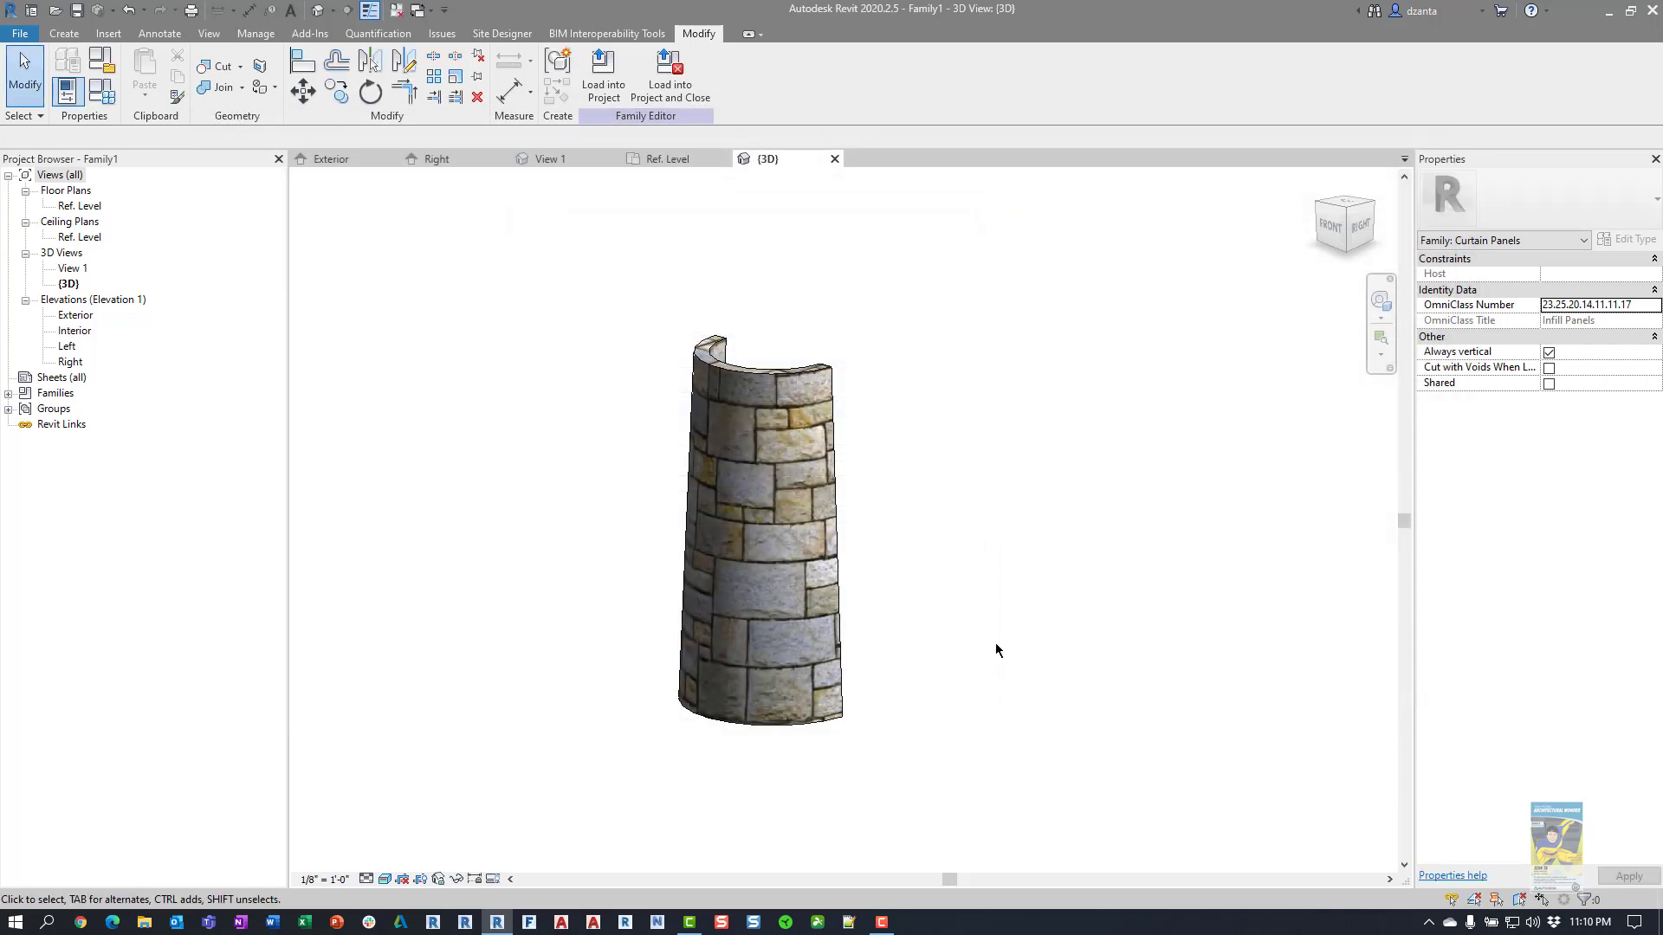
Set the barrel tile material parameter to Porcelain, Linen from the Ceramic category of the AEC Materials library
{"action": "left_click", "coordinate": [102, 97]}
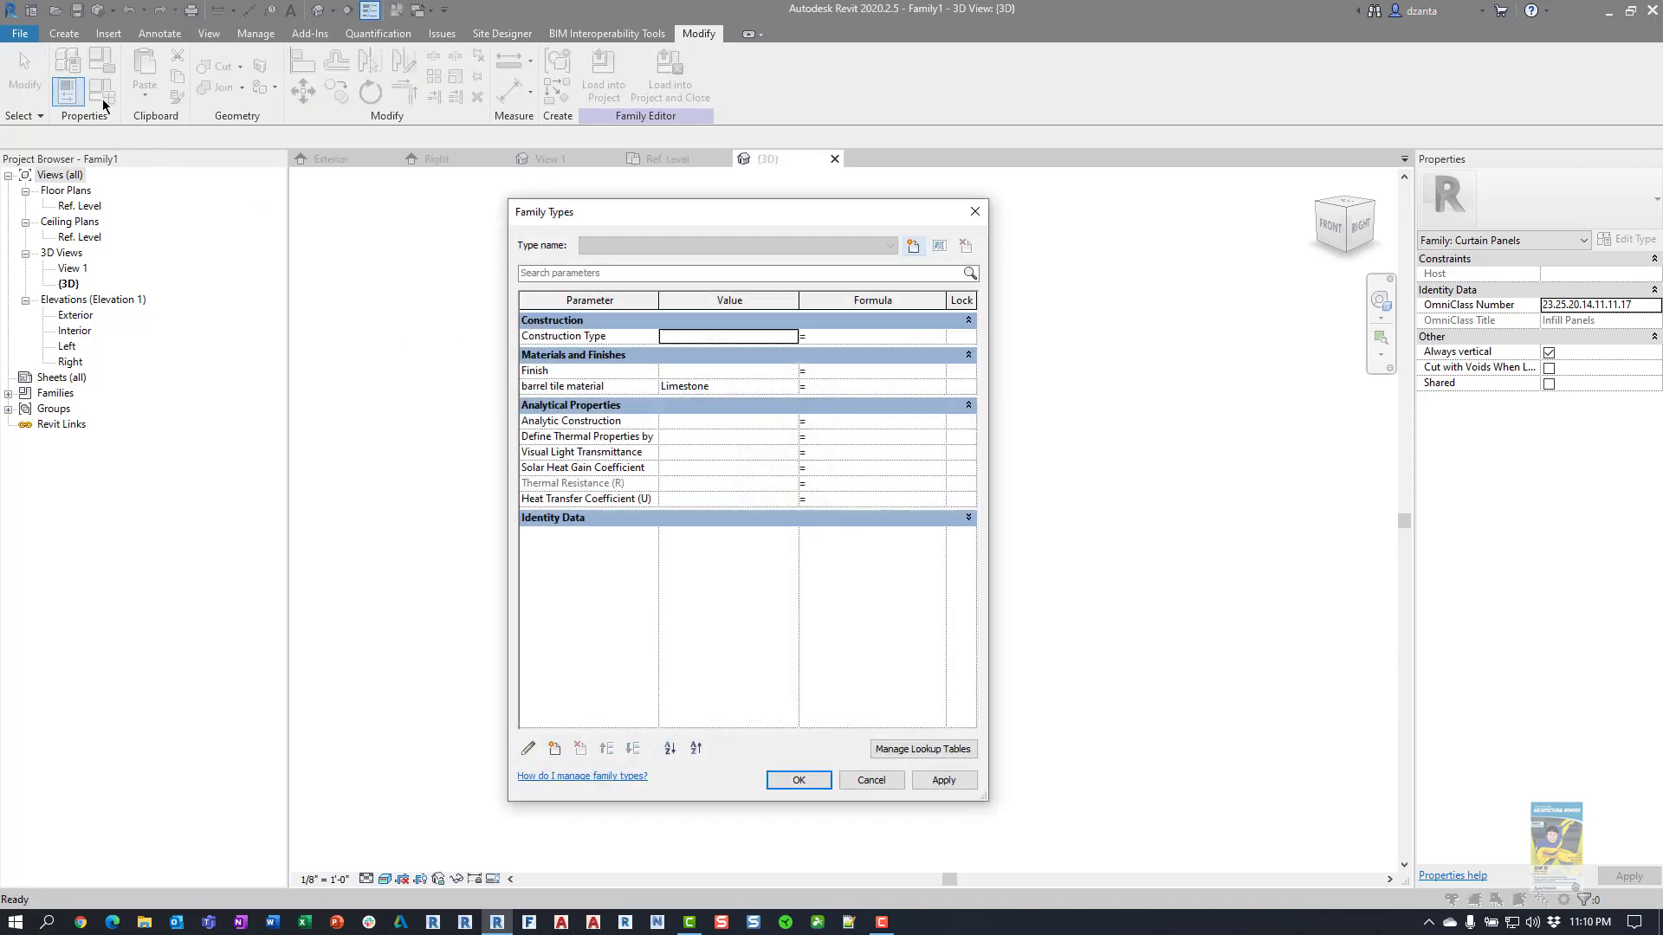
{"action": "left_click", "coordinate": [790, 386]}
{"action": "left_click", "coordinate": [791, 386]}
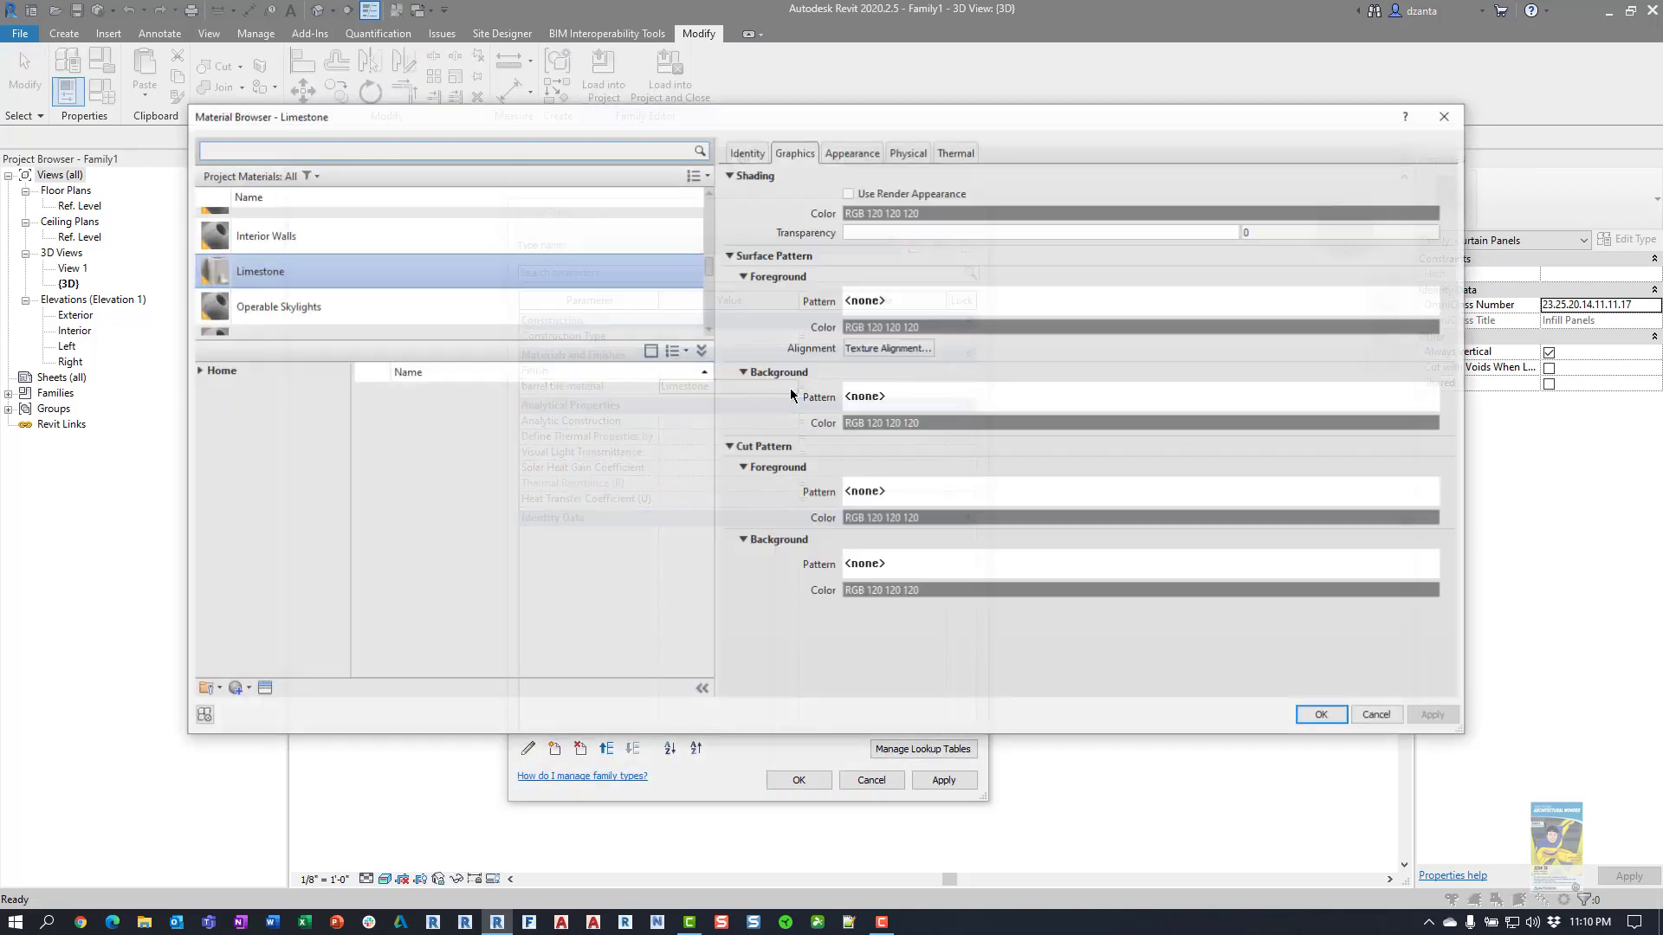
{"action": "left_click", "coordinate": [198, 370]}
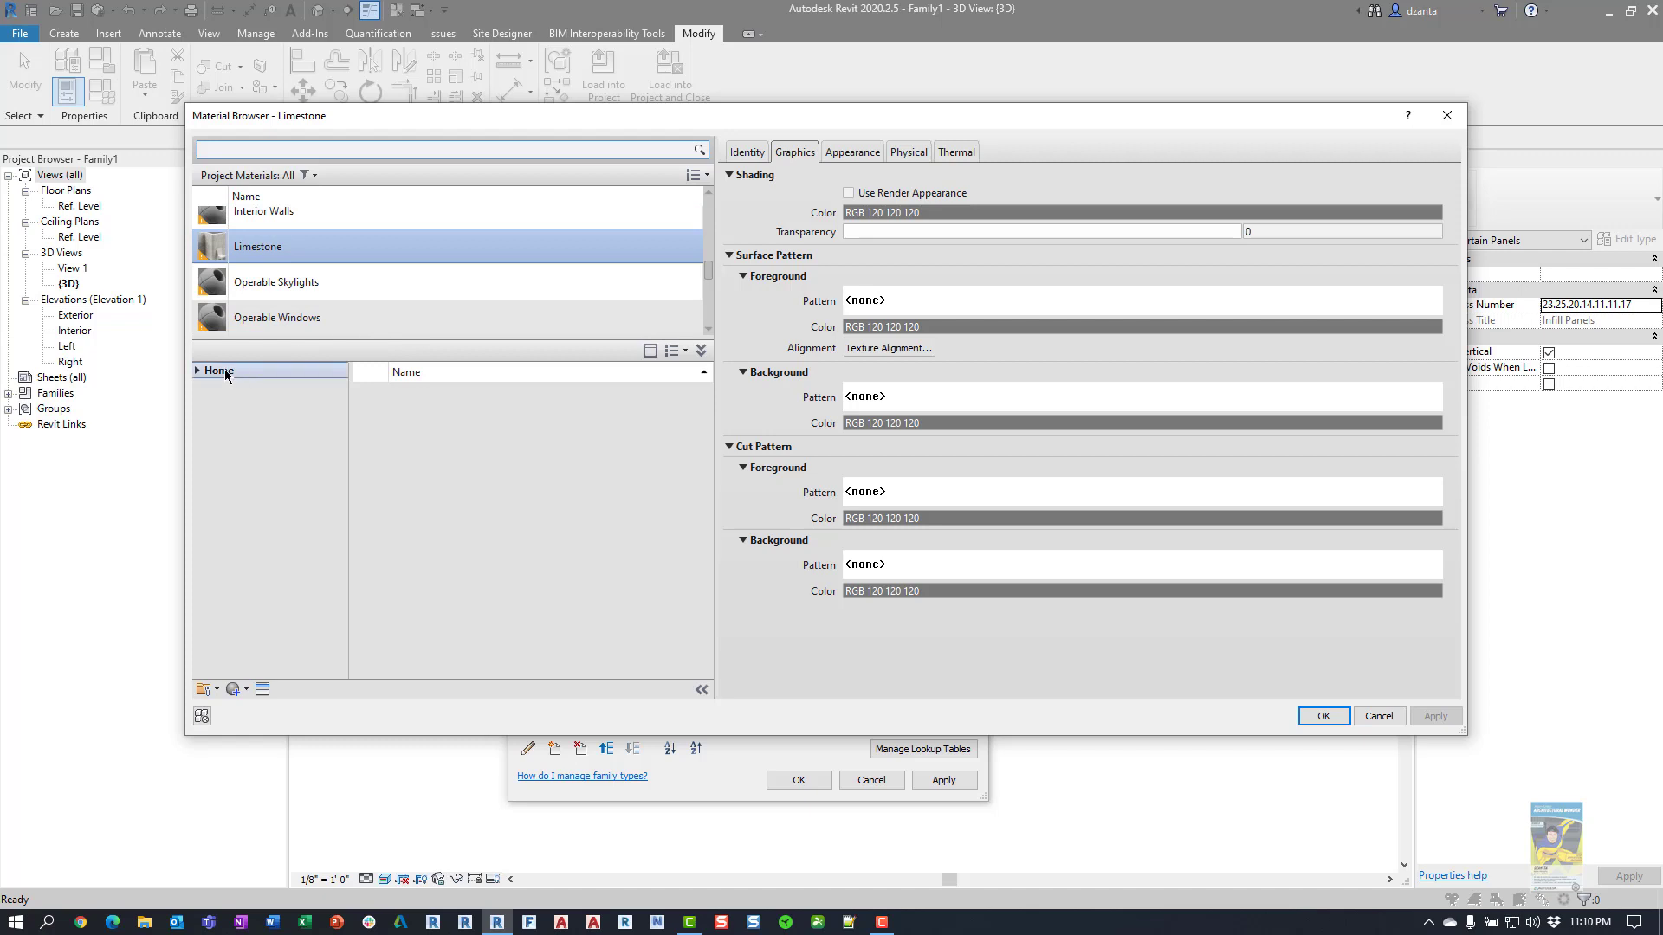
{"action": "left_click", "coordinate": [206, 402]}
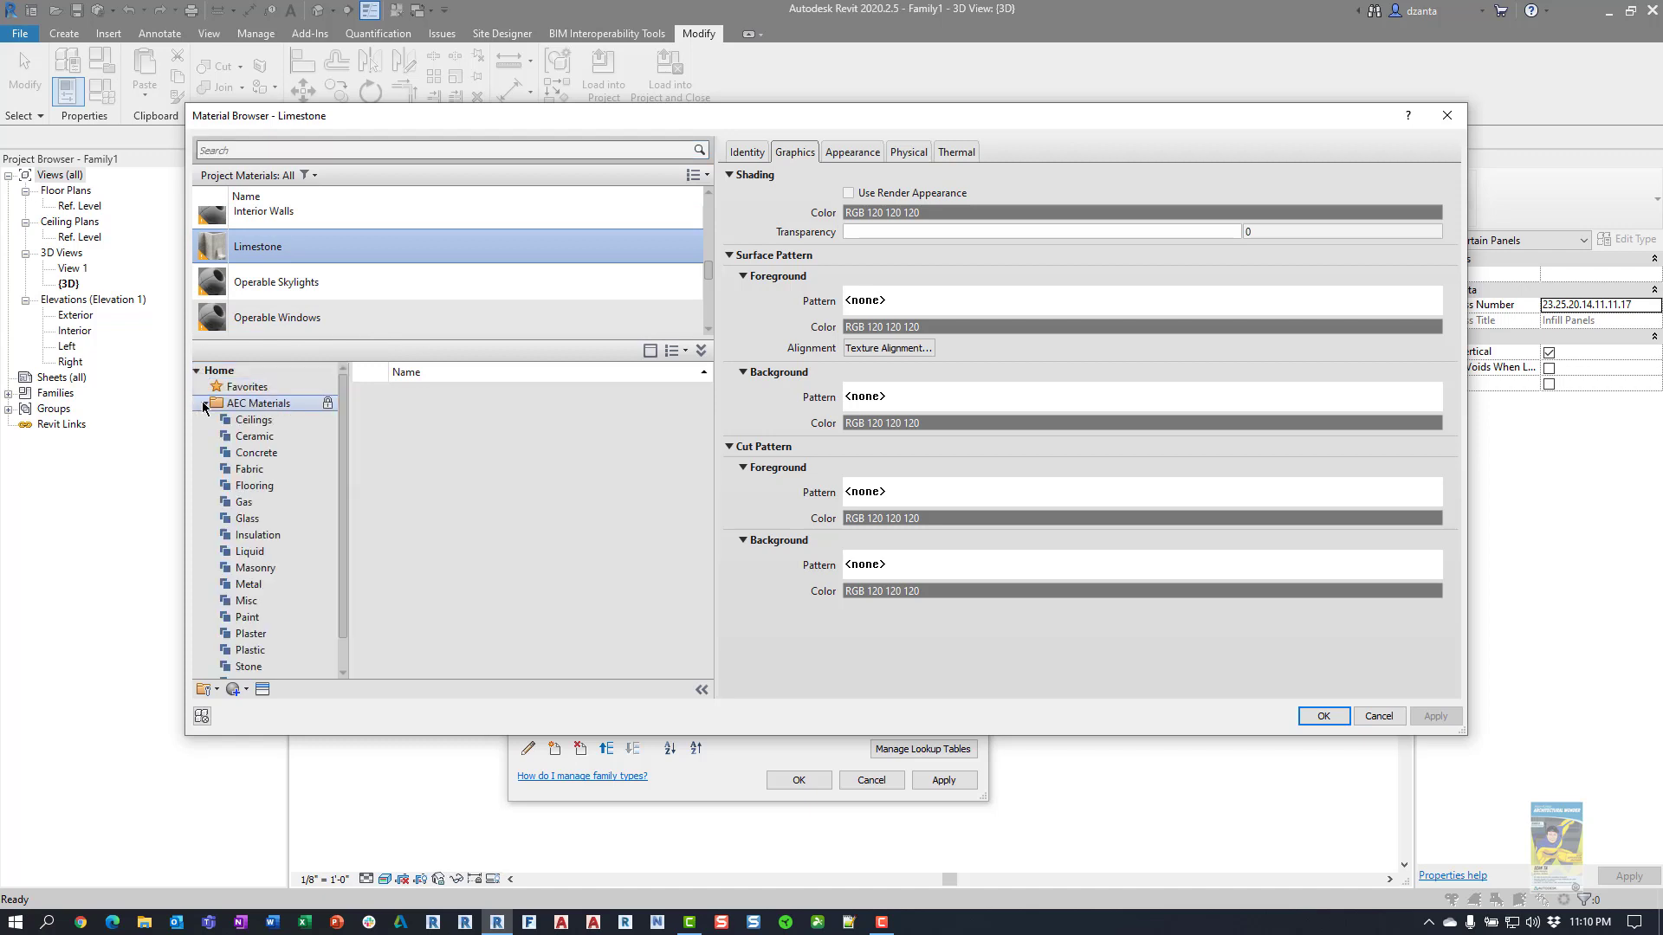
{"action": "left_click", "coordinate": [253, 438]}
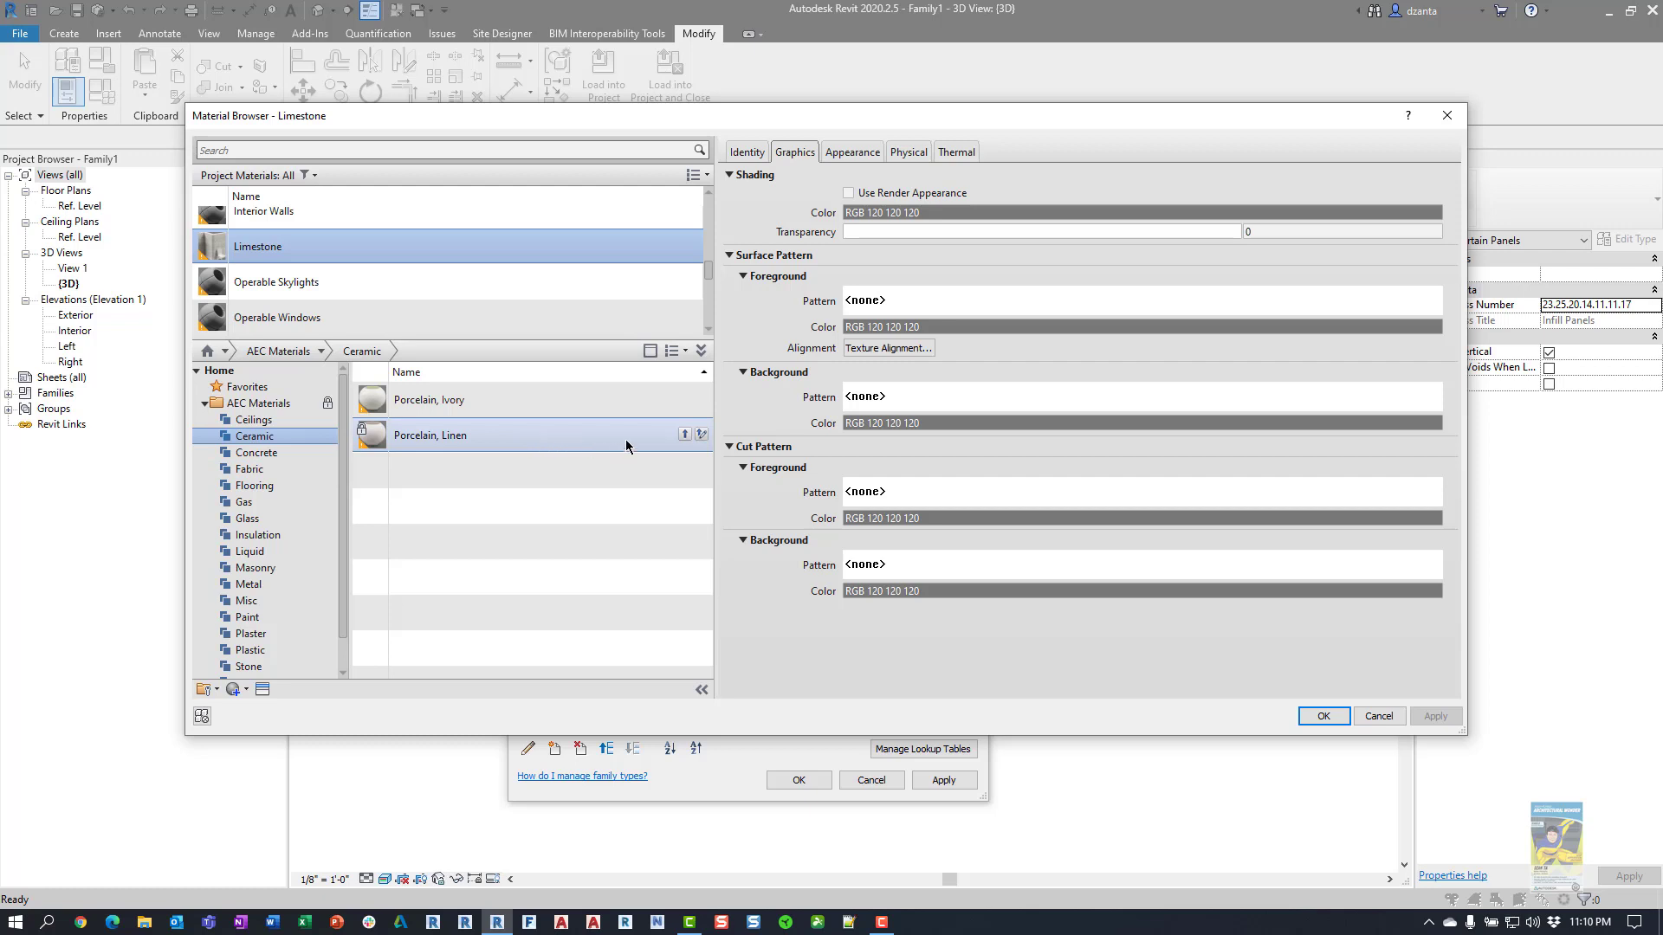
{"action": "left_click", "coordinate": [684, 435]}
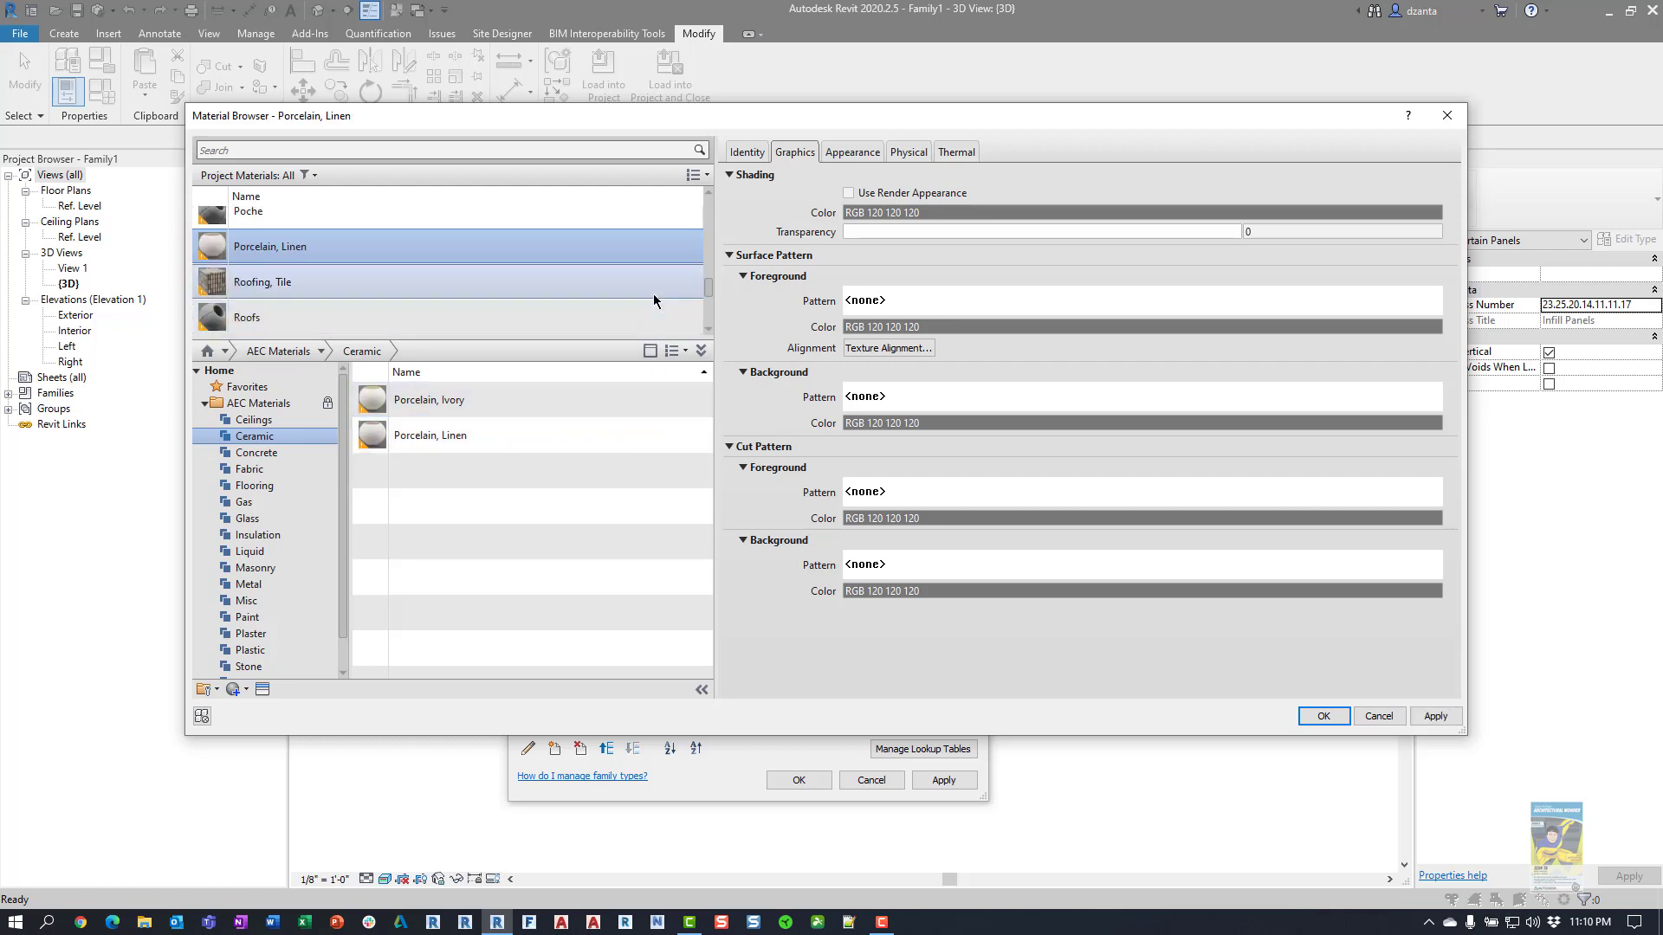
{"action": "left_click", "coordinate": [869, 154]}
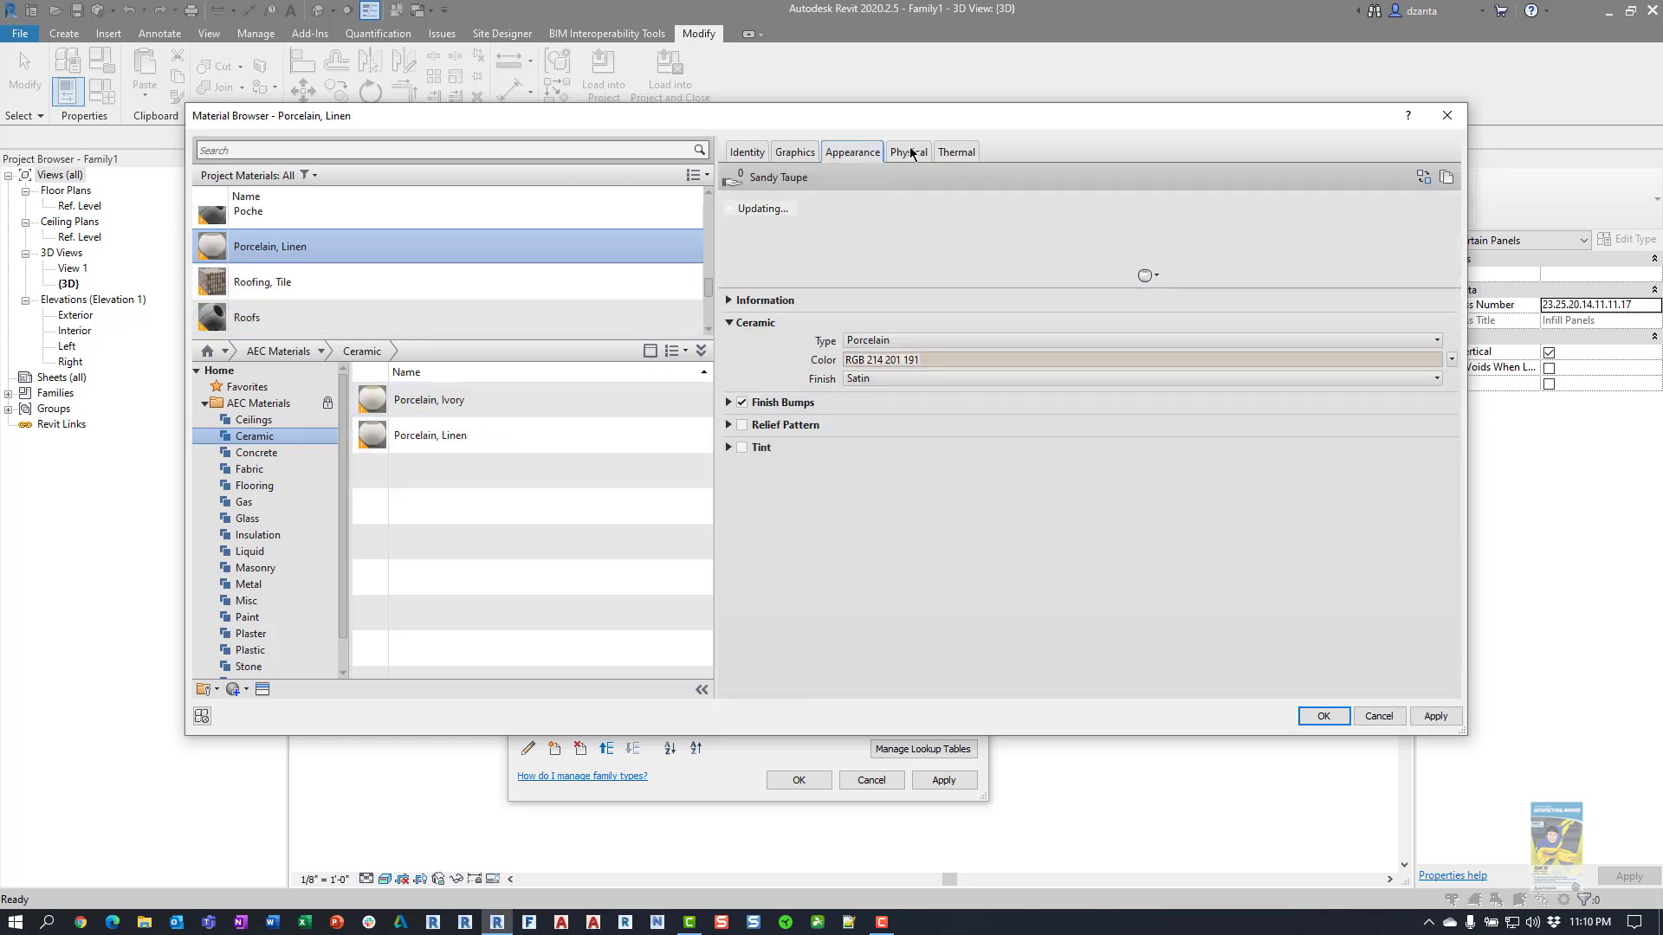
{"action": "left_click", "coordinate": [1323, 717]}
{"action": "left_click", "coordinate": [812, 781]}
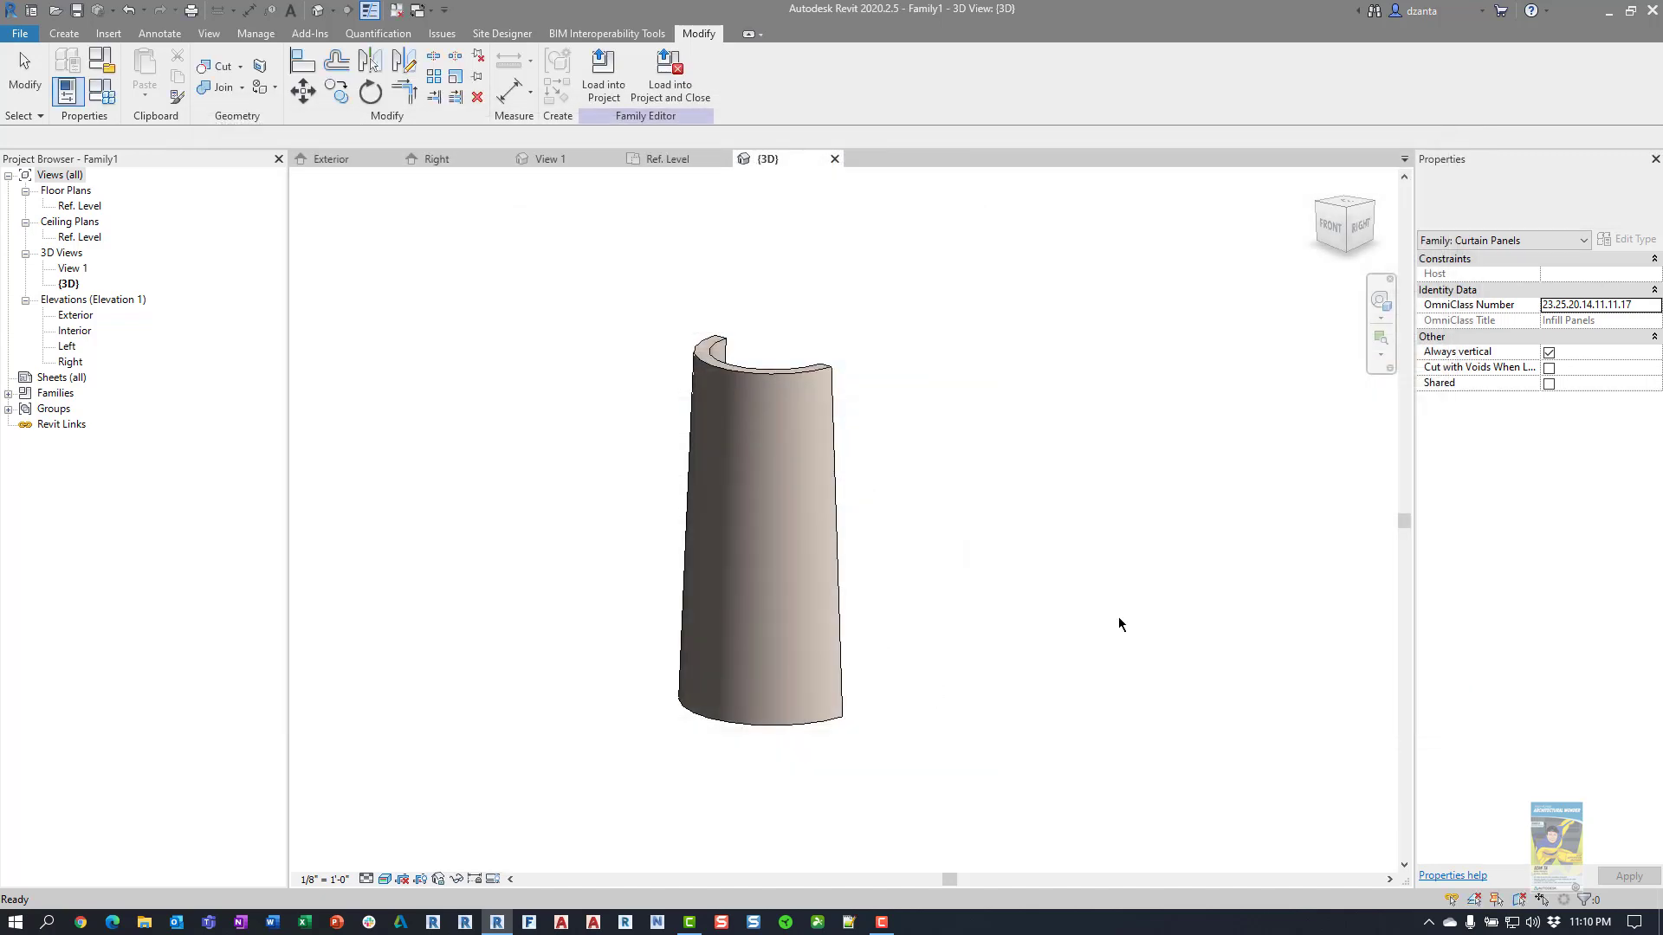
{"action": "scroll", "coordinate": [927, 407], "scroll_direction": "up", "scroll_amount": 2}
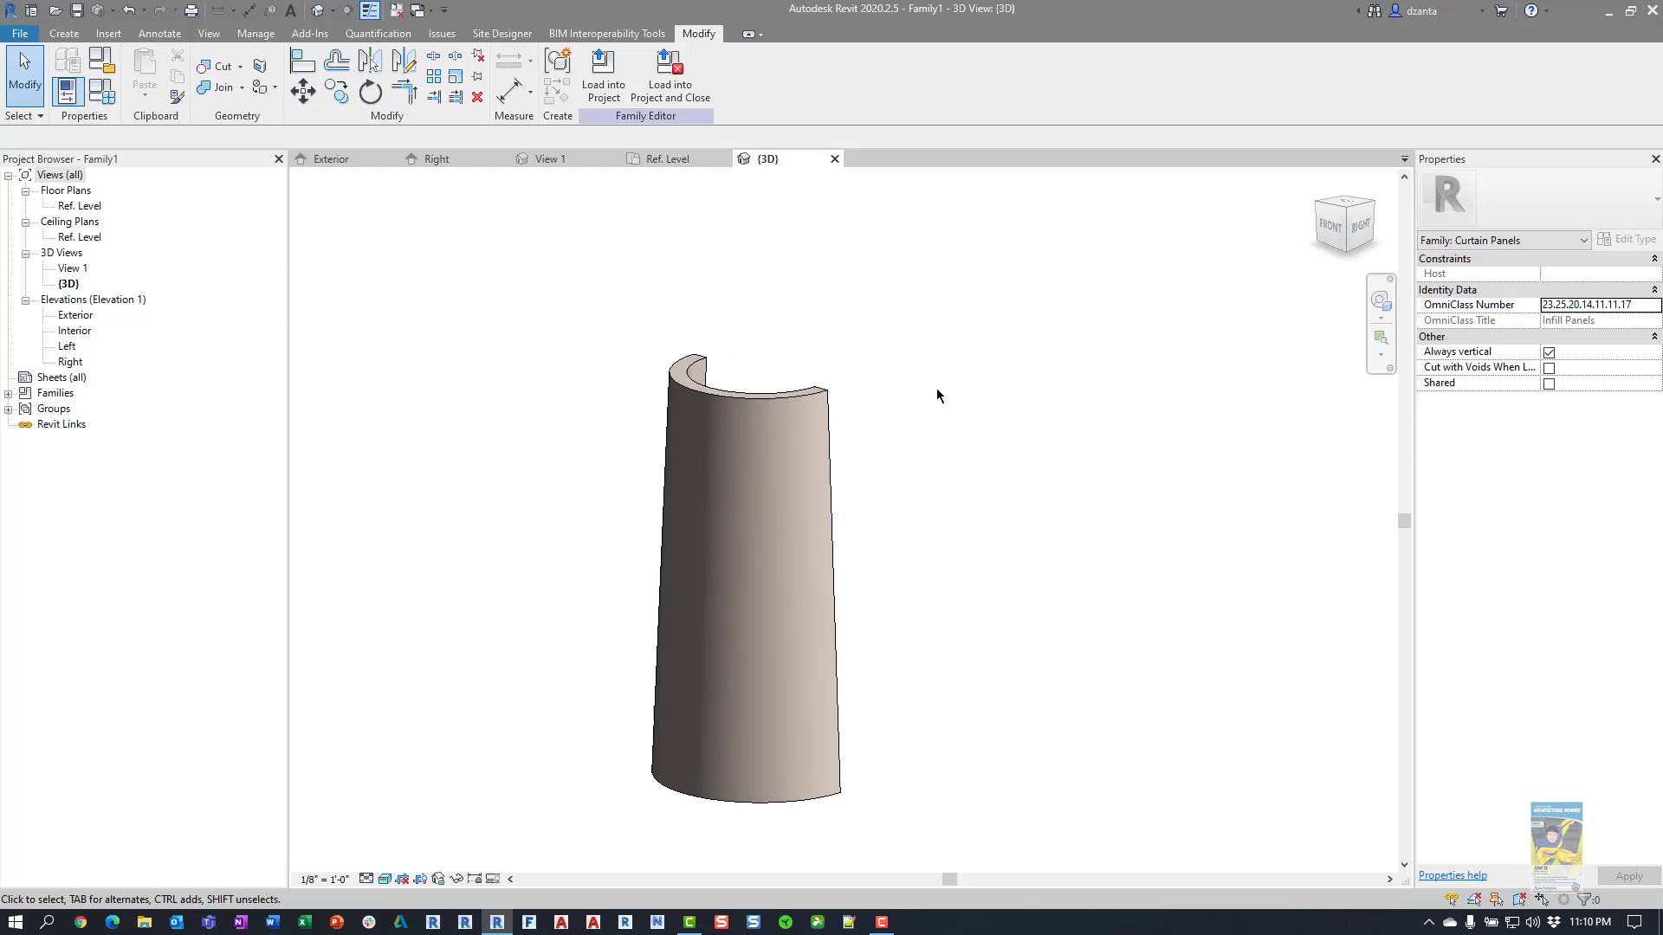
Save the family as barrel tile custom a in the Temp folder on Miscellaneous Drive (D:) and close the inactive views
{"action": "left_click", "coordinate": [19, 32]}
{"action": "mouse_move", "coordinate": [54, 246]}
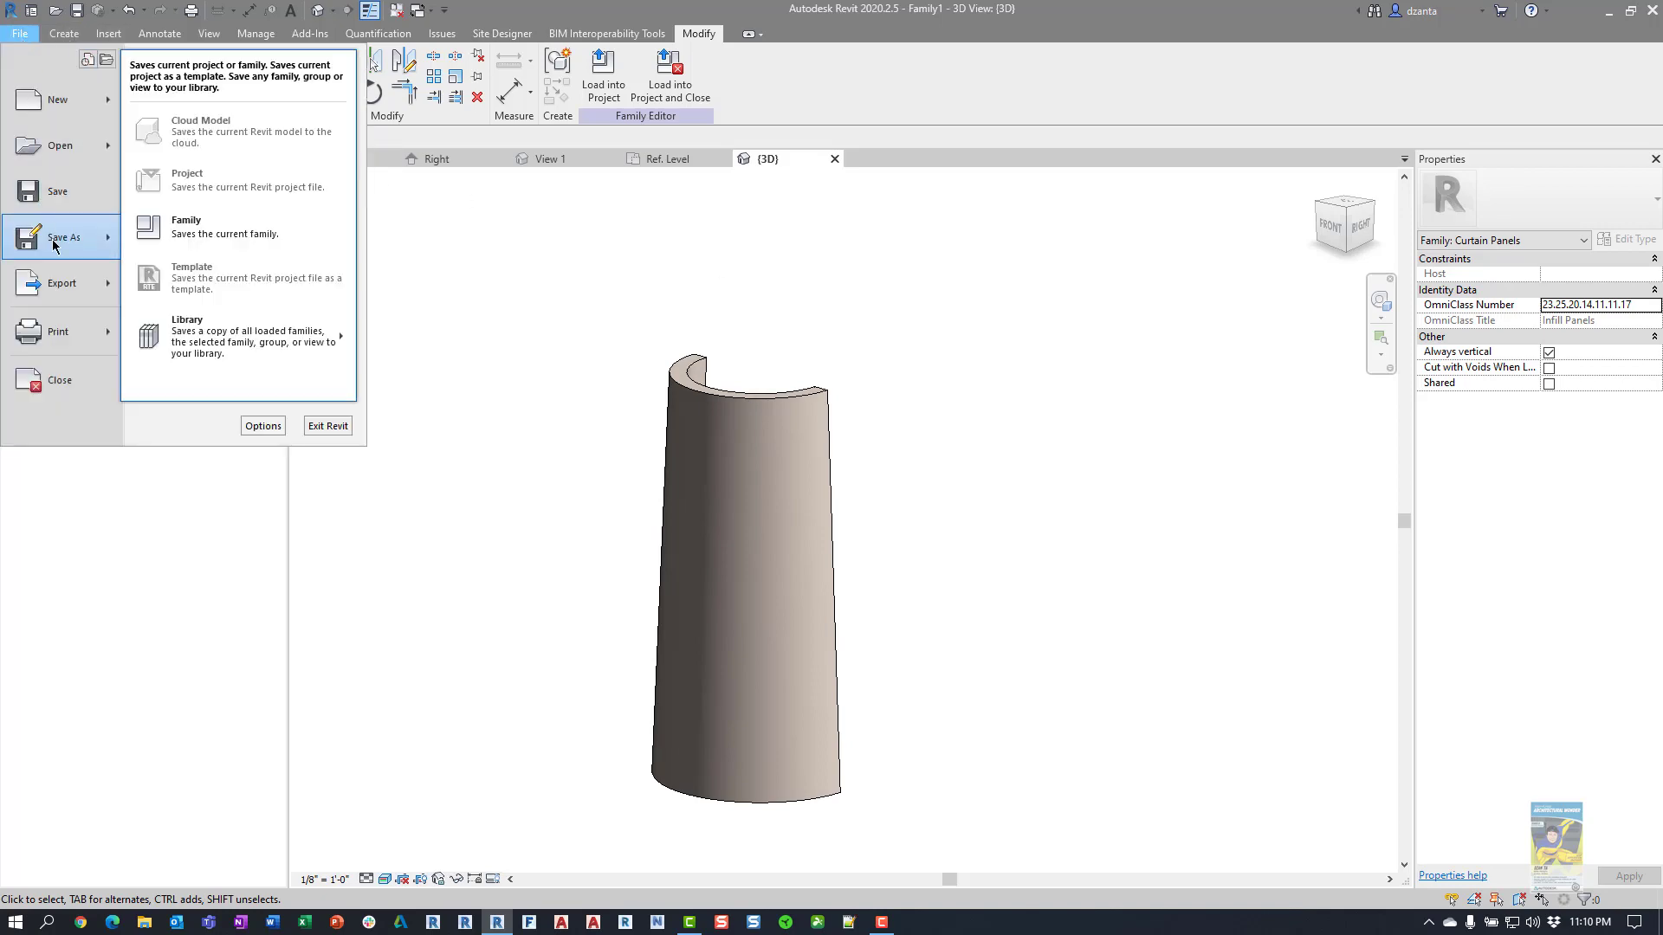
{"action": "left_click", "coordinate": [220, 232]}
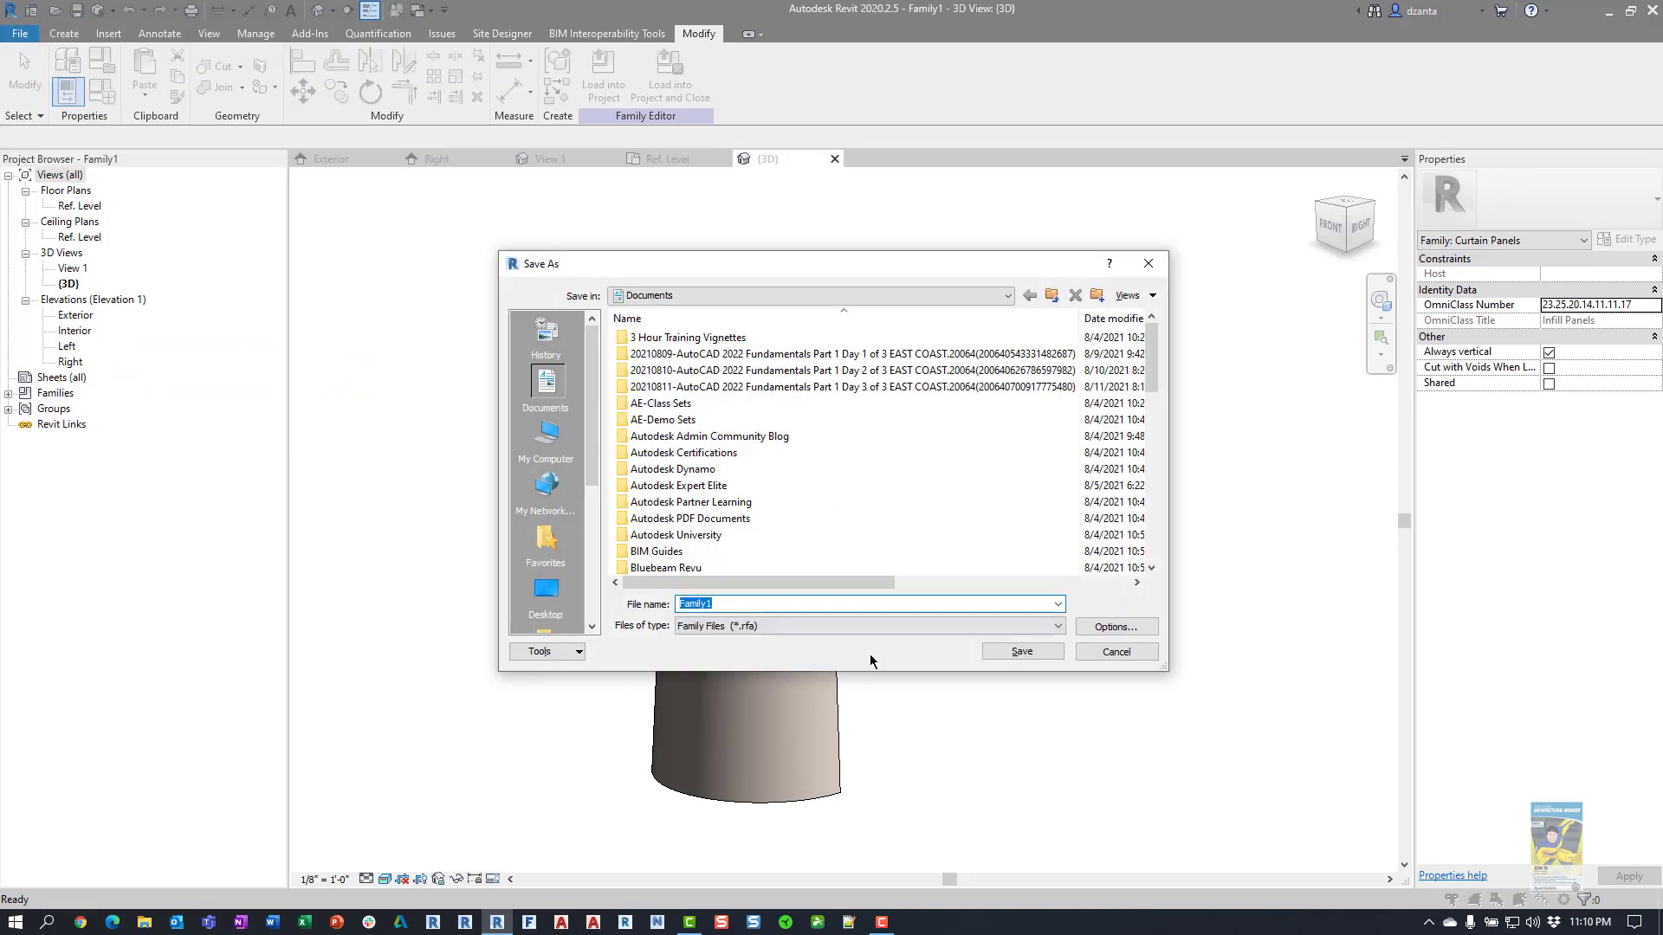
{"action": "left_click_drag", "start_coordinate": [1168, 675], "coordinate": [1190, 802]}
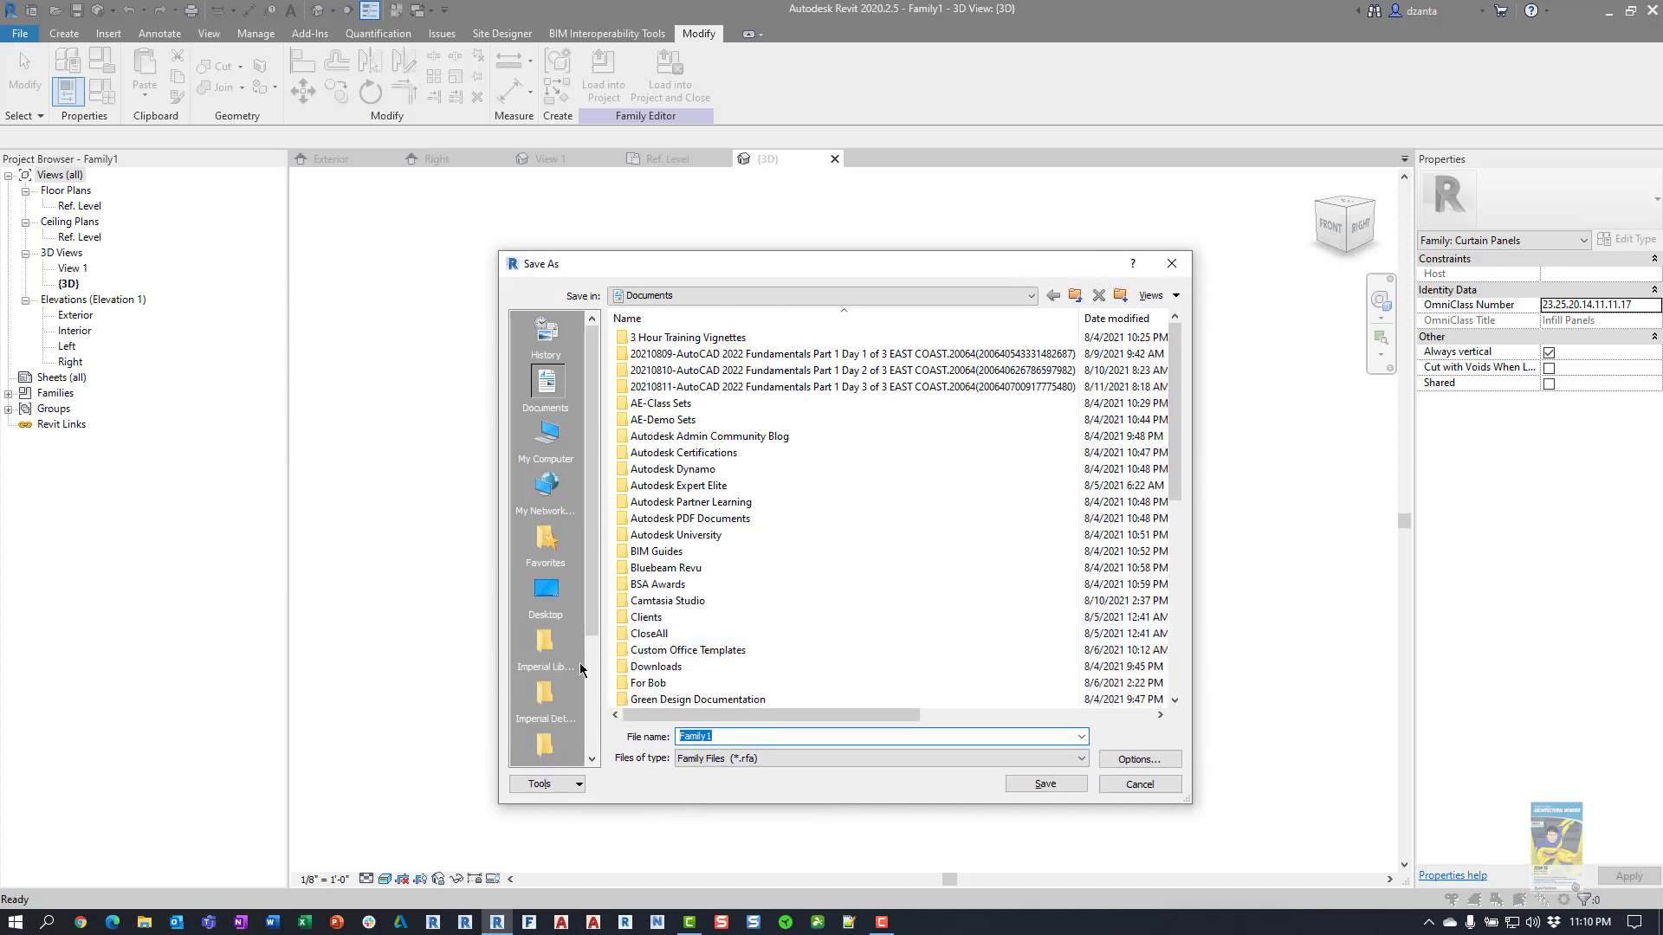
{"action": "left_click", "coordinate": [555, 602]}
{"action": "double_click", "coordinate": [716, 452]}
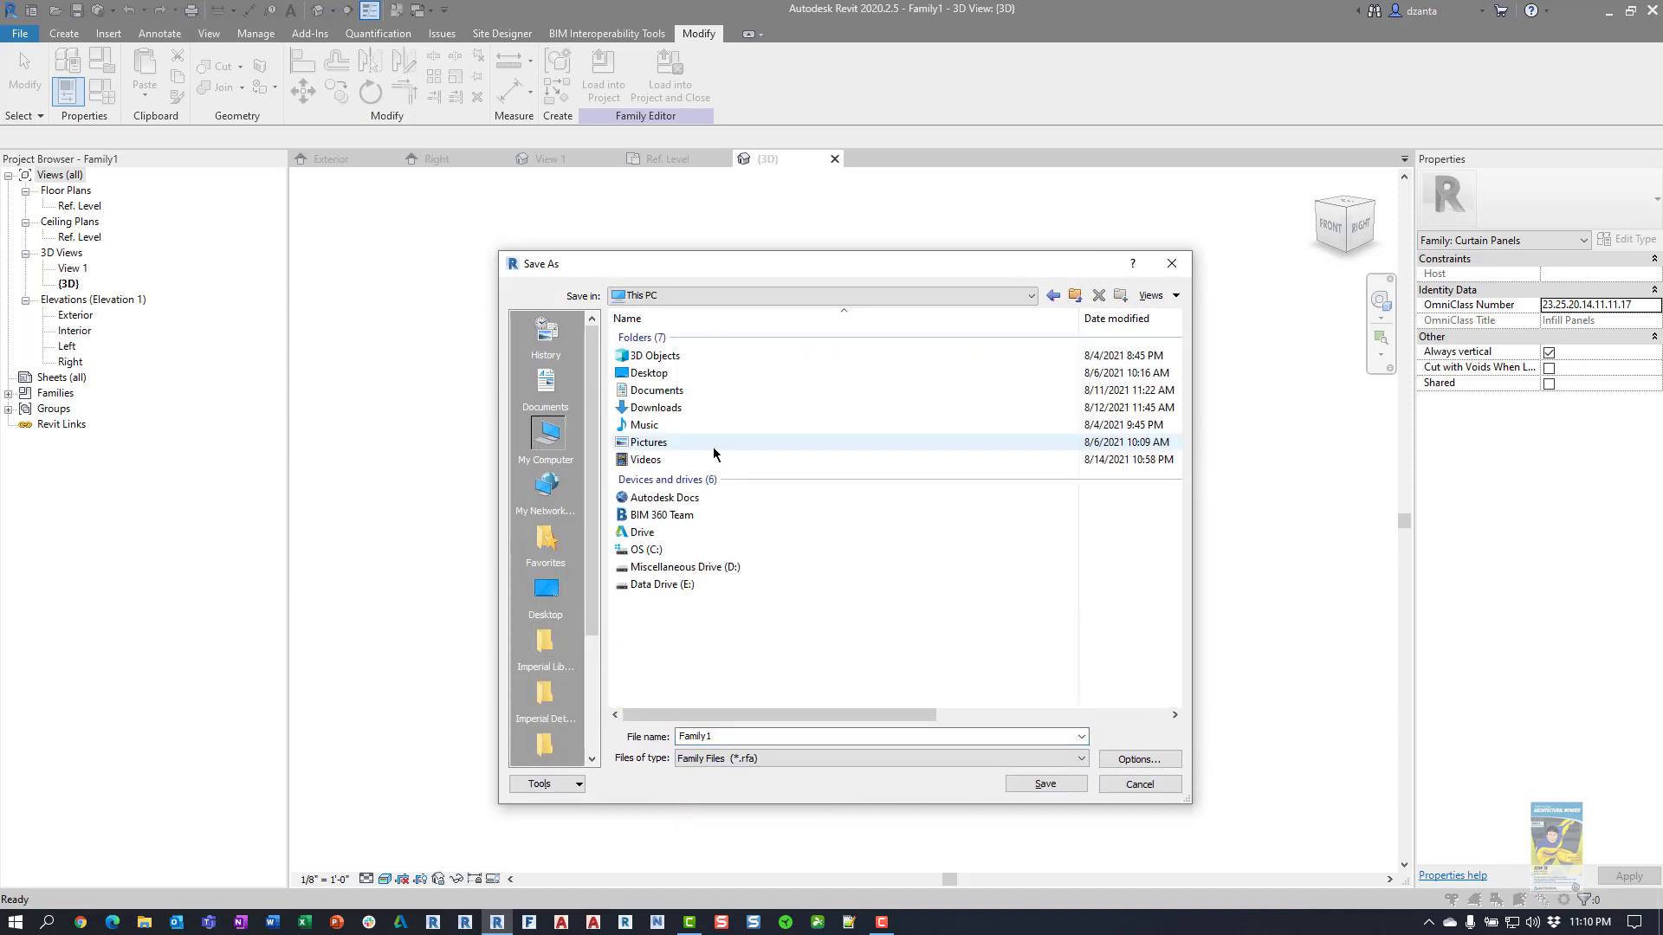
{"action": "double_click", "coordinate": [707, 568]}
{"action": "double_click", "coordinate": [654, 338]}
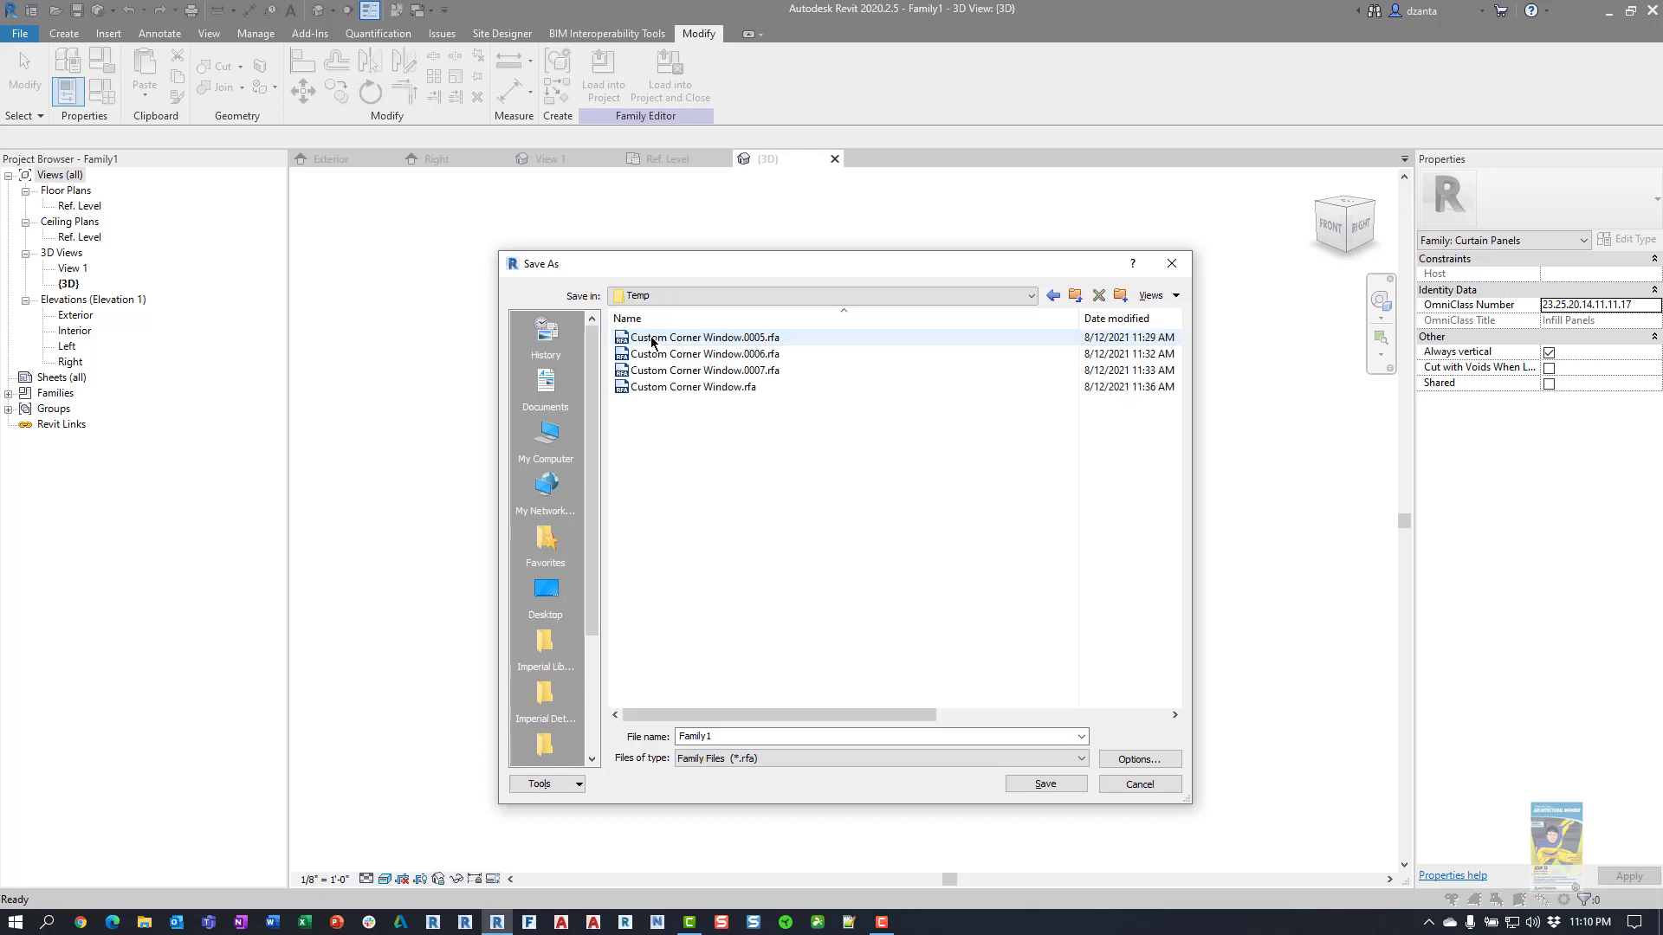
{"action": "double_click", "coordinate": [769, 739]}
{"action": "type", "text": "barrel tile custom a"}
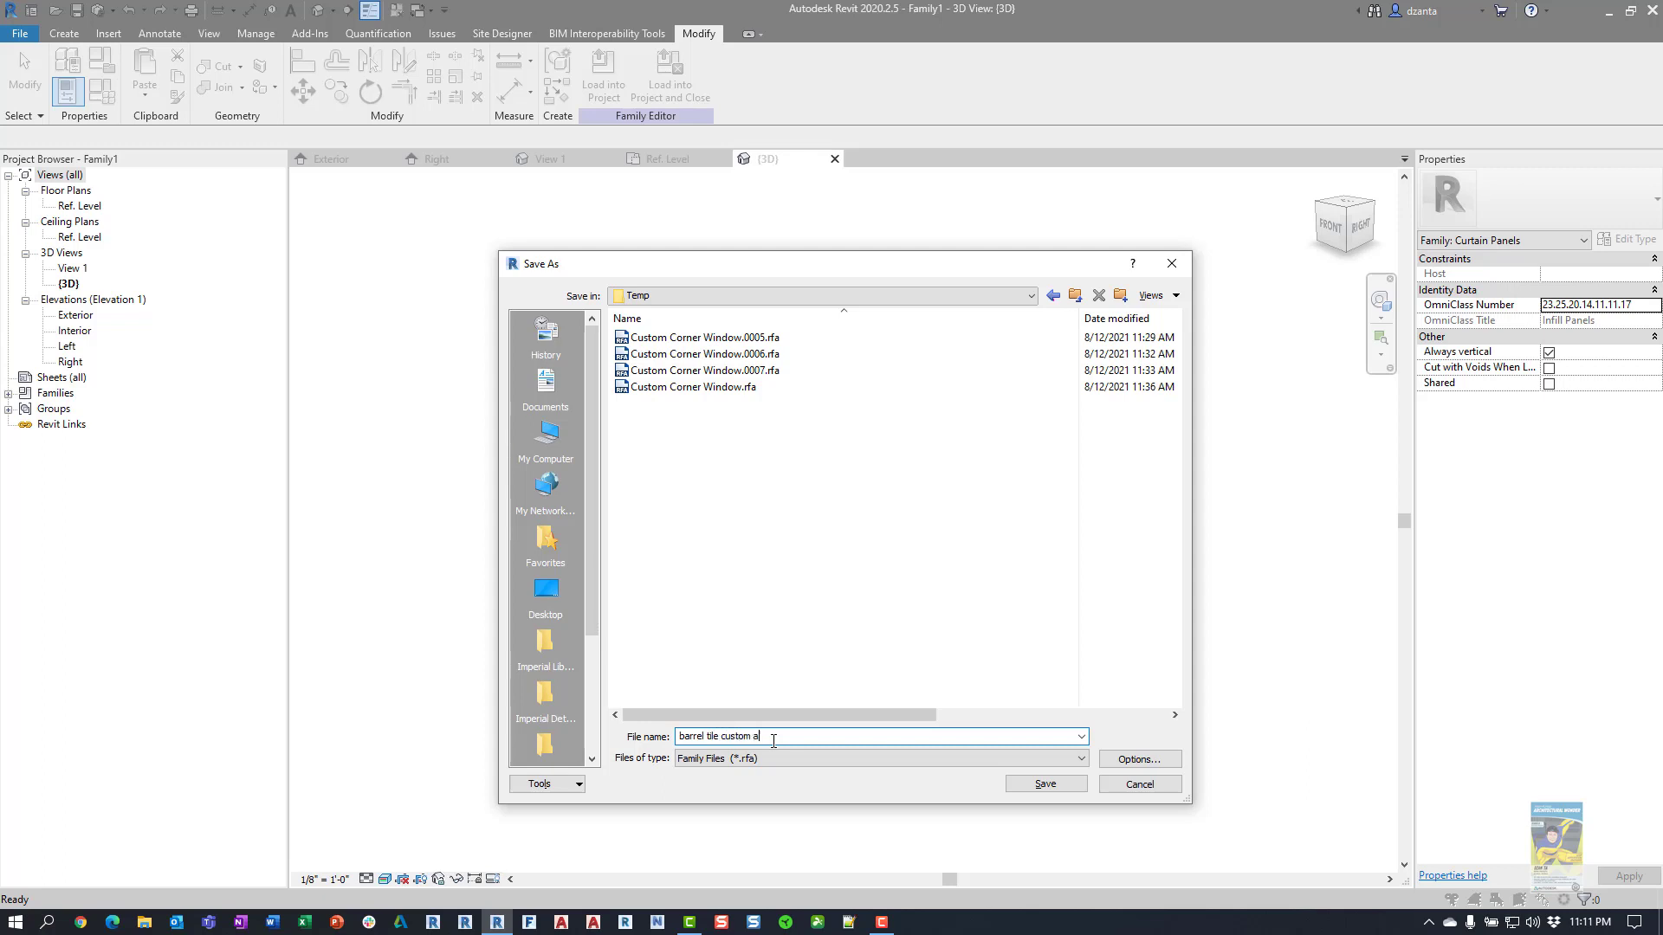
{"action": "key", "text": "Return"}
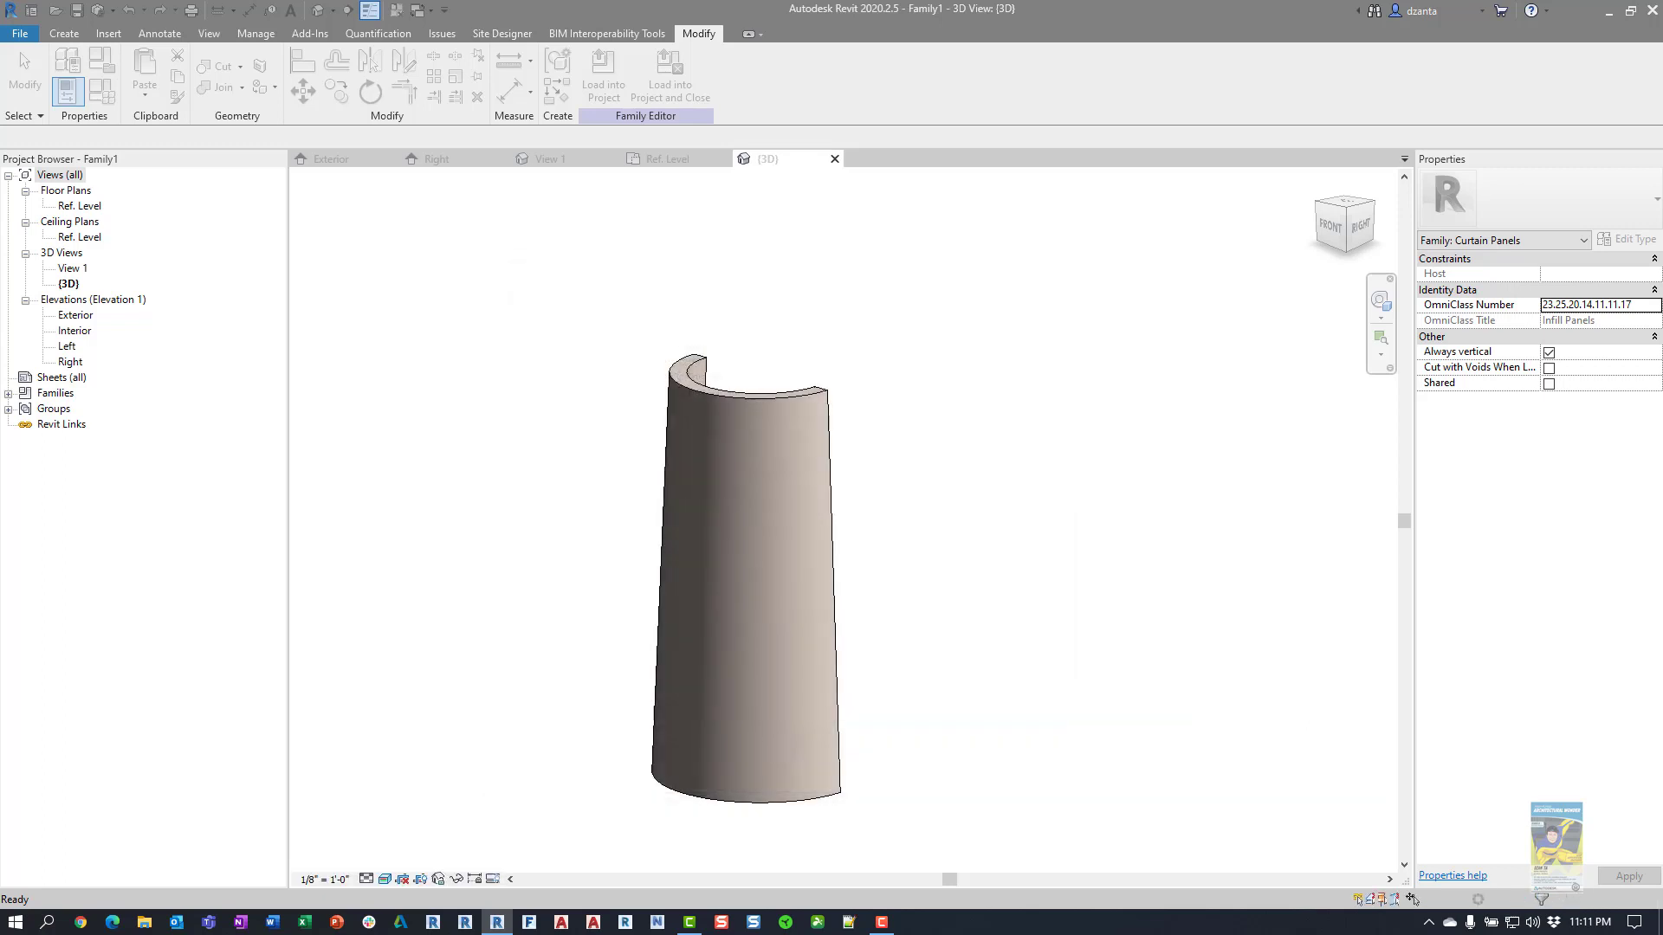
{"action": "key", "text": "c"}
{"action": "key", "text": "i"}
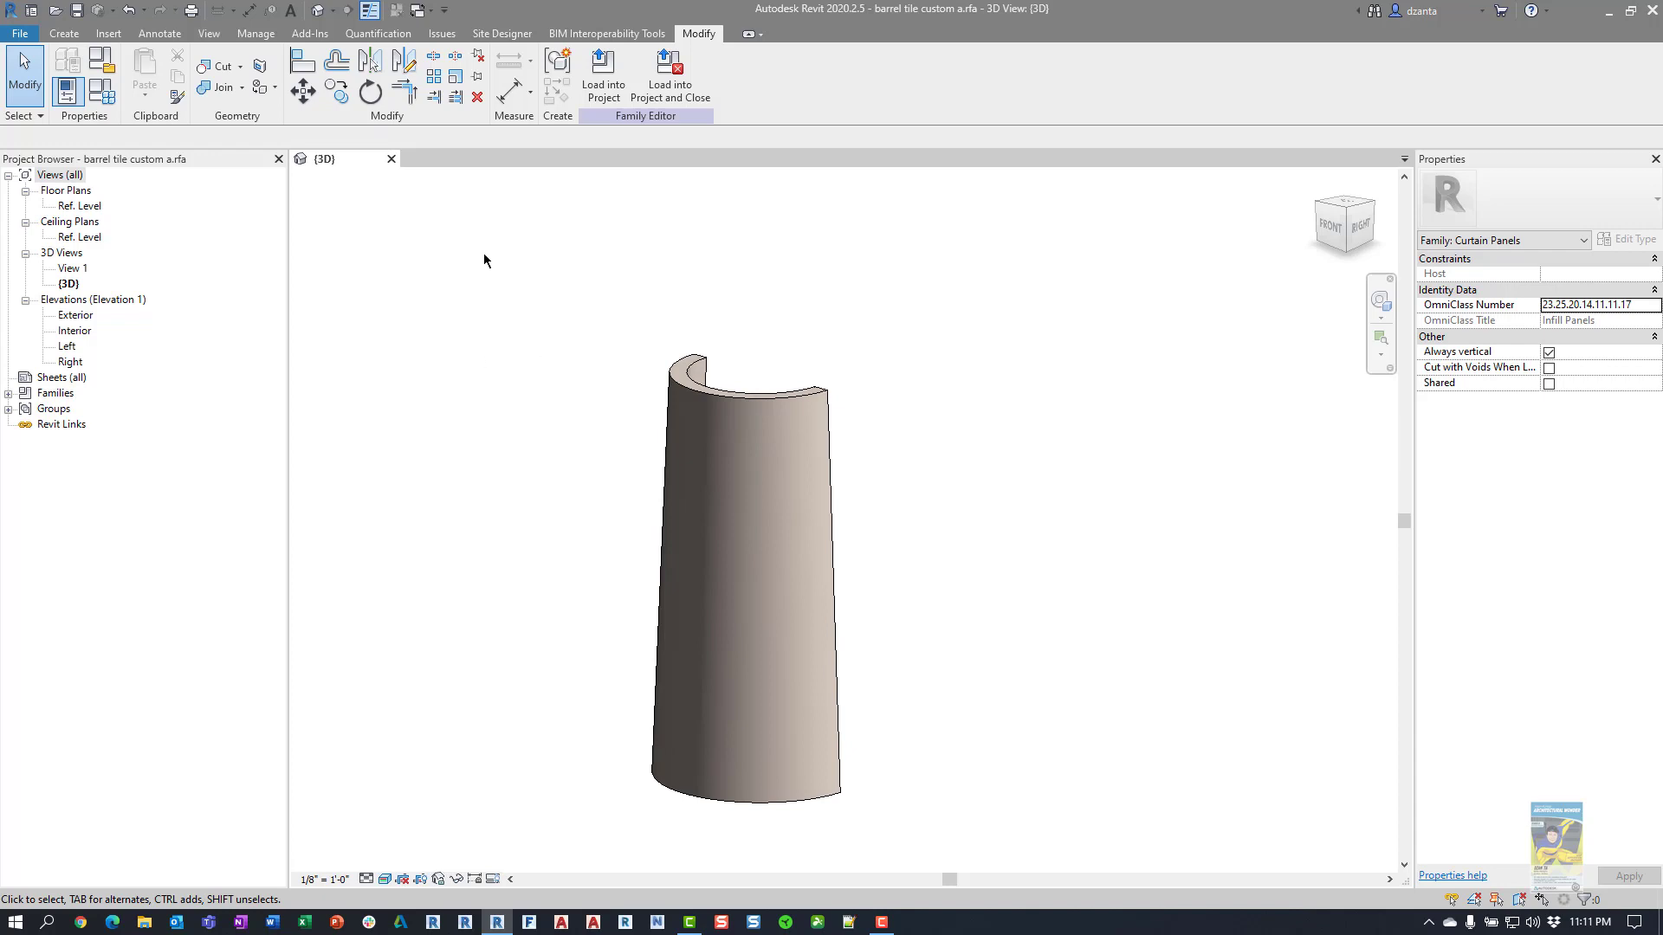
Create a new project from the Architectural Template and load the barrel tile family into it
{"action": "left_click", "coordinate": [444, 10]}
{"action": "left_click", "coordinate": [472, 49]}
{"action": "left_click", "coordinate": [55, 9]}
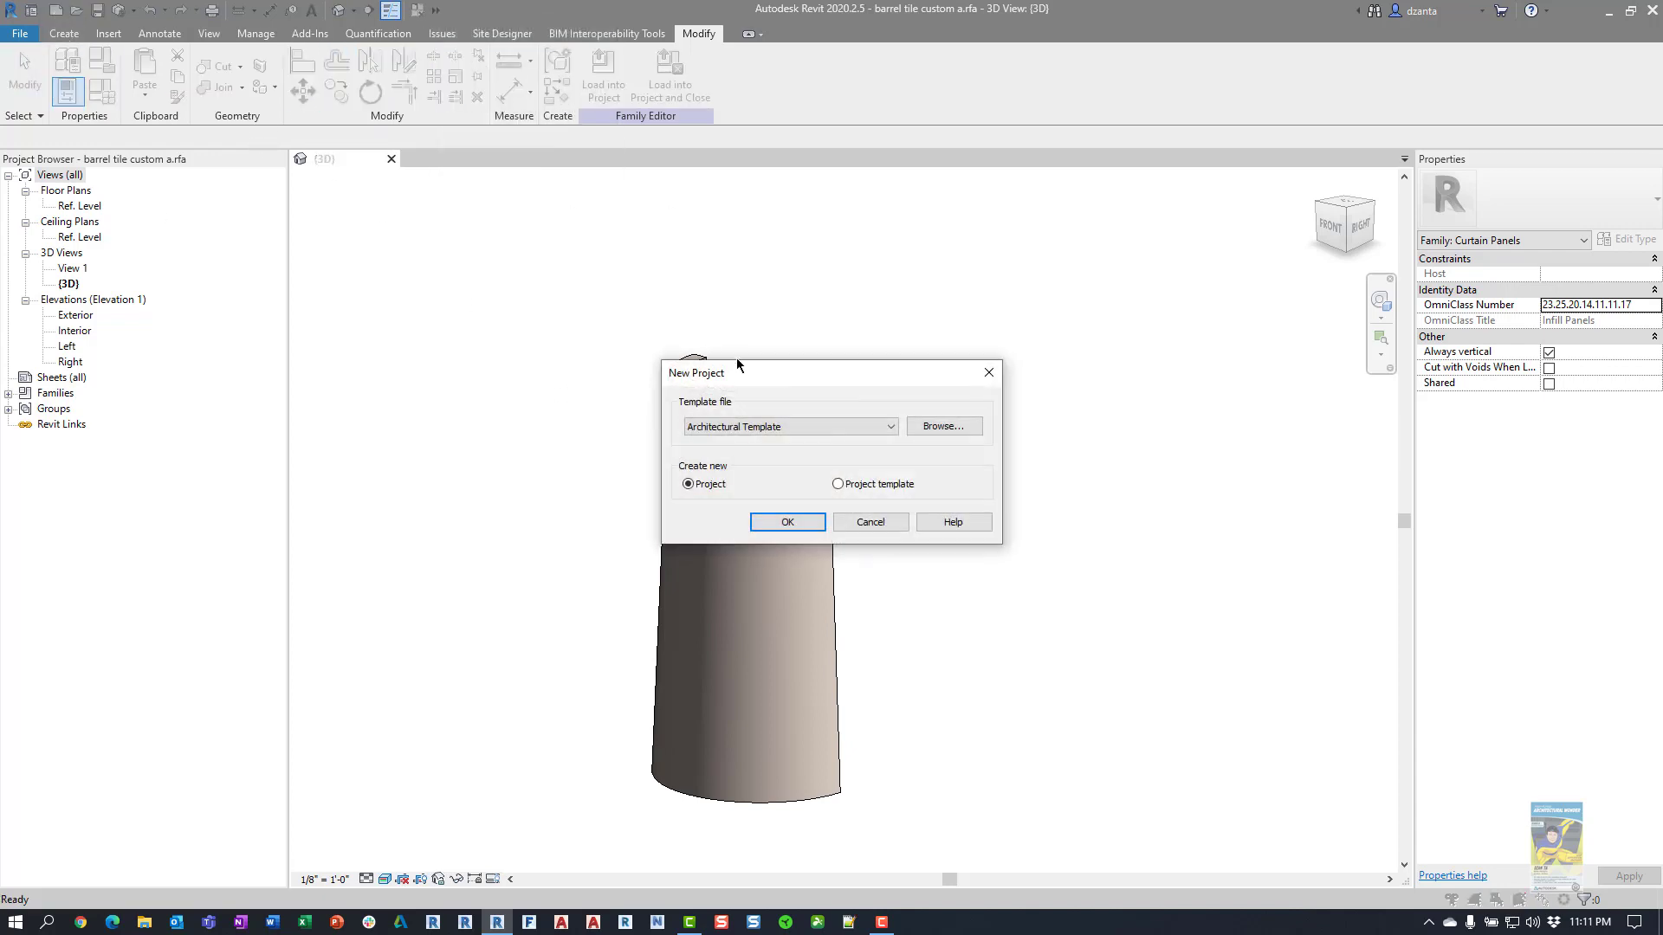
{"action": "left_click", "coordinate": [785, 520]}
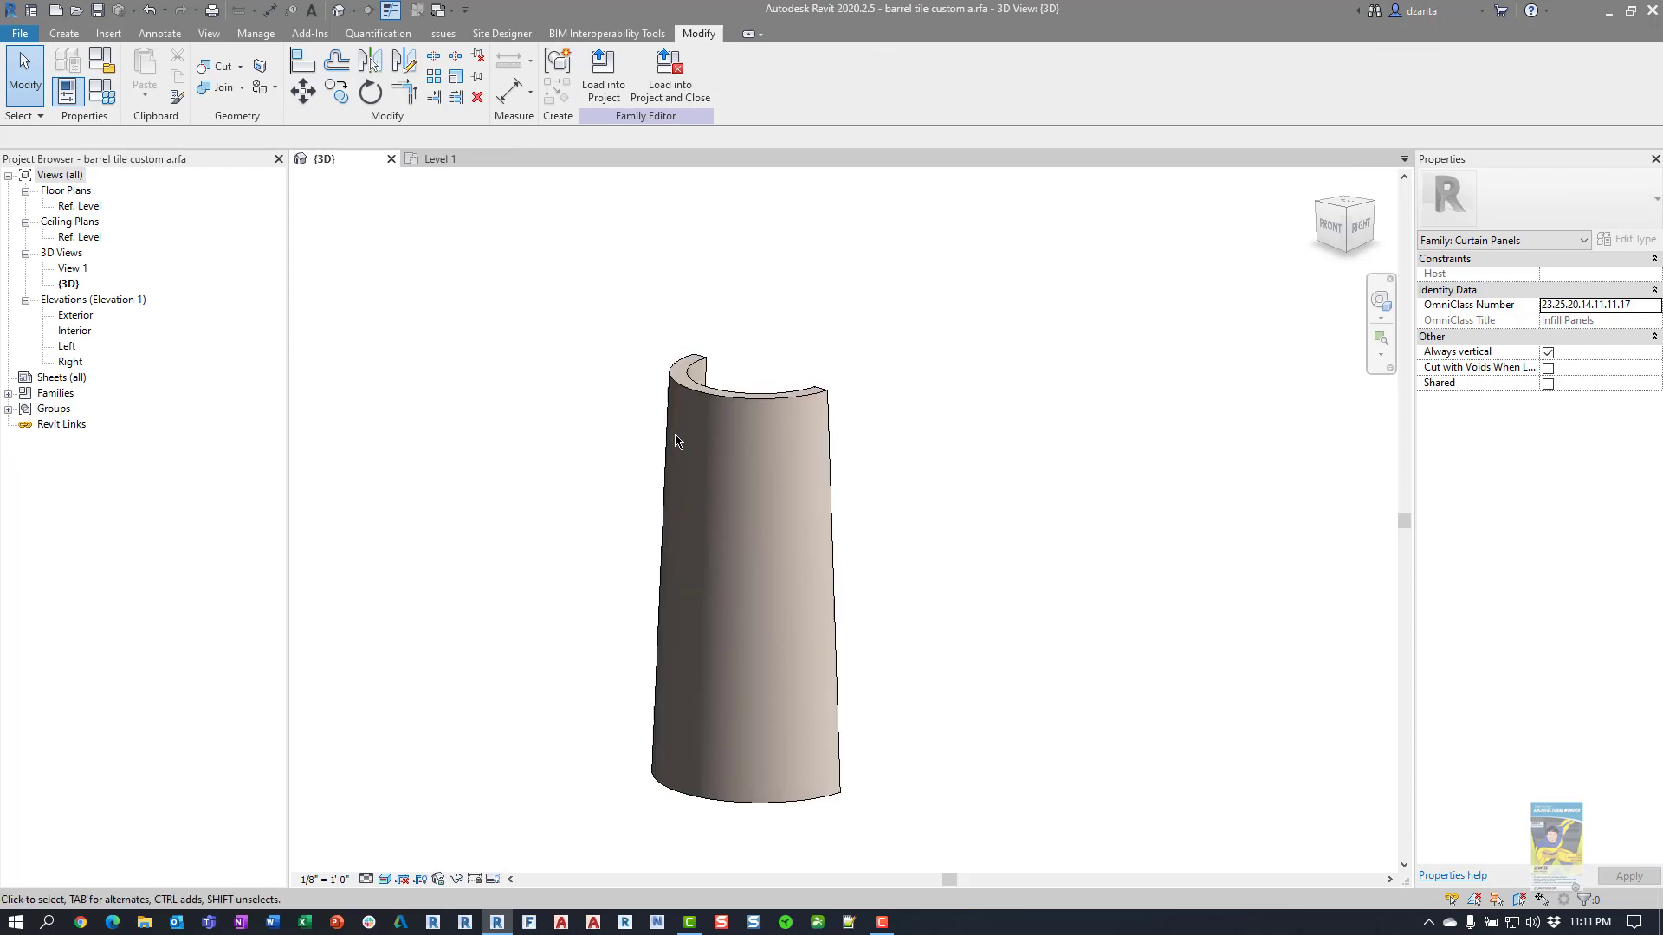
{"action": "left_click", "coordinate": [604, 74]}
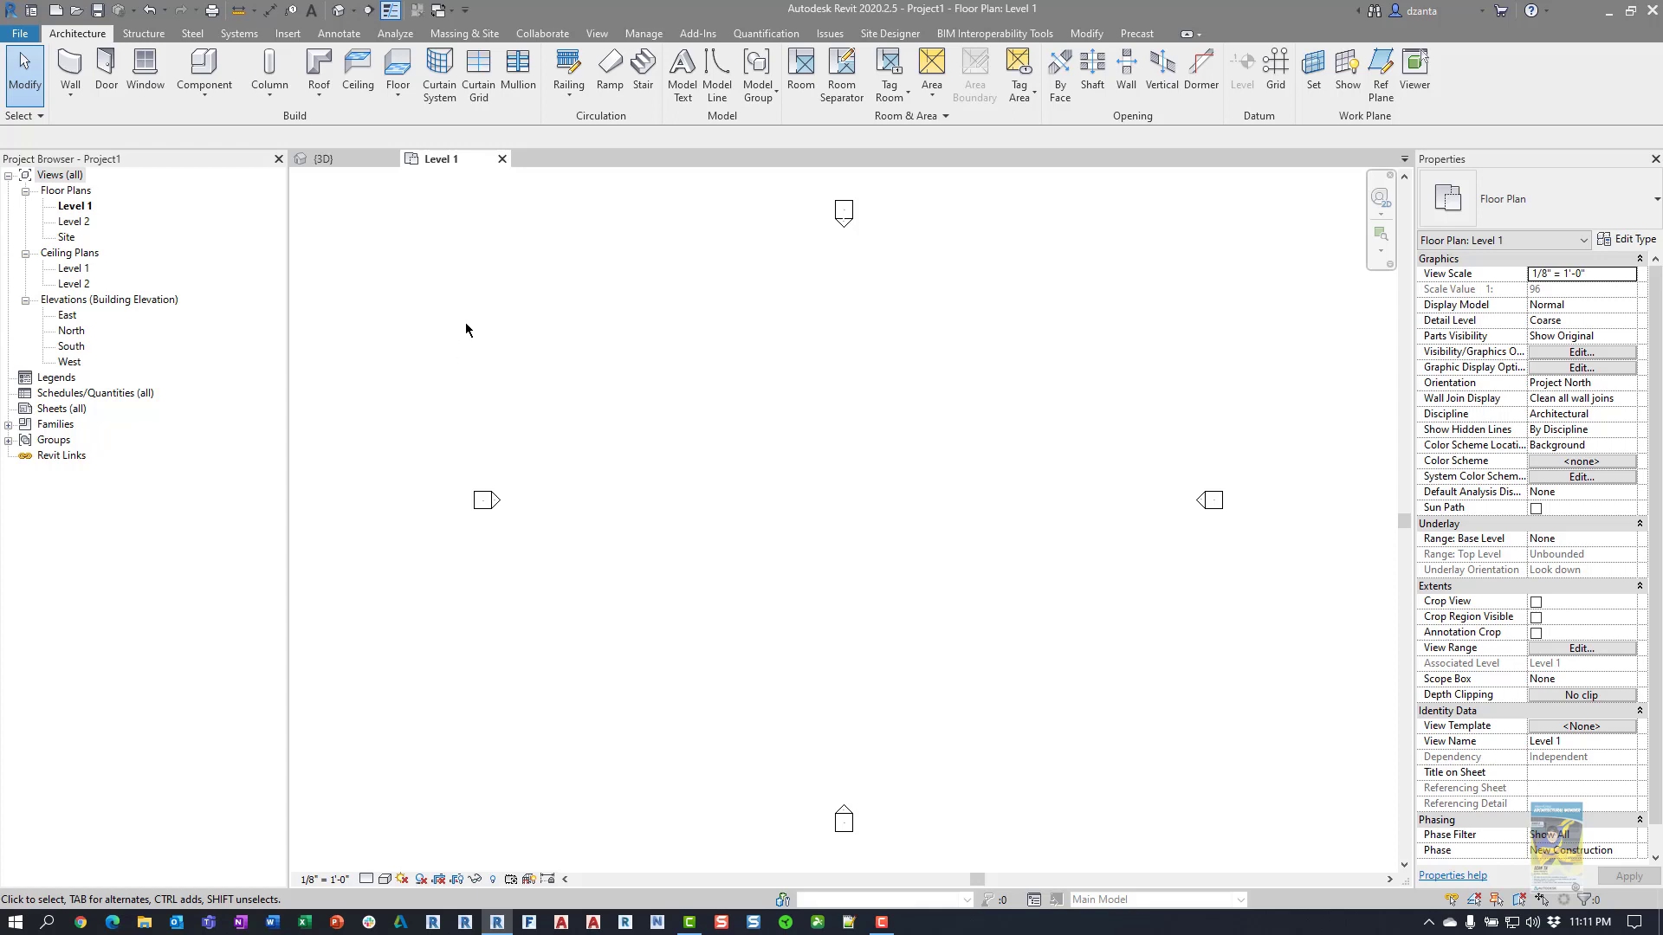
Draw a horizontal Storefront curtain wall about 24' 6" long and 20' high in the Level 1 plan
{"action": "left_click", "coordinate": [70, 70]}
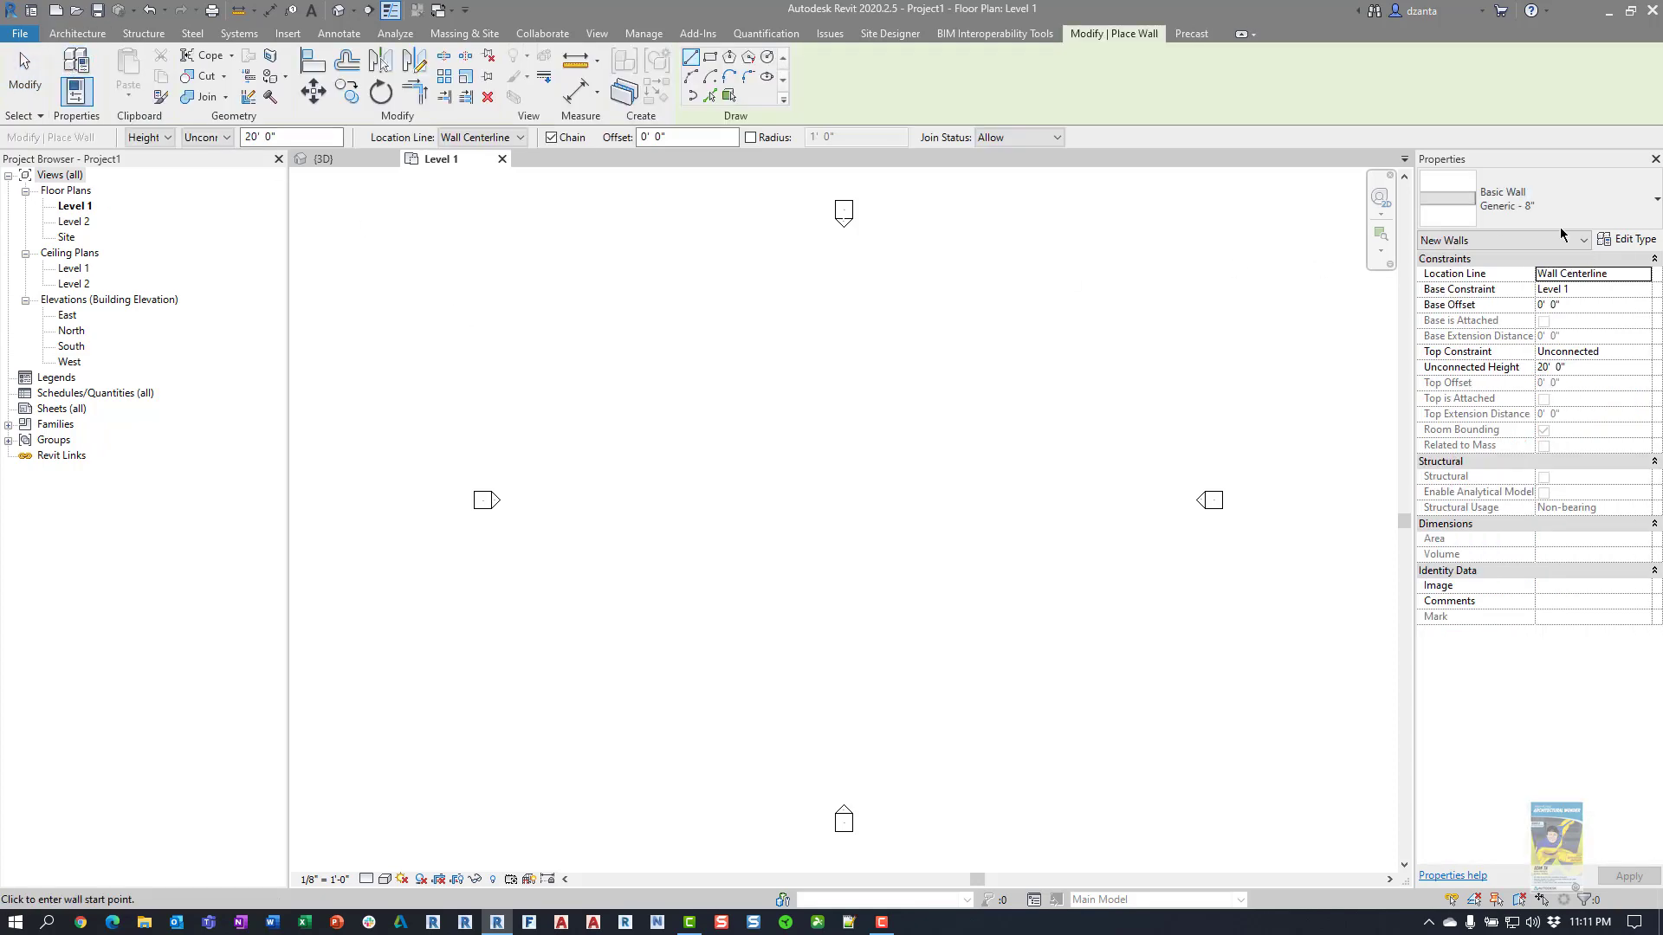
{"action": "left_click", "coordinate": [1538, 199]}
{"action": "scroll", "coordinate": [1498, 416], "scroll_direction": "down", "scroll_amount": 5}
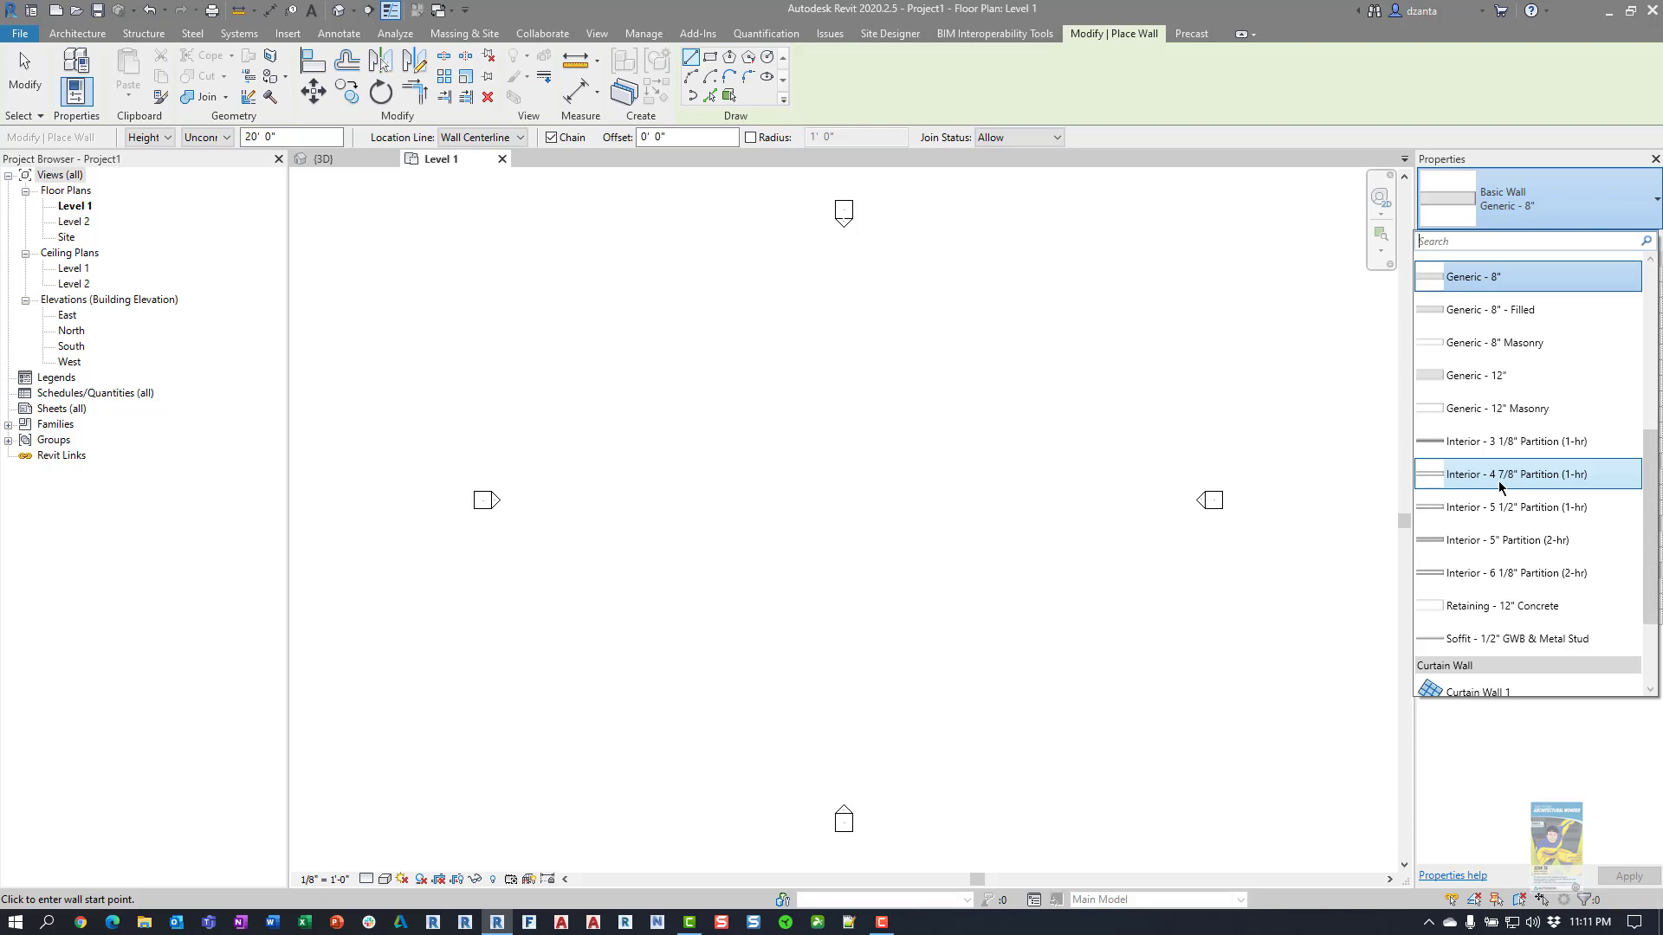
{"action": "left_click", "coordinate": [1452, 635]}
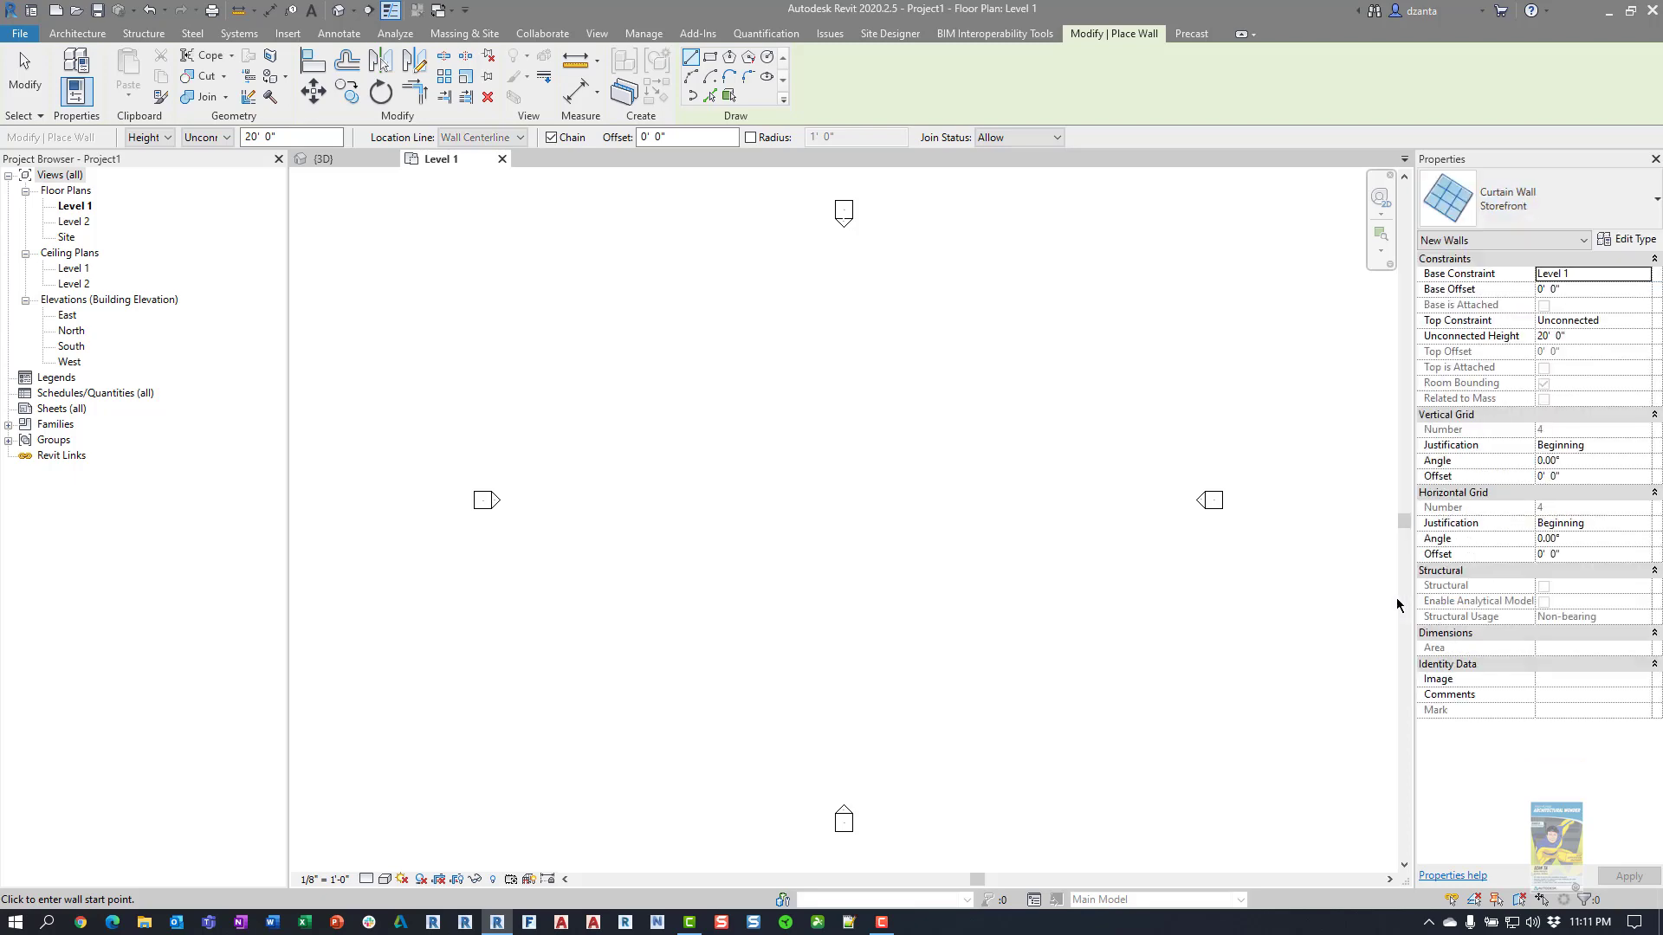
{"action": "left_click", "coordinate": [703, 501]}
{"action": "left_click", "coordinate": [807, 502]}
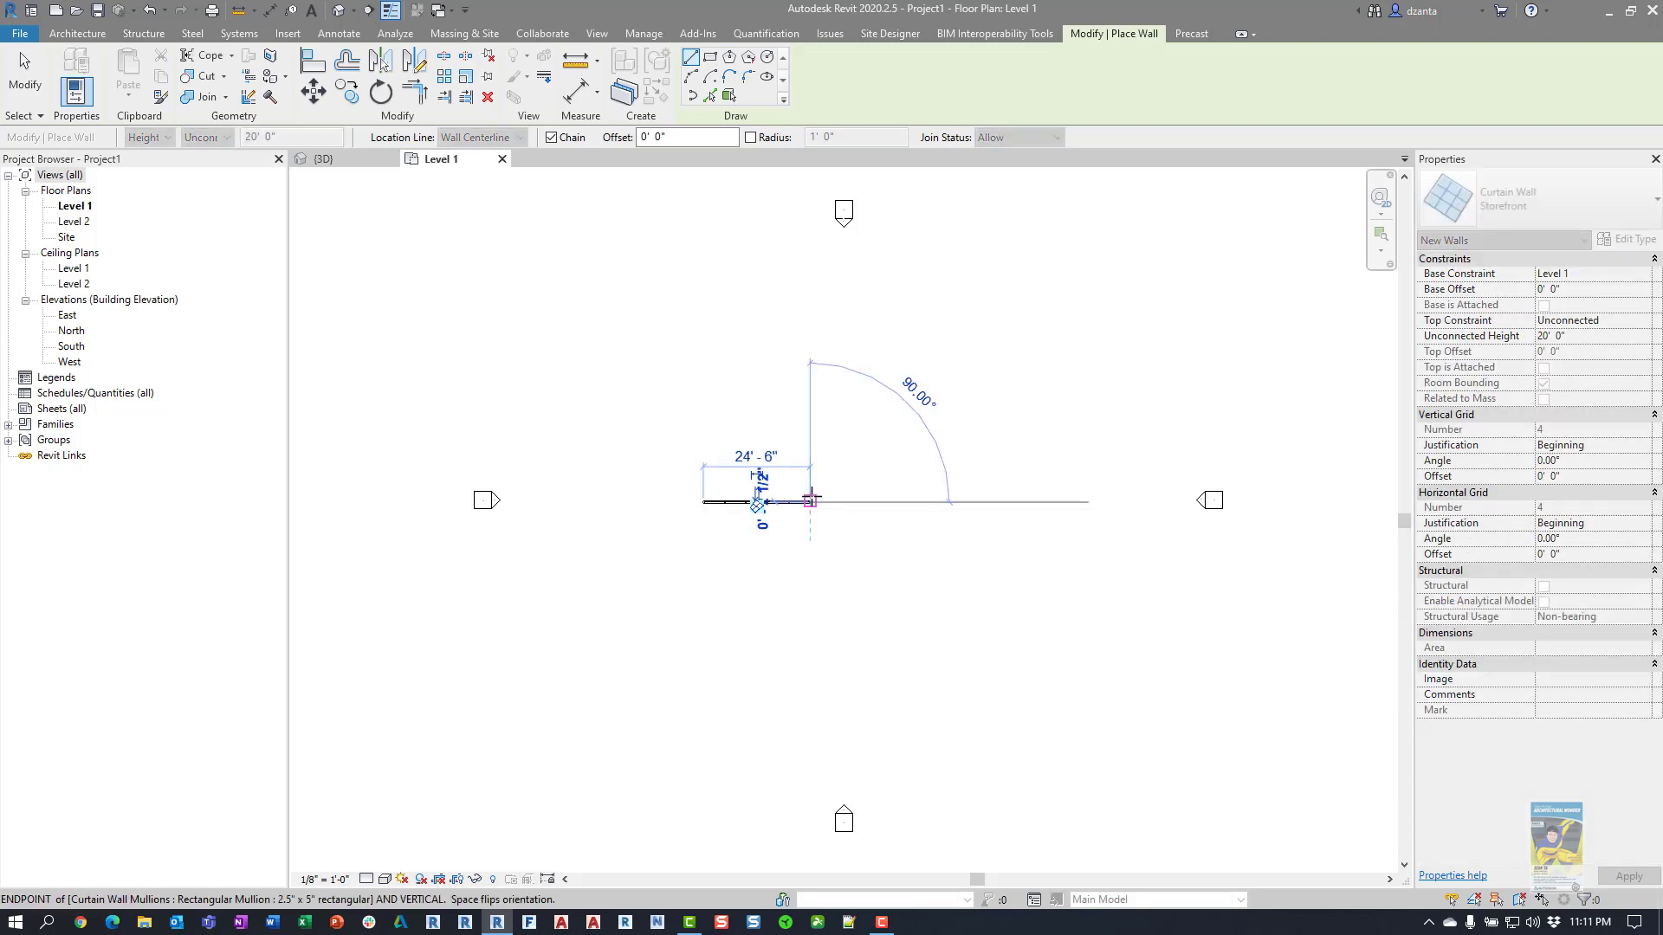
{"action": "key", "text": "Escape"}
{"action": "key", "text": "Escape"}
{"action": "scroll", "coordinate": [870, 486], "scroll_direction": "up", "scroll_amount": 2}
{"action": "scroll", "coordinate": [869, 487], "scroll_direction": "up", "scroll_amount": 1}
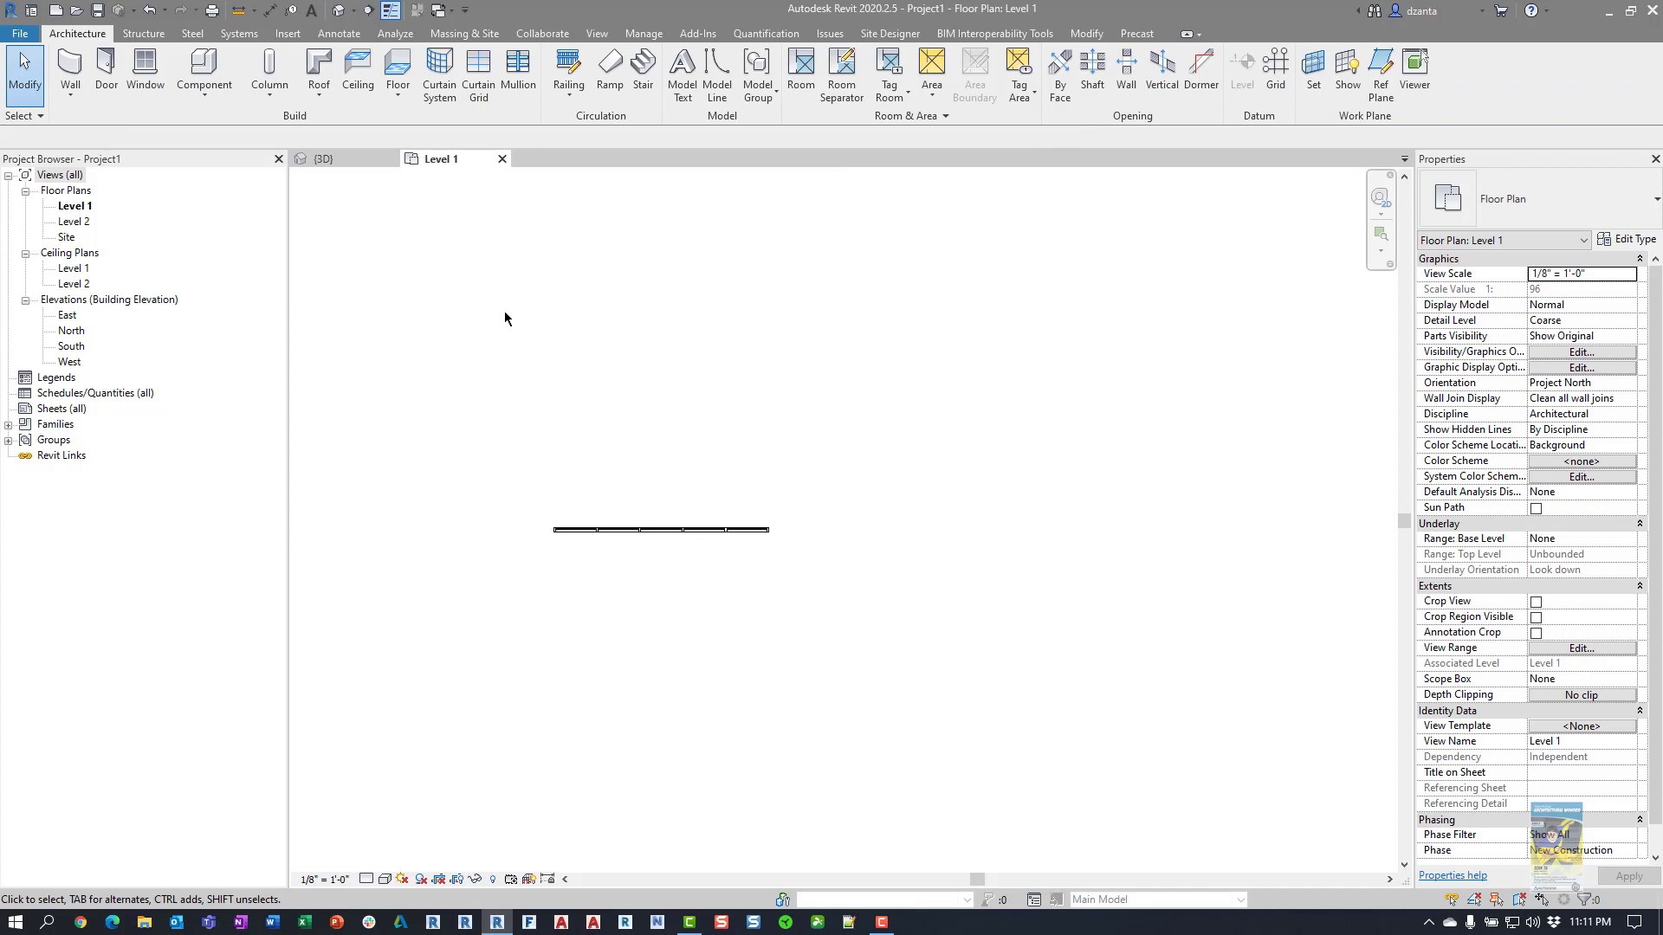
Rename Level 2 to Roof in the North elevation, including its corresponding views
{"action": "double_click", "coordinate": [71, 330]}
{"action": "middle_click_drag", "start_coordinate": [1224, 531], "coordinate": [1050, 523]}
{"action": "scroll", "coordinate": [1152, 503], "scroll_direction": "up", "scroll_amount": 3}
{"action": "left_click", "coordinate": [1056, 517]}
{"action": "left_click", "coordinate": [1056, 514]}
{"action": "type", "text": "Roof"}
{"action": "key", "text": "Return"}
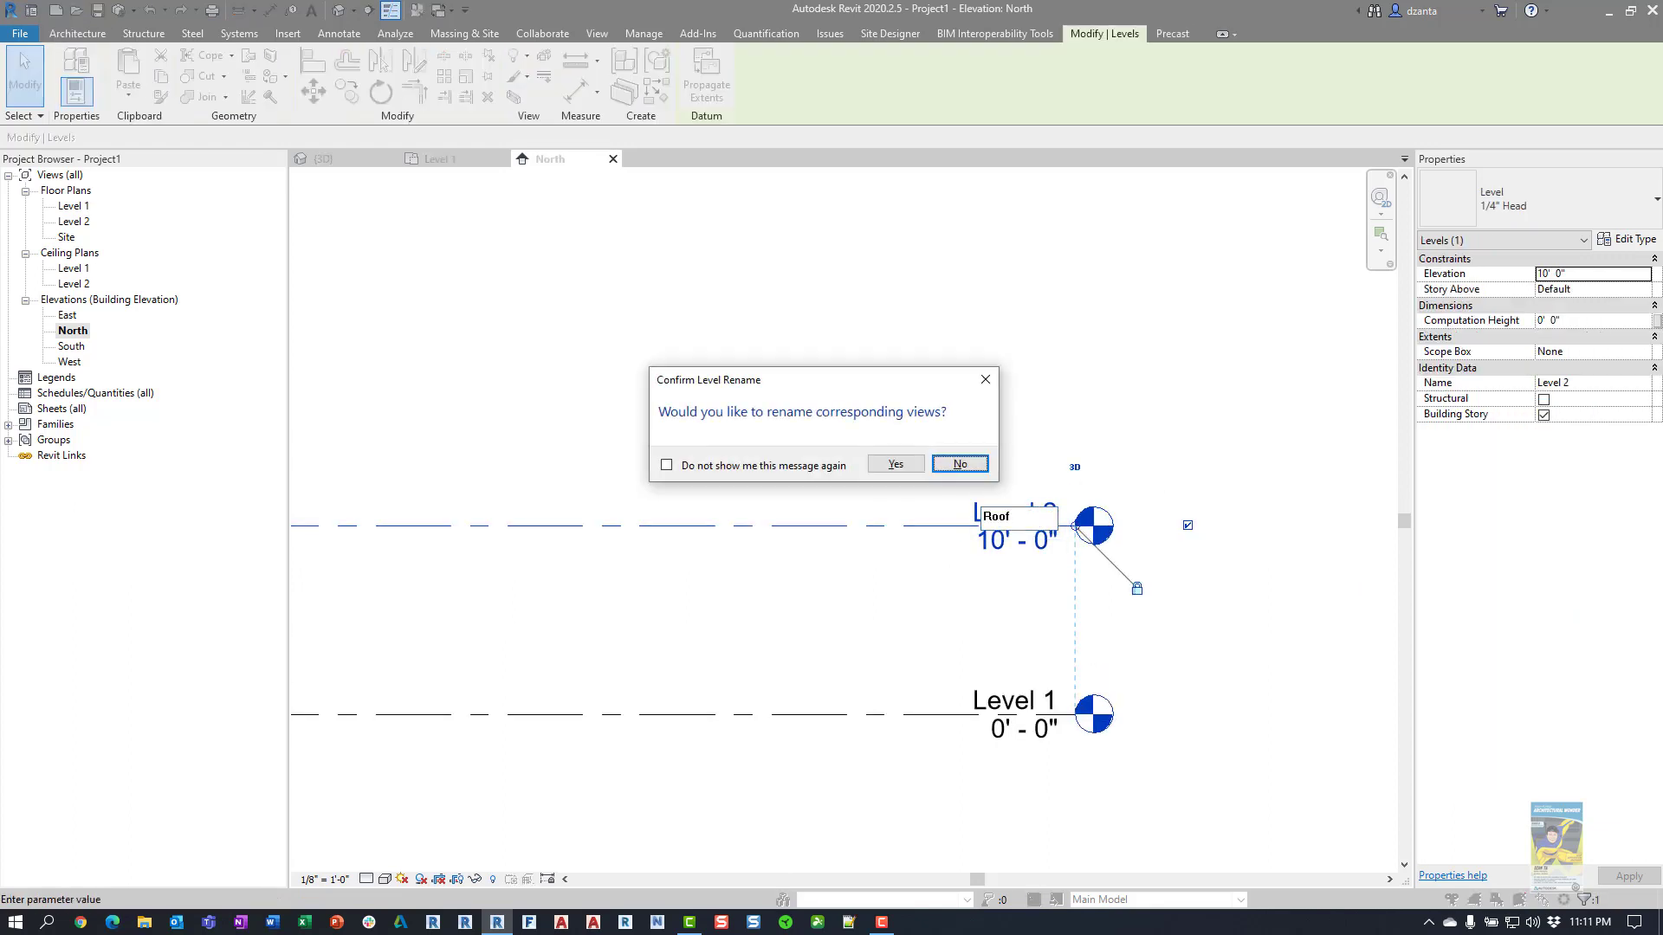
{"action": "left_click", "coordinate": [896, 465]}
Start a roof by footprint in the Roof floor plan and sketch a rectangular boundary beside the curtain wall
{"action": "left_click", "coordinate": [67, 222]}
{"action": "double_click", "coordinate": [66, 223]}
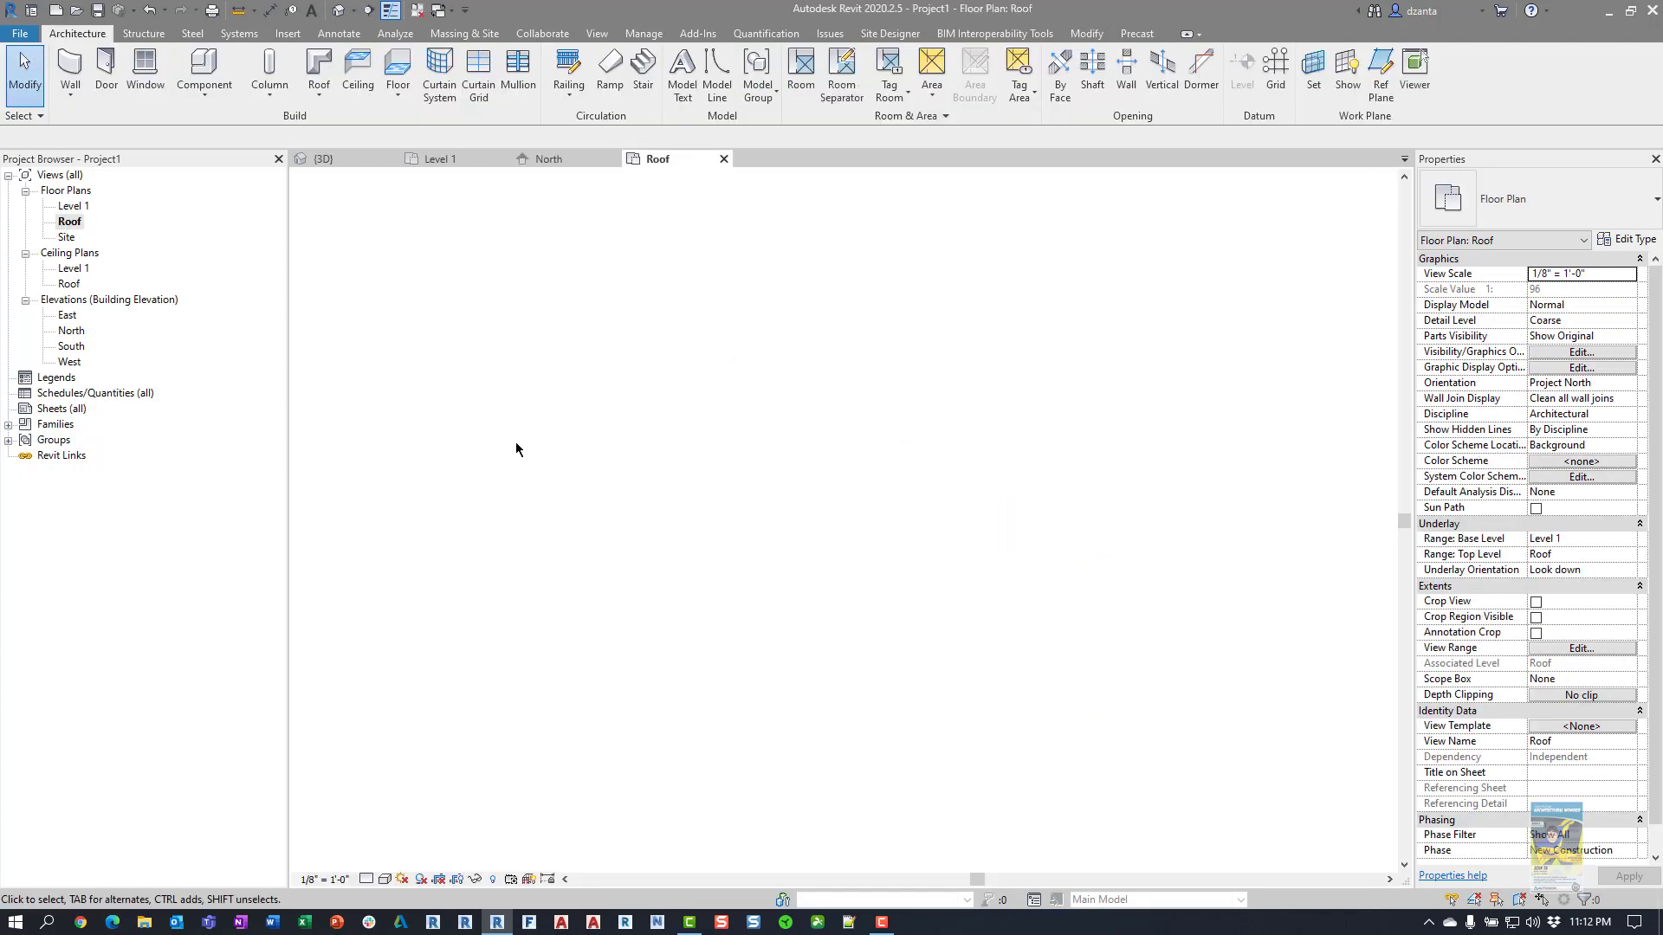
{"action": "left_click", "coordinate": [327, 98]}
{"action": "left_click", "coordinate": [377, 127]}
{"action": "left_click", "coordinate": [840, 57]}
{"action": "left_click", "coordinate": [900, 395]}
{"action": "left_click", "coordinate": [1339, 685]}
{"action": "key", "text": "Escape"}
{"action": "key", "text": "Escape"}
Remove the slope from the two short ends of the footprint and finish the roof as Sloped Glazing
{"action": "left_click_drag", "start_coordinate": [1359, 632], "coordinate": [876, 596]}
{"action": "left_click", "coordinate": [356, 137]}
{"action": "left_click", "coordinate": [419, 252]}
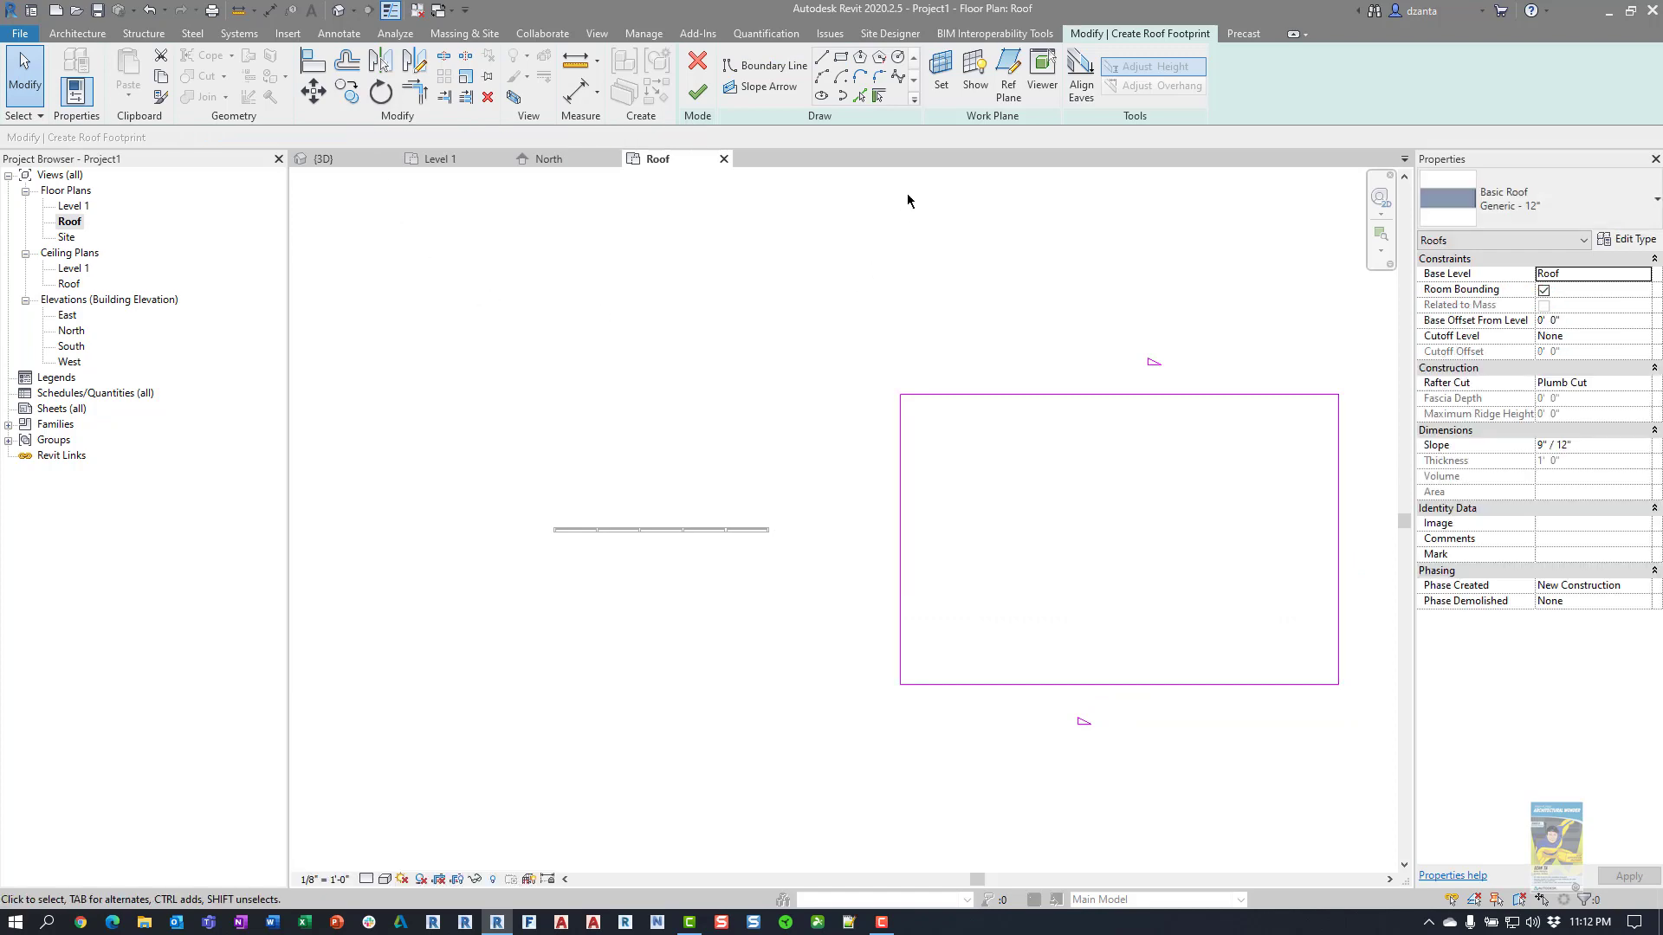
{"action": "left_click", "coordinate": [1472, 192]}
{"action": "left_click", "coordinate": [1483, 506]}
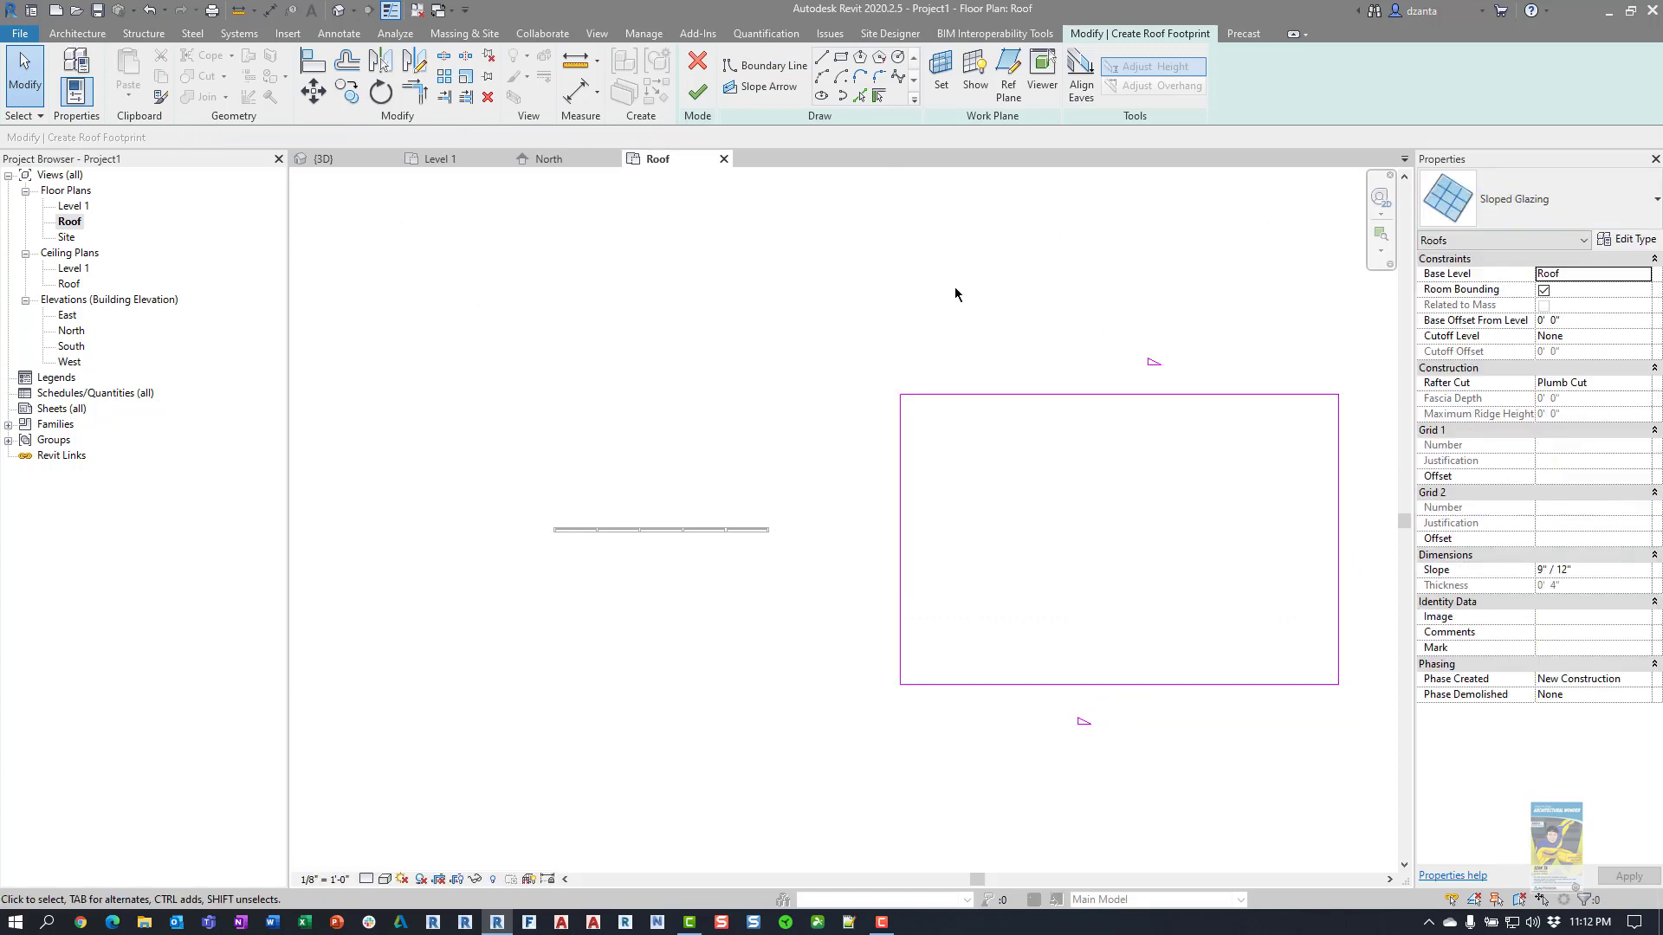
{"action": "left_click", "coordinate": [698, 90]}
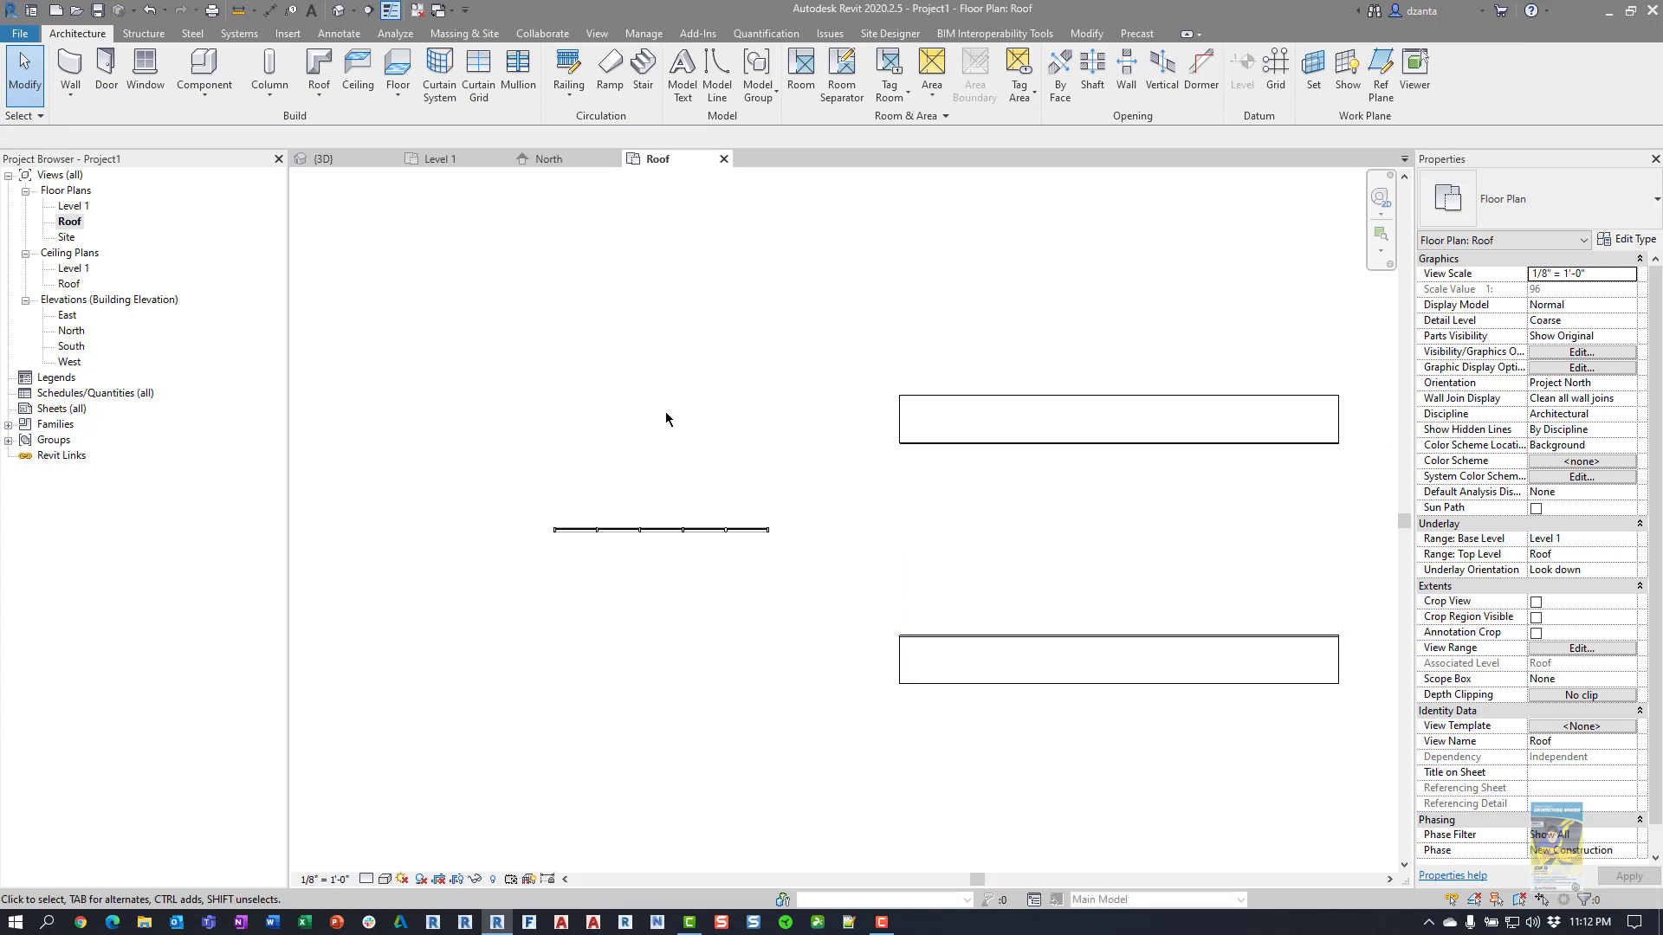
Set the Roof plan's view range to an Unlimited top and a cut plane offset of 50', and open the default 3D view
{"action": "middle_click_drag", "start_coordinate": [1324, 586], "coordinate": [1232, 575]}
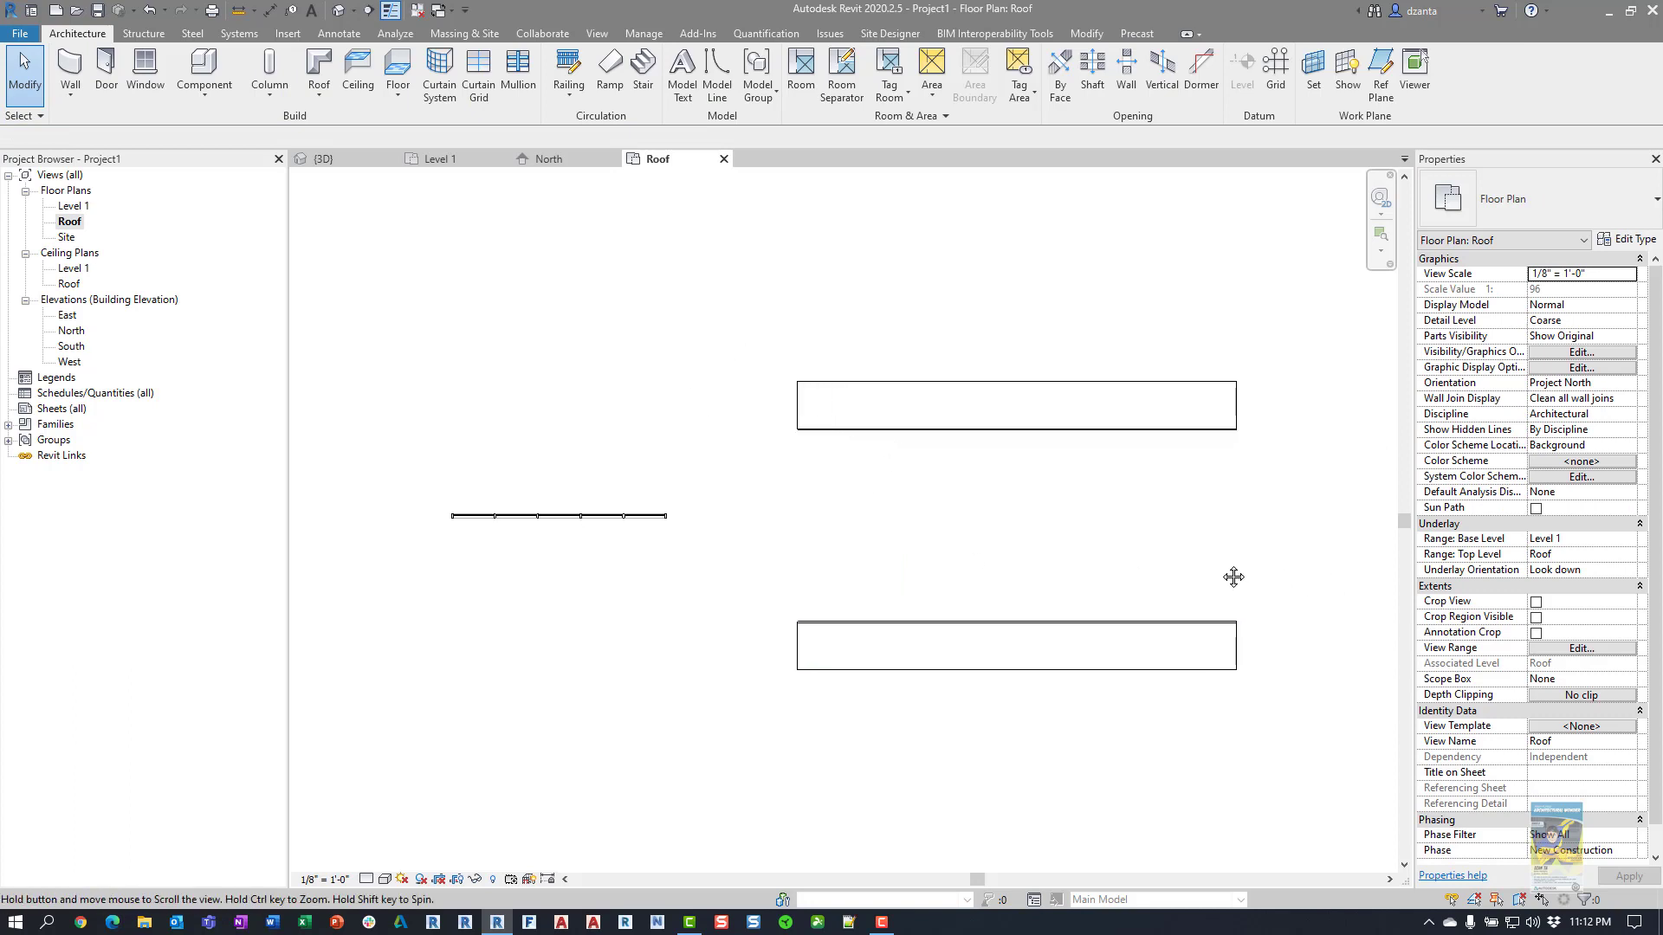
{"action": "left_click", "coordinate": [1582, 648]}
{"action": "left_click", "coordinate": [1100, 390]}
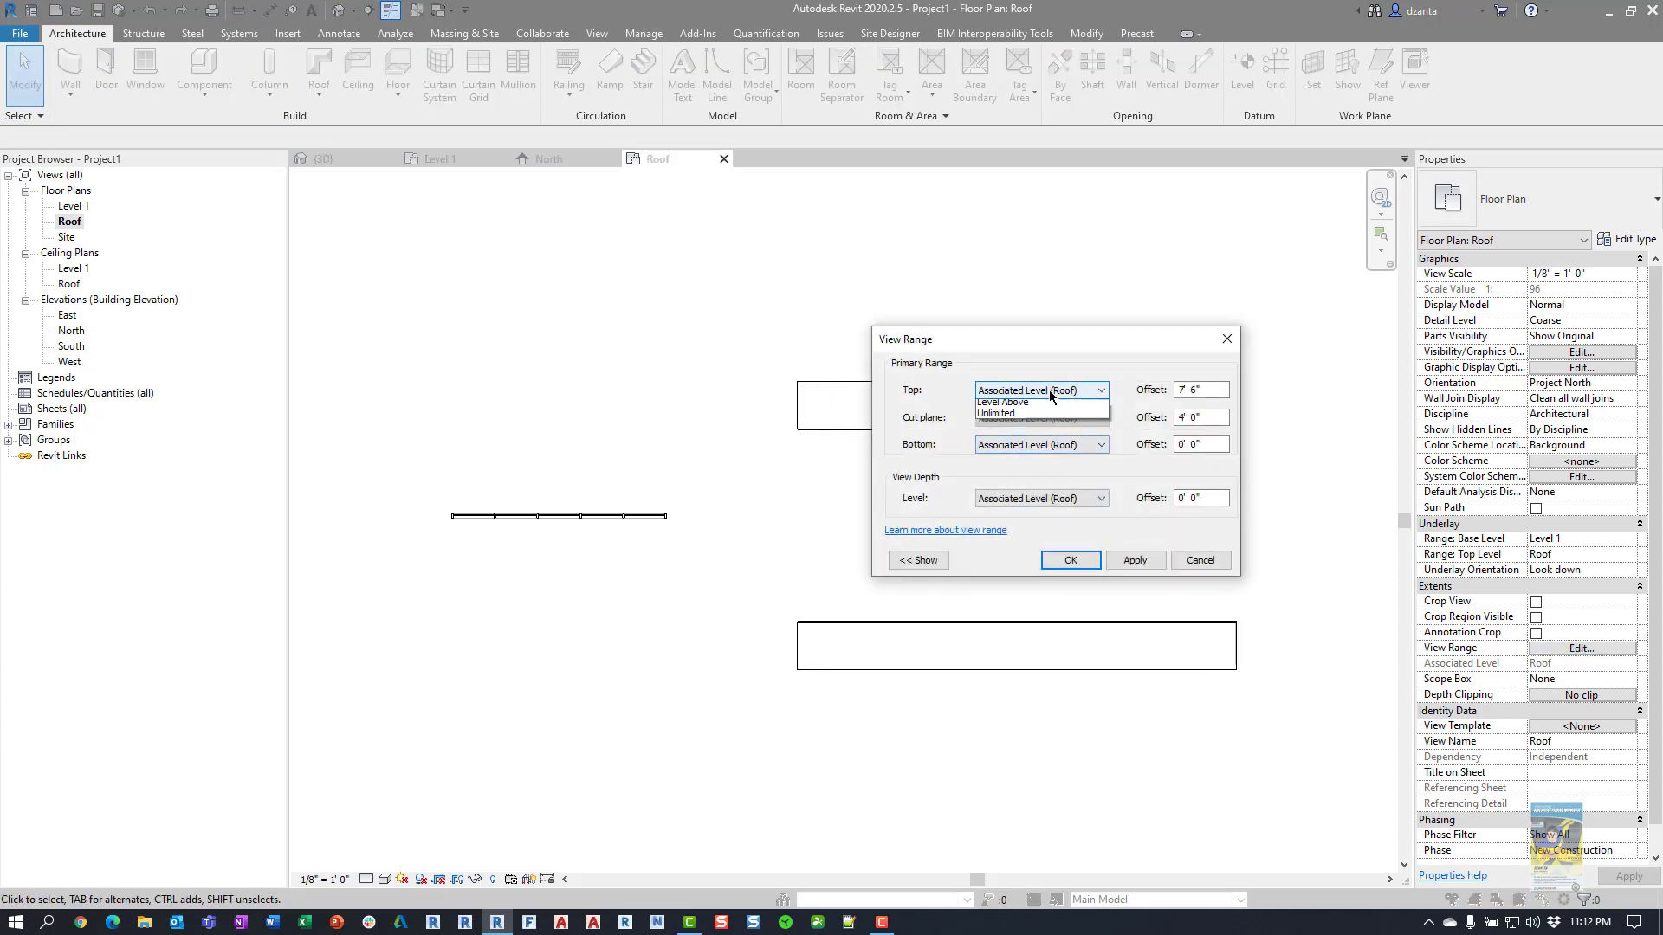
{"action": "left_click", "coordinate": [1031, 433]}
{"action": "left_click", "coordinate": [1213, 417]}
{"action": "left_click_drag", "start_coordinate": [1213, 418], "coordinate": [1140, 423]}
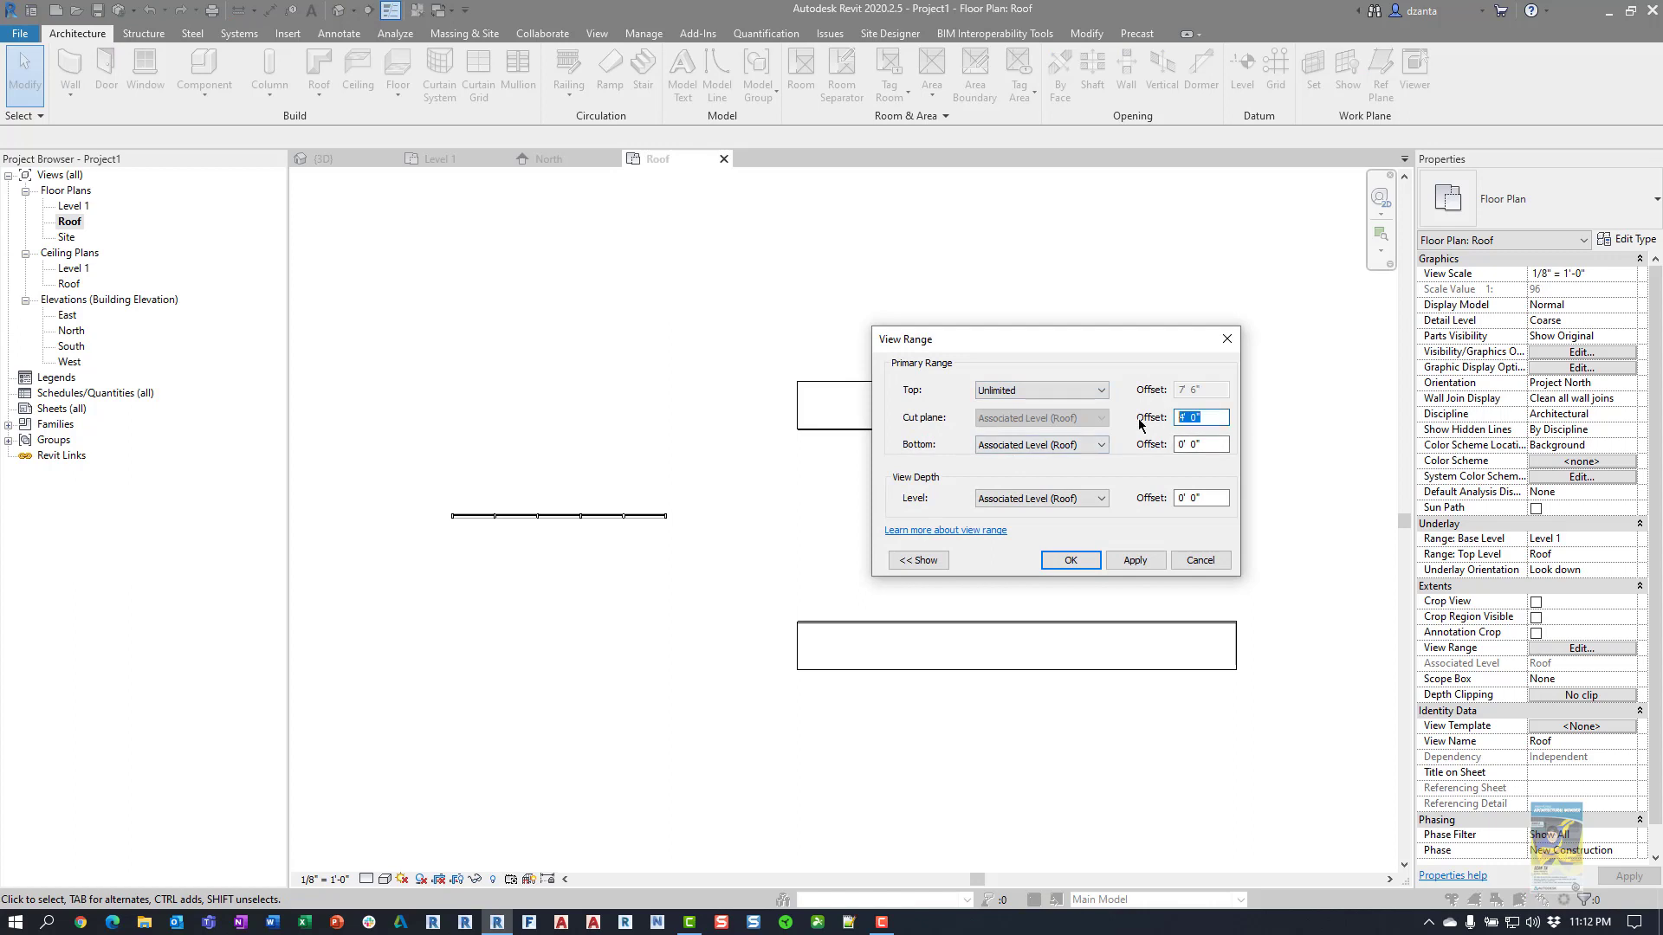
{"action": "type", "text": "50"}
{"action": "left_click", "coordinate": [1071, 561]}
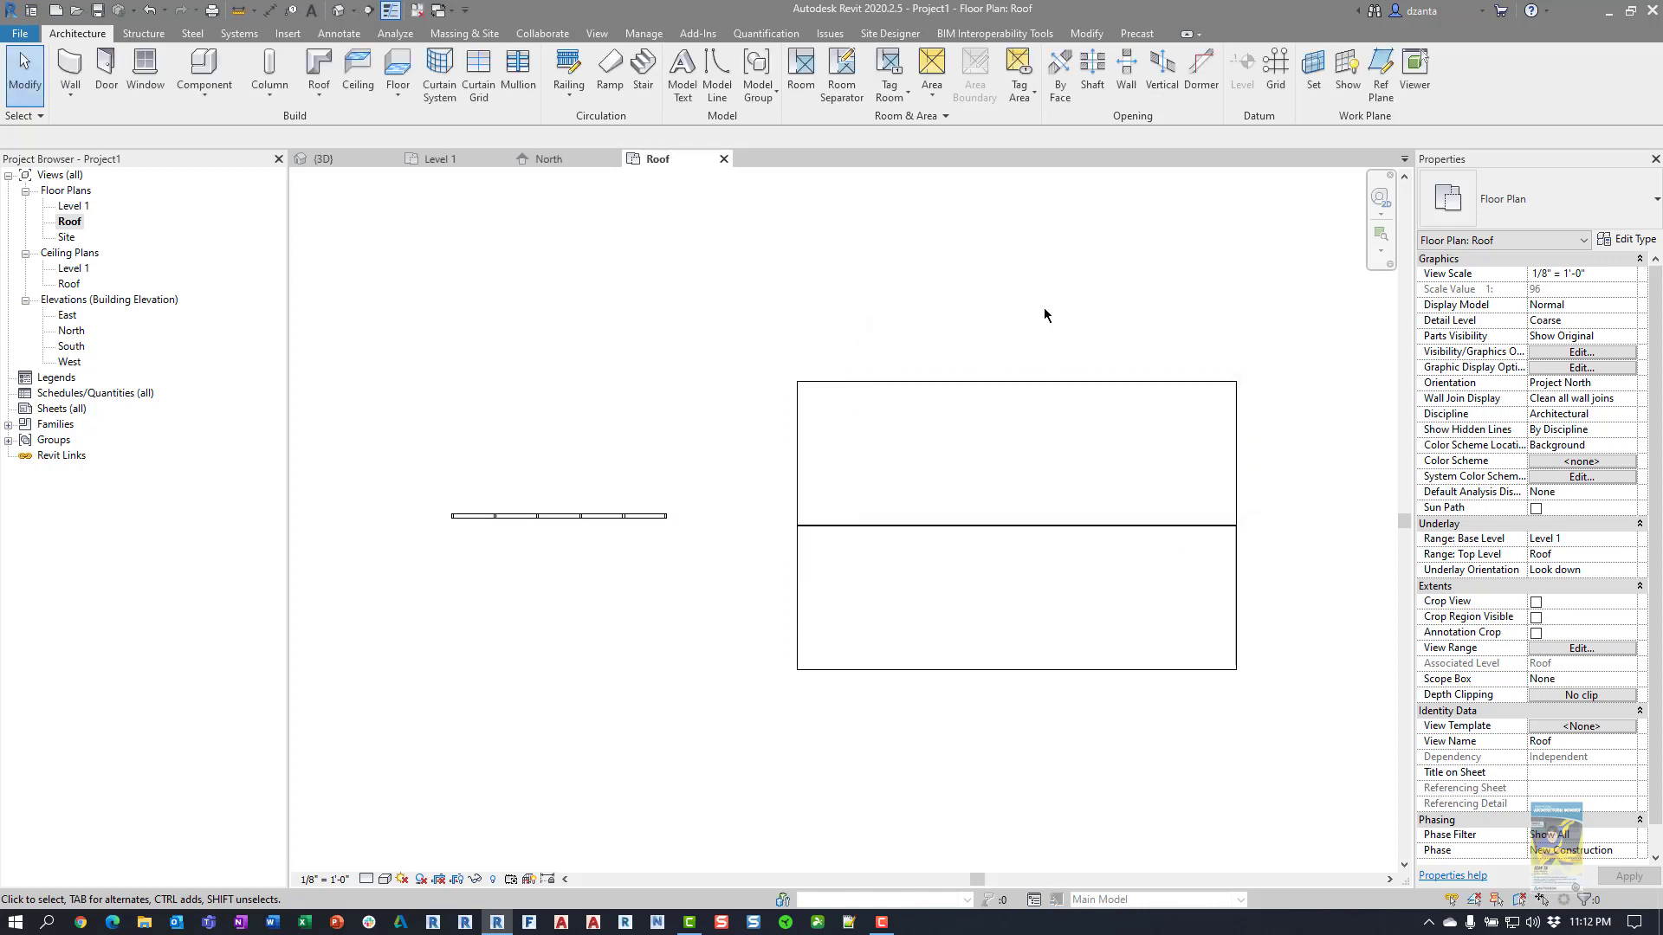
{"action": "left_click", "coordinate": [339, 11]}
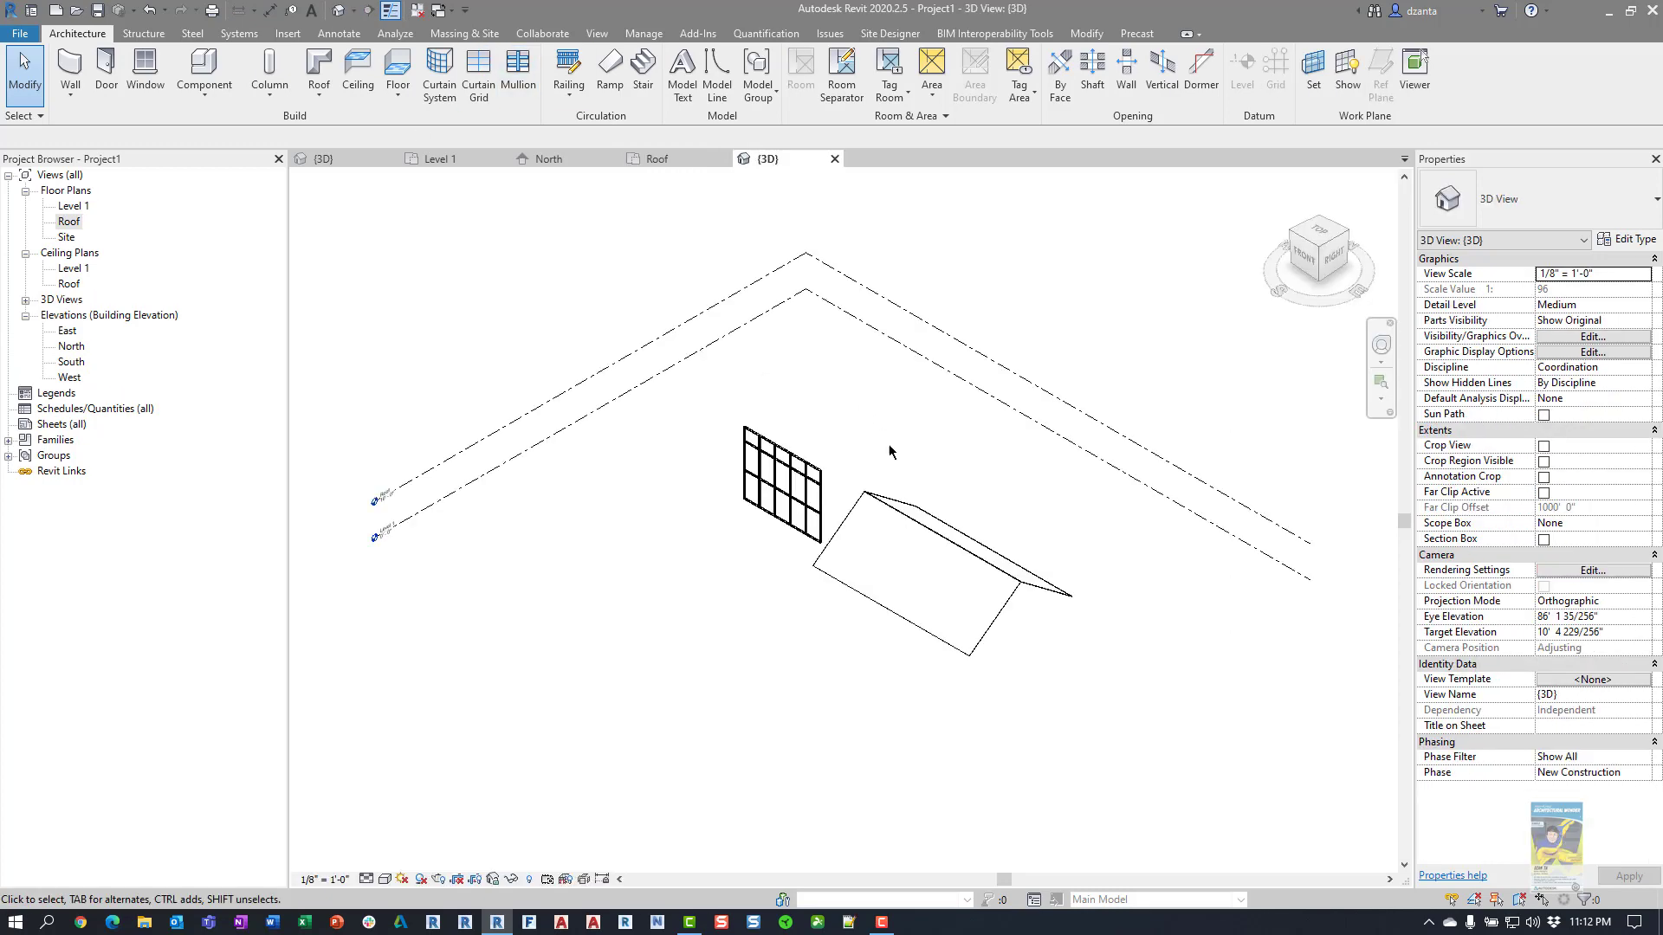
Edit the sloped glazing roof's type and set Grid 1 to Maximum Spacing at 1' 0"
{"action": "scroll", "coordinate": [879, 607], "scroll_direction": "up", "scroll_amount": 5}
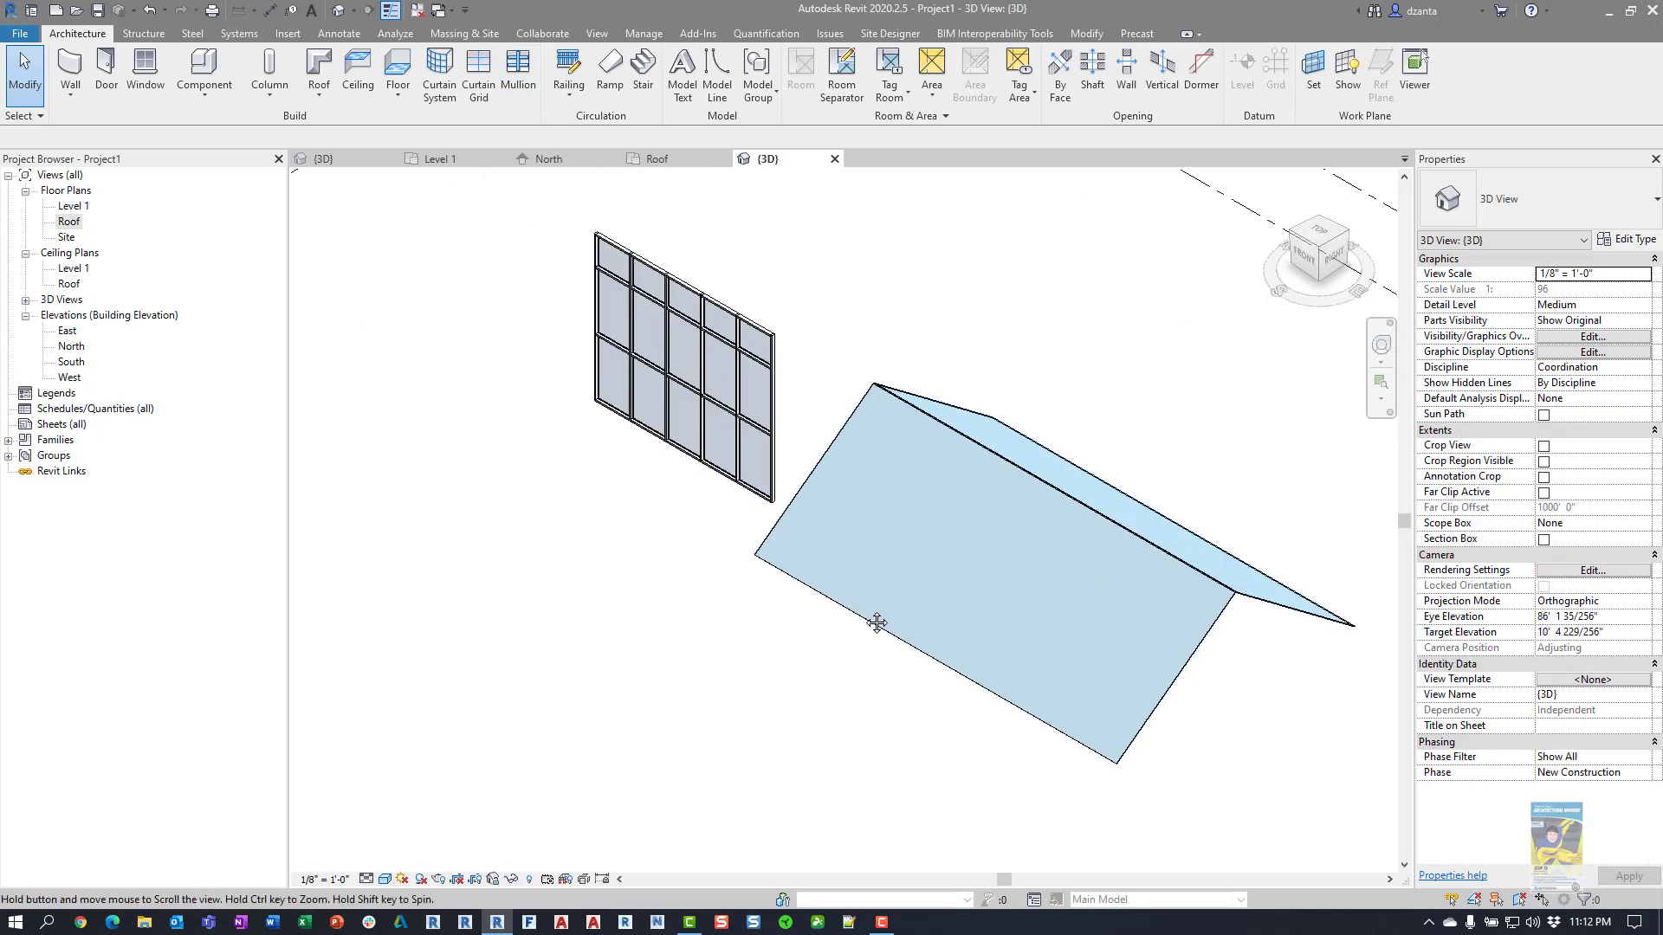
{"action": "scroll", "coordinate": [858, 632], "scroll_direction": "up", "scroll_amount": 3}
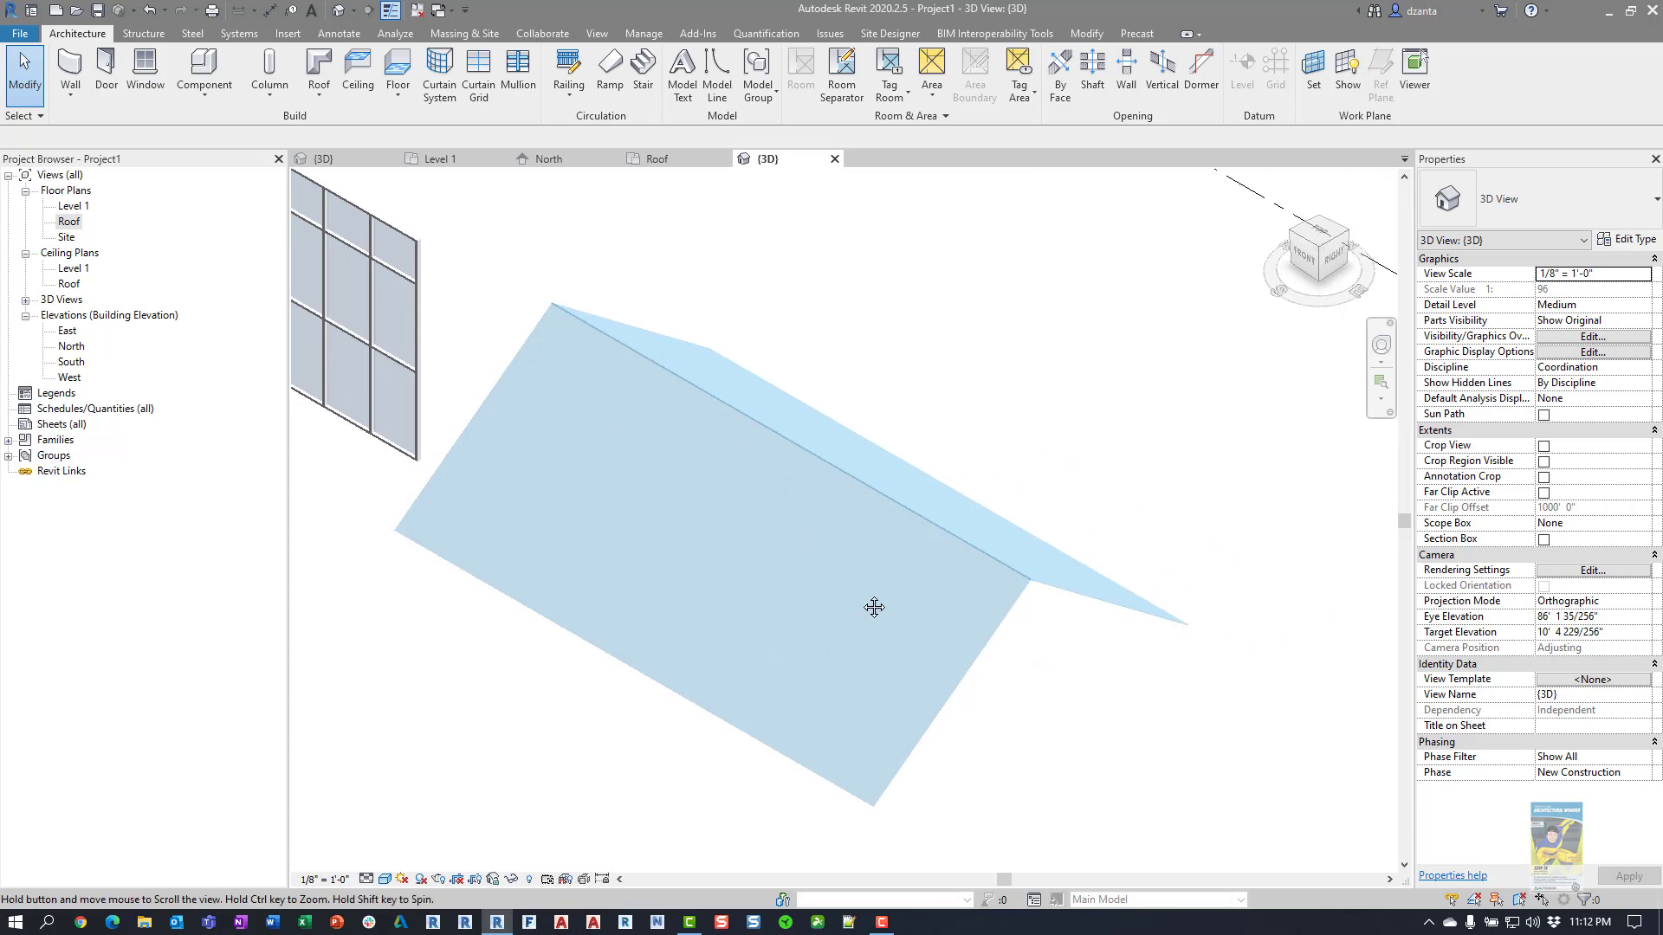
{"action": "middle_click_drag", "start_coordinate": [874, 607], "coordinate": [880, 590]}
{"action": "left_click", "coordinate": [1010, 575]}
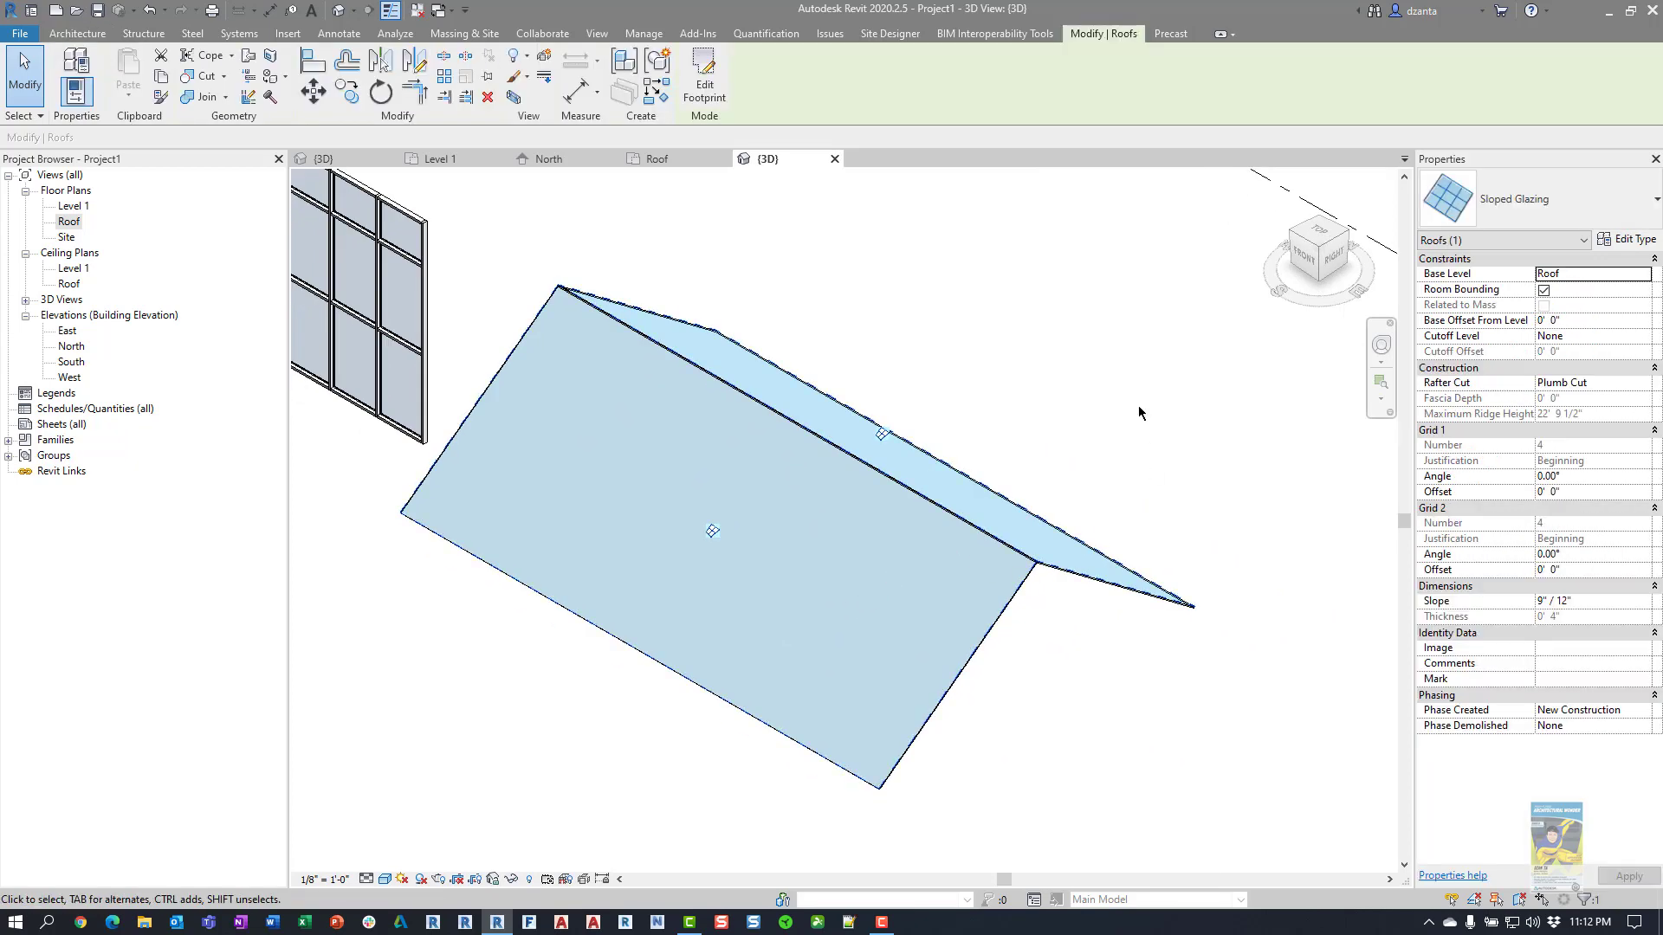
{"action": "left_click", "coordinate": [1635, 240]}
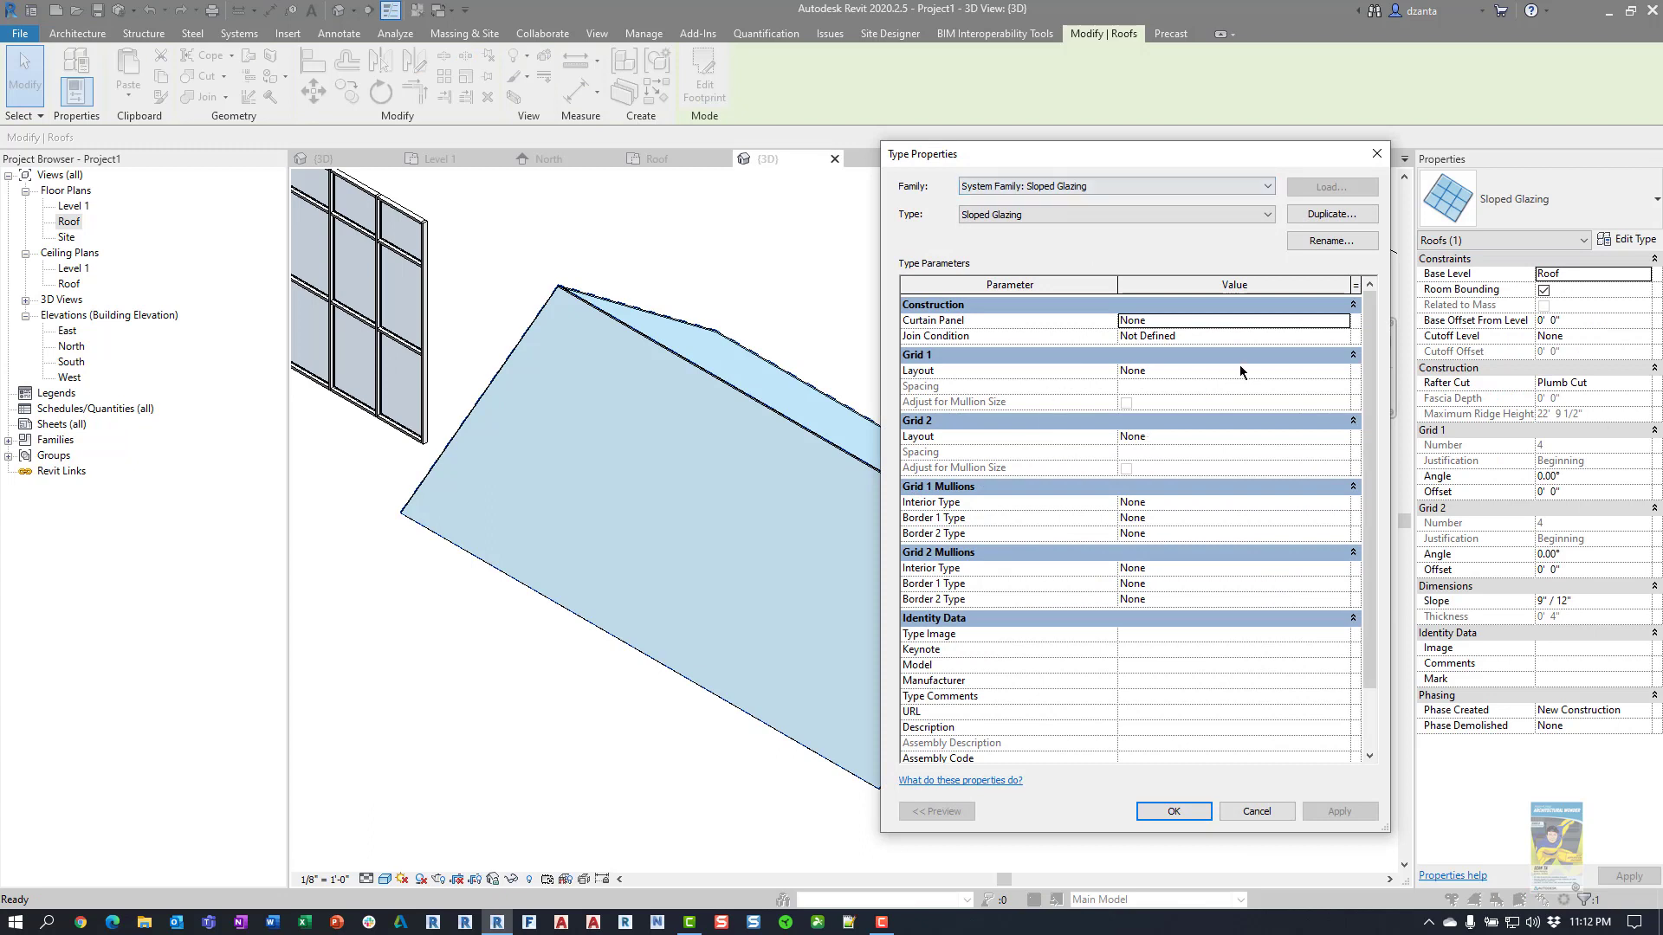
{"action": "left_click", "coordinate": [1341, 373]}
{"action": "left_click", "coordinate": [1342, 372]}
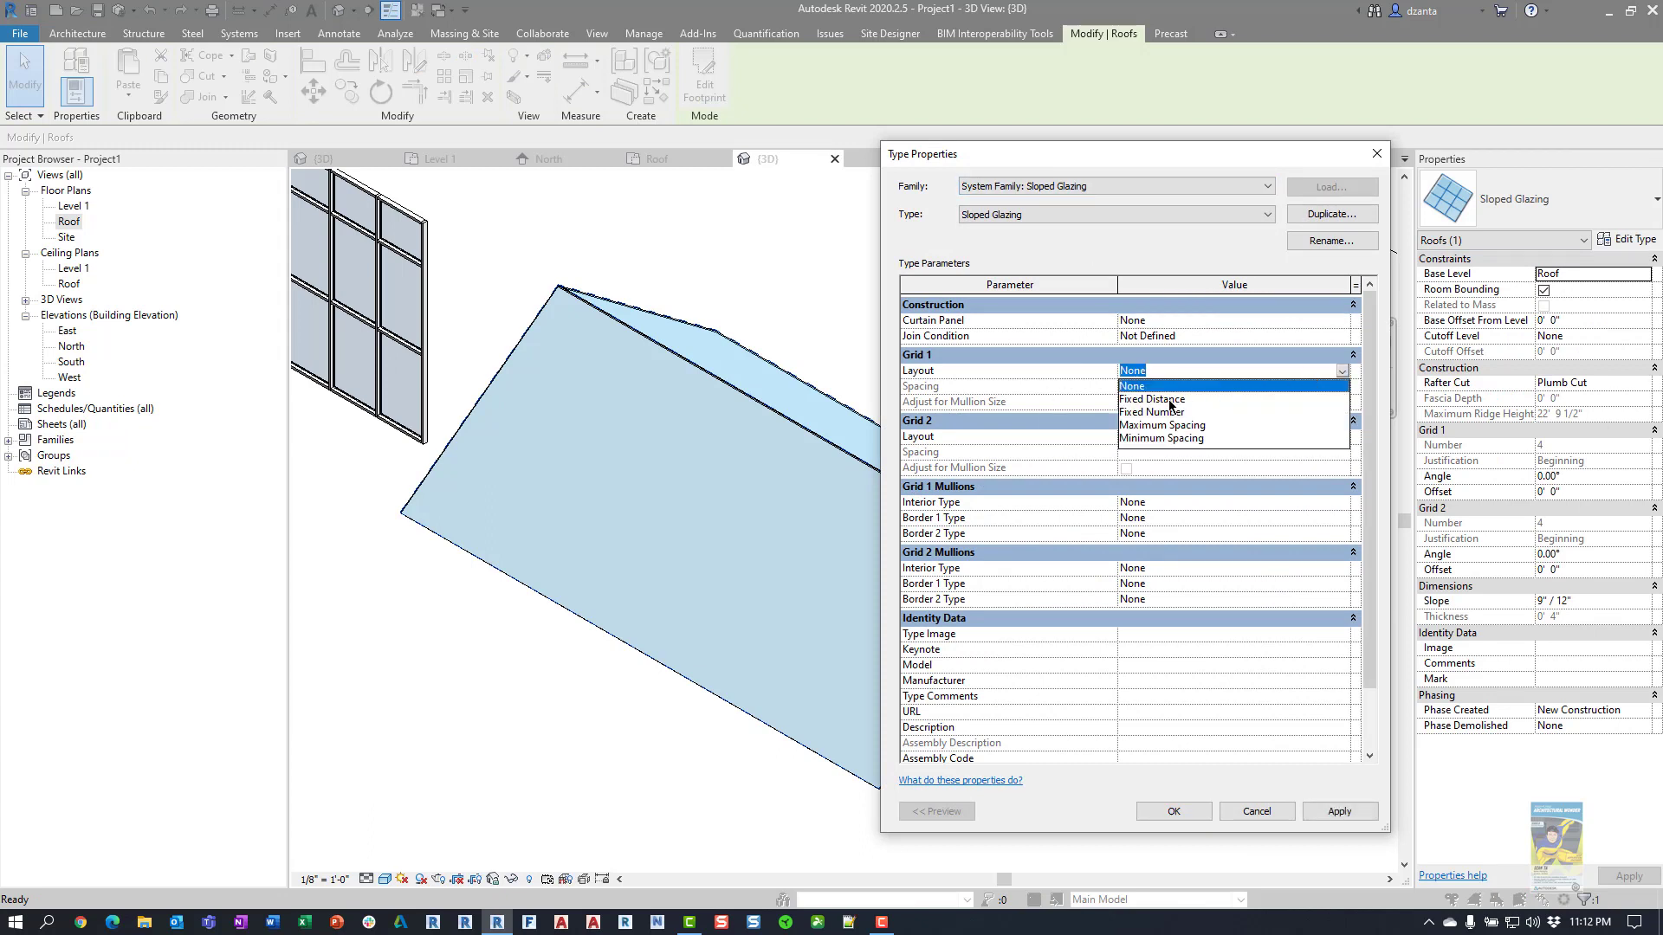
{"action": "left_click", "coordinate": [1165, 425]}
{"action": "left_click", "coordinate": [1174, 387]}
{"action": "type", "text": "1"}
Set Grid 2 to Maximum Spacing at 2' 0" and assign barrel tile custom a as the roof's curtain panel
{"action": "left_click", "coordinate": [1201, 436]}
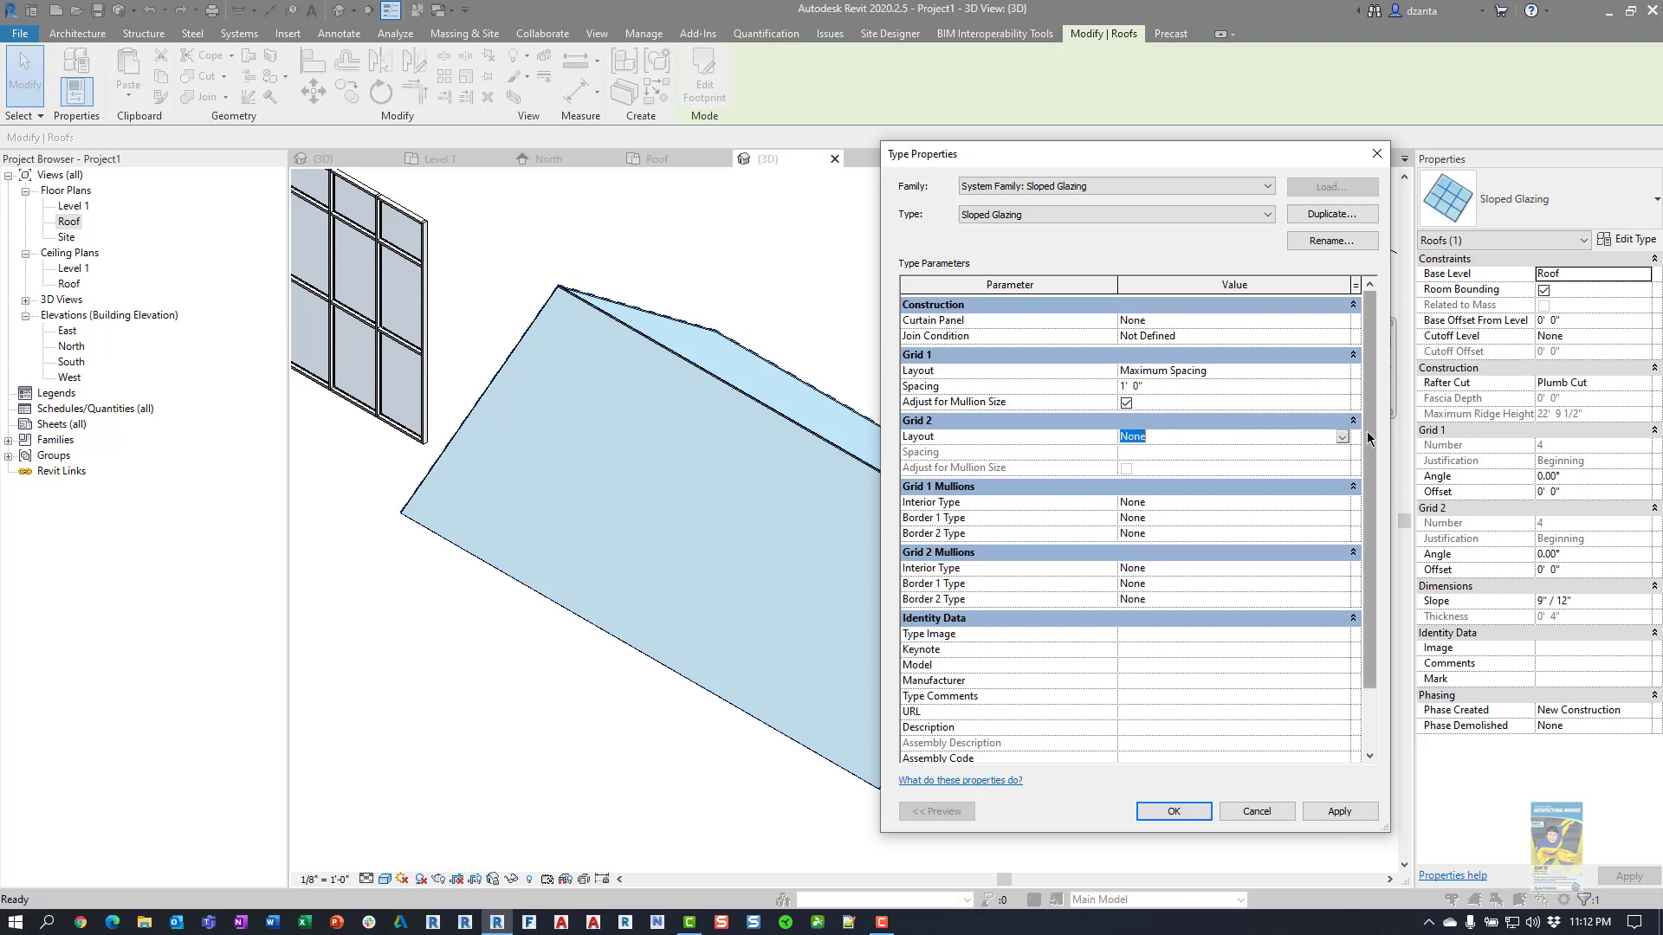
{"action": "left_click", "coordinate": [1342, 436]}
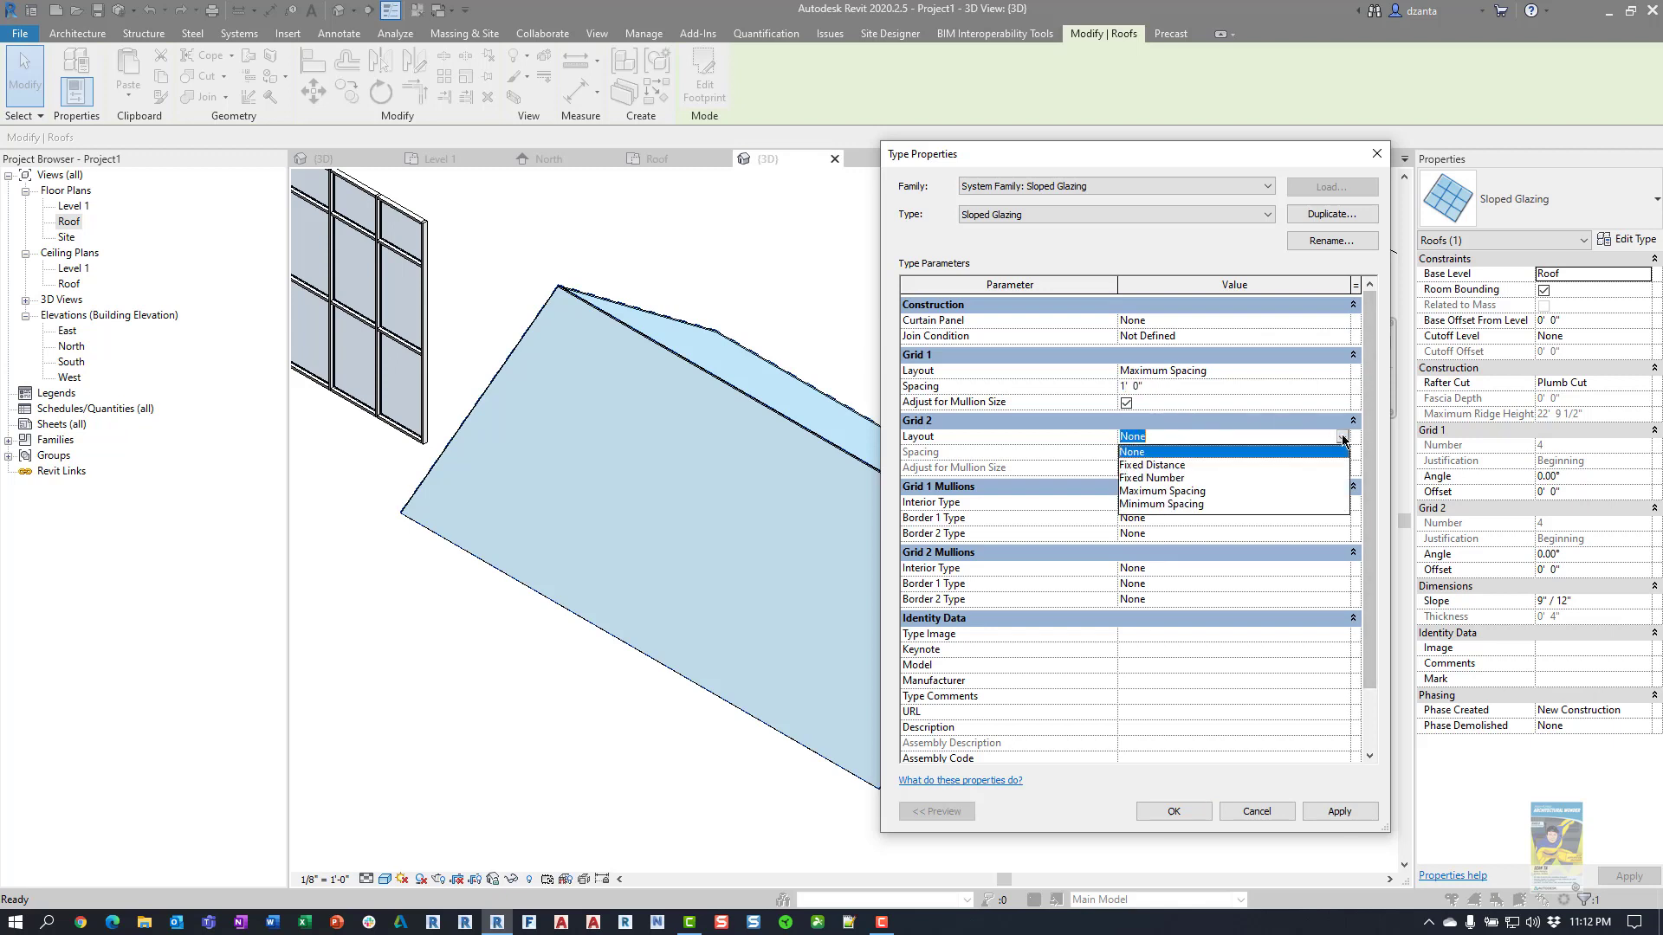
{"action": "left_click", "coordinate": [1165, 491]}
{"action": "left_click", "coordinate": [1165, 468]}
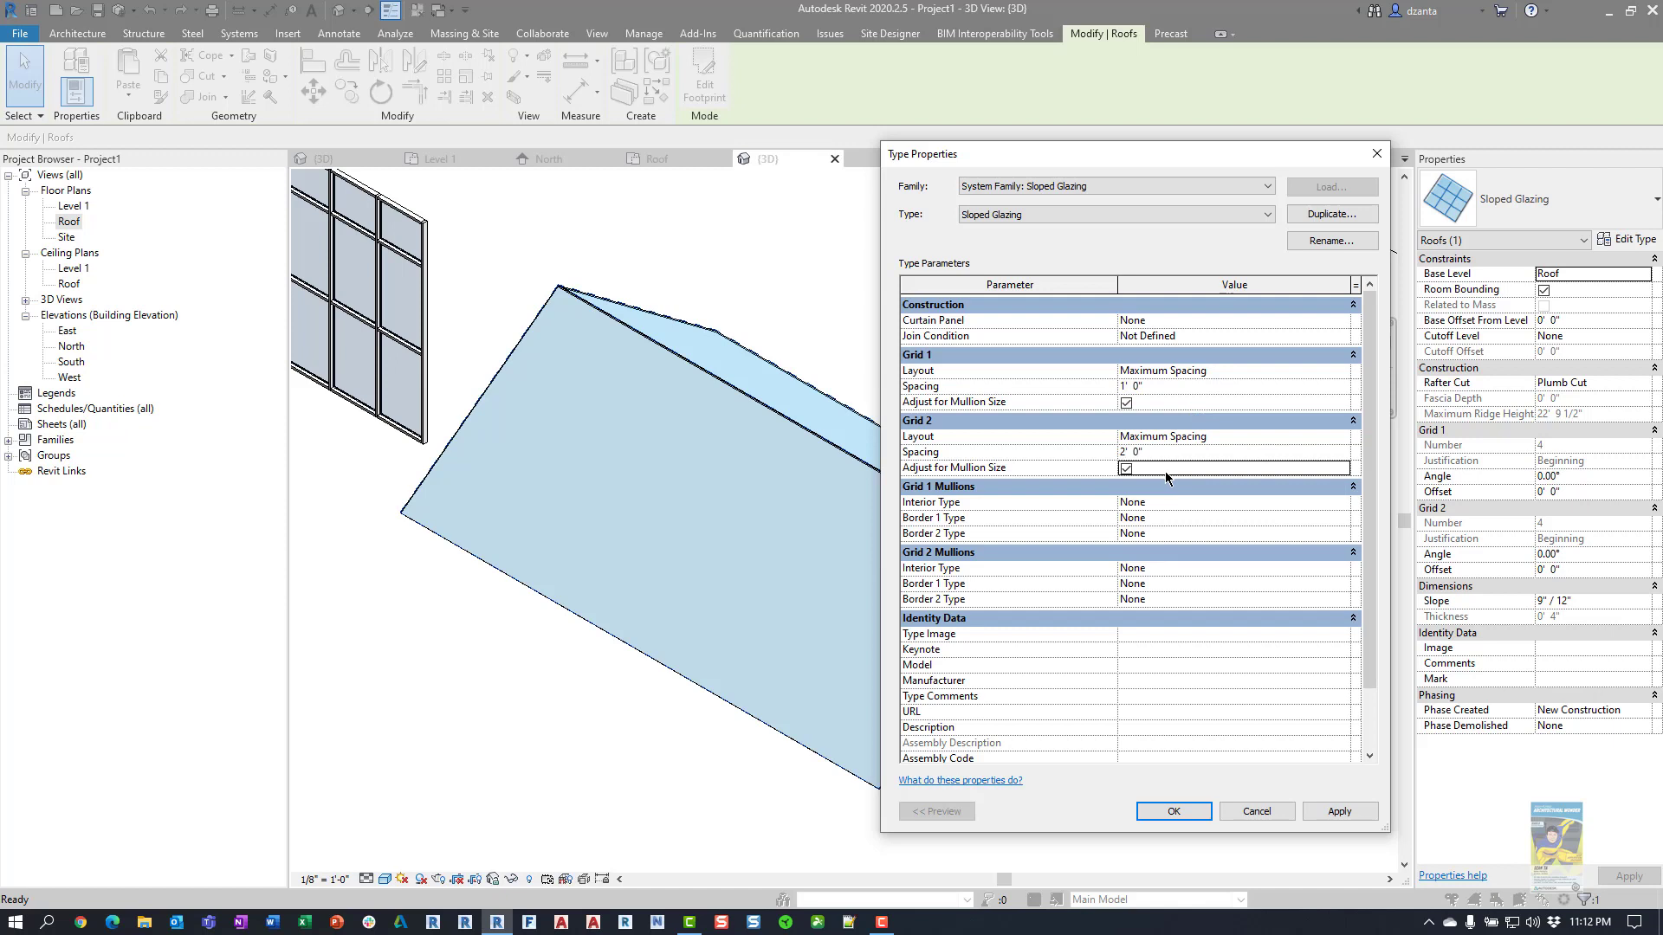
{"action": "left_click", "coordinate": [1341, 321]}
{"action": "left_click", "coordinate": [1341, 323]}
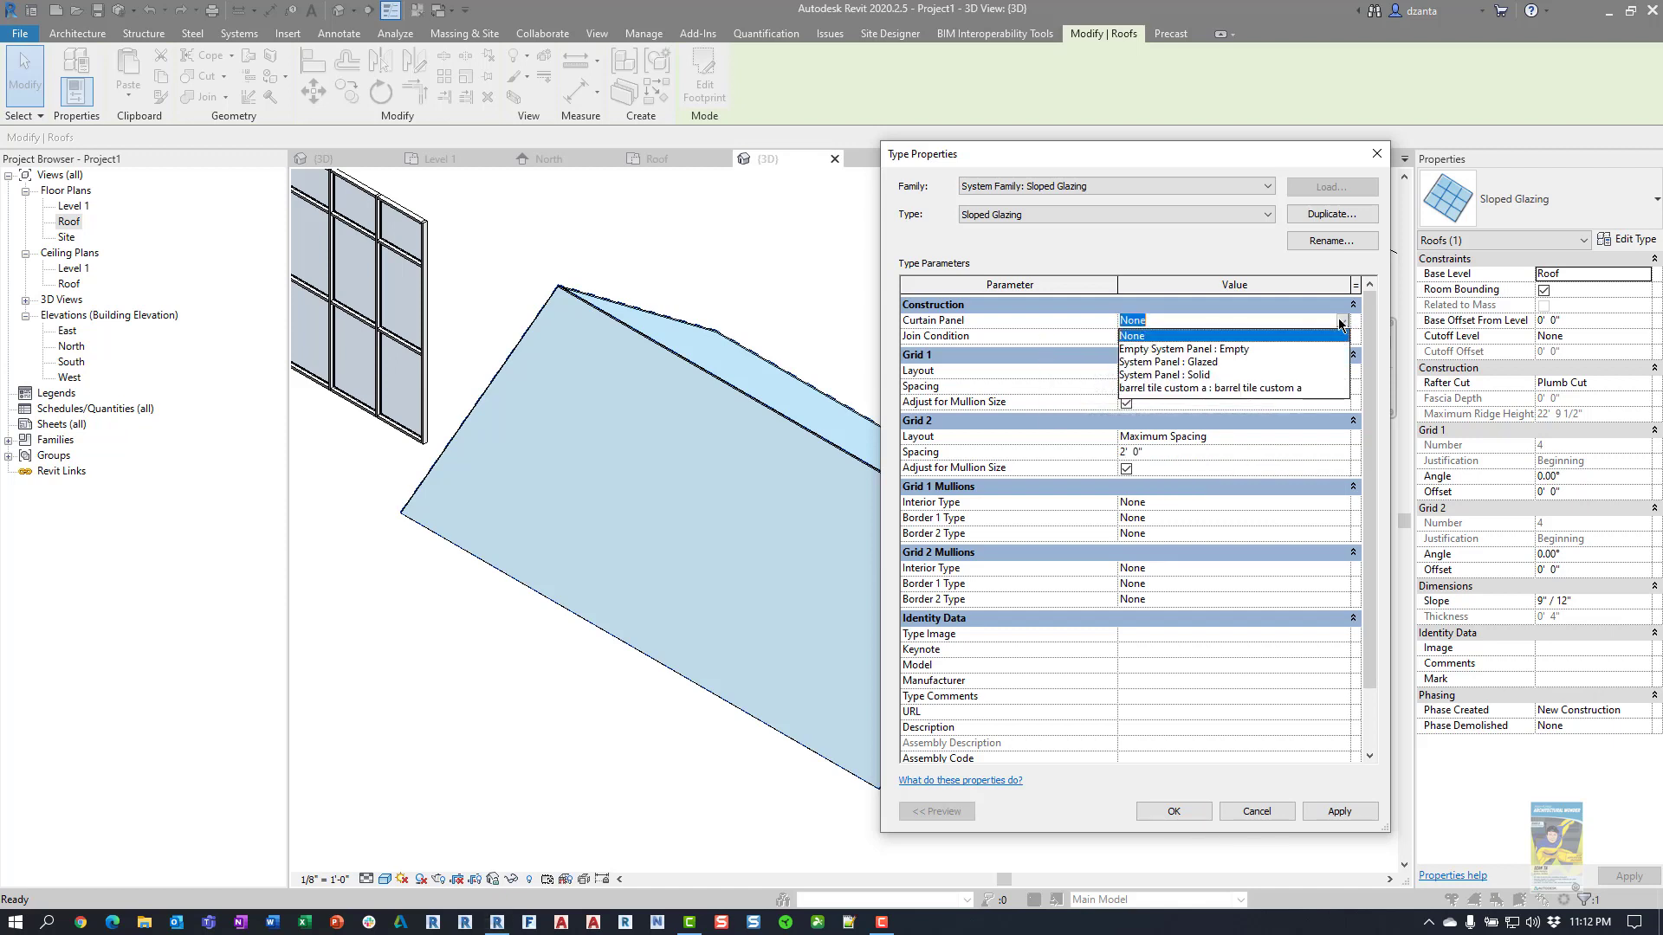
{"action": "left_click", "coordinate": [1263, 389]}
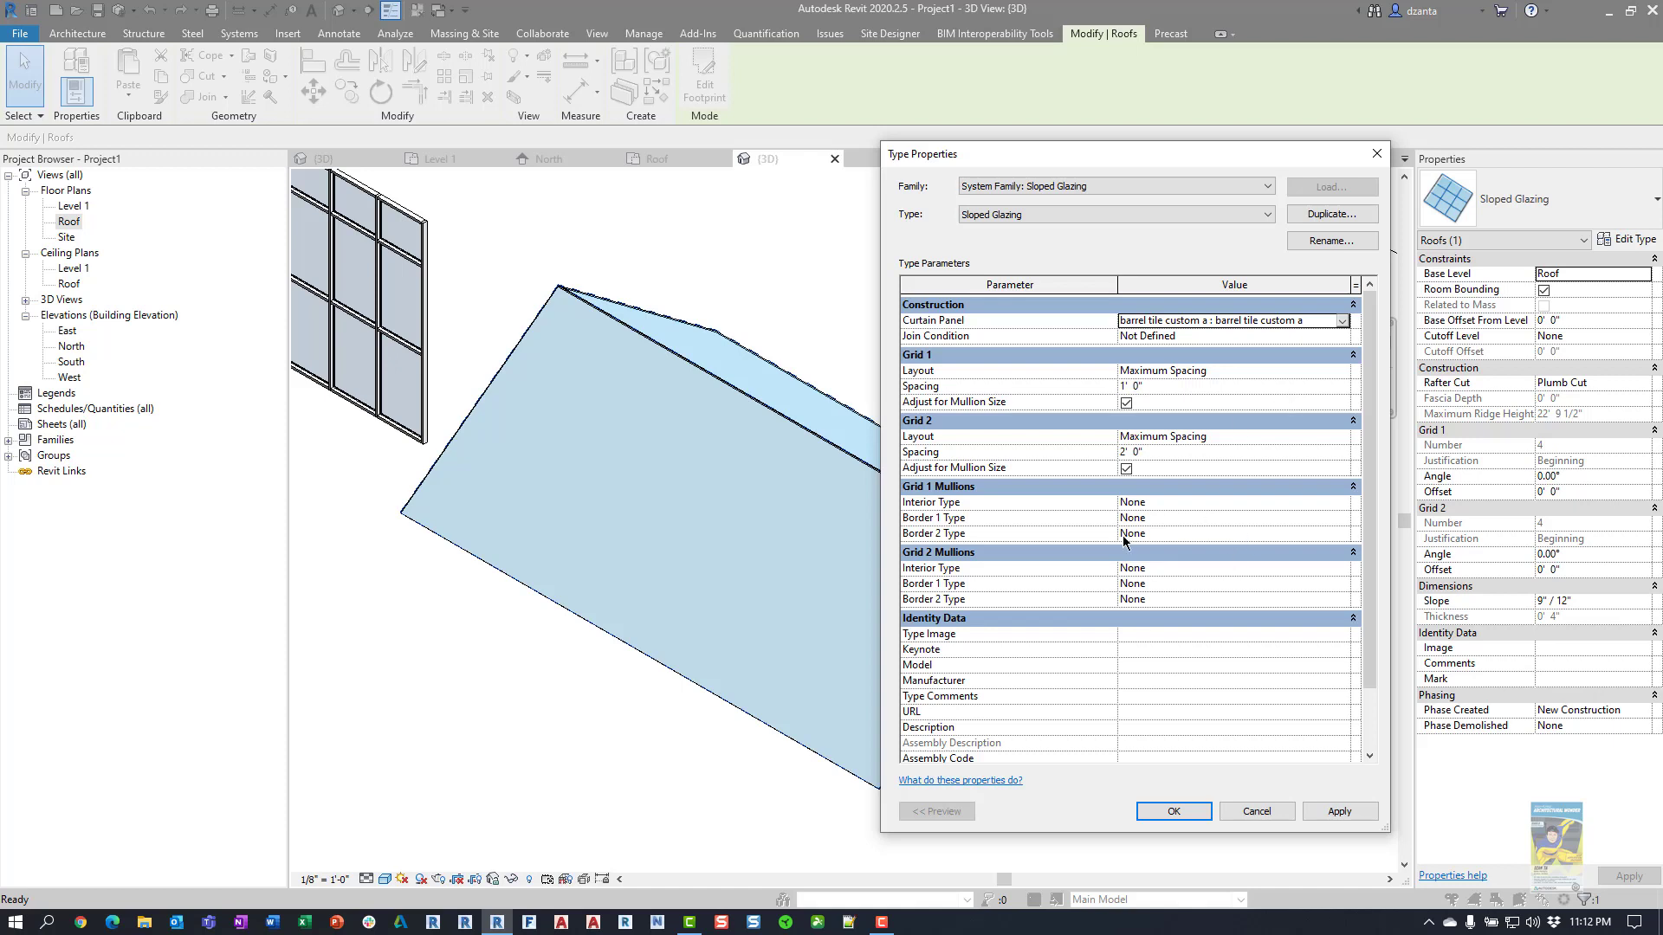
Set both Grid 1 border mullions of the sloped glazing to Rectangular Mullion : 1" Square
{"action": "left_click", "coordinate": [1343, 518]}
{"action": "left_click", "coordinate": [1342, 518]}
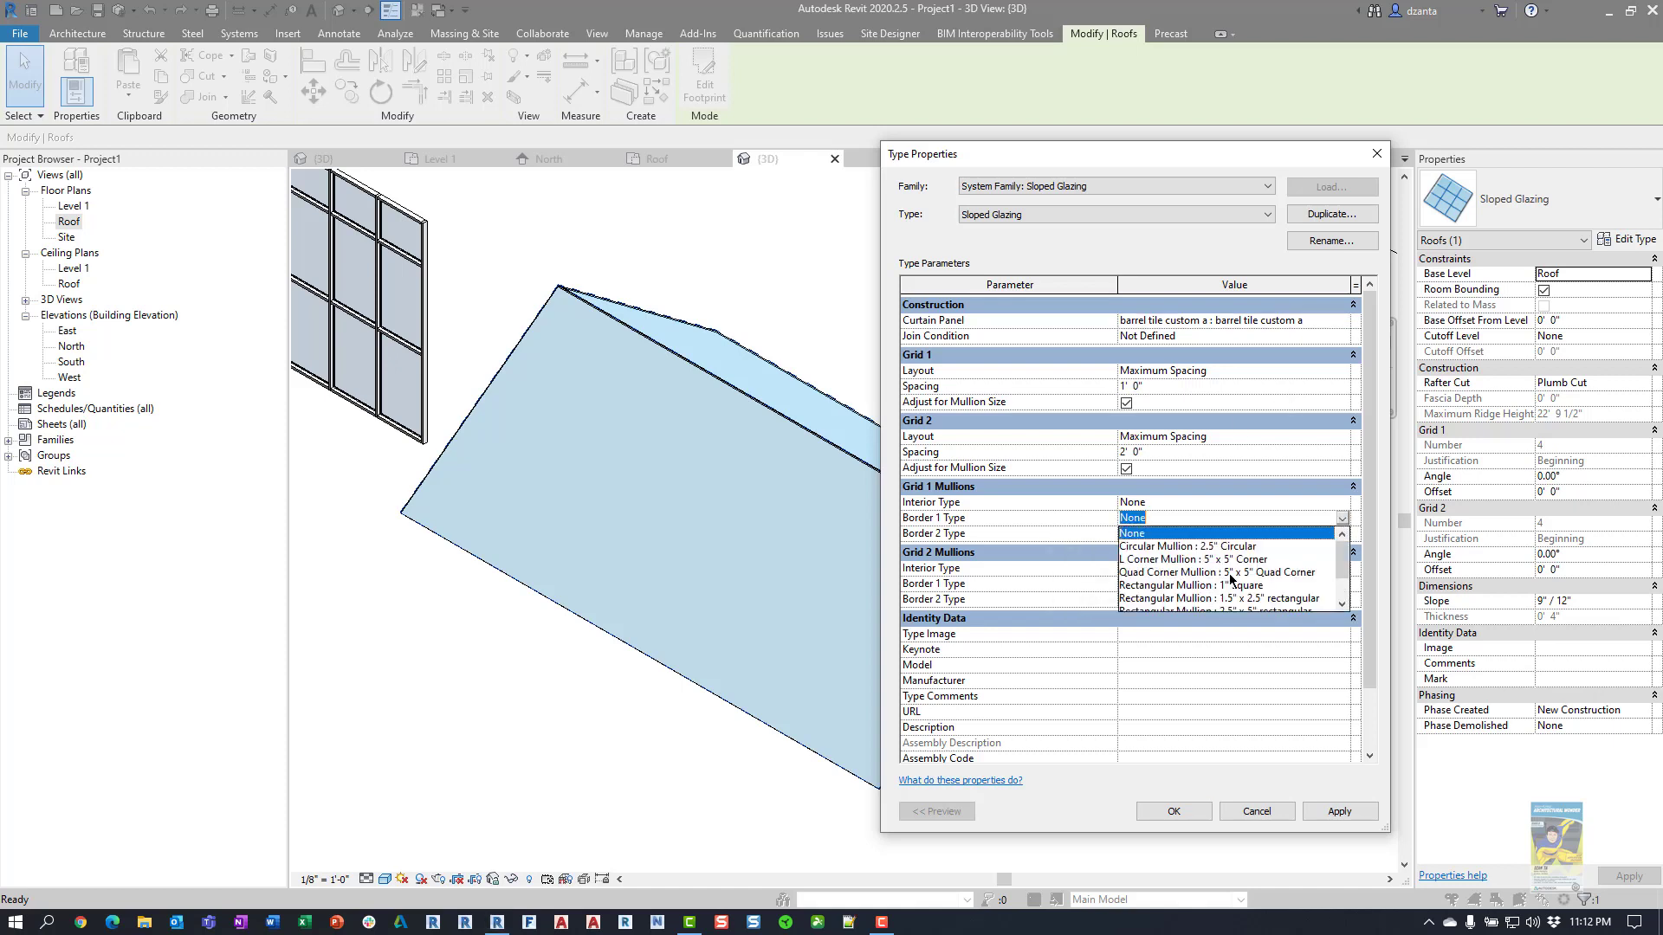
{"action": "left_click", "coordinate": [1249, 586]}
{"action": "left_click", "coordinate": [1342, 533]}
{"action": "left_click", "coordinate": [1343, 534]}
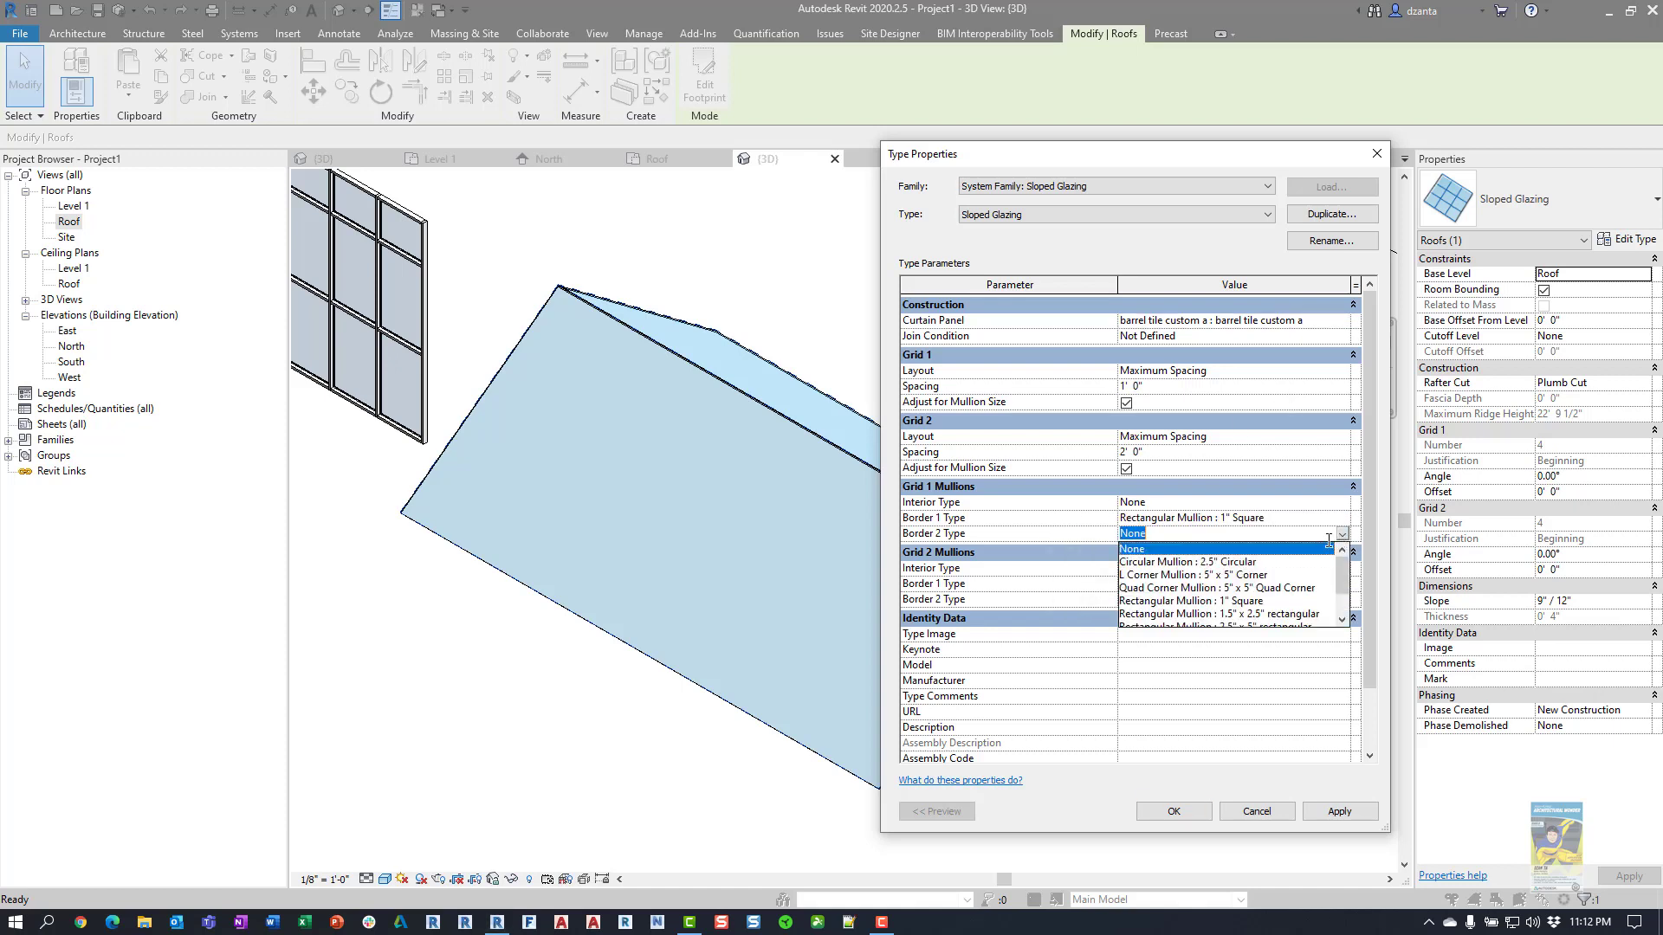
{"action": "left_click", "coordinate": [1248, 601]}
Set both Grid 2 border mullions to Rectangular Mullion : 1" Square and apply the type changes to the roof
{"action": "left_click", "coordinate": [1343, 570]}
{"action": "left_click", "coordinate": [1343, 569]}
{"action": "left_click", "coordinate": [1345, 571]}
{"action": "left_click", "coordinate": [1343, 587]}
{"action": "left_click", "coordinate": [1343, 586]}
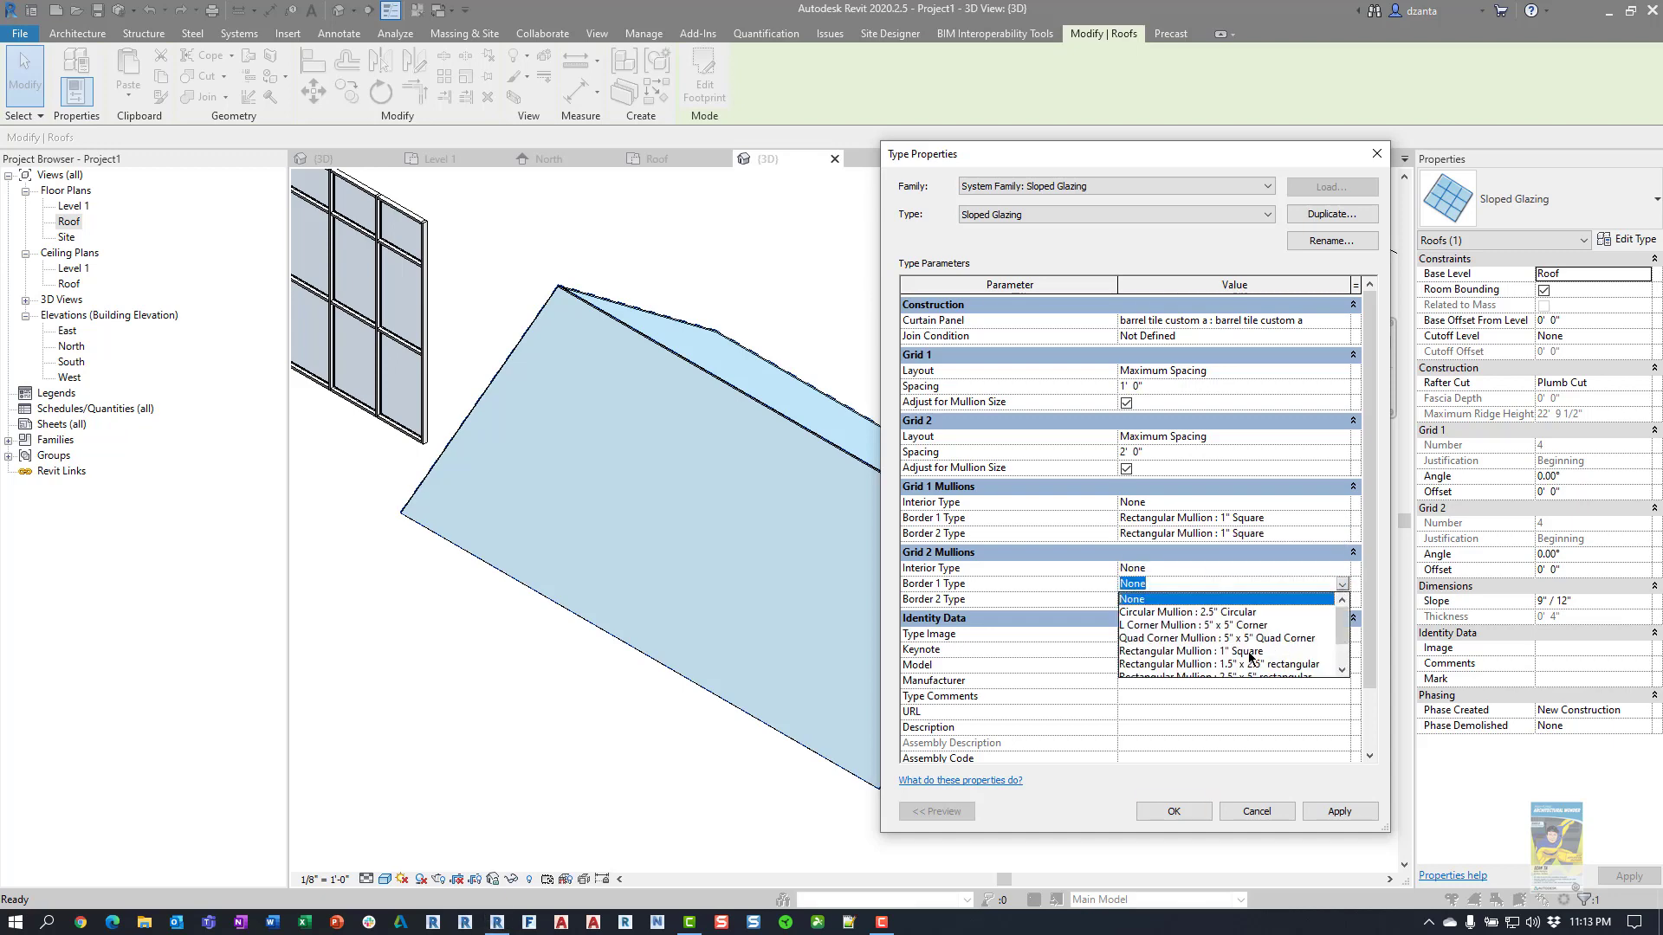
{"action": "left_click", "coordinate": [1248, 652]}
{"action": "left_click", "coordinate": [1342, 601]}
{"action": "left_click", "coordinate": [1342, 601]}
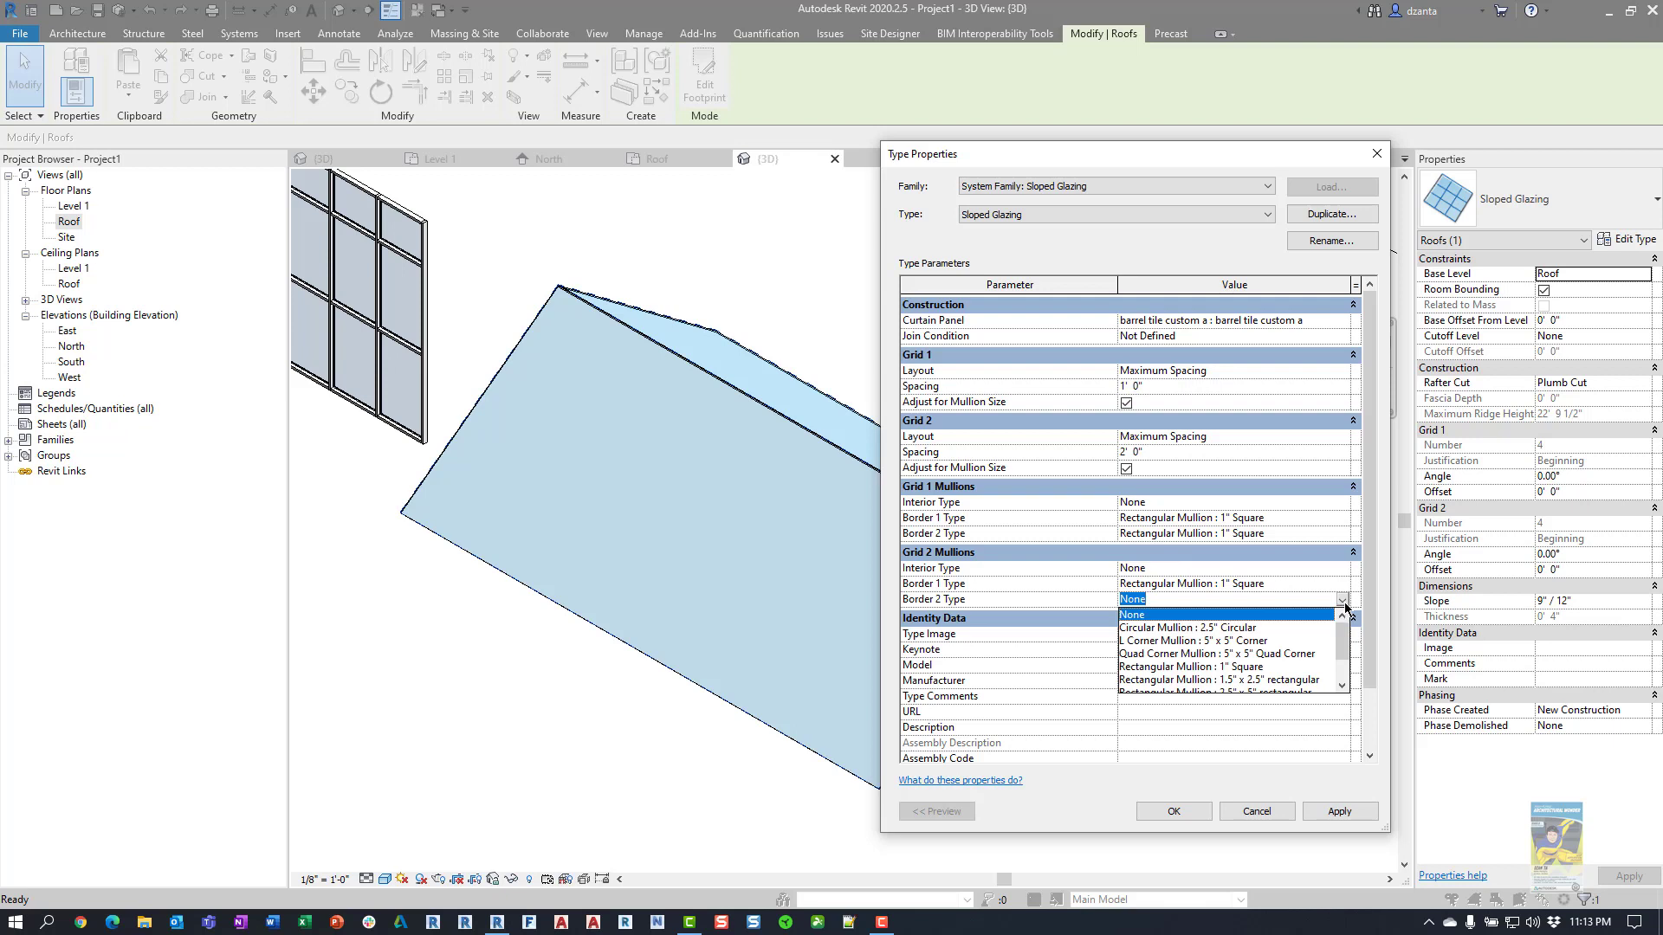
{"action": "left_click", "coordinate": [1251, 668]}
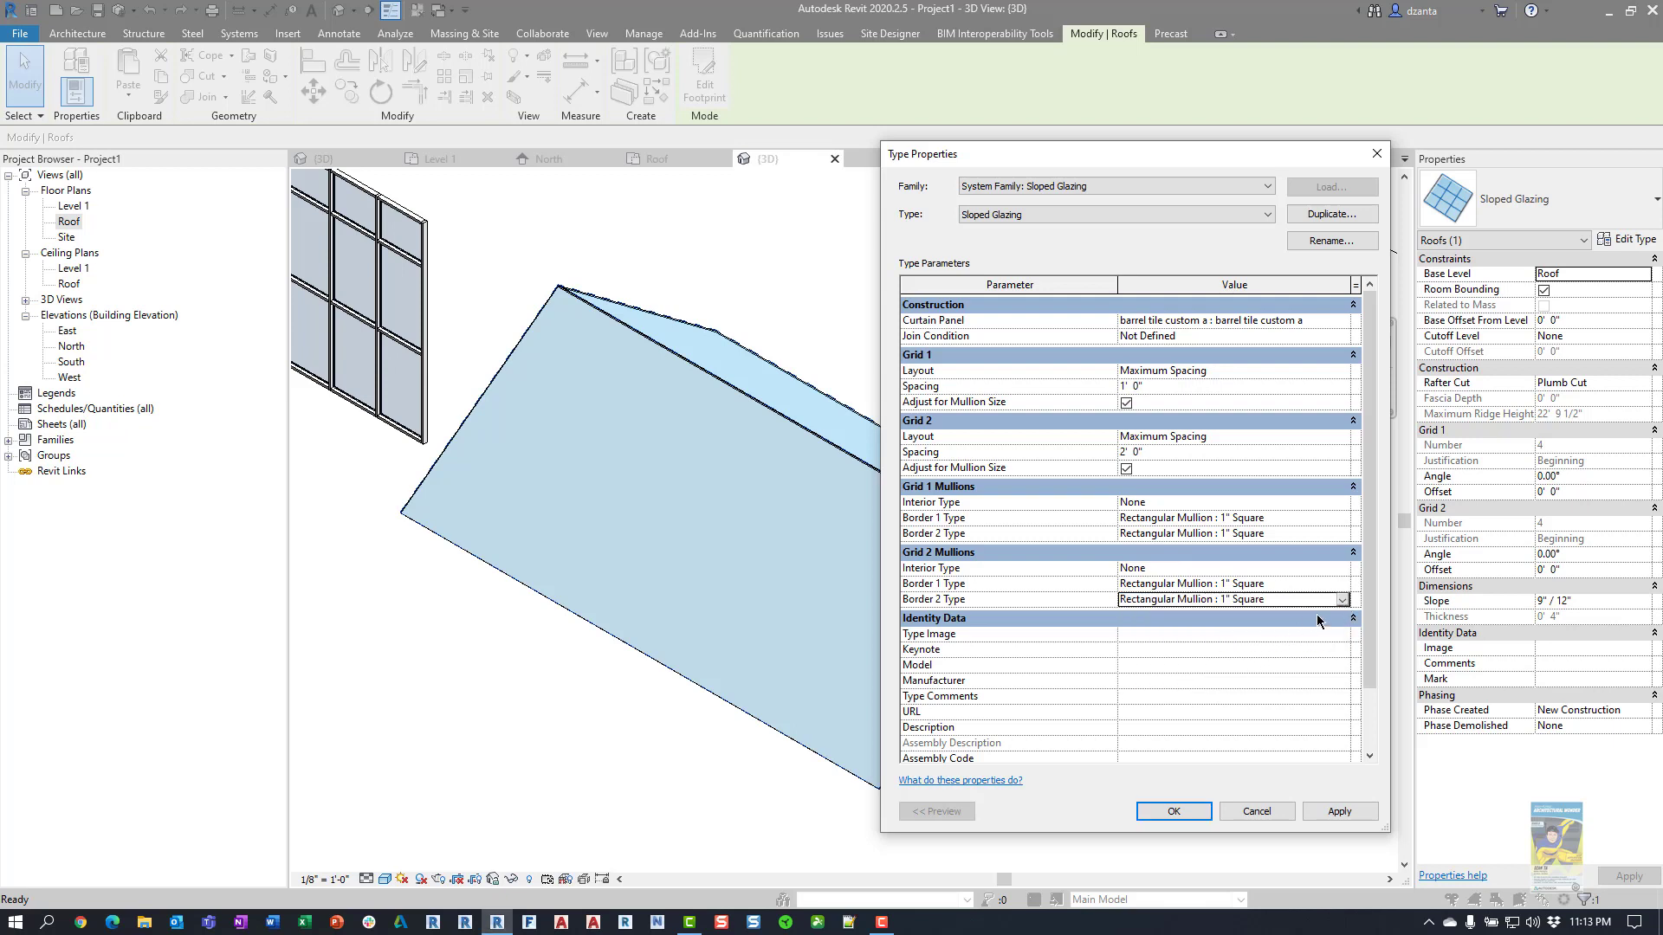
{"action": "left_click", "coordinate": [1312, 811]}
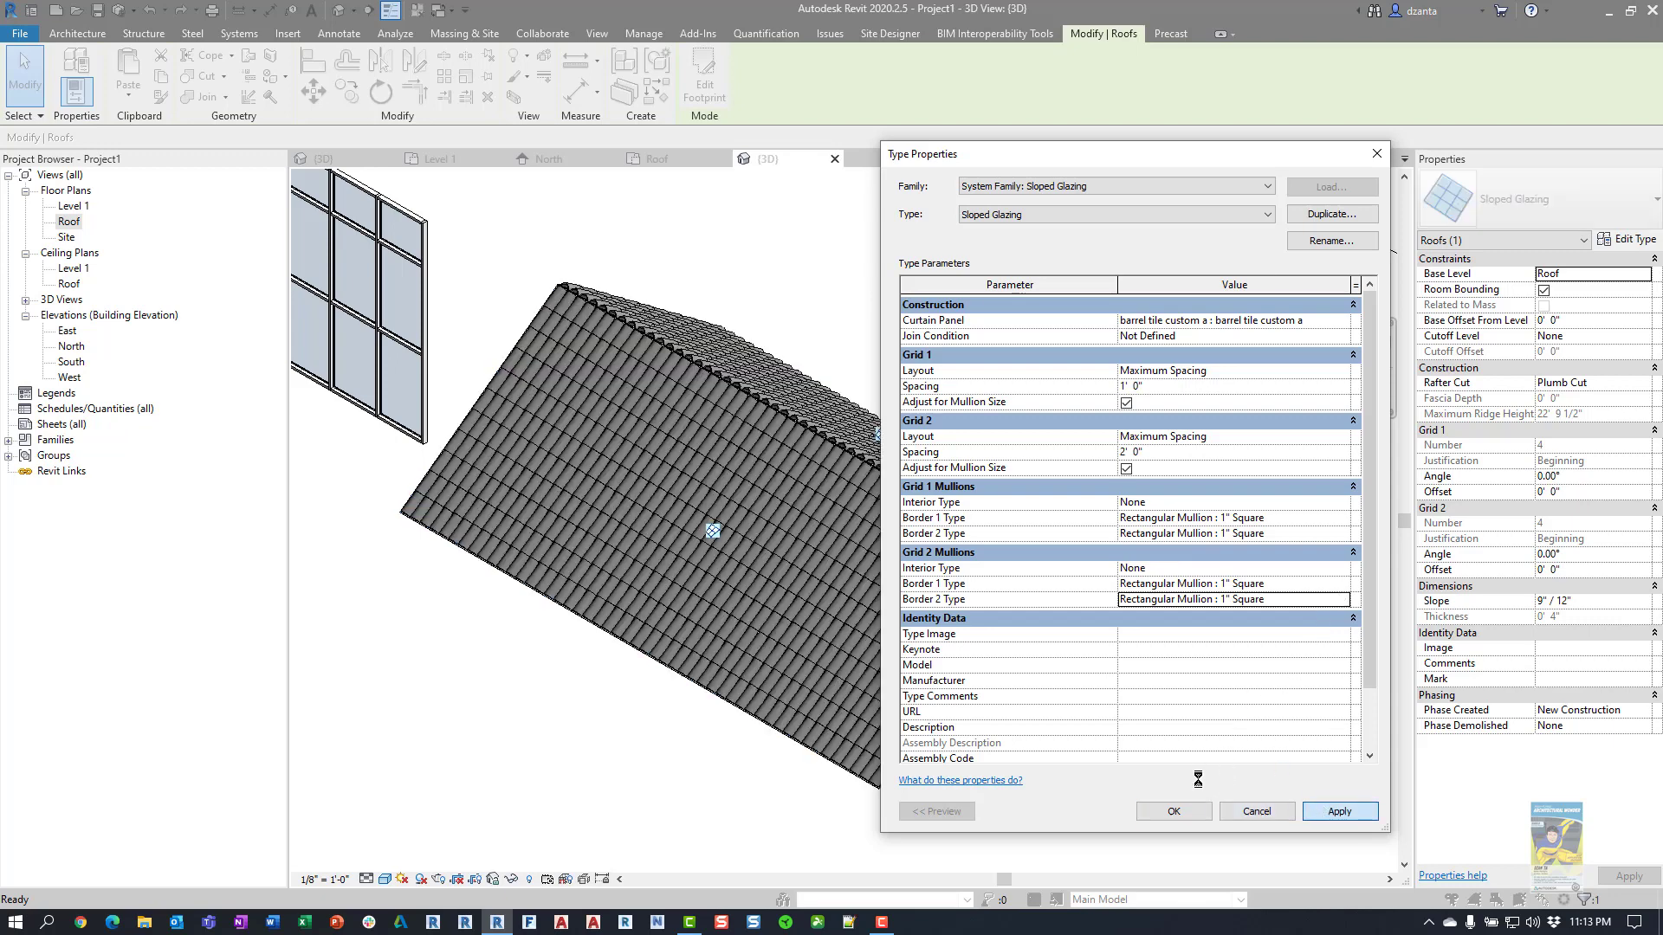
{"action": "left_click", "coordinate": [1166, 818]}
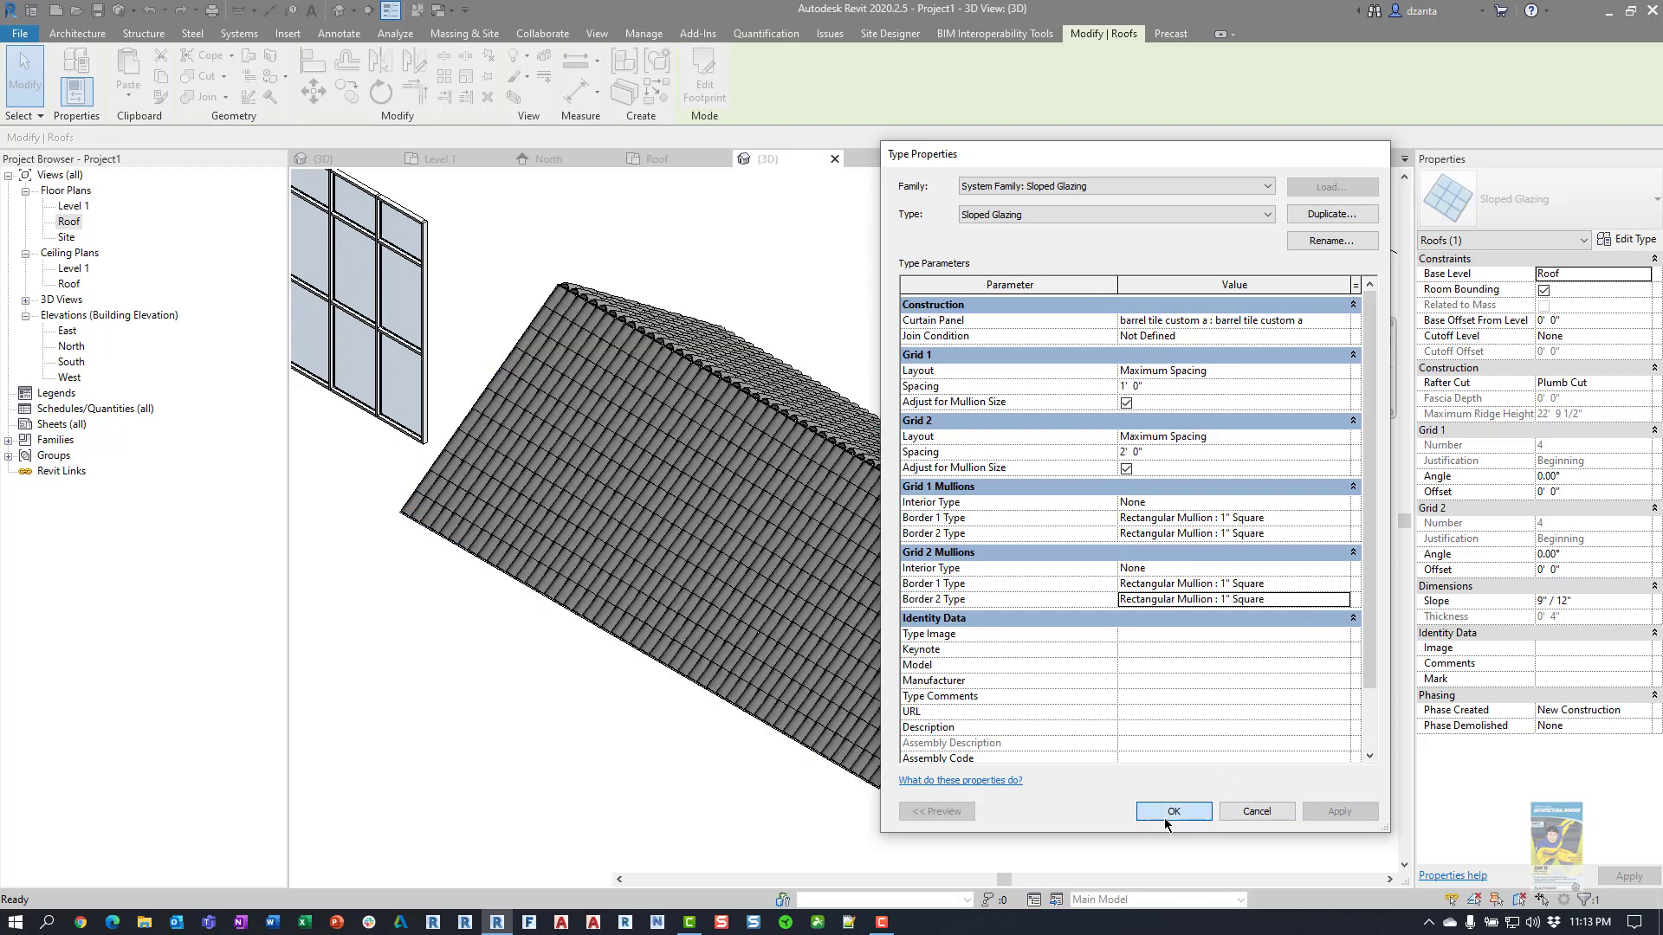
{"action": "left_click", "coordinate": [1128, 731]}
Select the Storefront curtain wall beside the tiled roof and duplicate its type as test
{"action": "scroll", "coordinate": [1133, 717], "scroll_direction": "up", "scroll_amount": 6}
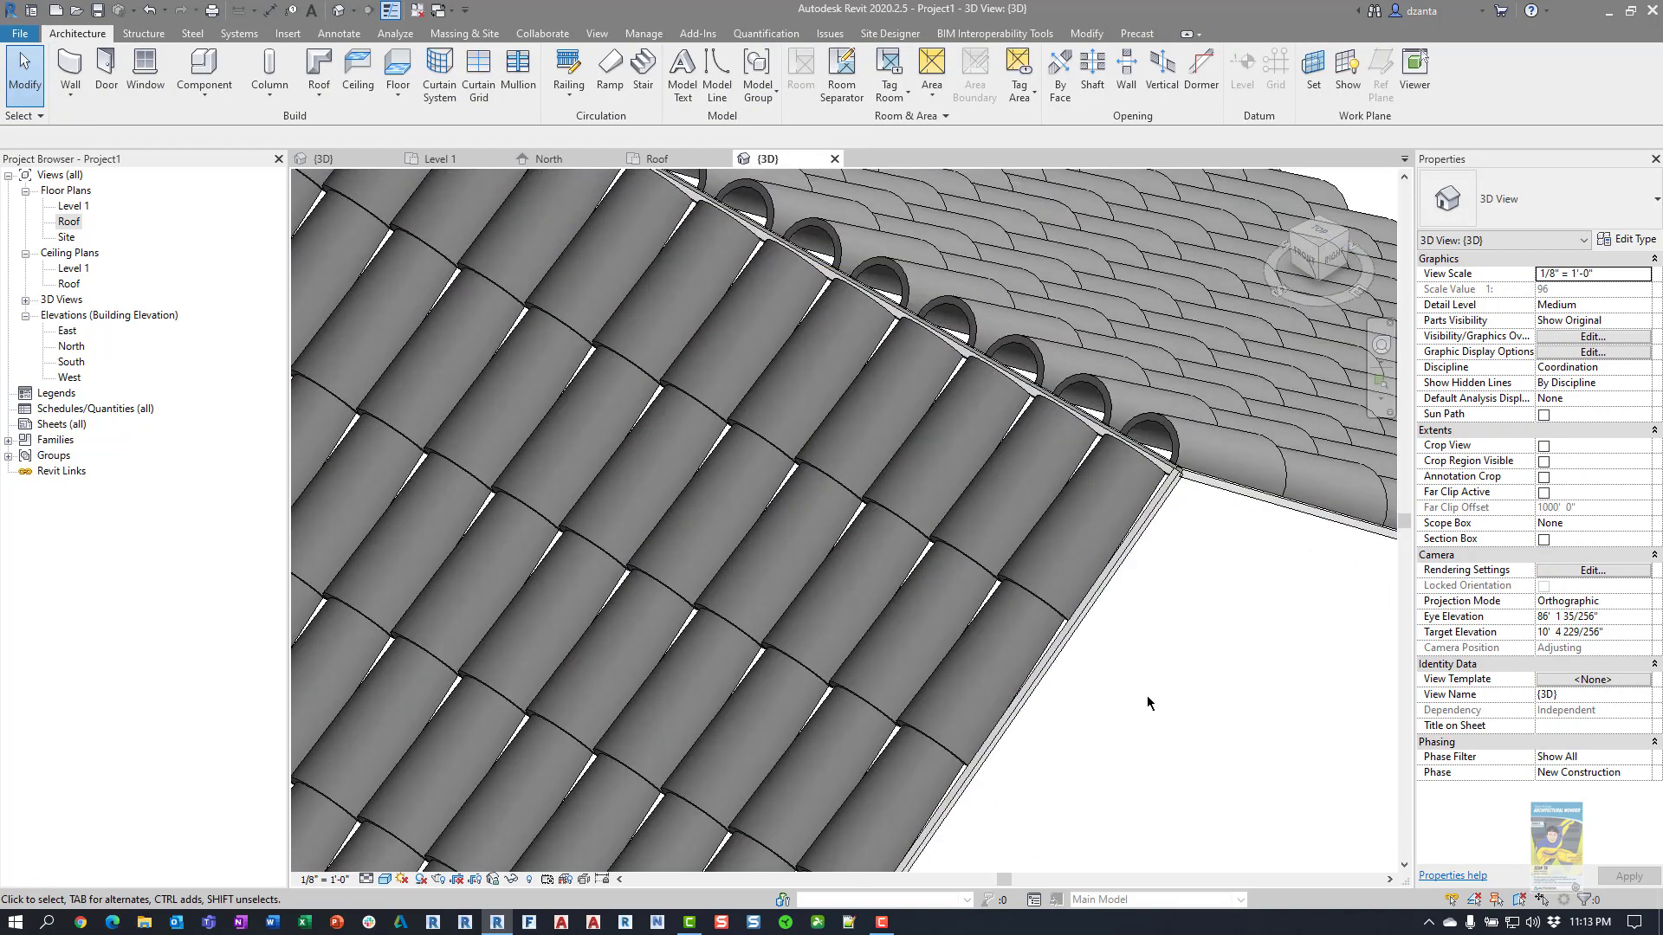
{"action": "scroll", "coordinate": [1147, 694], "scroll_direction": "up", "scroll_amount": 2}
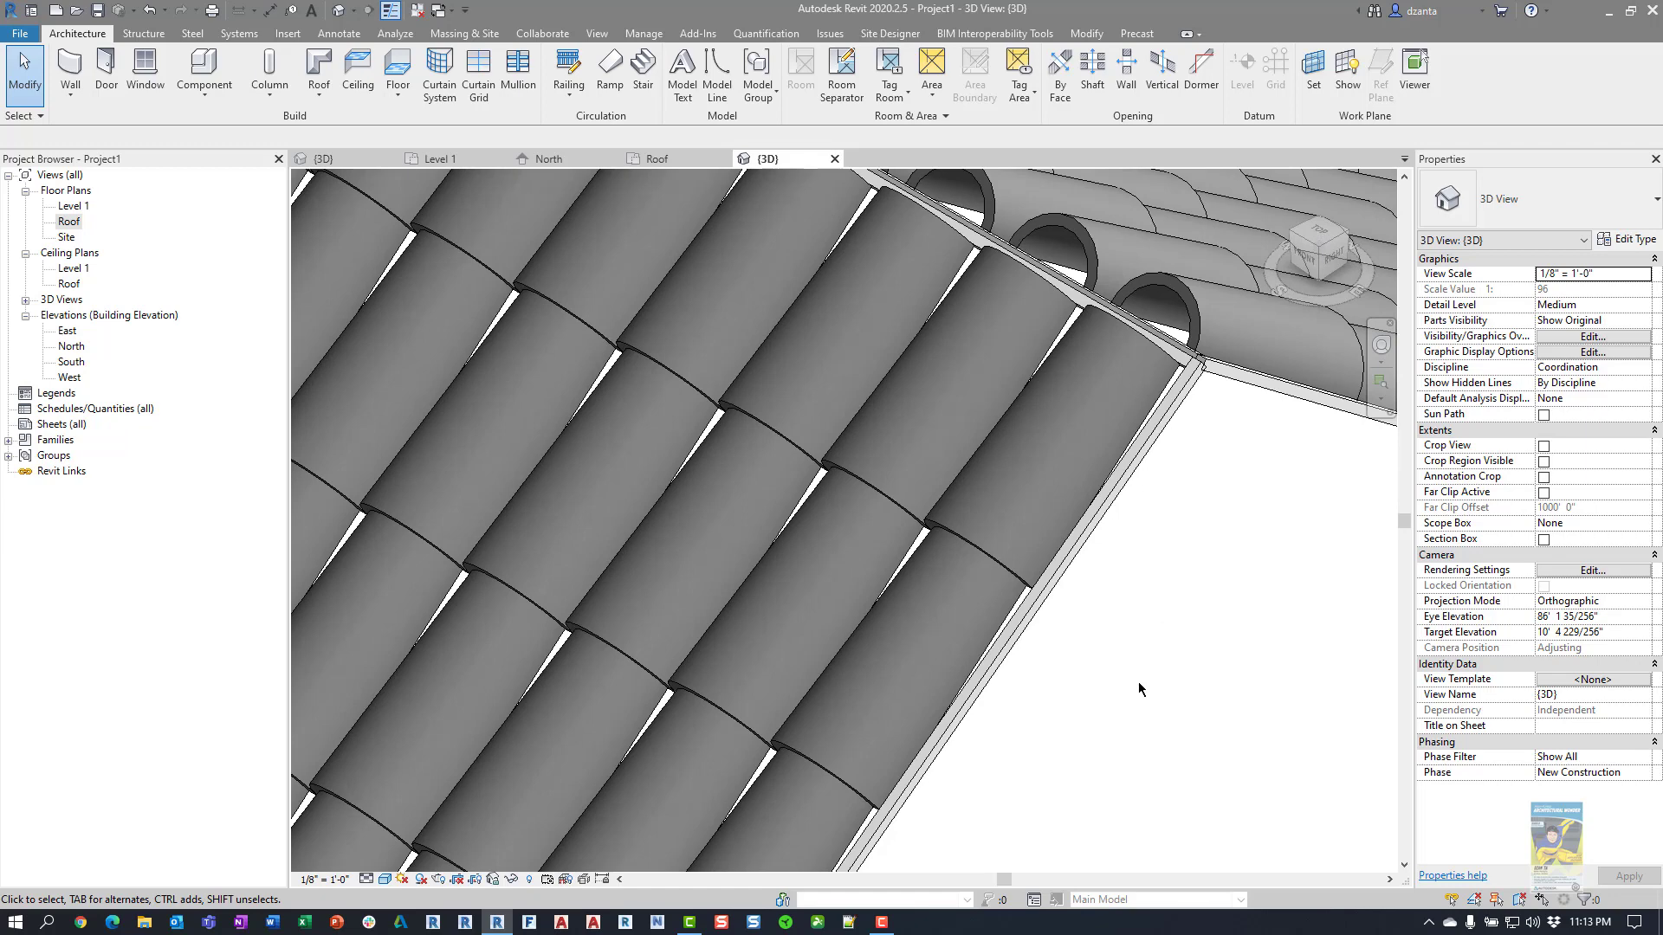
{"action": "middle_click_drag", "start_coordinate": [1084, 696], "coordinate": [989, 612], "text": "shift"}
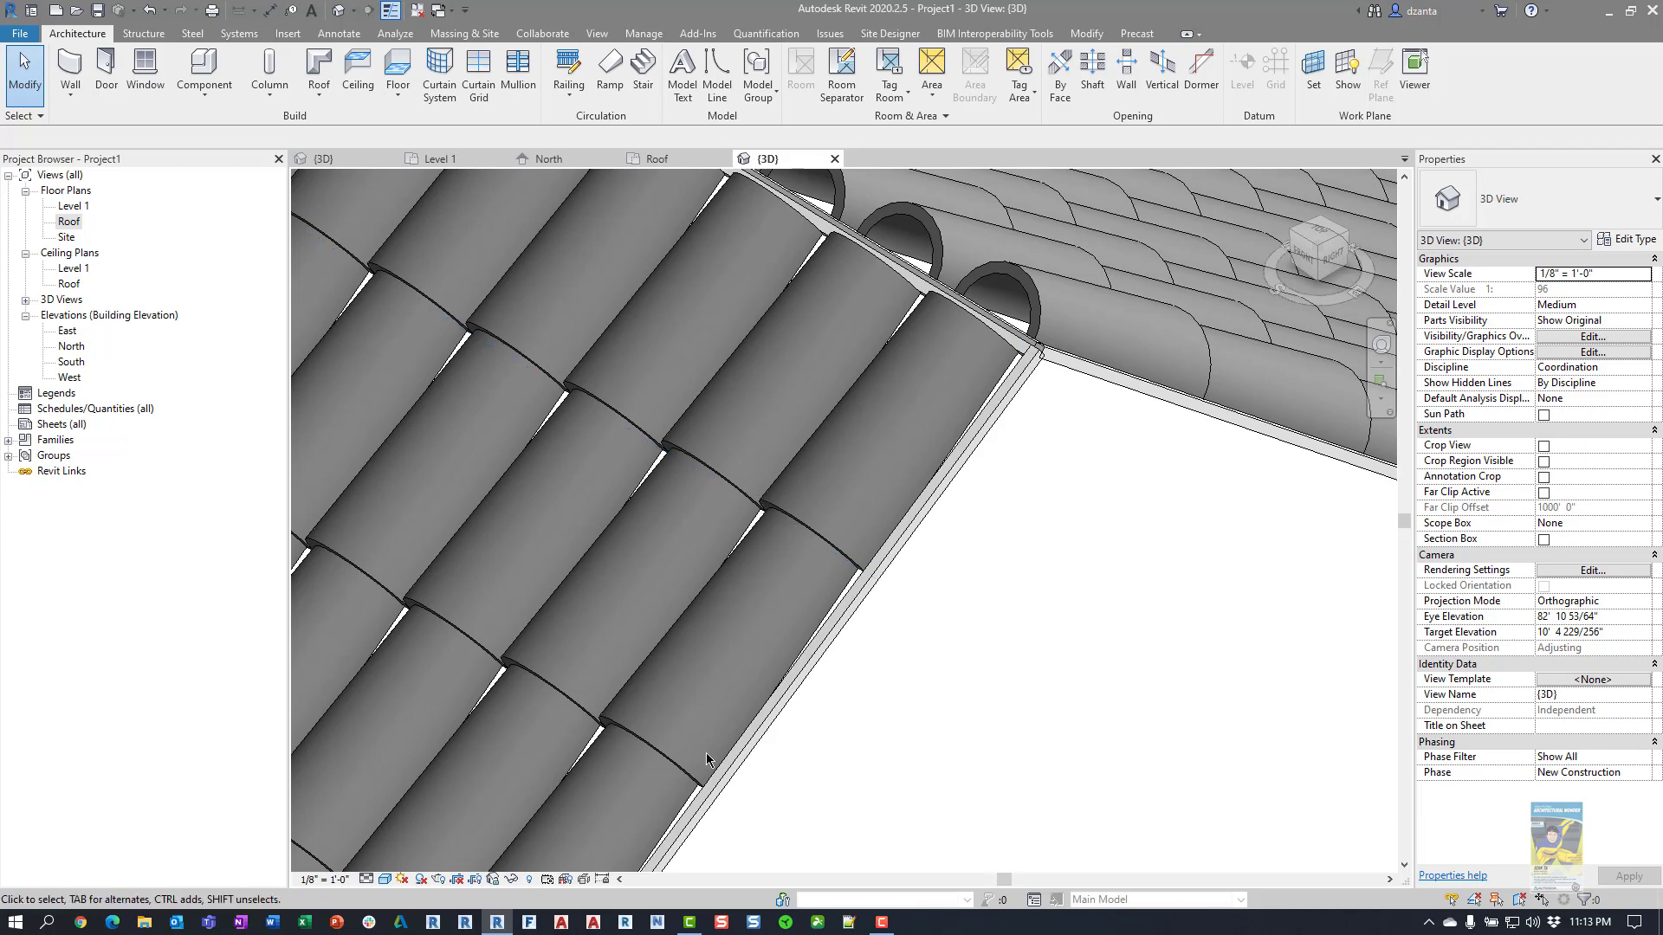
{"action": "scroll", "coordinate": [990, 678], "scroll_direction": "down", "scroll_amount": 2}
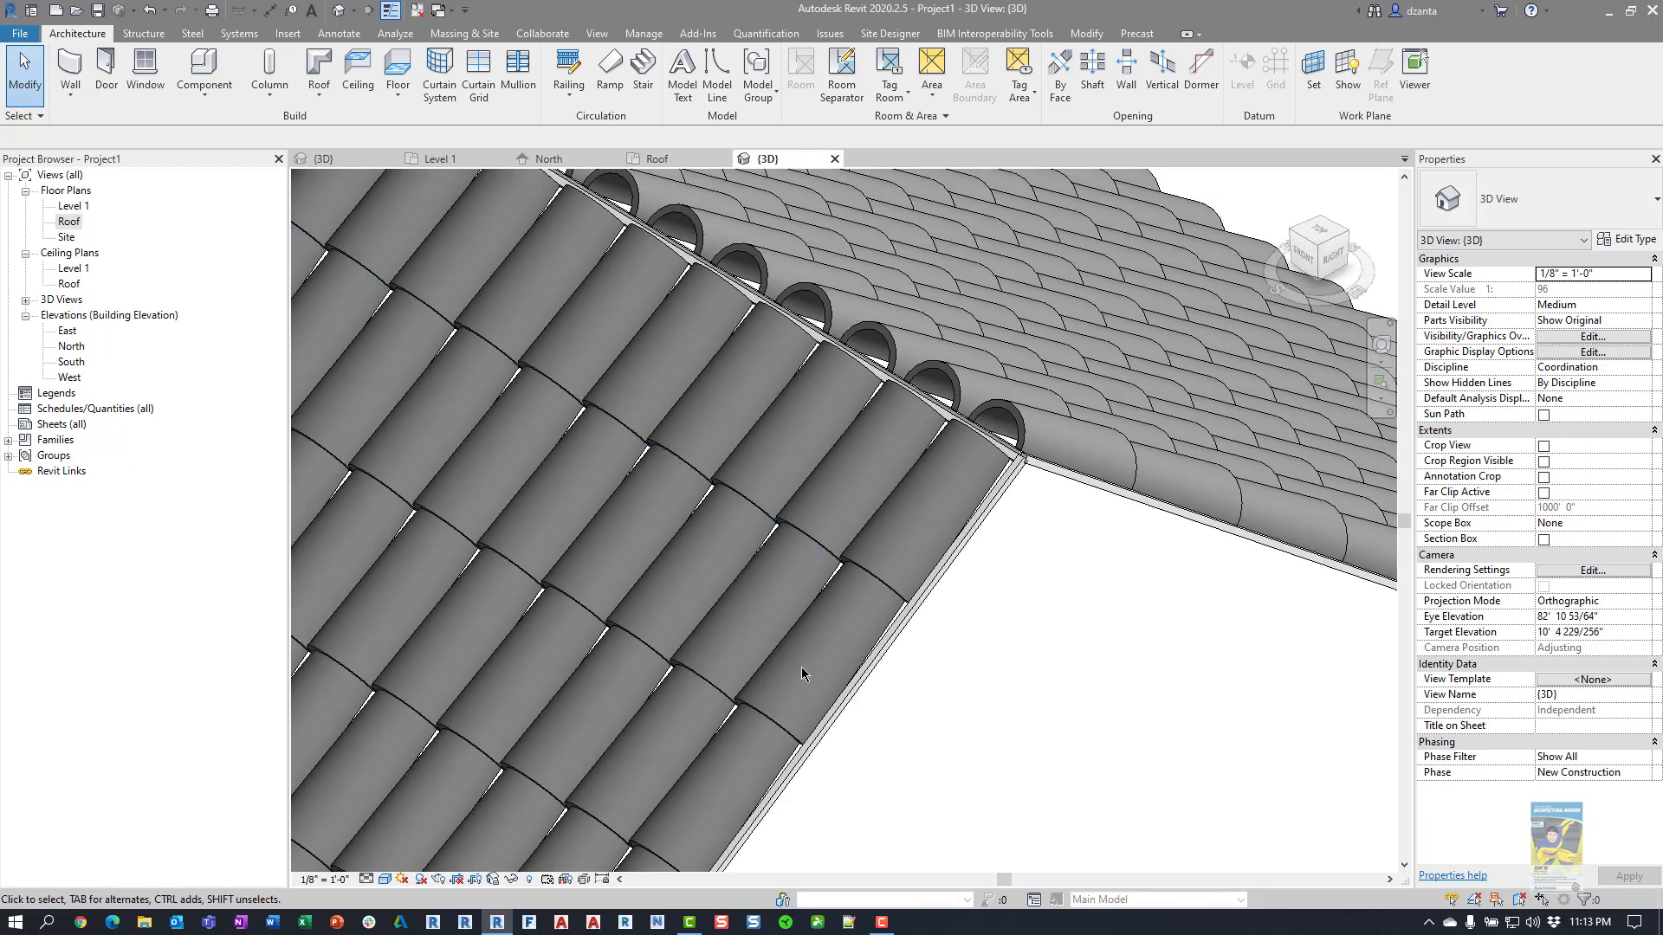
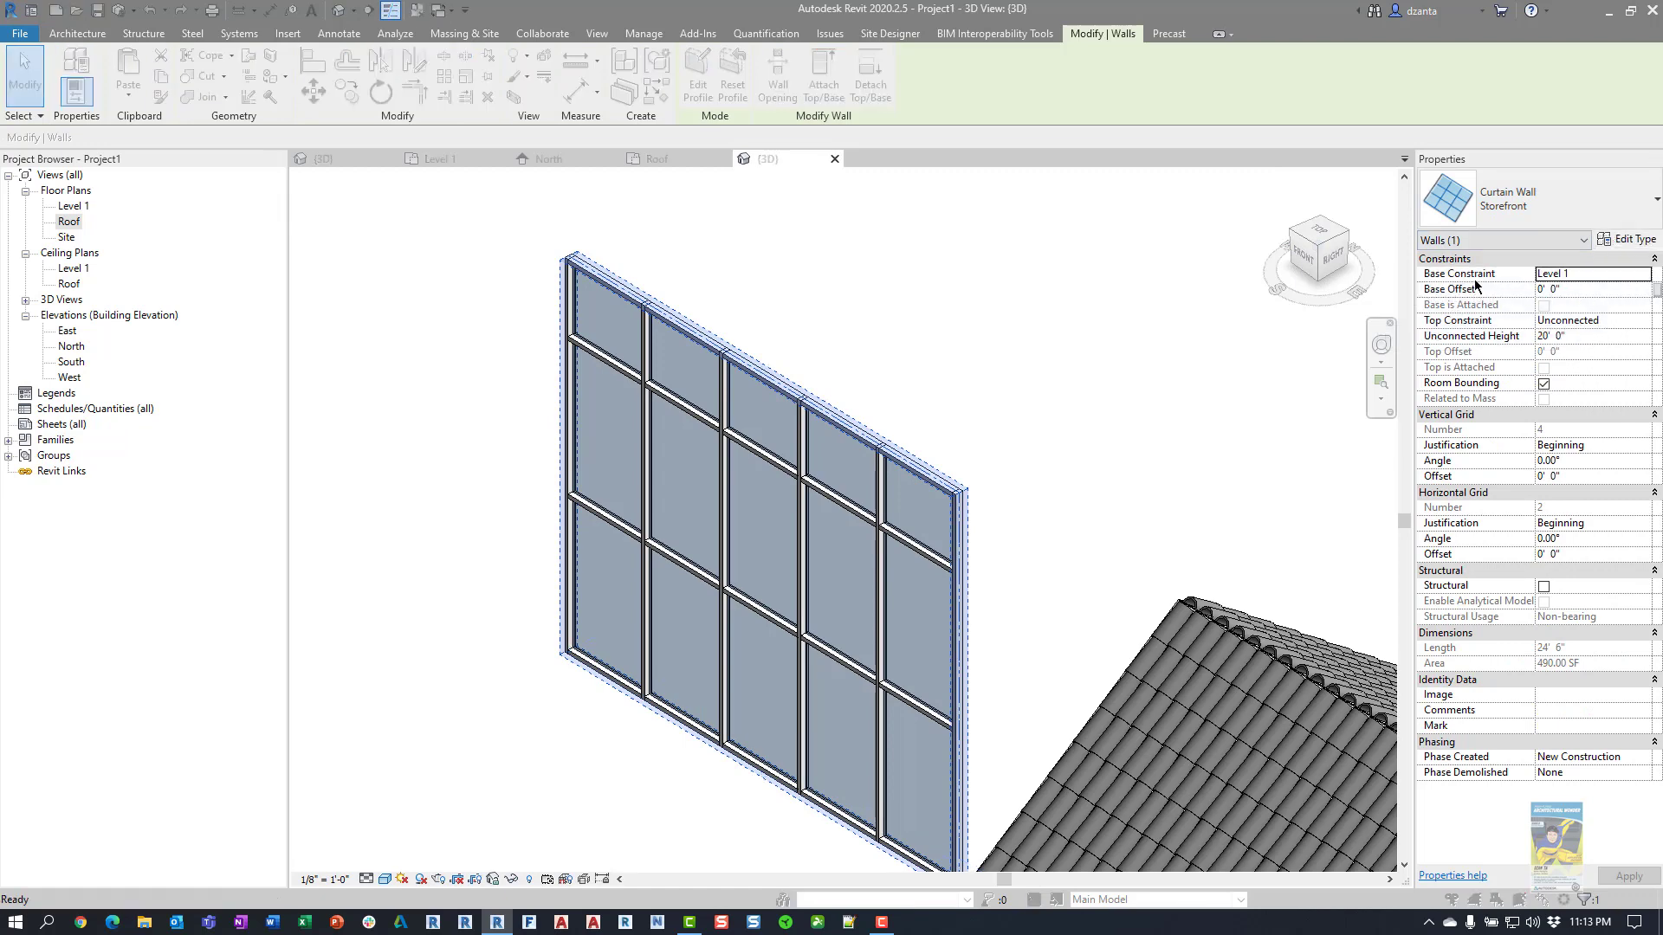
{"action": "left_click", "coordinate": [1327, 213]}
{"action": "type", "text": "test"}
{"action": "left_click", "coordinate": [1165, 531]}
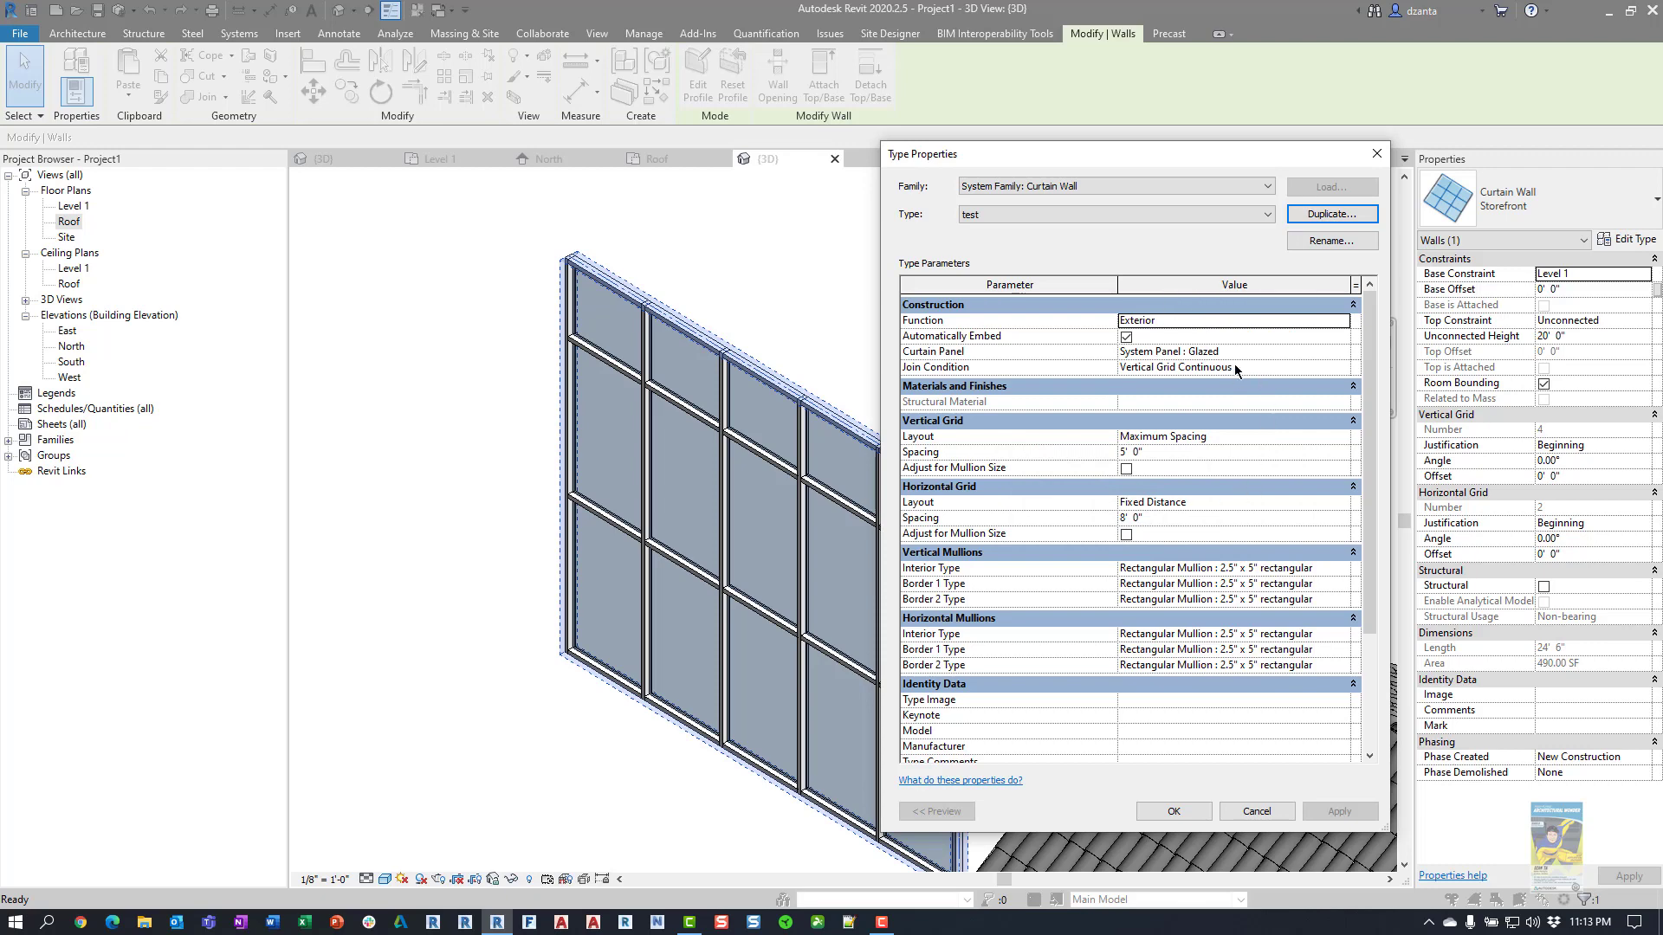
Assign barrel tile custom a as the test type's curtain panel and set the vertical grid spacing to 1' 0"
{"action": "left_click", "coordinate": [1349, 355]}
{"action": "left_click", "coordinate": [1341, 351]}
{"action": "left_click", "coordinate": [1258, 404]}
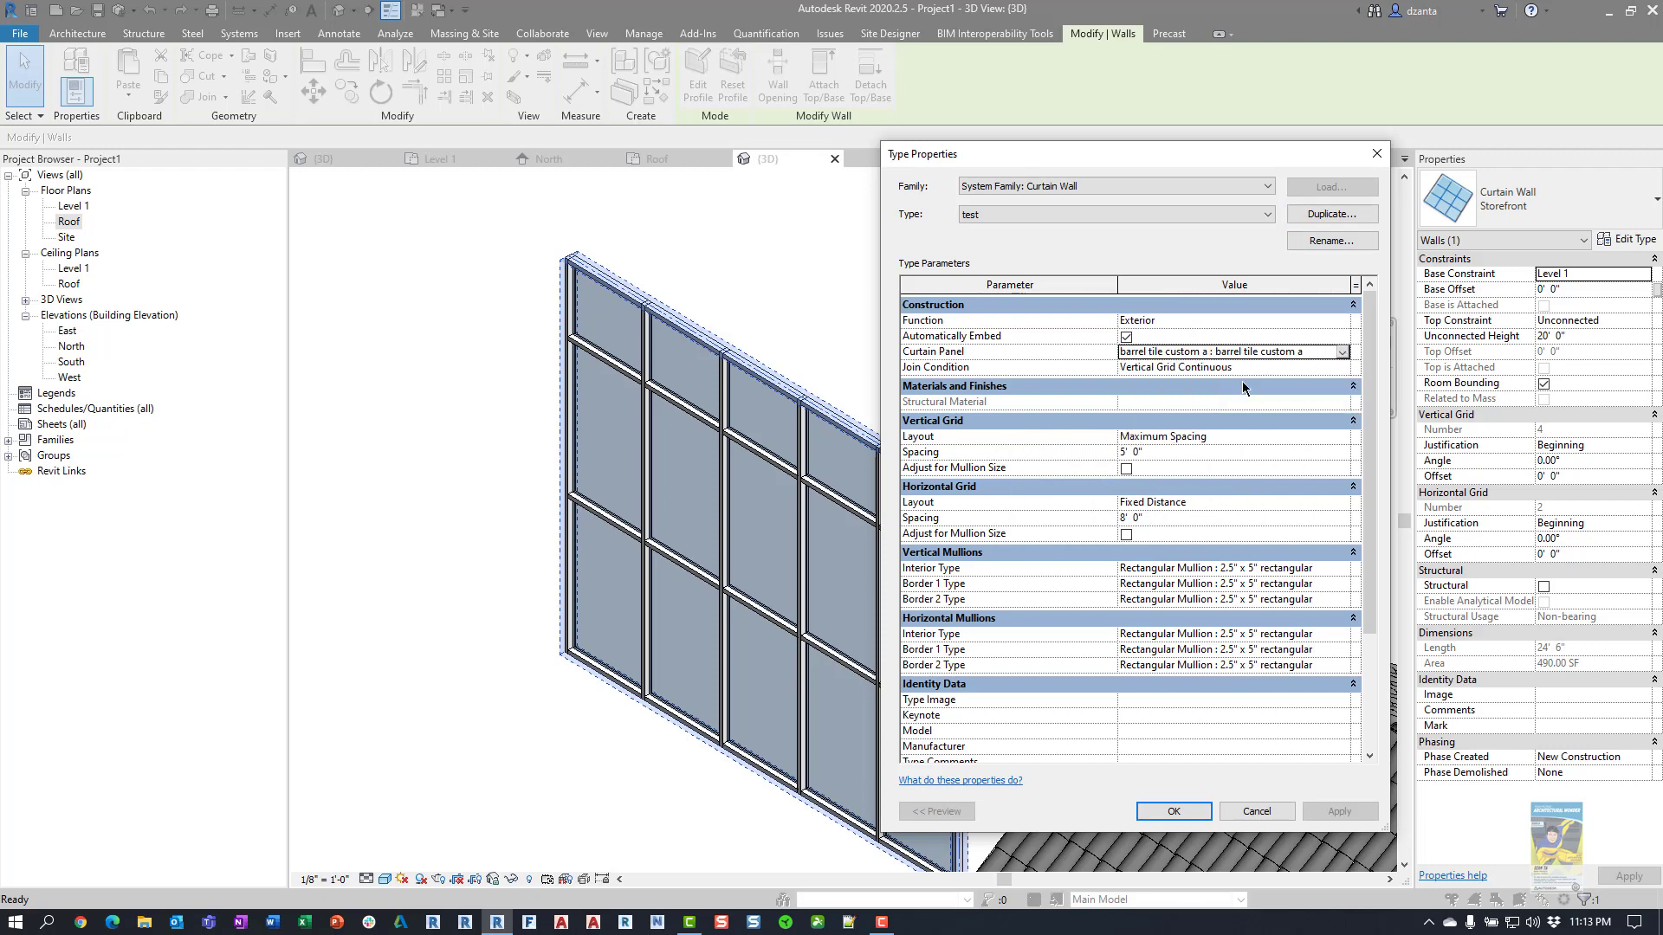
{"action": "left_click", "coordinate": [1265, 452]}
{"action": "type", "text": "1"}
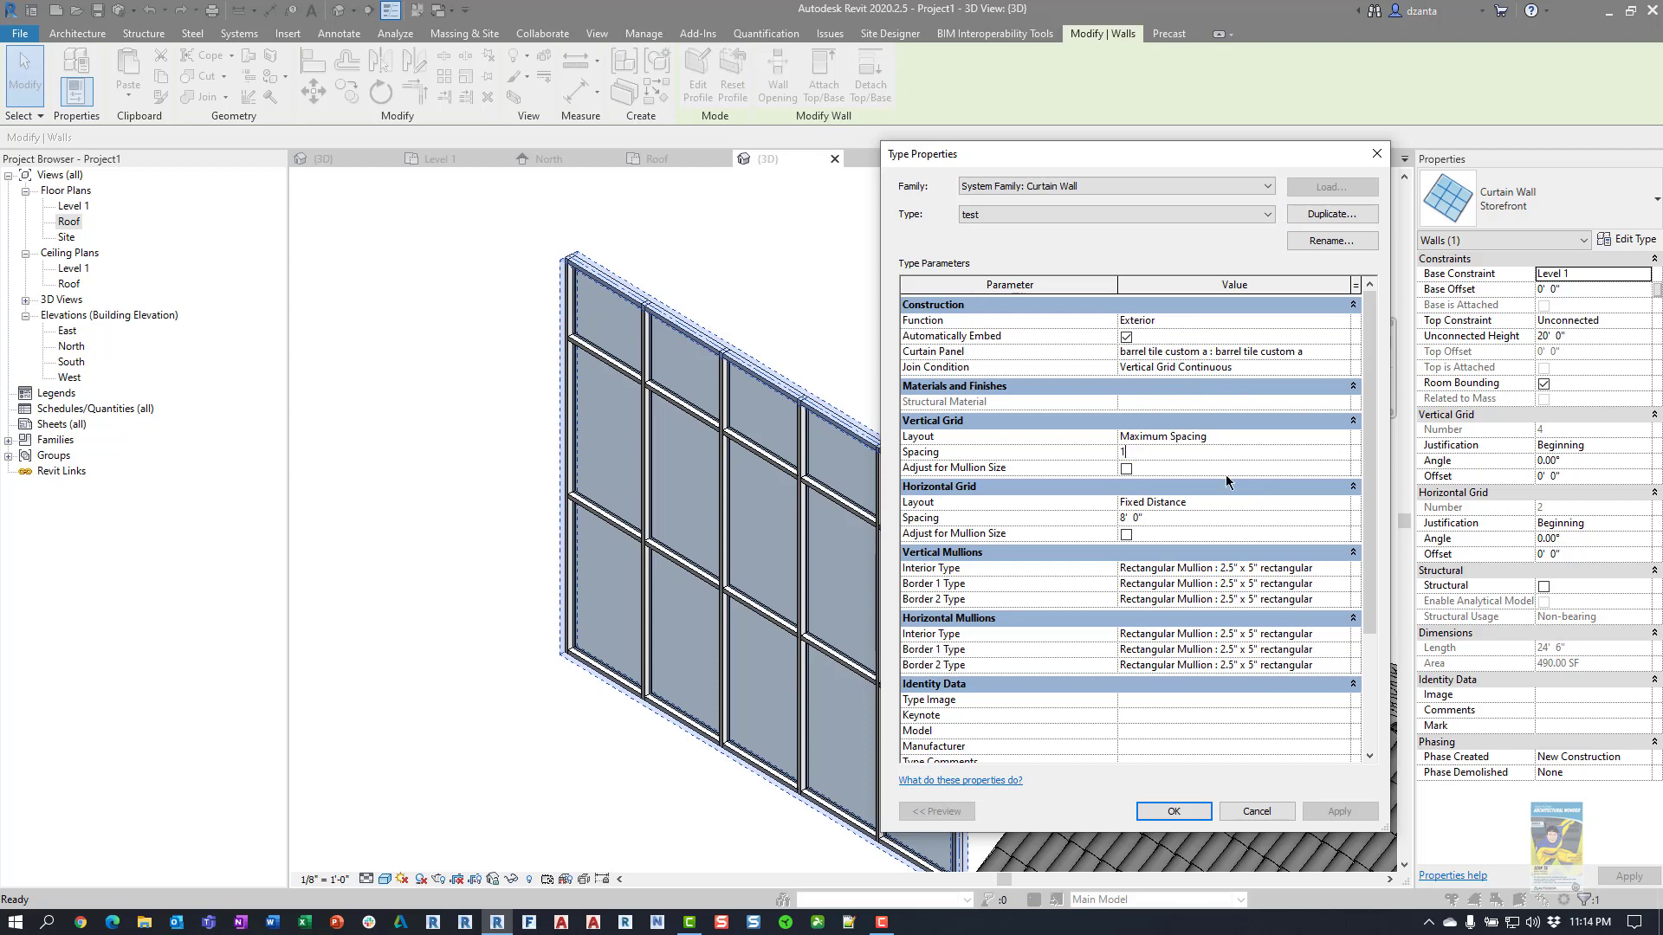
Set the curtain wall's horizontal grid layout to Maximum Spacing with a spacing of 2' 0"
{"action": "left_click", "coordinate": [1345, 506]}
{"action": "left_click", "coordinate": [1341, 503]}
{"action": "left_click", "coordinate": [1173, 559]}
{"action": "left_click", "coordinate": [1169, 518]}
{"action": "type", "text": "2"}
Set the vertical mullions' interior, Border 1 and Border 2 types to None
{"action": "left_click", "coordinate": [1344, 575]}
{"action": "left_click", "coordinate": [1344, 574]}
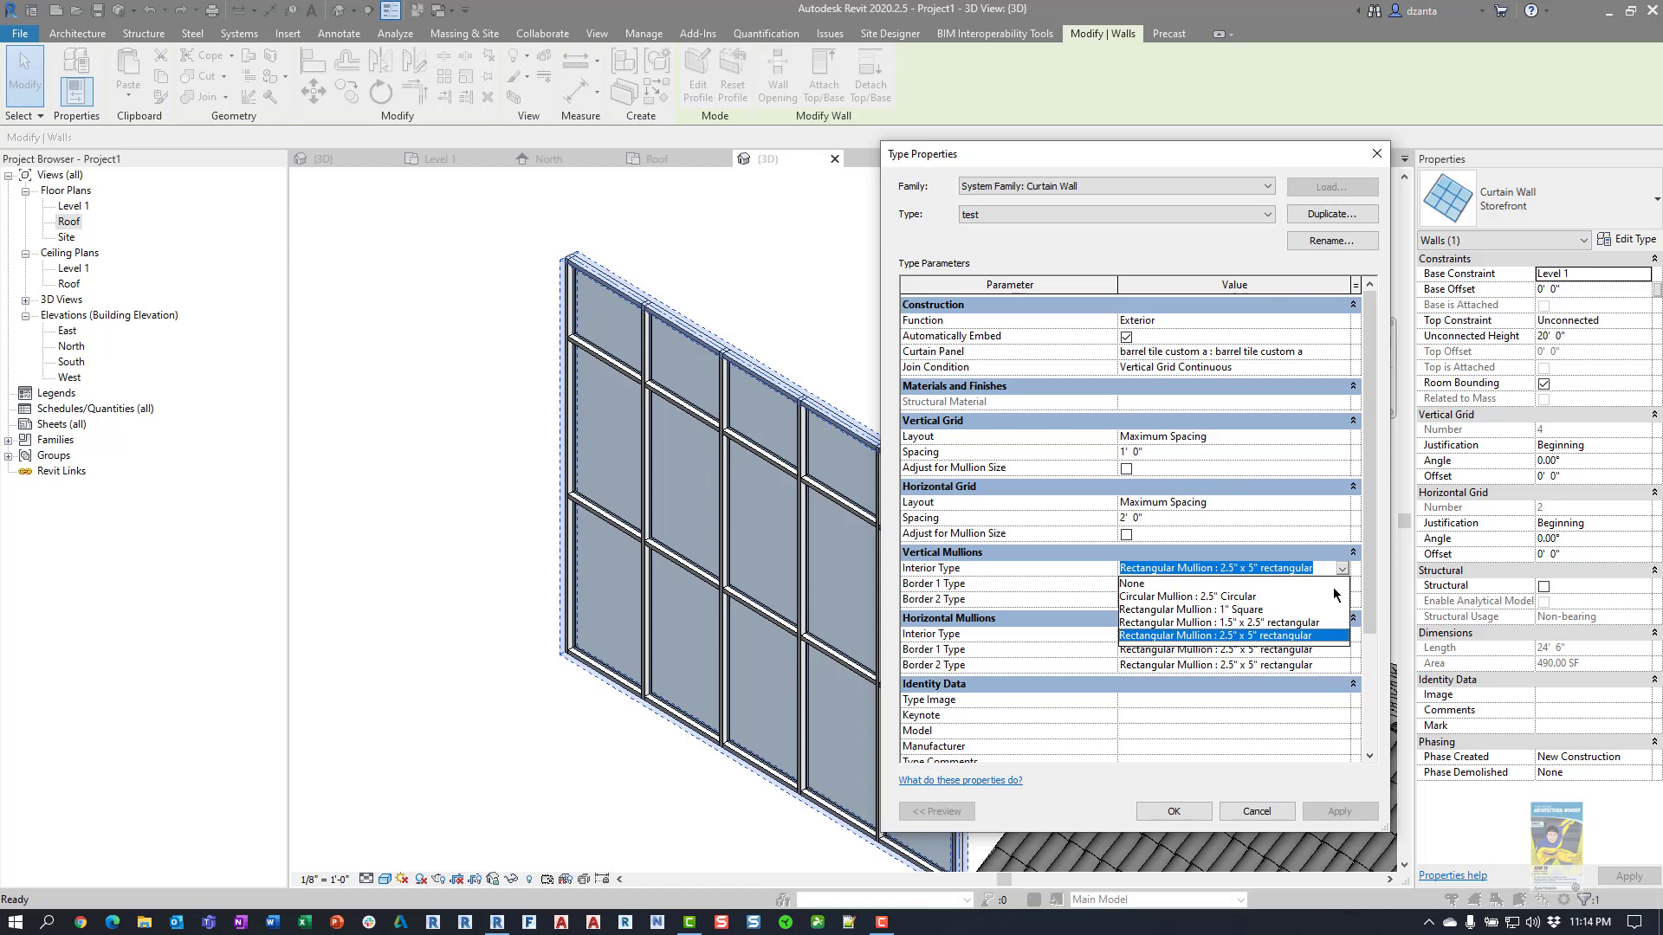
{"action": "left_click", "coordinate": [1300, 584]}
{"action": "left_click", "coordinate": [1334, 584]}
{"action": "left_click", "coordinate": [1342, 584]}
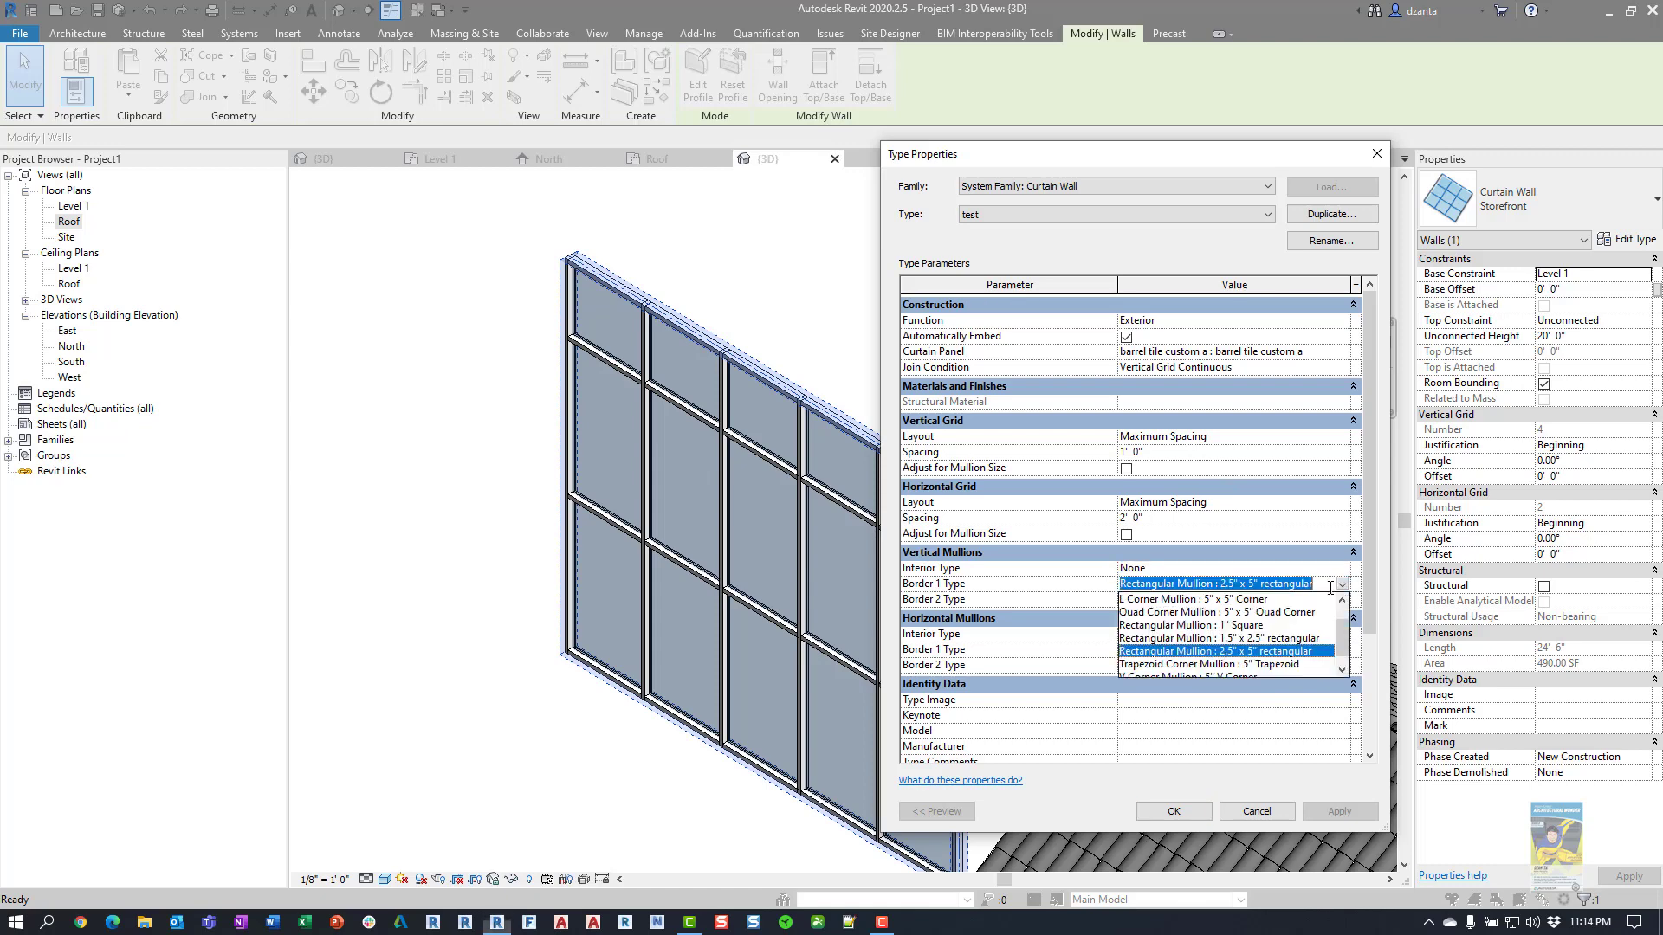
{"action": "scroll", "coordinate": [1343, 632], "scroll_direction": "up", "scroll_amount": 2}
{"action": "left_click", "coordinate": [1274, 600]}
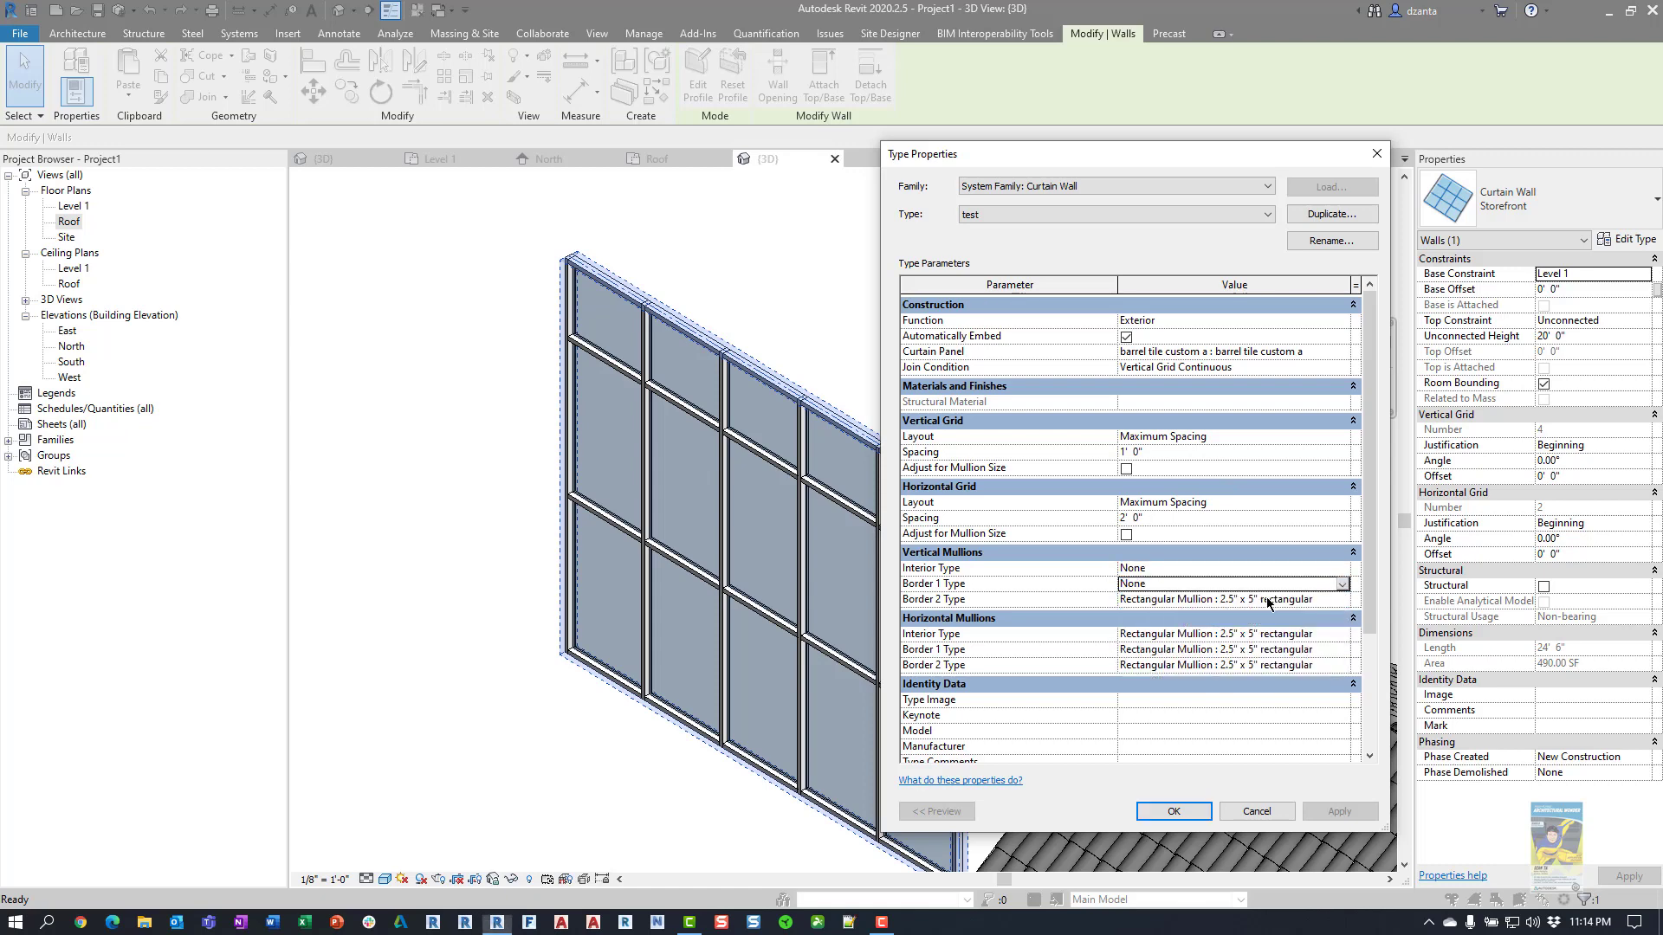
{"action": "left_click", "coordinate": [1342, 600]}
{"action": "left_click", "coordinate": [1342, 600]}
{"action": "scroll", "coordinate": [1343, 624], "scroll_direction": "up", "scroll_amount": 2}
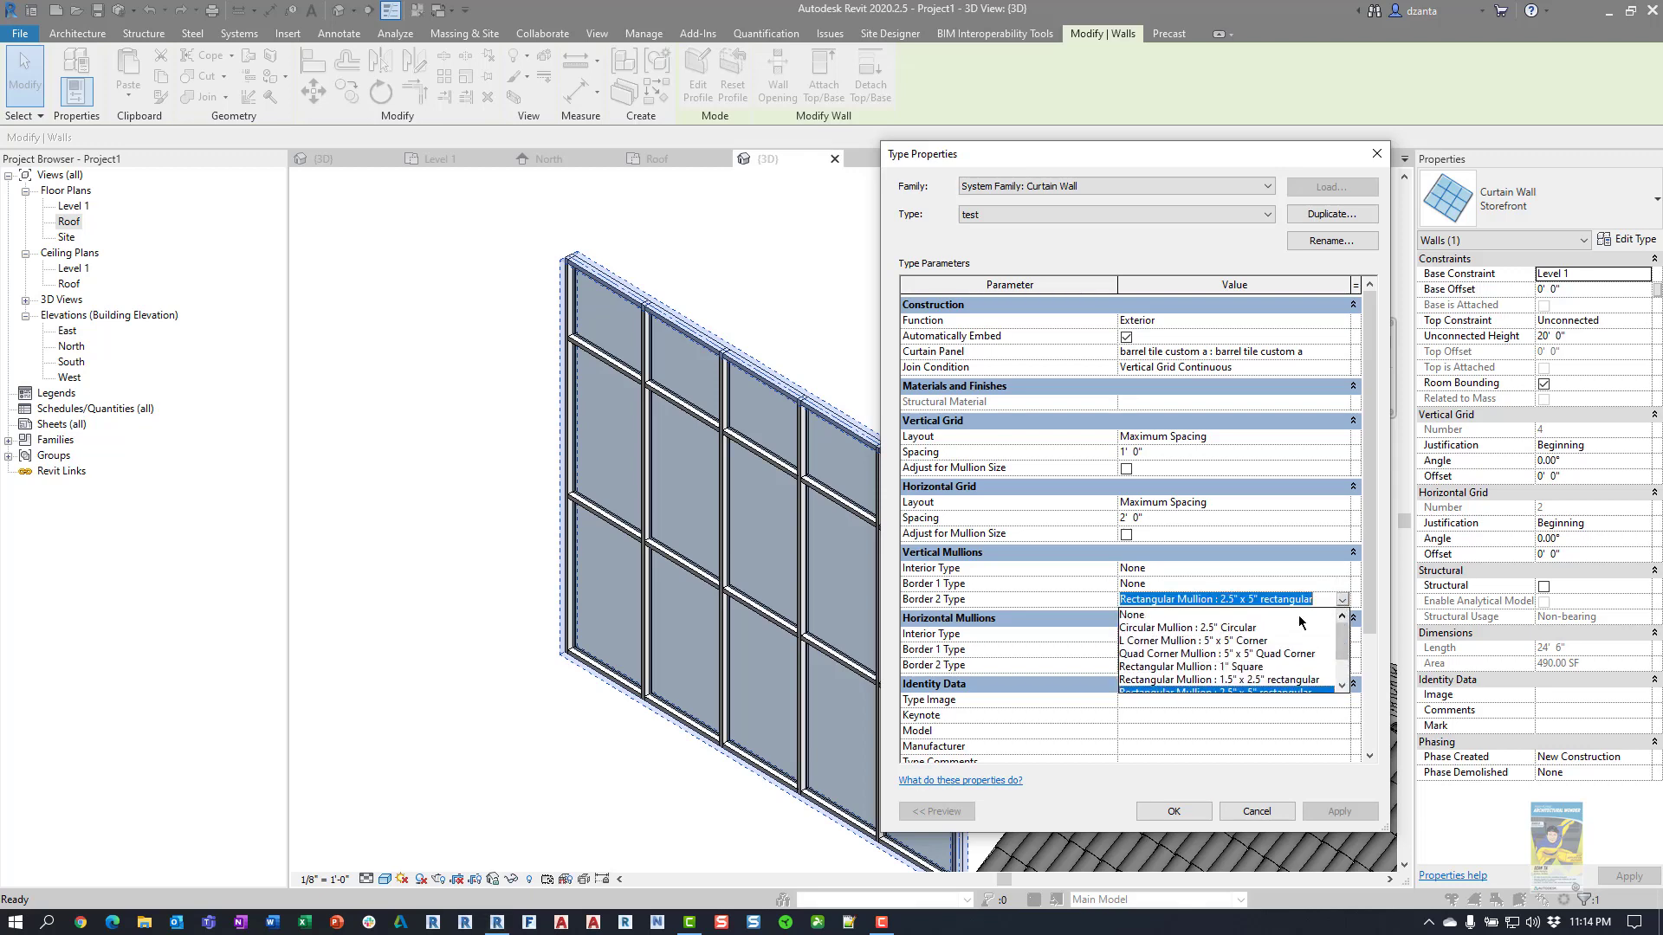
{"action": "left_click", "coordinate": [1303, 616]}
Set the horizontal mullions' interior, Border 1 and Border 2 types to None
{"action": "left_click", "coordinate": [1344, 635]}
{"action": "left_click", "coordinate": [1345, 635]}
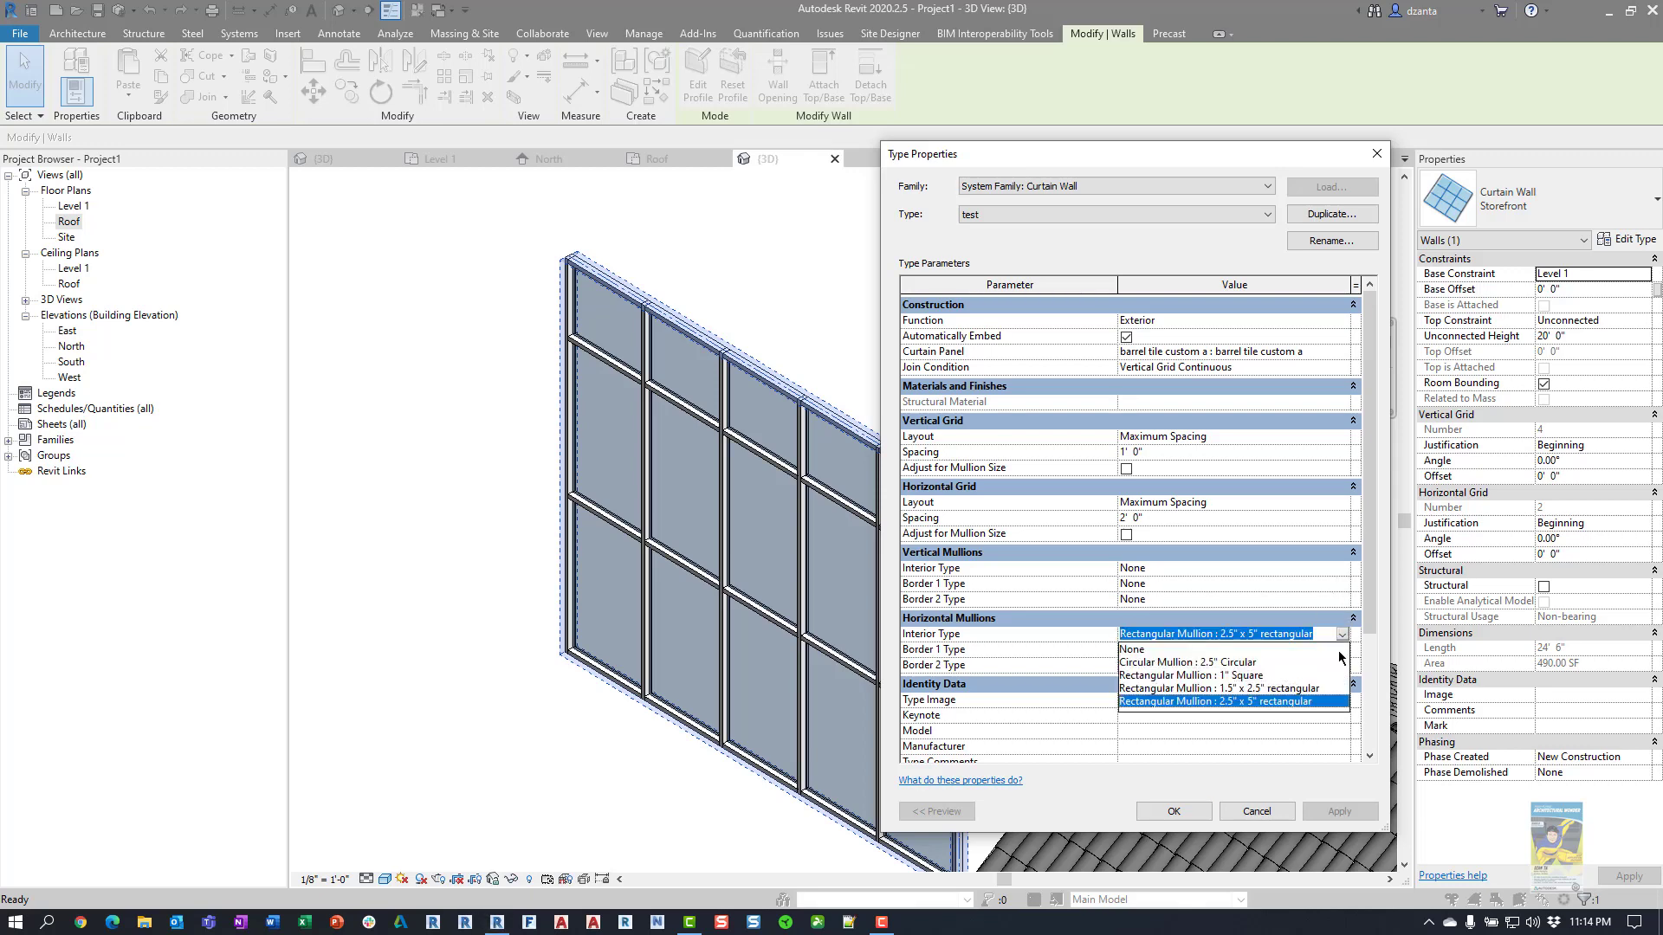
{"action": "left_click", "coordinate": [1339, 651]}
{"action": "left_click", "coordinate": [1344, 650]}
{"action": "left_click", "coordinate": [1342, 651]}
{"action": "scroll", "coordinate": [1290, 684], "scroll_direction": "up", "scroll_amount": 2}
{"action": "left_click", "coordinate": [1281, 665]}
{"action": "left_click", "coordinate": [1343, 665]}
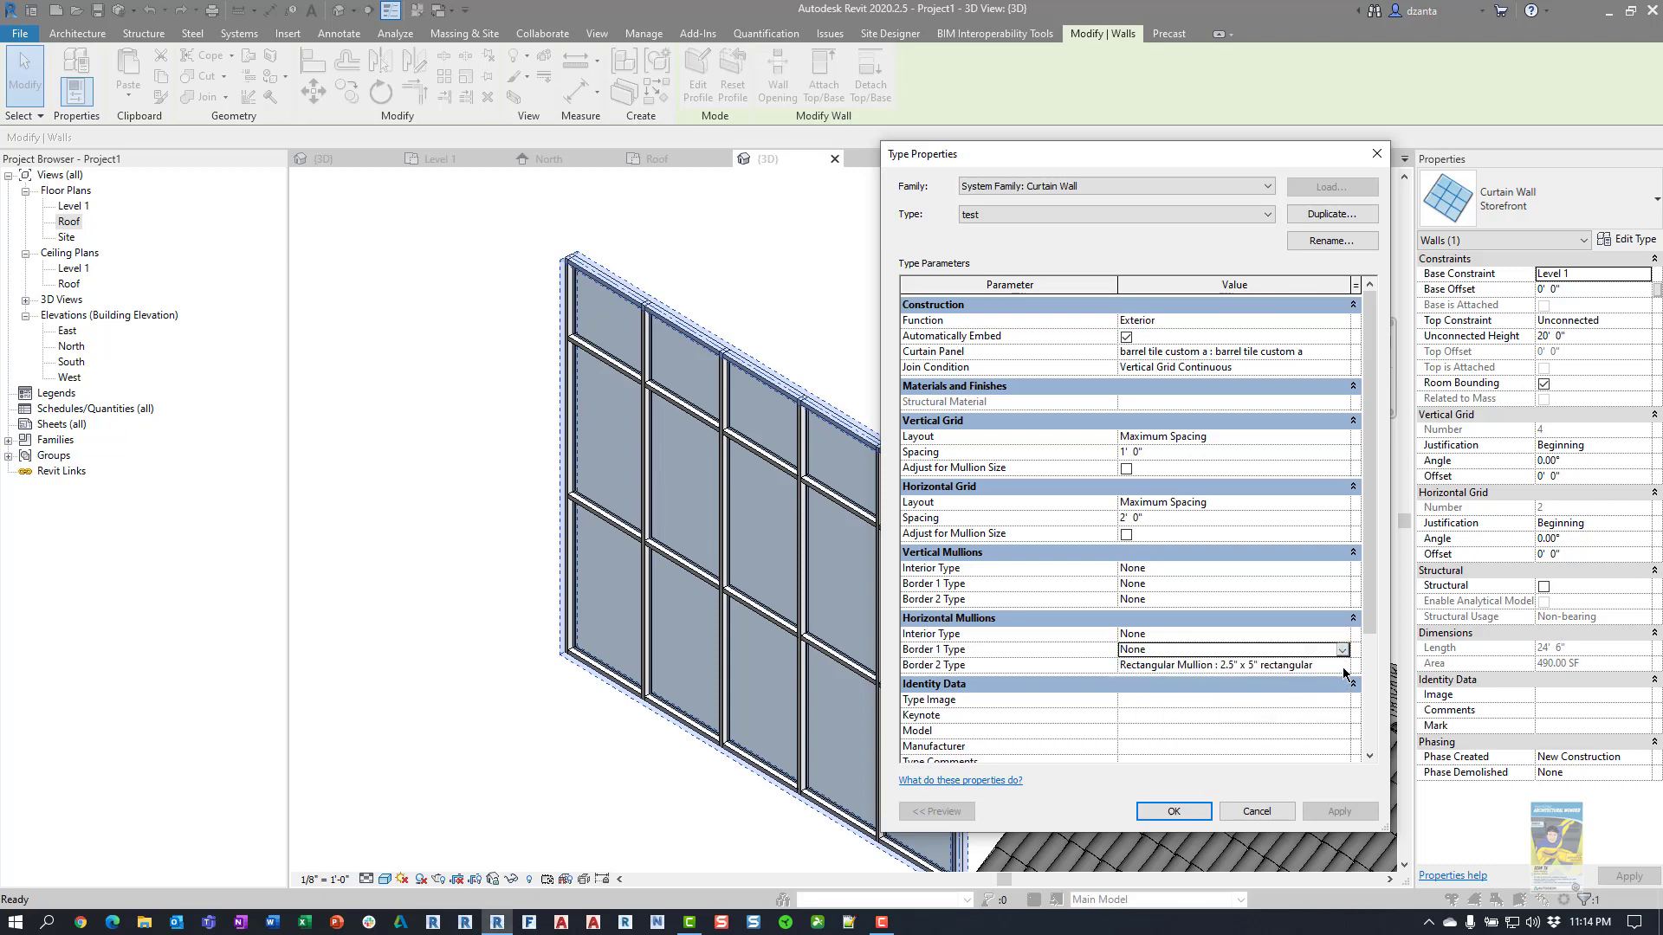
{"action": "left_click", "coordinate": [1343, 665]}
{"action": "scroll", "coordinate": [1285, 693], "scroll_direction": "up", "scroll_amount": 2}
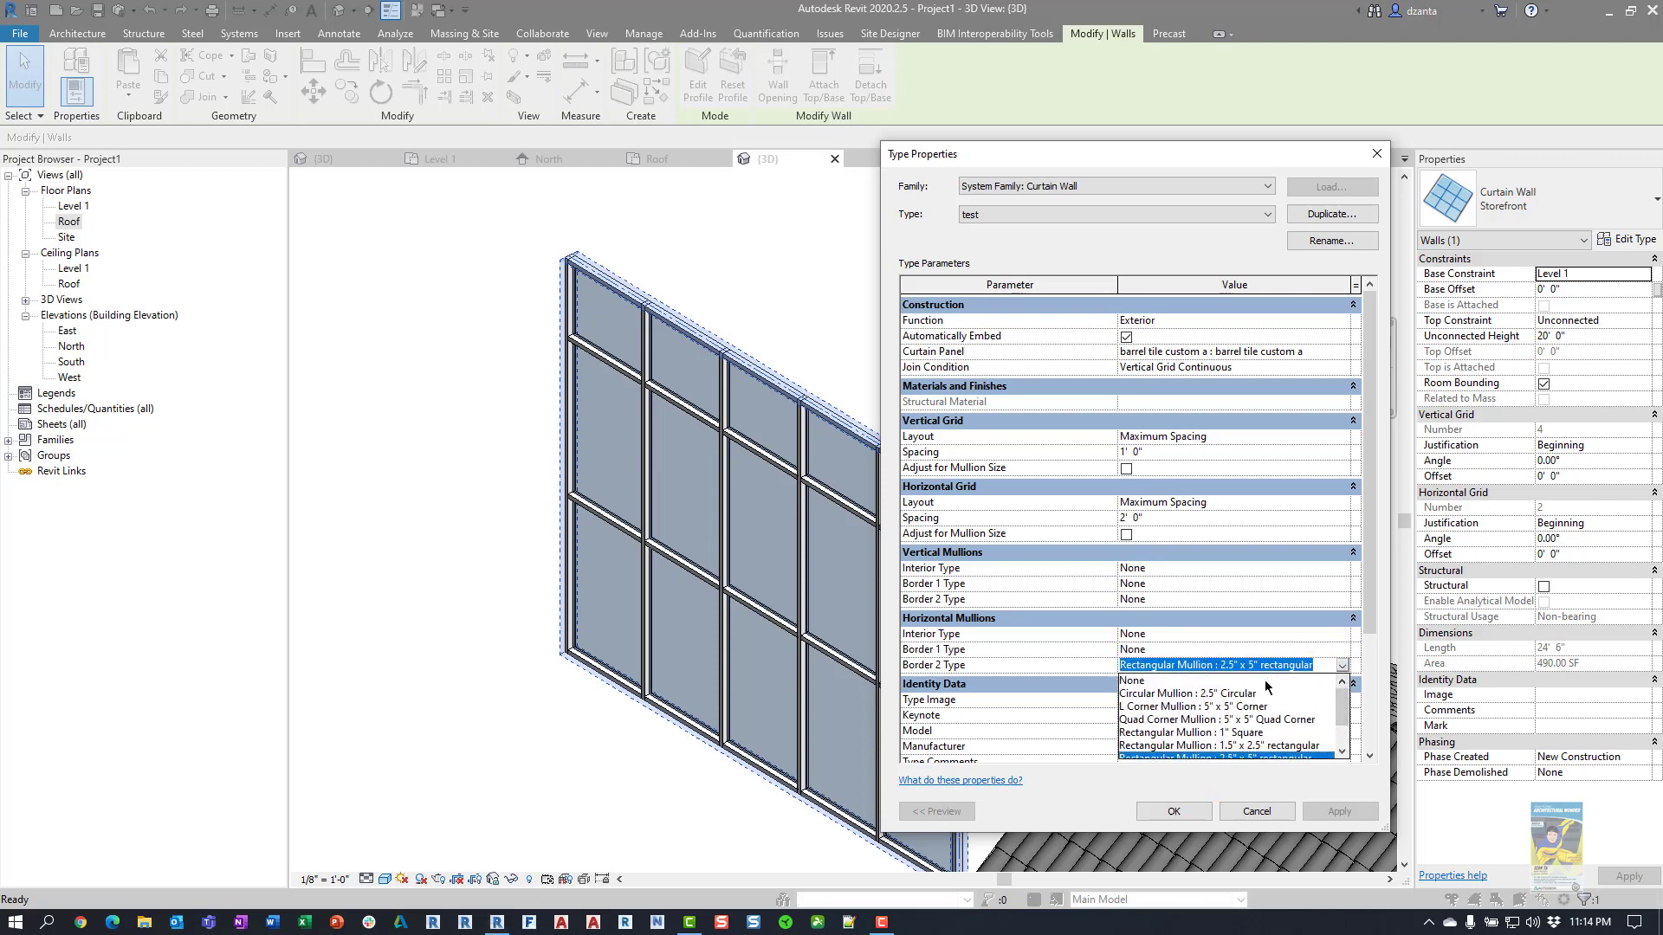
{"action": "left_click", "coordinate": [1268, 681]}
Apply the test type to the curtain wall, keeping the non-type-driven mullions, and view the wall from near the front
{"action": "left_click", "coordinate": [1188, 812]}
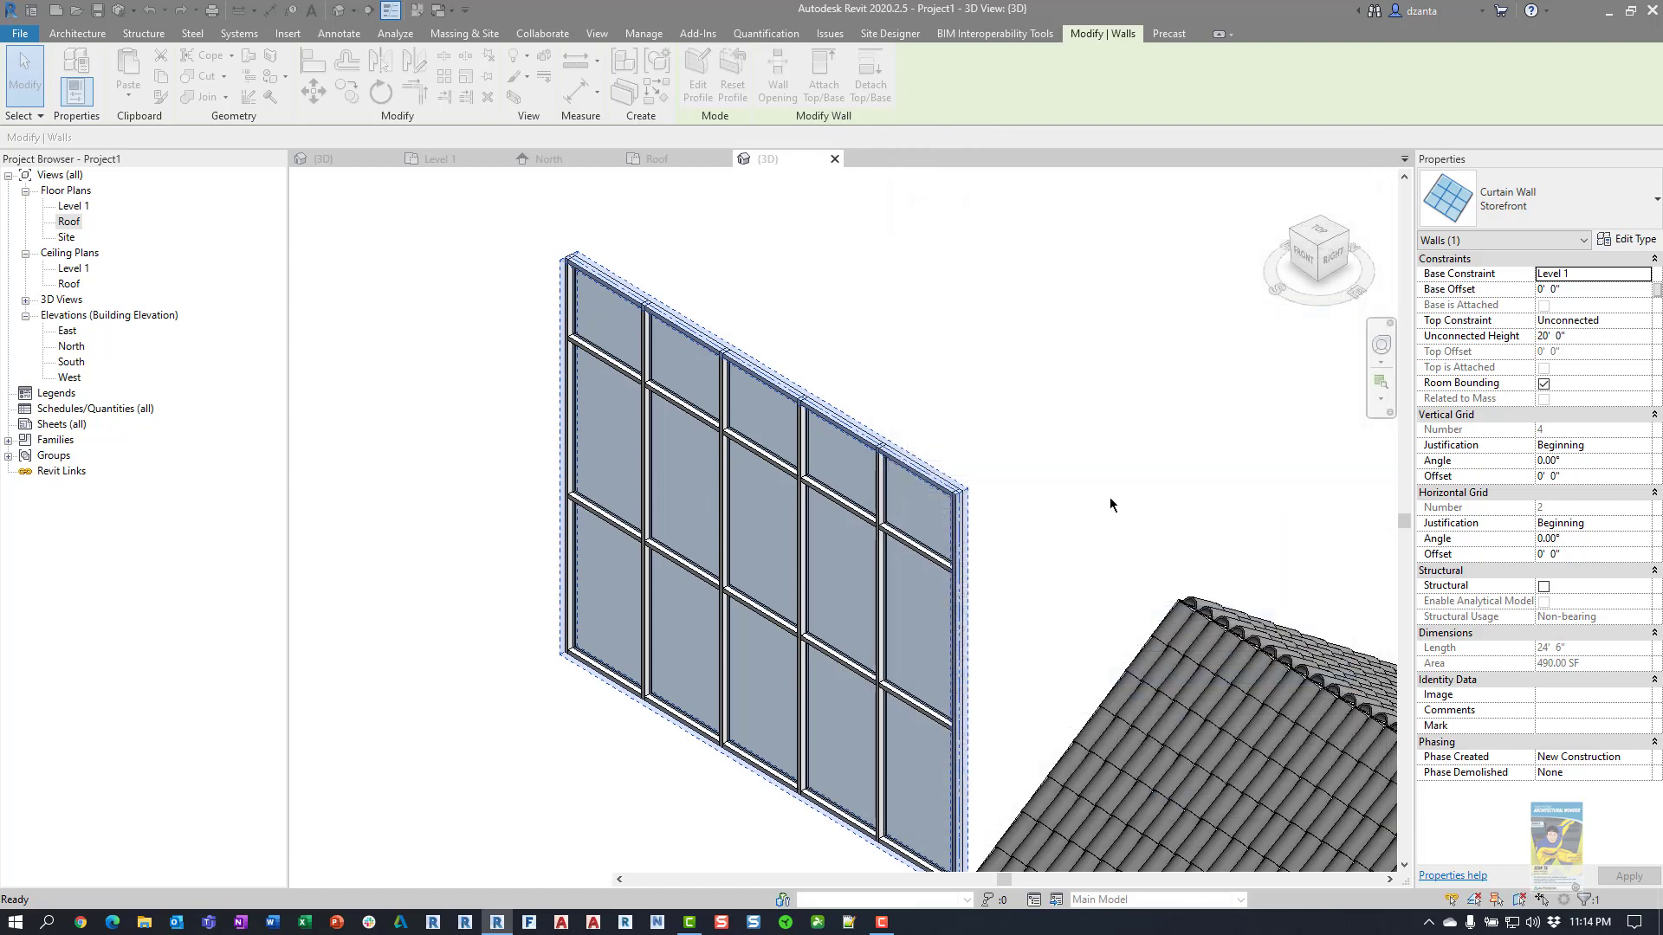
{"action": "left_click", "coordinate": [953, 523]}
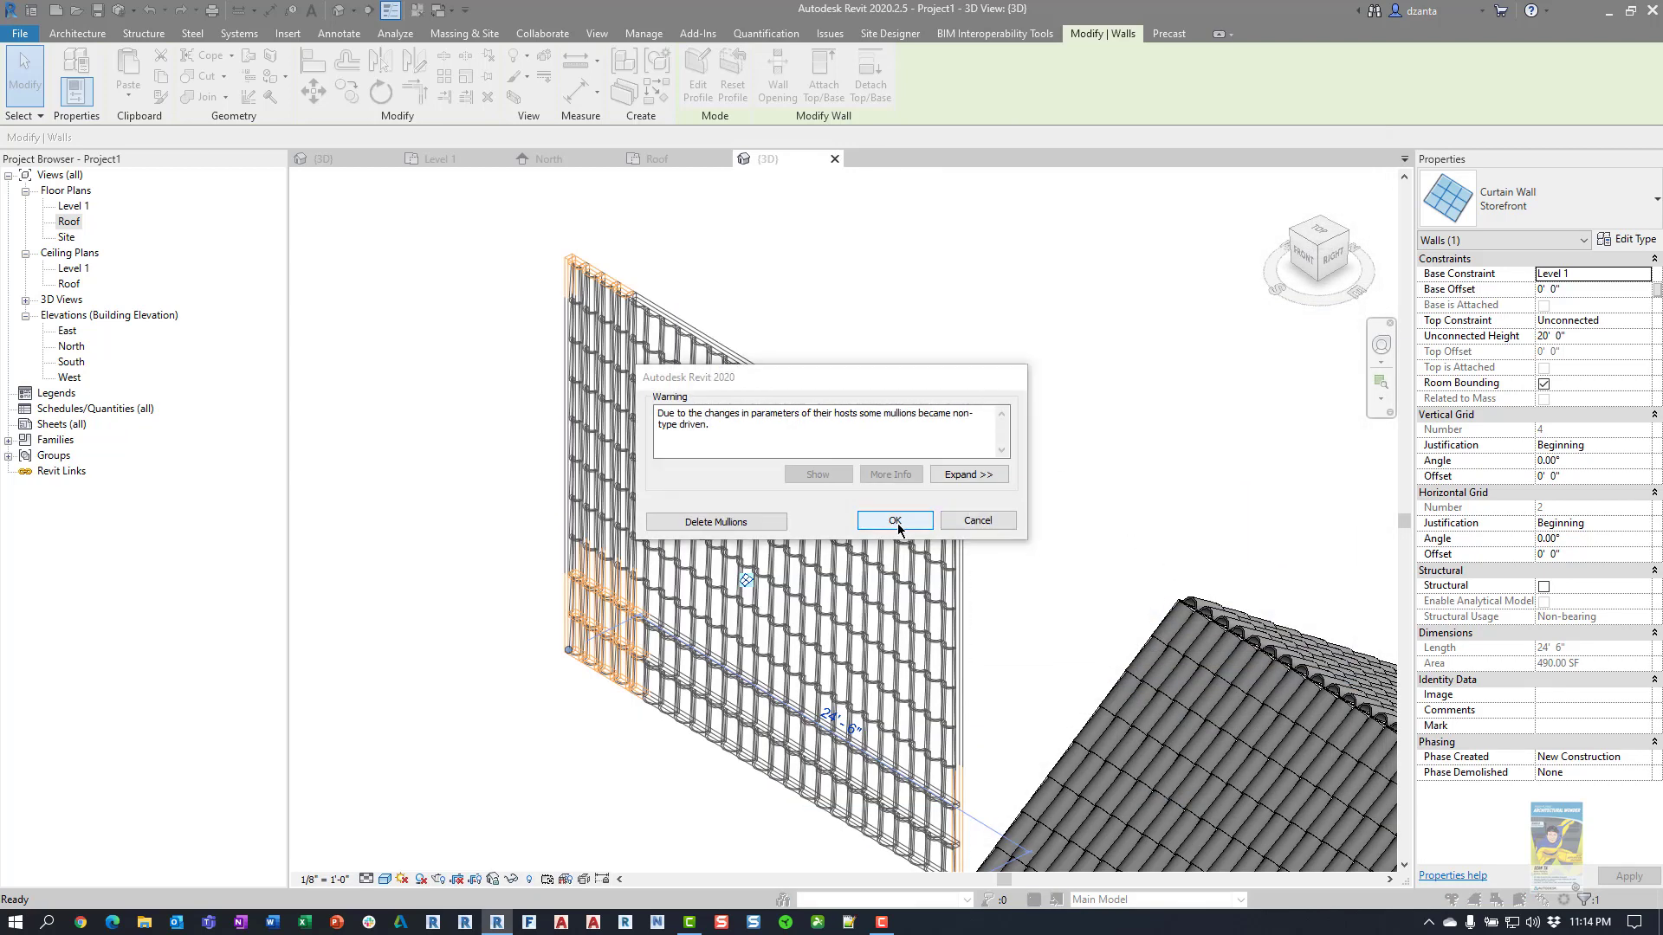
{"action": "left_click", "coordinate": [1110, 582]}
{"action": "middle_click_drag", "start_coordinate": [776, 594], "coordinate": [963, 487], "text": "shift"}
{"action": "scroll", "coordinate": [871, 615], "scroll_direction": "up", "scroll_amount": 2}
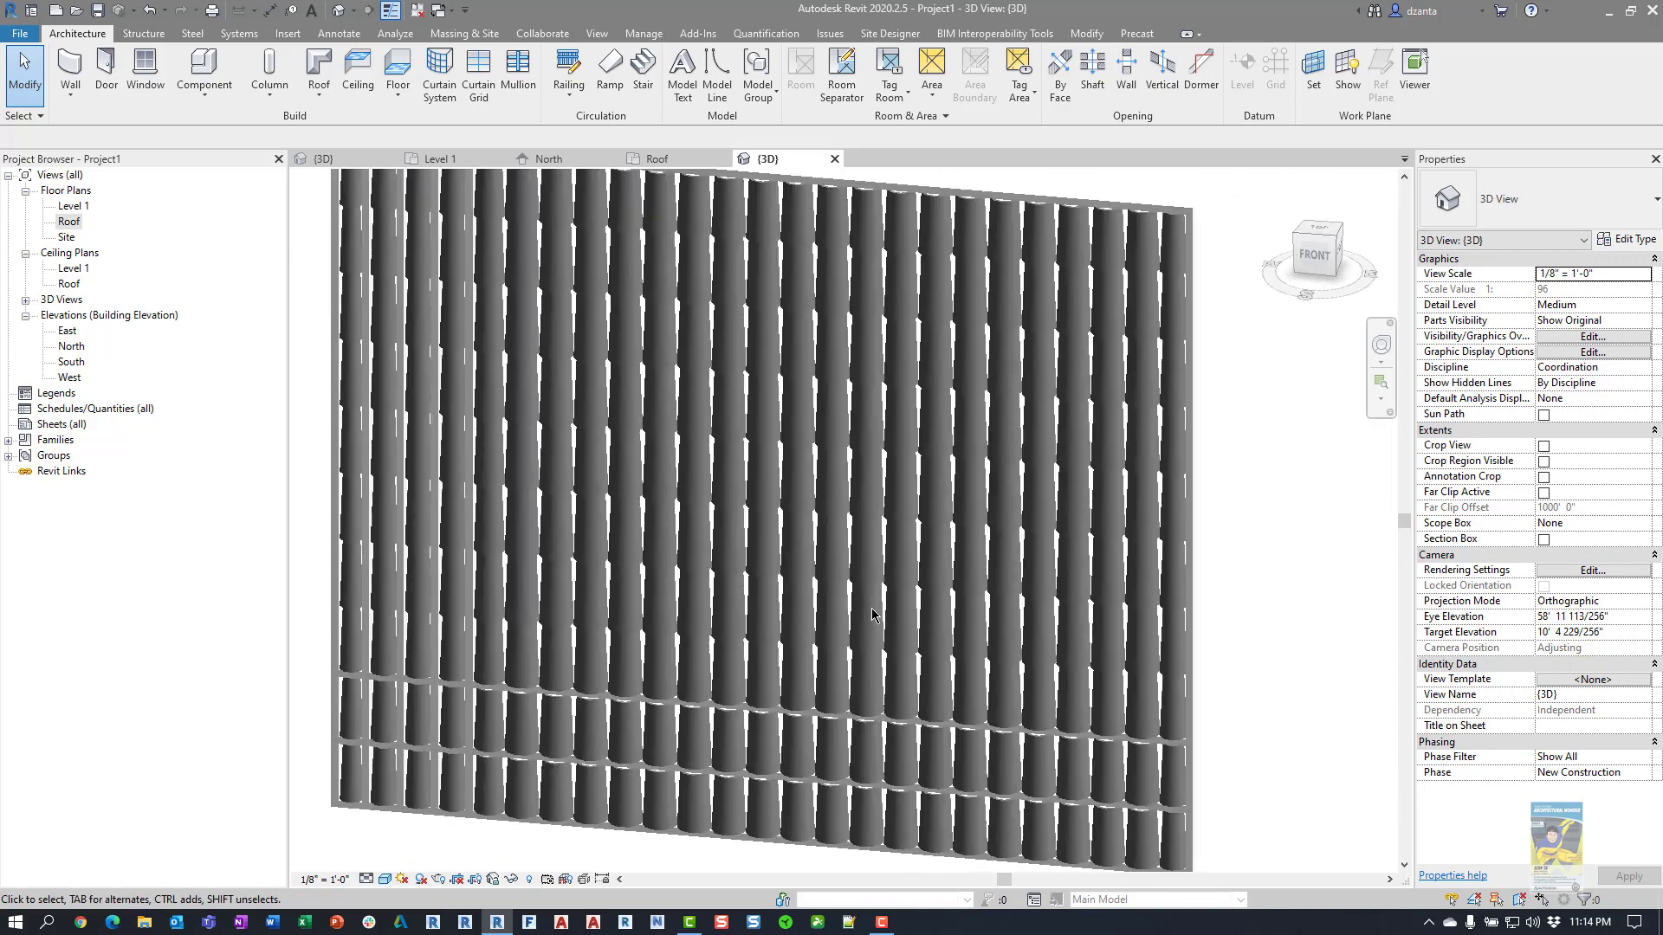
Set the join condition of the test curtain wall type to Not Defined
{"action": "middle_click_drag", "start_coordinate": [1198, 613], "coordinate": [1220, 330], "text": "shift"}
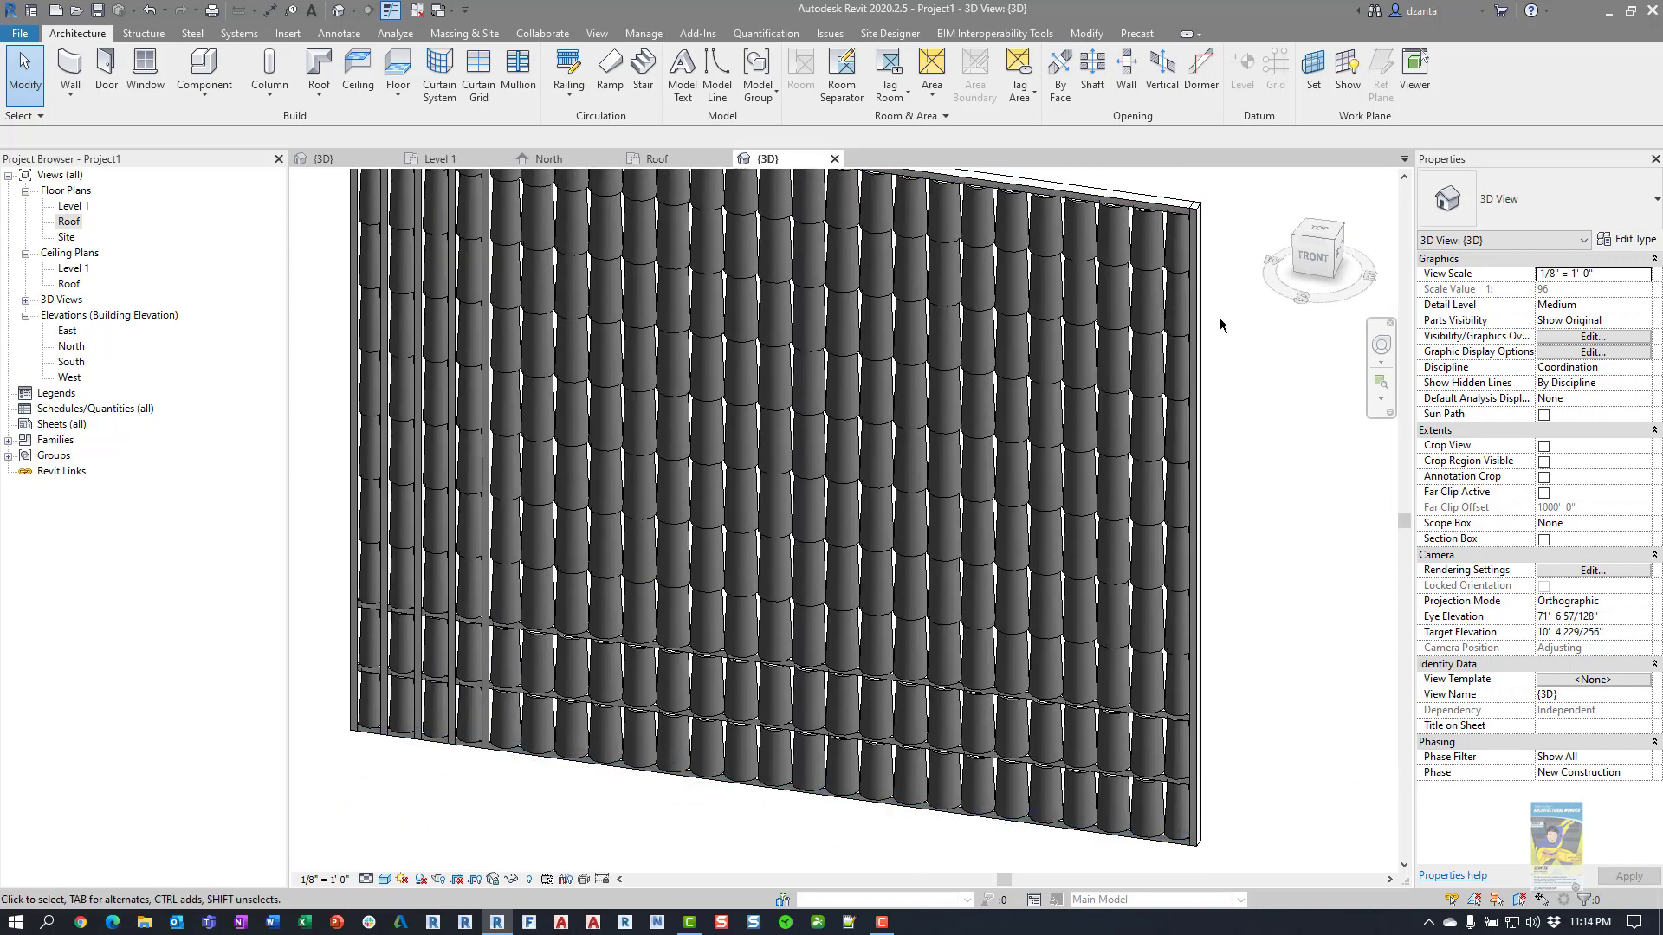
{"action": "left_click", "coordinate": [1213, 321]}
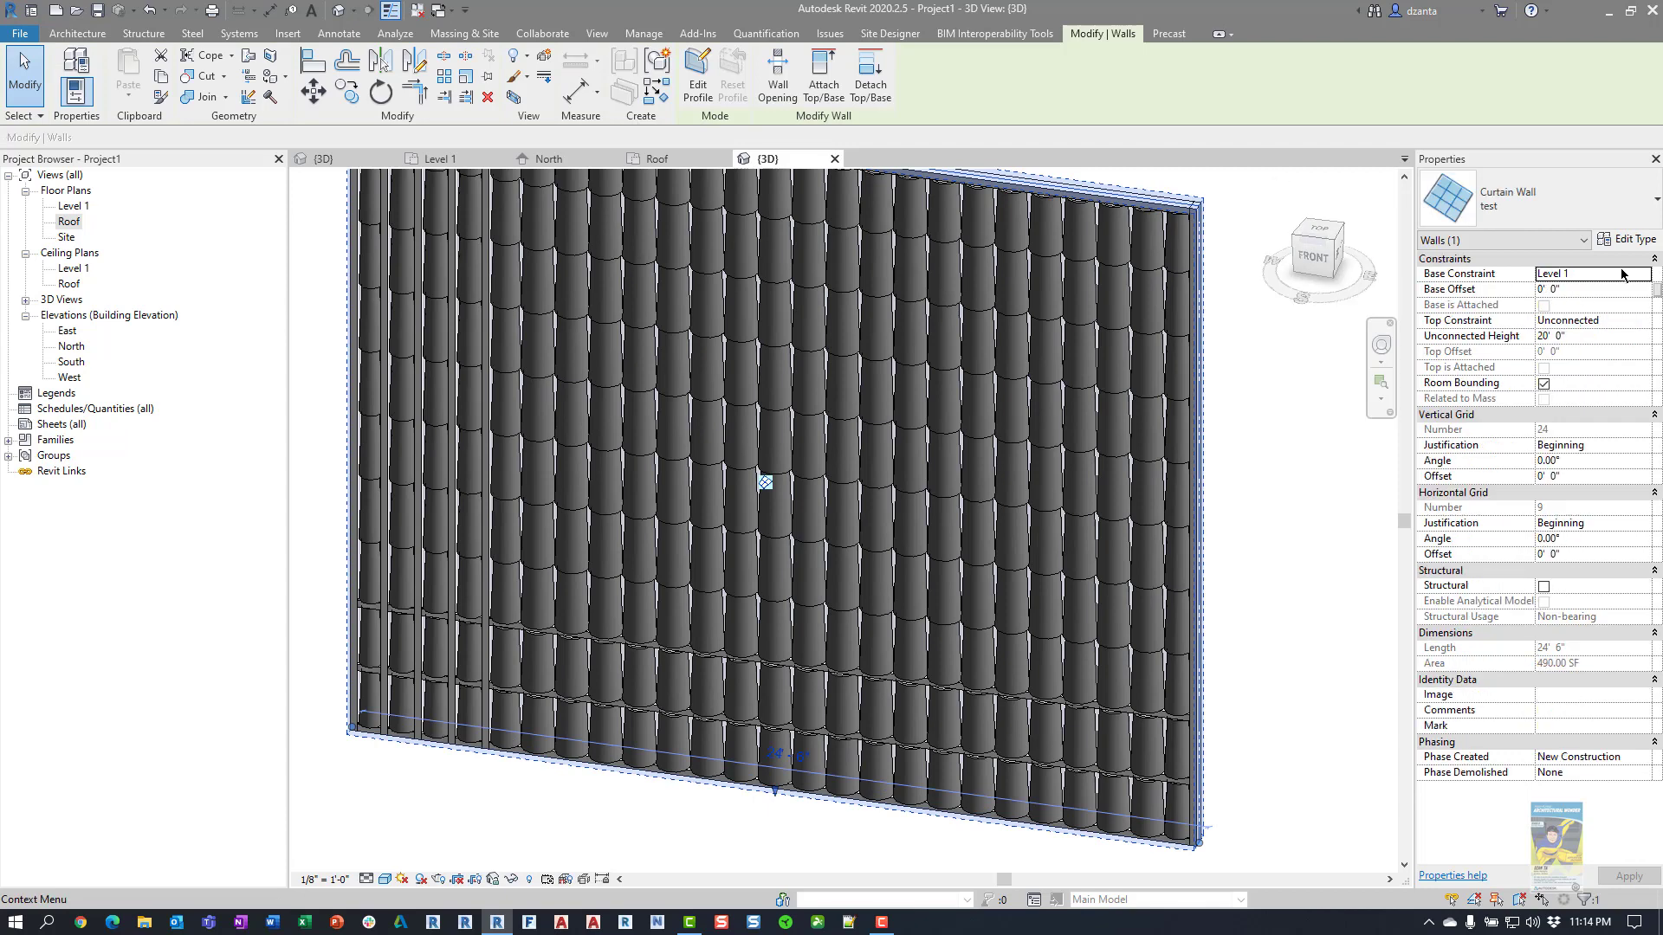
{"action": "left_click", "coordinate": [1633, 242]}
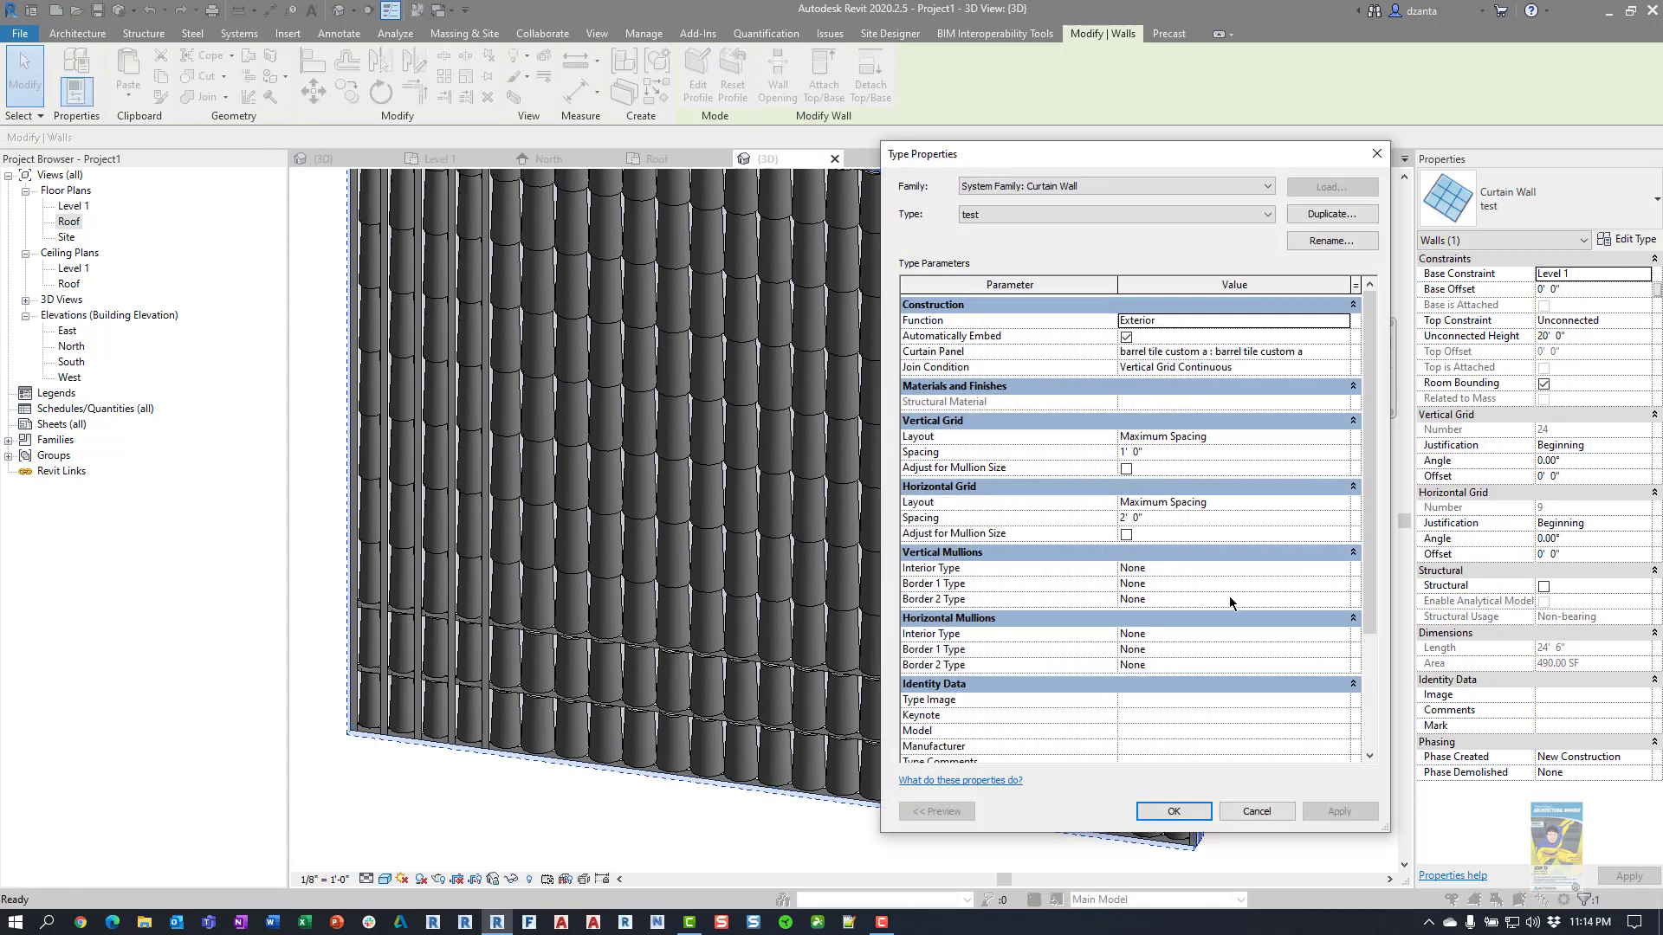
{"action": "left_click", "coordinate": [1345, 369]}
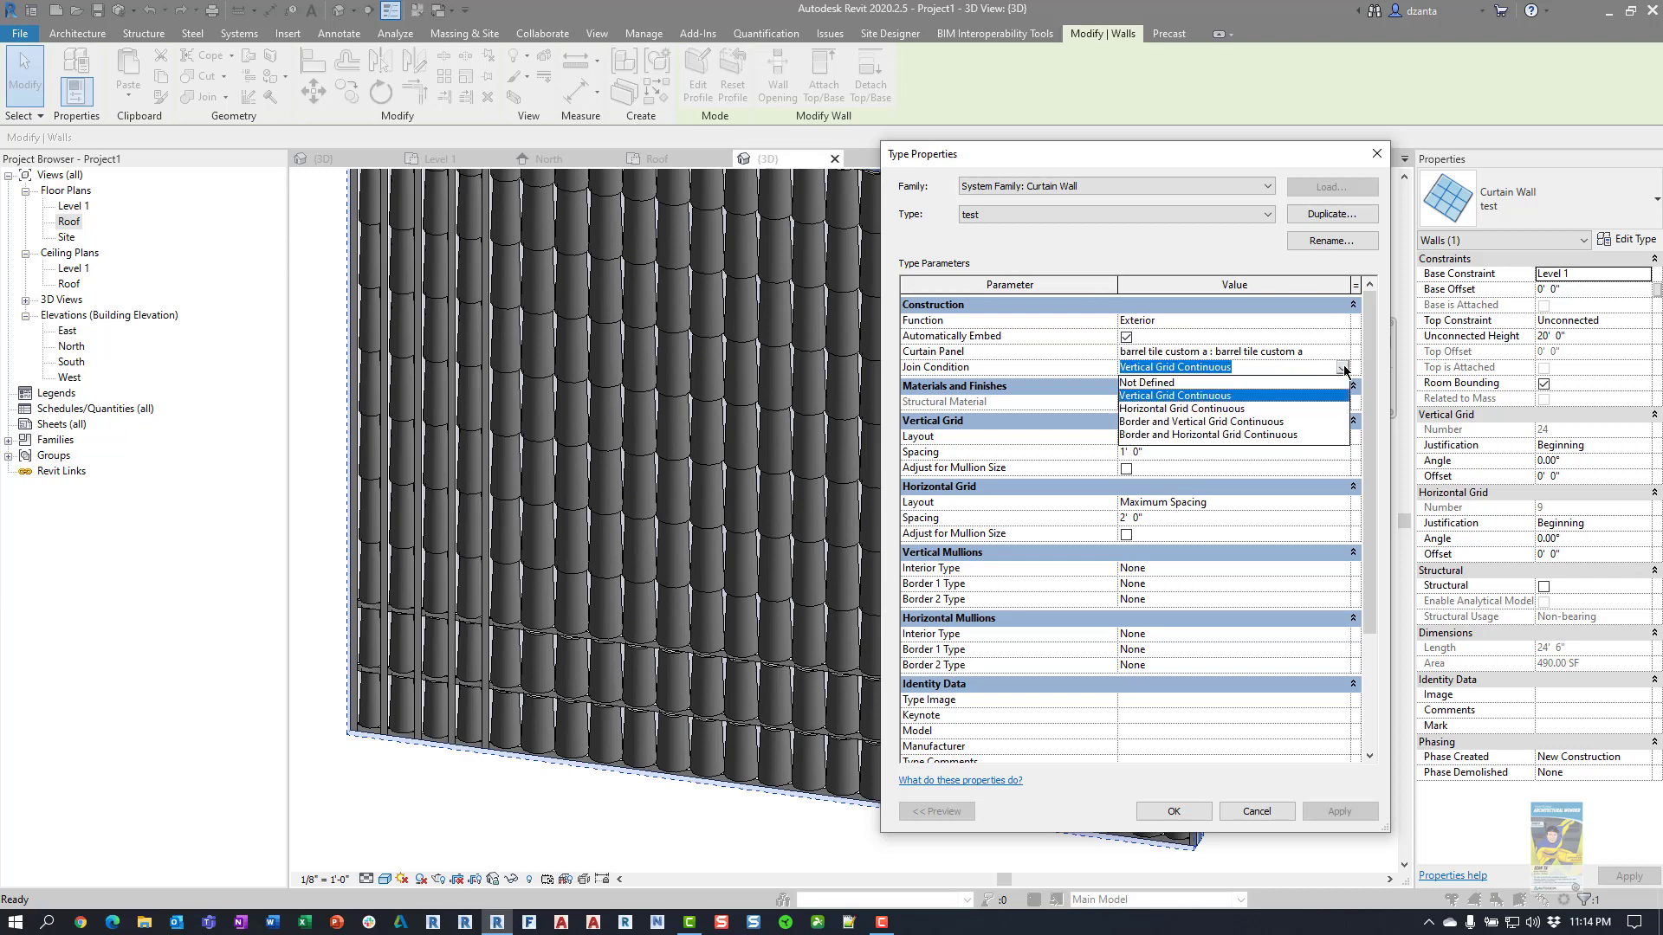
{"action": "left_click", "coordinate": [1319, 383]}
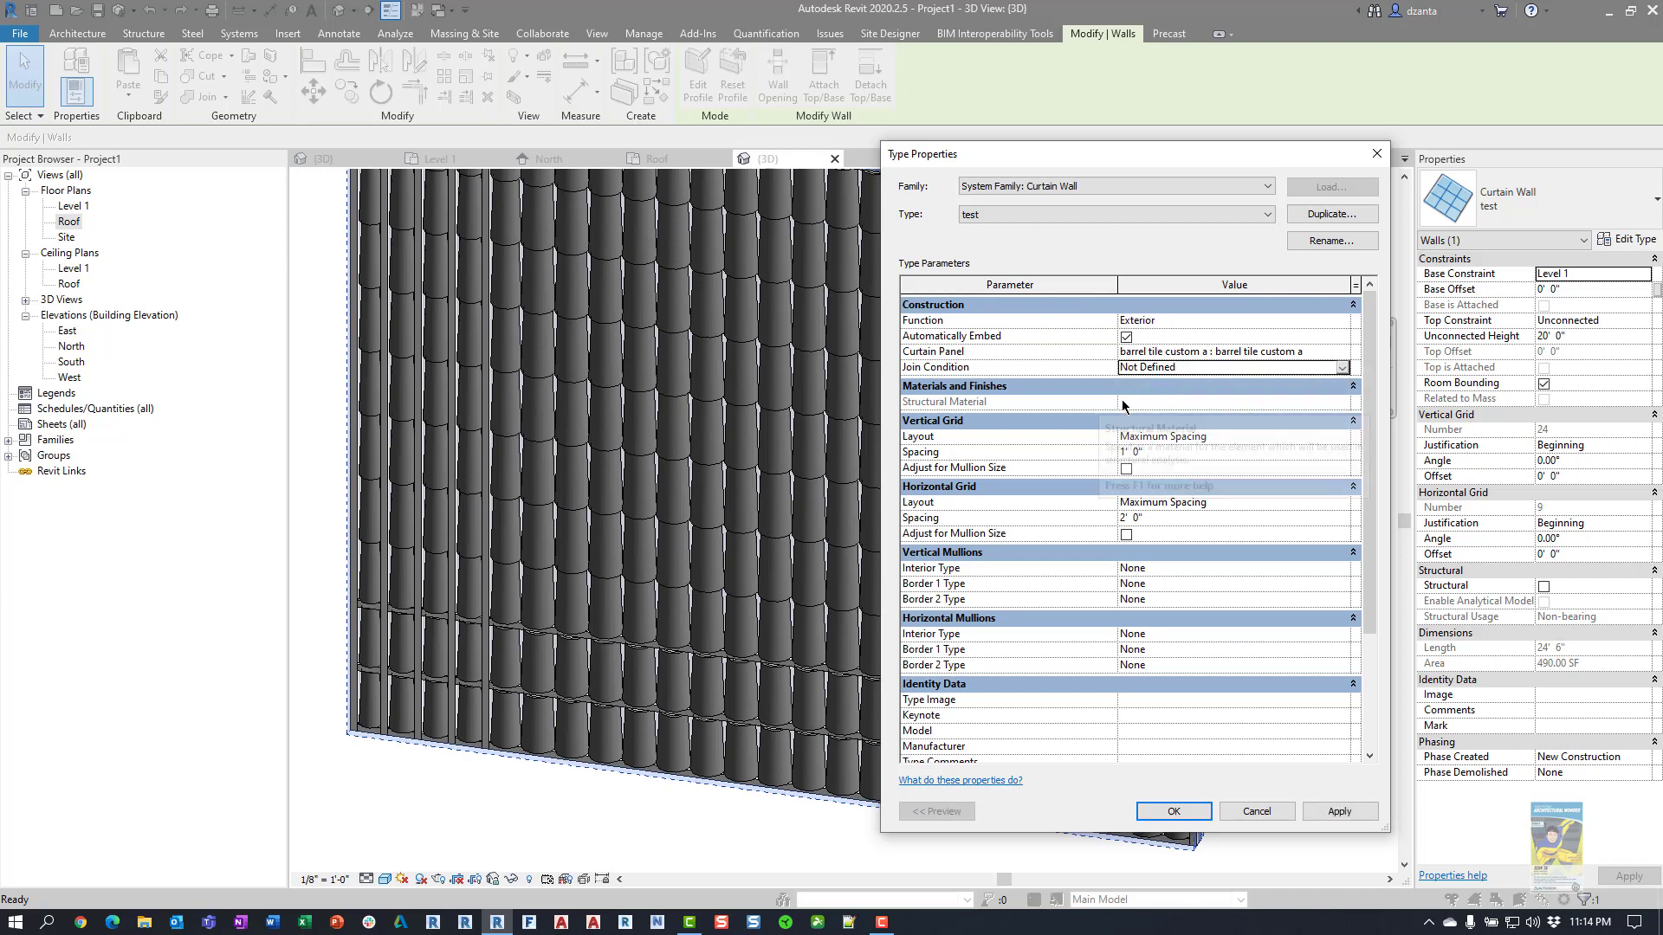
{"action": "left_click", "coordinate": [1173, 810]}
{"action": "left_click", "coordinate": [1248, 585]}
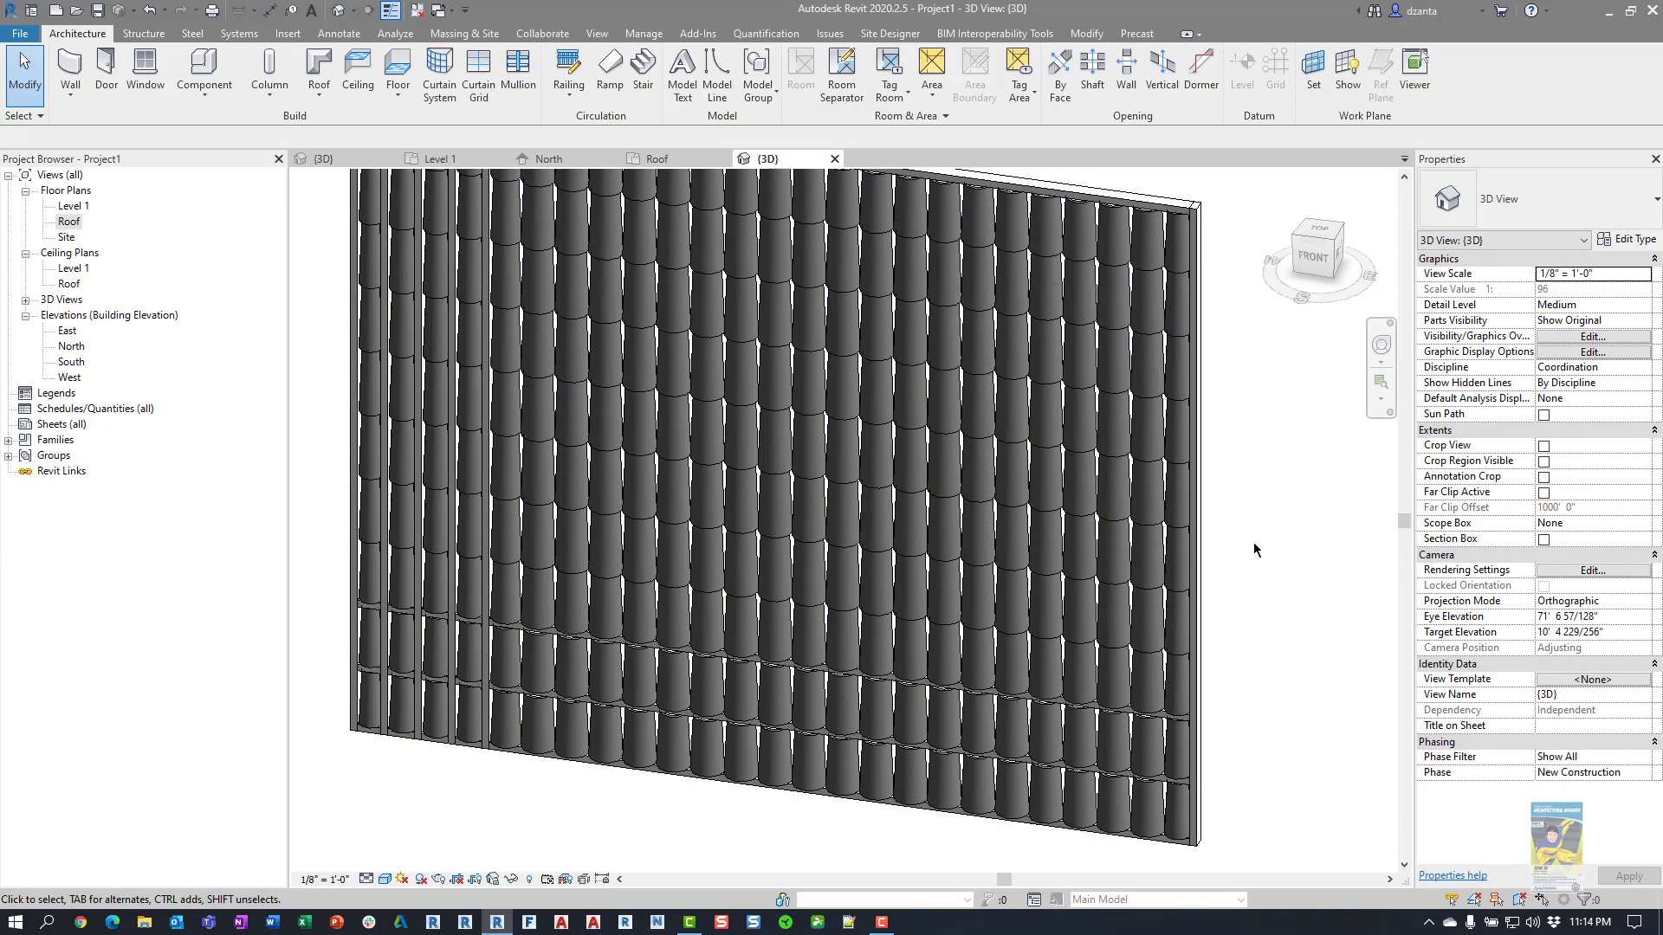
Select all mullions on the curtain wall's host from one border mullion and delete them
{"action": "left_click", "coordinate": [1203, 330]}
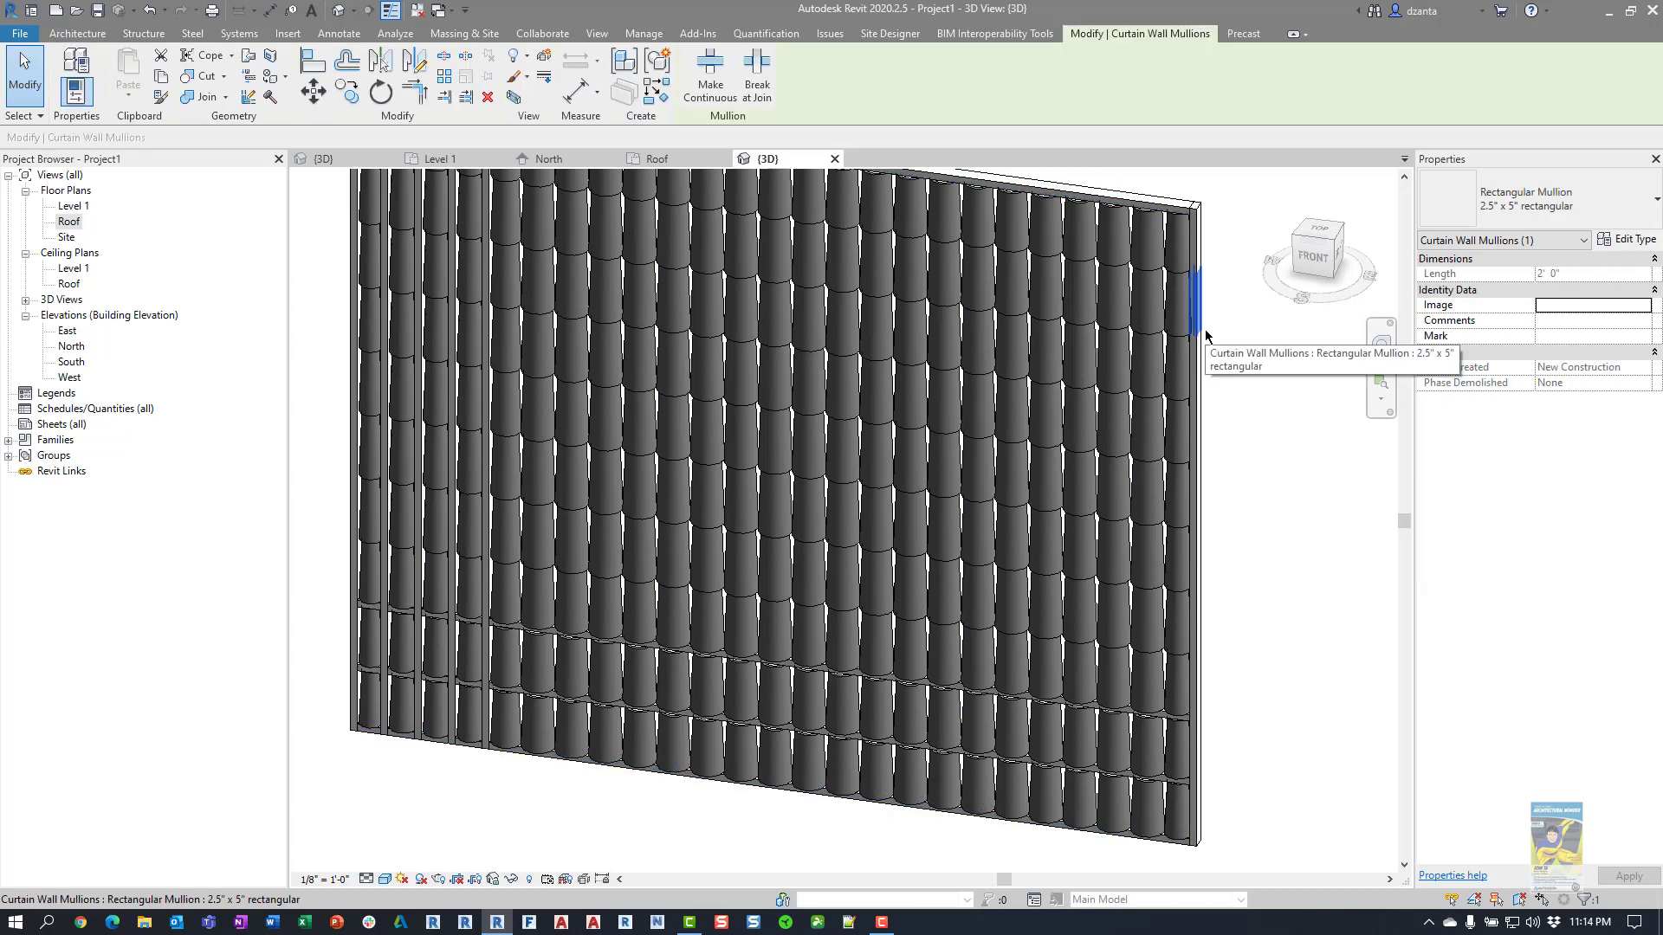
{"action": "right_click", "coordinate": [1204, 330]}
{"action": "mouse_move", "coordinate": [1315, 423]}
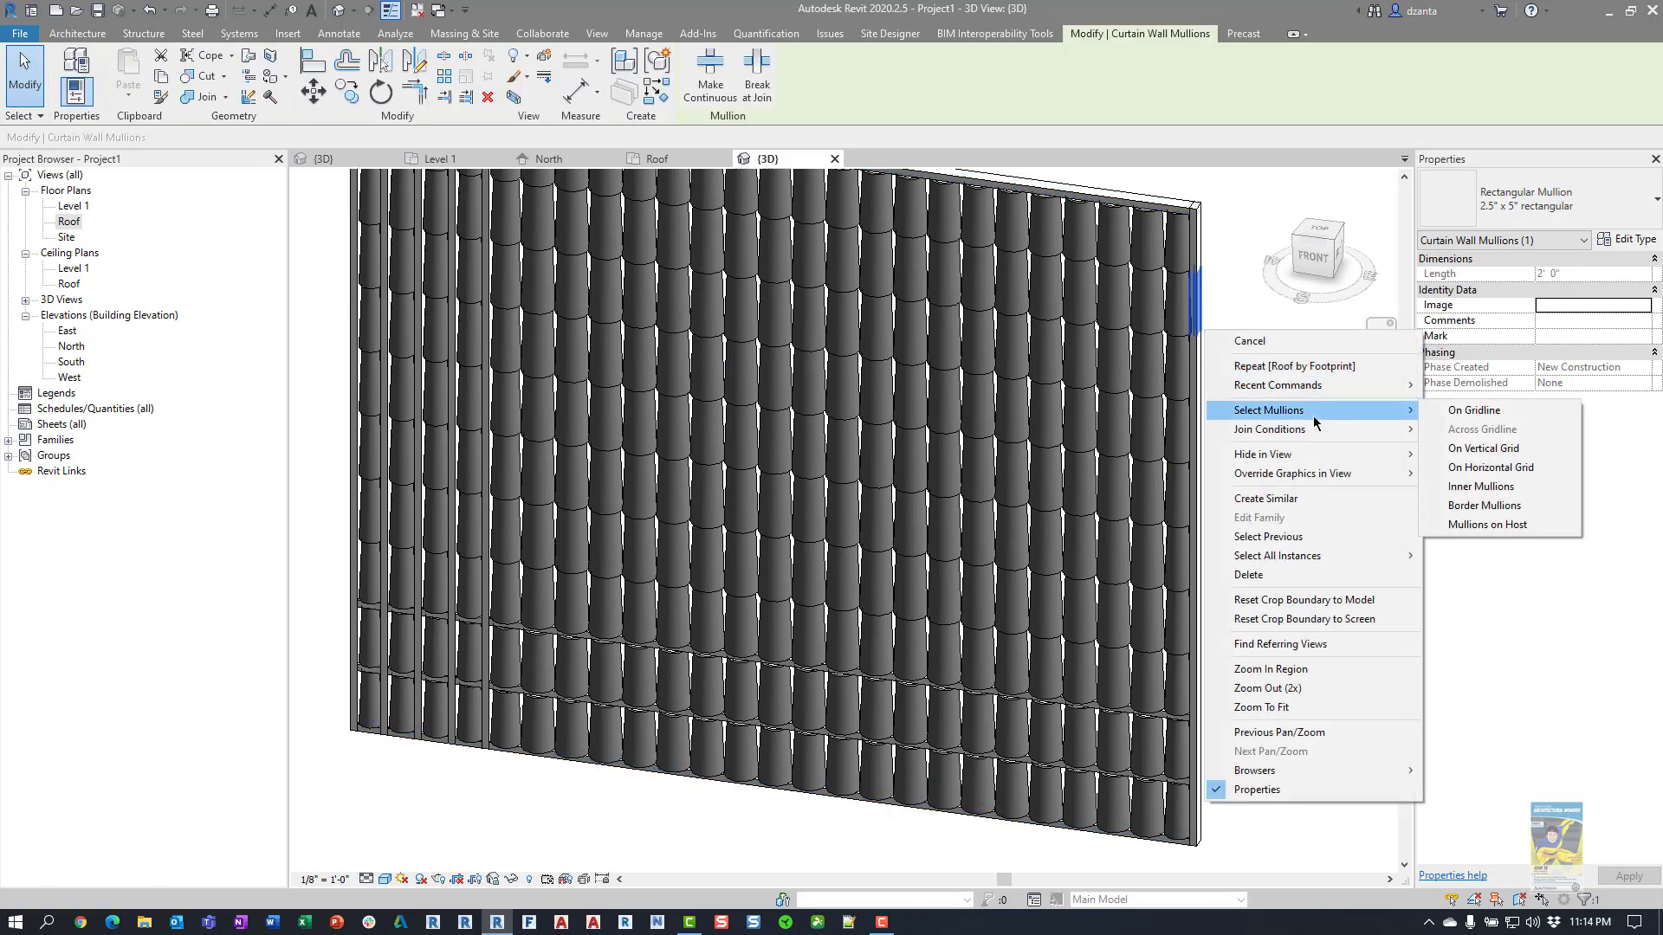
{"action": "left_click", "coordinate": [1481, 524]}
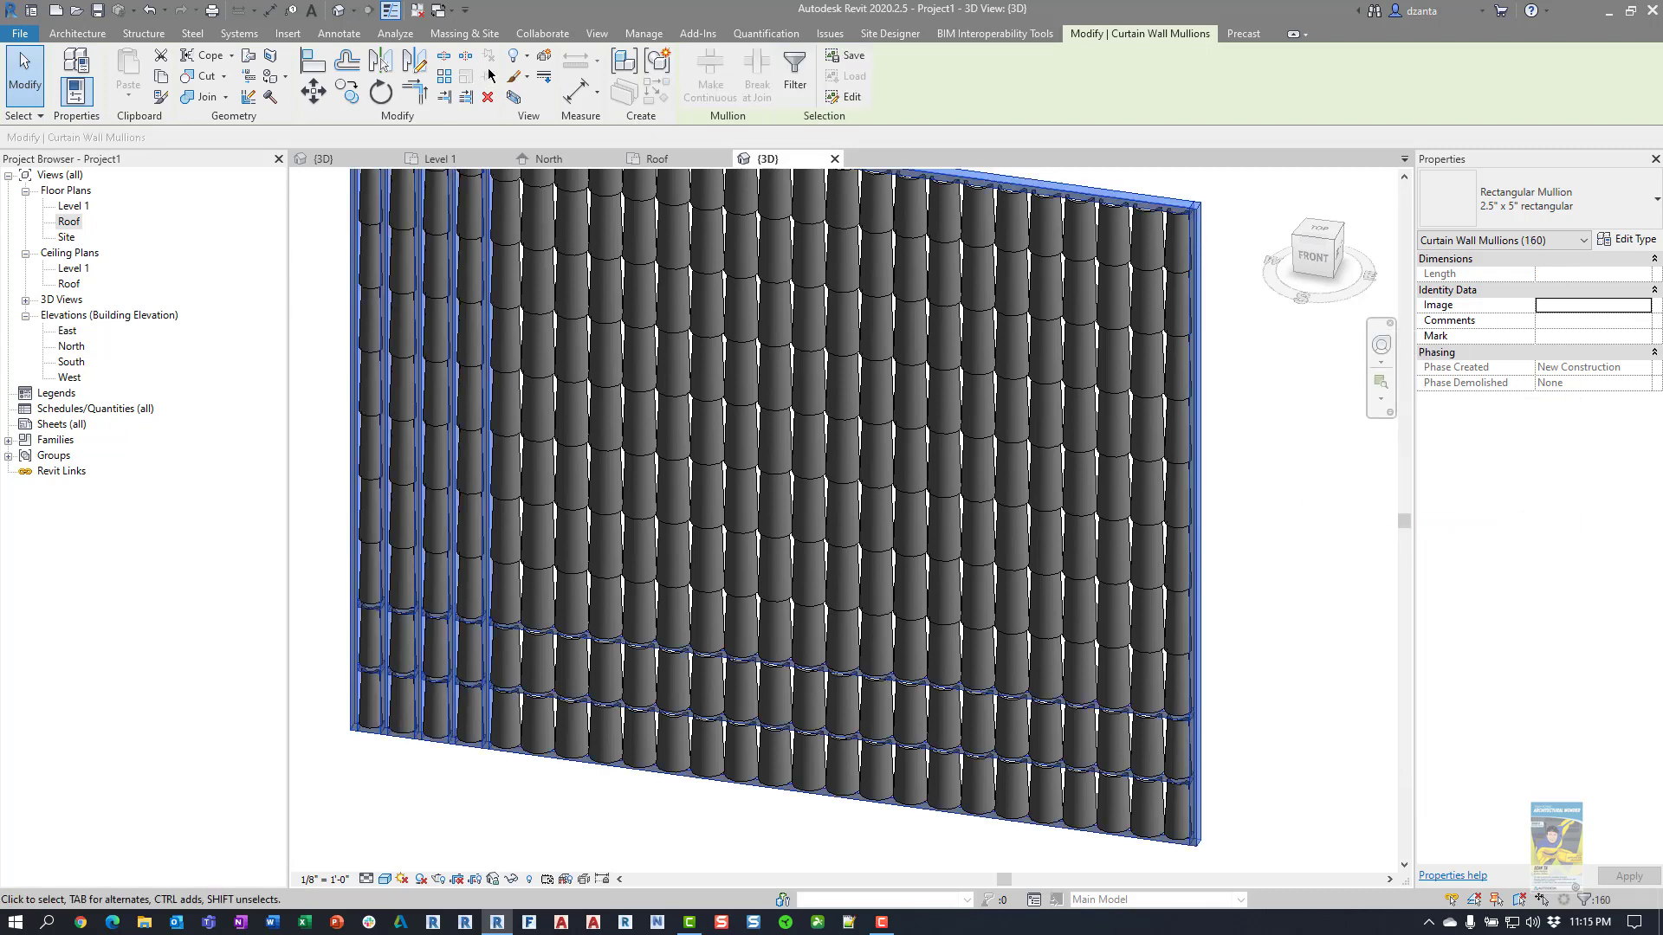
{"action": "key", "text": "Delete"}
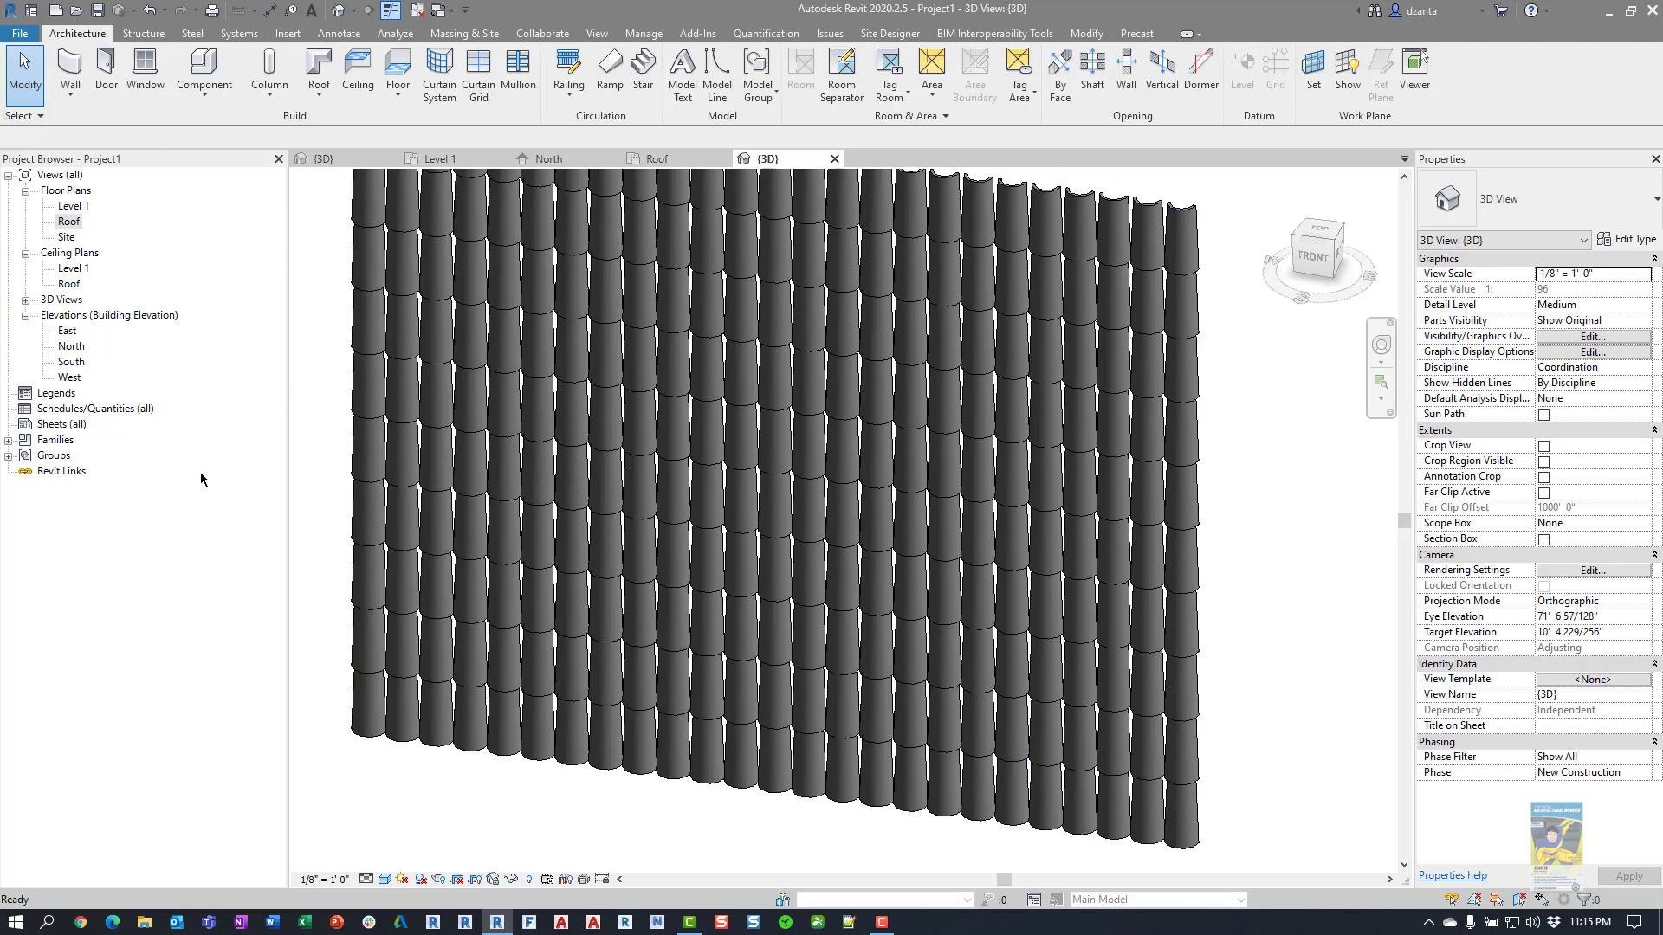
Examine the barrel tile panels on the curtain wall and the sloped roof, checking how neighbouring tiles meet
{"action": "middle_click_drag", "start_coordinate": [481, 598], "coordinate": [902, 567], "text": "shift"}
{"action": "scroll", "coordinate": [902, 568], "scroll_direction": "up", "scroll_amount": 8}
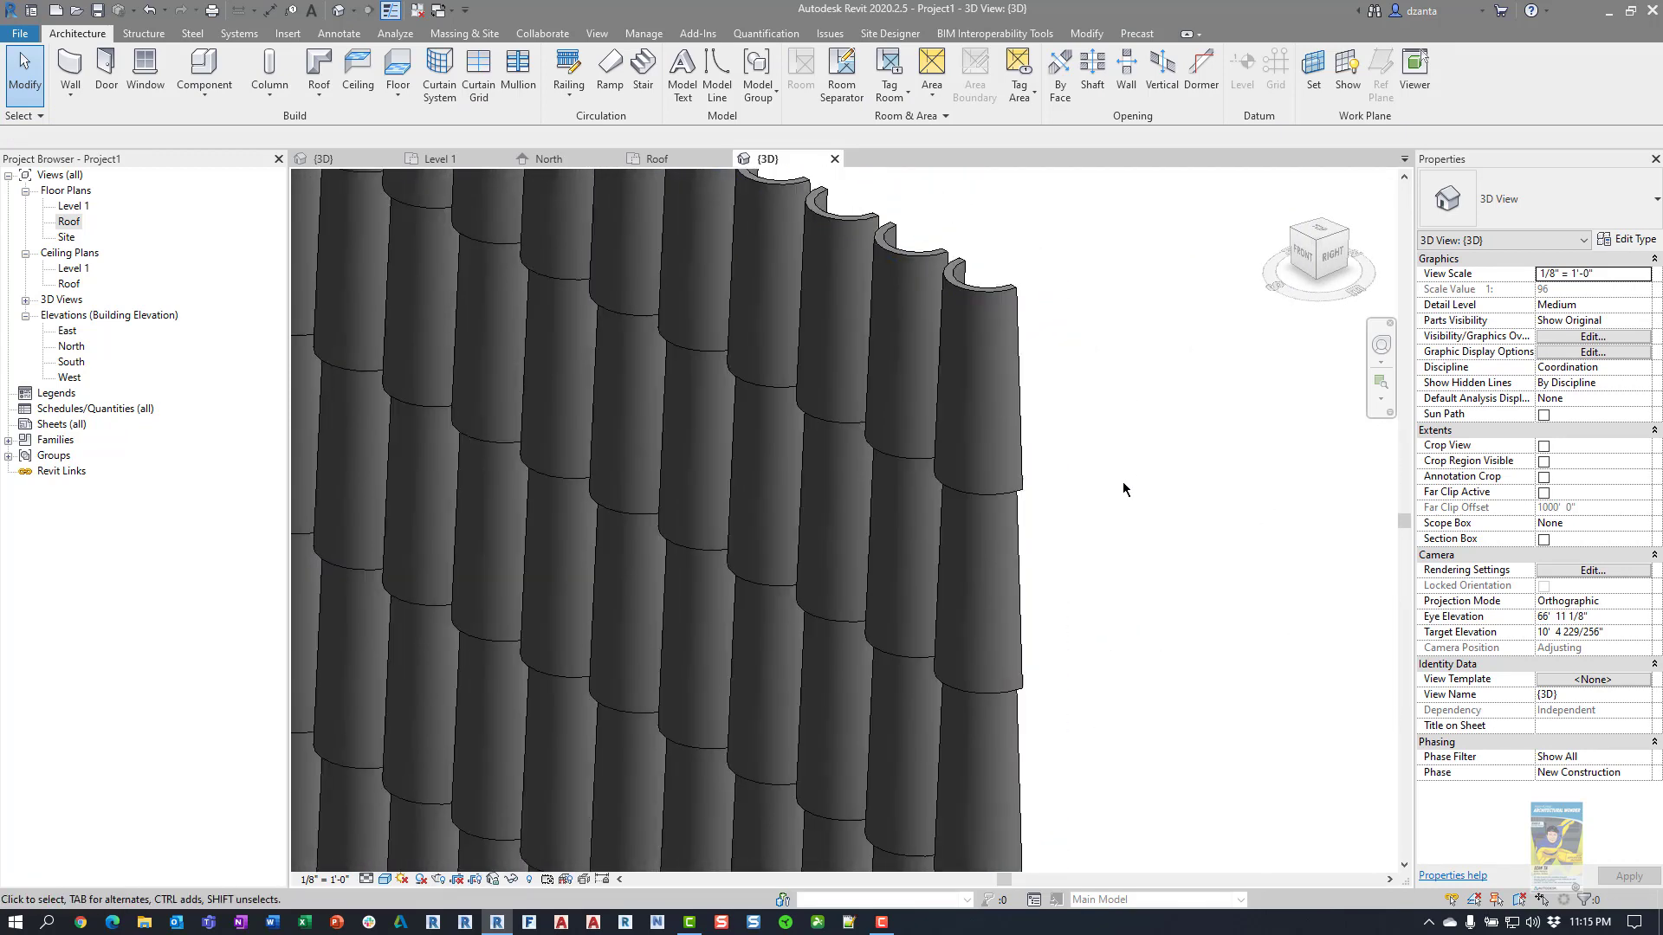
{"action": "scroll", "coordinate": [1124, 490], "scroll_direction": "down", "scroll_amount": 8}
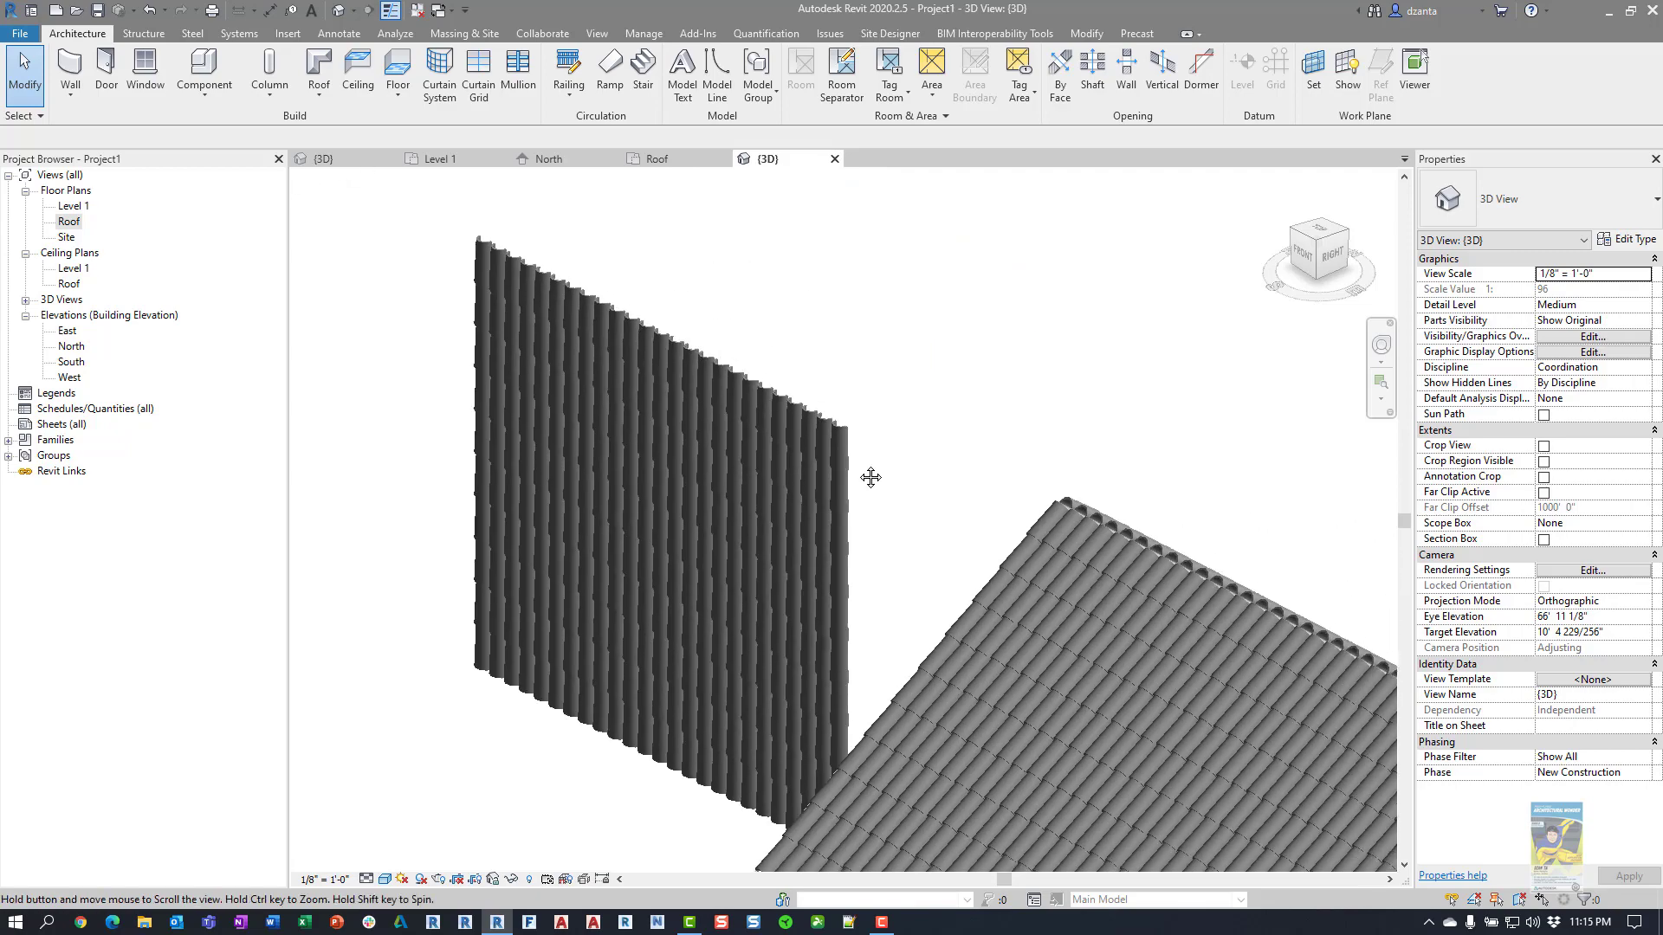
{"action": "scroll", "coordinate": [803, 406], "scroll_direction": "down", "scroll_amount": 3}
{"action": "middle_click_drag", "start_coordinate": [942, 532], "coordinate": [1120, 715], "text": "shift"}
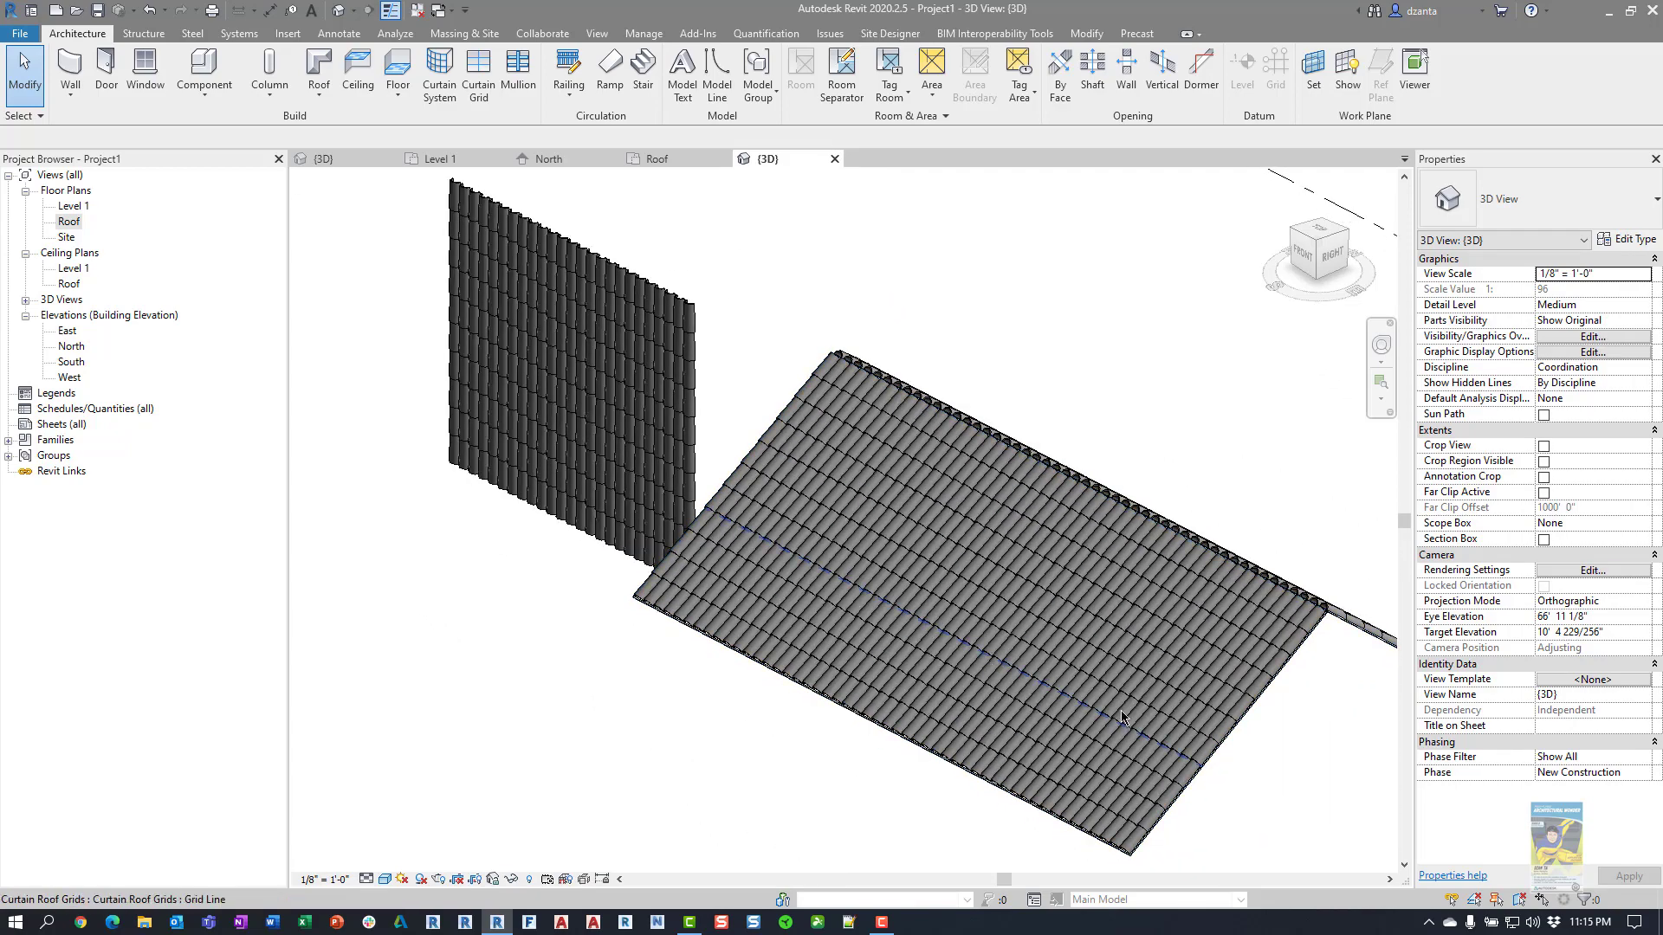
{"action": "scroll", "coordinate": [974, 651], "scroll_direction": "up", "scroll_amount": 3}
{"action": "scroll", "coordinate": [974, 652], "scroll_direction": "up", "scroll_amount": 5}
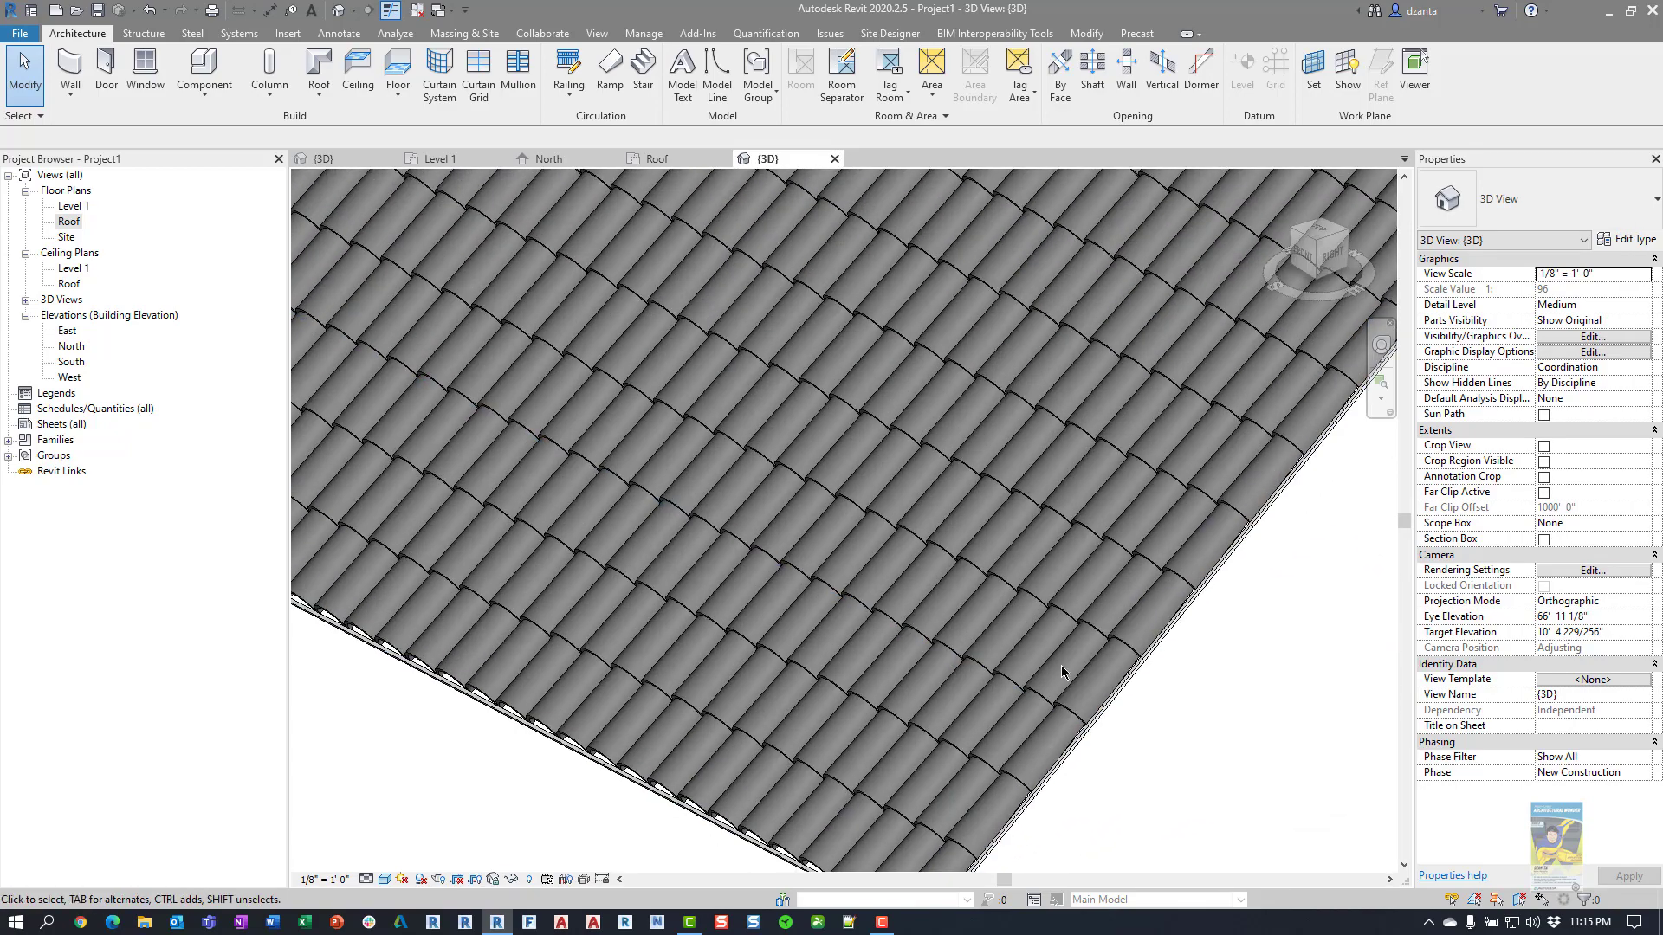
{"action": "scroll", "coordinate": [1088, 651], "scroll_direction": "up", "scroll_amount": 3}
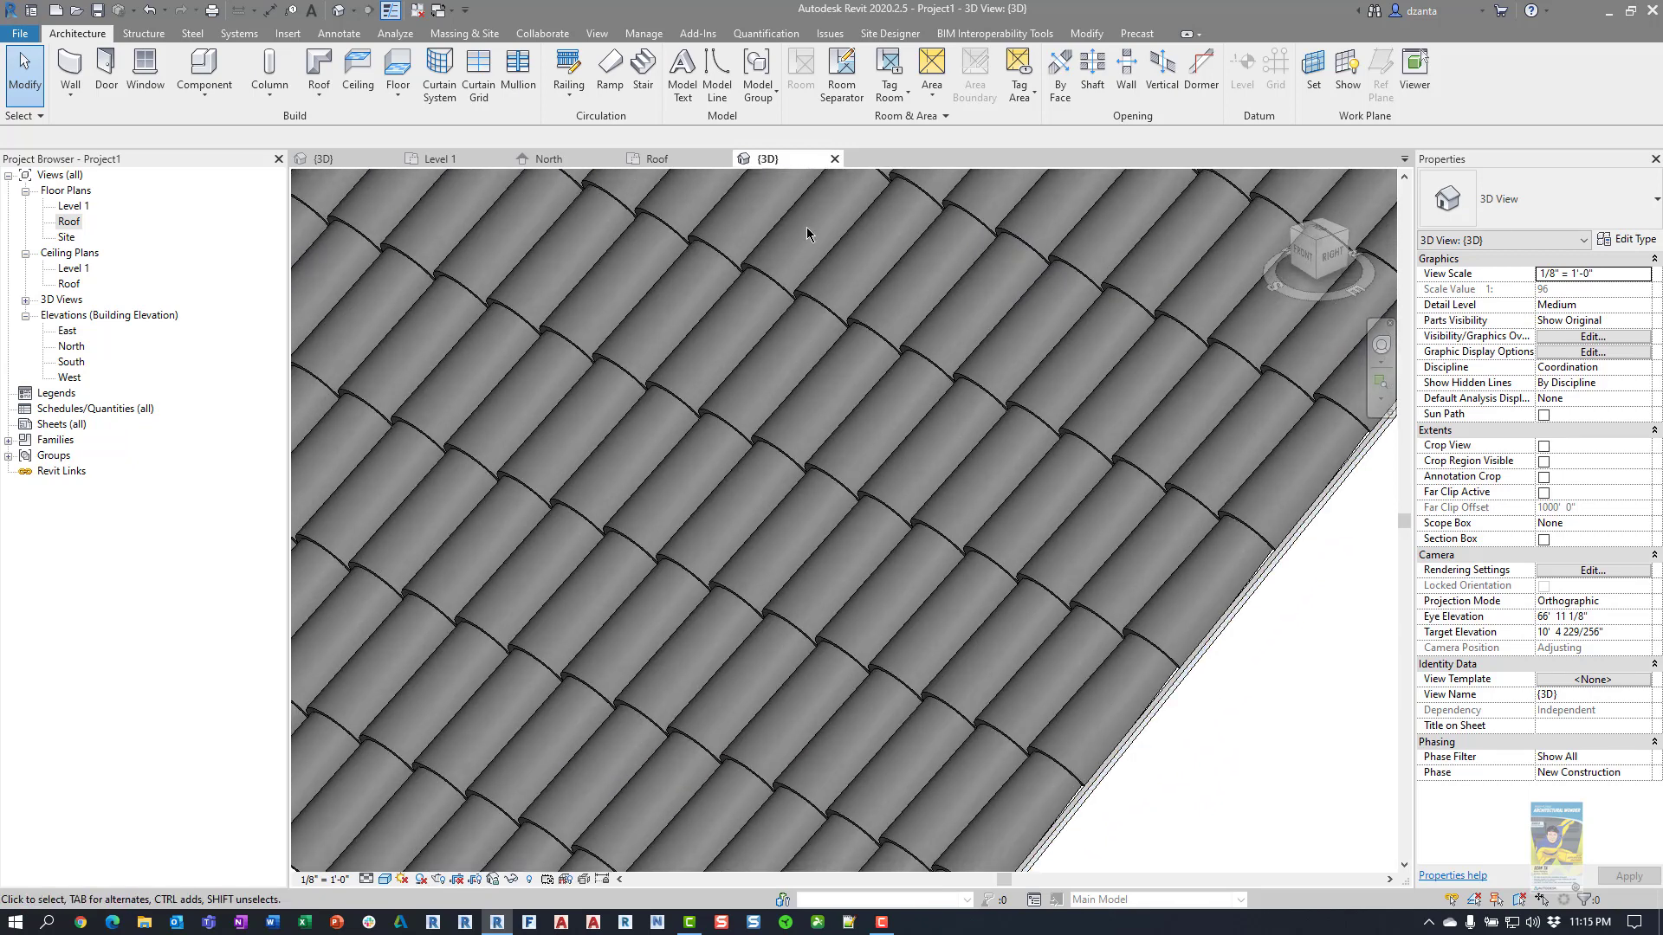
Switch to the barrel tile custom a family and open its Exterior elevation
{"action": "left_click", "coordinate": [323, 158]}
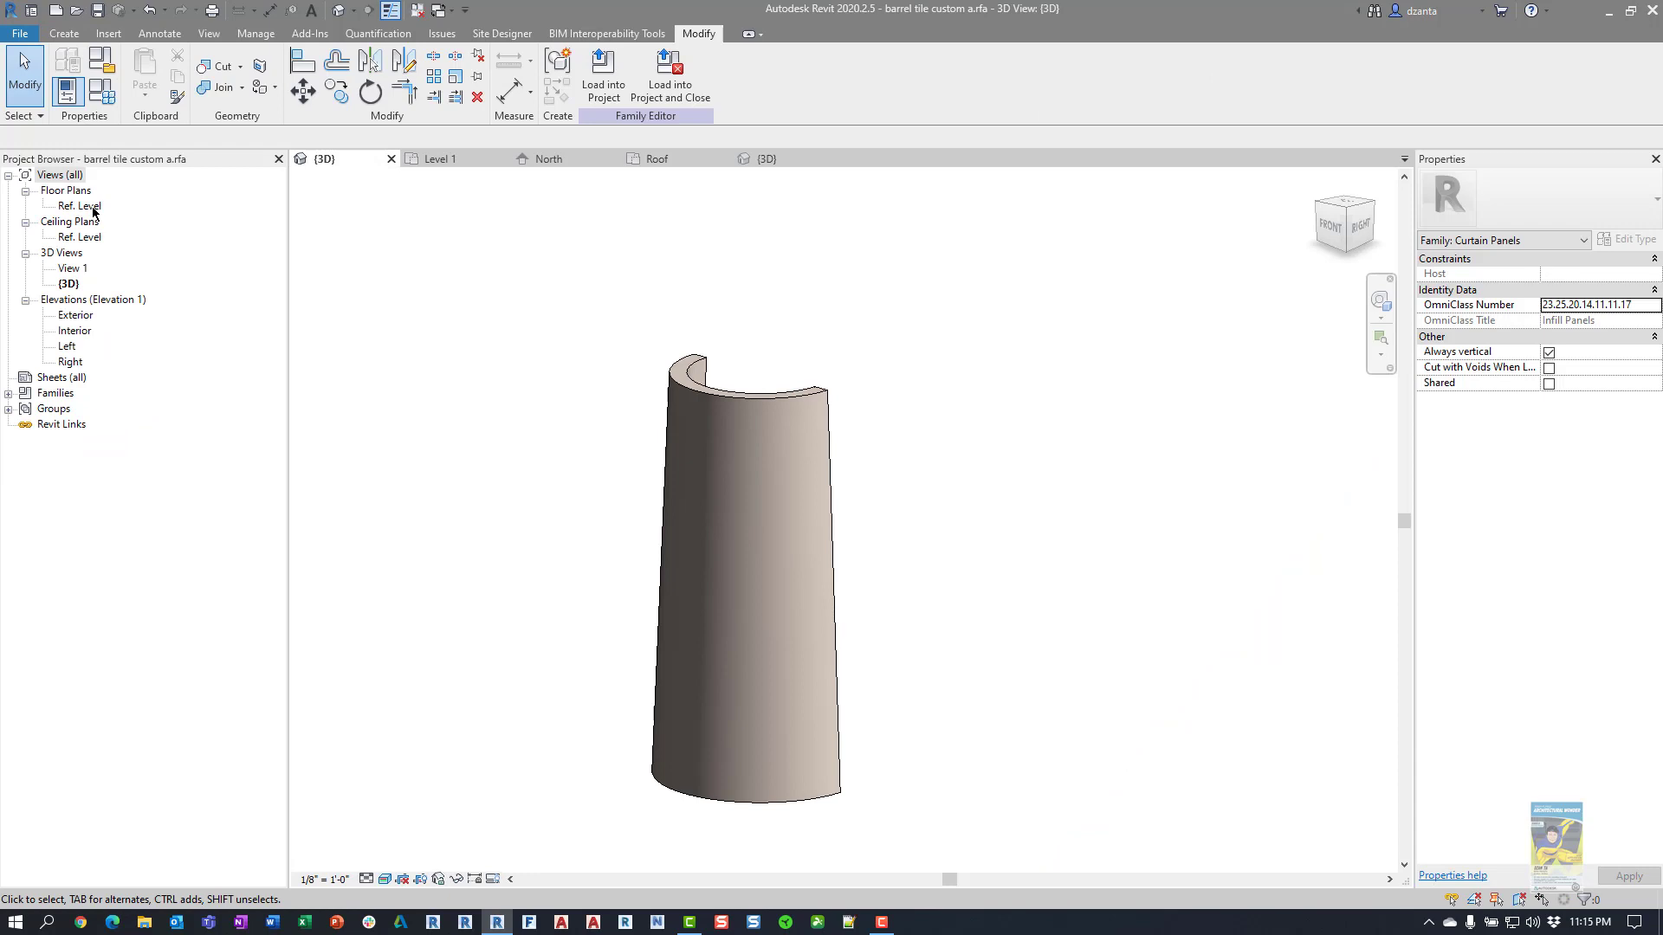
{"action": "double_click", "coordinate": [77, 315]}
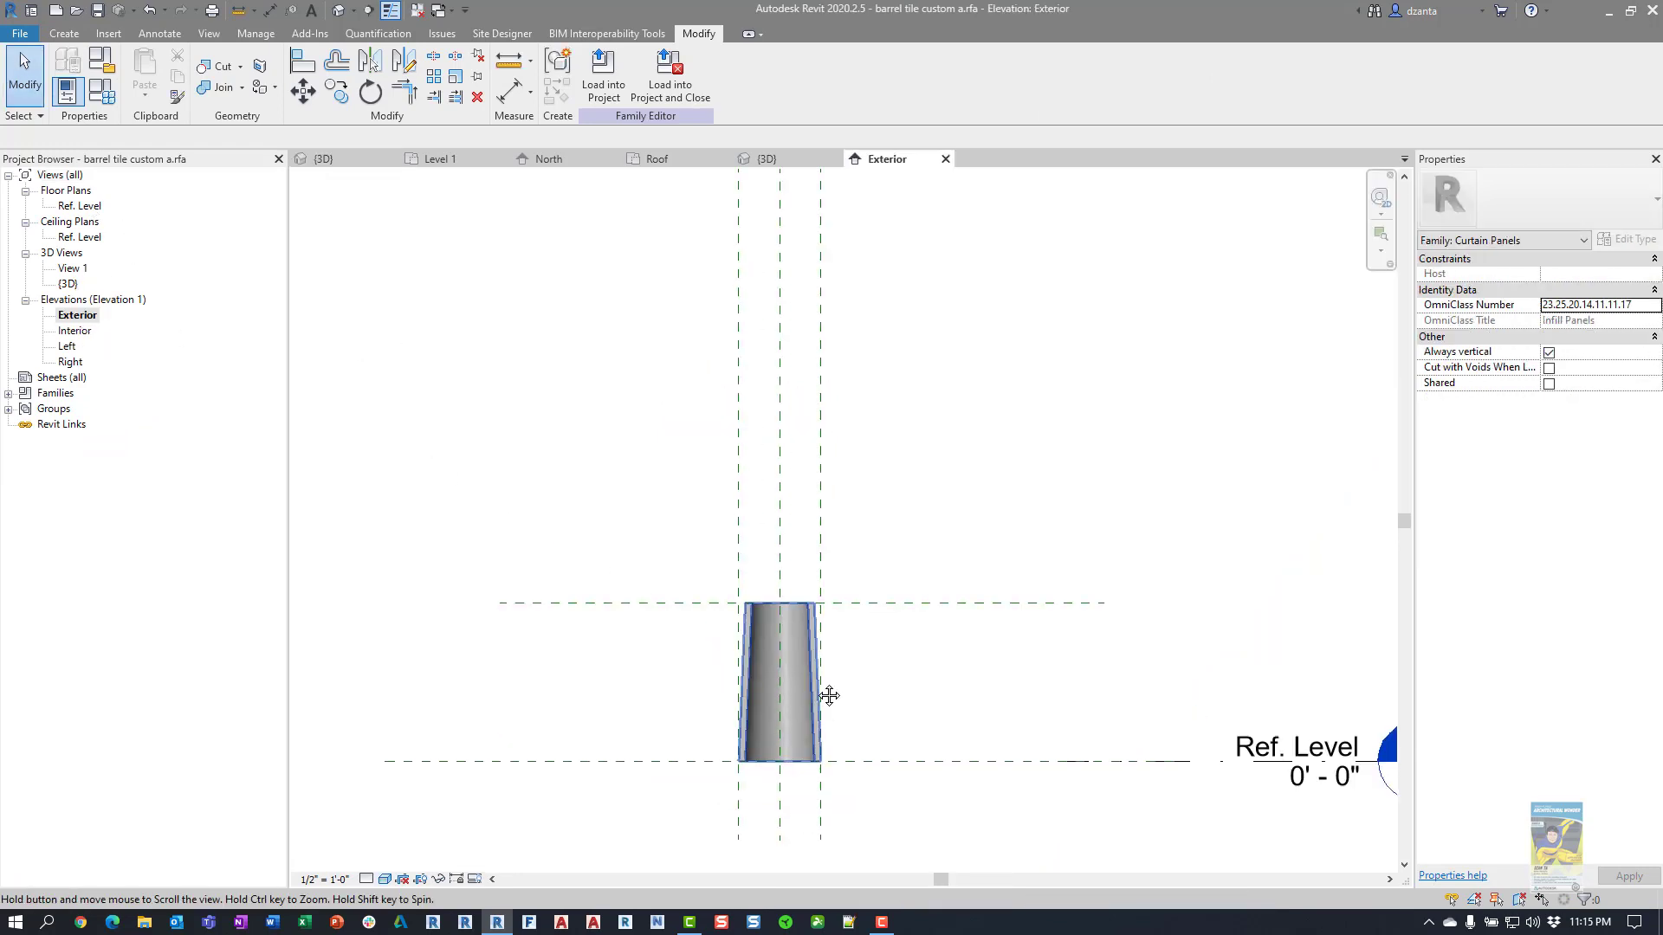
{"action": "scroll", "coordinate": [805, 698], "scroll_direction": "up", "scroll_amount": 3}
{"action": "scroll", "coordinate": [799, 526], "scroll_direction": "up", "scroll_amount": 1}
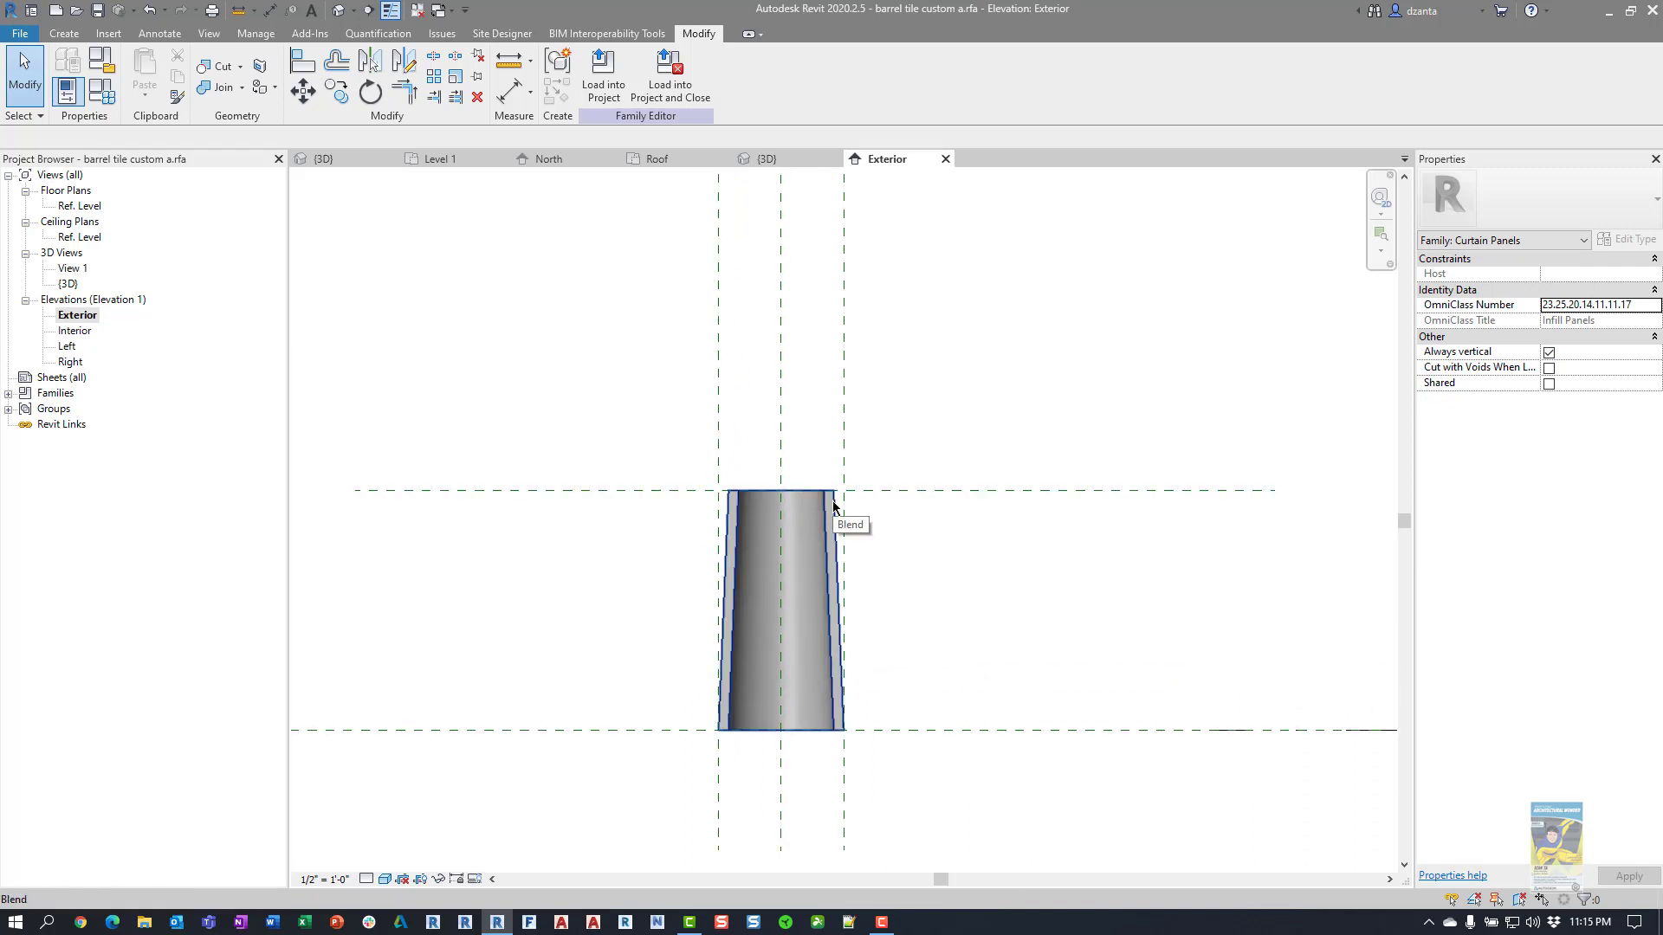
{"action": "scroll", "coordinate": [779, 548], "scroll_direction": "up", "scroll_amount": 1}
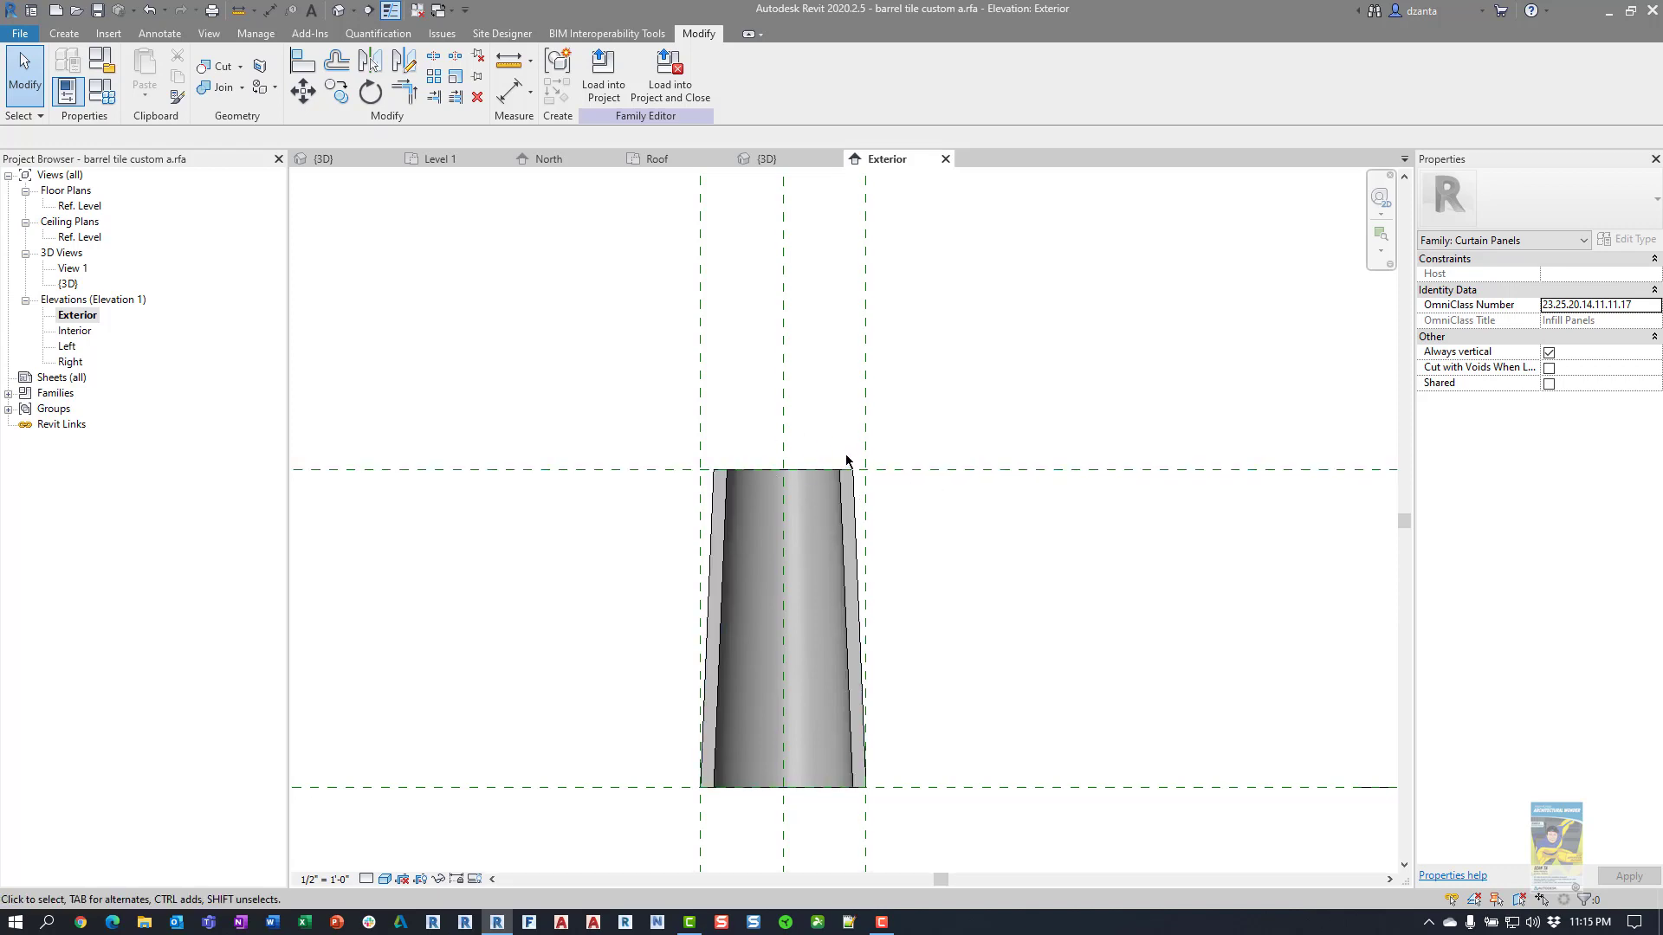
Stretch the tile blend to about 1' 9 11/16" at its second end and -2 37/64" at its first end, removing the constraints
{"action": "left_click", "coordinate": [851, 483]}
{"action": "left_click_drag", "start_coordinate": [789, 469], "coordinate": [784, 177]}
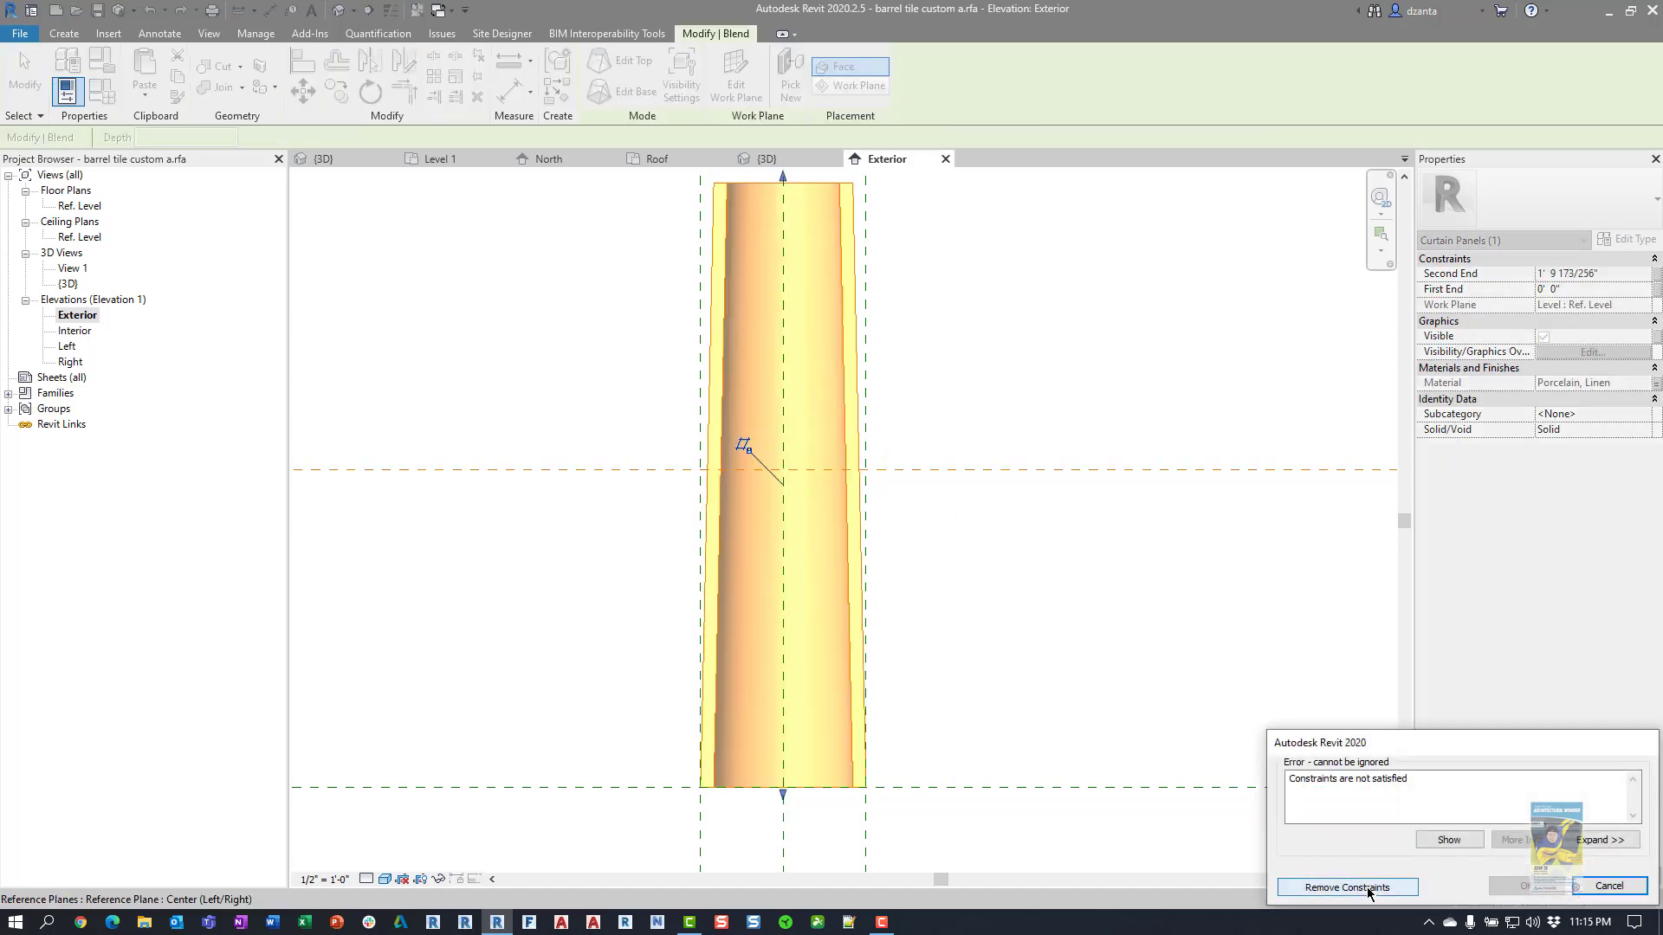
{"action": "left_click", "coordinate": [1347, 887]}
{"action": "left_click_drag", "start_coordinate": [782, 803], "coordinate": [783, 823]}
{"action": "left_click", "coordinate": [1347, 887]}
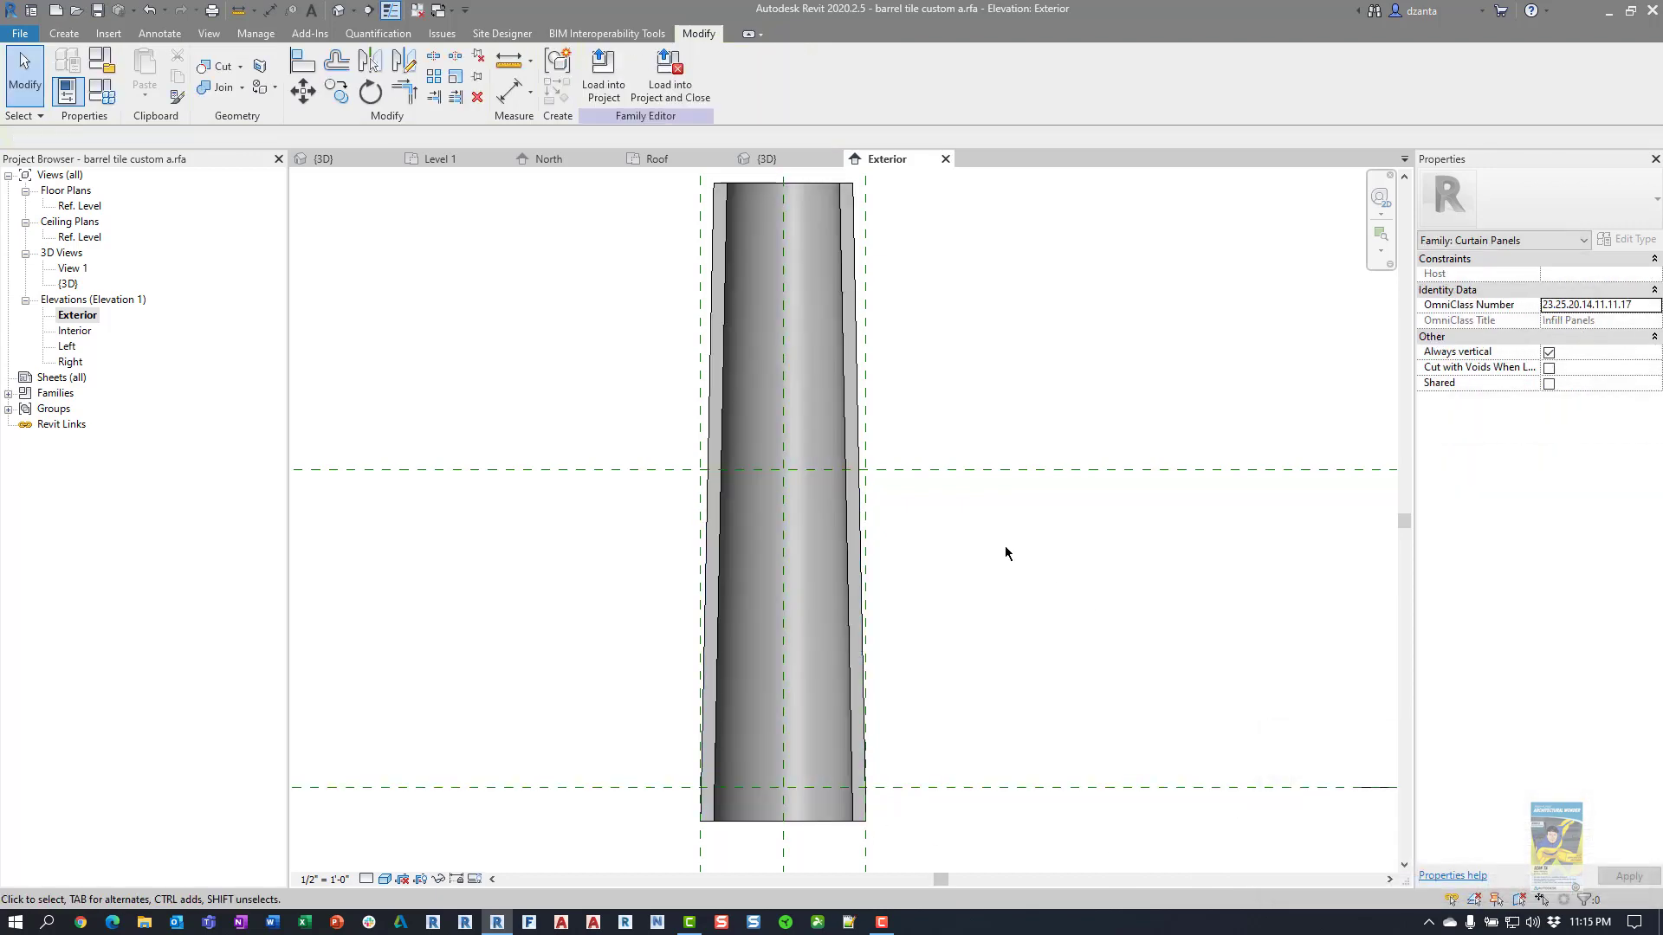
Draw horizontal reference planes about 1 3/32" above the panel's upper reference plane and about 1 13/32" below Ref. Level
{"action": "scroll", "coordinate": [979, 528], "scroll_direction": "down", "scroll_amount": 1}
{"action": "scroll", "coordinate": [883, 342], "scroll_direction": "up", "scroll_amount": 1}
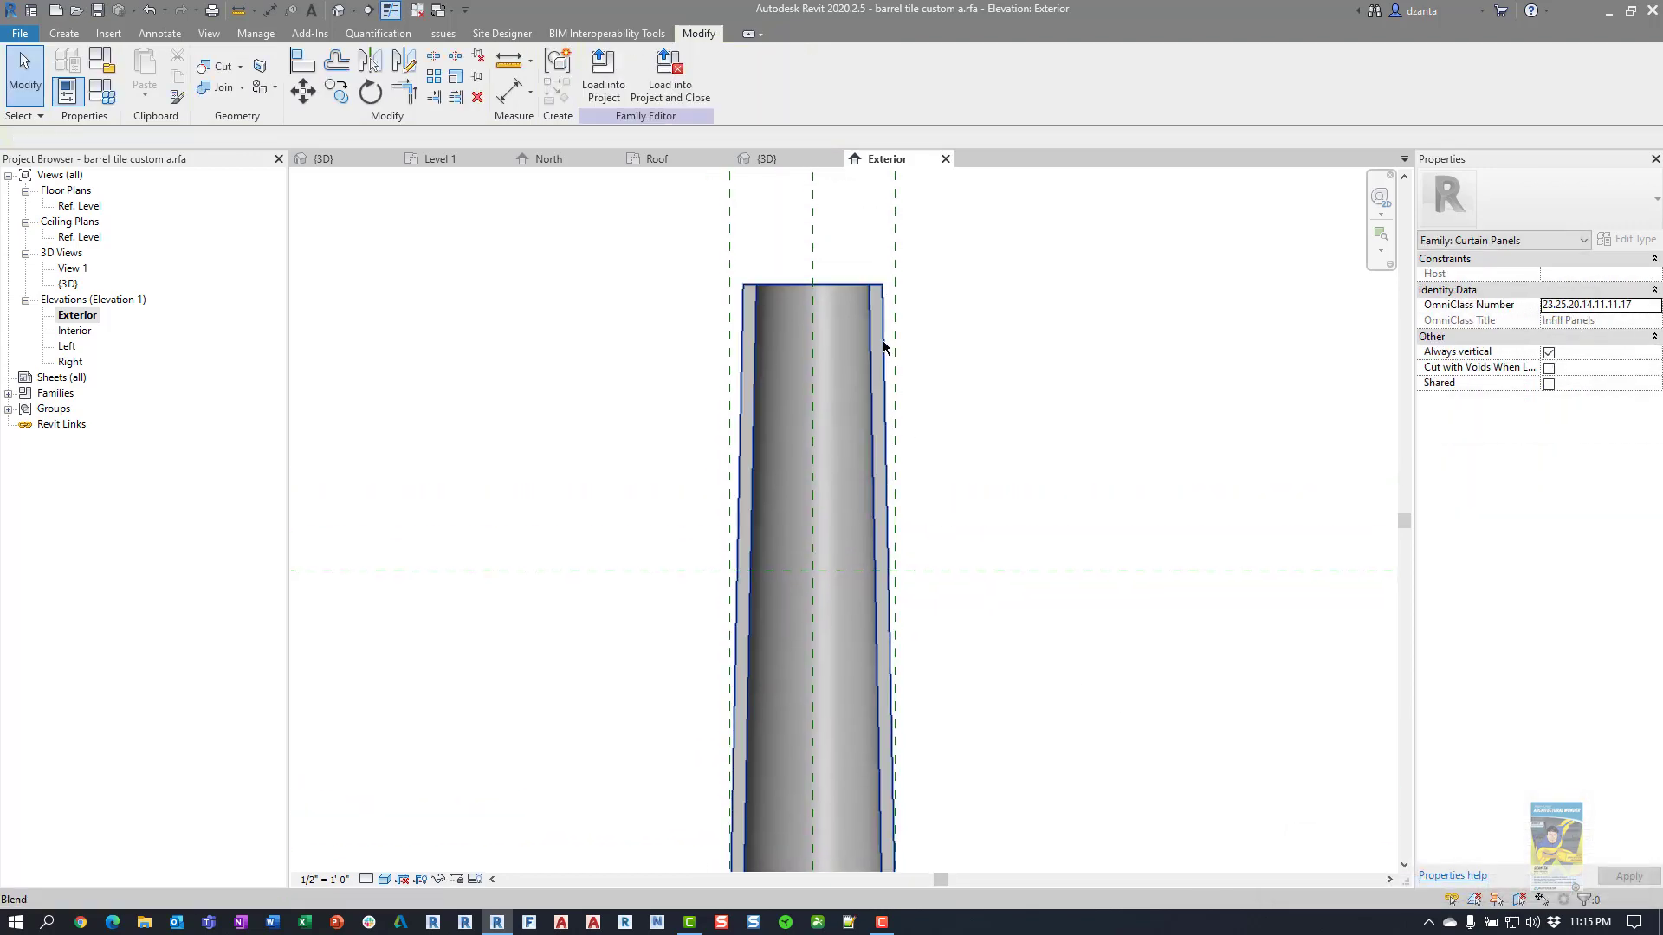
{"action": "left_click", "coordinate": [958, 315]}
{"action": "key", "text": "r"}
{"action": "key", "text": "p"}
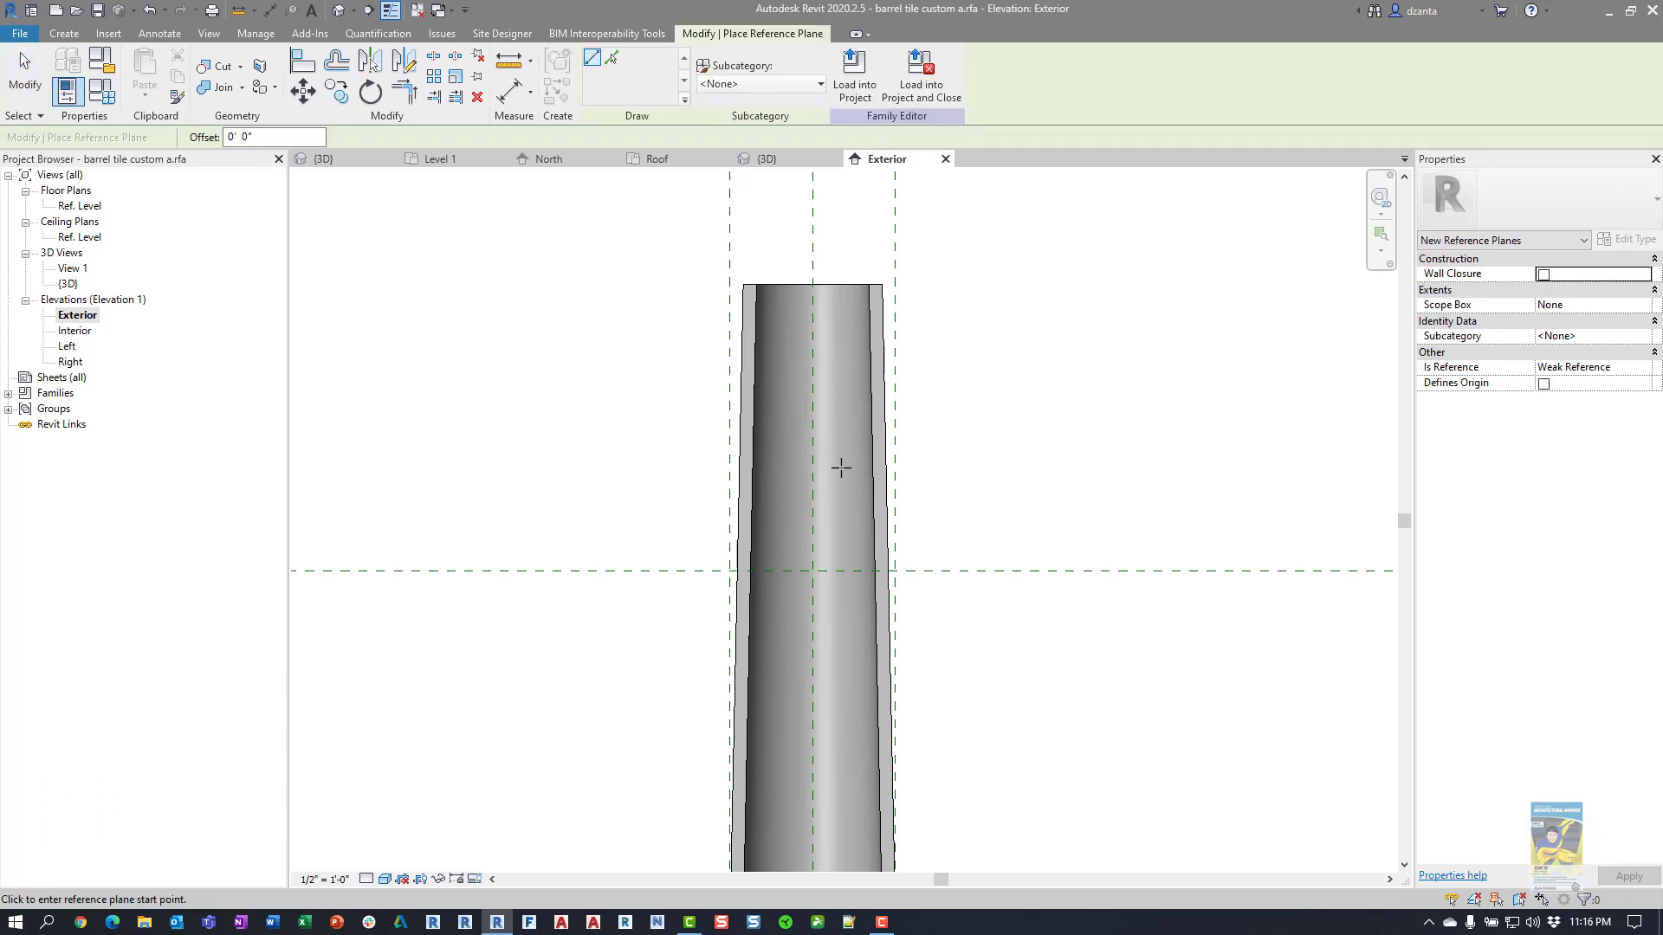
{"action": "left_click", "coordinate": [695, 556]}
{"action": "left_click", "coordinate": [978, 558]}
{"action": "scroll", "coordinate": [758, 579], "scroll_direction": "down", "scroll_amount": 3}
{"action": "left_click", "coordinate": [692, 638]}
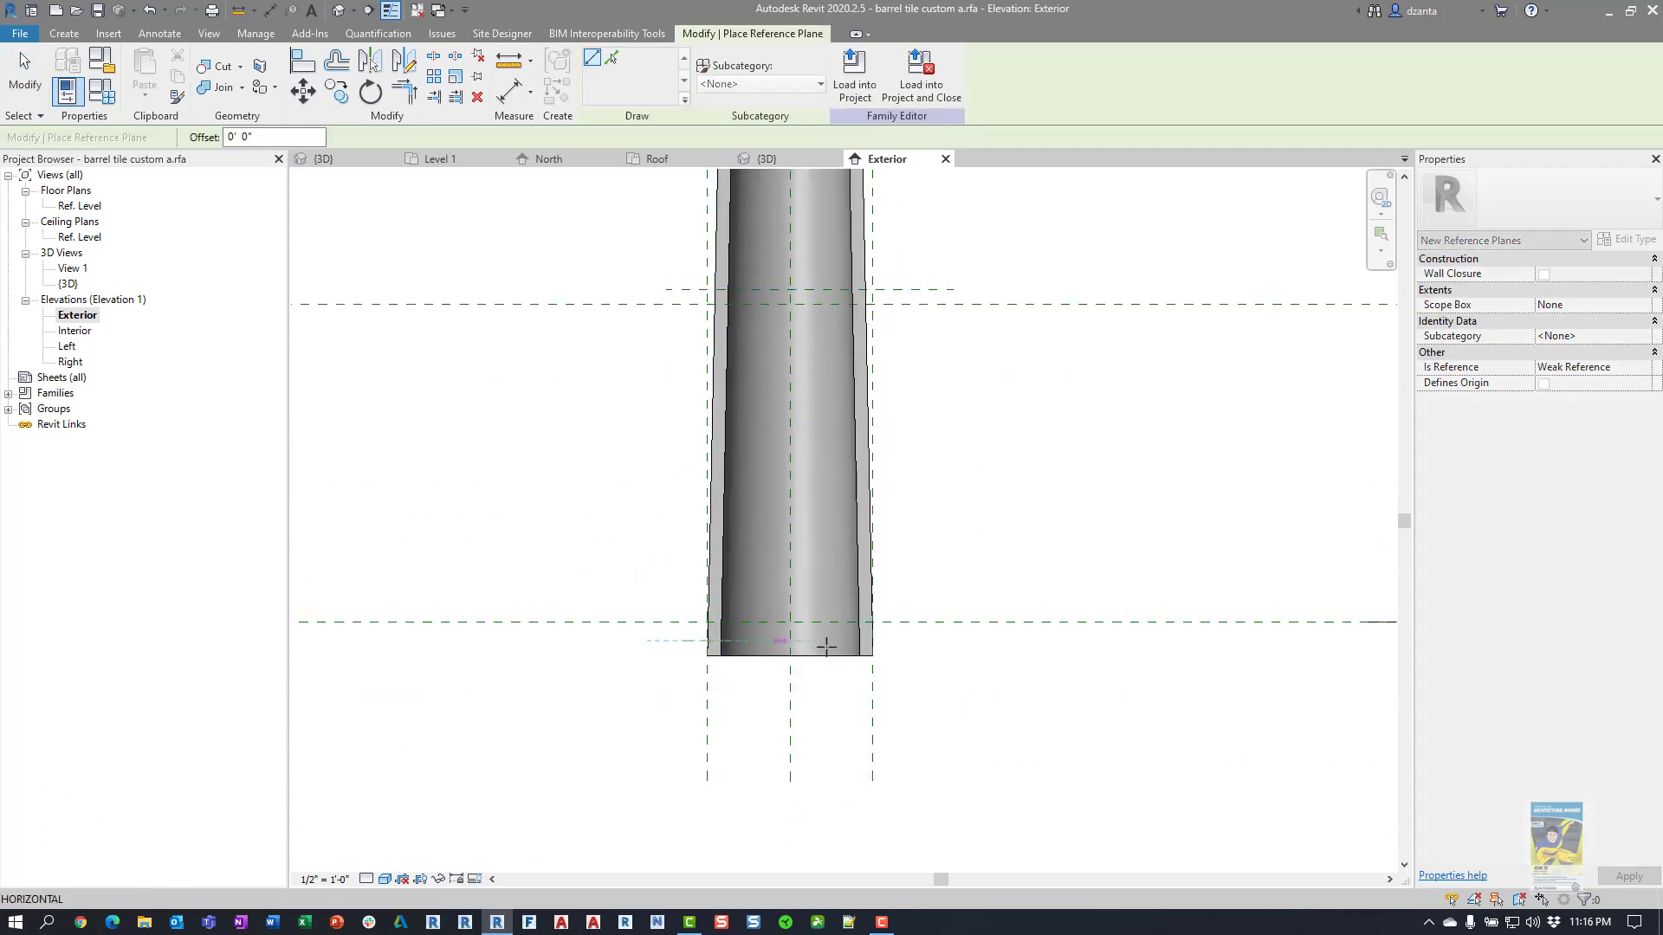
{"action": "left_click", "coordinate": [920, 640]}
{"action": "key", "text": "Escape"}
{"action": "key", "text": "Escape"}
{"action": "scroll", "coordinate": [912, 606], "scroll_direction": "down", "scroll_amount": 1}
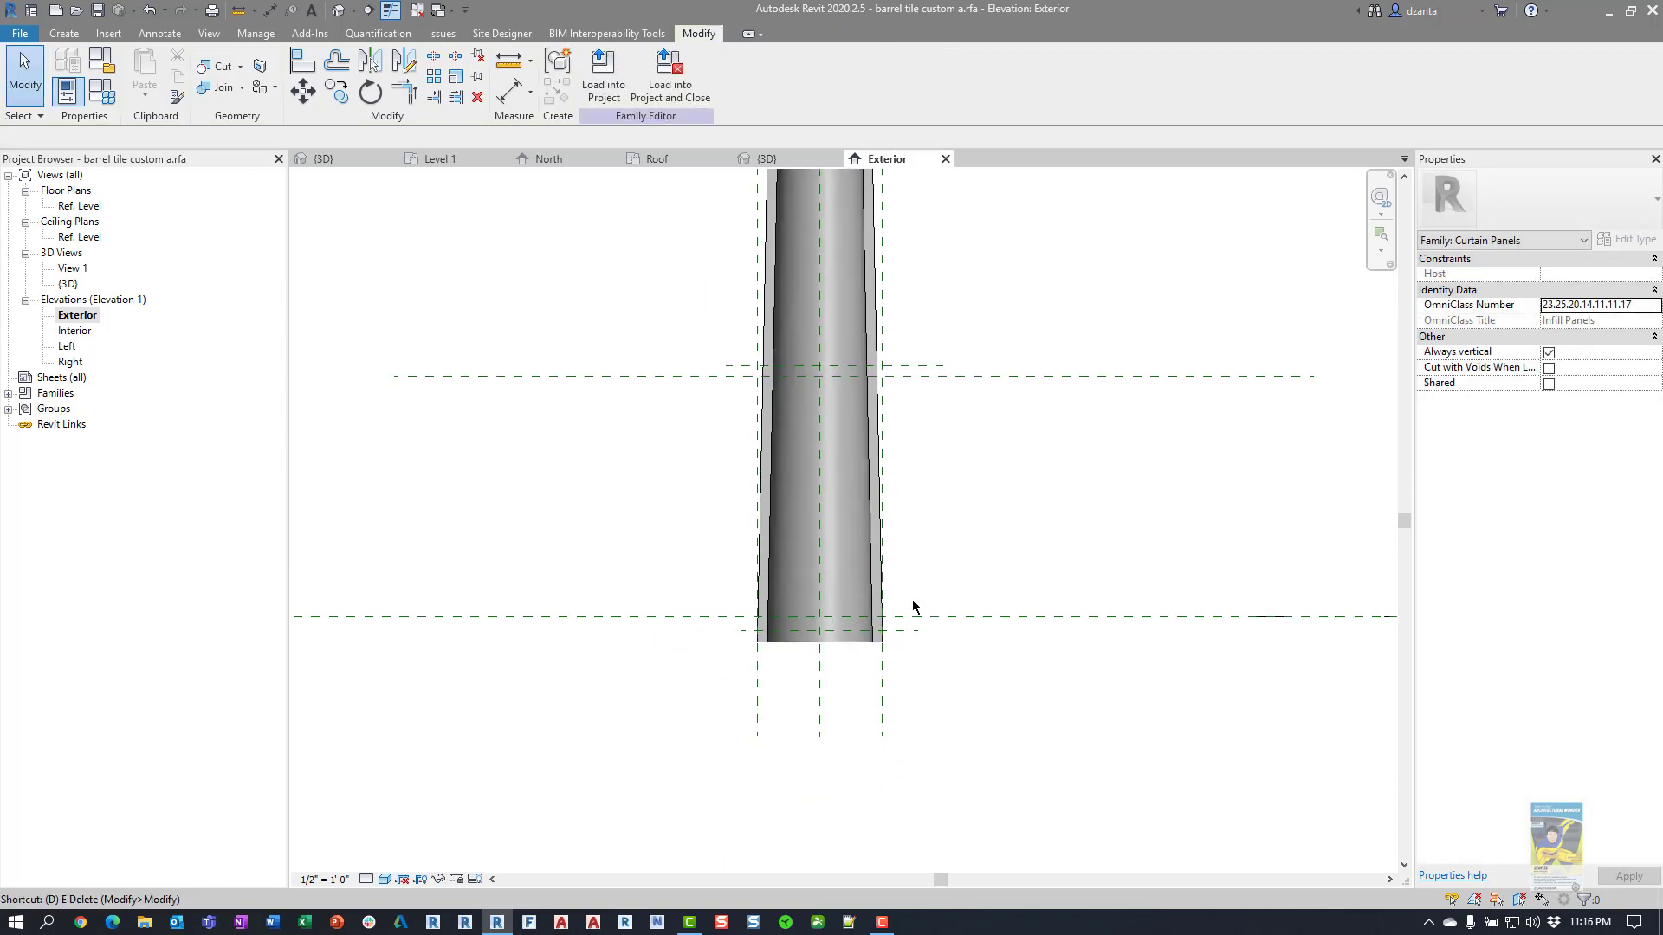
Dimension the offsets from the upper and lower panel reference planes to the adjacent new reference planes
{"action": "key", "text": "d"}
{"action": "key", "text": "i"}
{"action": "left_click", "coordinate": [926, 376]}
{"action": "left_click", "coordinate": [925, 366]}
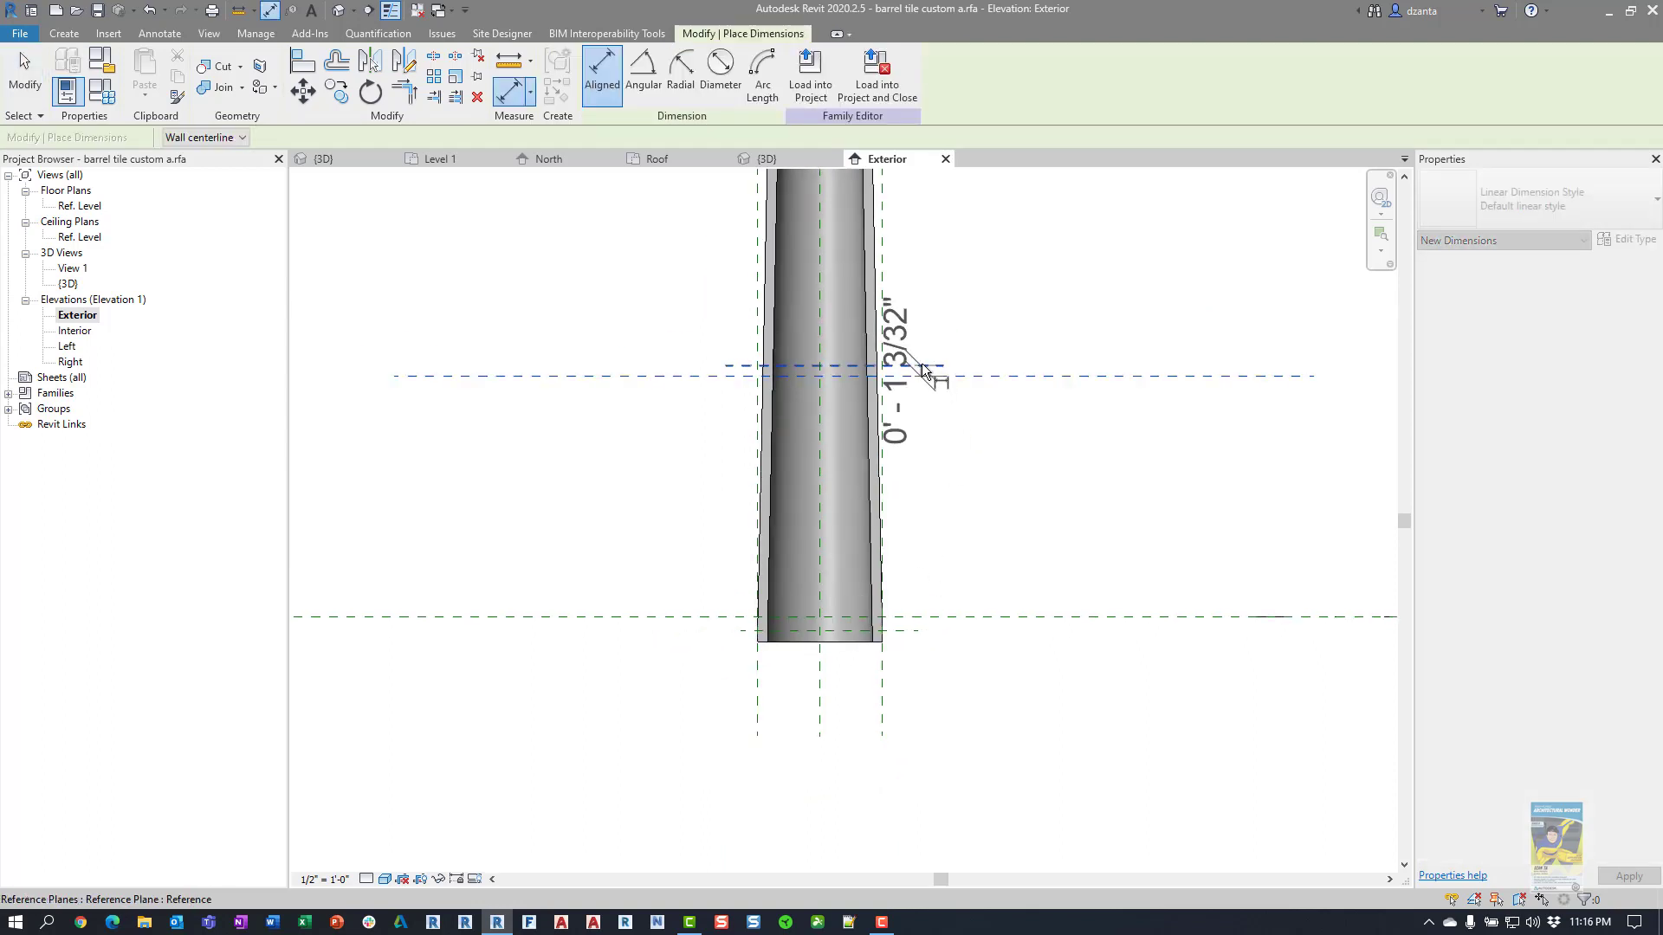
{"action": "left_click", "coordinate": [1020, 308]}
{"action": "left_click", "coordinate": [921, 631]}
{"action": "left_click", "coordinate": [941, 616]}
{"action": "left_click", "coordinate": [1032, 565]}
{"action": "key", "text": "Escape"}
Create an Overlap type parameter from the upper offset dimension and label the lower offset dimension with it too
{"action": "left_click", "coordinate": [996, 381]}
{"action": "left_click", "coordinate": [767, 72]}
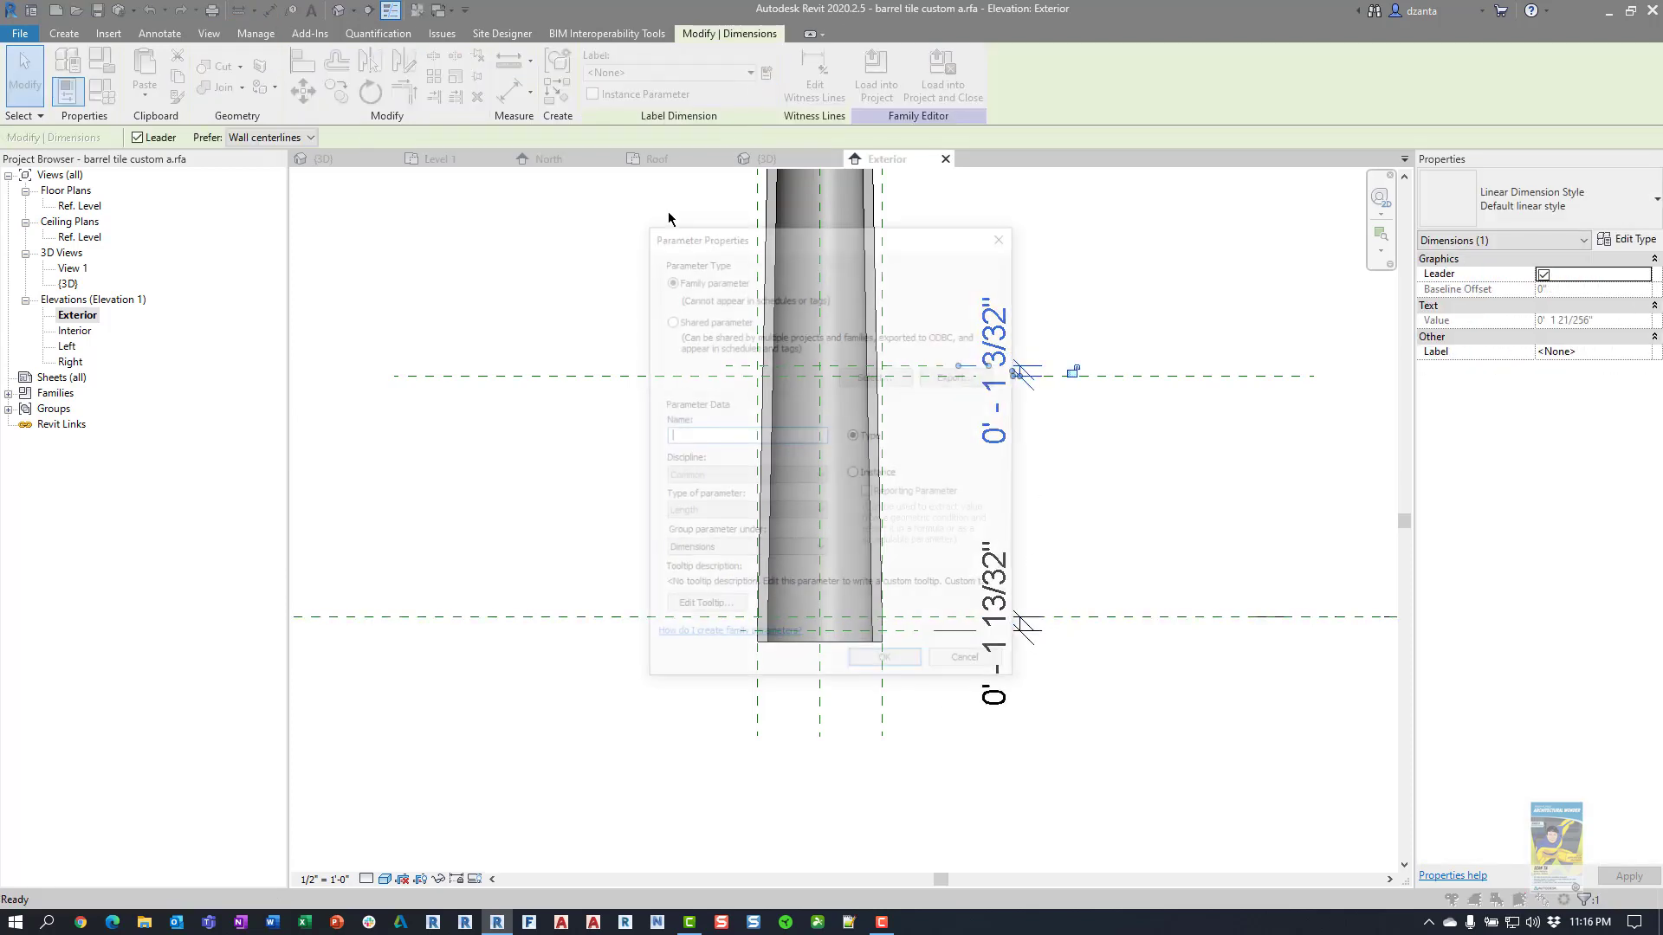
{"action": "type", "text": "Overlap"}
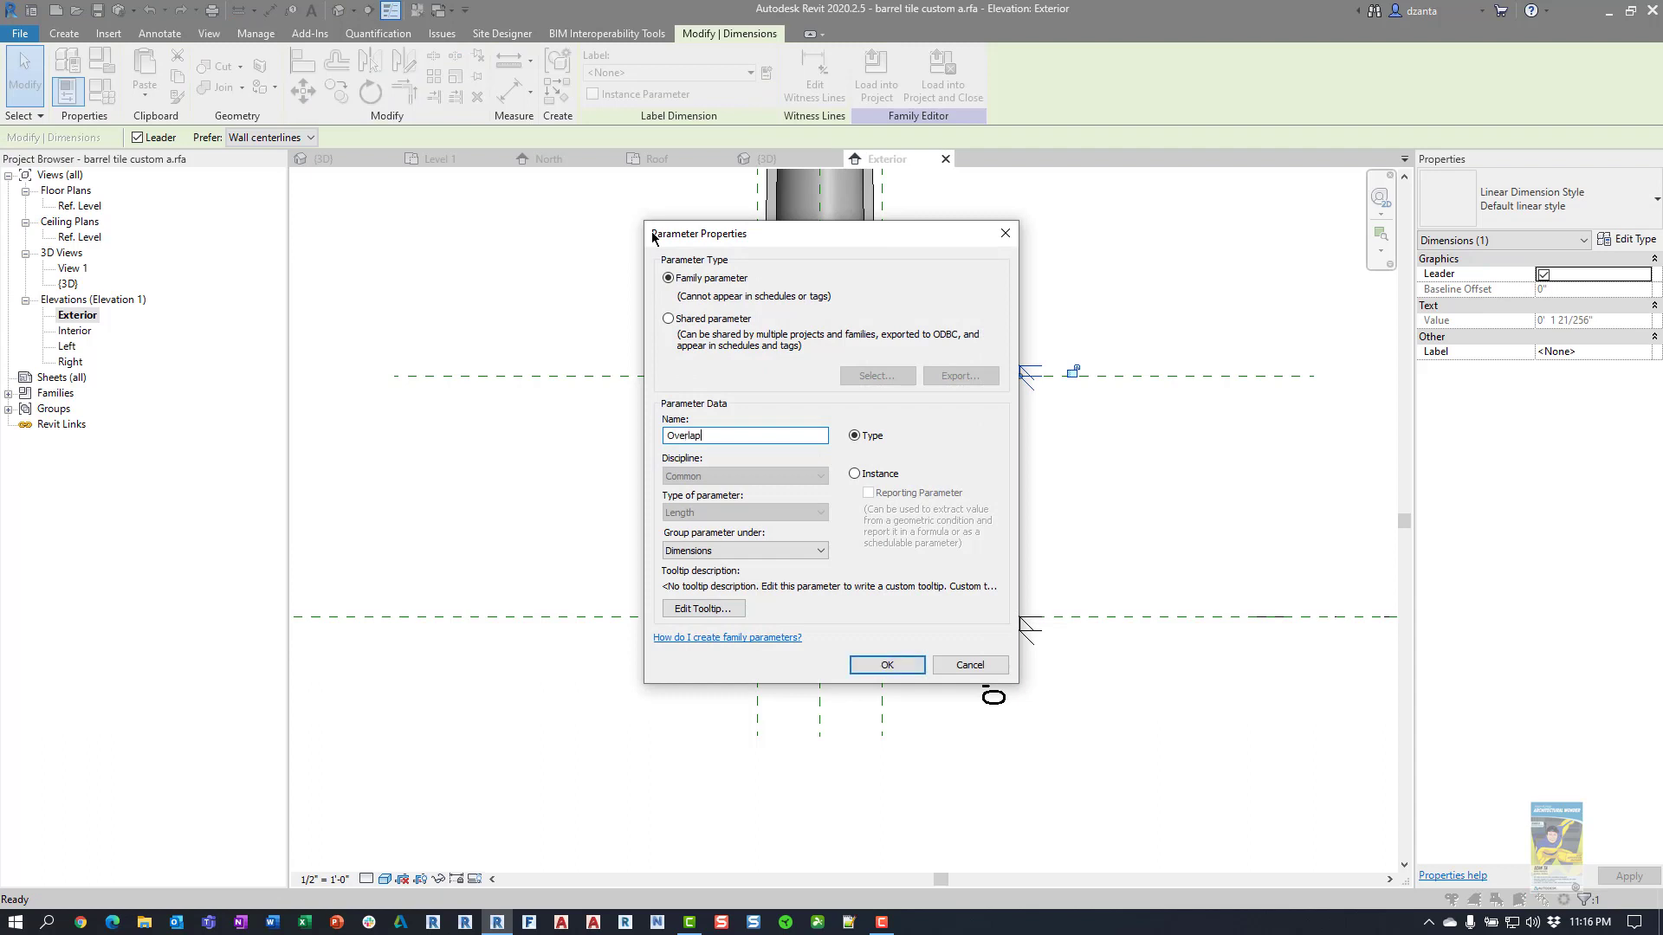
{"action": "key", "text": "Return"}
{"action": "left_click", "coordinate": [1005, 563]}
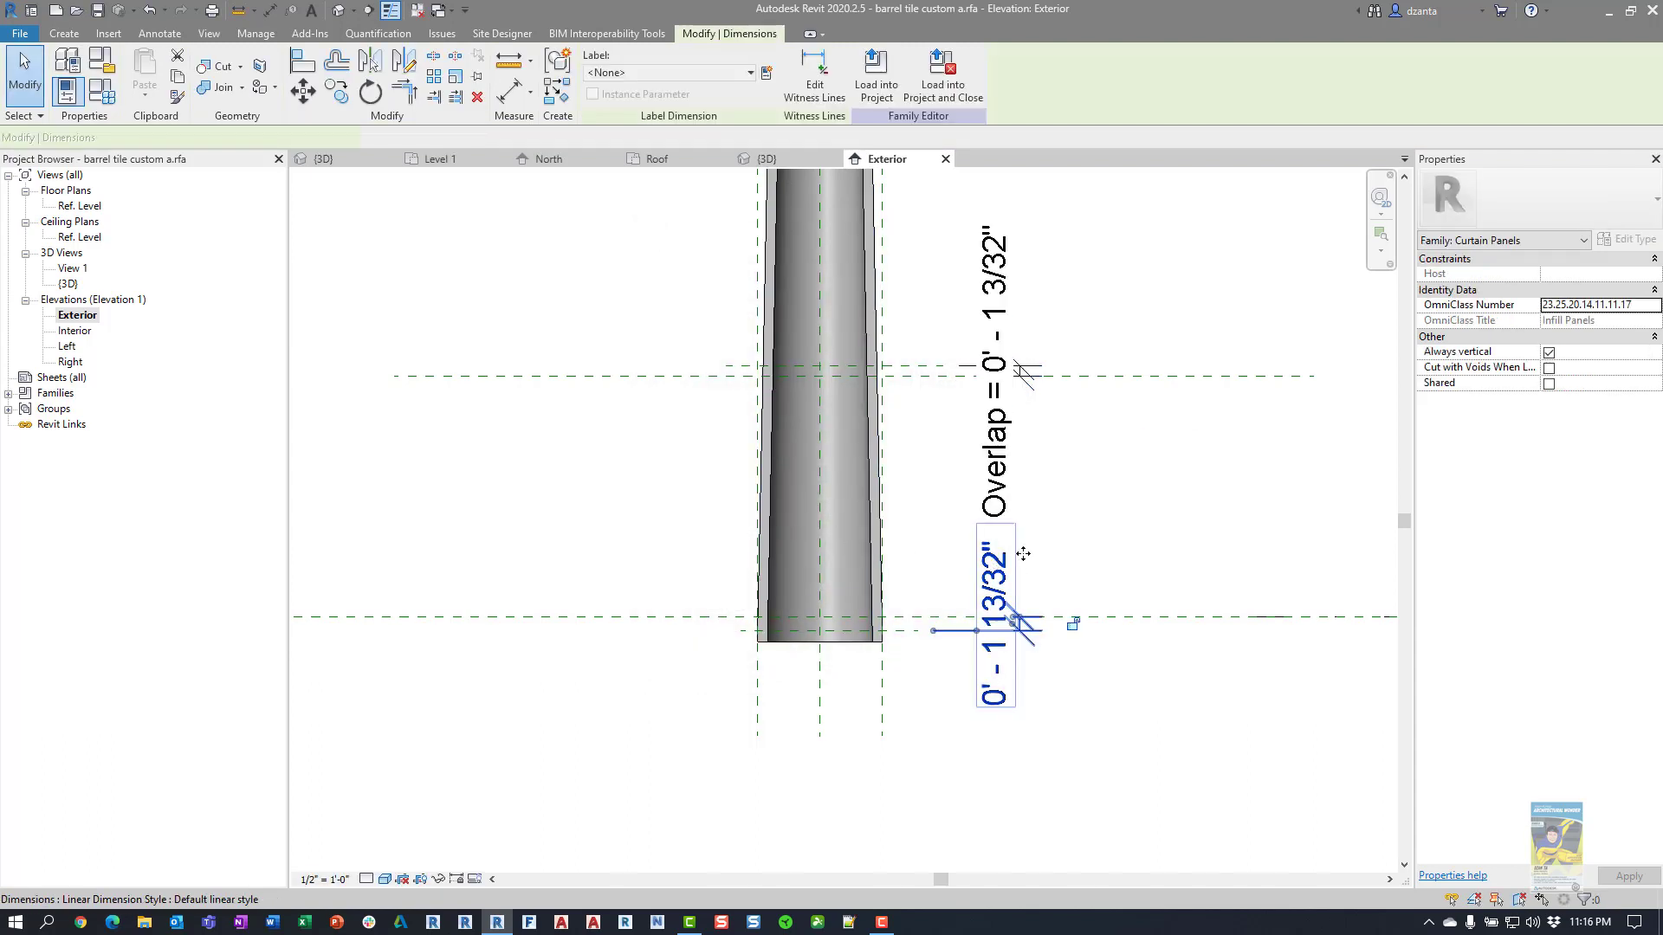
{"action": "left_click", "coordinate": [628, 71]}
{"action": "left_click", "coordinate": [636, 132]}
{"action": "left_click", "coordinate": [560, 285]}
Set the Overlap parameter to 2" in the family types
{"action": "left_click", "coordinate": [101, 91]}
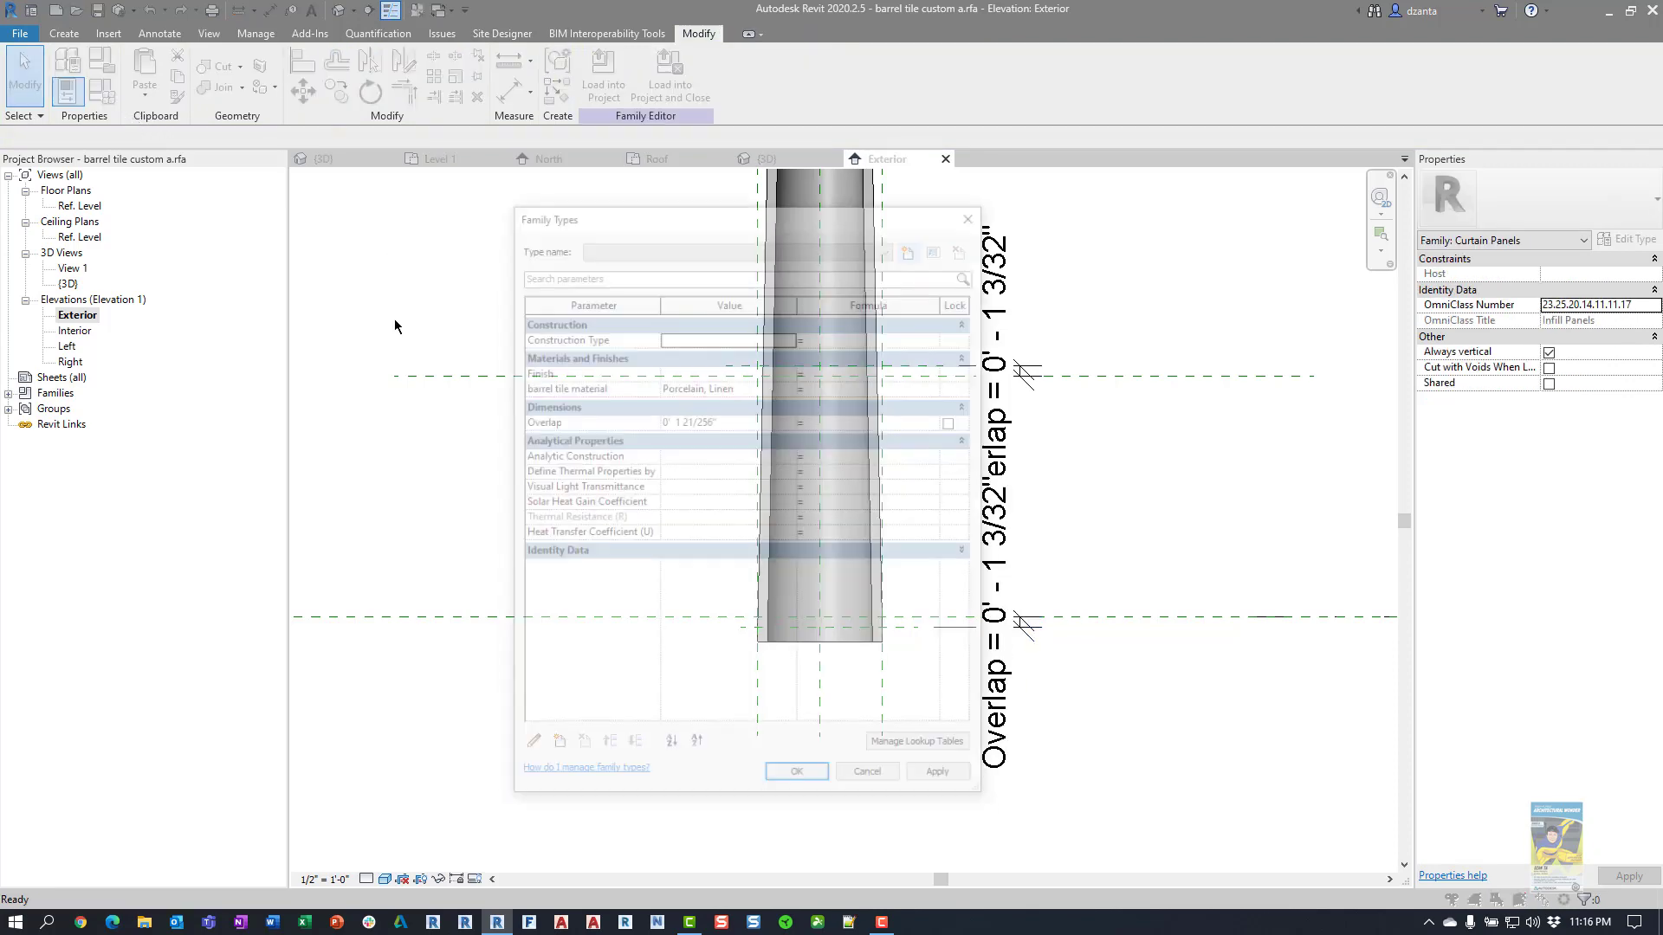
{"action": "left_click", "coordinate": [774, 426]}
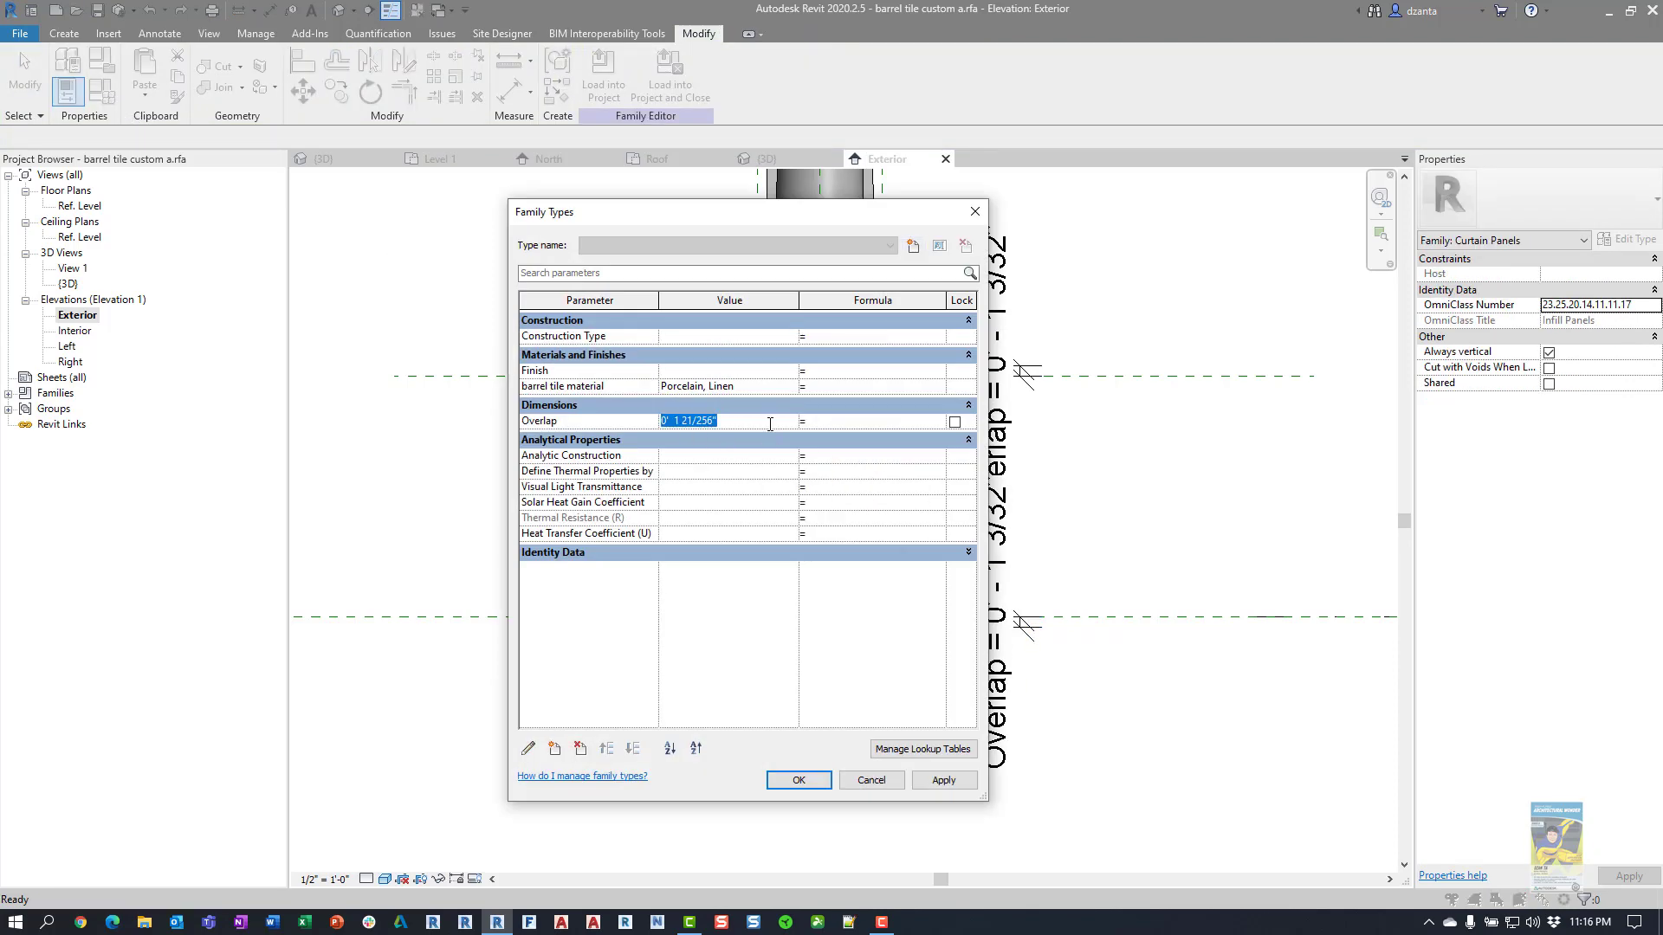
{"action": "type", "text": "2"}
{"action": "key", "text": "Tab"}
{"action": "left_click", "coordinate": [801, 780]}
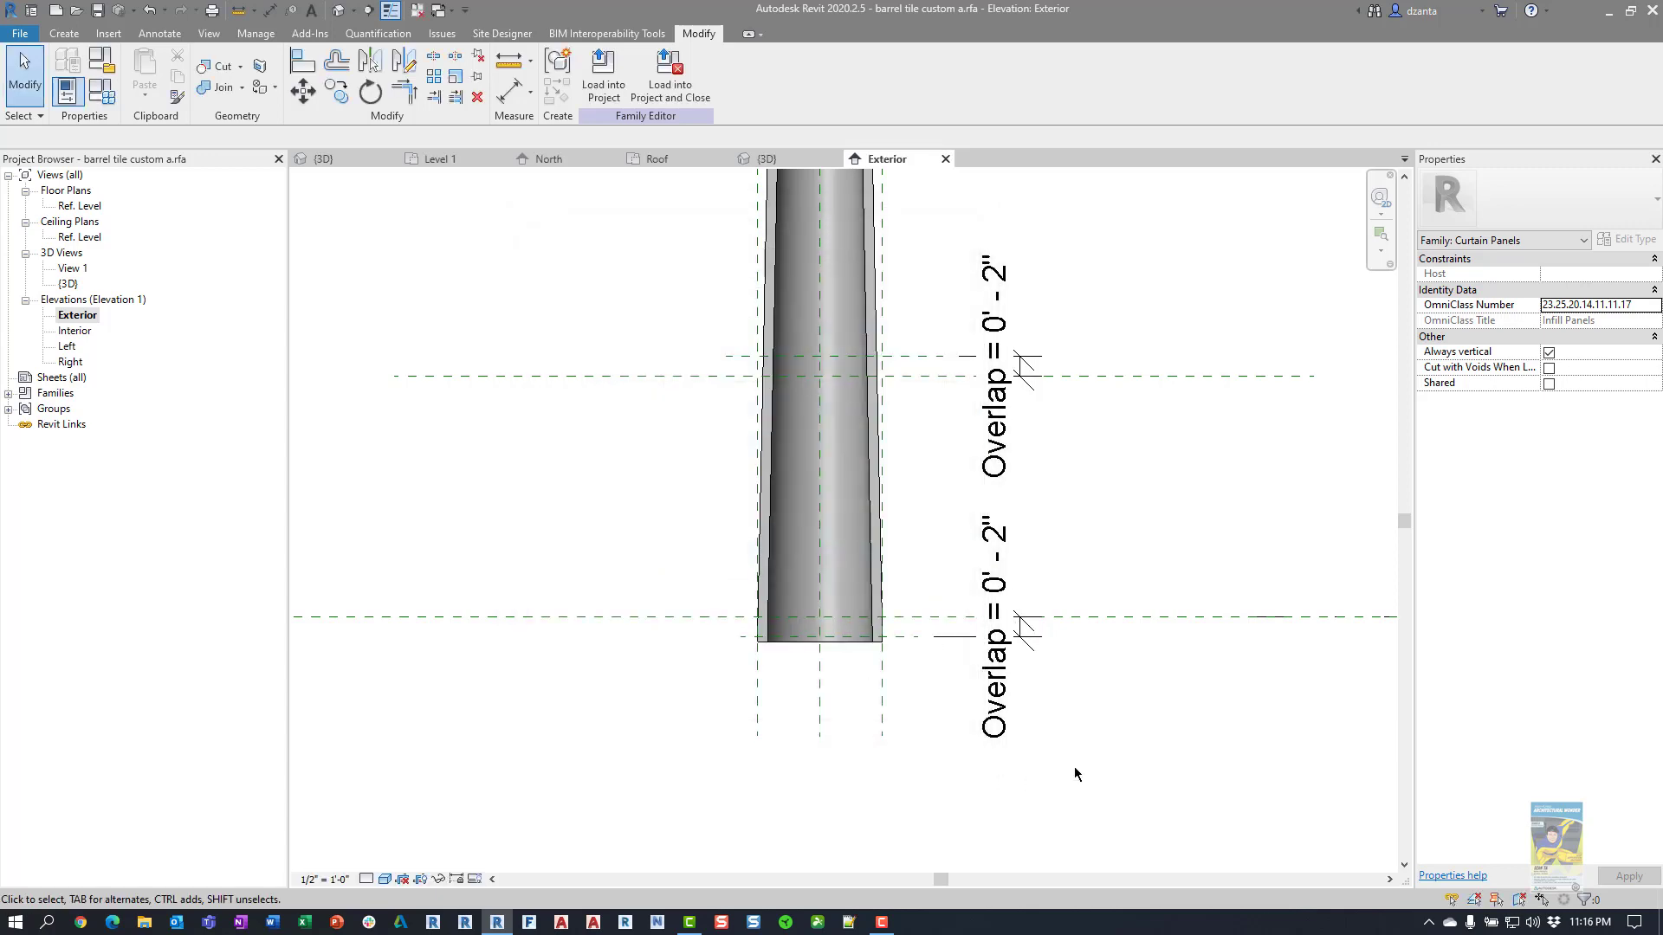
Pull the top end of the tile blend down to the upper overlap reference plane
{"action": "middle_click_drag", "start_coordinate": [921, 664], "coordinate": [865, 791]}
{"action": "scroll", "coordinate": [866, 693], "scroll_direction": "up", "scroll_amount": 3}
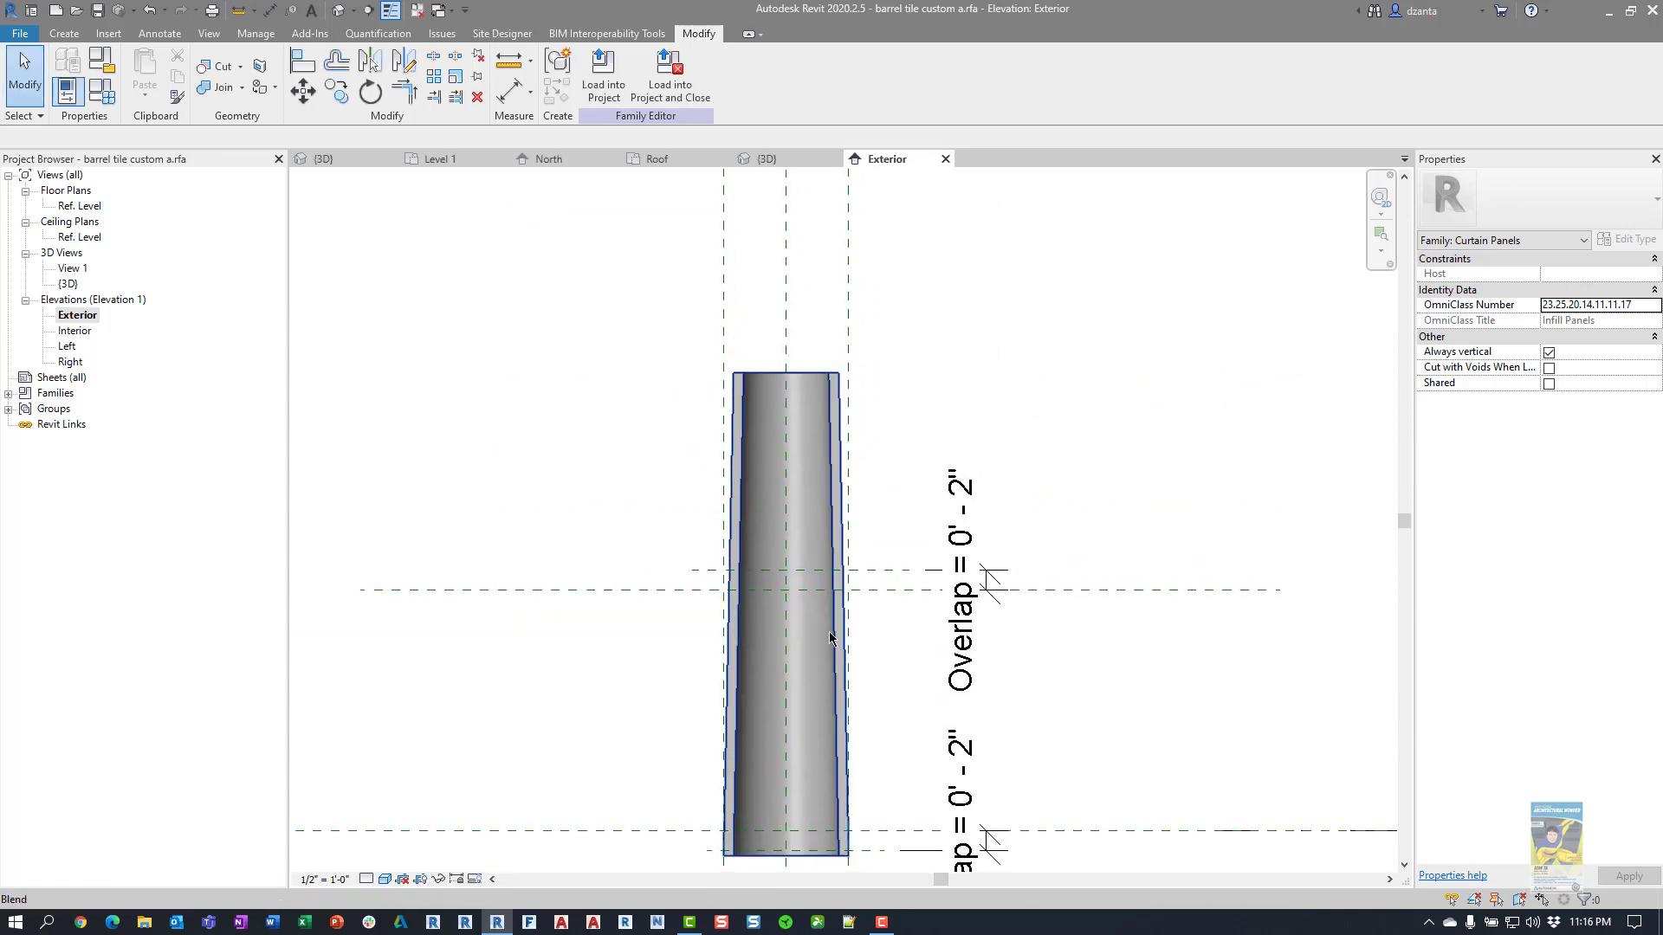
{"action": "middle_click_drag", "start_coordinate": [901, 563], "coordinate": [942, 573]}
{"action": "left_click", "coordinate": [875, 366]}
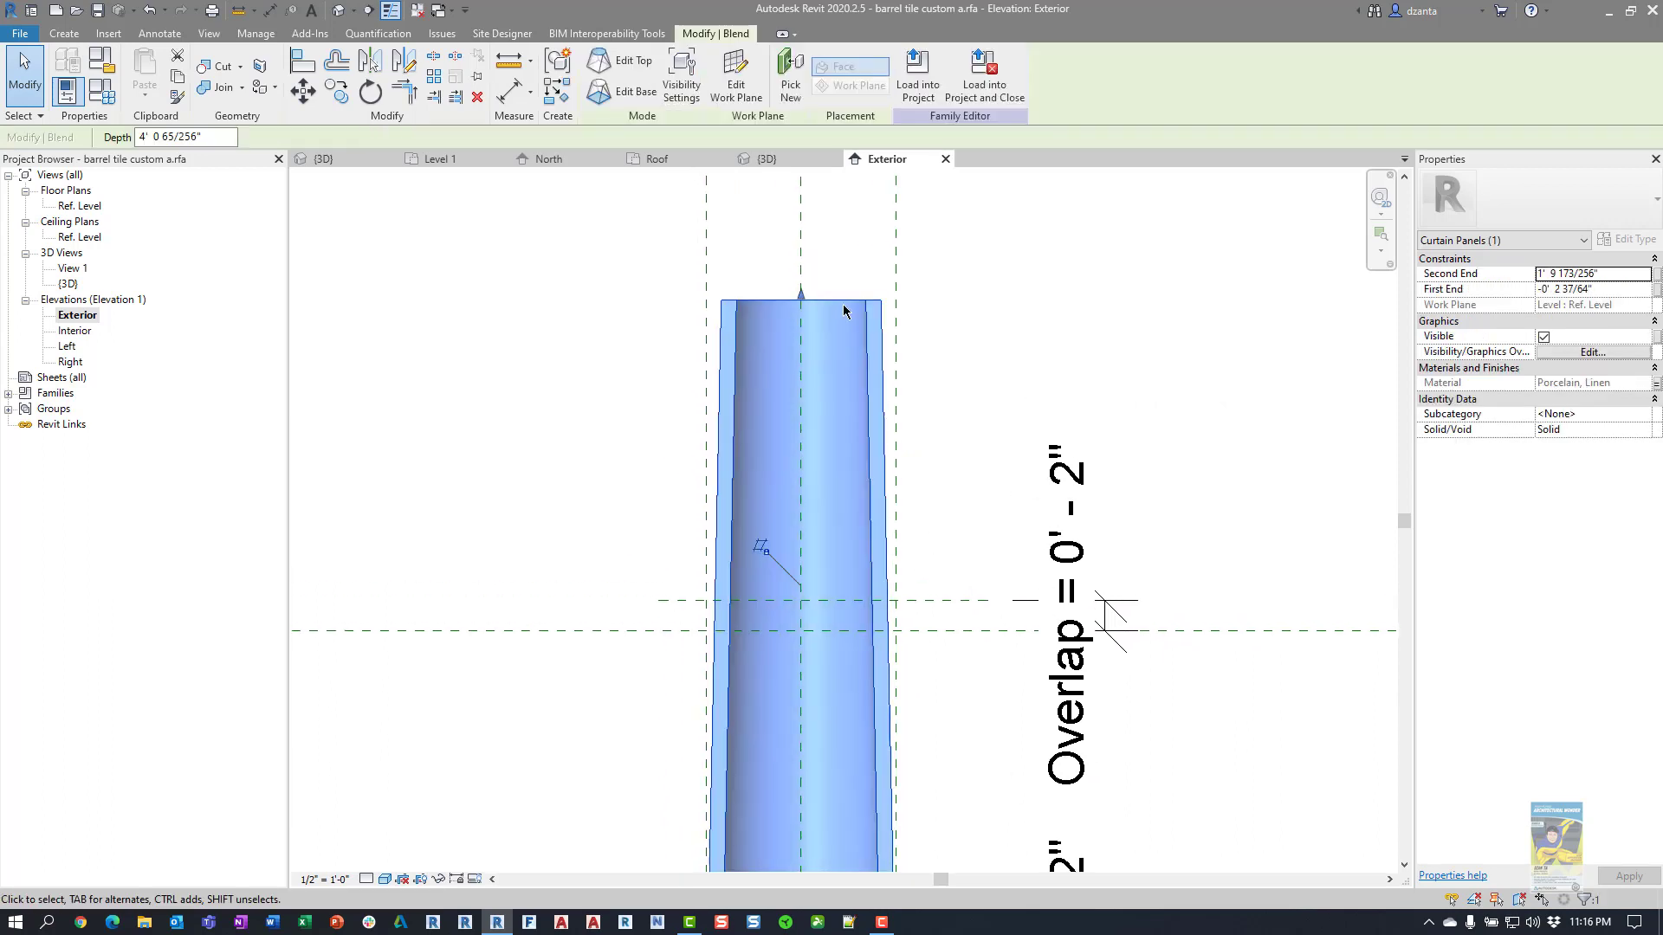
{"action": "left_click_drag", "start_coordinate": [801, 318], "coordinate": [799, 600]}
{"action": "scroll", "coordinate": [866, 606], "scroll_direction": "down", "scroll_amount": 2}
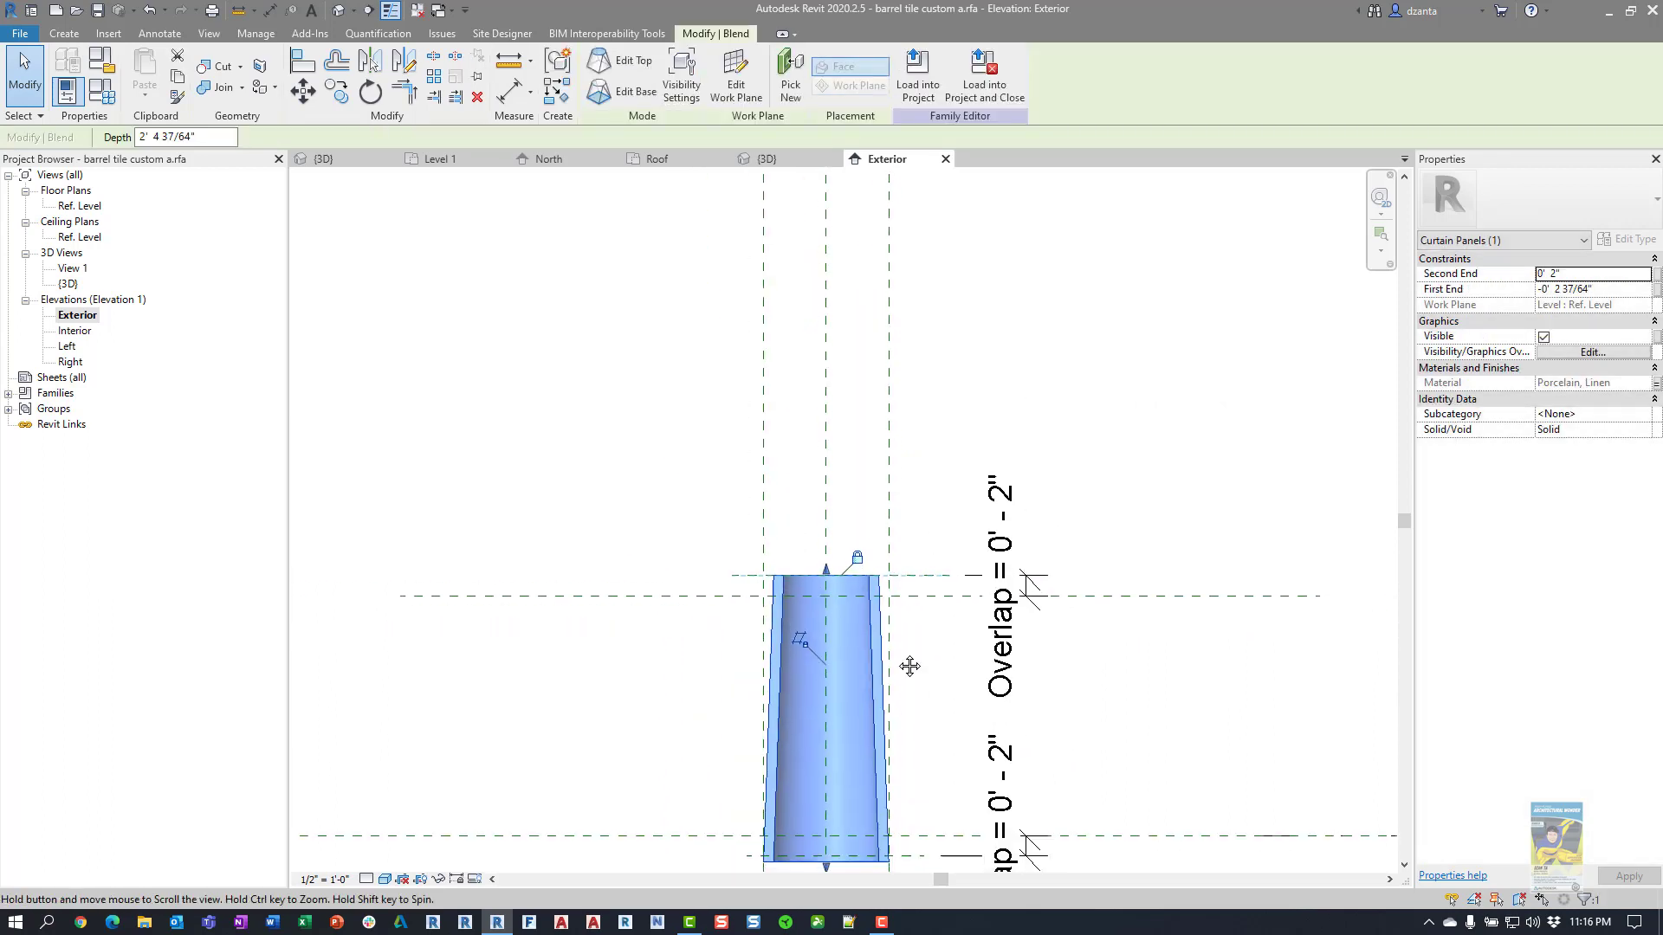
Pull the bottom end of the tile blend to the lower overlap reference plane
{"action": "scroll", "coordinate": [825, 559], "scroll_direction": "up", "scroll_amount": 3}
{"action": "mouse_move", "coordinate": [808, 615]}
{"action": "left_mouse_down"}
{"action": "mouse_move", "coordinate": [806, 631]}
{"action": "mouse_move", "coordinate": [807, 598]}
{"action": "left_mouse_up"}
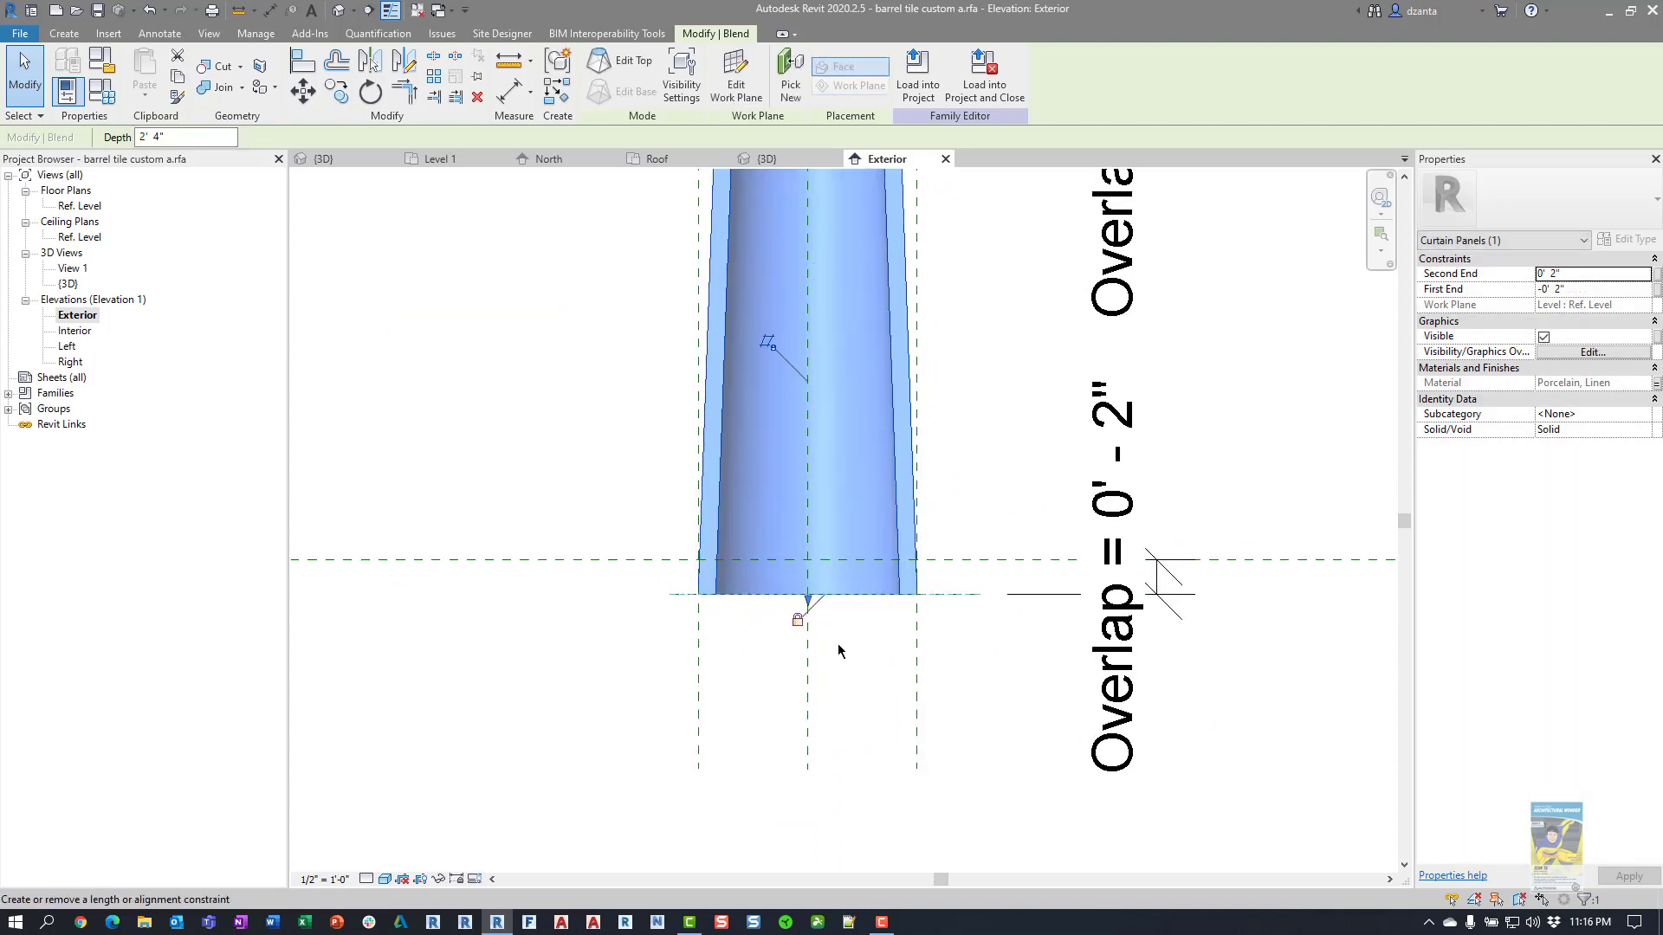
{"action": "middle_click_drag", "start_coordinate": [853, 693], "coordinate": [841, 807]}
{"action": "left_click", "coordinate": [1160, 808]}
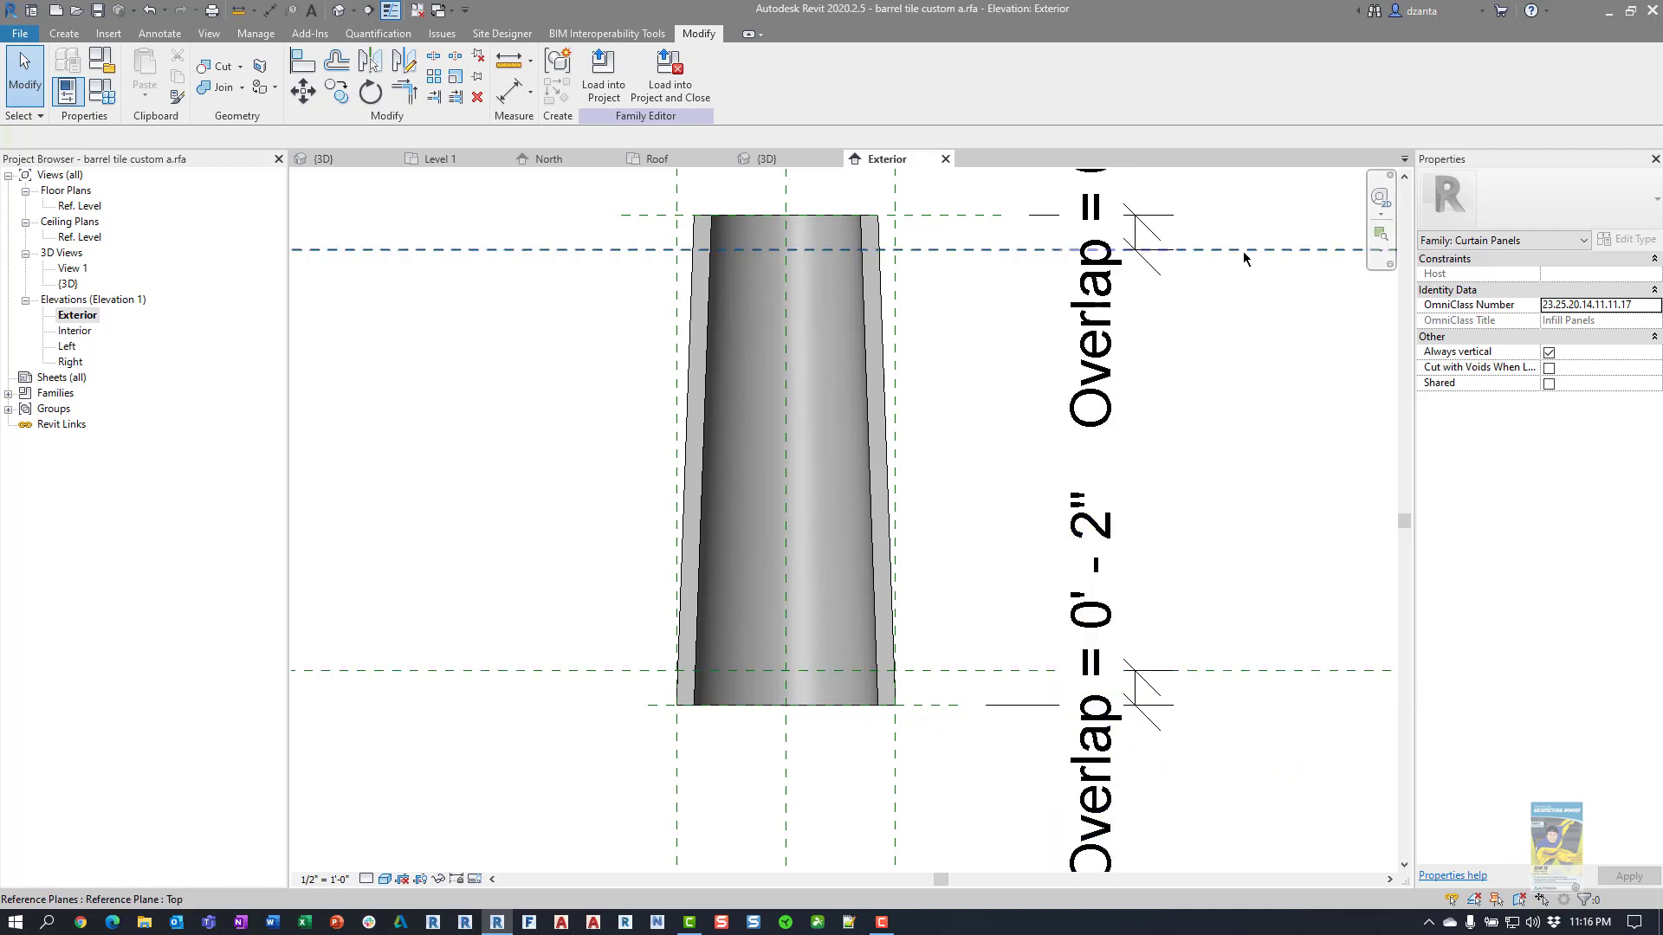
Load the tile family into Project1, overwriting the existing version and its parameter values, and show the project in 3D
{"action": "scroll", "coordinate": [869, 460], "scroll_direction": "down", "scroll_amount": 3}
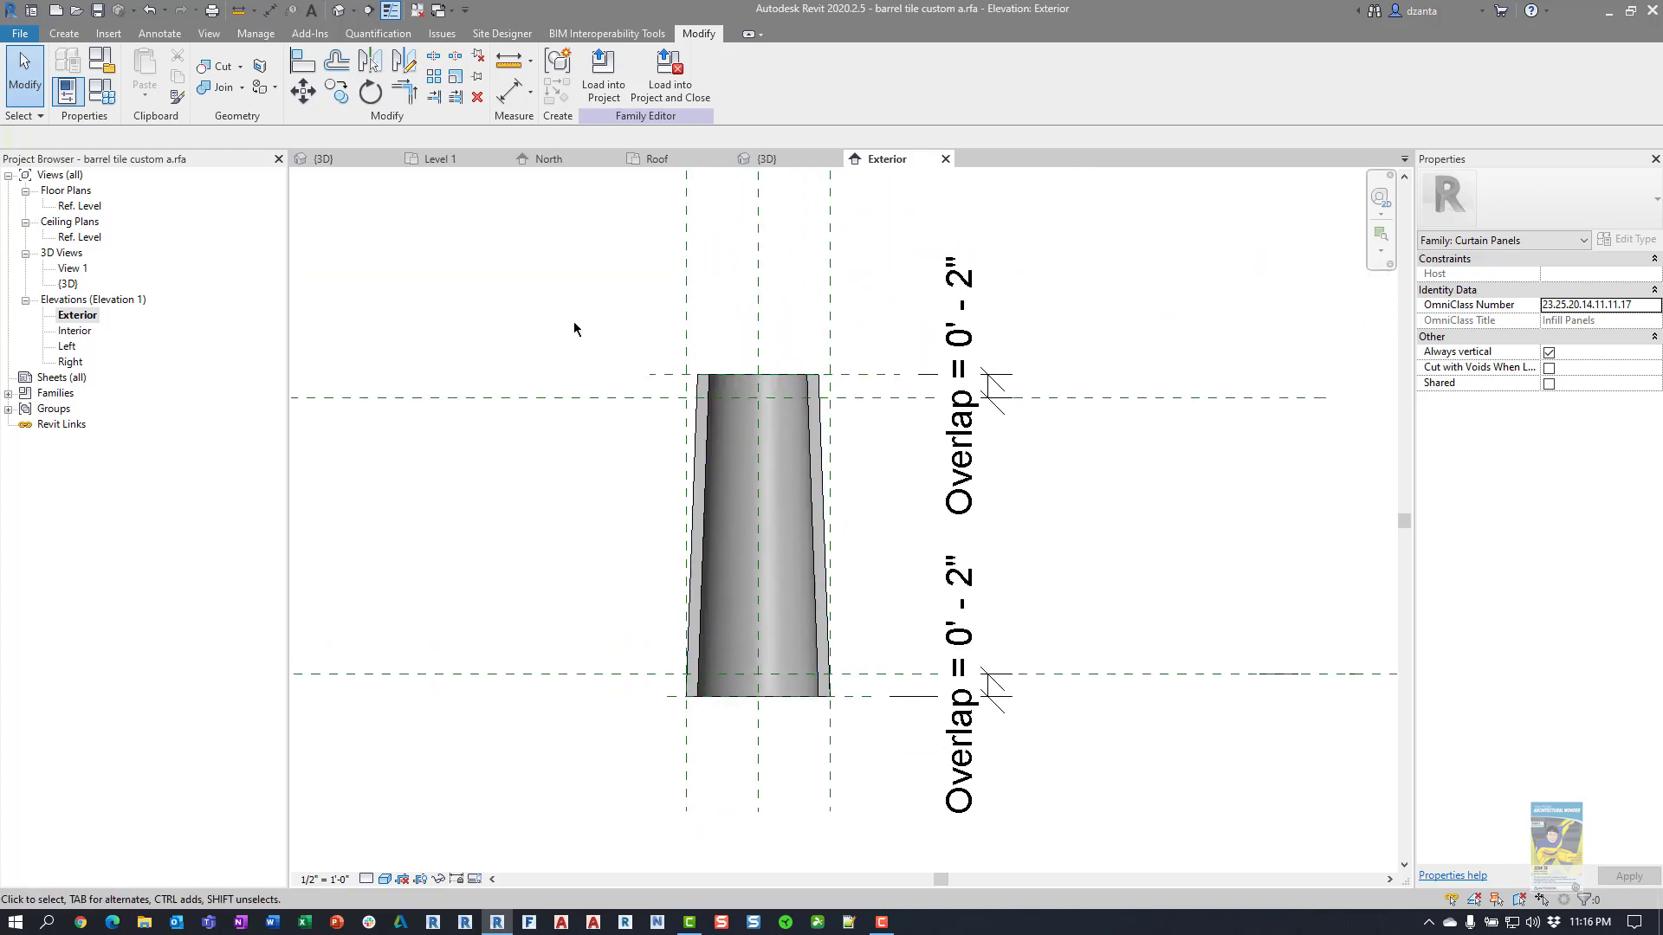
{"action": "left_click", "coordinate": [603, 74]}
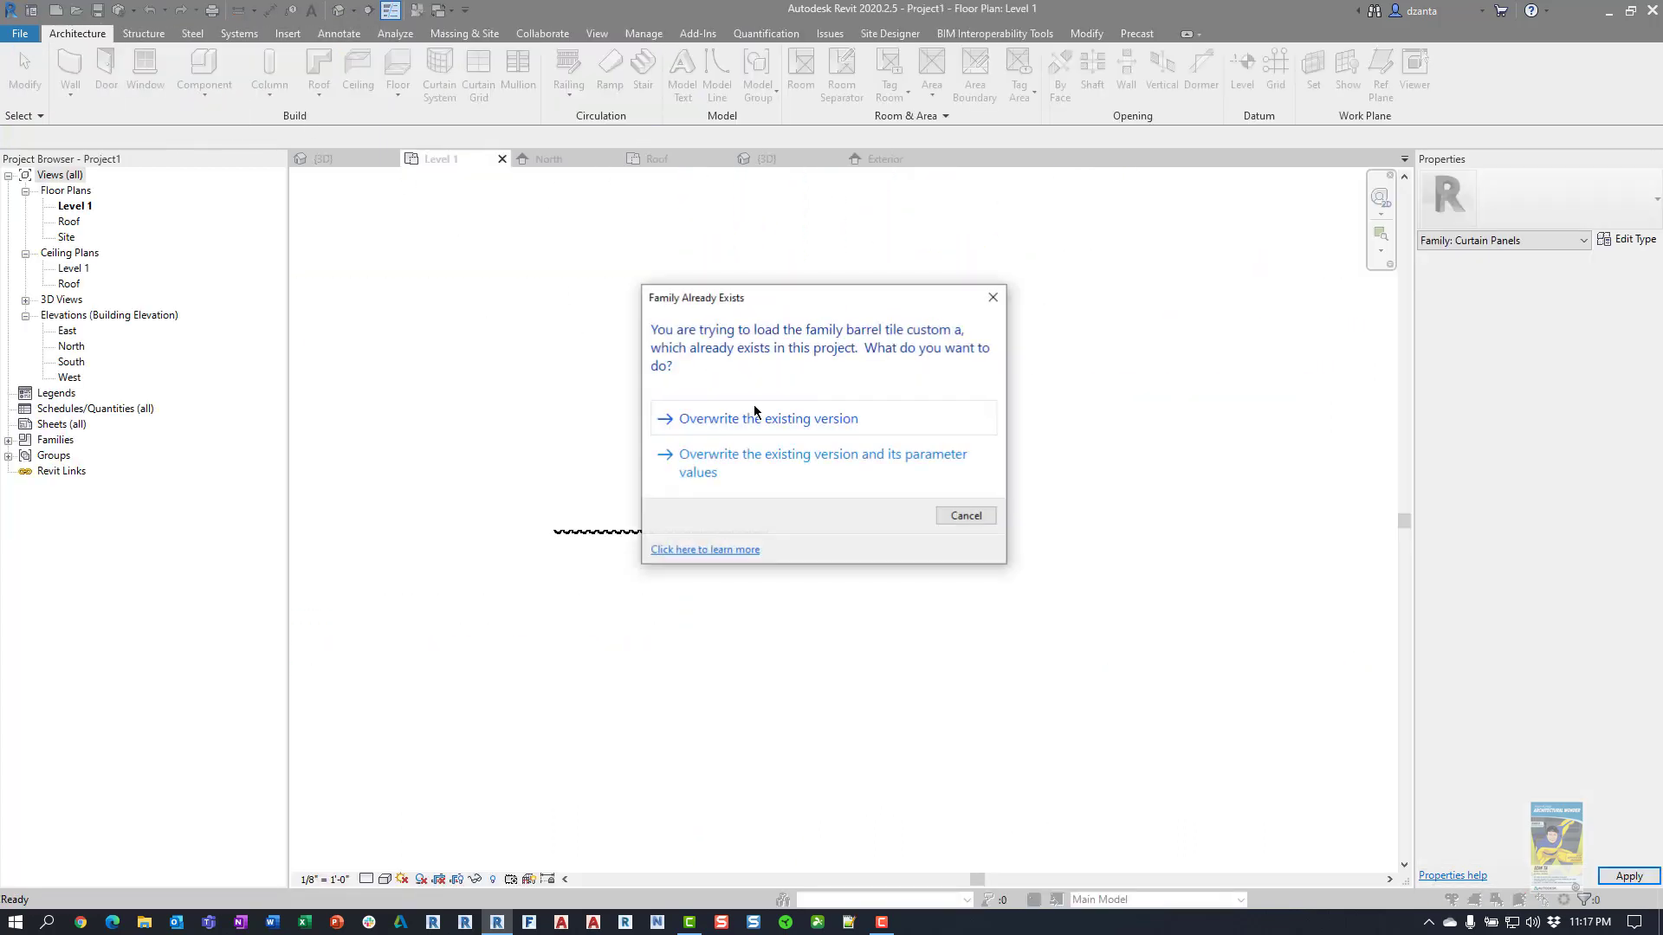
{"action": "left_click", "coordinate": [745, 466]}
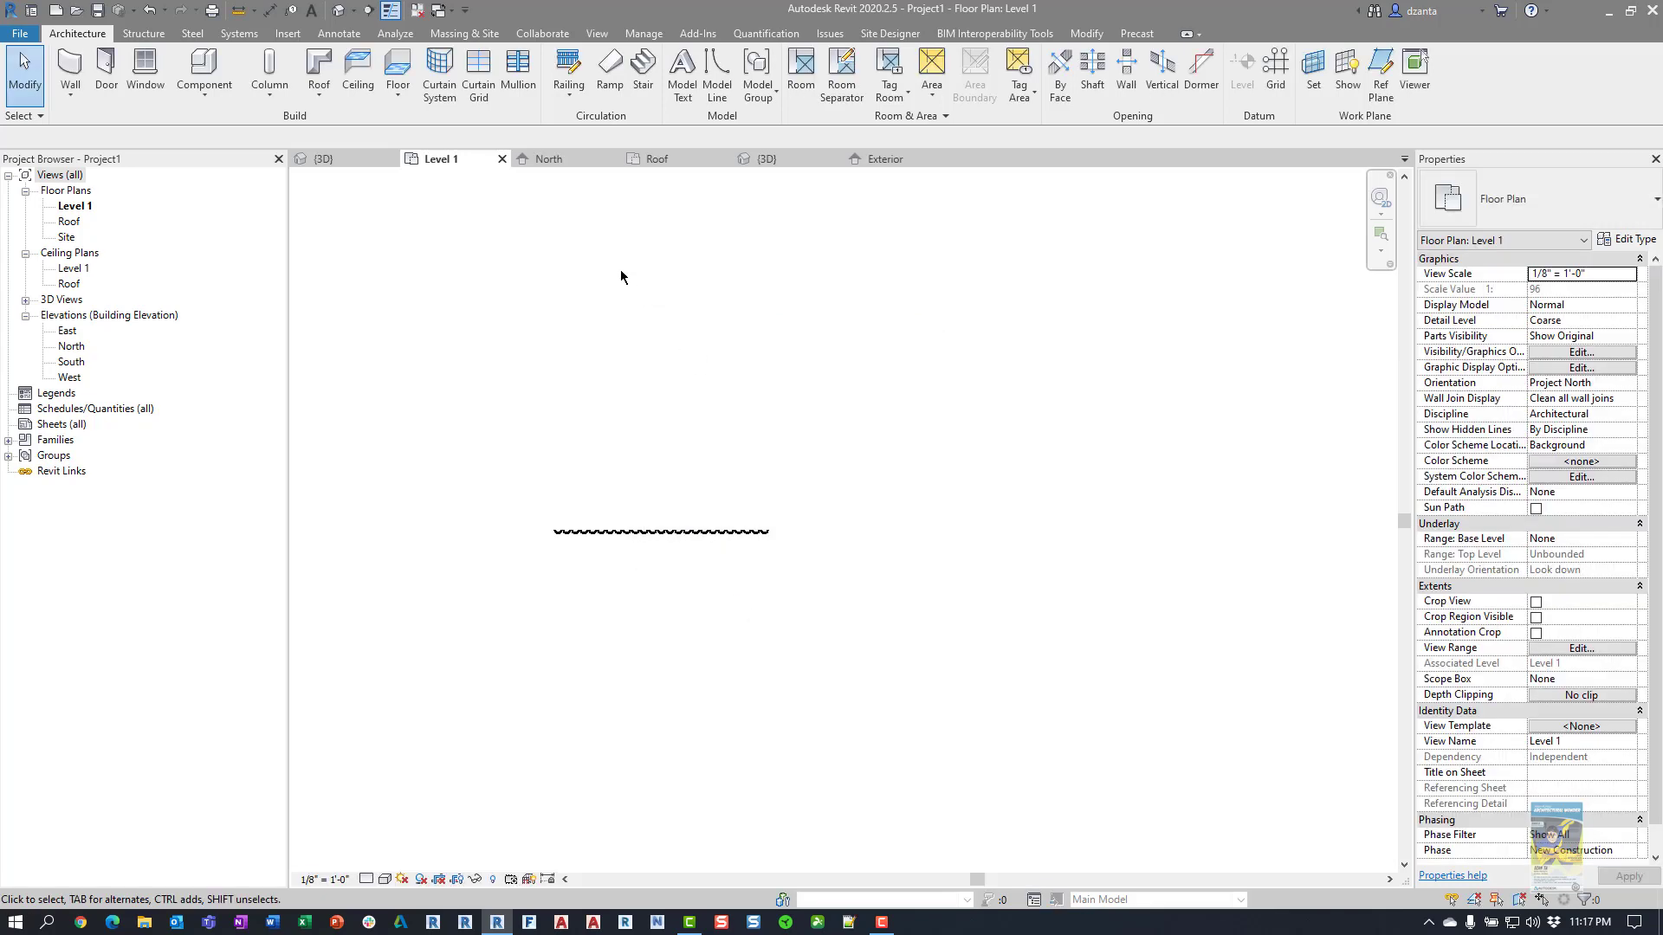
{"action": "left_click", "coordinate": [338, 9]}
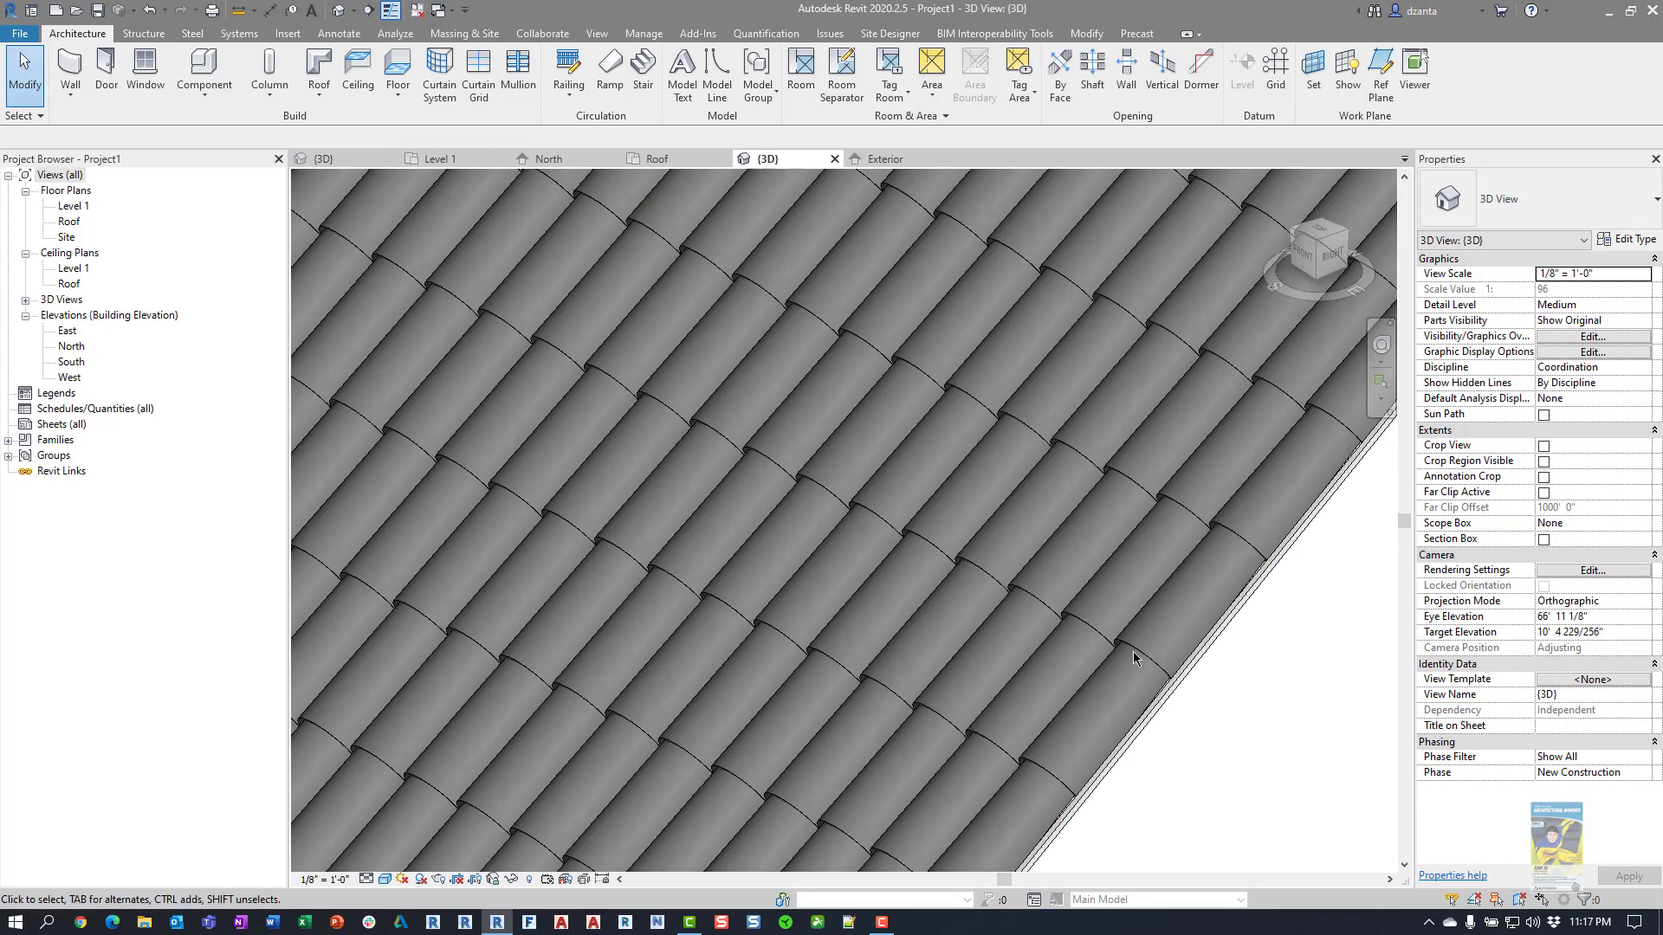
Examine the tile overlaps on the sloped glazing roof and select the corner tile at the ridge to inspect it from below
{"action": "middle_click_drag", "start_coordinate": [1213, 747], "coordinate": [1028, 587]}
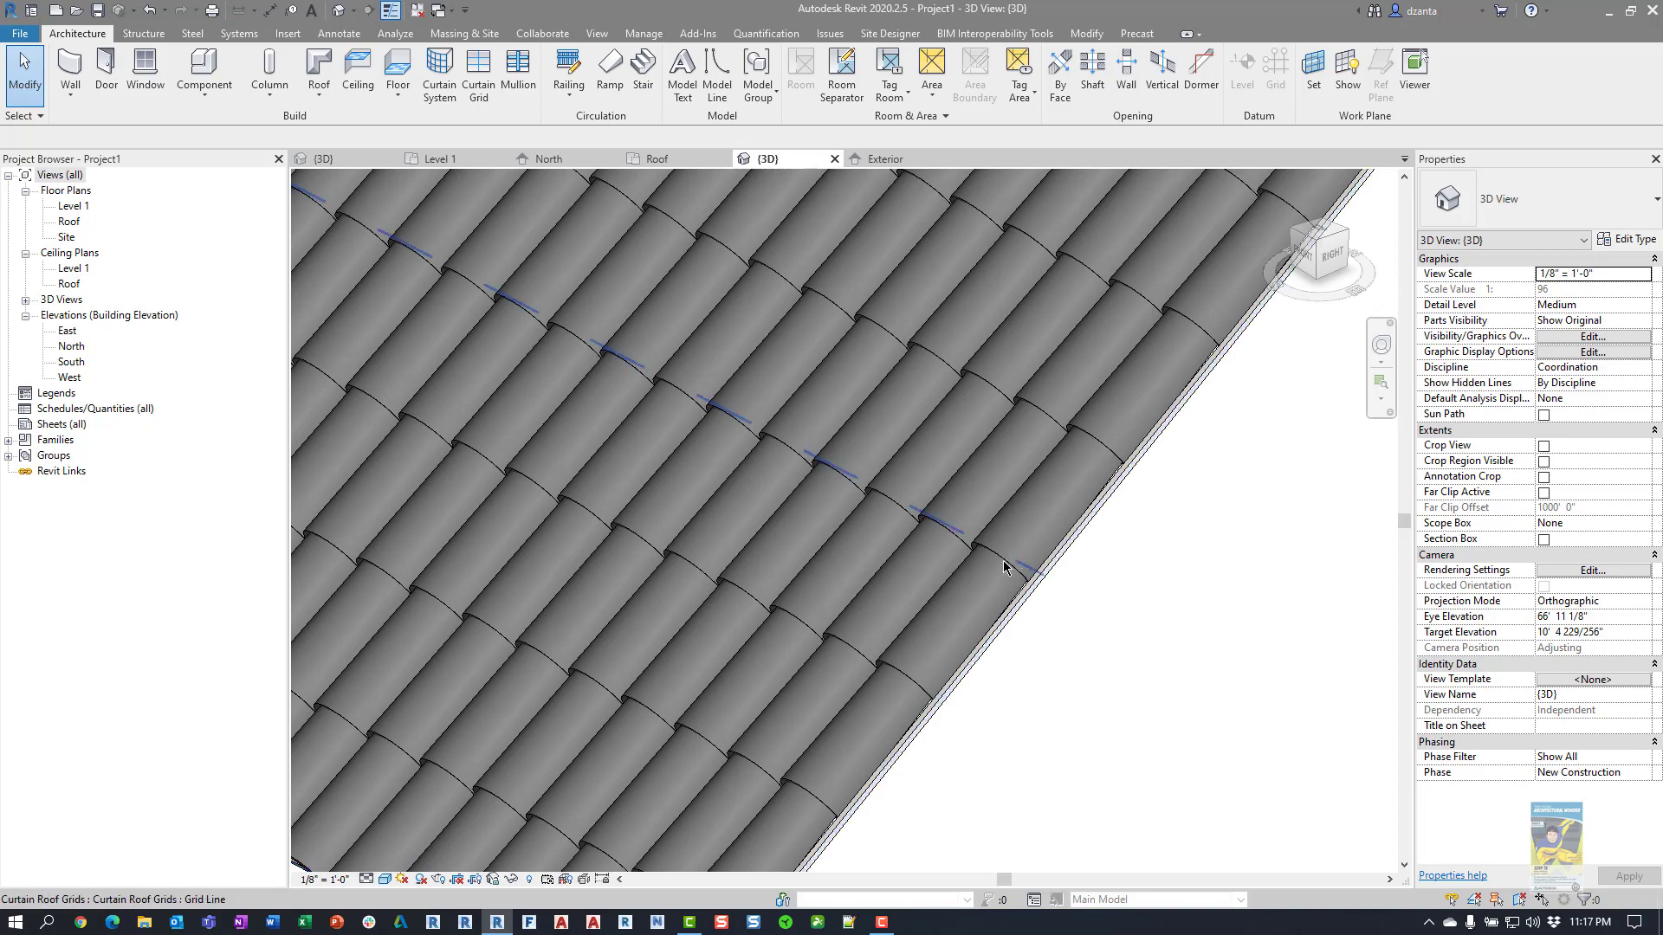
{"action": "middle_click_drag", "start_coordinate": [1067, 589], "coordinate": [904, 866]}
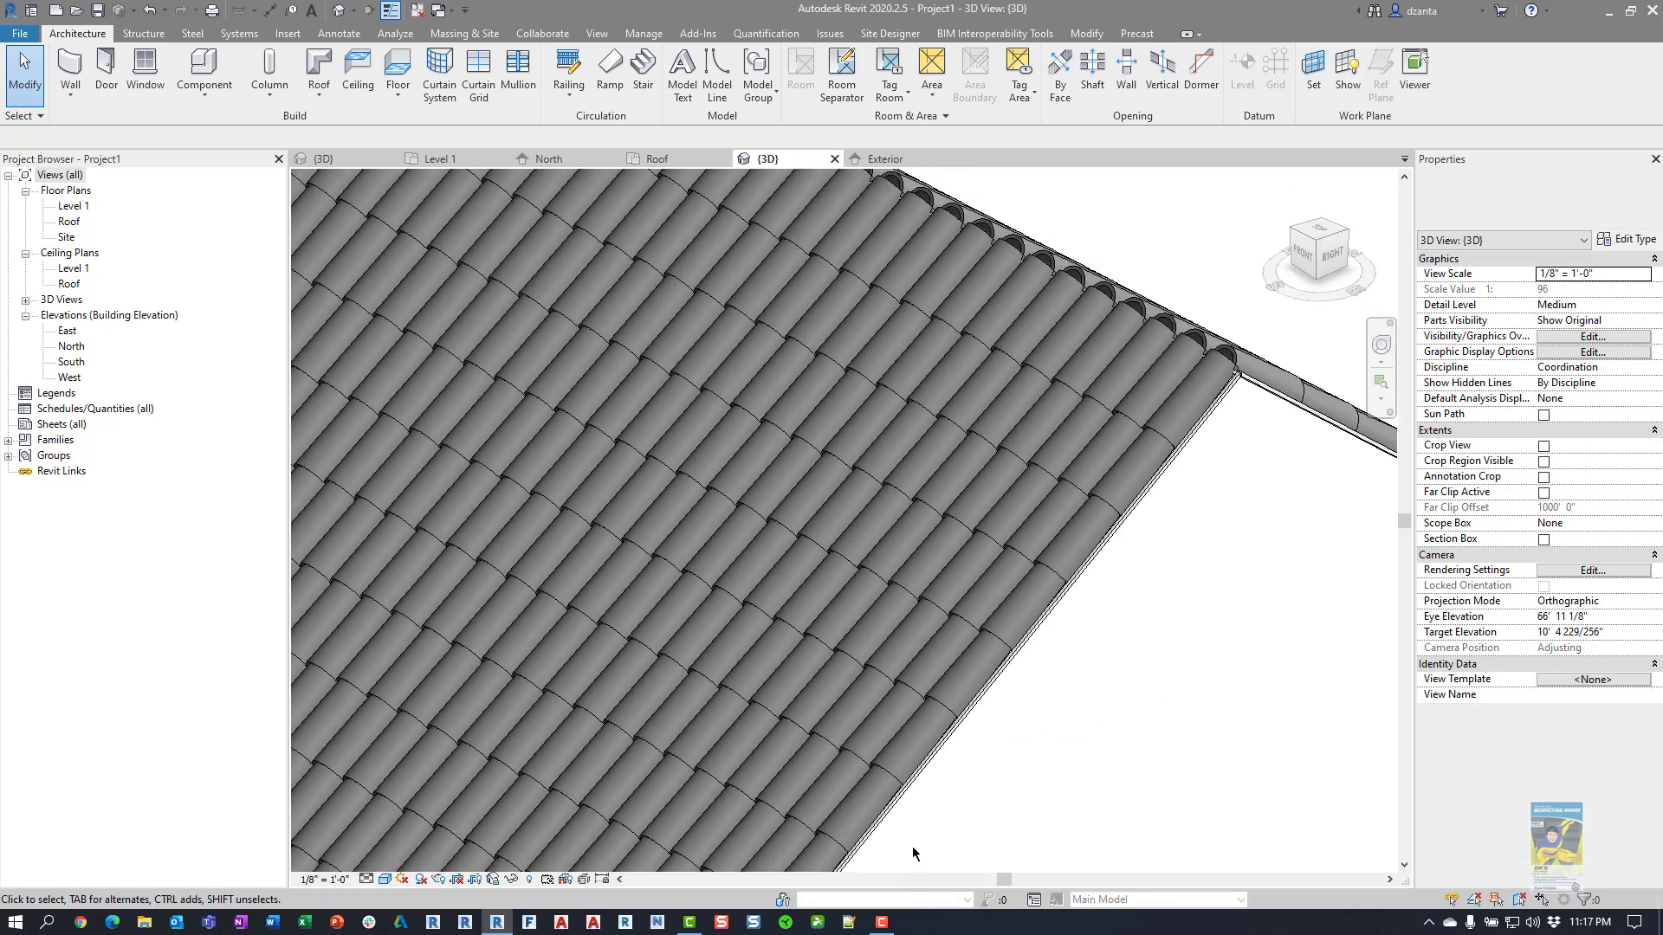
{"action": "scroll", "coordinate": [1213, 440], "scroll_direction": "up", "scroll_amount": 4}
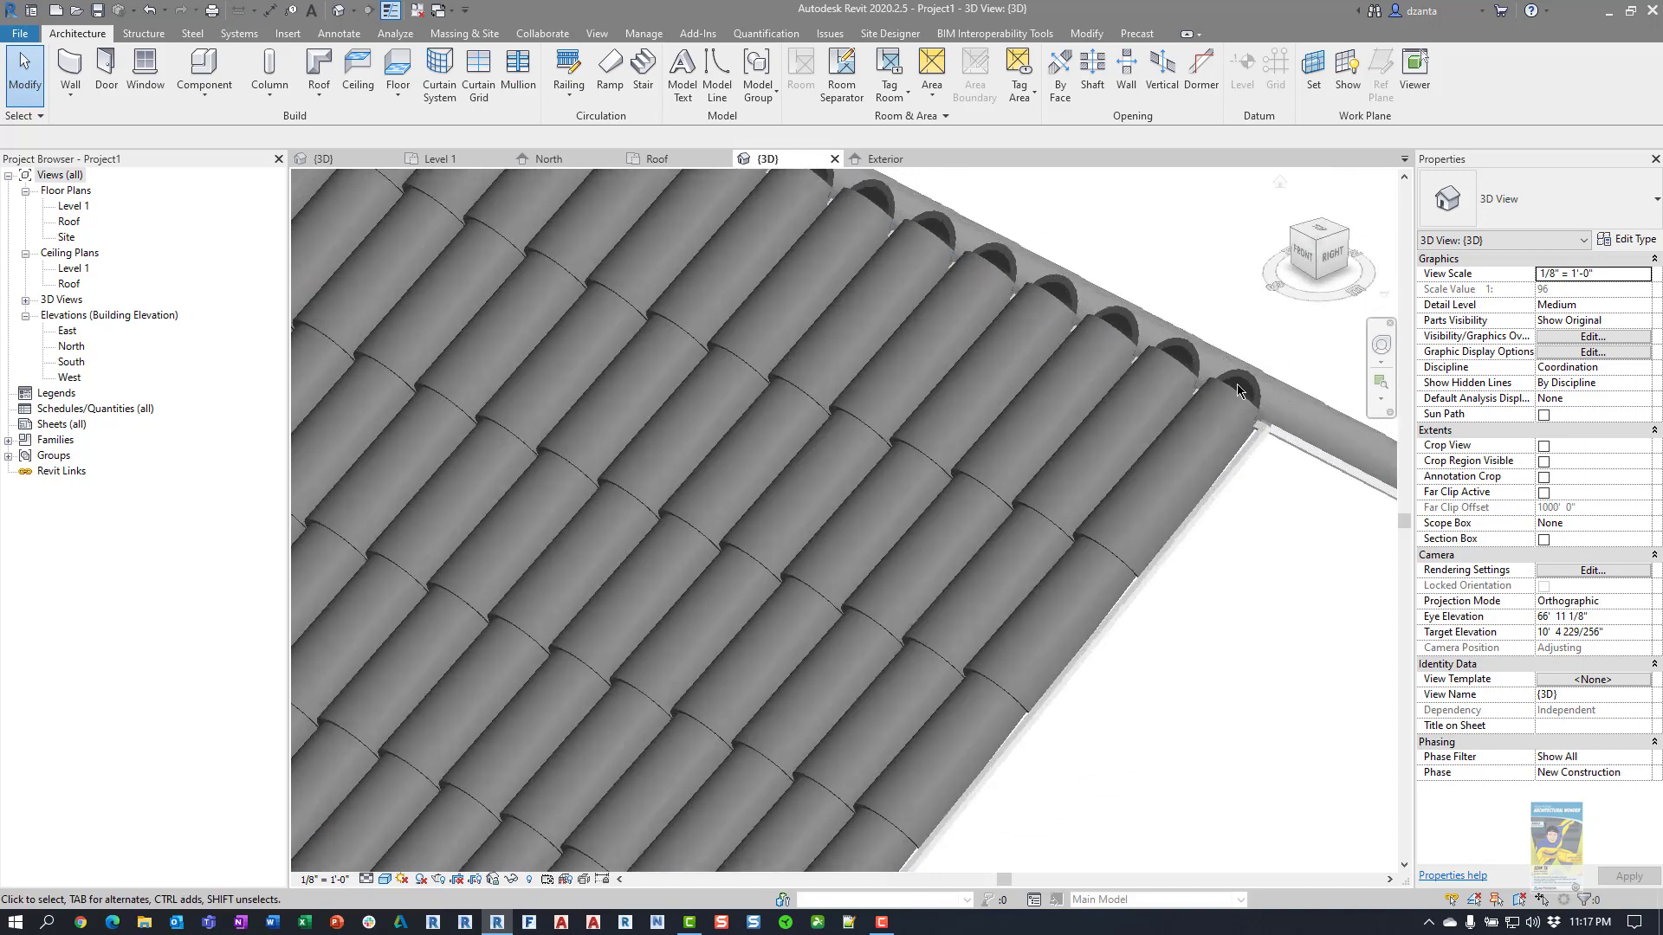
{"action": "left_click", "coordinate": [1108, 549]}
{"action": "middle_click_drag", "start_coordinate": [1203, 666], "coordinate": [866, 503], "text": "shift"}
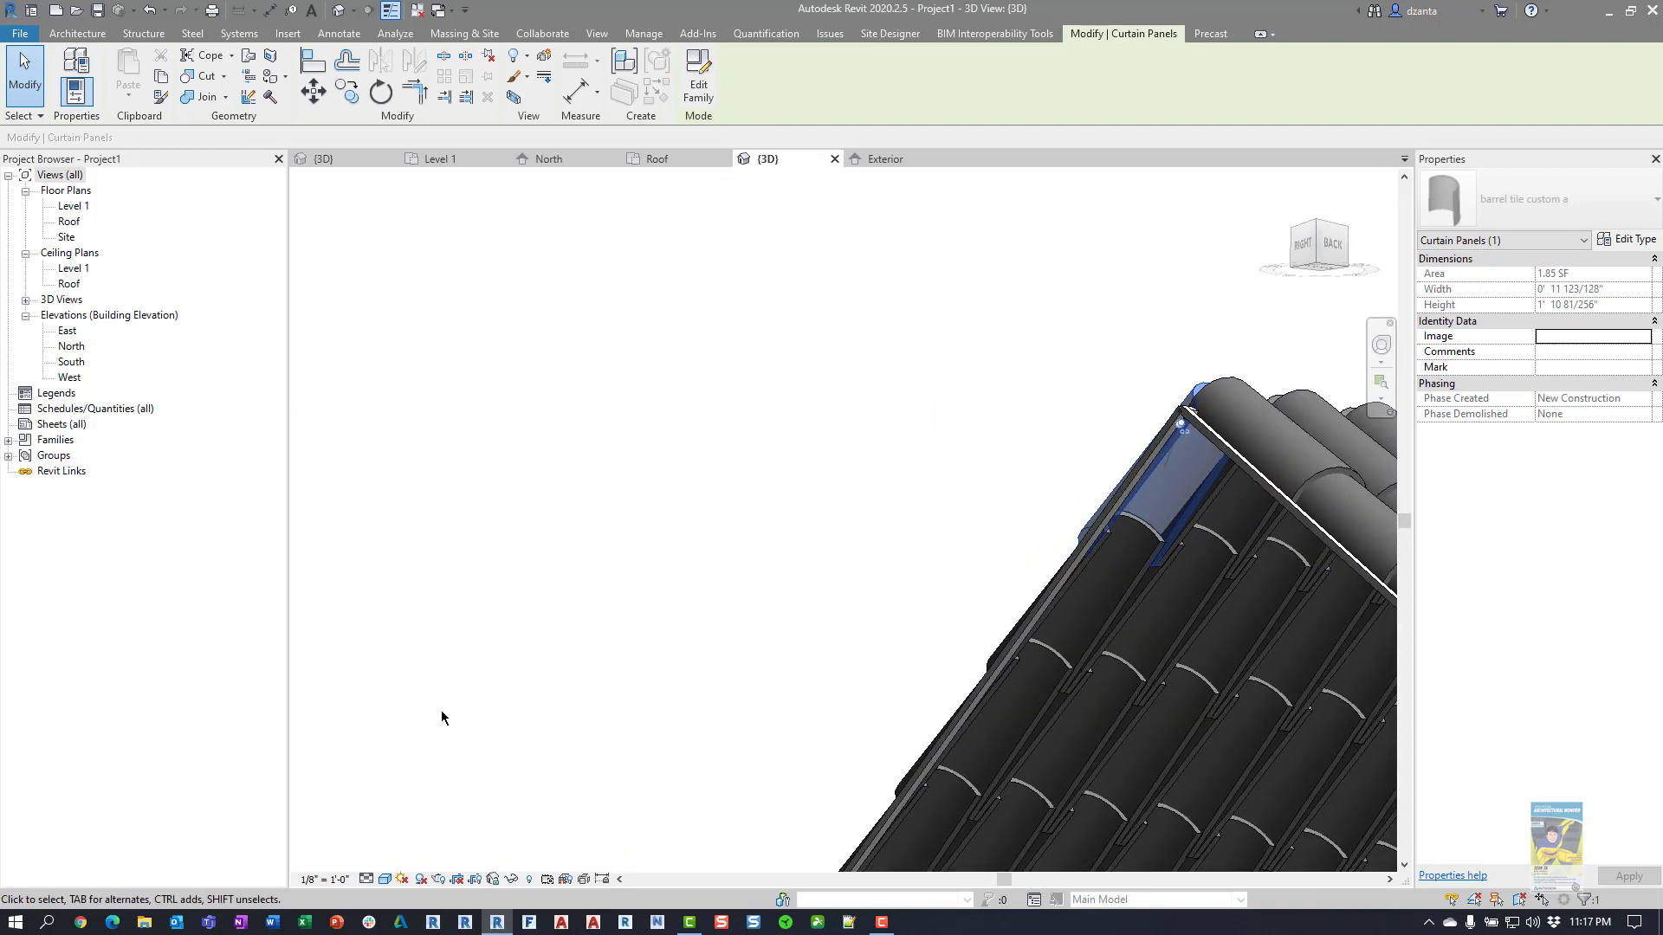
Switch the 3D view to wireframe and examine how the roof tiles overlap between rows
{"action": "left_click", "coordinate": [385, 879]}
{"action": "left_click", "coordinate": [425, 772]}
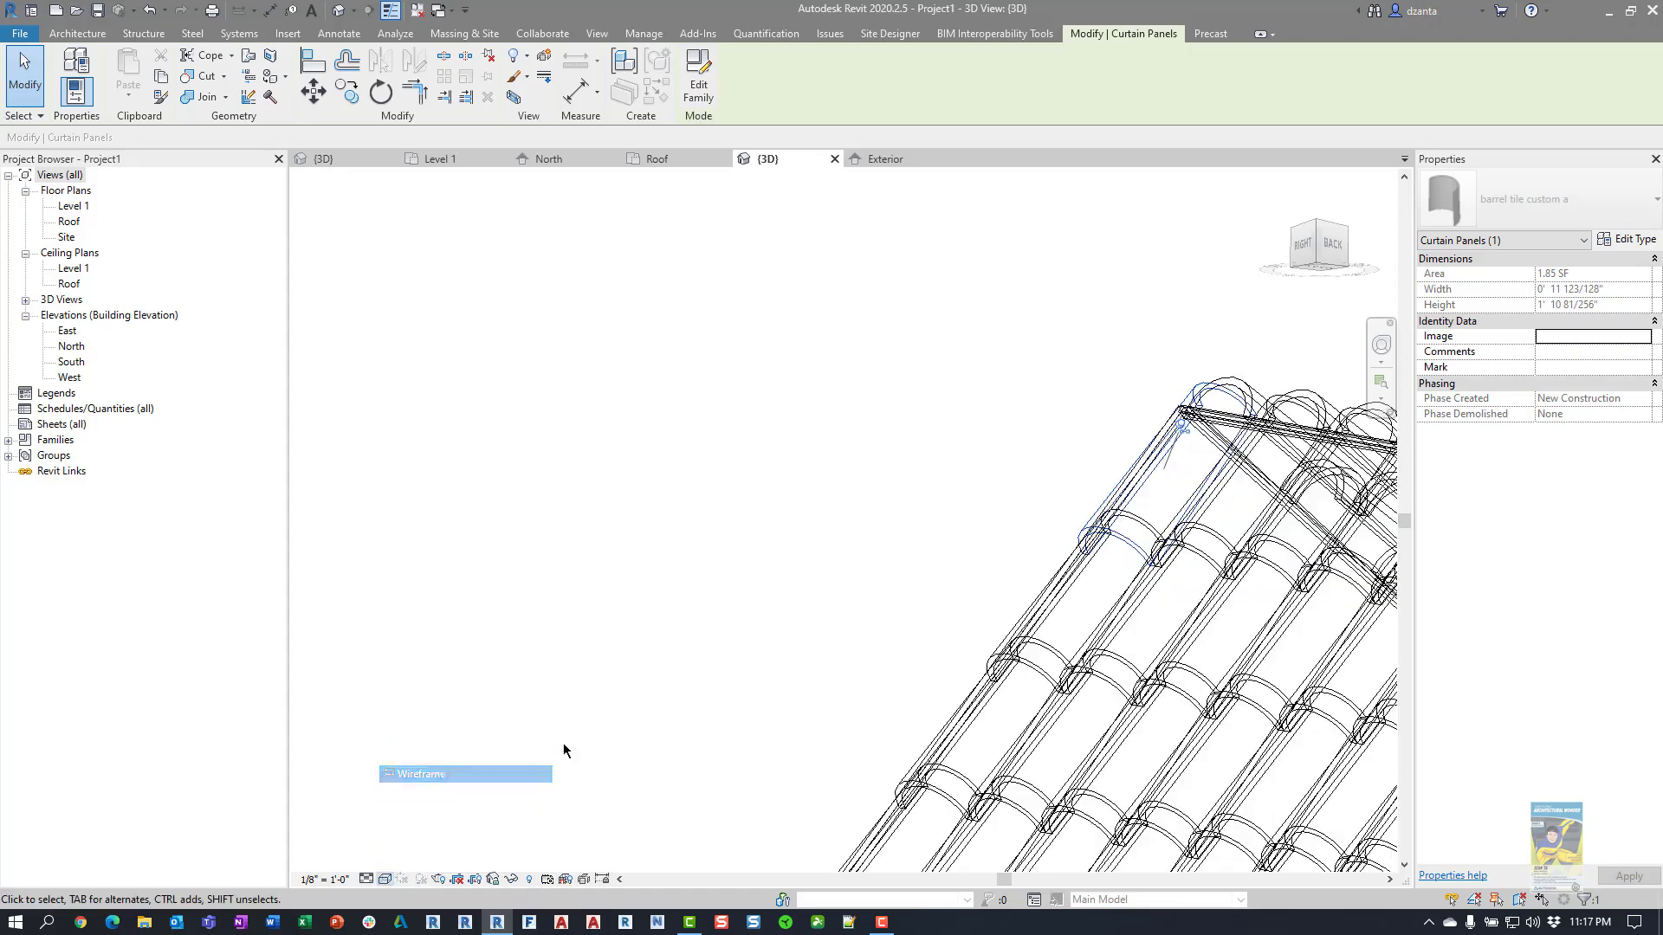
{"action": "middle_click_drag", "start_coordinate": [754, 614], "coordinate": [794, 564], "text": "shift"}
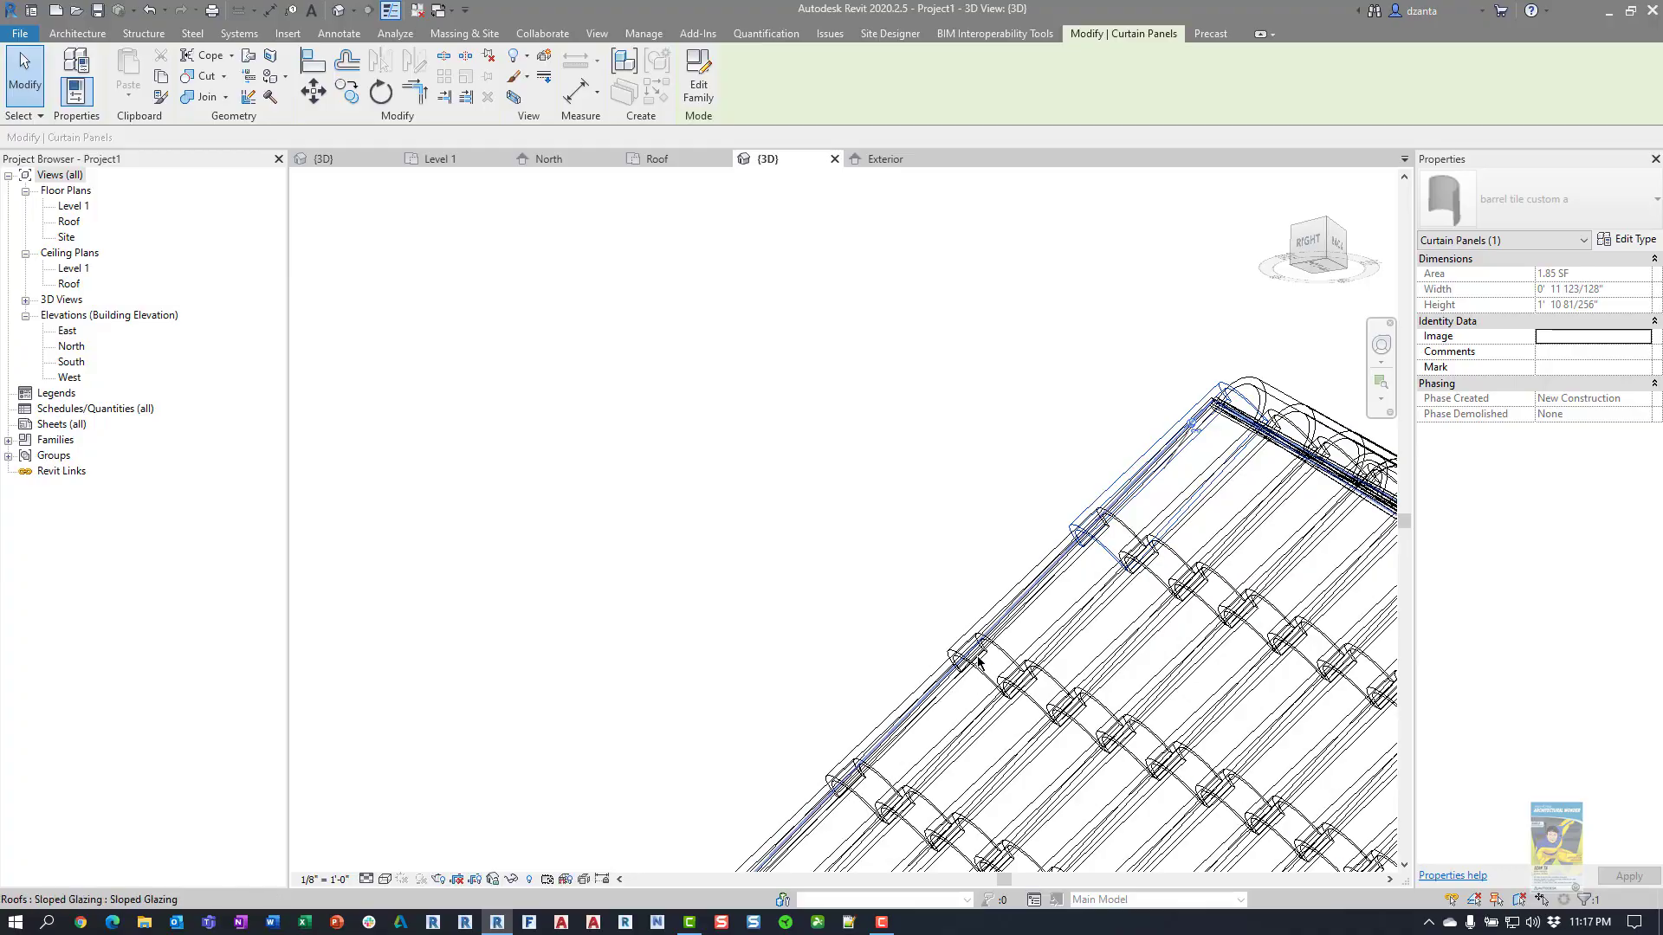
{"action": "scroll", "coordinate": [979, 662], "scroll_direction": "down", "scroll_amount": 3}
{"action": "middle_click_drag", "start_coordinate": [925, 698], "coordinate": [831, 697], "text": "shift"}
{"action": "scroll", "coordinate": [1009, 642], "scroll_direction": "up", "scroll_amount": 3}
{"action": "middle_click_drag", "start_coordinate": [1010, 642], "coordinate": [544, 863], "text": "shift"}
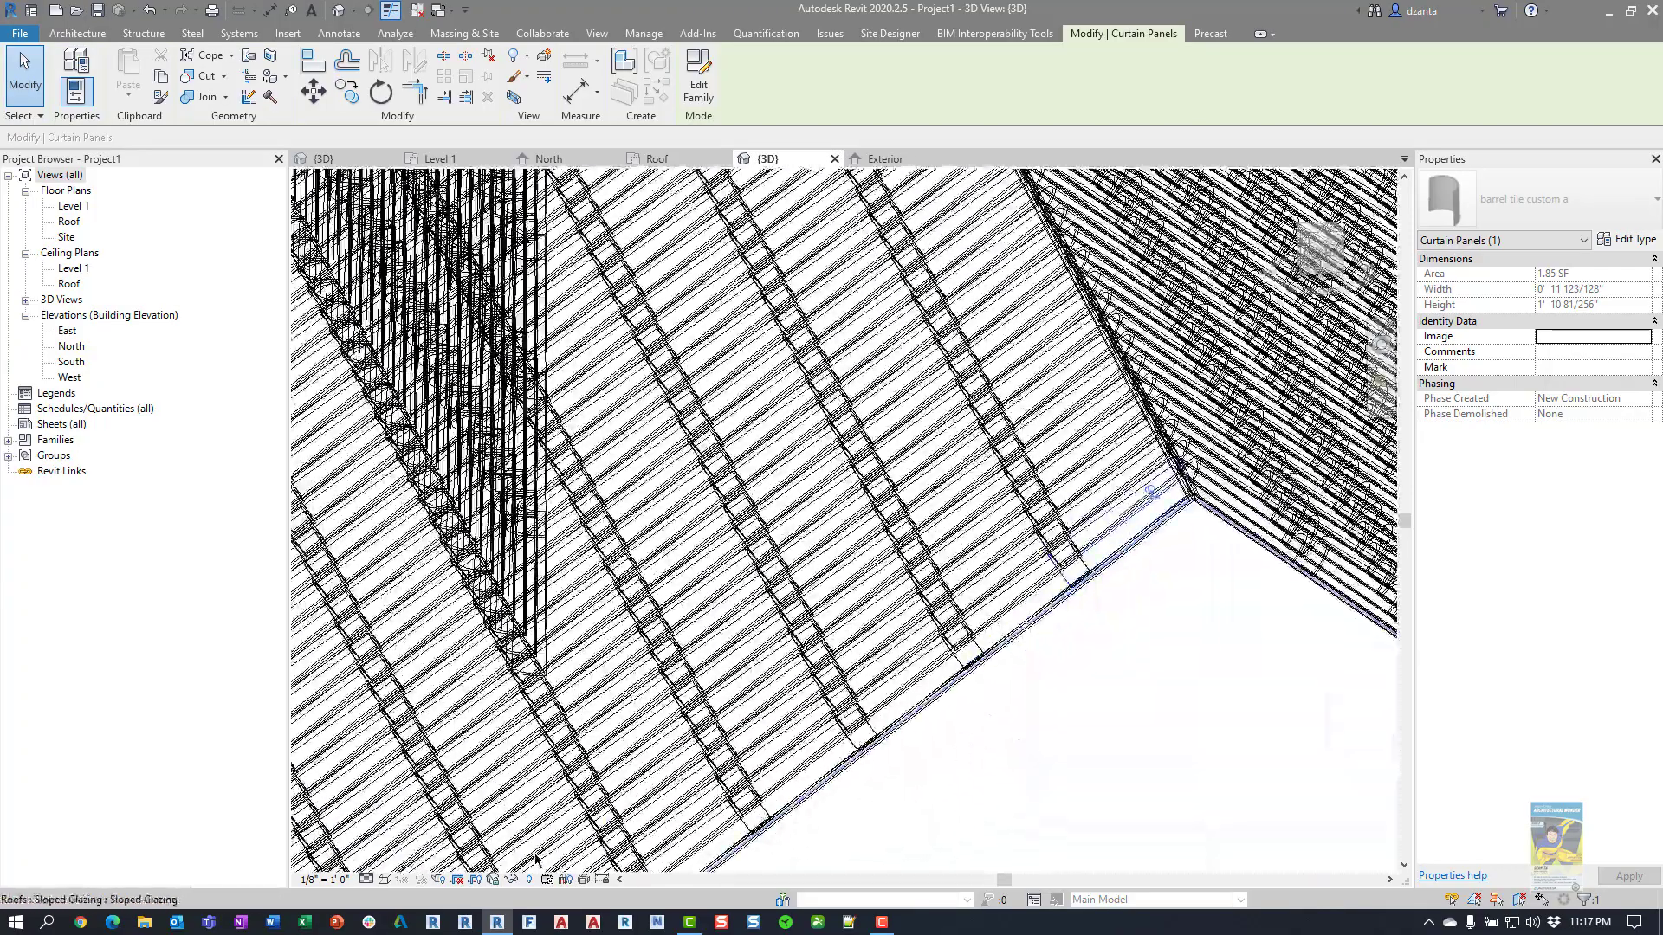
Return the 3D view to shaded display, deselect the tile, and review the whole tiled roof and test curtain wall
{"action": "left_click", "coordinate": [384, 879]}
{"action": "left_click", "coordinate": [422, 811]}
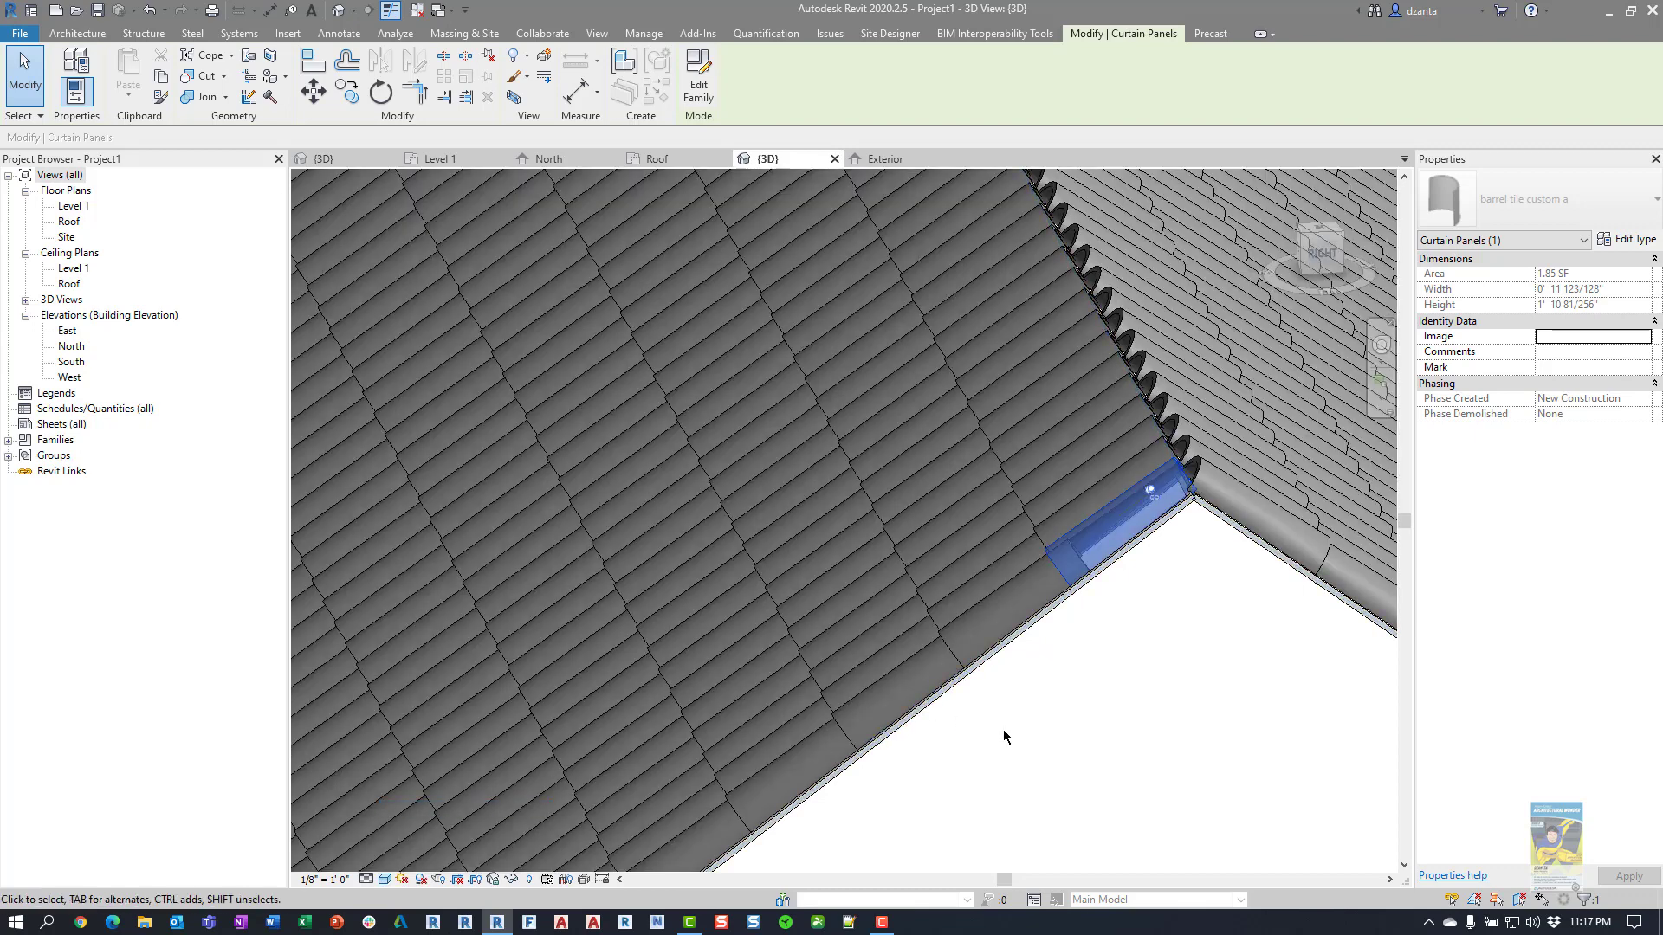
{"action": "middle_click_drag", "start_coordinate": [1045, 771], "coordinate": [1135, 321], "text": "shift"}
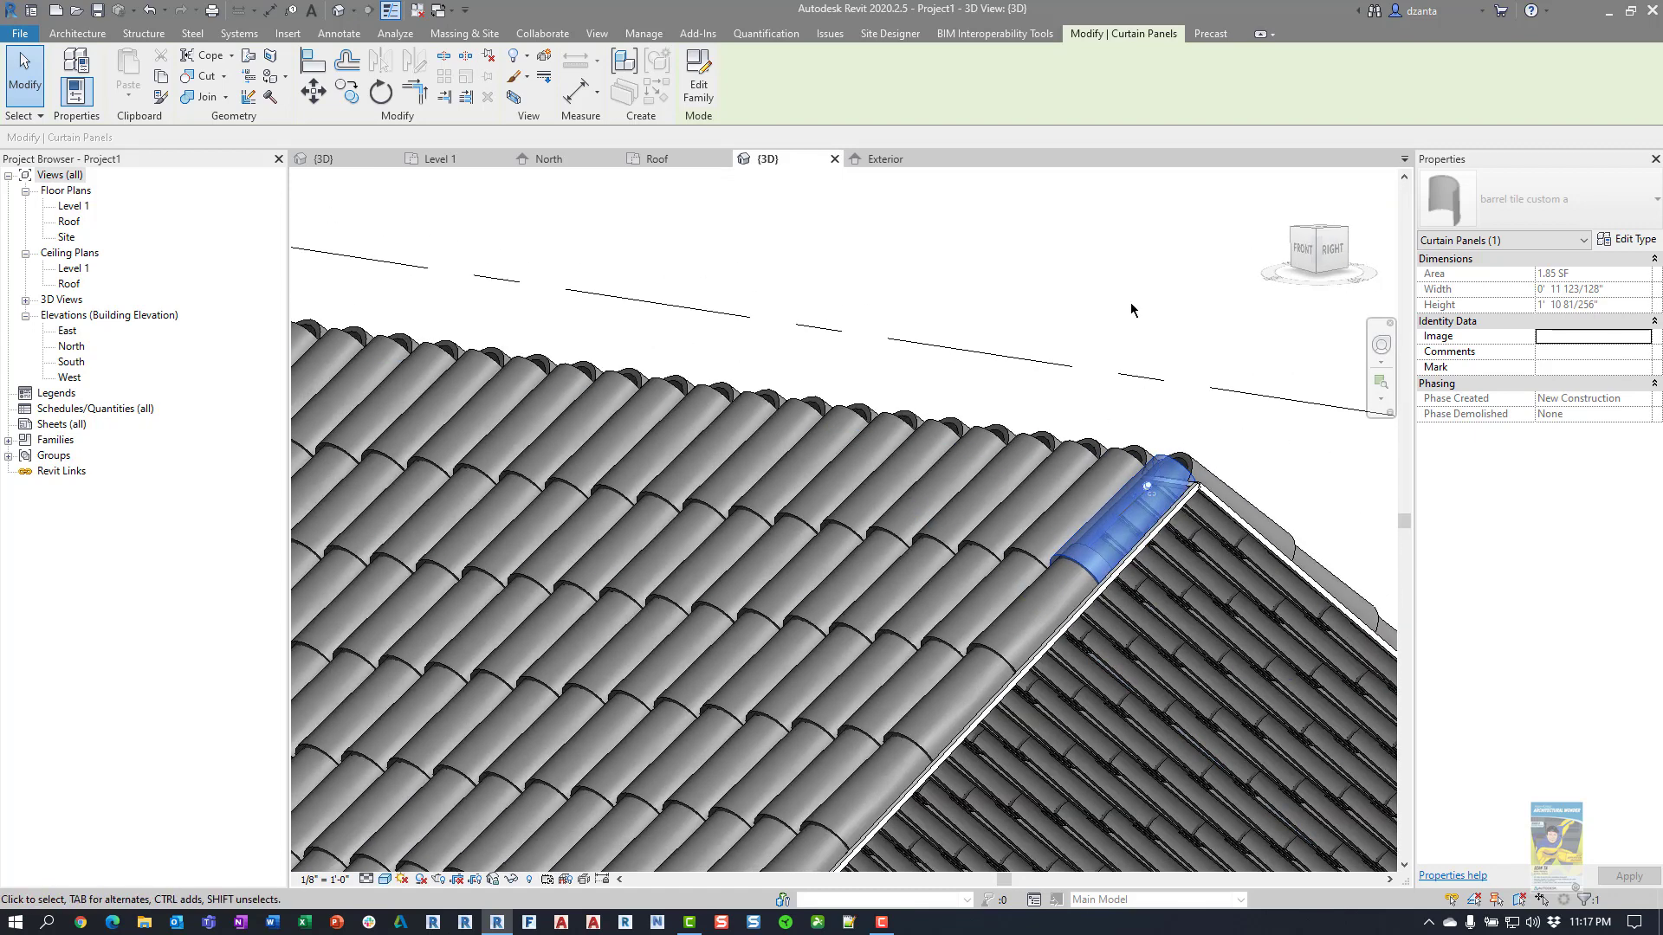
{"action": "left_click", "coordinate": [1129, 279]}
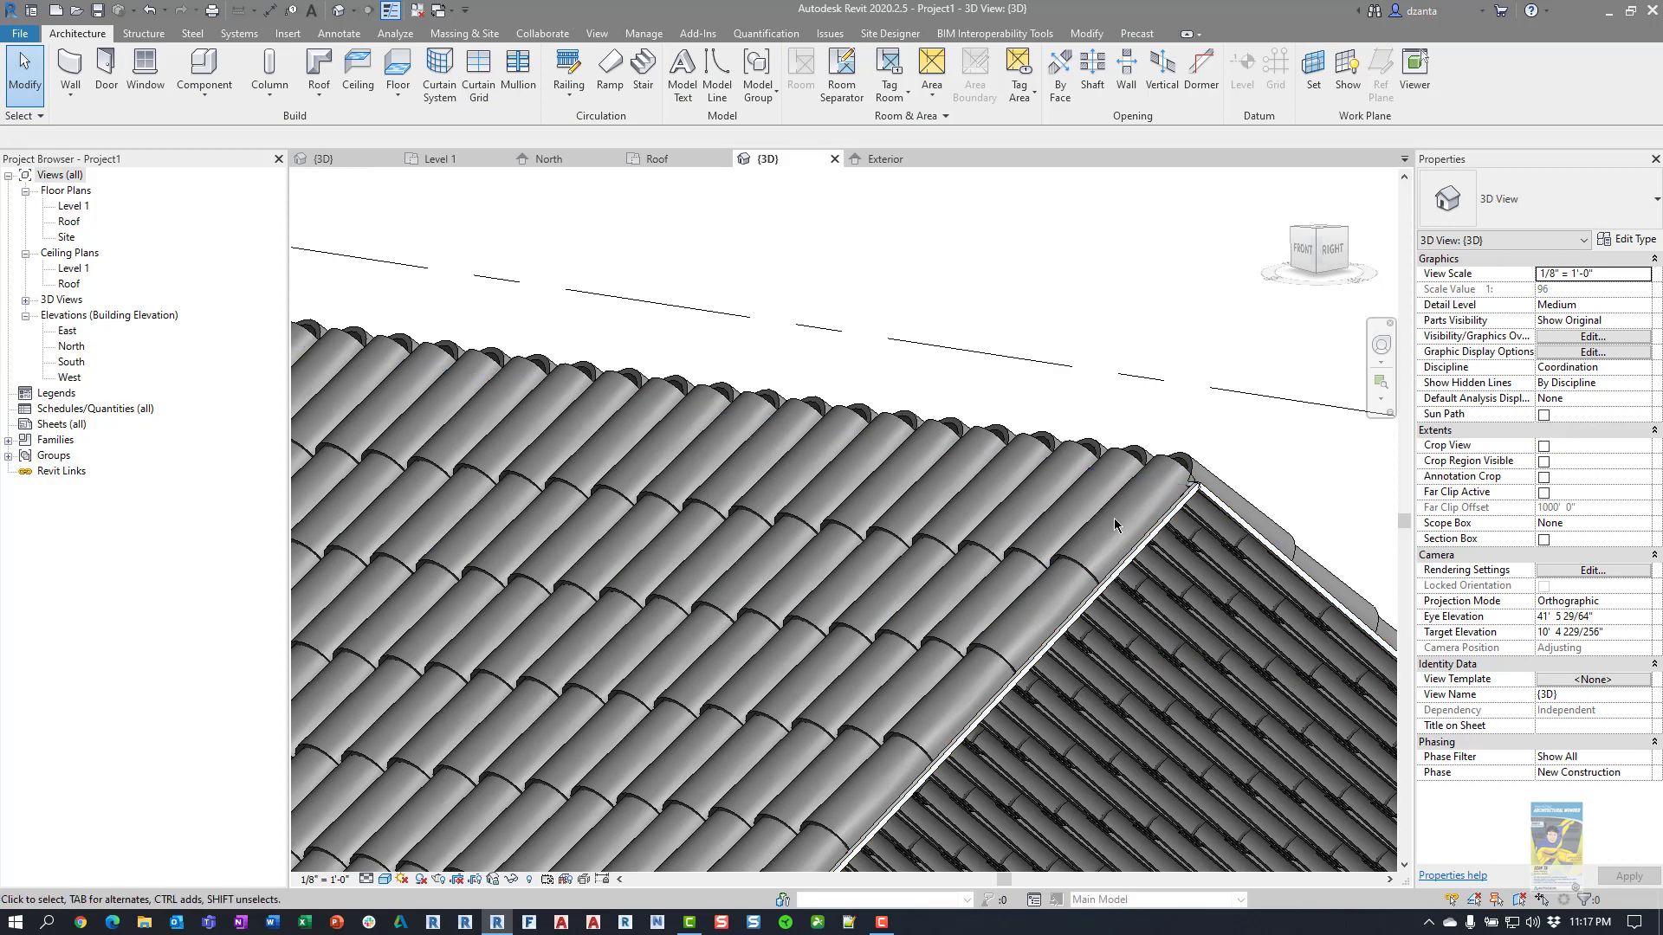
{"action": "scroll", "coordinate": [1102, 533], "scroll_direction": "down", "scroll_amount": 5}
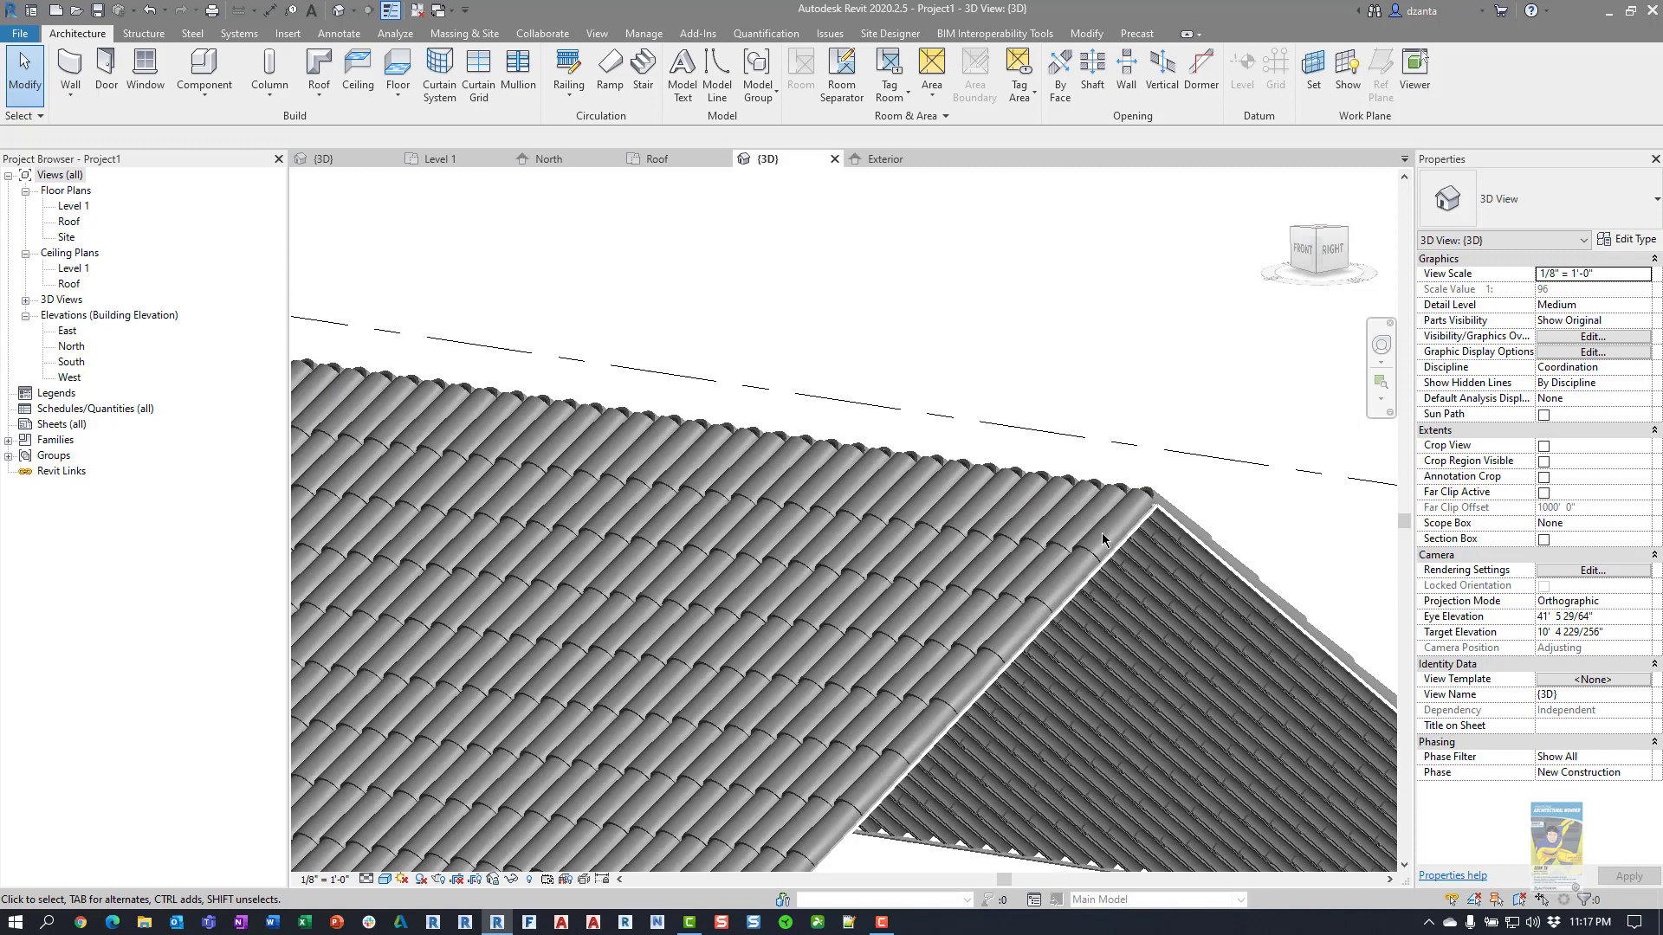
{"action": "middle_click_drag", "start_coordinate": [1102, 533], "coordinate": [1112, 744], "text": "shift"}
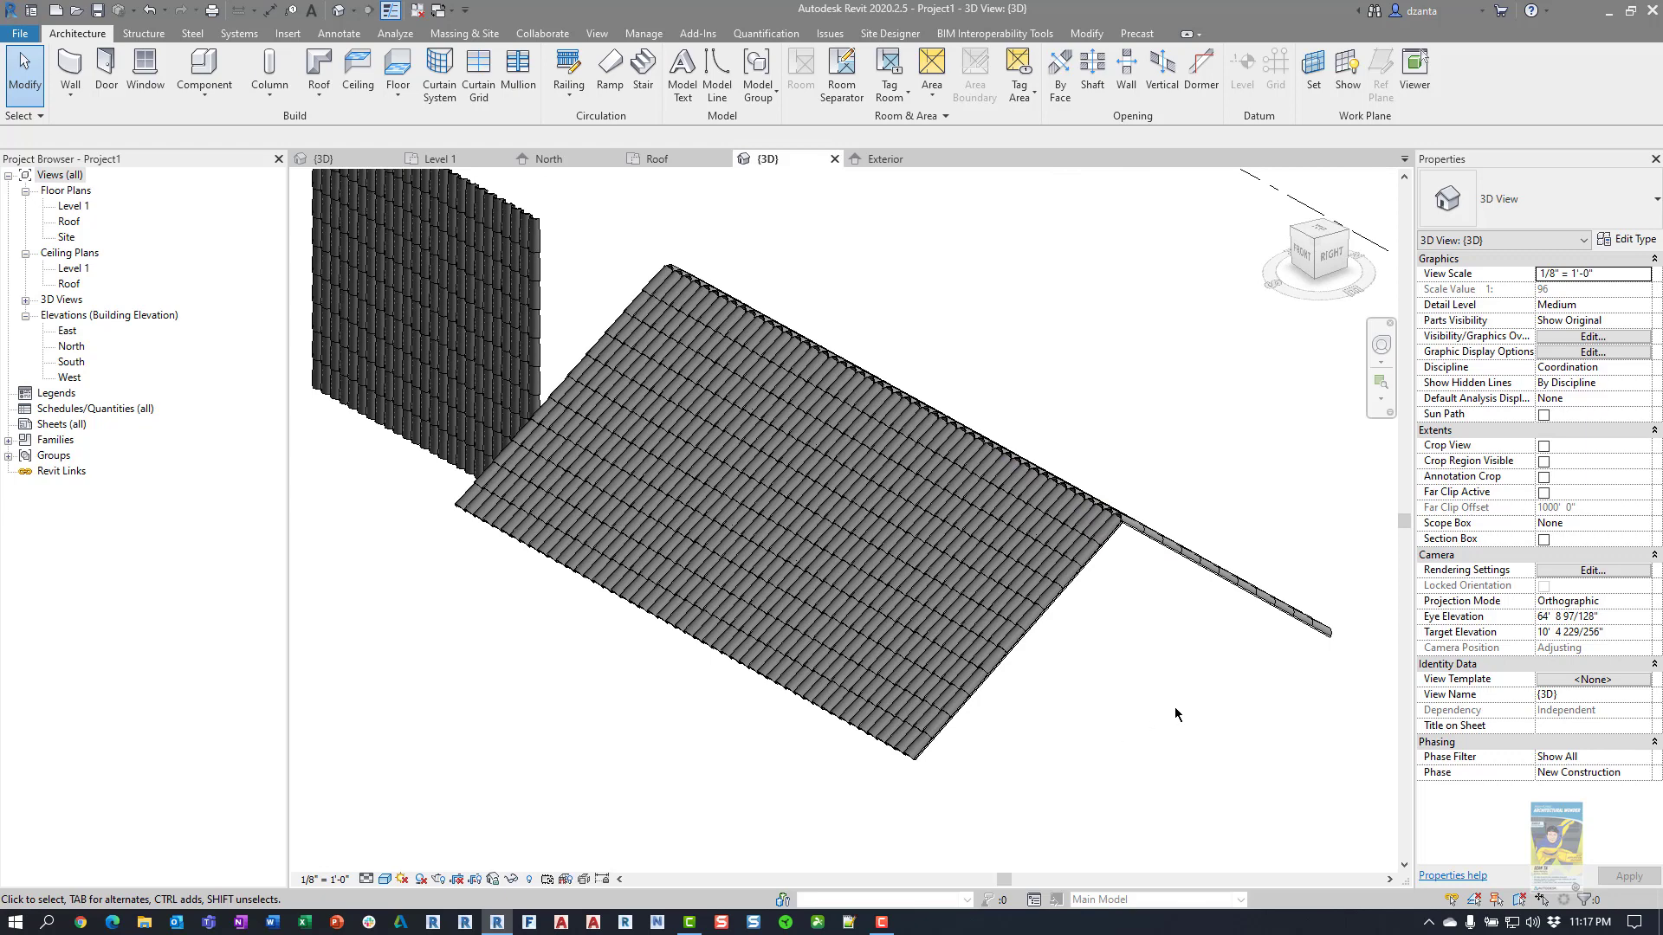
{"action": "middle_click_drag", "start_coordinate": [1146, 700], "coordinate": [1192, 786]}
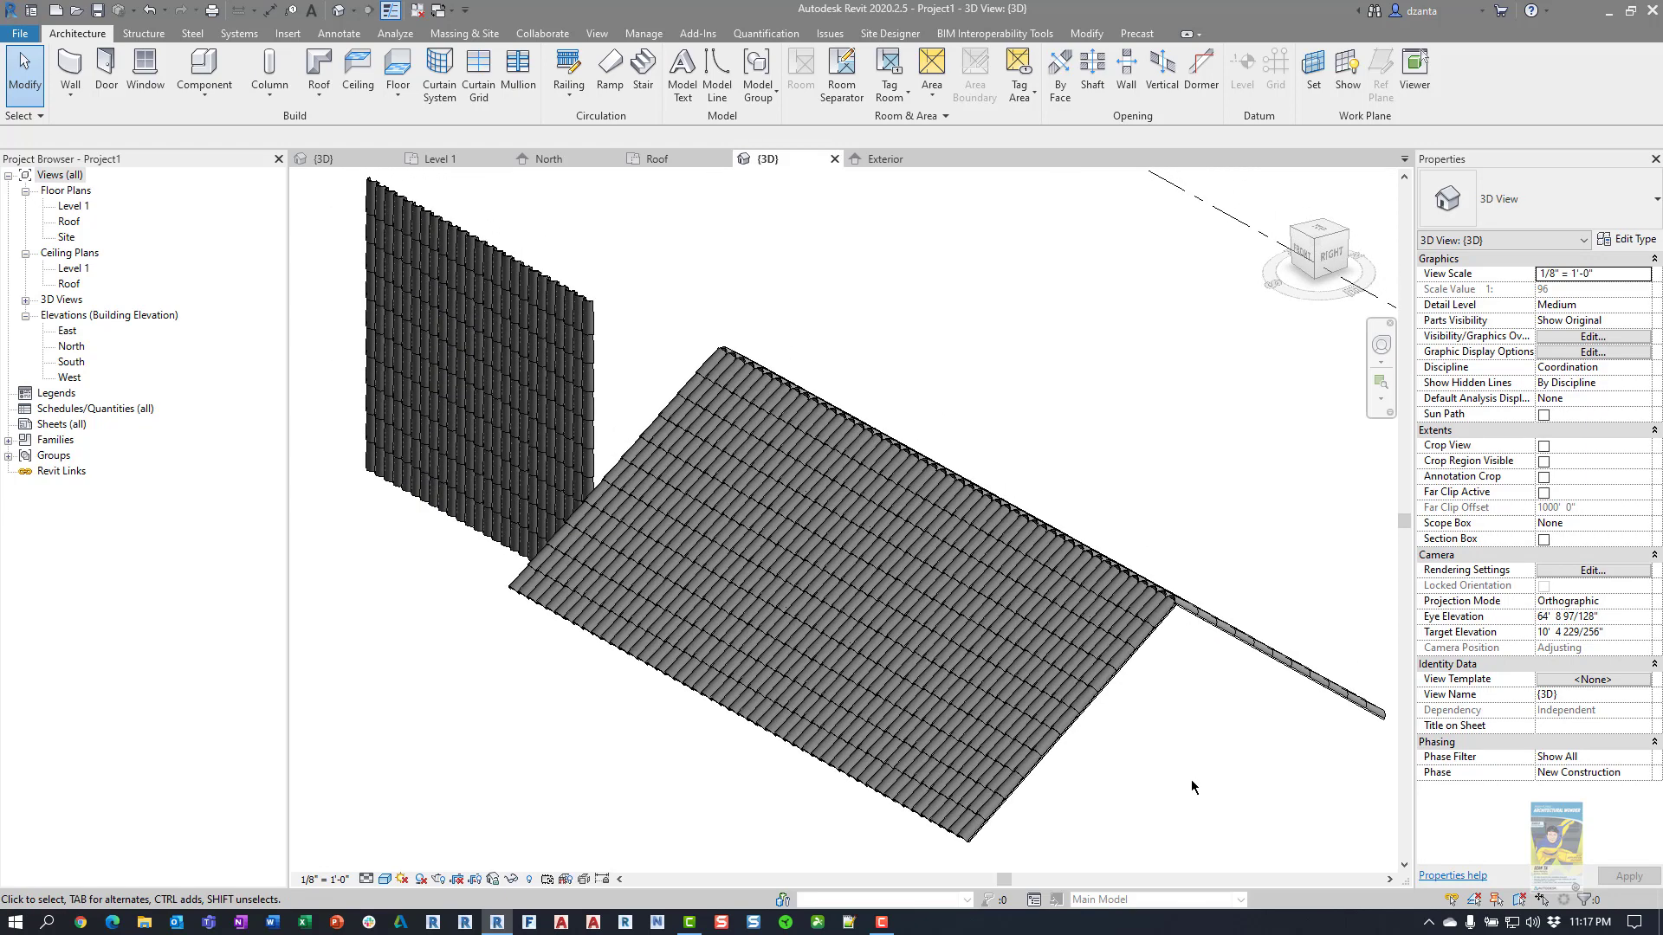